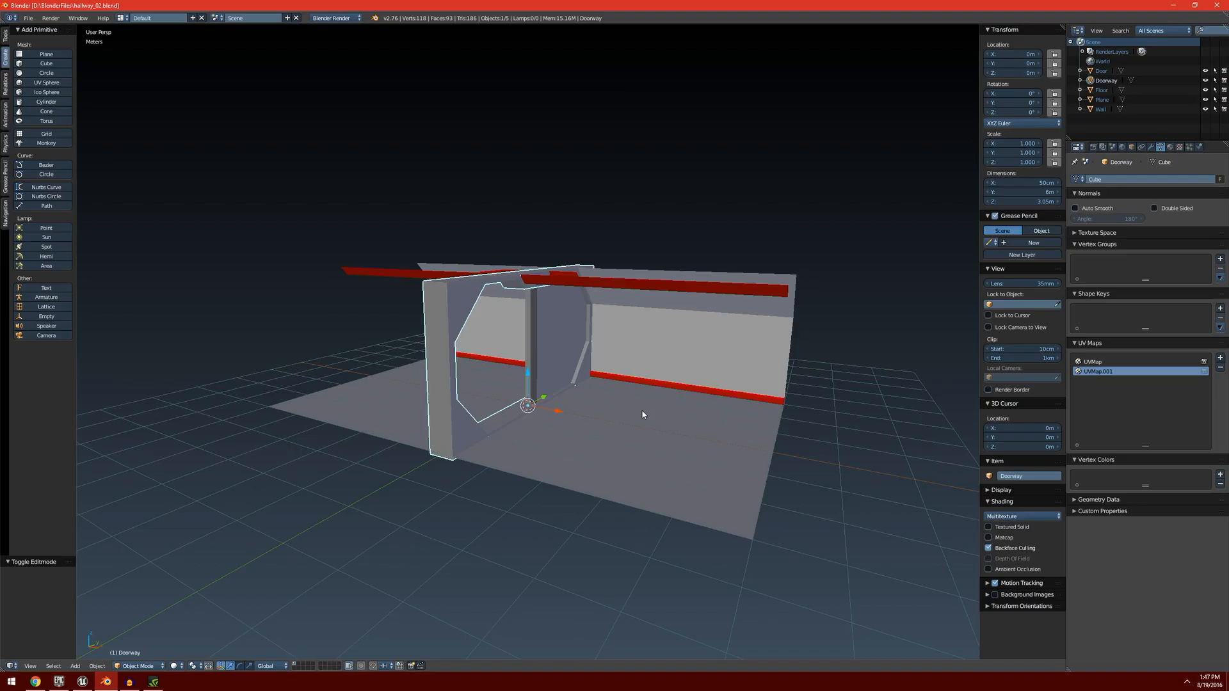
Step: Split the 3D viewport in two and switch the new area to the UV/Image Editor
left_click_drag(1060, 26, 567, 238)
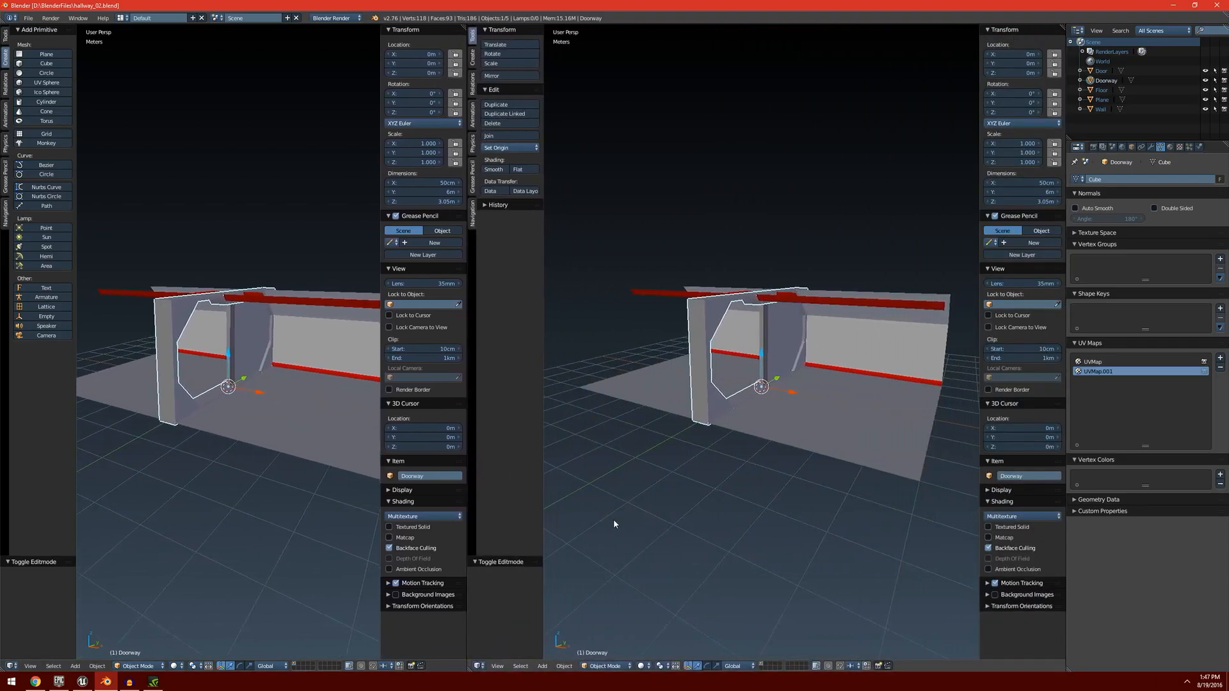
left_click(478, 666)
left_click(504, 638)
left_click(479, 666)
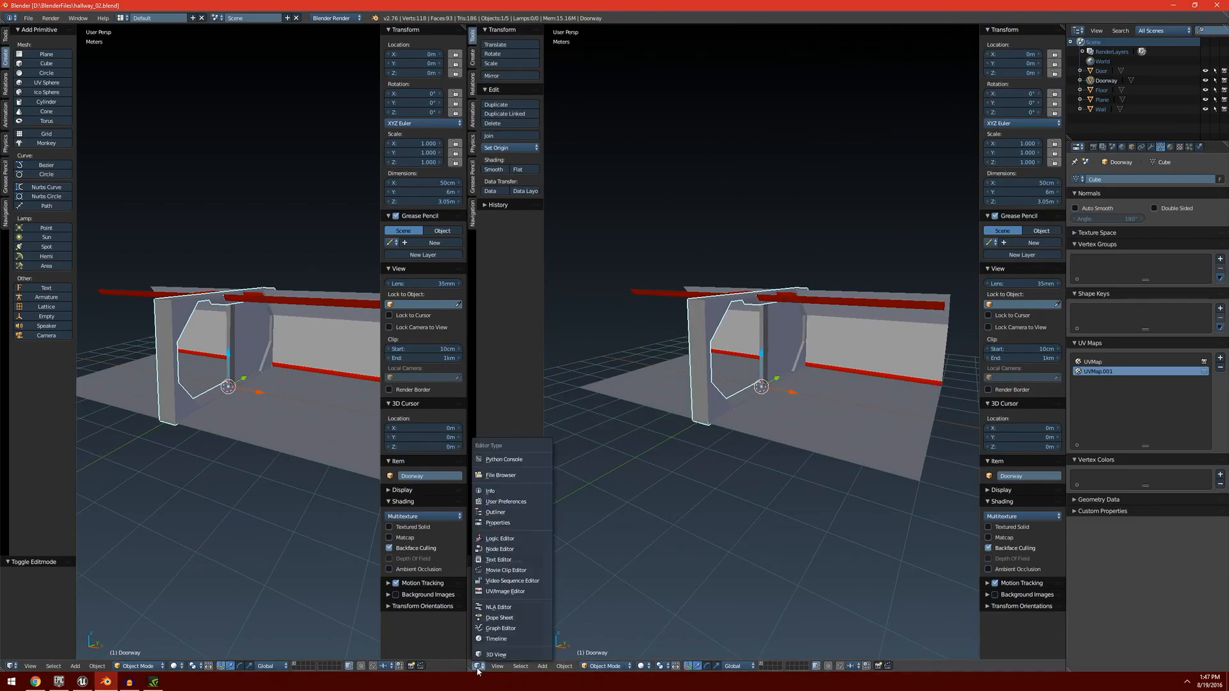
left_click(506, 593)
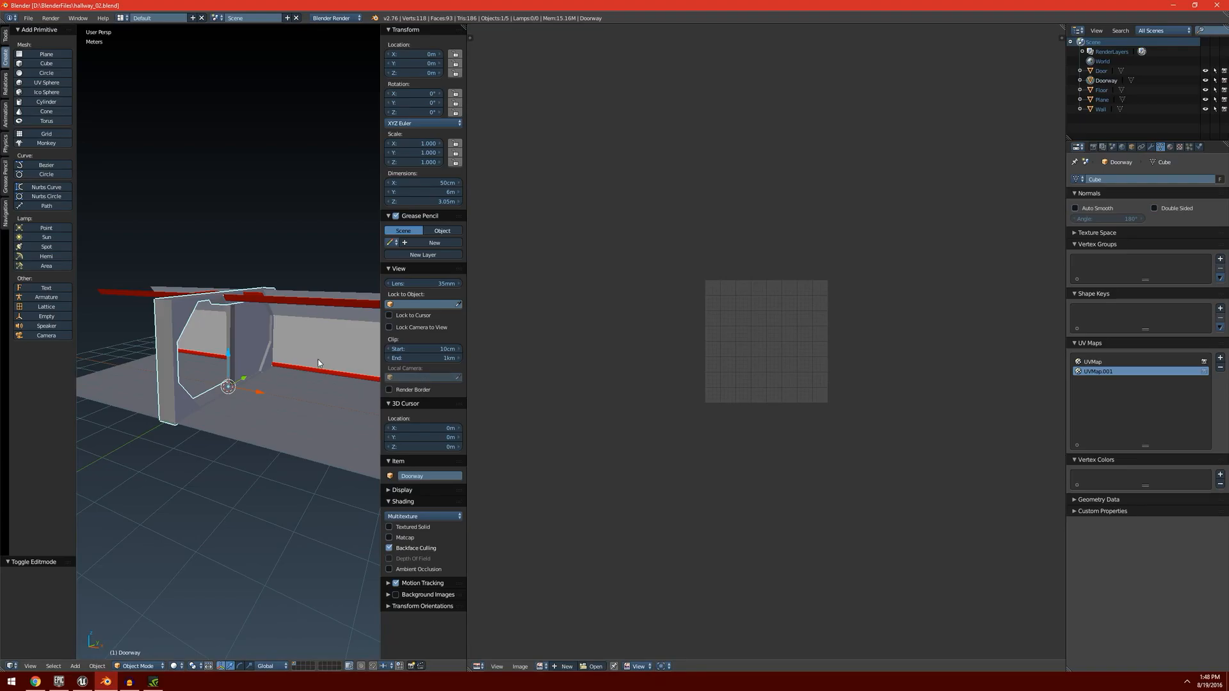
Step: Enter Edit Mode on the Doorway mesh and unwrap all its faces with Smart UV Project at a 66 angle limit
key("Tab")
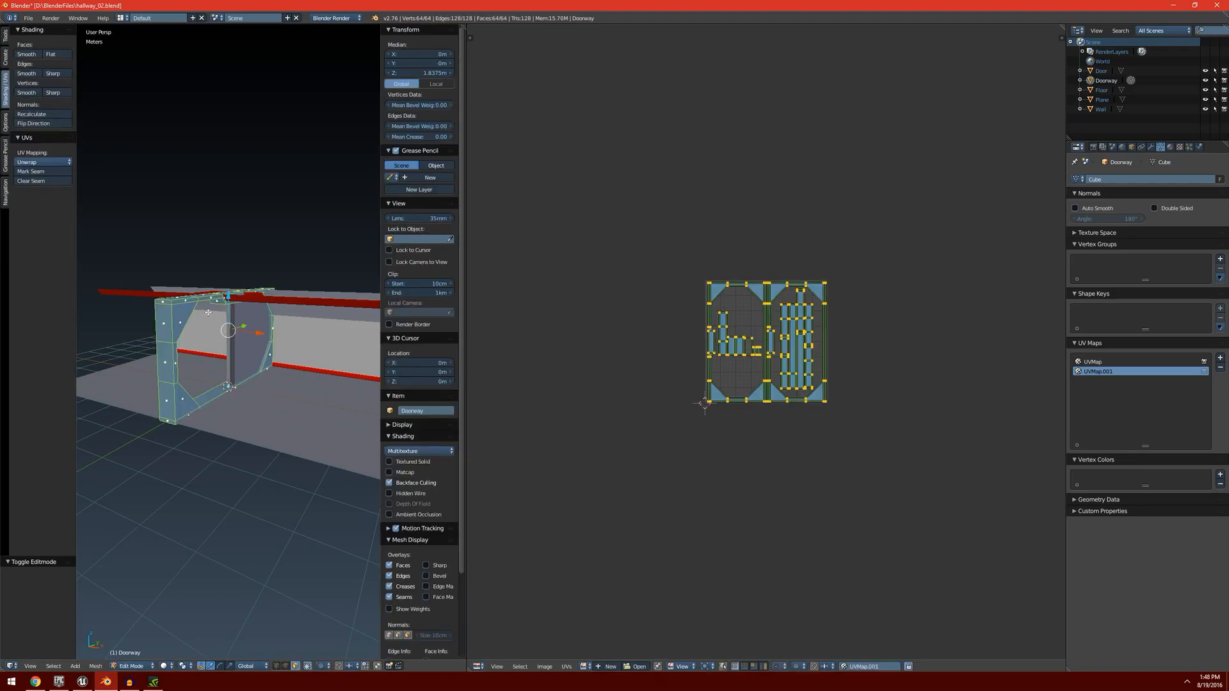
scroll(863, 355, "up", 6)
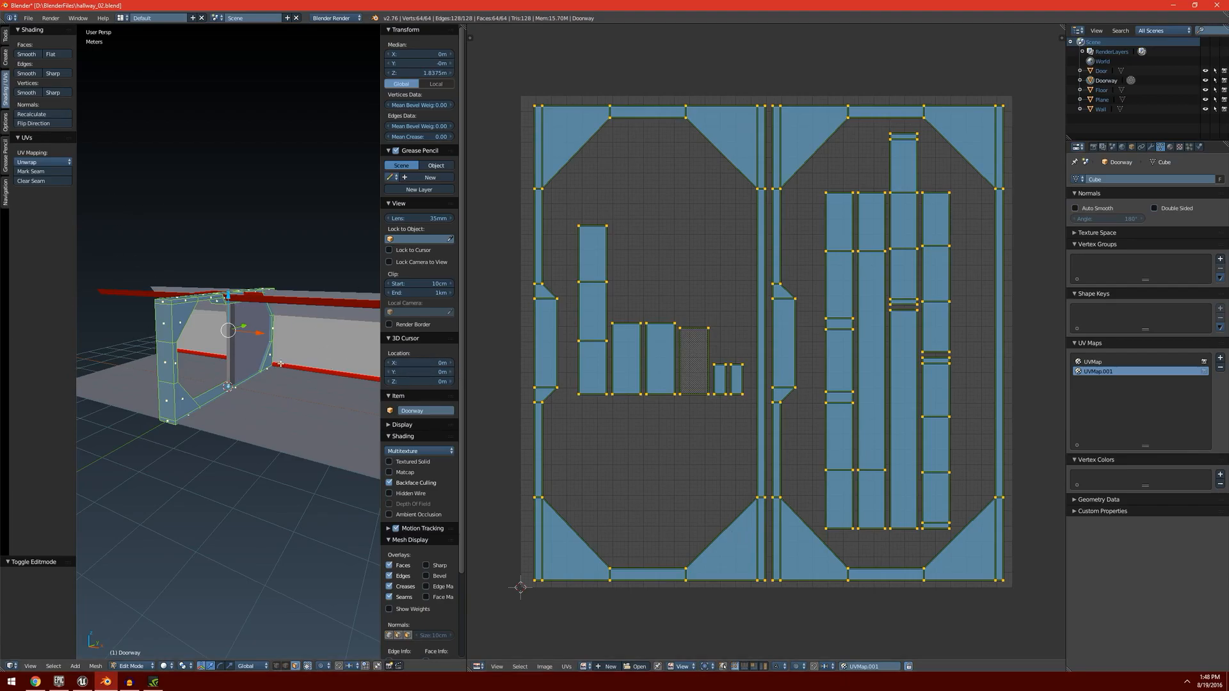
left_click(47, 162)
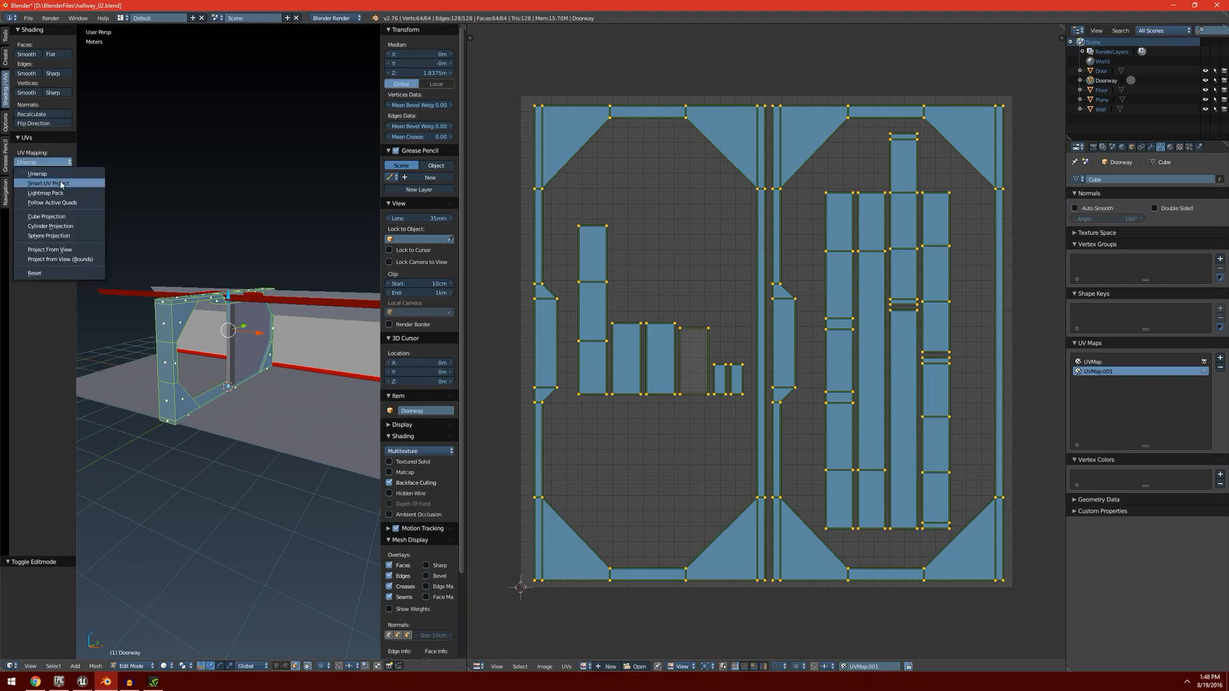
left_click(61, 183)
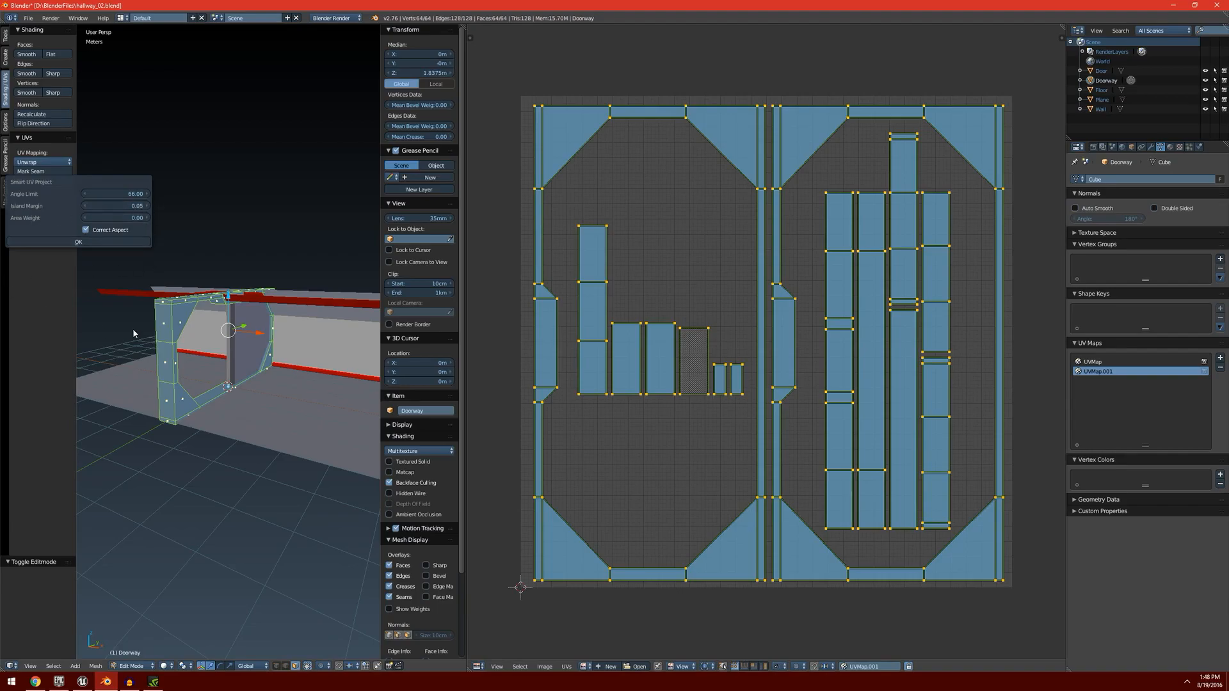
left_click(78, 242)
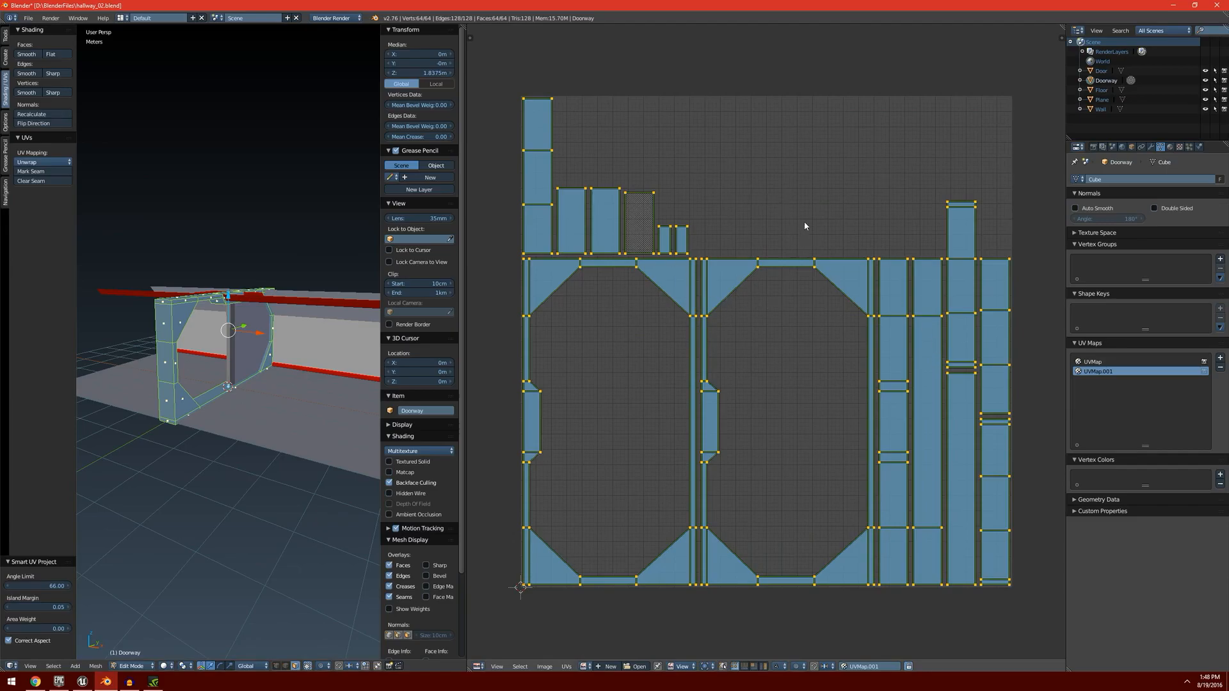
Step: Select the small rectangular islands above the doorway frames and move them about 36 cm up, out of the UV grid
mouse_move(774, 260)
middle_mouse_down()
mouse_move(751, 234)
mouse_move(760, 256)
middle_mouse_up()
key("a")
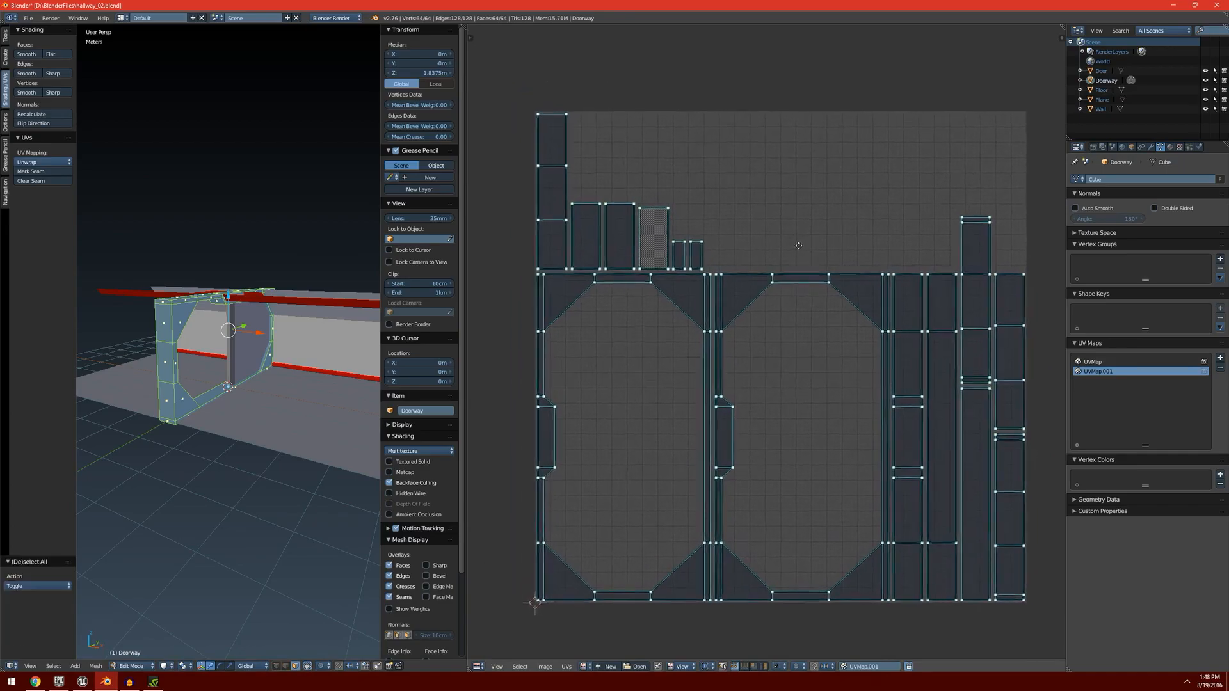
key("b")
left_click_drag(494, 100, 752, 277)
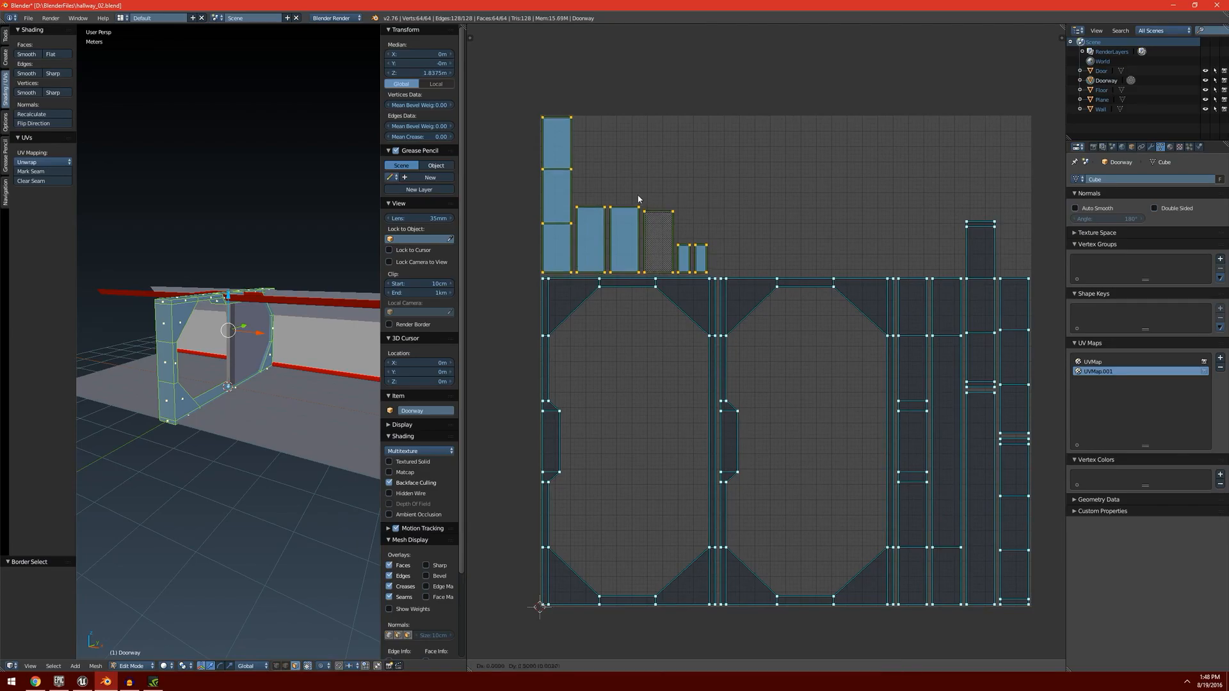
key("g")
left_click(637, 26)
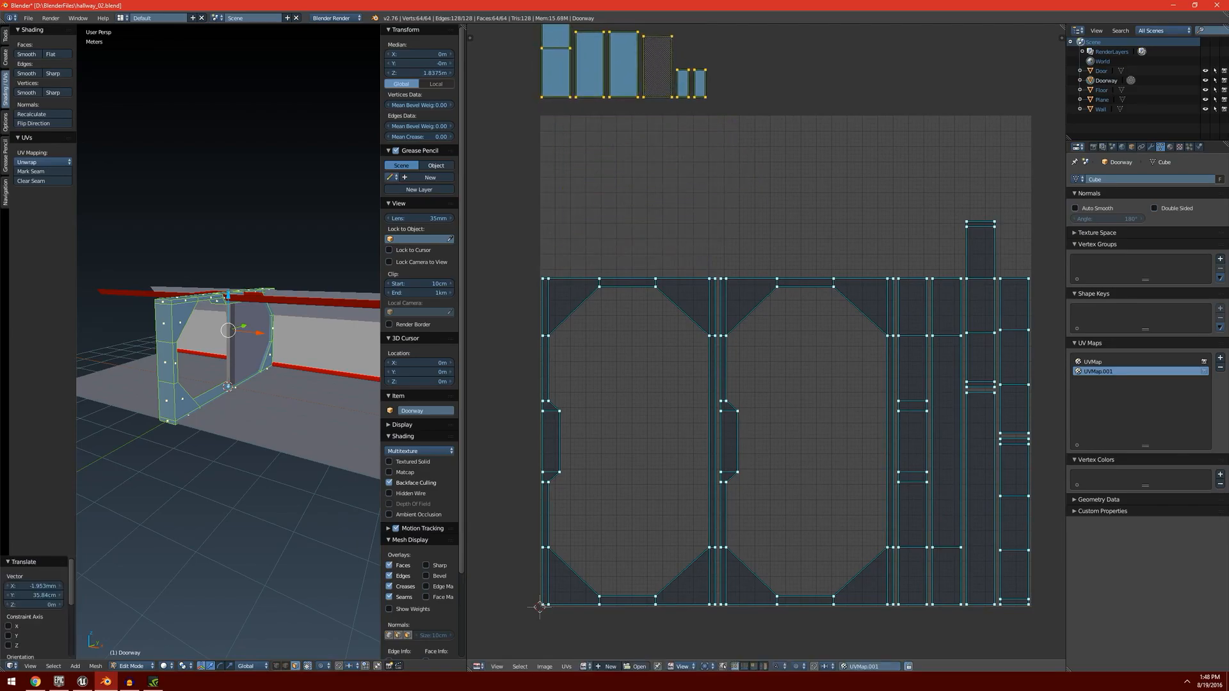
Step: Select the four long strip islands beside the frames and move them about 42 cm to the right, outside the UV grid
middle_click_drag(752, 139, 585, 112)
middle_click_drag(851, 336, 810, 308)
middle_click_drag(652, 292, 711, 339)
key("a")
middle_click_drag(865, 398, 800, 379)
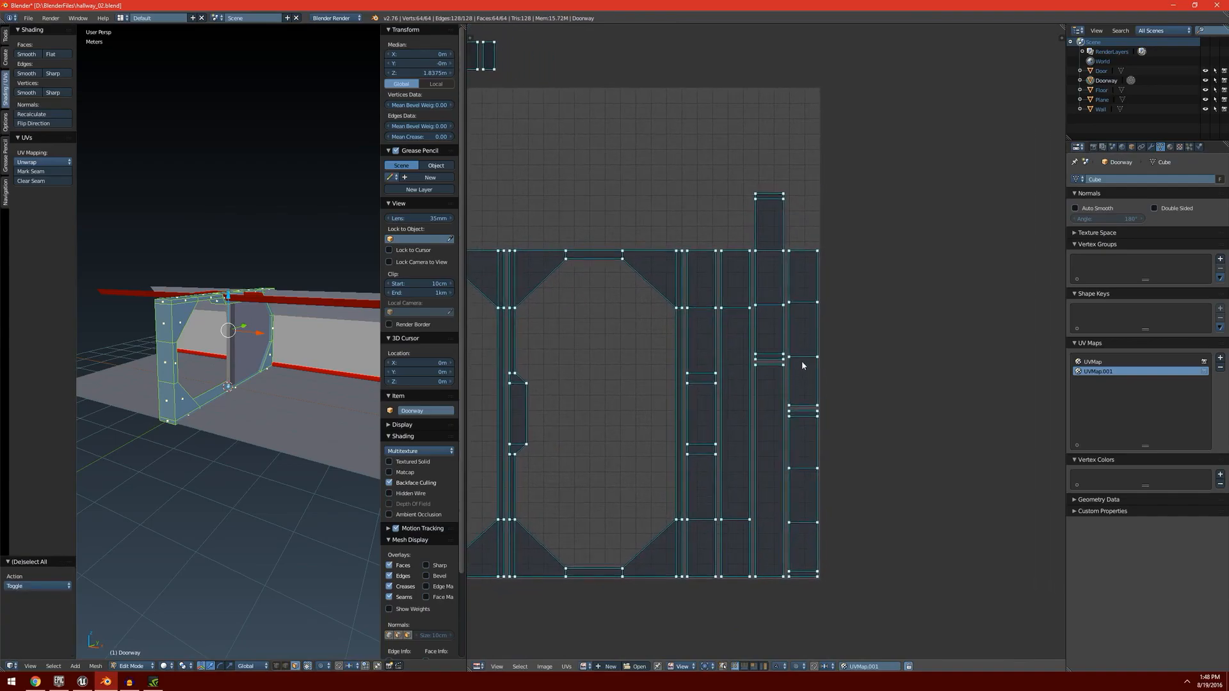
key("b")
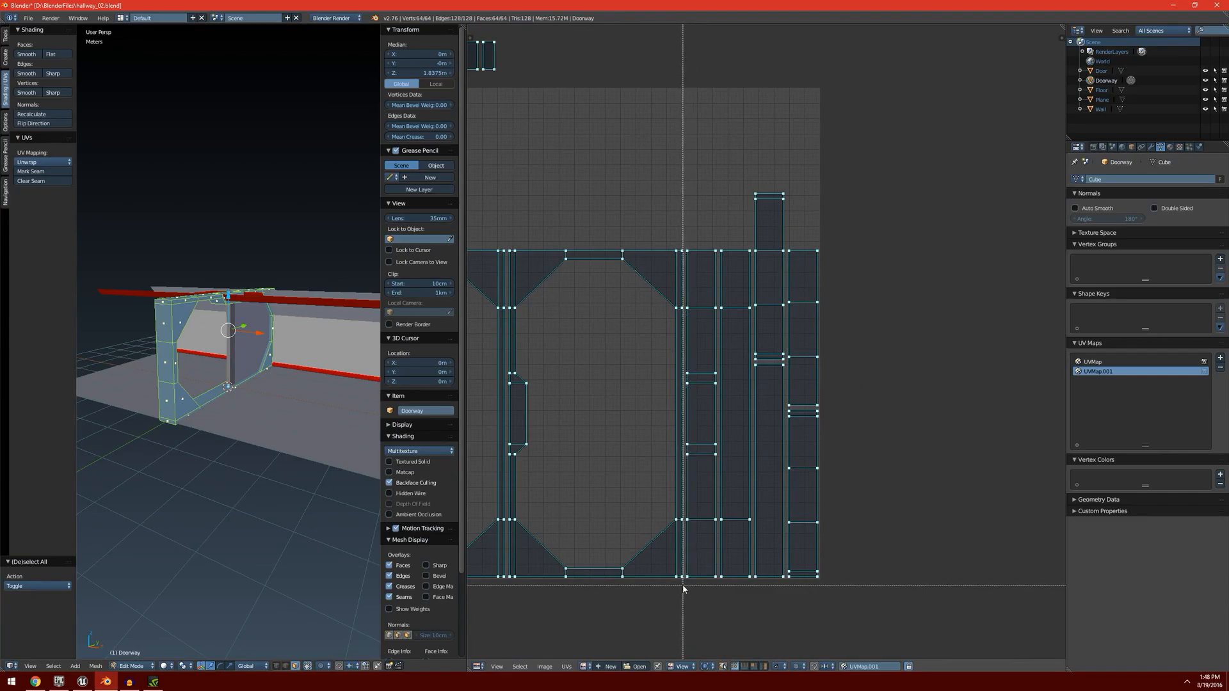
left_click_drag(685, 584, 833, 183)
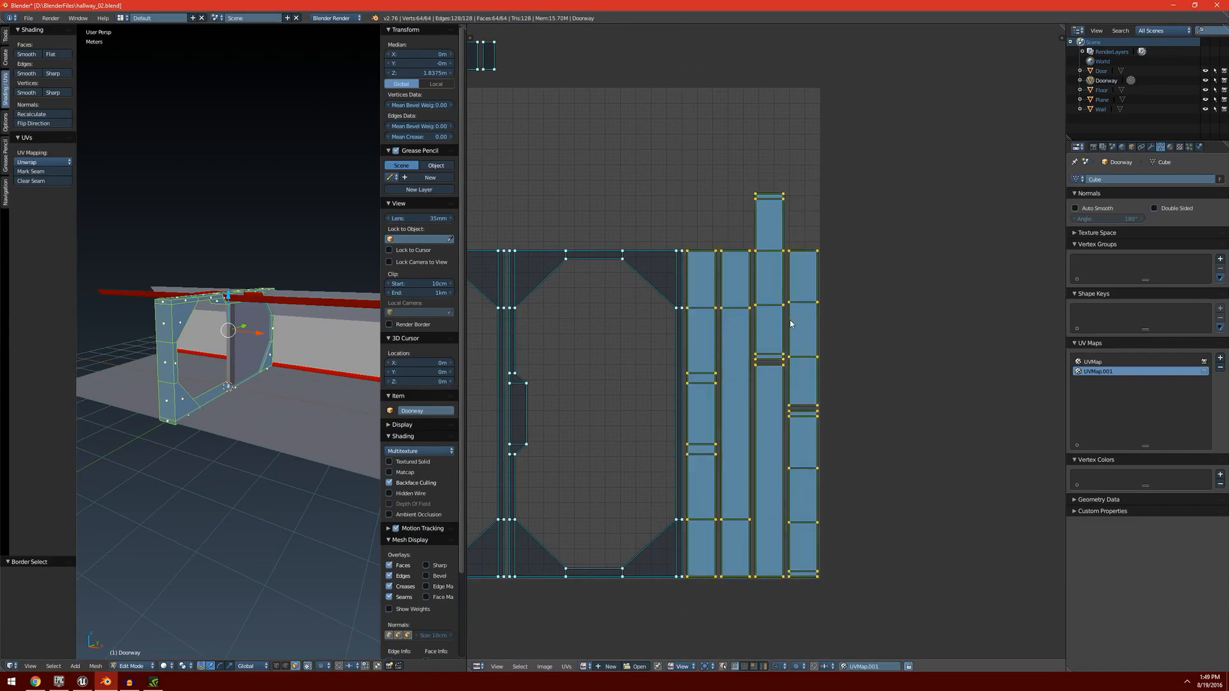
key("g")
left_click(994, 326)
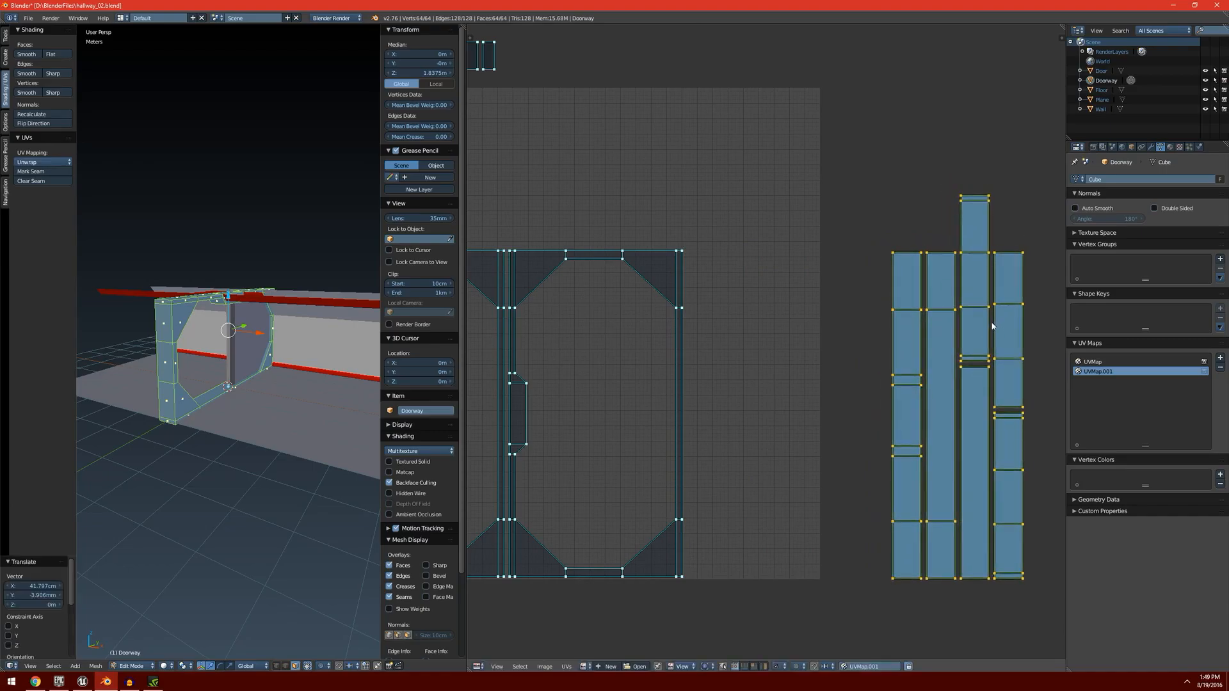
Step: Select both doorway frame islands and move them about 14 cm right and 17 cm up to centre them in the UV grid
middle_click_drag(727, 321, 910, 320)
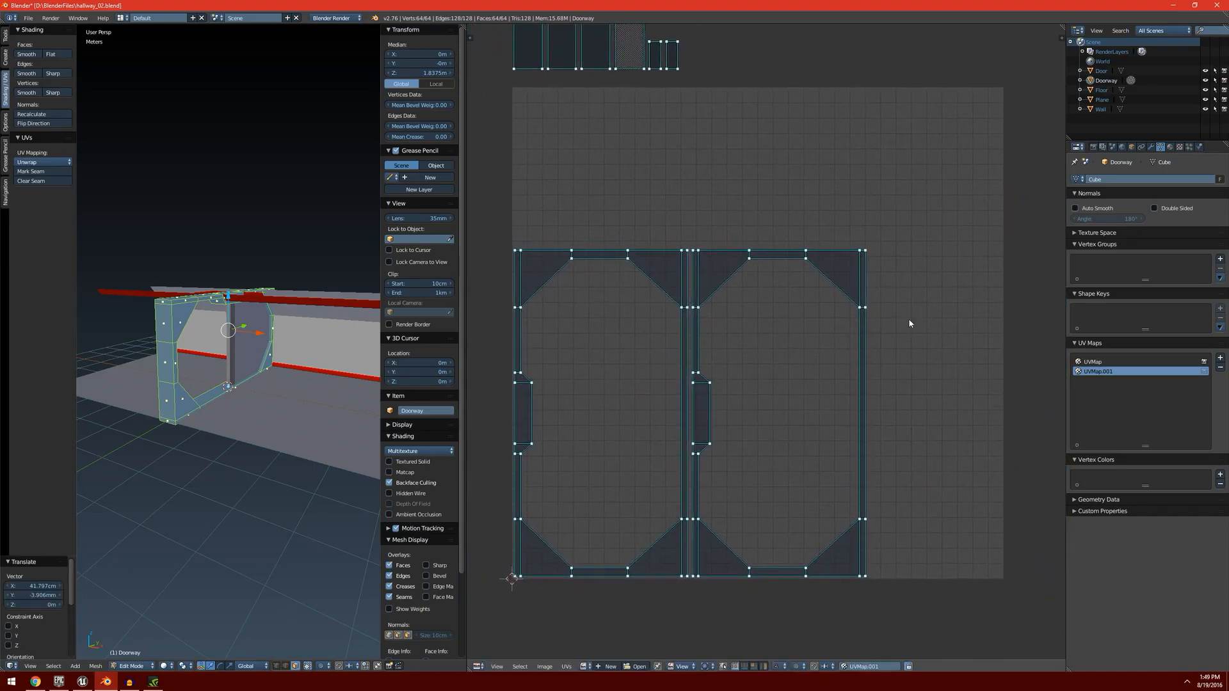
scroll(815, 335, "down", 2)
key("a")
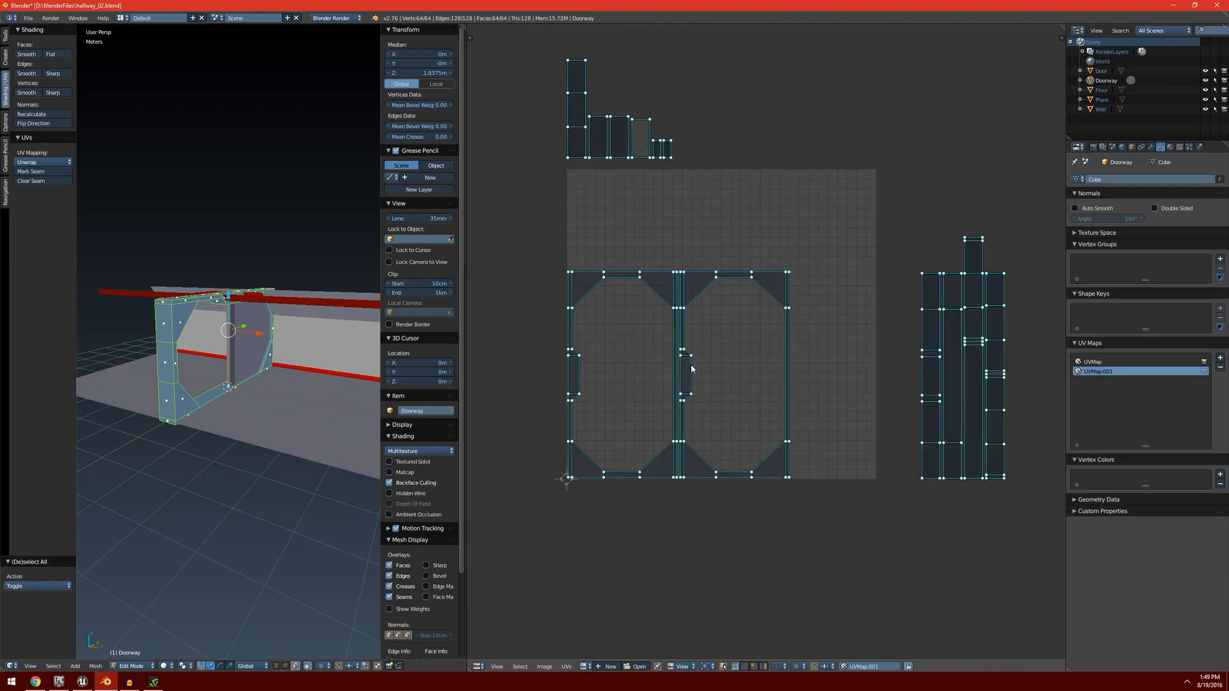
scroll(693, 367, "up", 1)
middle_click_drag(693, 367, 730, 348)
key("b")
left_click_drag(505, 197, 861, 502)
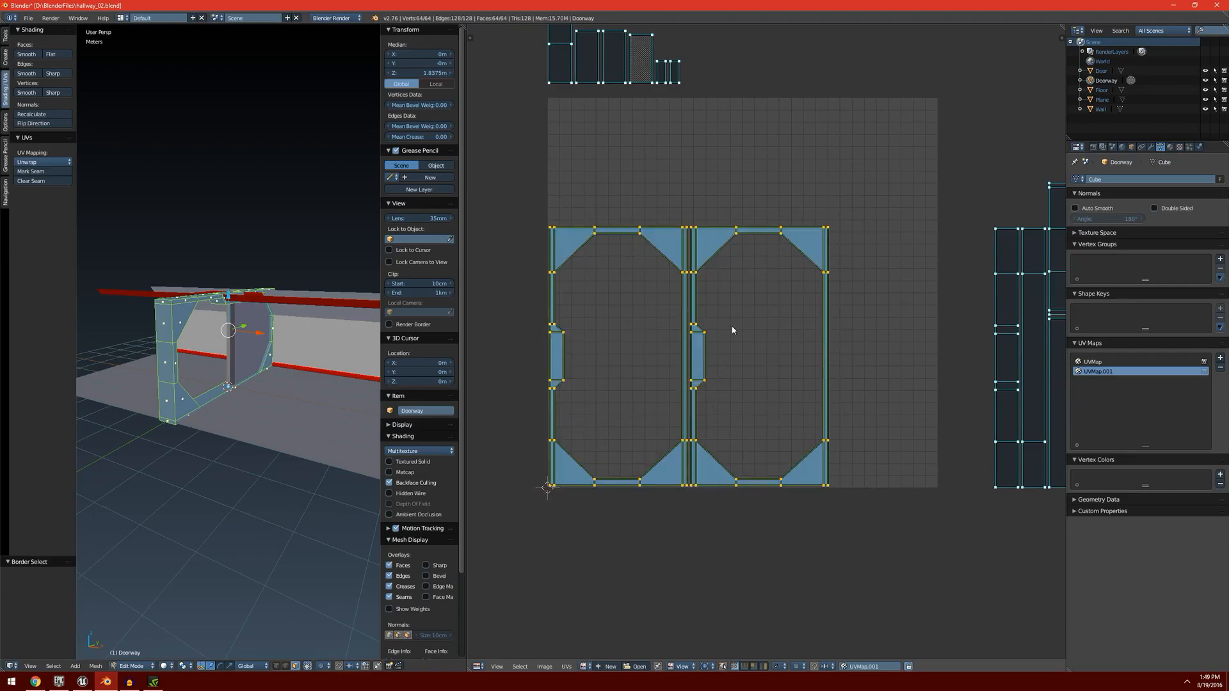
key("g")
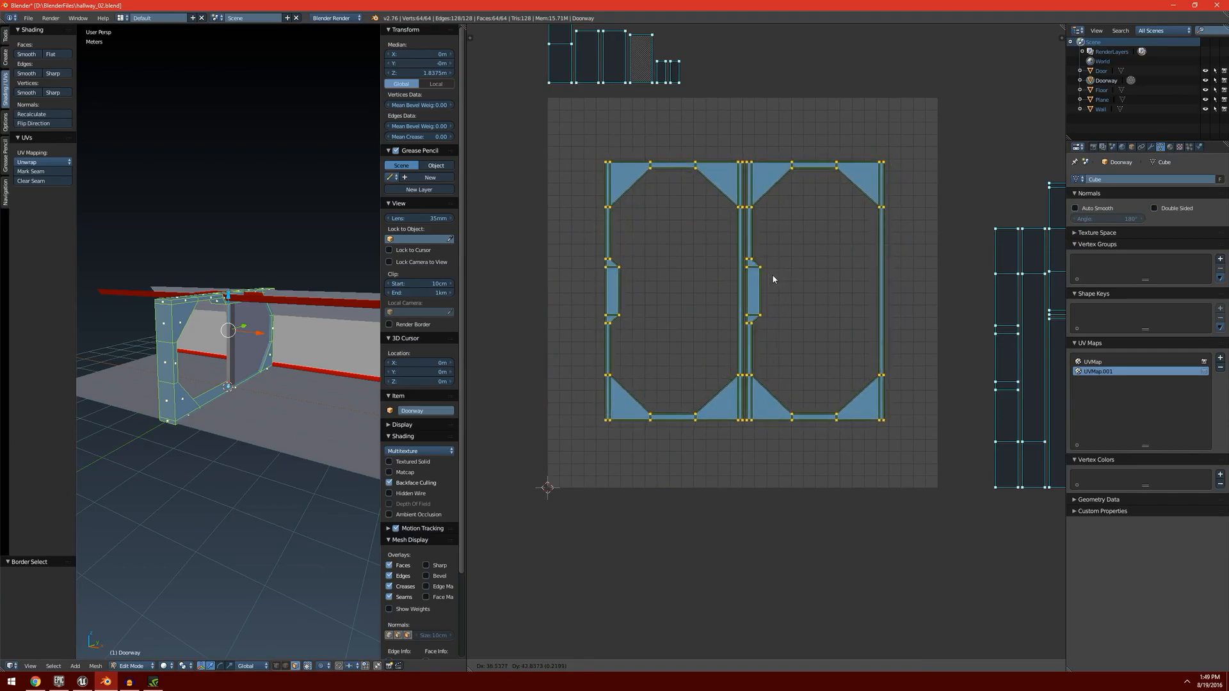
left_click(773, 275)
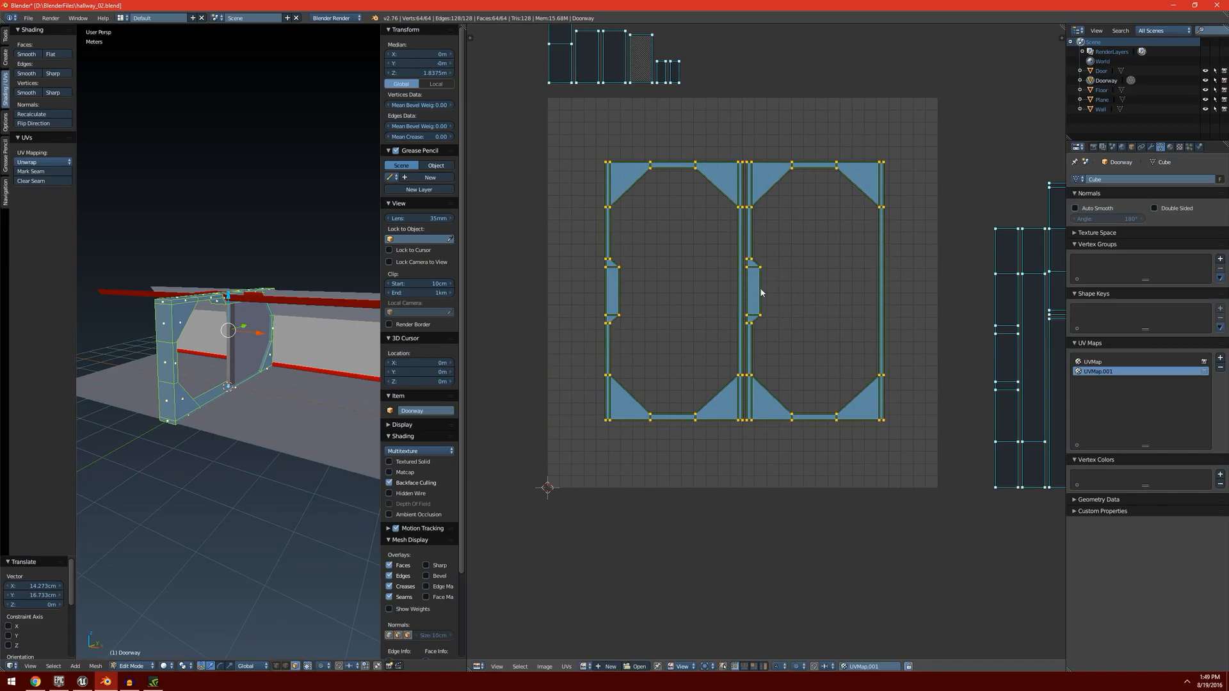
Step: Scale both frame islands up by about 1.34 and shift them slightly up and left within the UV grid
key("s")
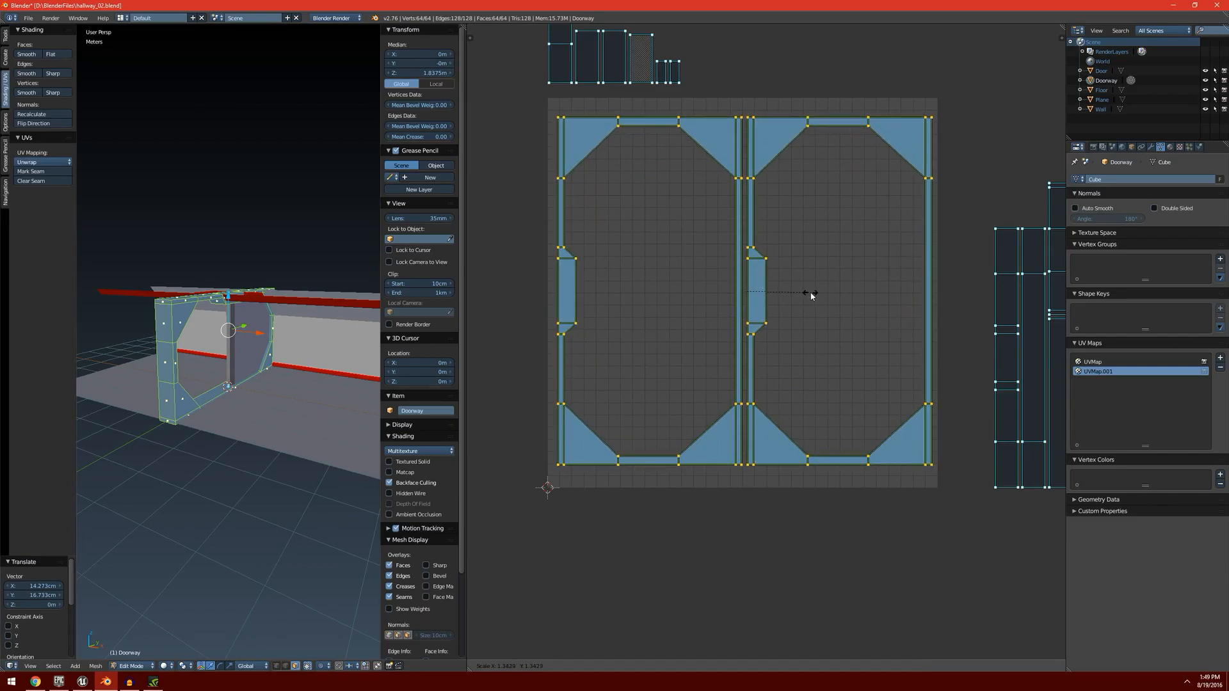
left_click(811, 295)
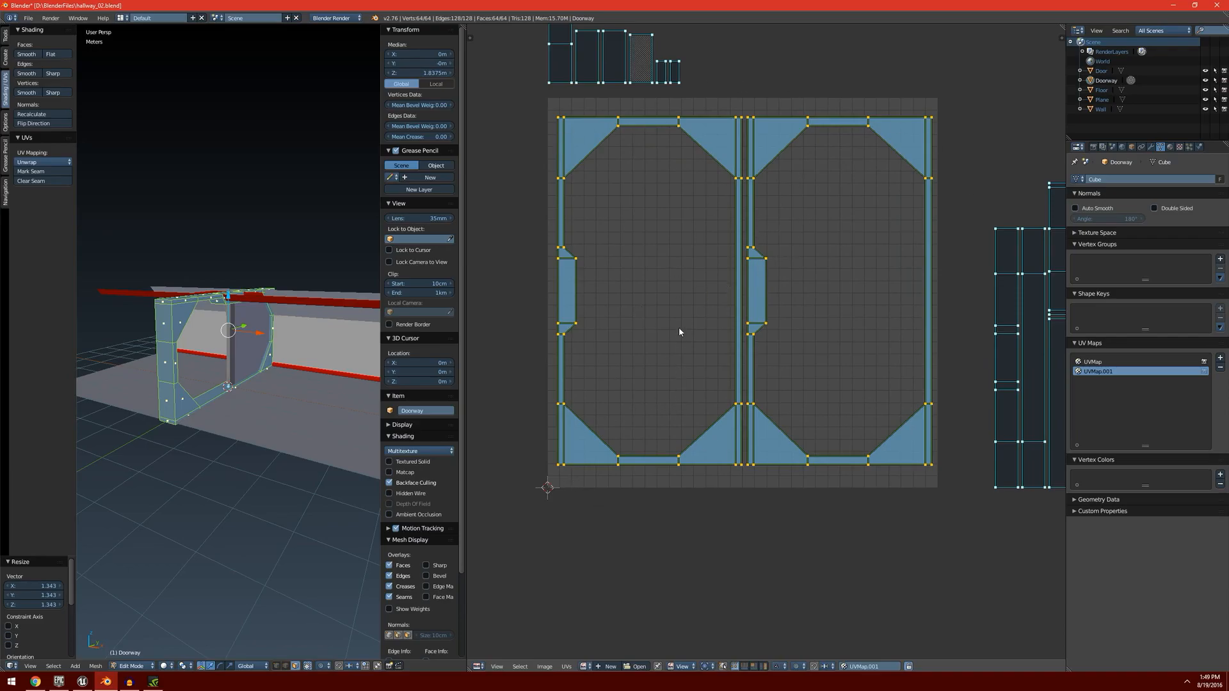
key("g")
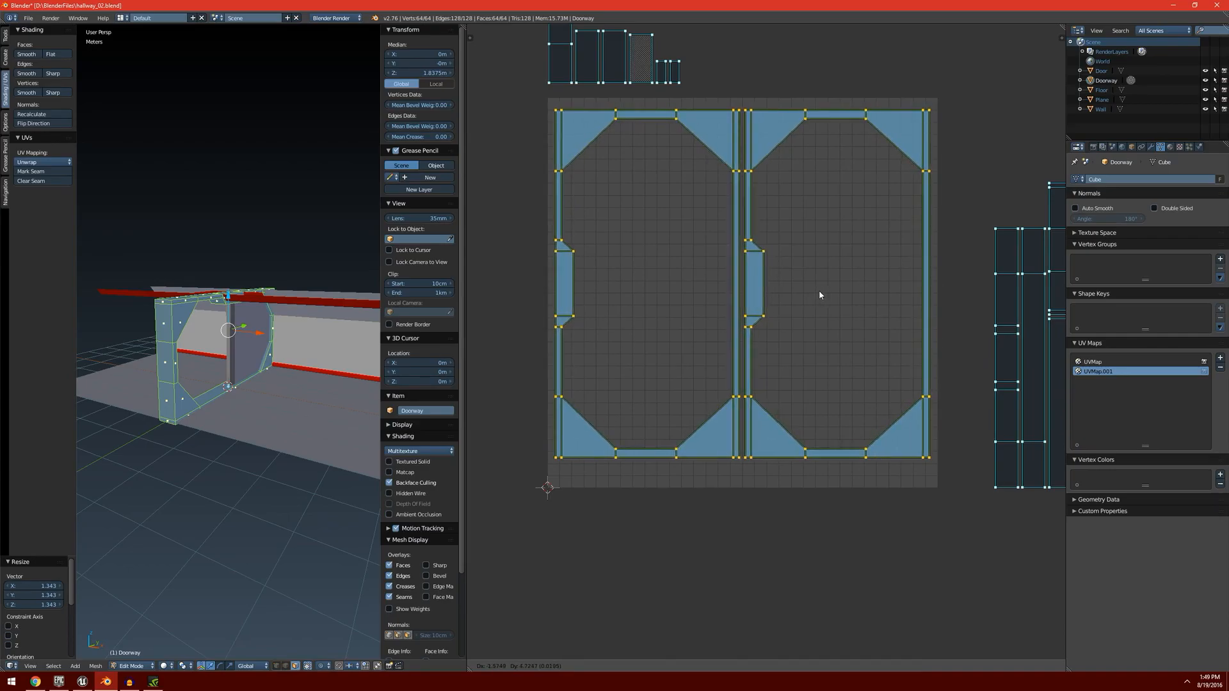
left_click(819, 291)
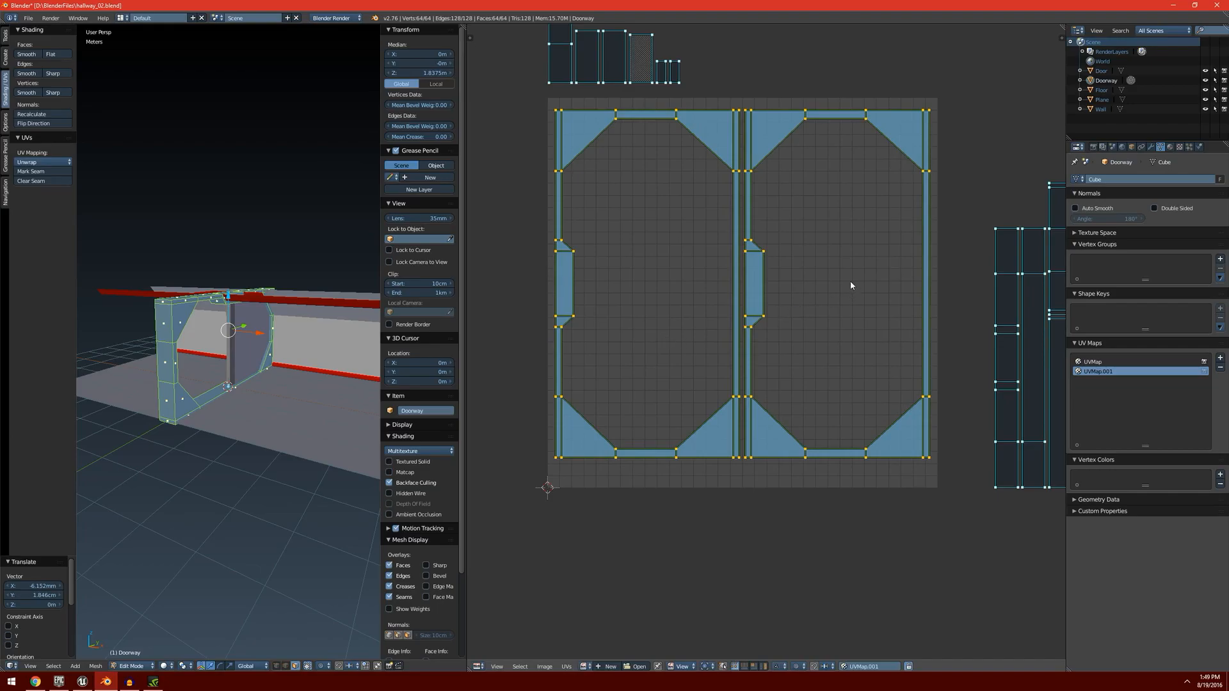
Step: Stretch both frame islands by about 1.08 along Y and move them down about 2 cm to fit the UV grid's height
middle_click_drag(864, 314, 842, 294)
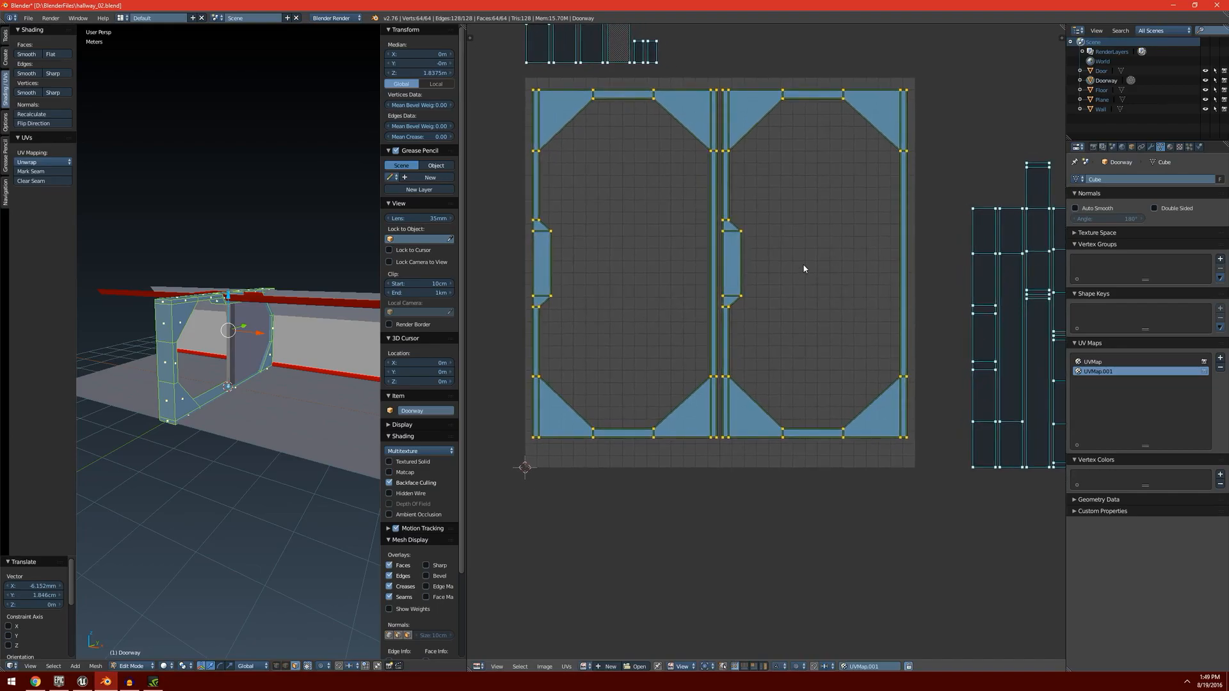
key("s")
key("y")
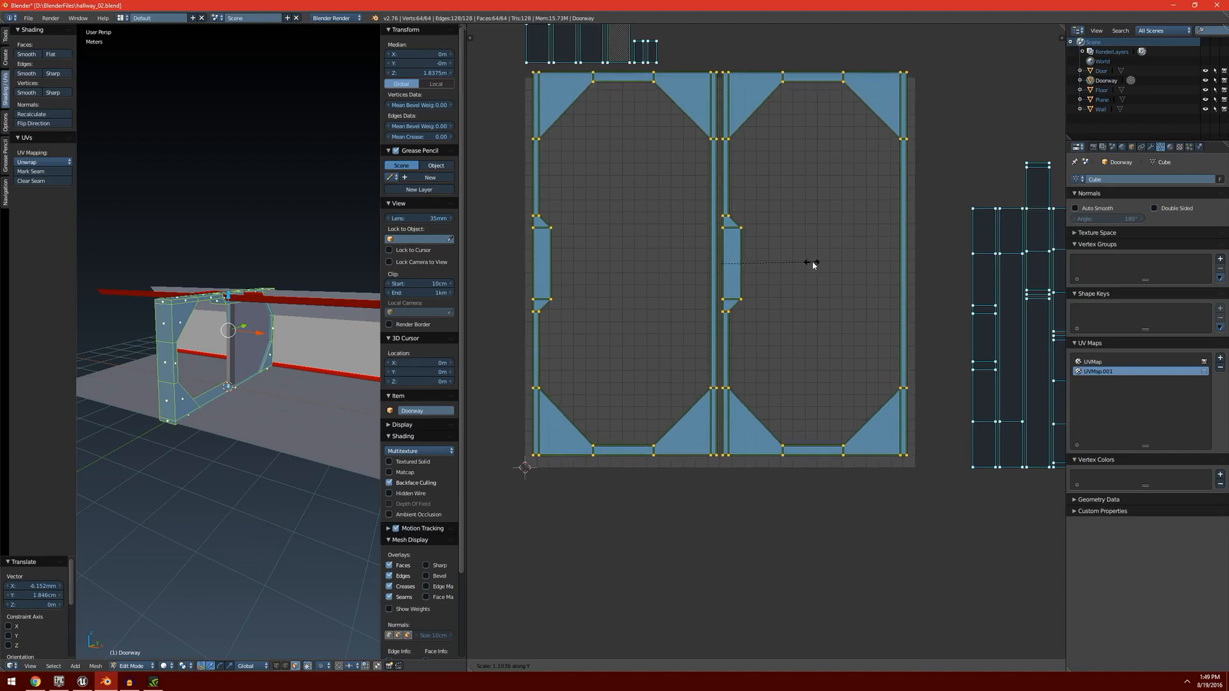
left_click(810, 262)
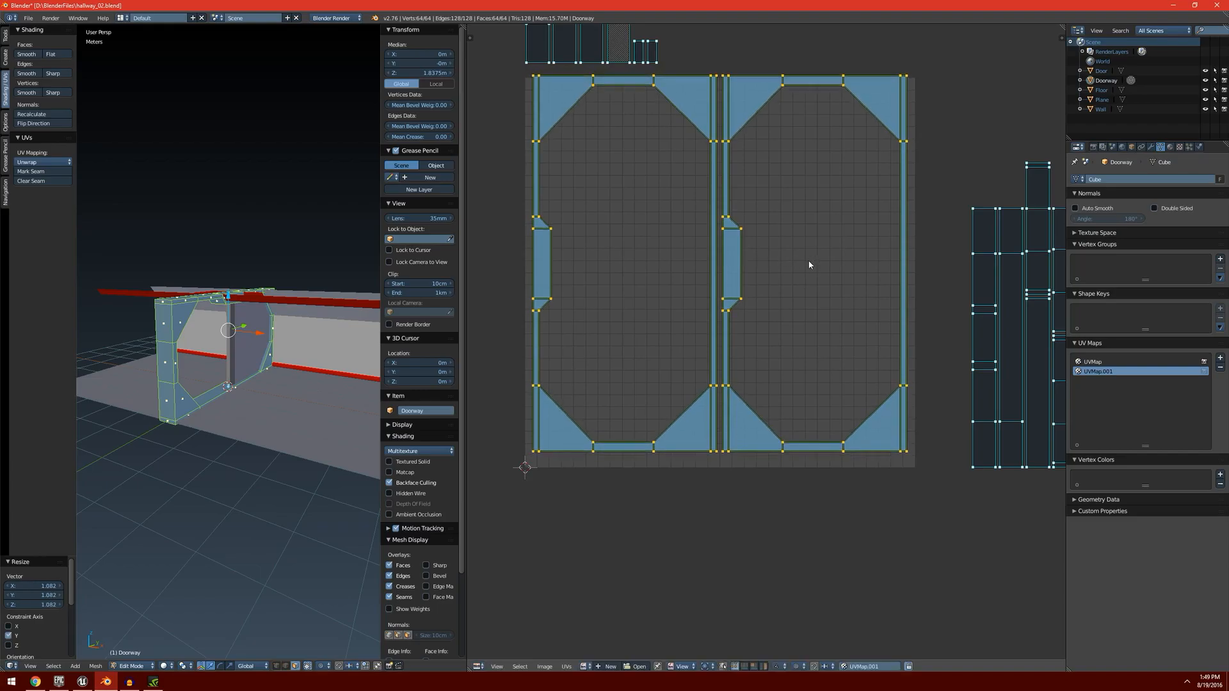
key("g")
key("y")
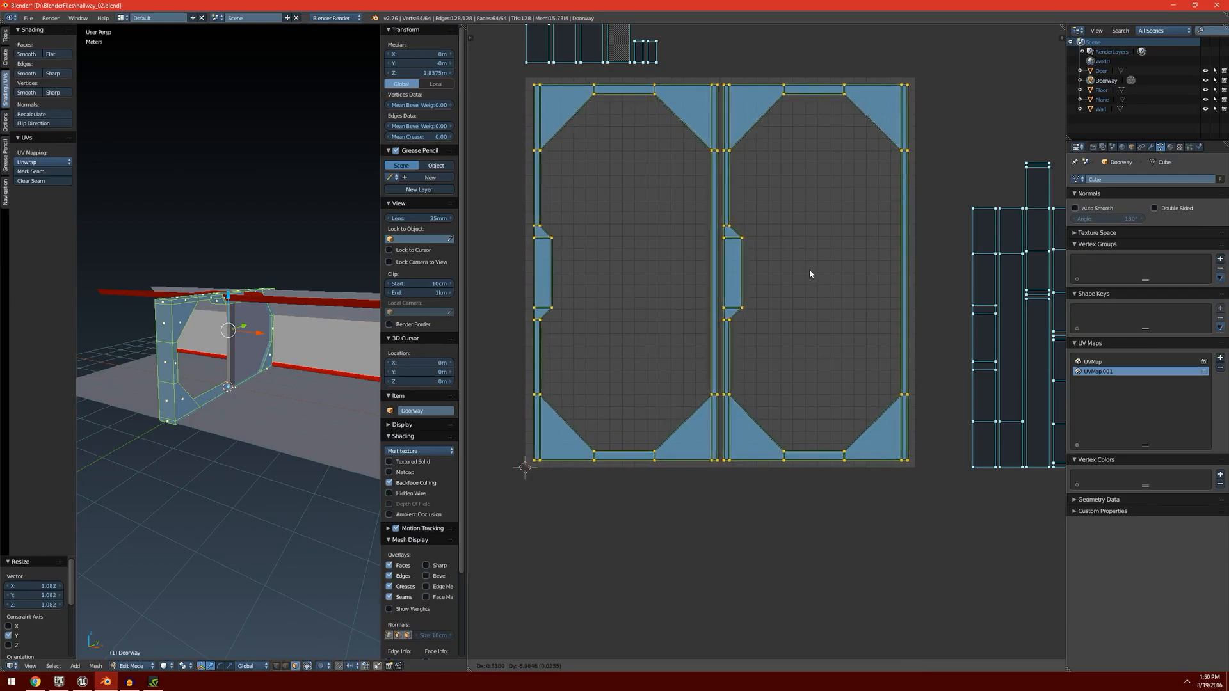
left_click(810, 270)
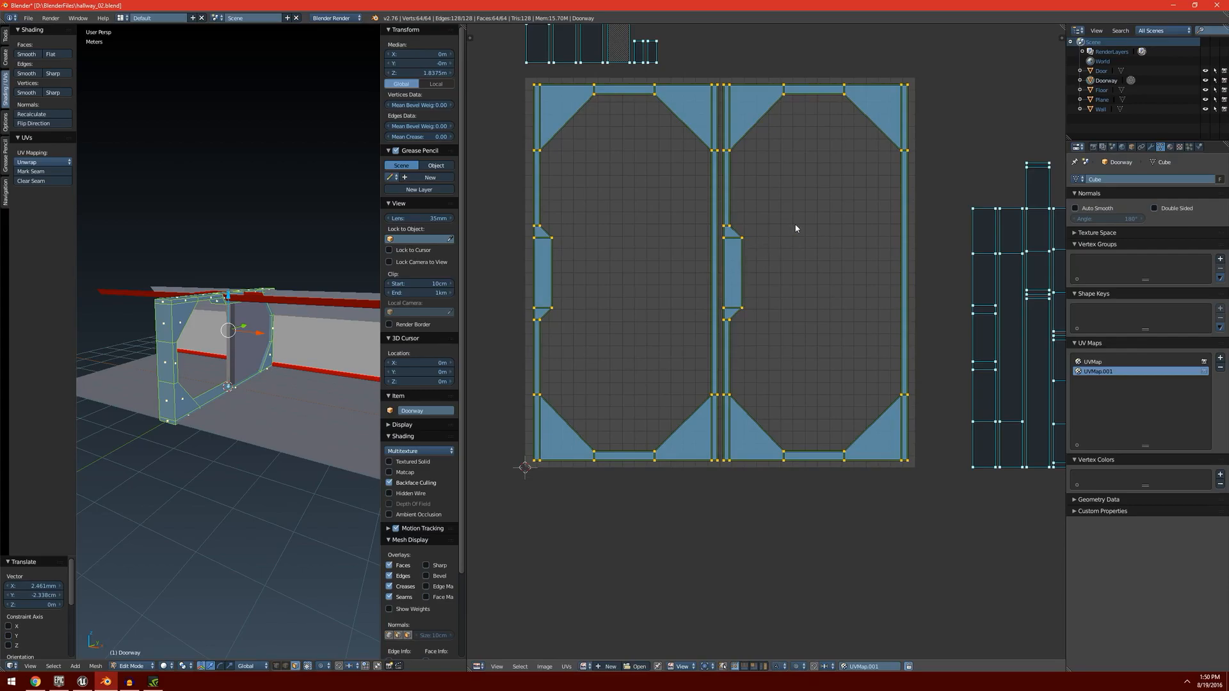
Step: Select the four long strip islands and move them into the opening of the right-hand doorway frame in the UV grid
middle_click_drag(663, 217, 640, 293)
middle_click_drag(628, 224, 710, 294)
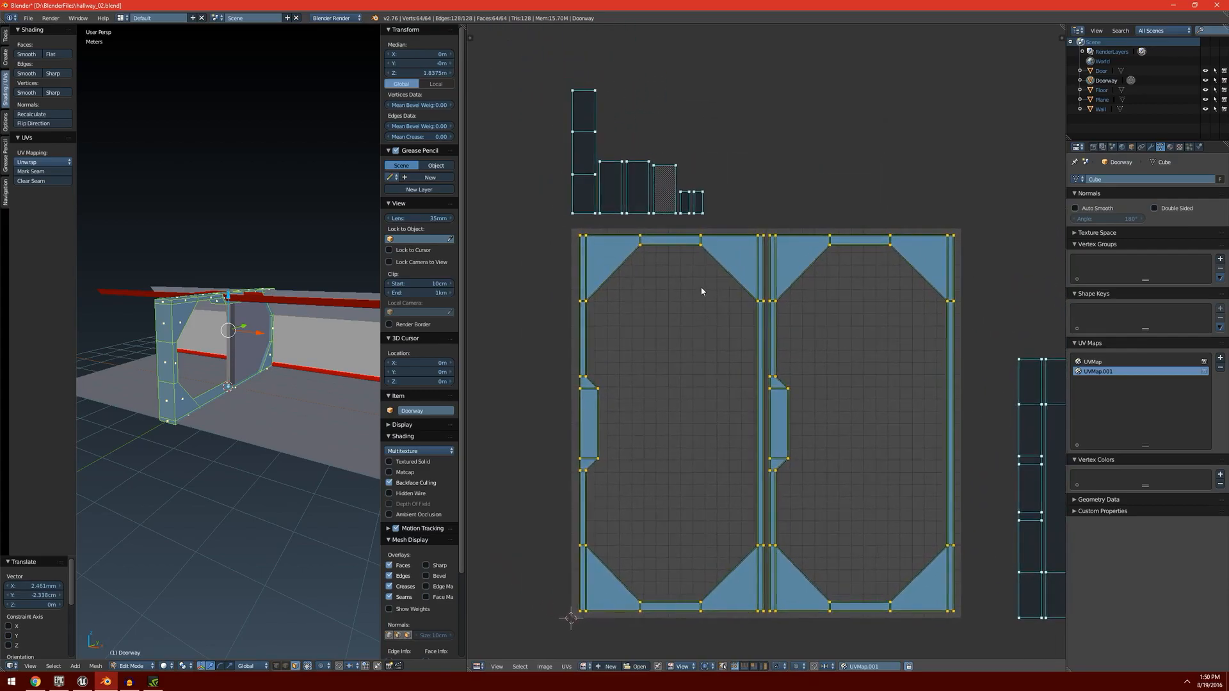
key("a")
middle_click_drag(864, 417, 800, 318)
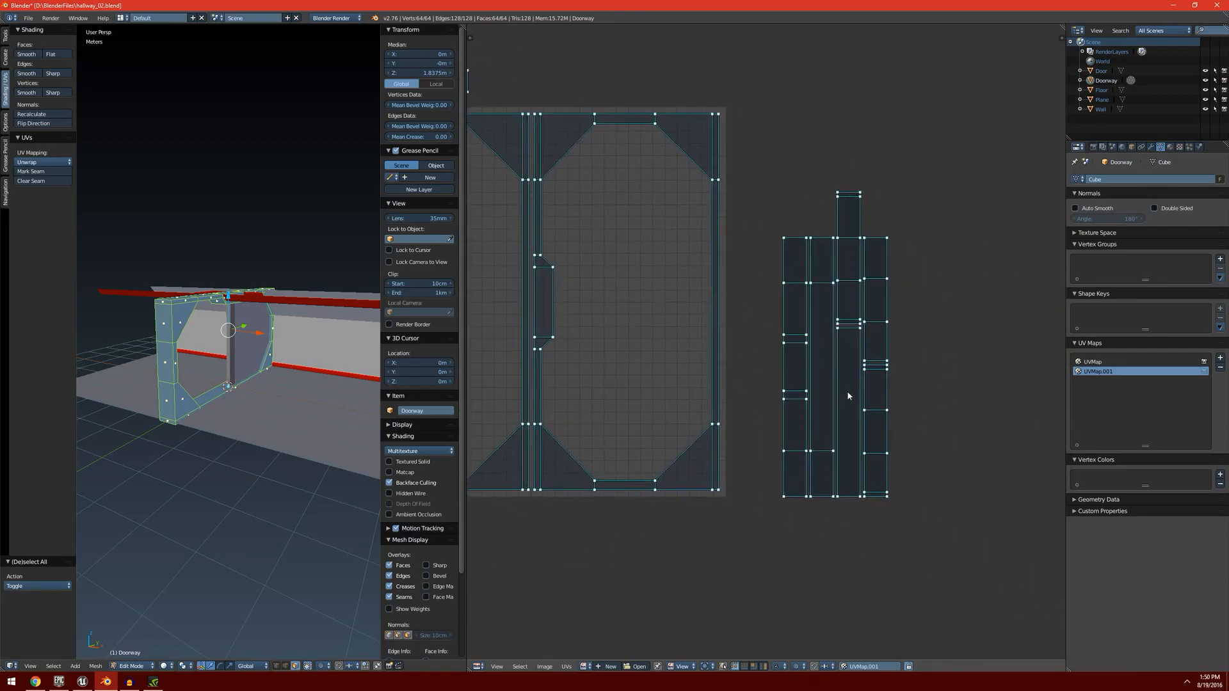
key("b")
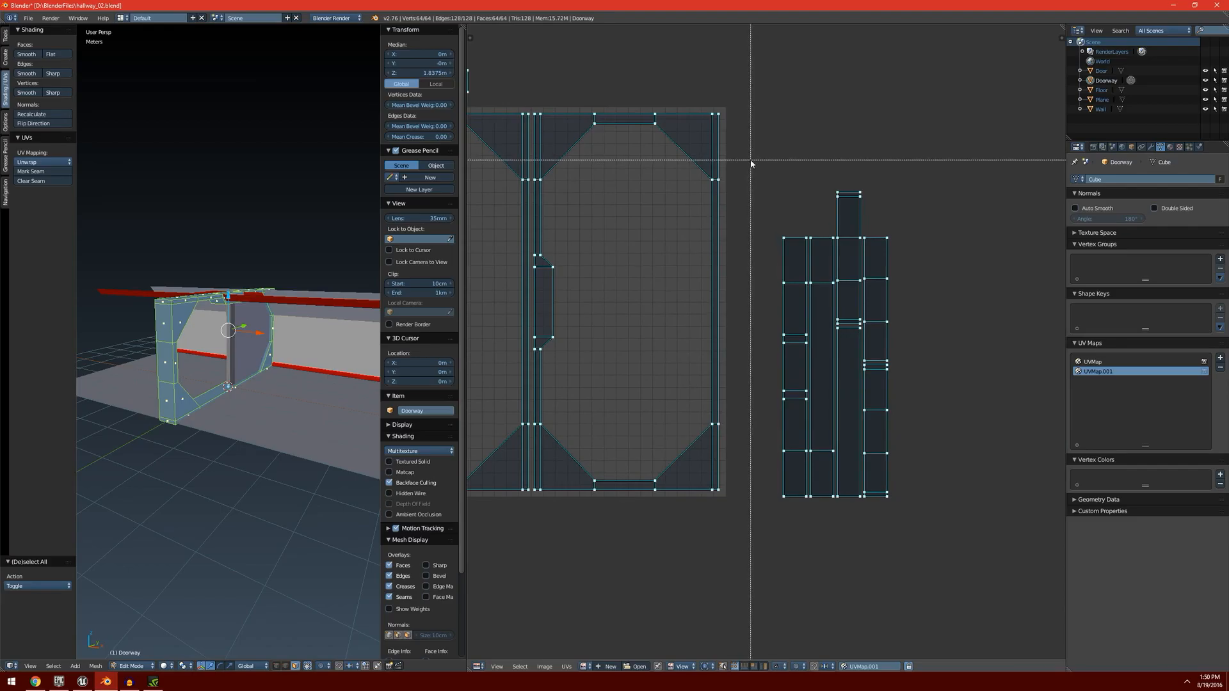
left_click_drag(751, 164, 974, 517)
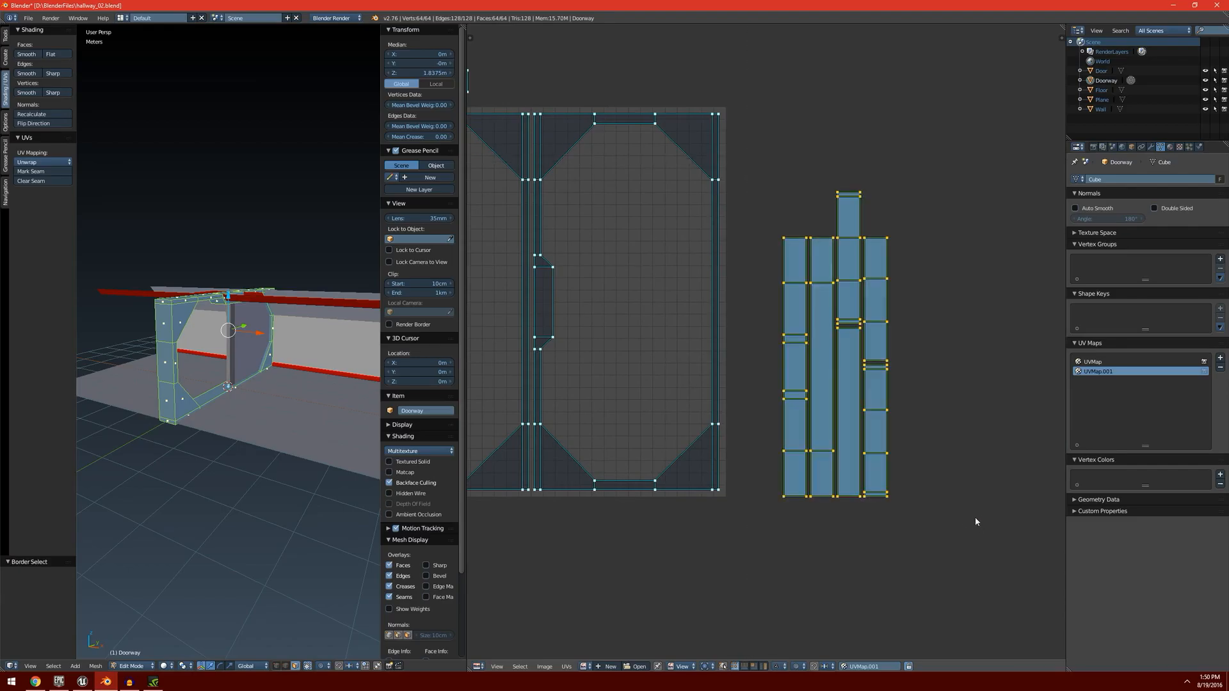
key("g")
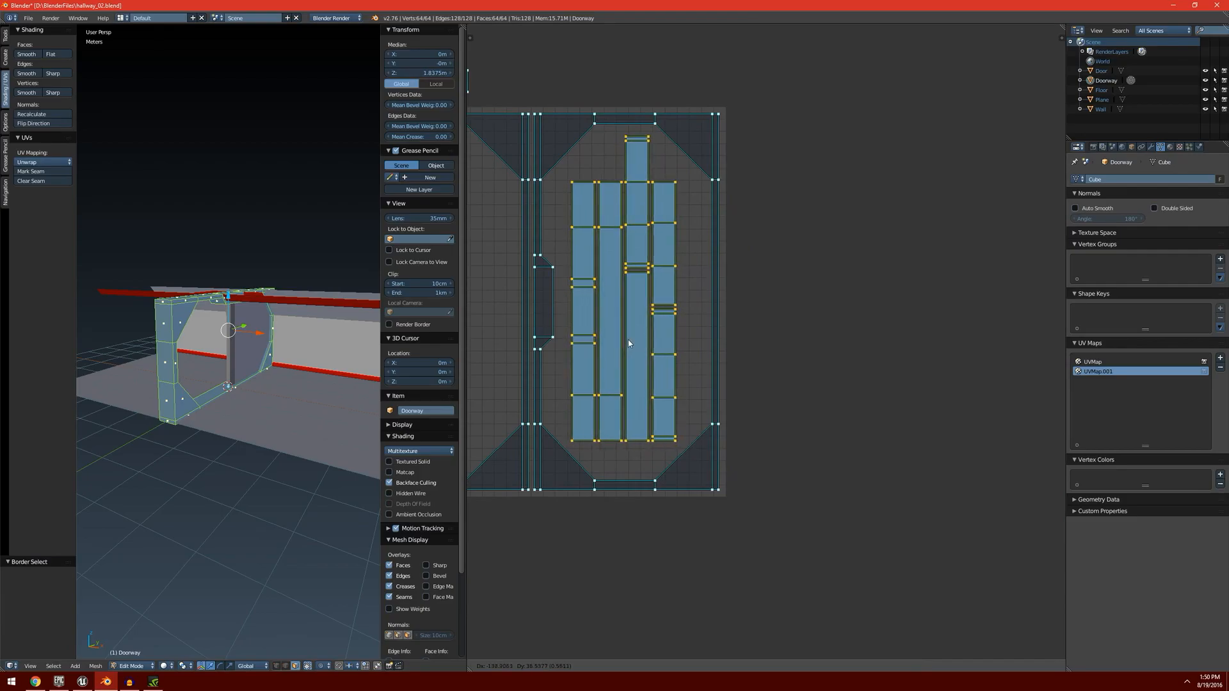
left_click(631, 339)
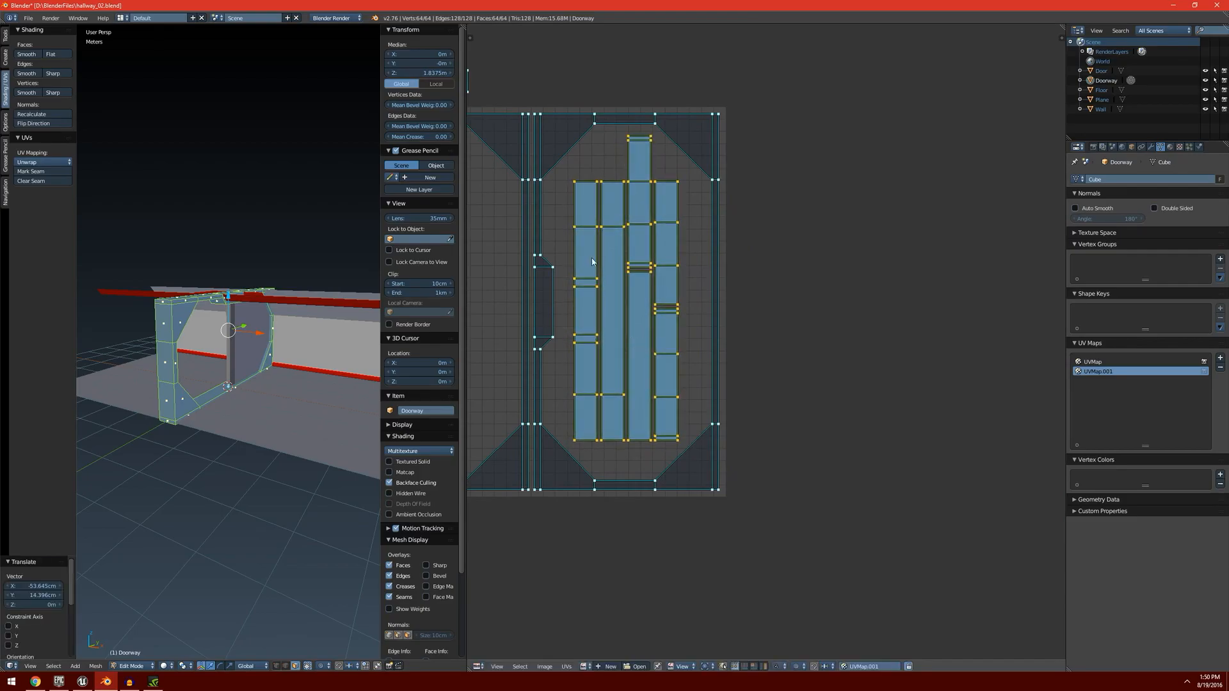
Step: Select the small rectangular islands above the UV grid and move them about 10 cm right and 62 cm down into the left-hand doorway opening
middle_click_drag(485, 260, 739, 343)
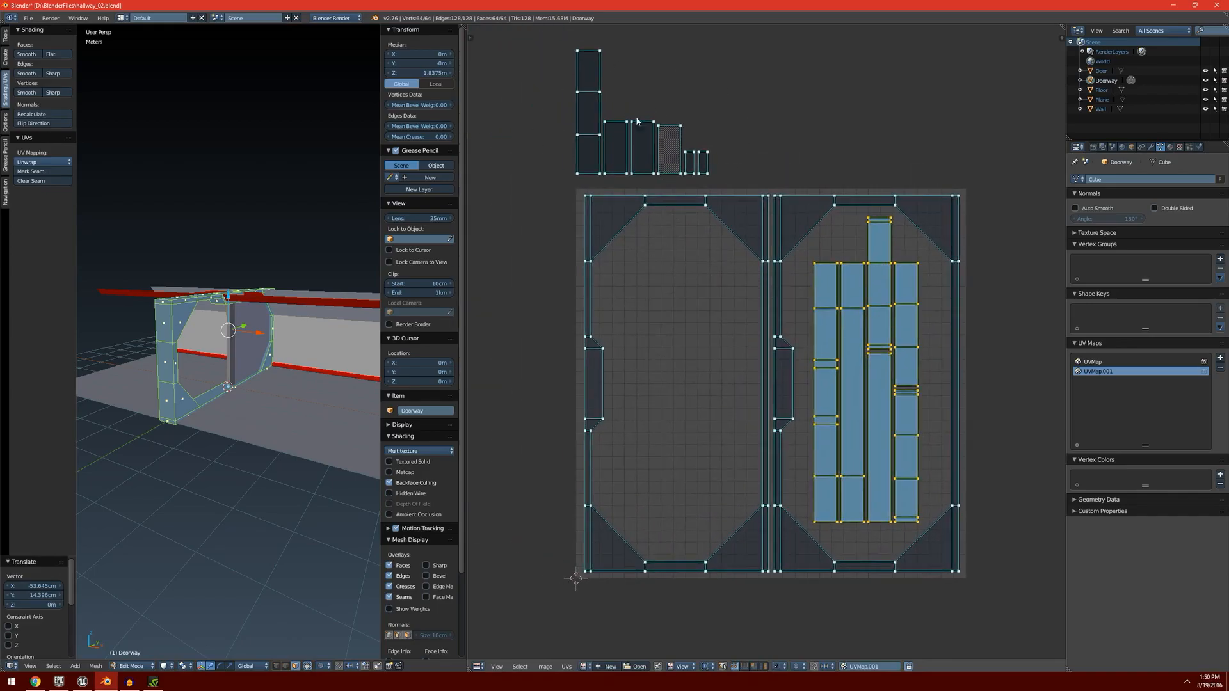
key("a")
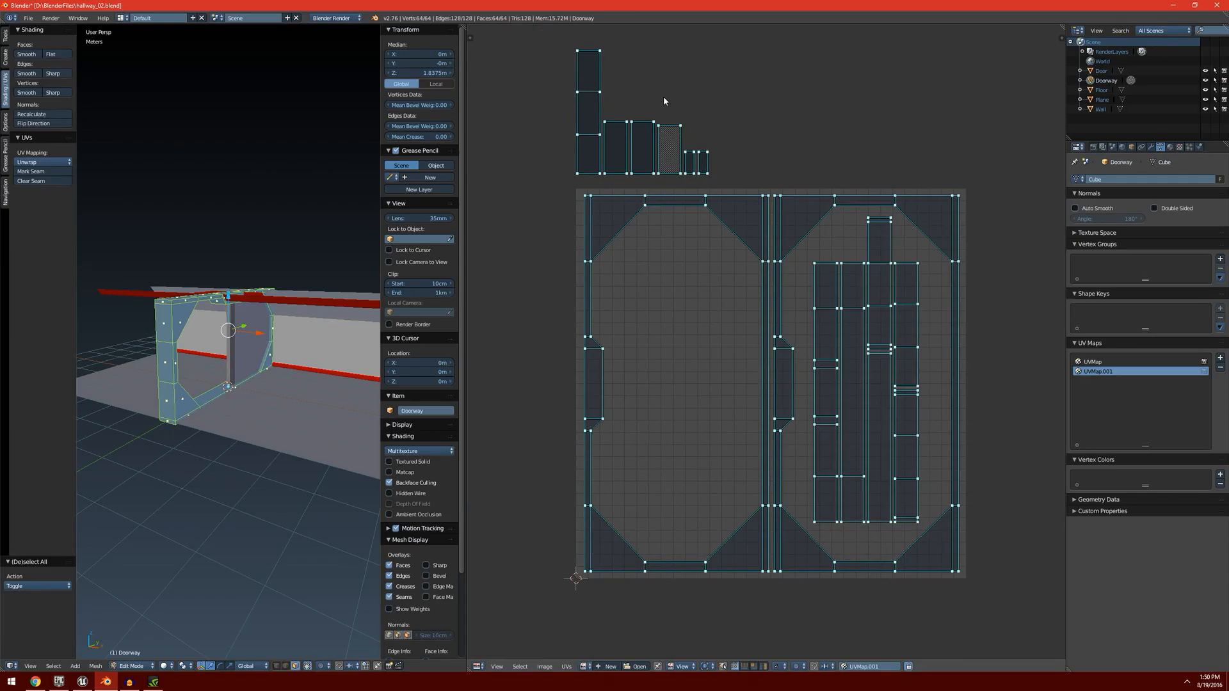
key("b")
left_click_drag(541, 36, 768, 186)
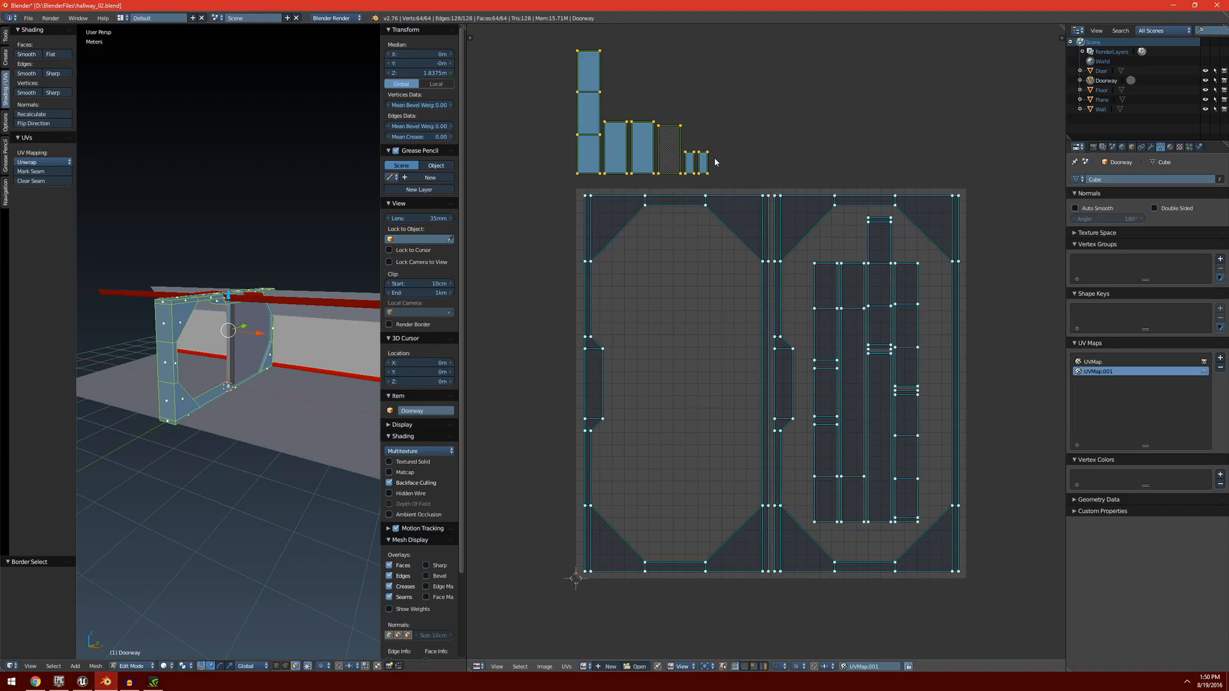
key("g")
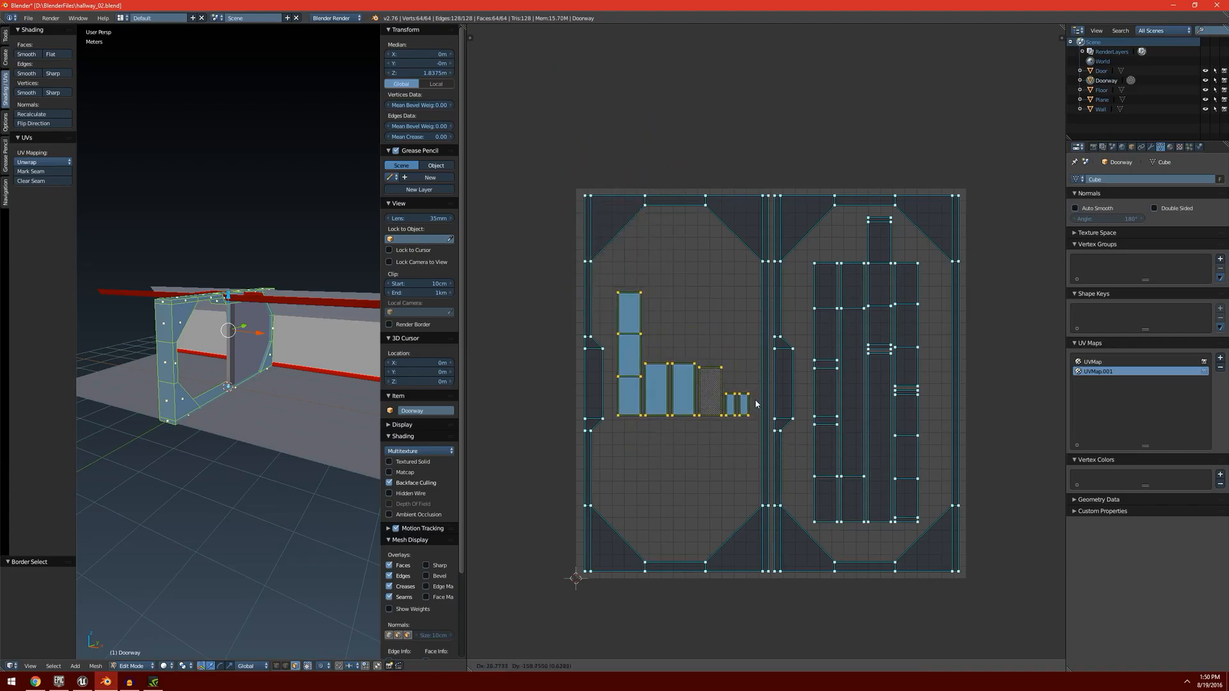
left_click(755, 403)
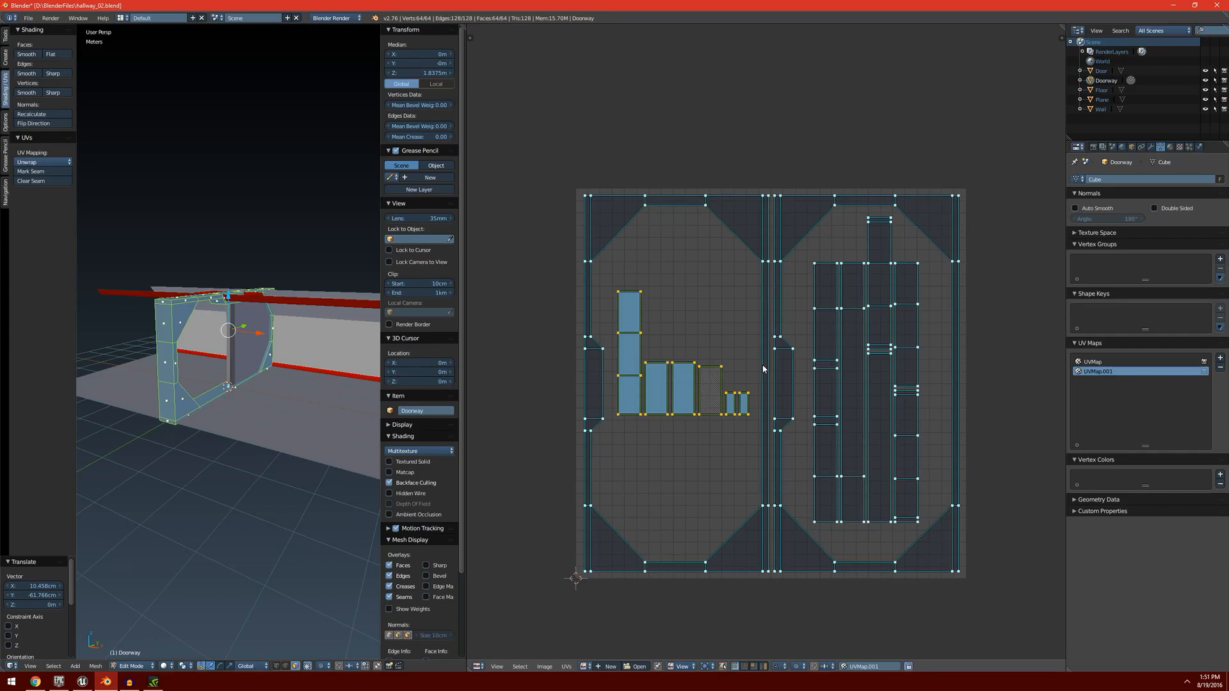
Step: Save the blend file and expand the 3D view over the UV editor, returning to Object Mode
left_click(34, 18)
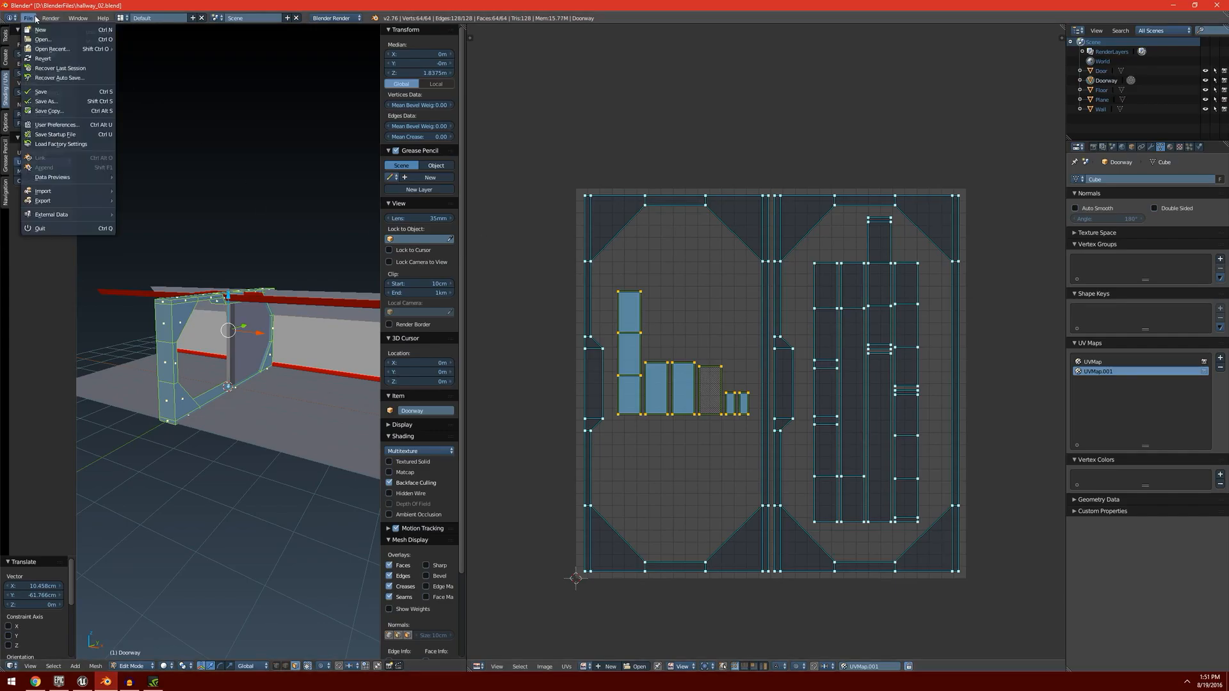
left_click(41, 92)
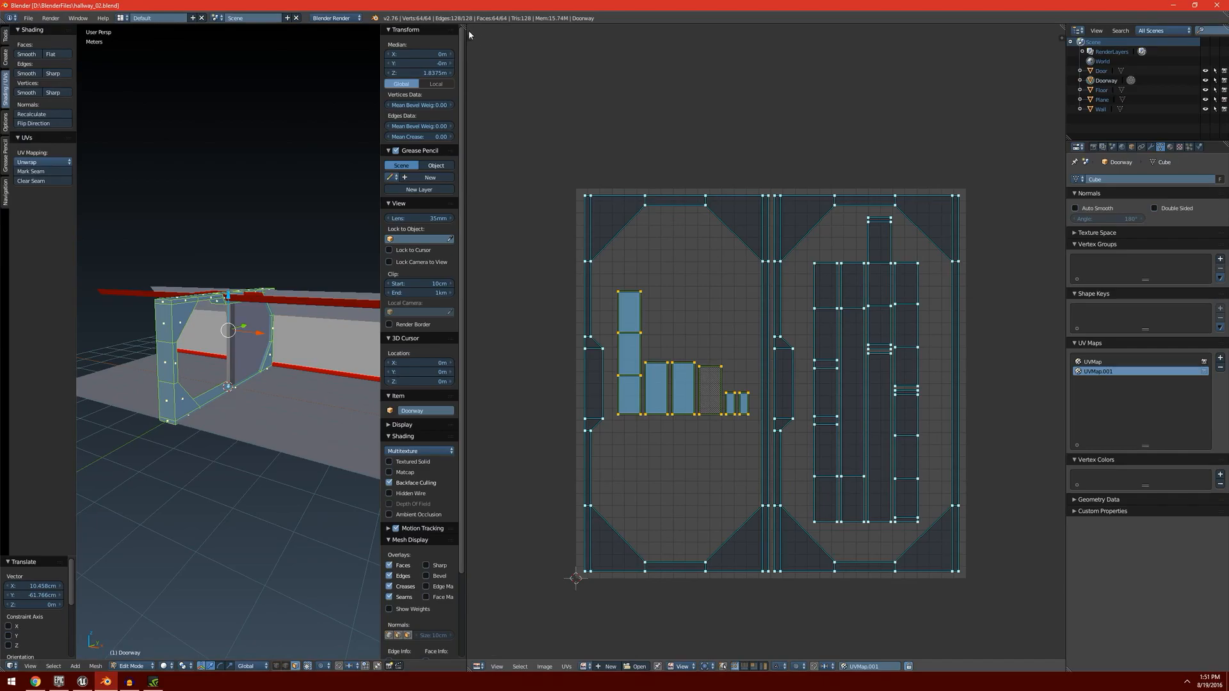
left_click_drag(464, 28, 996, 55)
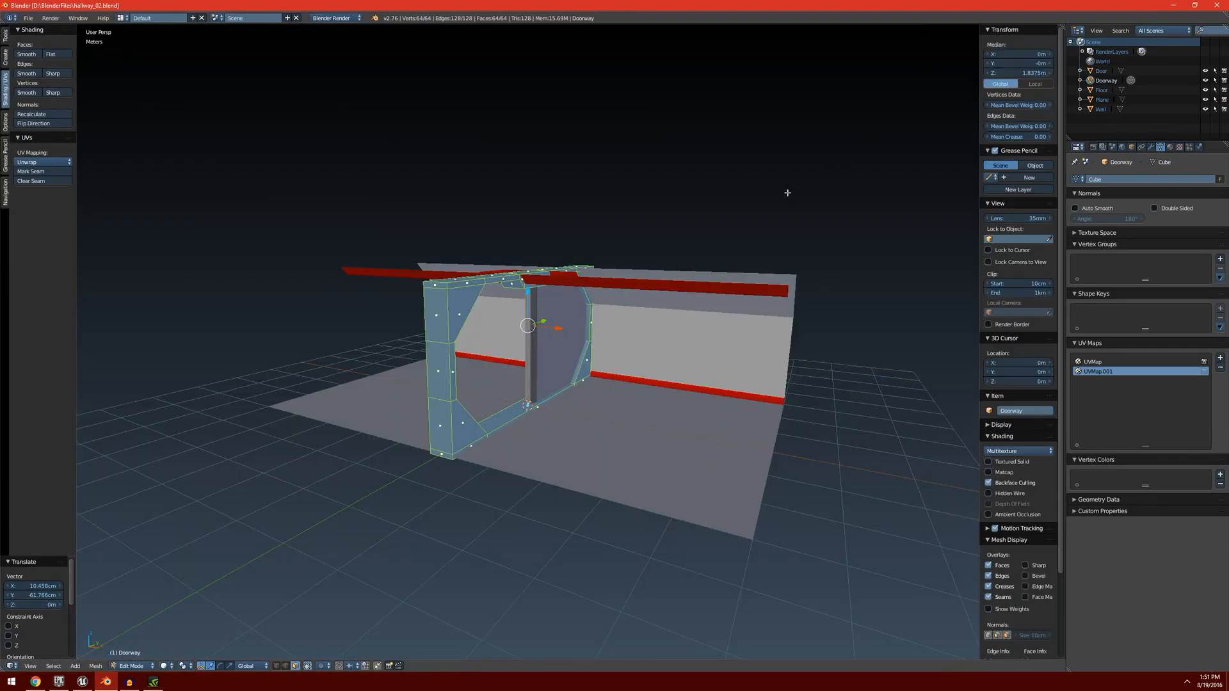
key("Tab")
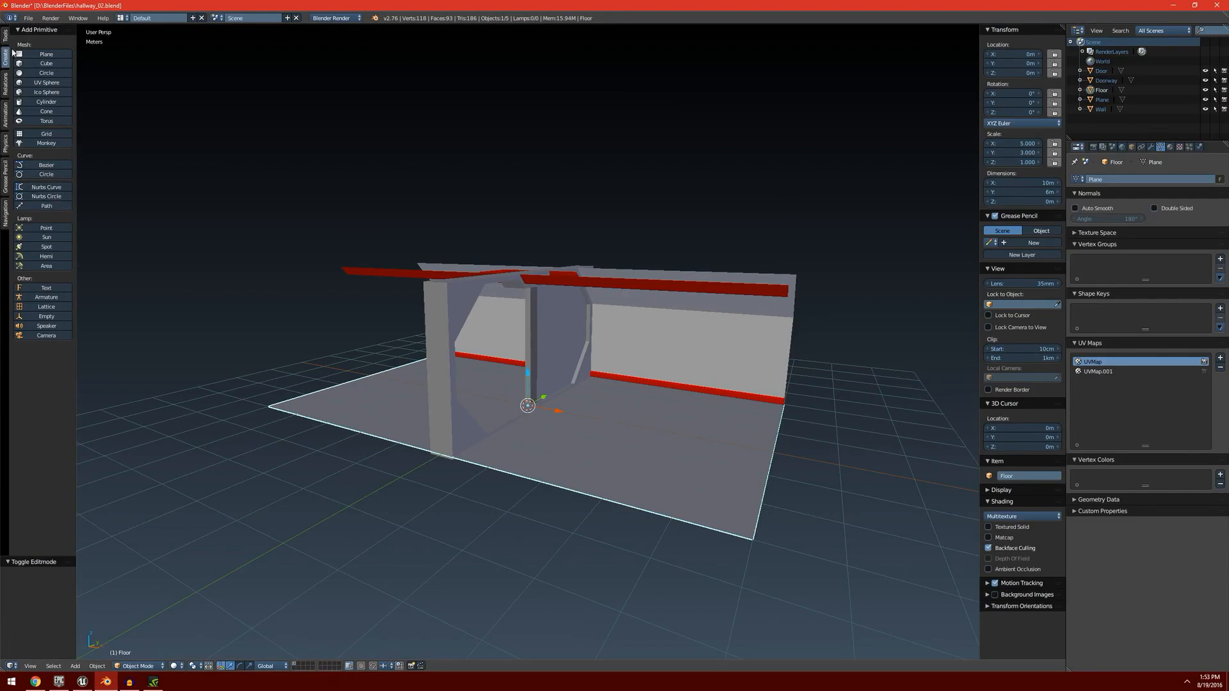
Step: Start an FBX export for the Floor and create a new Hallway02 folder inside D:\BlenderFiles as its destination
left_click(23, 19)
mouse_move(43, 200)
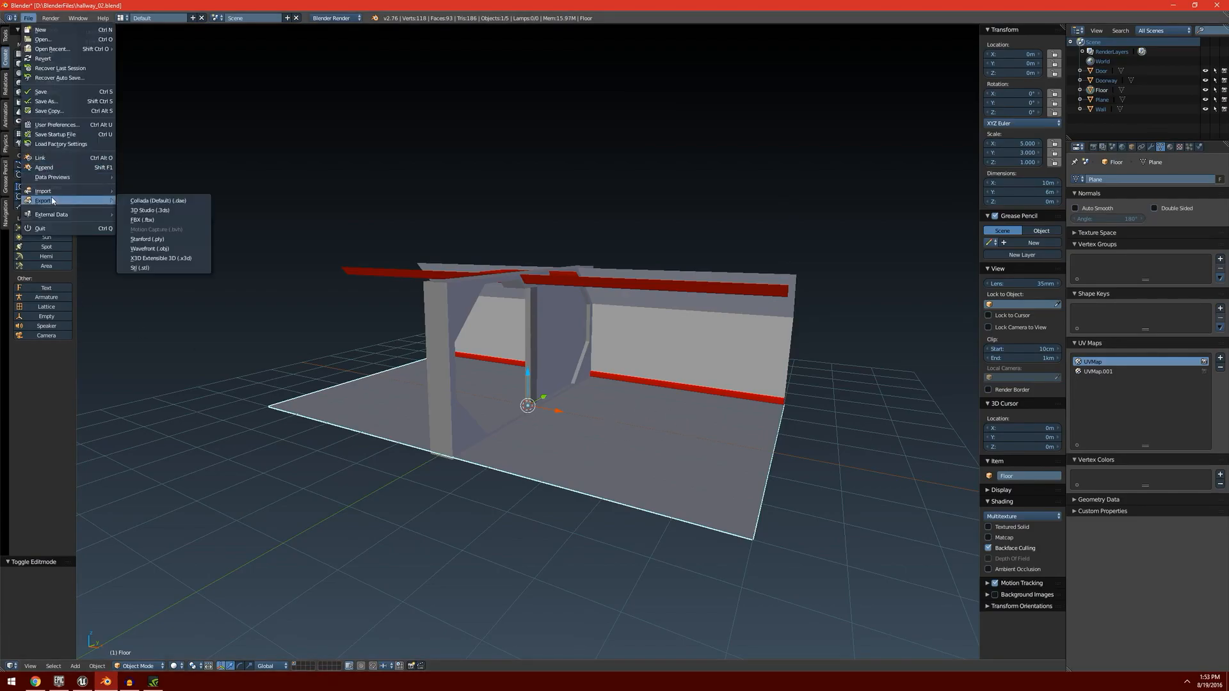
left_click(169, 221)
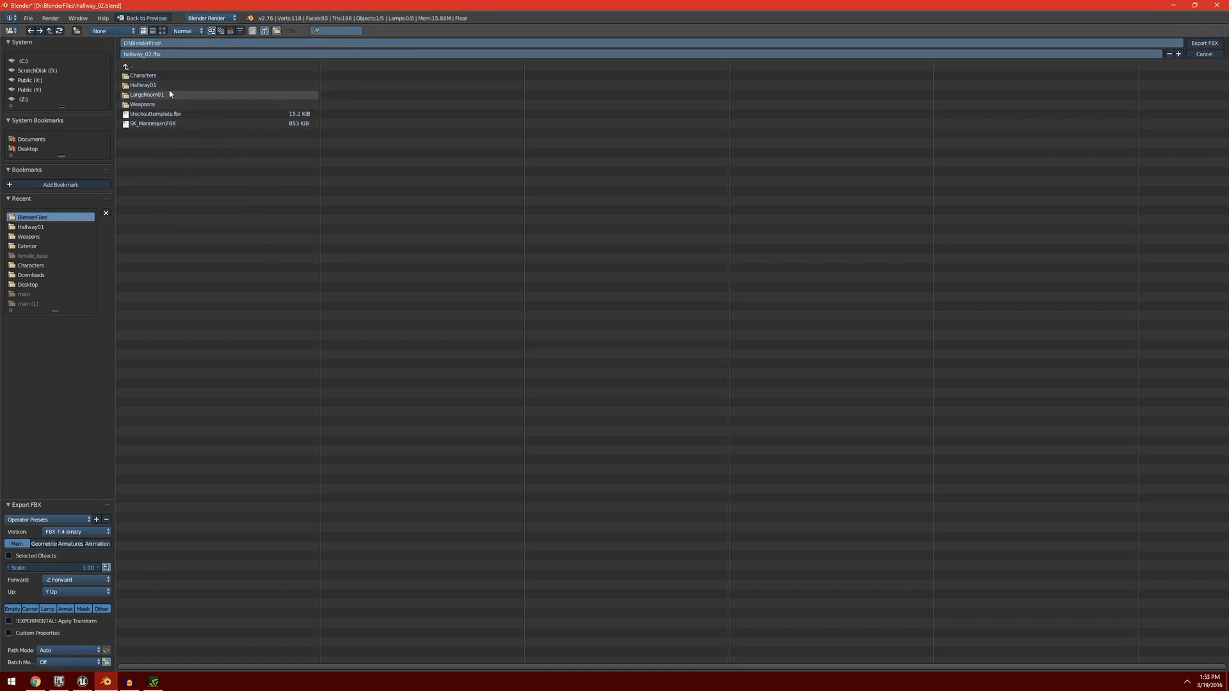
left_click(172, 43)
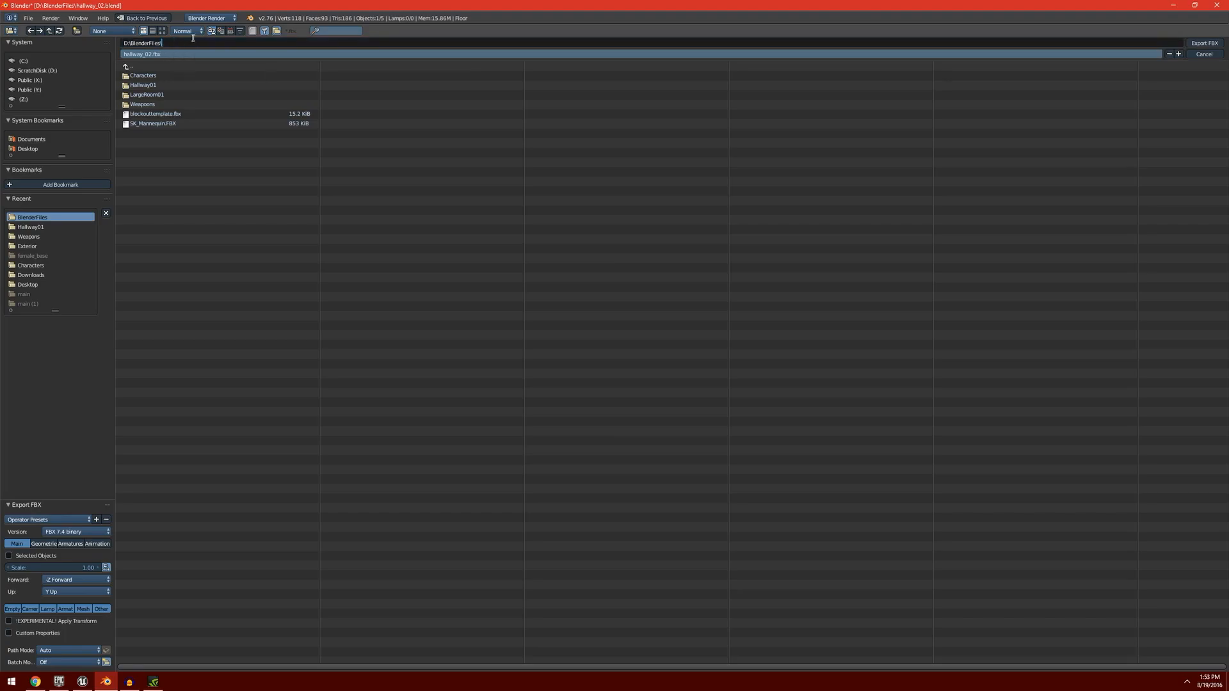
type("Hallway02\\")
key("Return")
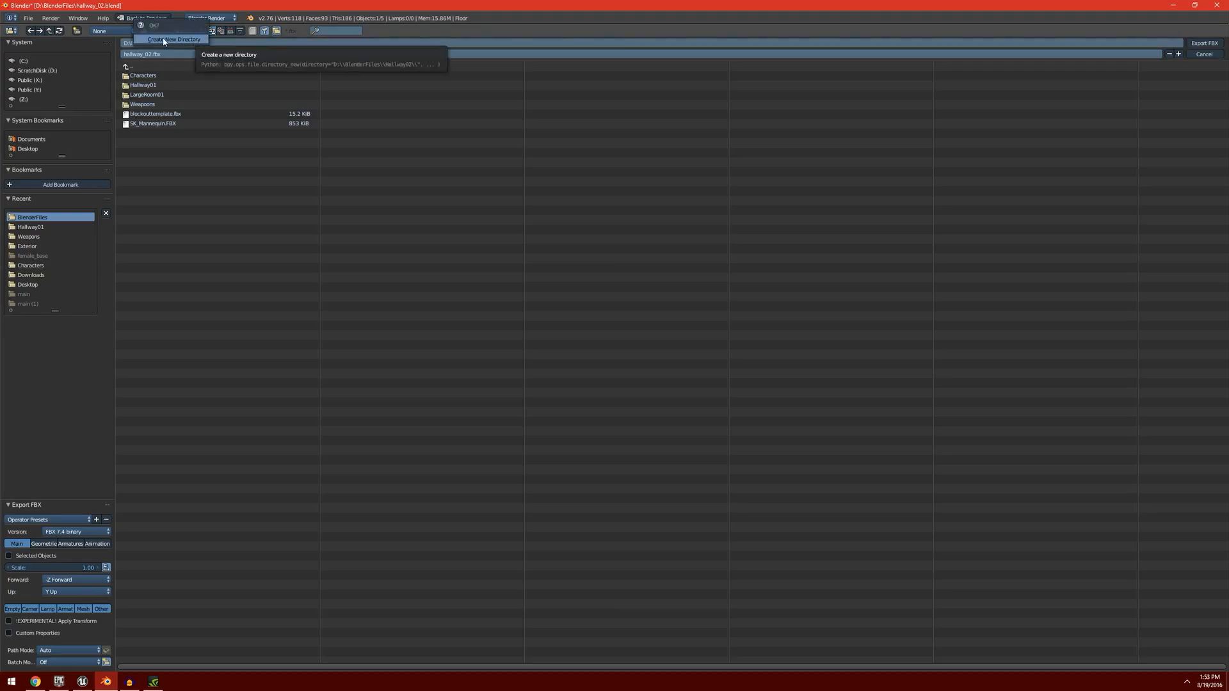
left_click(164, 41)
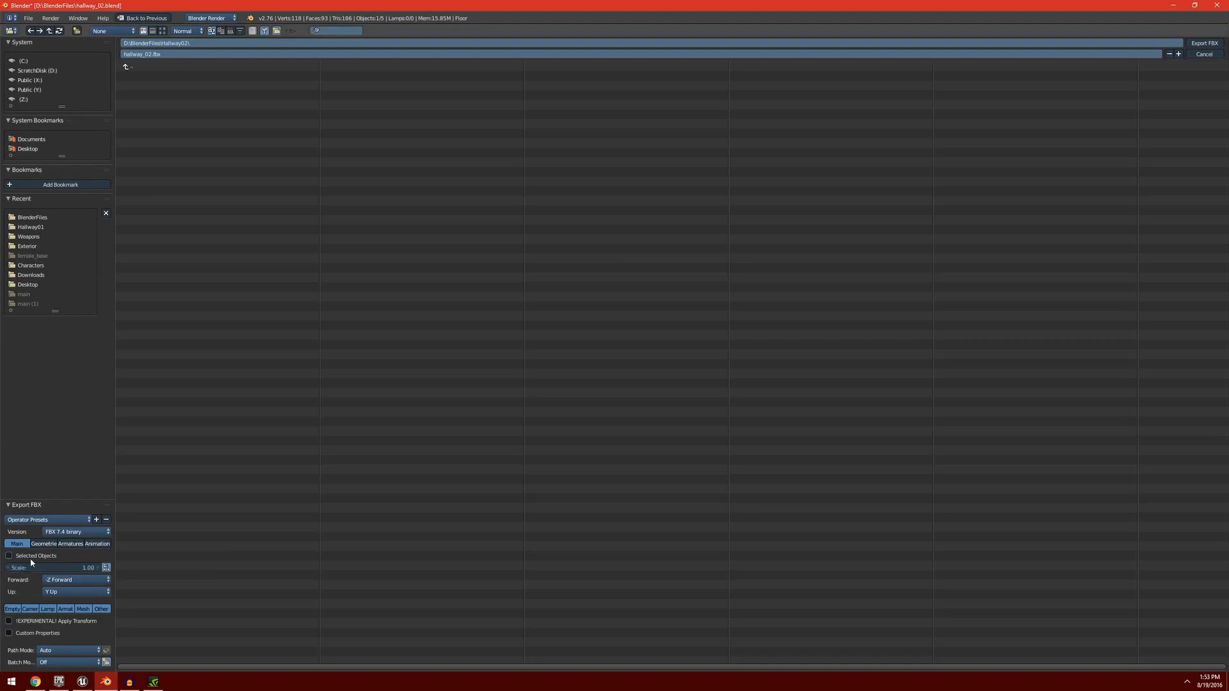
Step: Limit the FBX export to selected objects and the Mesh type, with smoothing set to Face
left_click(9, 555)
left_click(85, 610)
left_click(47, 545)
left_click(77, 568)
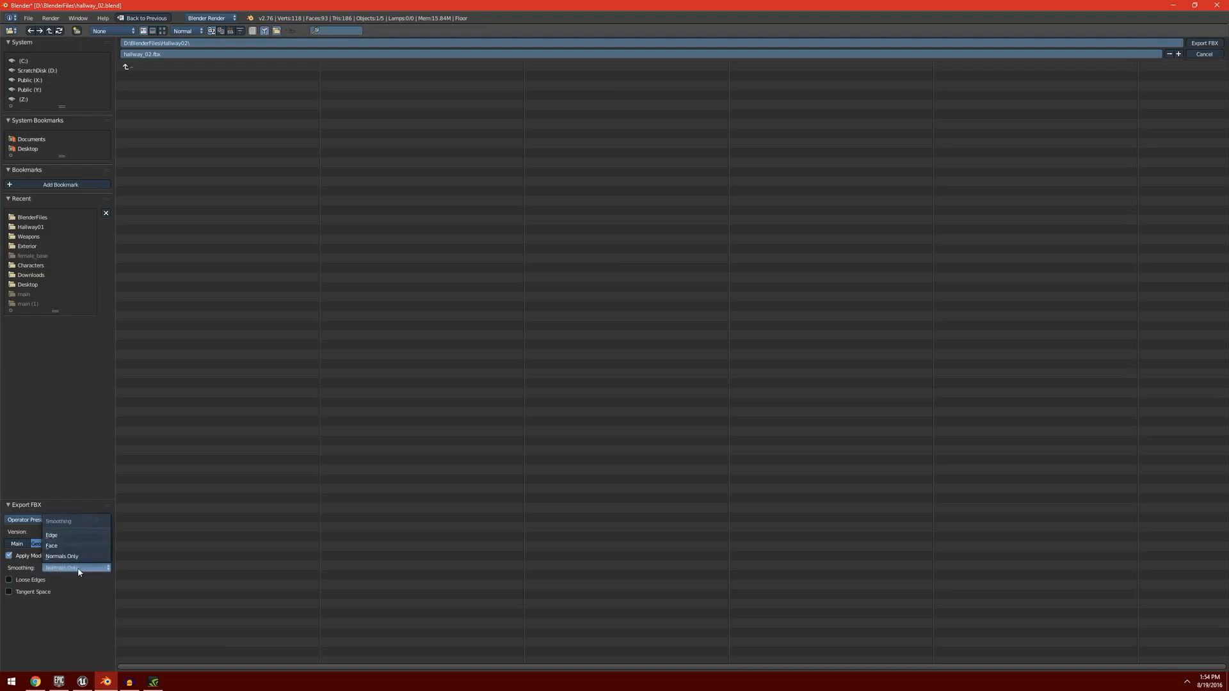
left_click(87, 545)
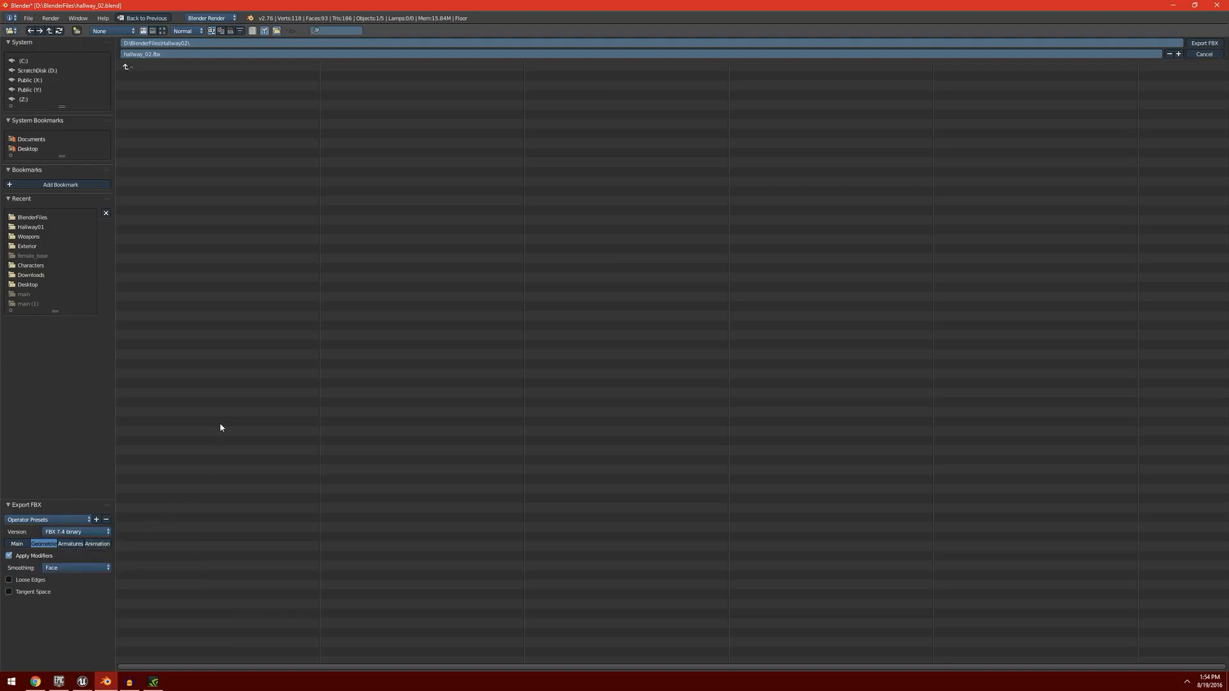
Step: Name the export file hallway_02_floor.fbx and export the floor
left_click(151, 53)
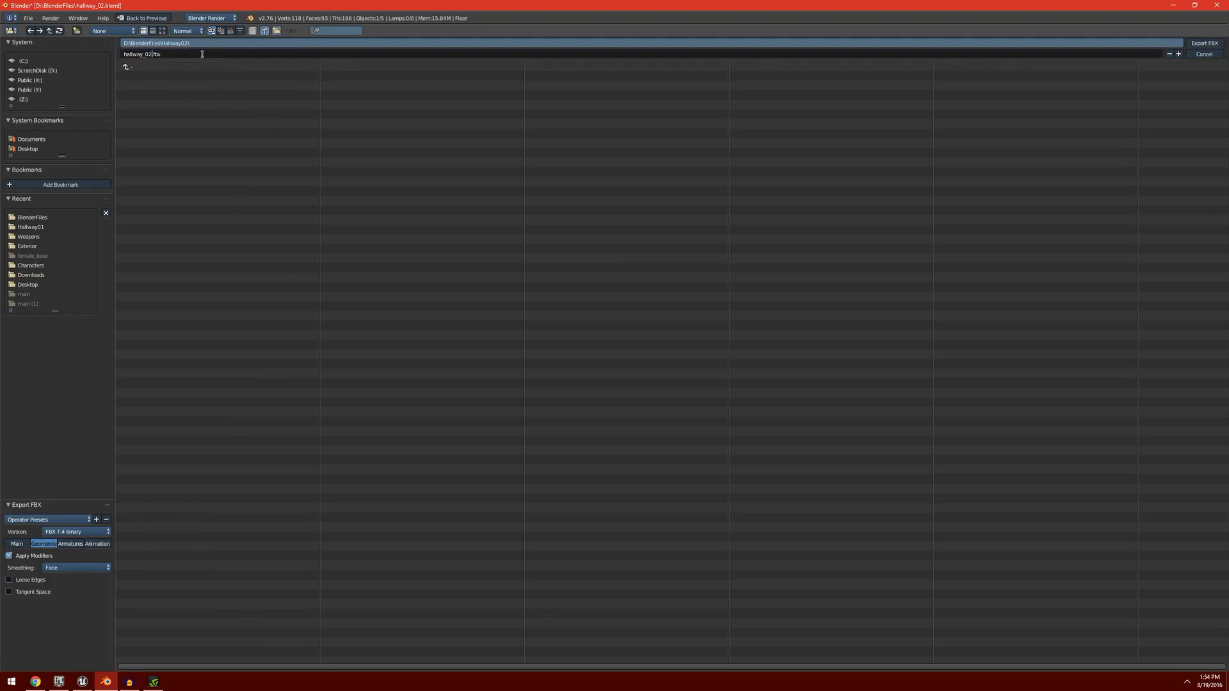
type("_floor")
left_click(1204, 43)
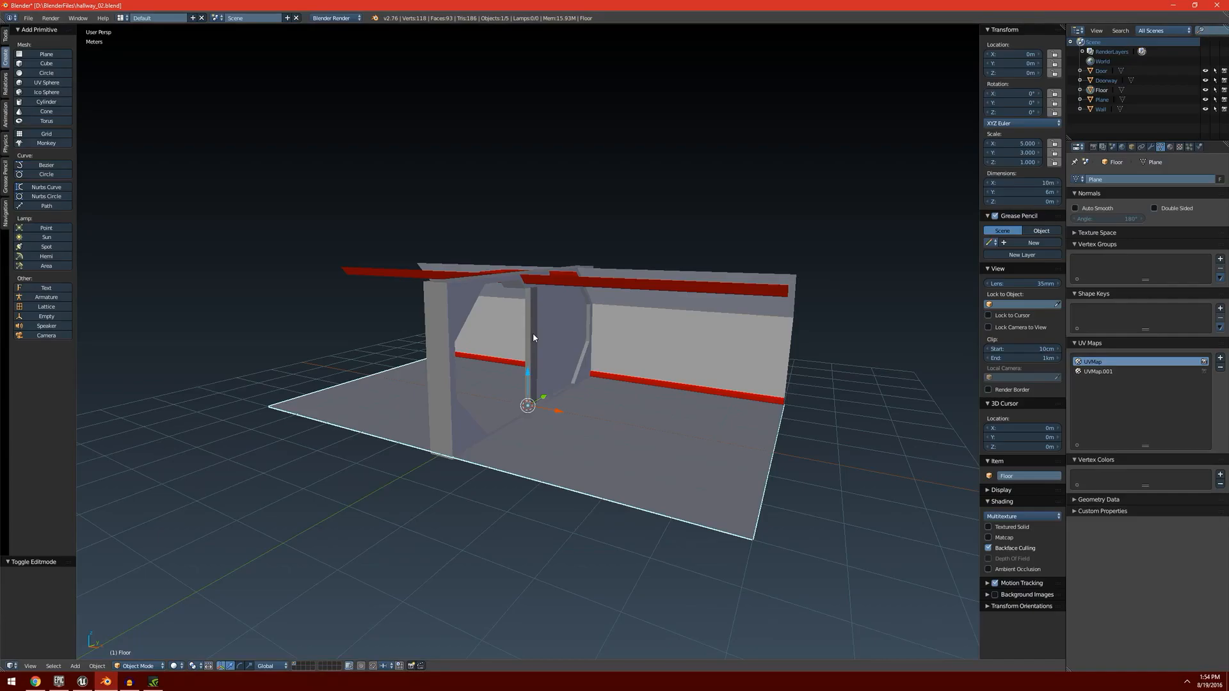
Step: Select the Wall and export it as hallway_02_wall.fbx in the Hallway02 folder, keeping the selected-objects and Mesh-only settings
right_click(655, 332)
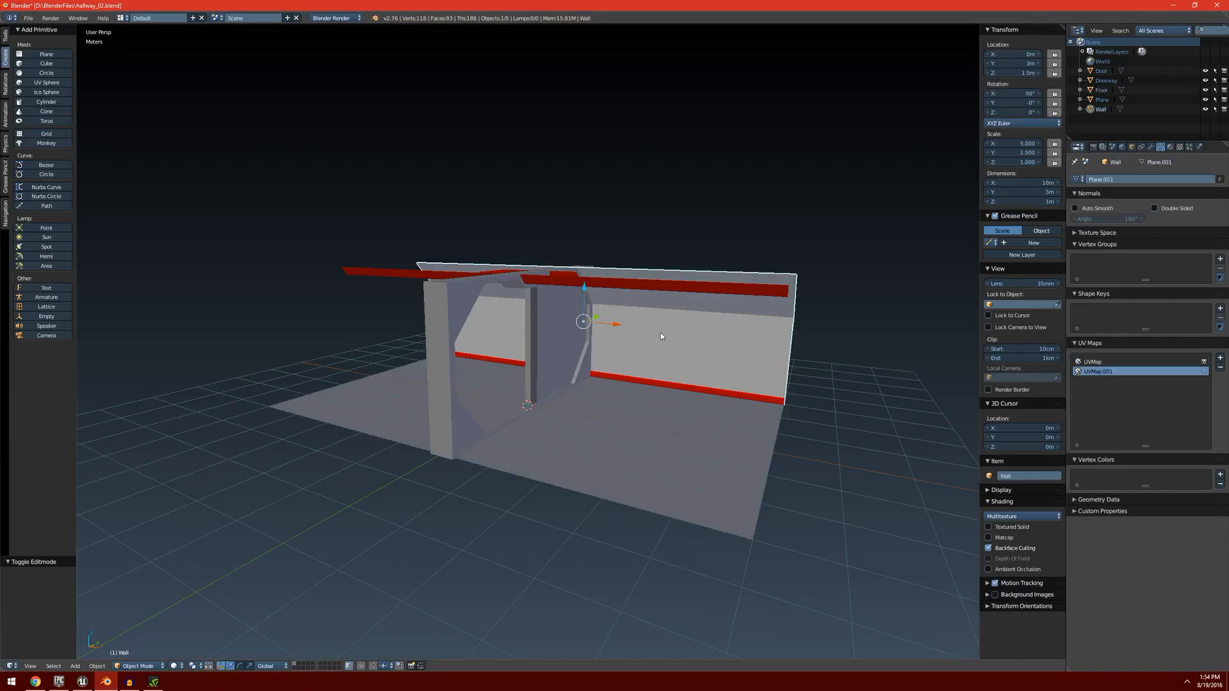
left_click(28, 18)
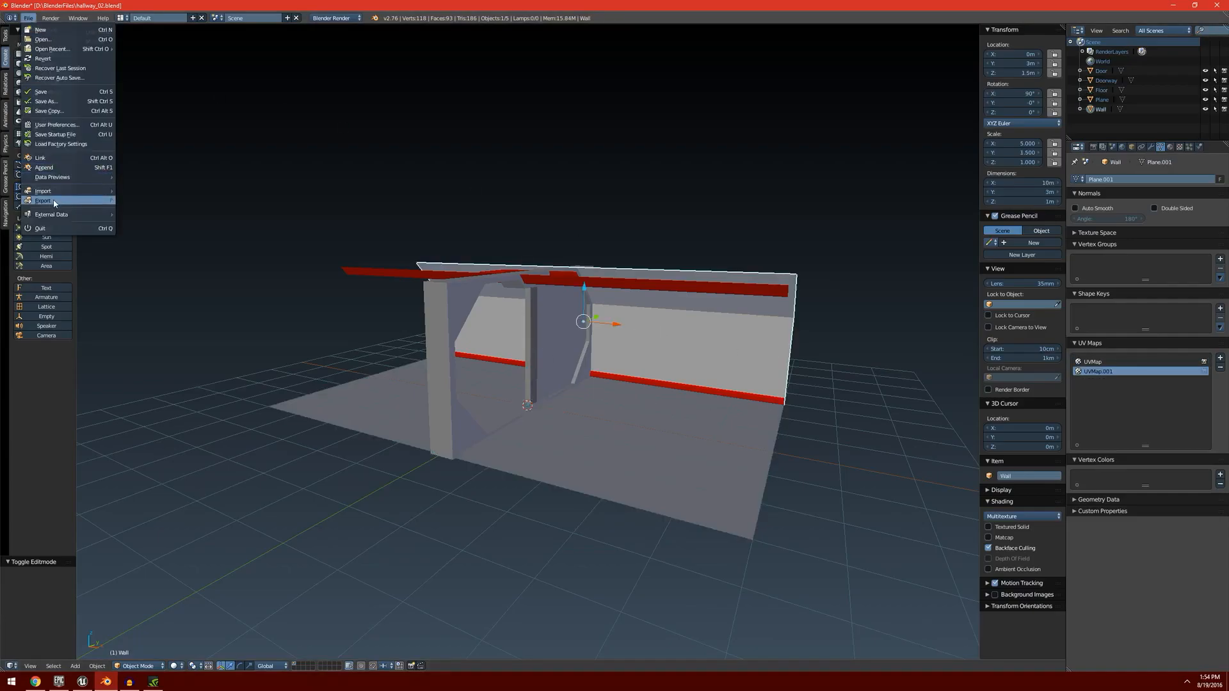
mouse_move(69, 201)
left_click(165, 221)
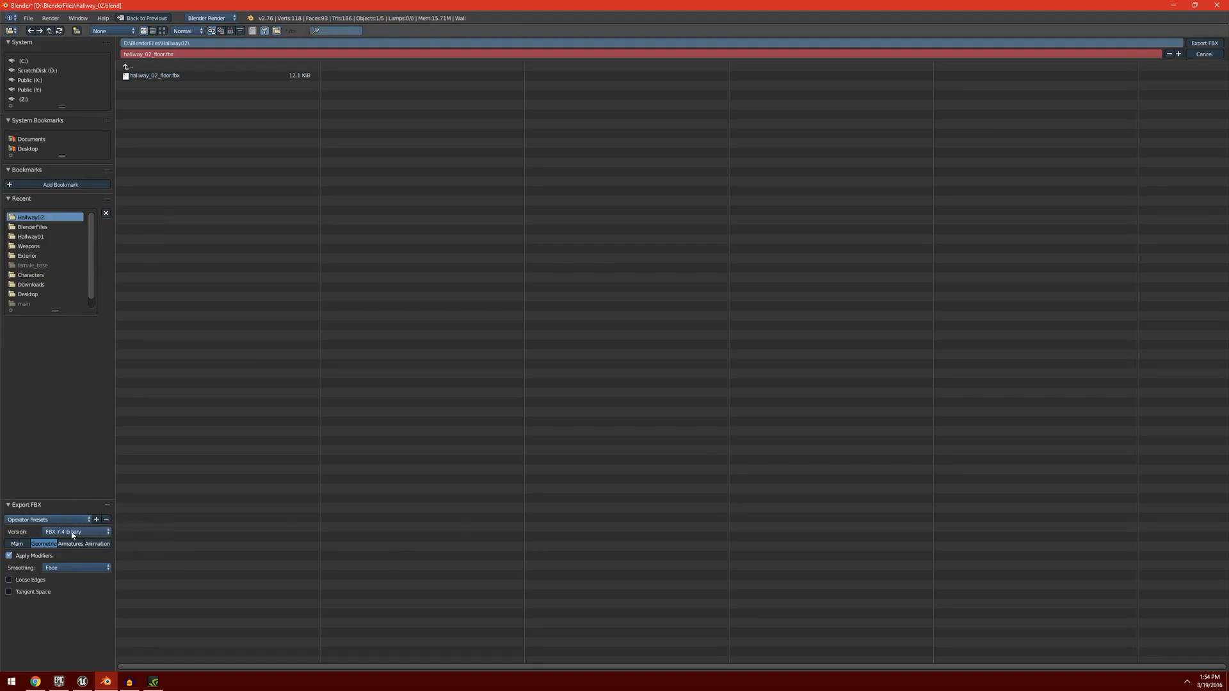
left_click(16, 544)
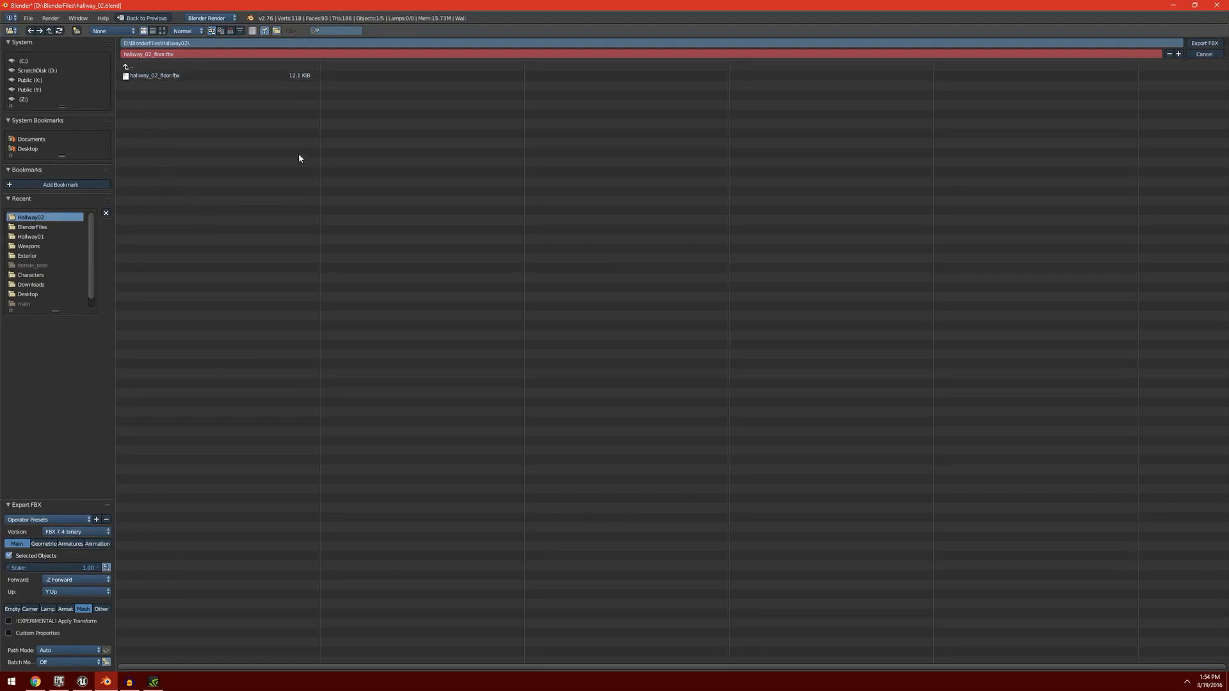
left_click(159, 54)
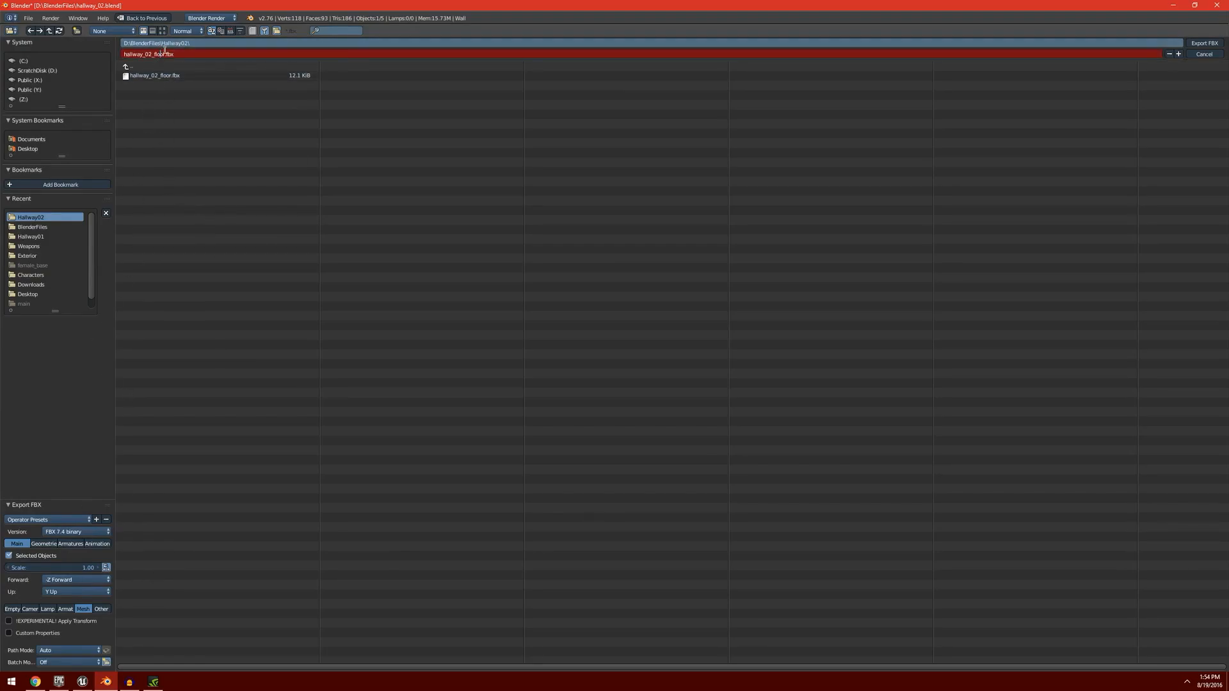
left_click_drag(165, 54, 154, 55)
type("wall")
left_click(1207, 43)
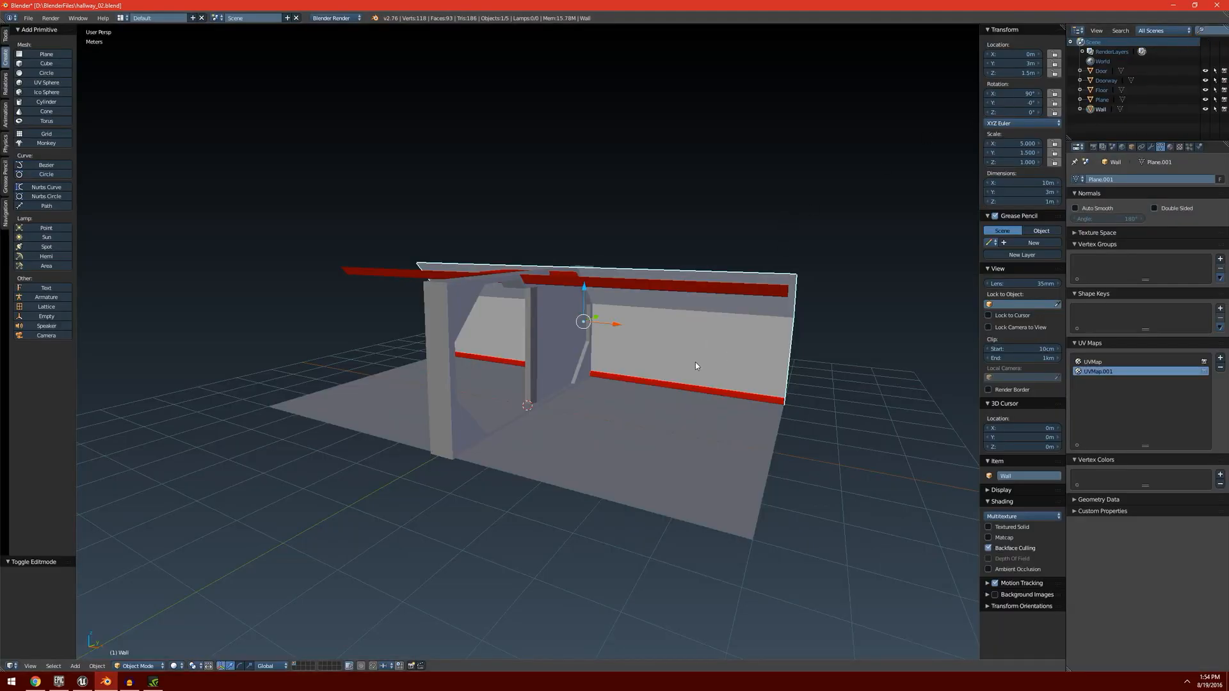
Step: Select the ceiling plane with the red strips and rename the object as Ceiling
middle_click_drag(695, 362, 624, 260)
right_click(622, 258)
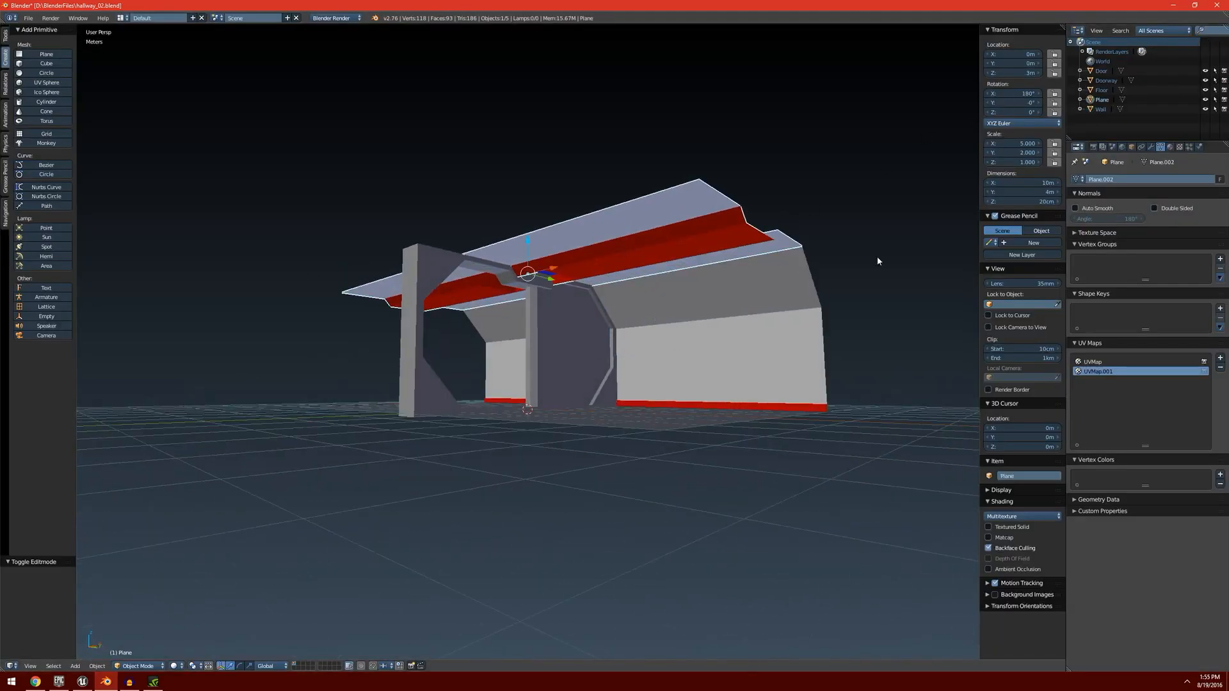
double_click(1104, 100)
type("C")
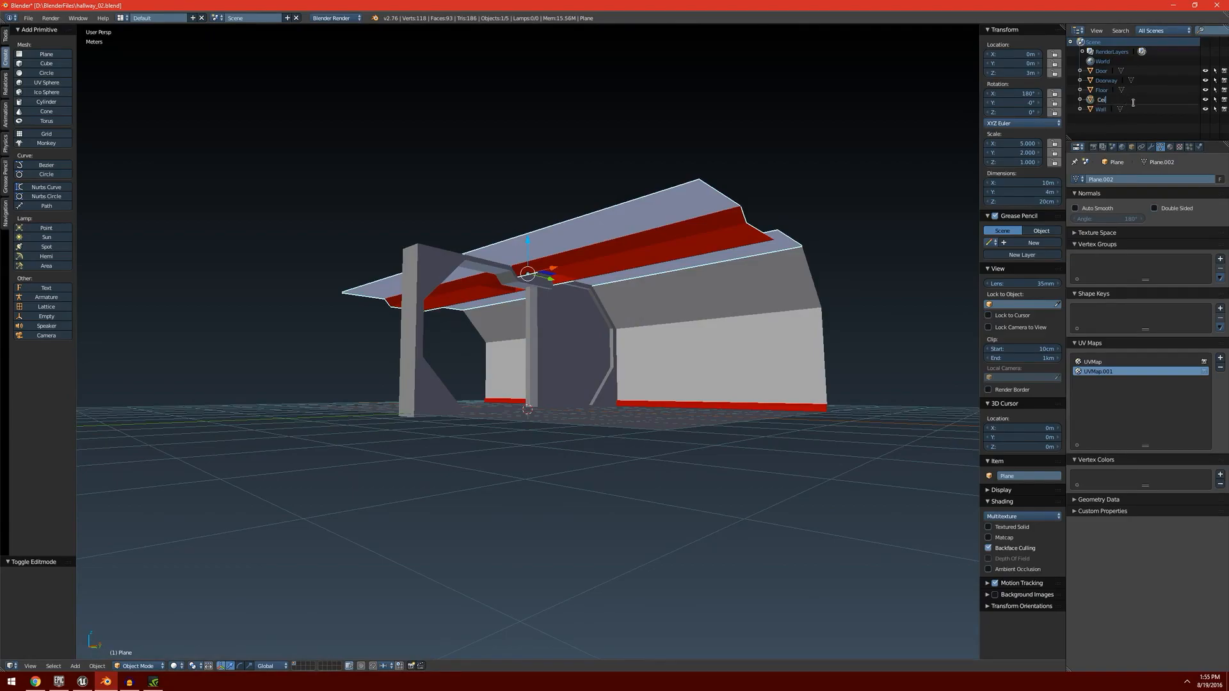
type("eiling")
key("Return")
Step: Export the Ceiling as an FBX file named hallway_02_ceiling.fbx in the Hallway02 folder
left_click(29, 18)
mouse_move(75, 205)
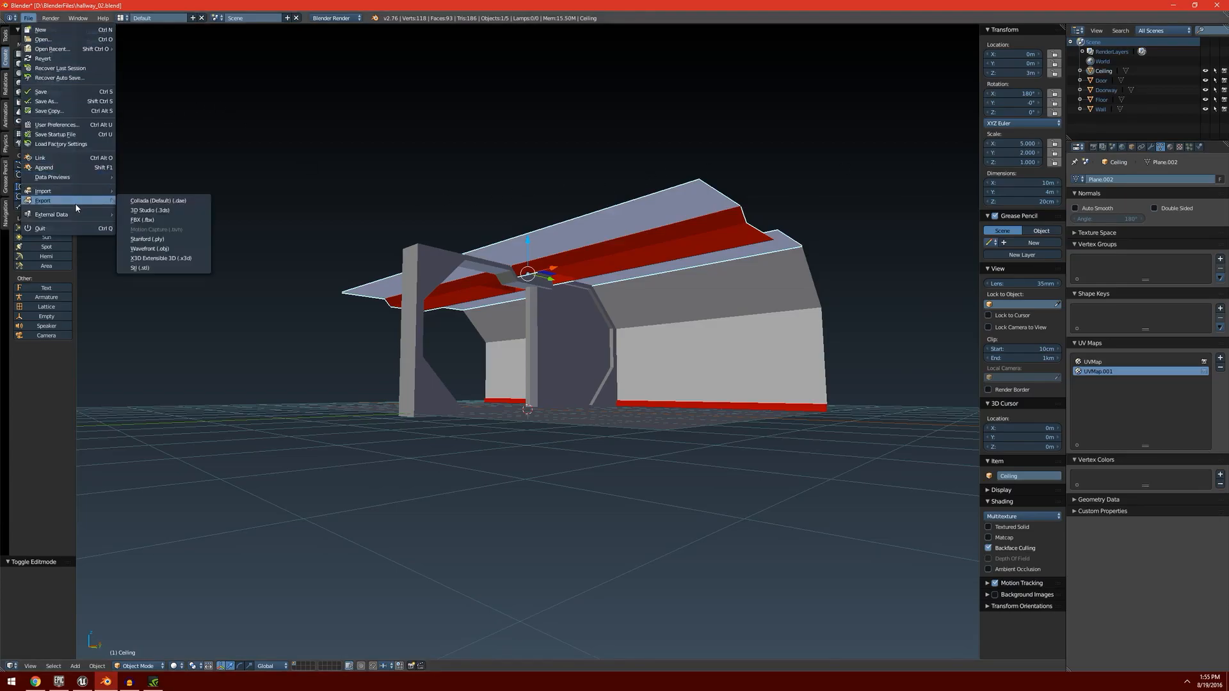
left_click(160, 222)
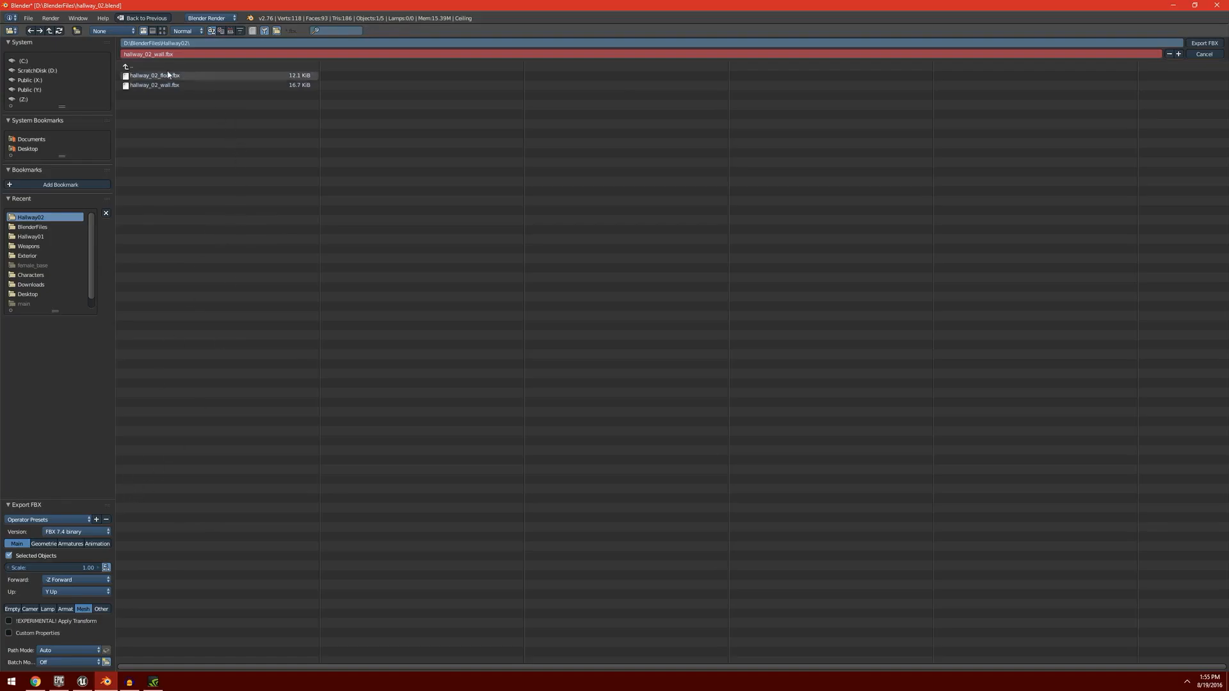
left_click(159, 55)
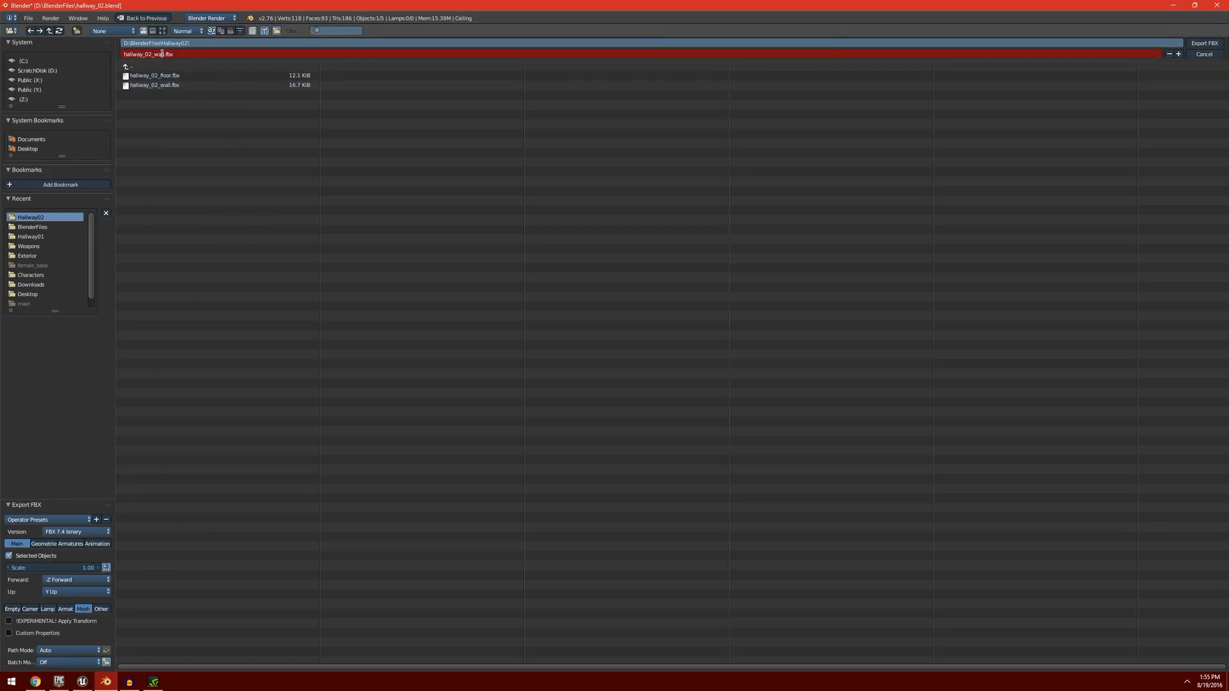
left_click_drag(166, 53, 158, 55)
key("BackSpace")
key("BackSpace")
type("ceiling")
key("Return")
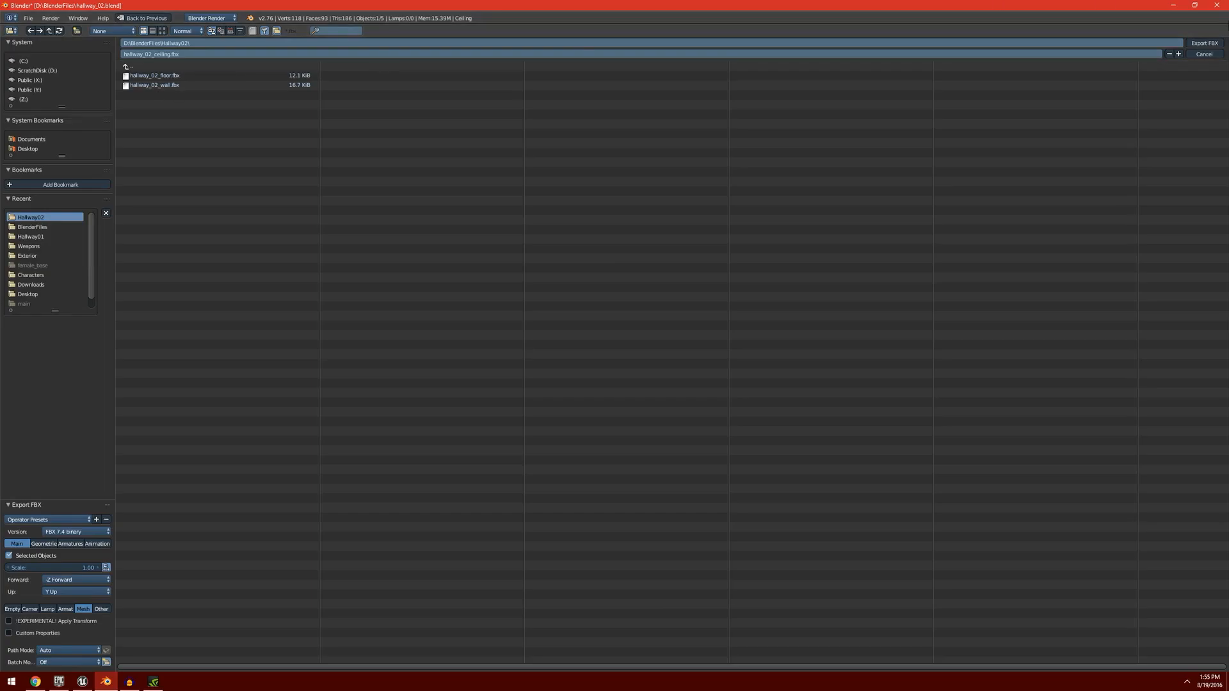
left_click(1213, 45)
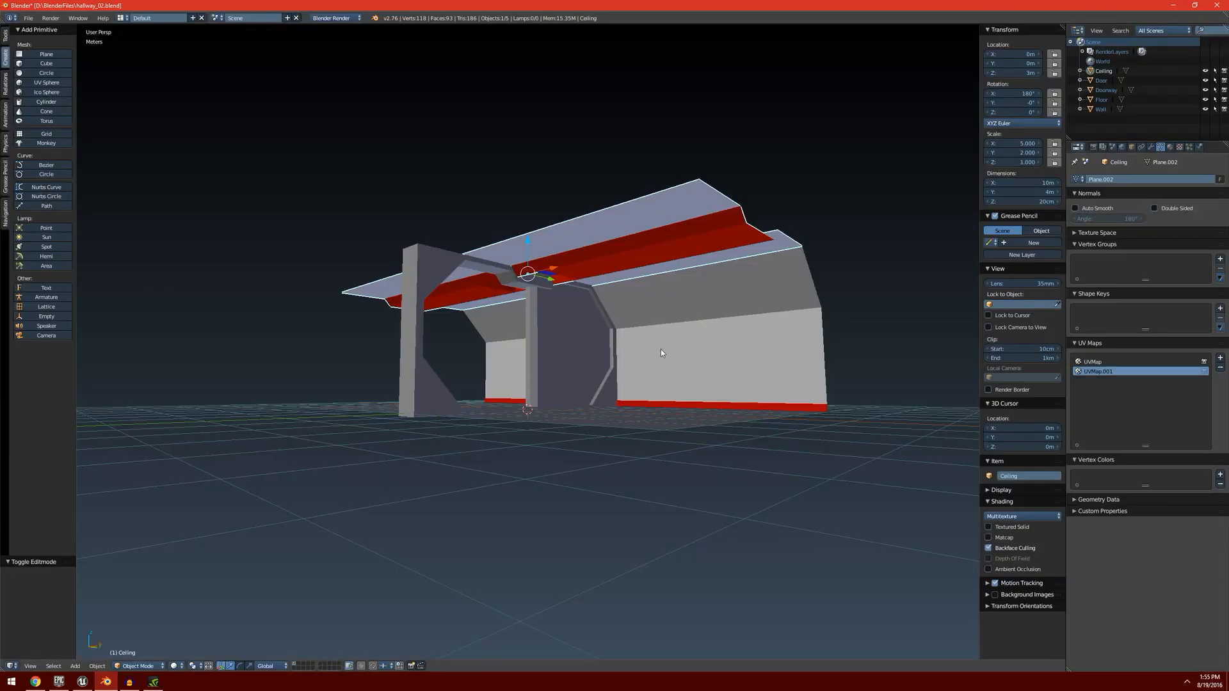
Step: Select the Doorway and export it as hallway_02_doorway.fbx in the Hallway02 folder, keeping the selected-objects and Mesh-only settings
right_click(424, 272)
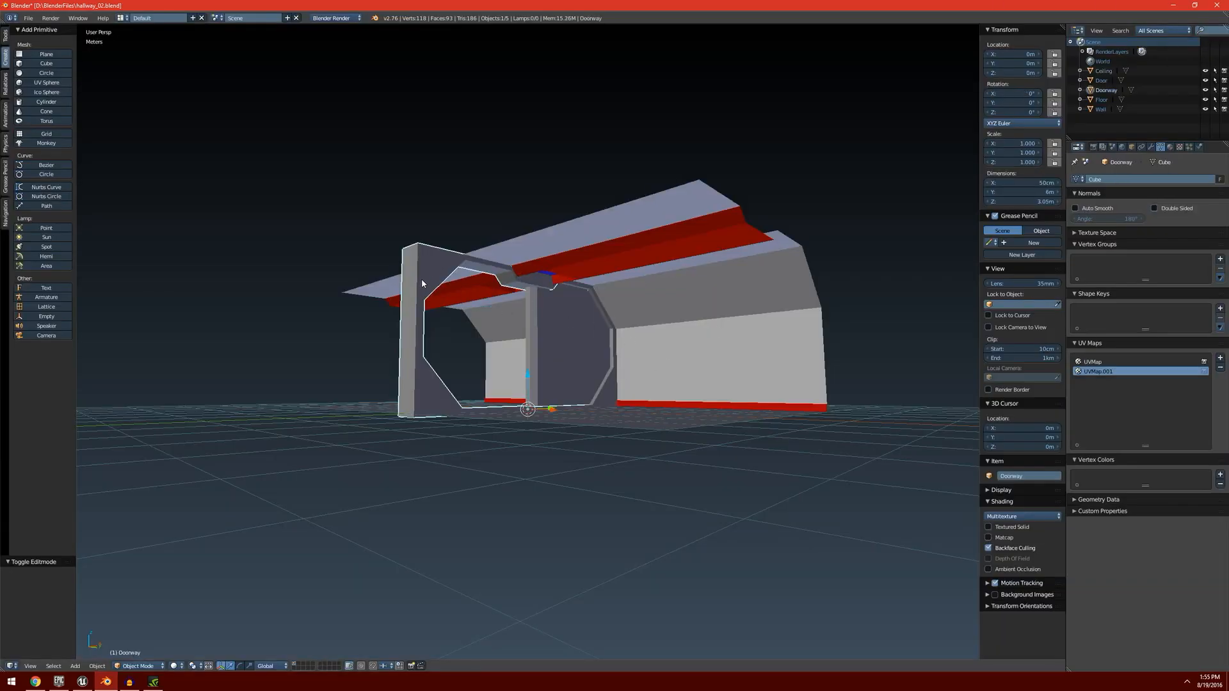
left_click(28, 18)
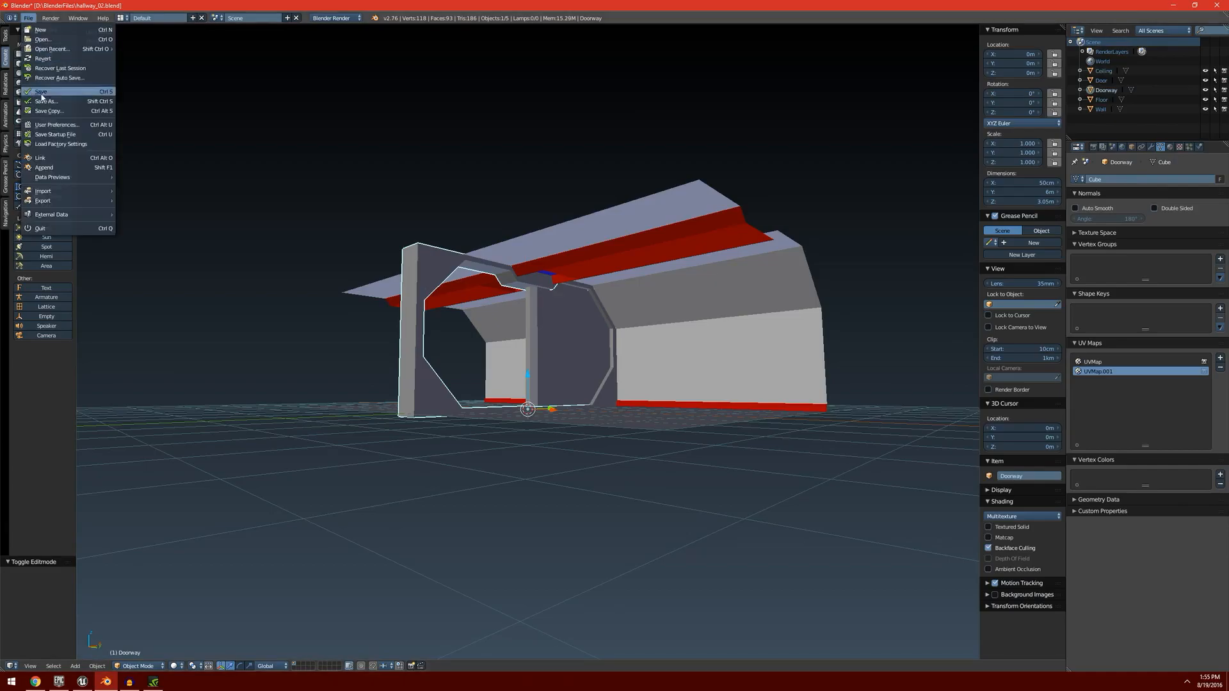
mouse_move(85, 202)
left_click(168, 221)
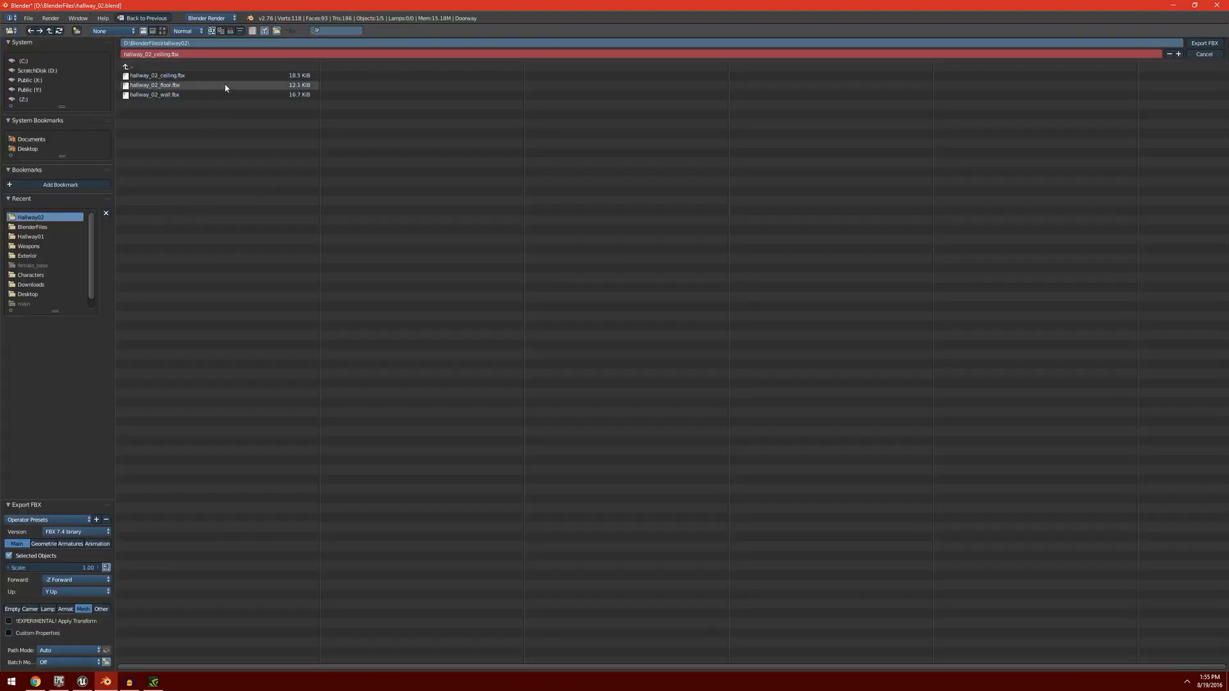
left_click(196, 55)
left_click_drag(198, 54, 158, 66)
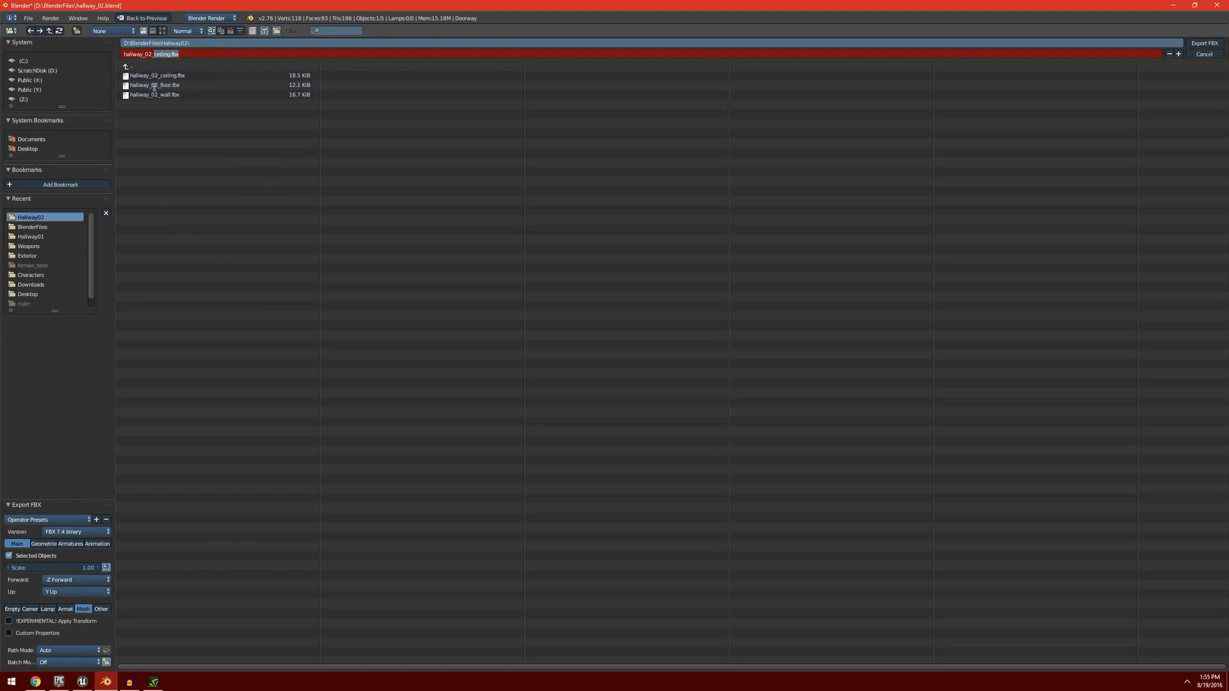
type("doorway")
key("Return")
left_click(1203, 43)
Step: Select the Door and export it as hallway_02_door.fbx in the Hallway02 folder with the same FBX settings
right_click(565, 342)
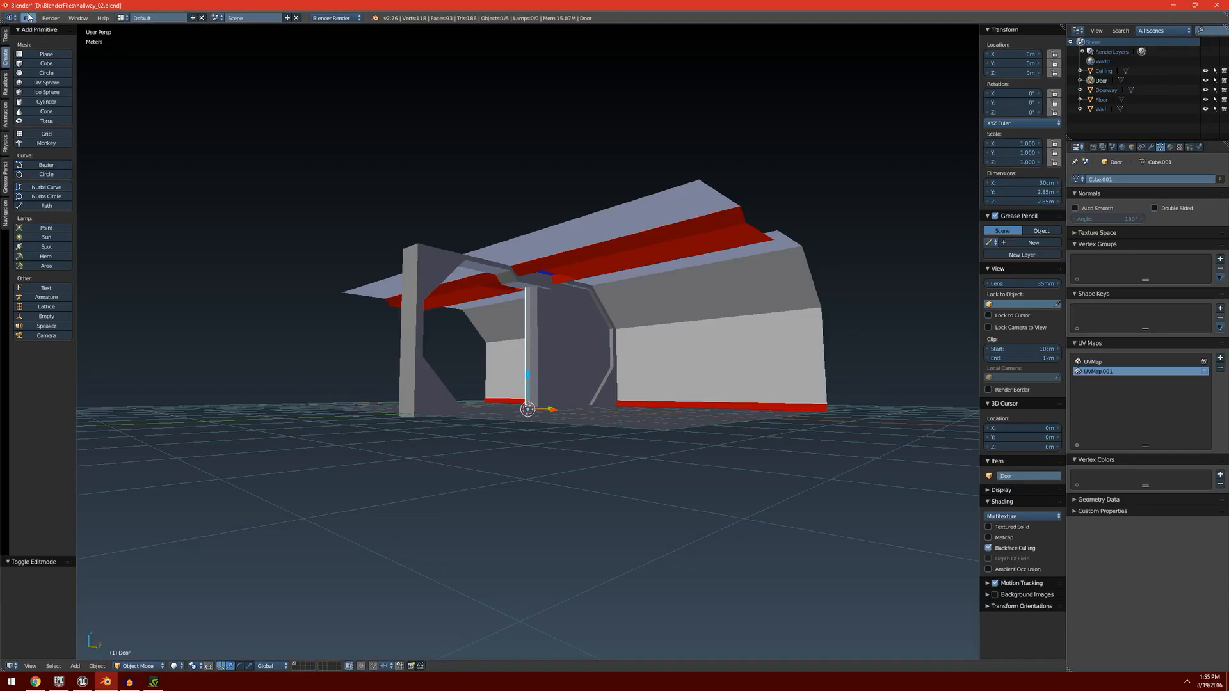
left_click(28, 17)
mouse_move(51, 202)
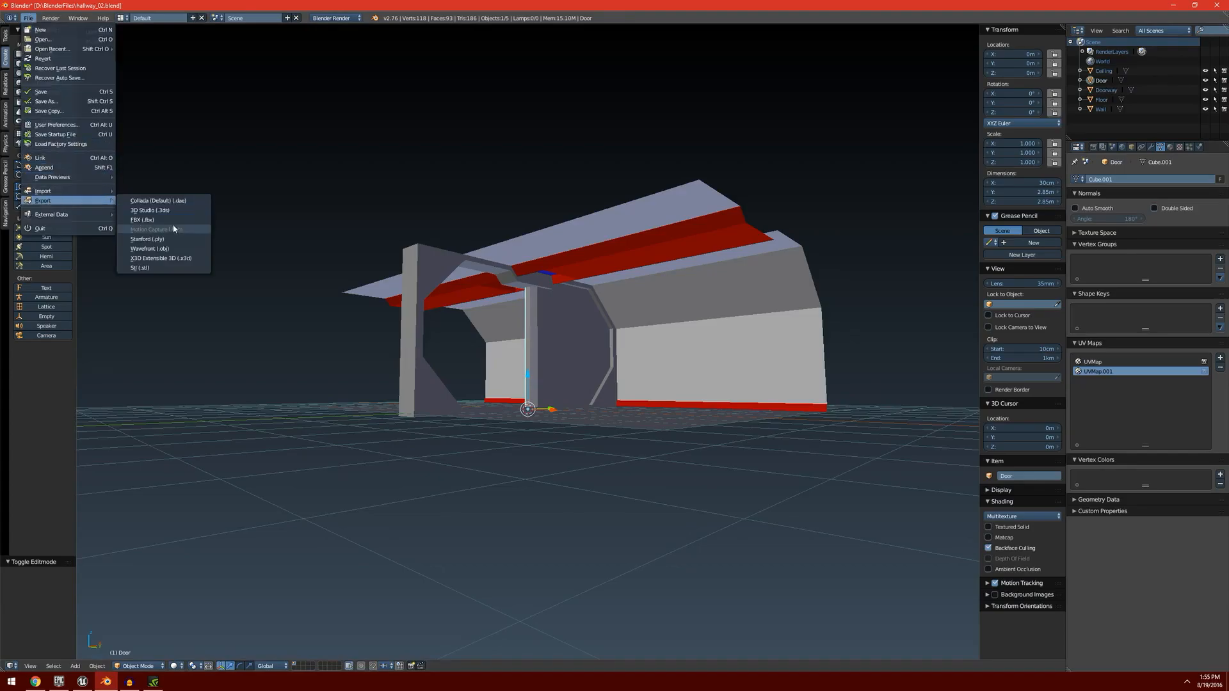
left_click(154, 219)
left_click(192, 52)
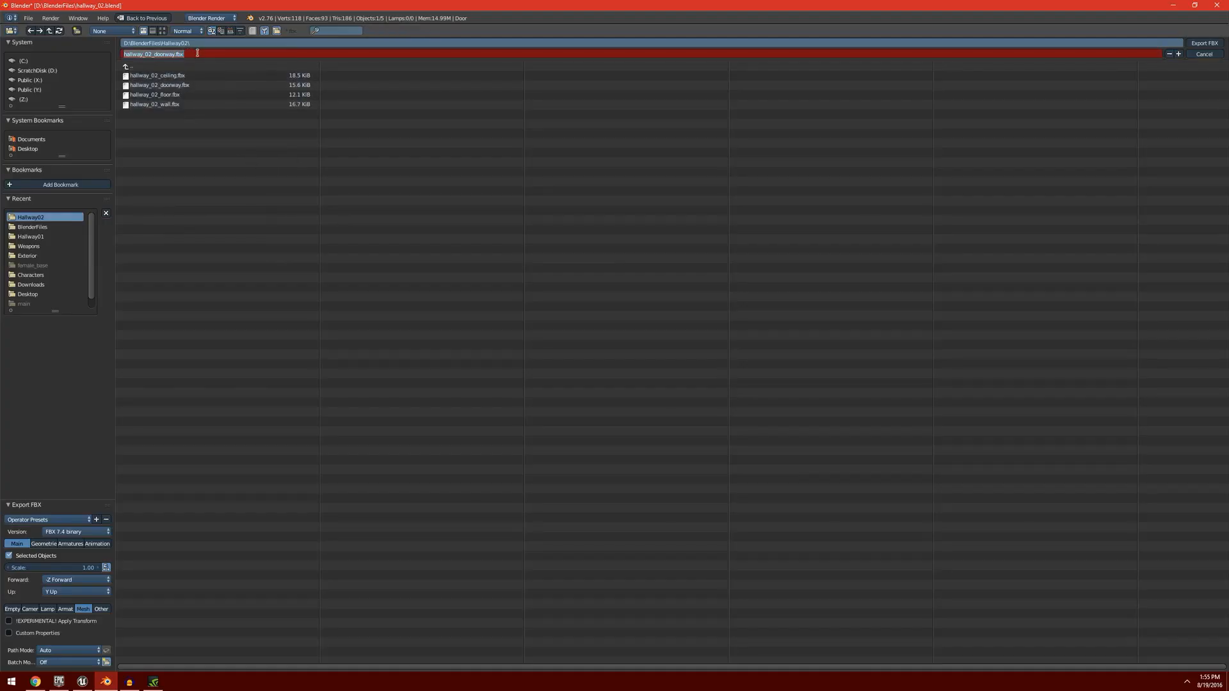
key("BackSpace")
key("BackSpace")
key("BackSpace")
key("Return")
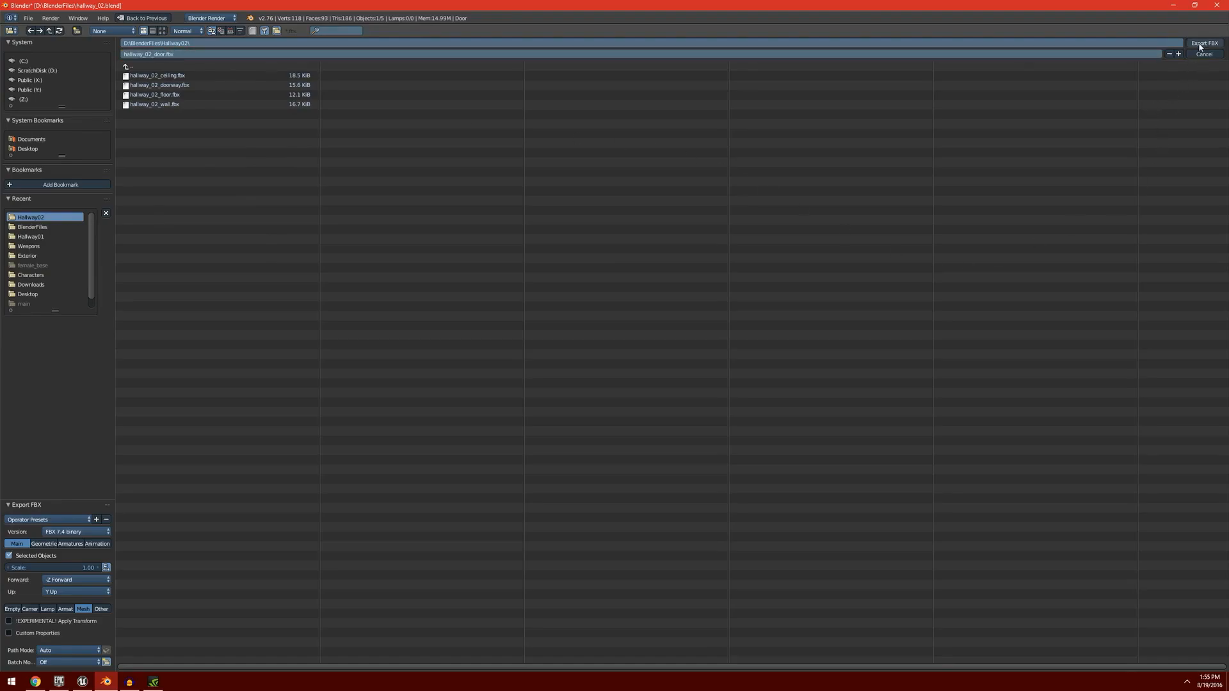
left_click(1204, 43)
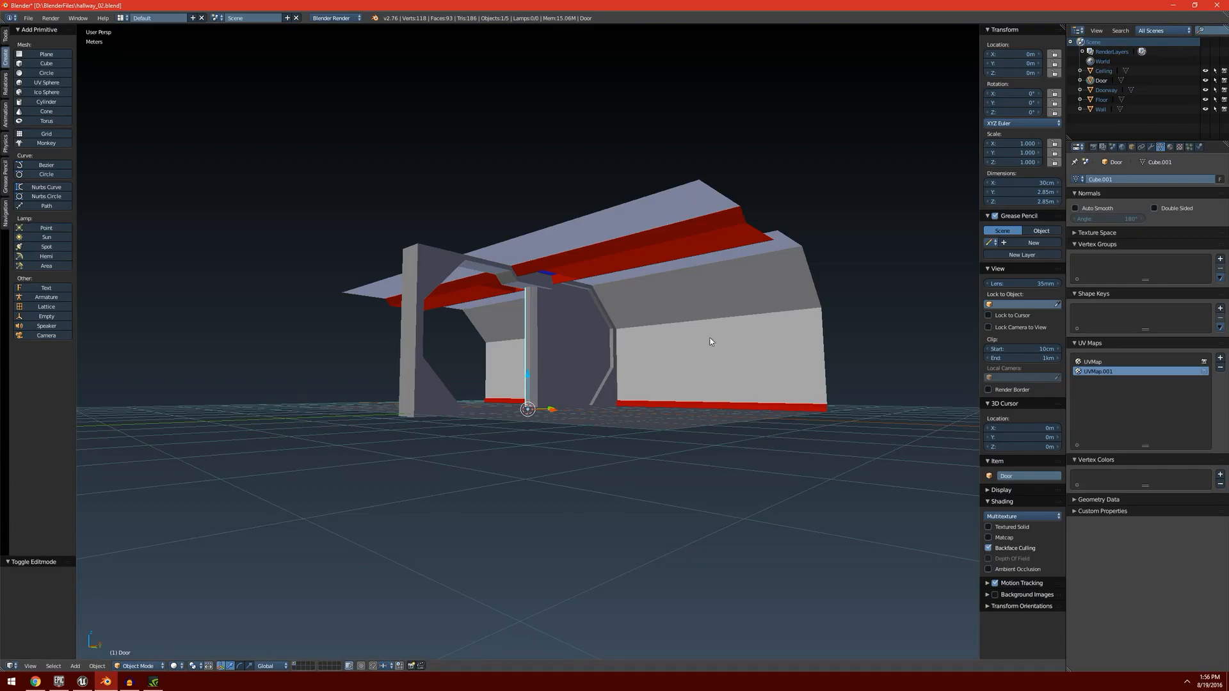
Step: Save the hallway_02.blend file
middle_click_drag(685, 322, 712, 327)
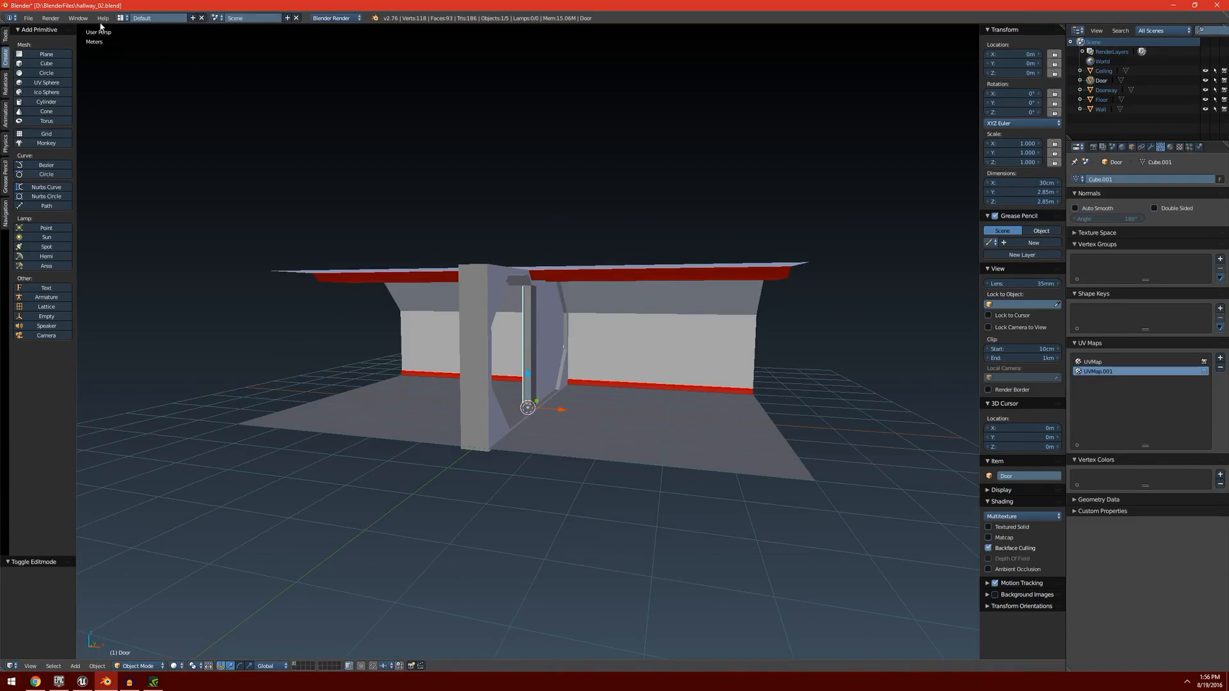
left_click(29, 18)
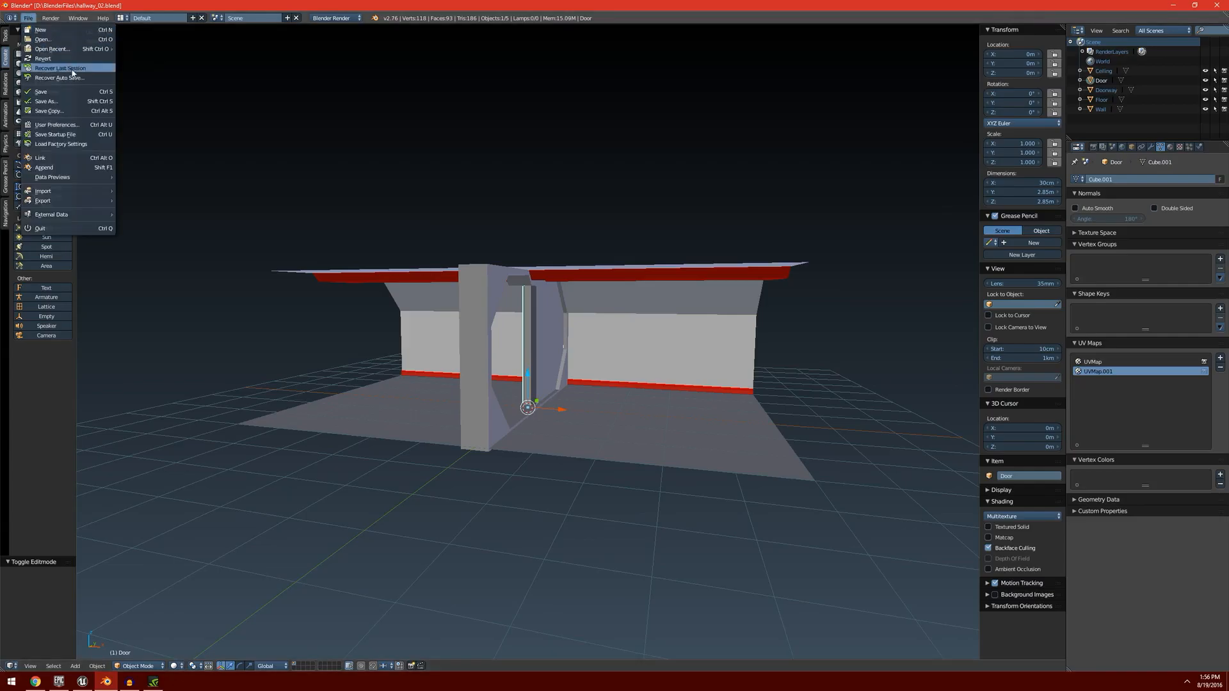
left_click(40, 91)
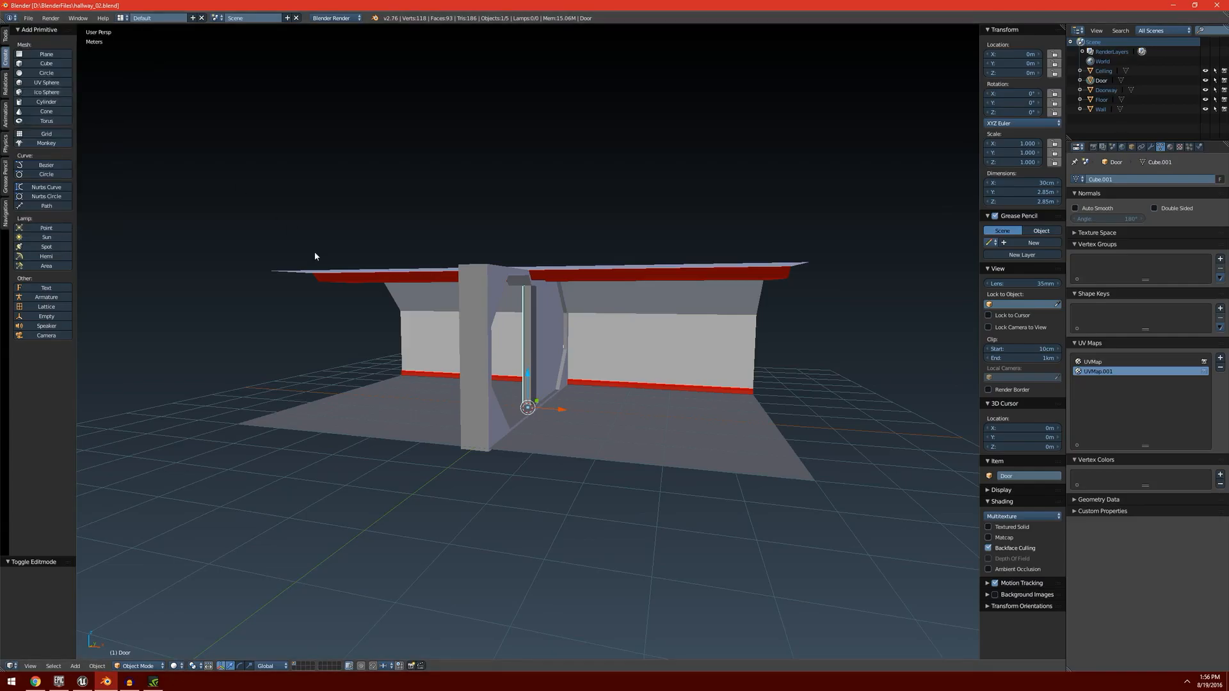
Step: Switch to Unreal Editor, create a folder named Meshes inside the Maps content folder, and open it
key("alt+Tab")
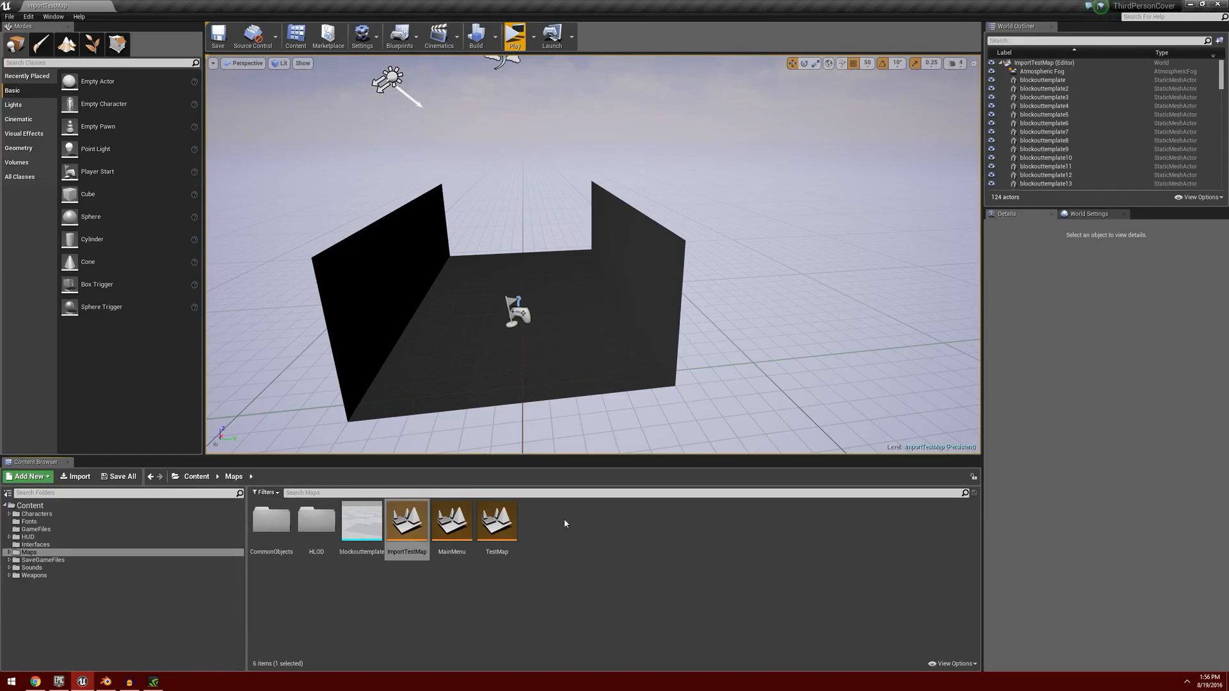
right_click(539, 537)
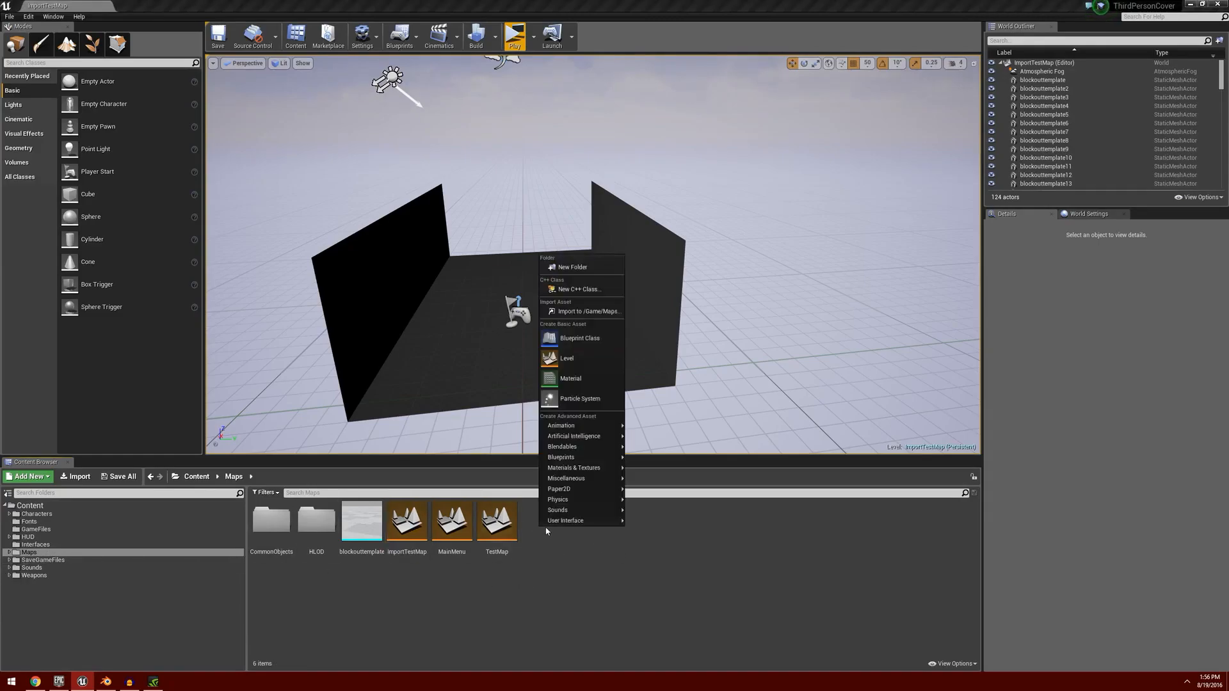
left_click(574, 268)
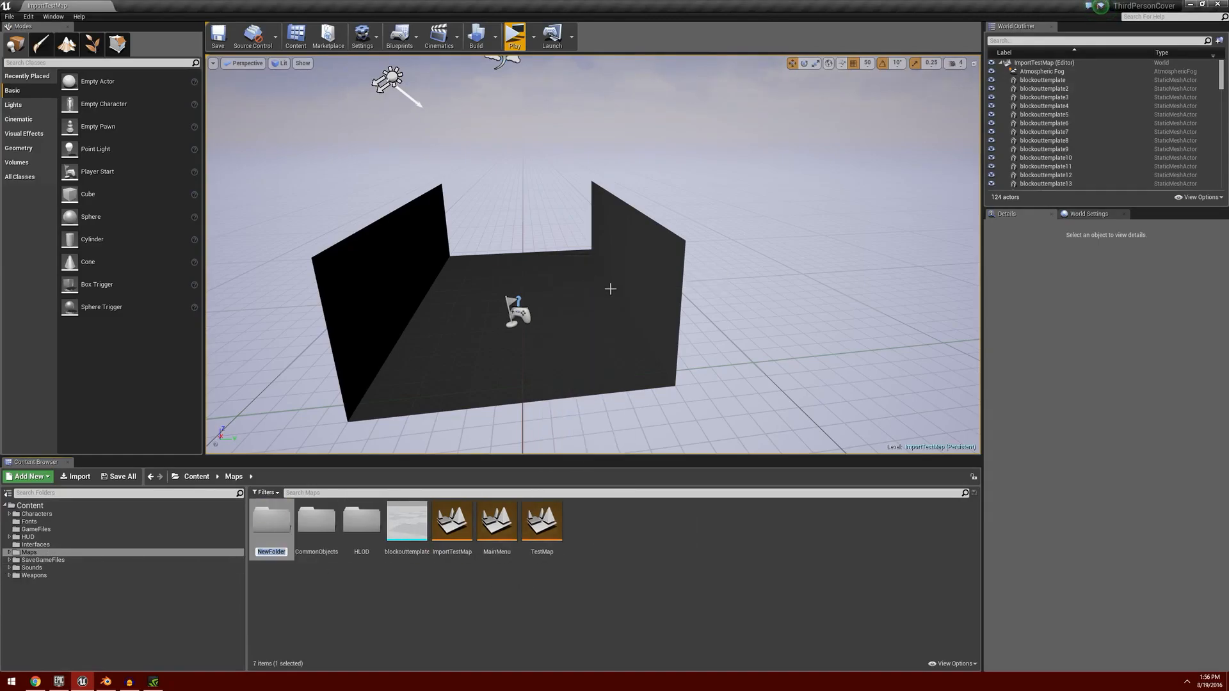
type("Meshes")
key("Return")
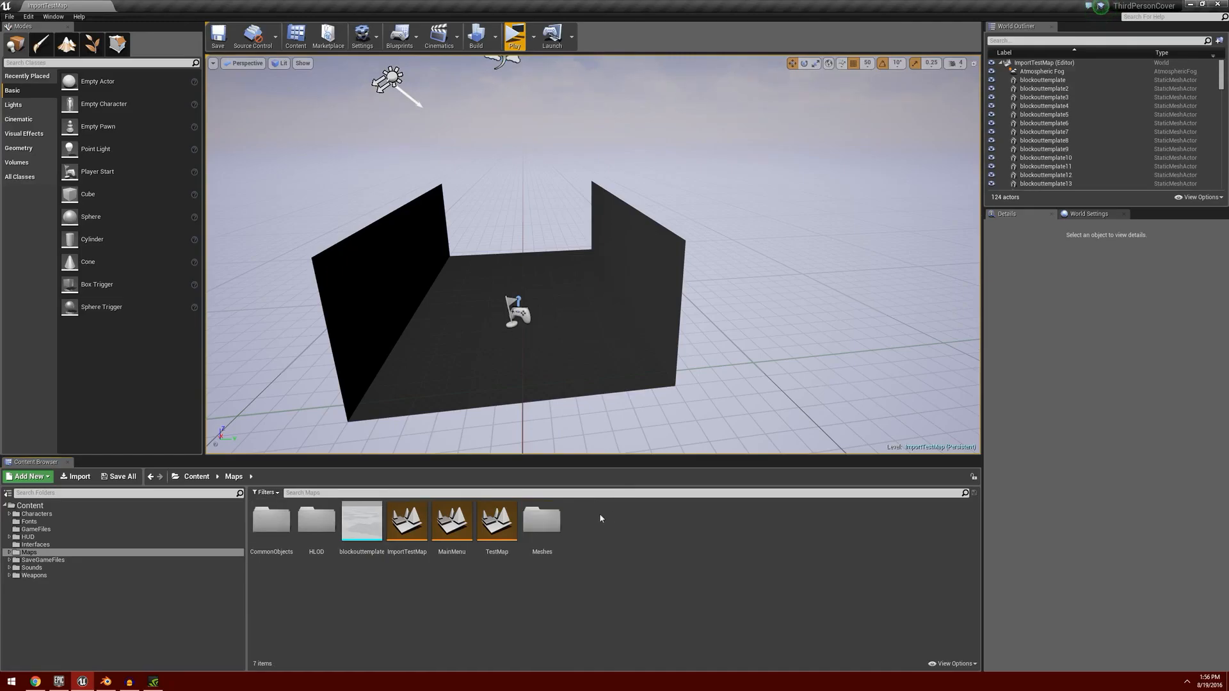
left_click(543, 528)
double_click(547, 531)
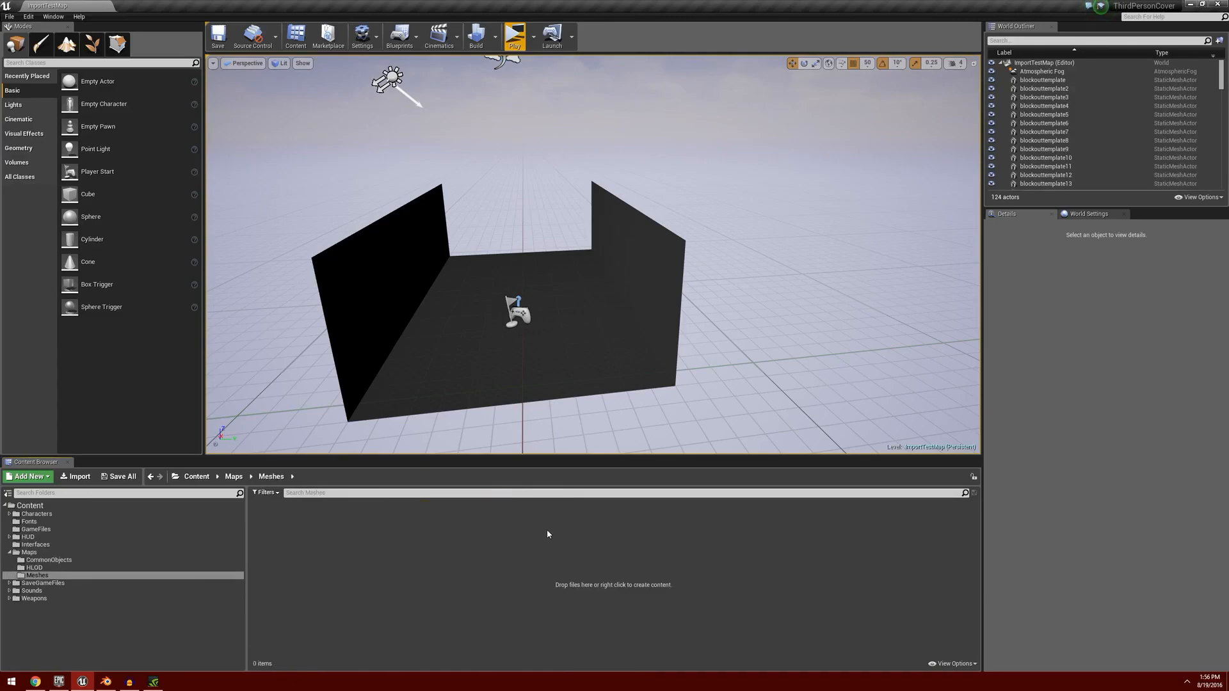
Step: Import all five hallway_02 FBX files from BlenderFiles\Hallway02 into the Meshes folder, leaving material and texture import off
left_click(75, 477)
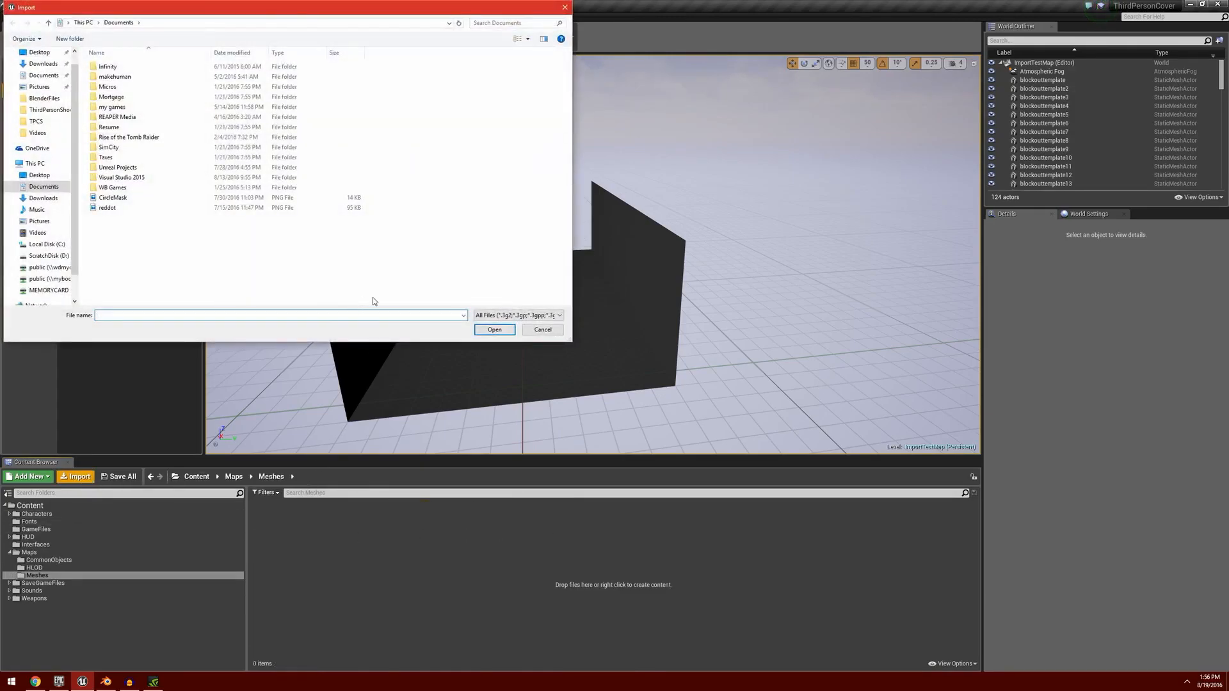
left_click(44, 98)
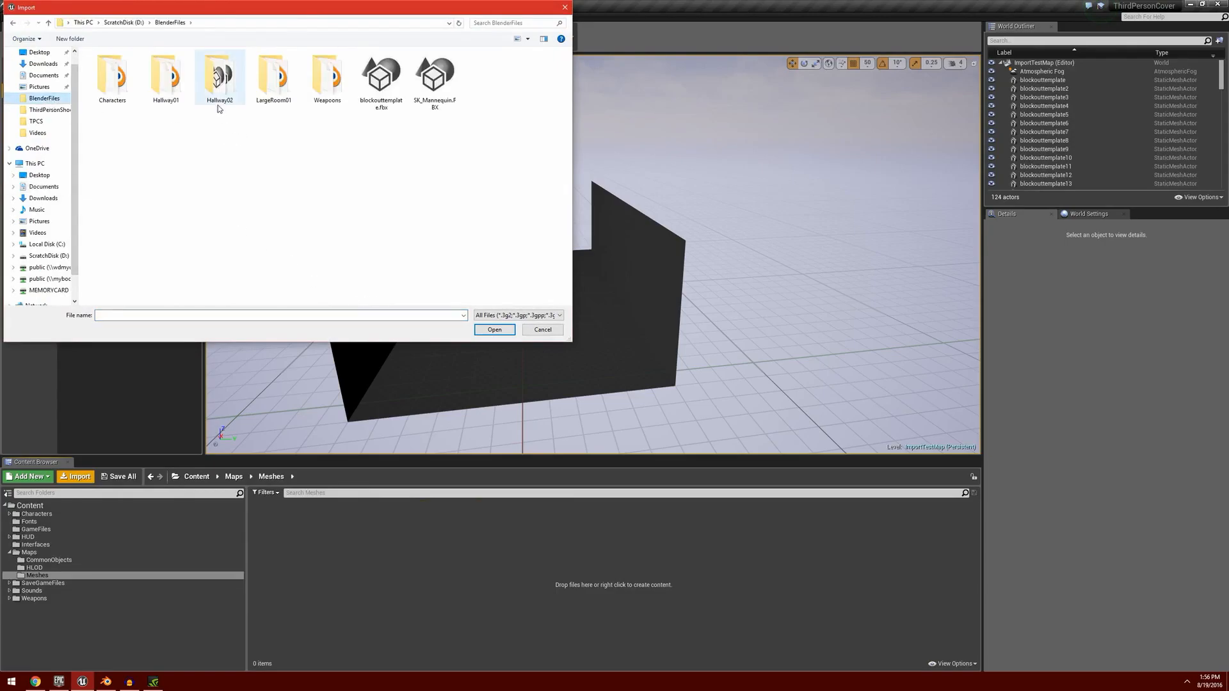
double_click(219, 80)
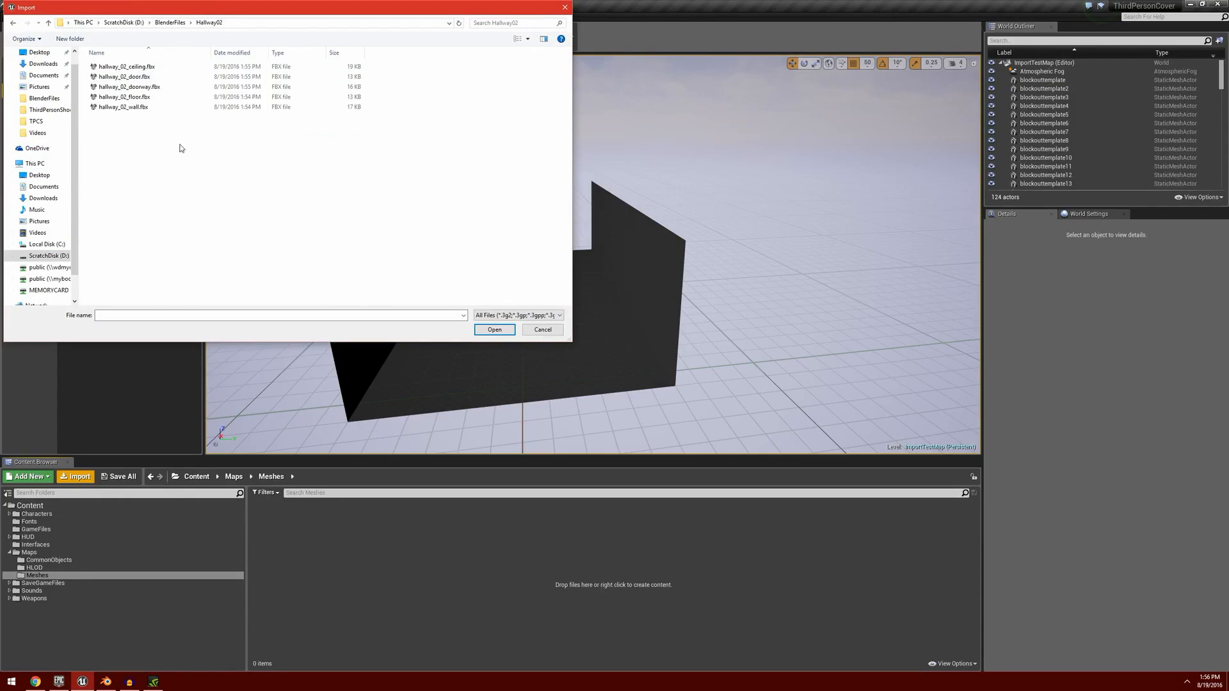
left_click(126, 67)
left_click(124, 107, "shift")
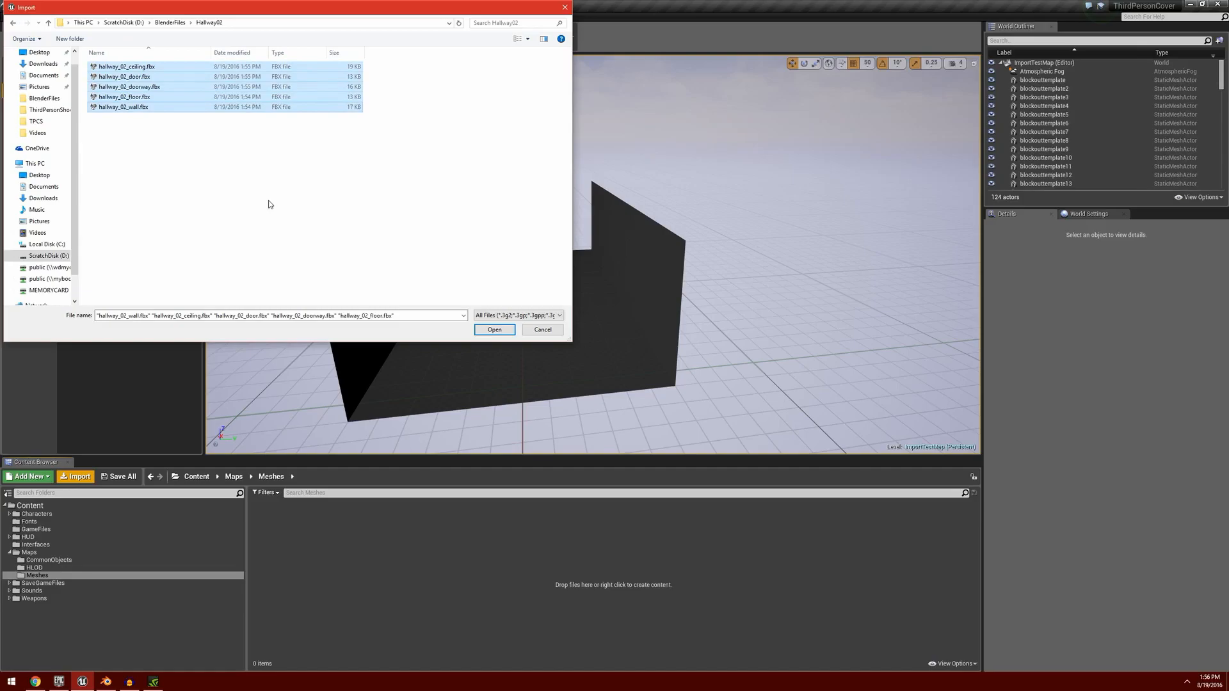
left_click(494, 330)
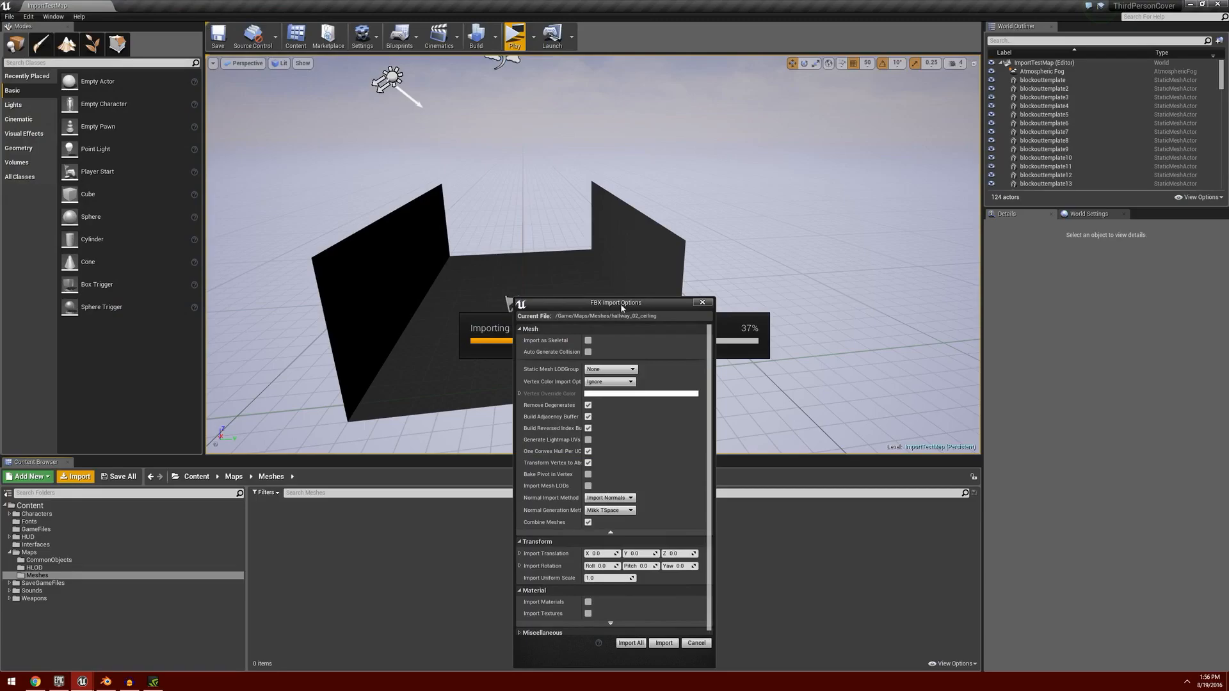
left_click_drag(620, 309, 505, 157)
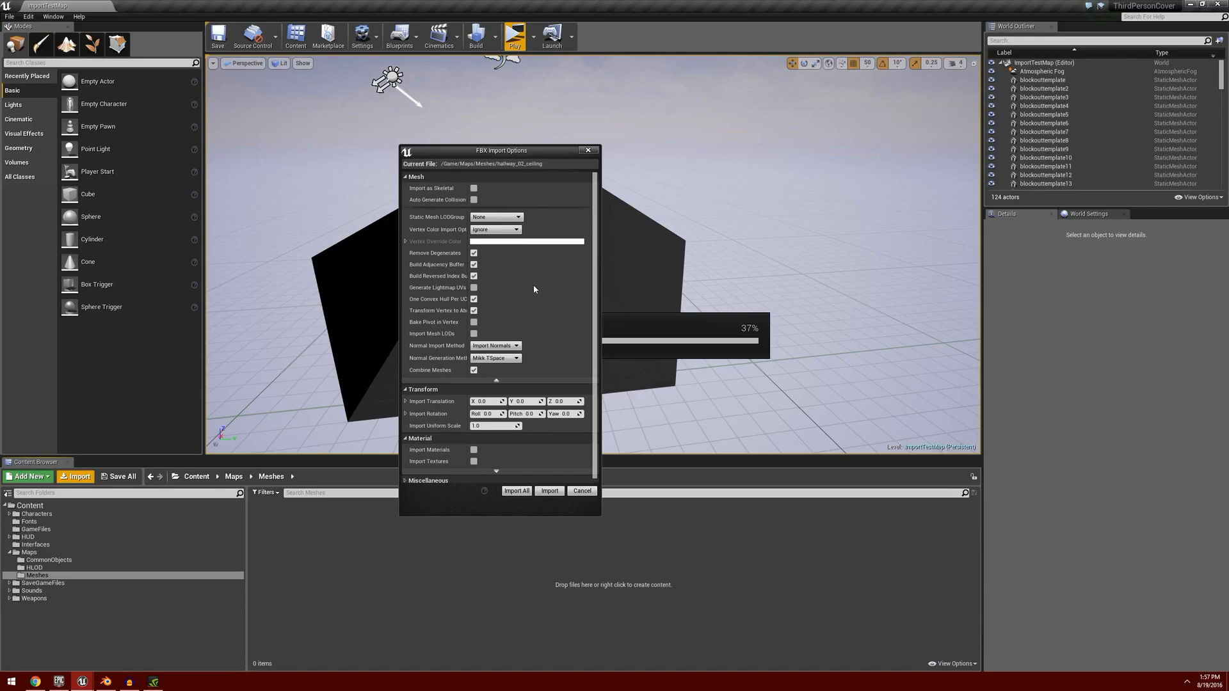
scroll(528, 294, "down", 1)
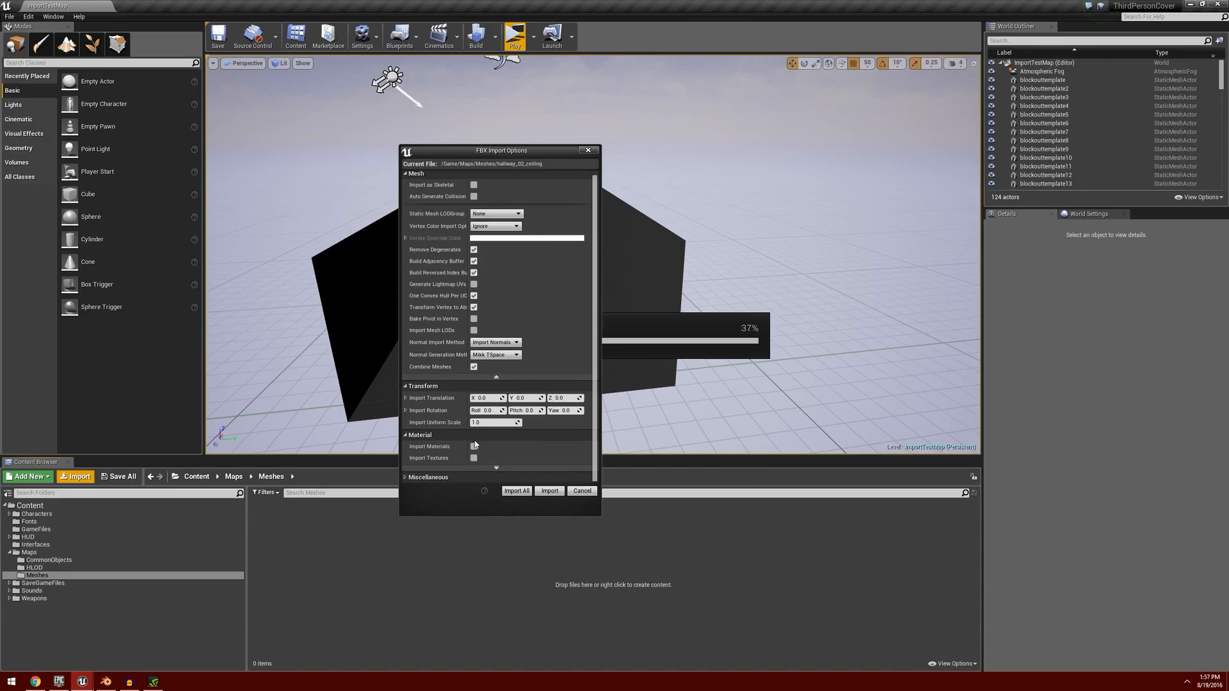
left_click(516, 491)
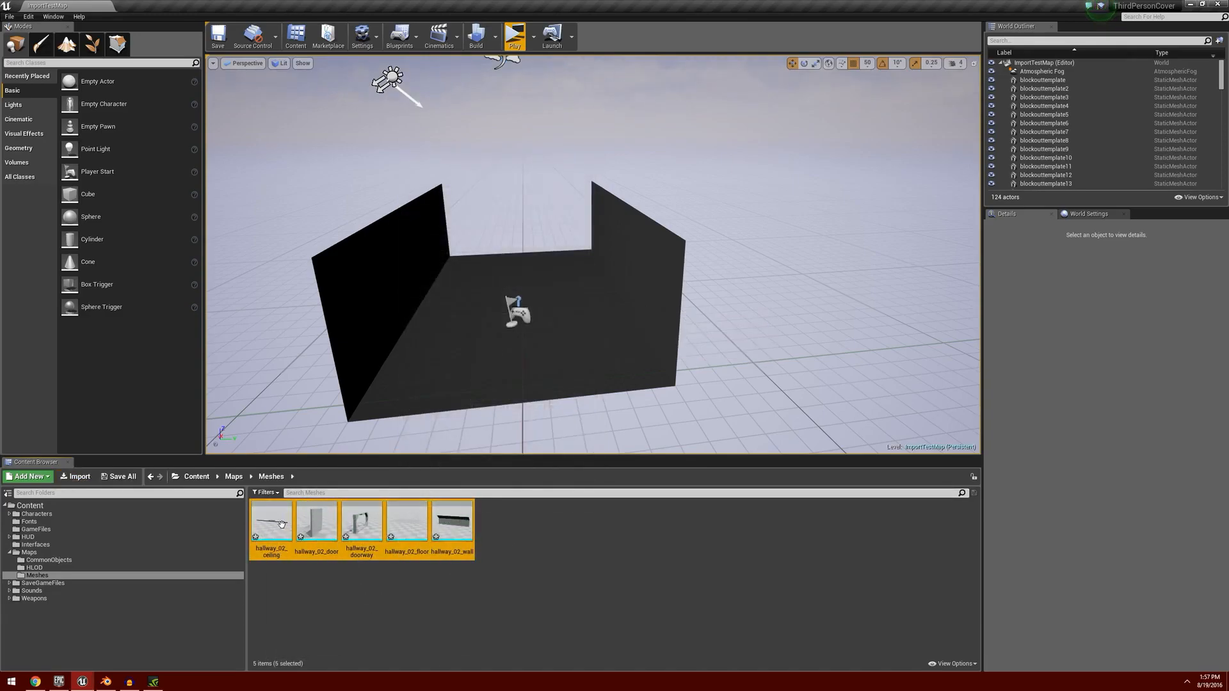
Step: Save the five imported hallway_02 static meshes and clear the asset selection
mouse_move(441, 533)
left_click(118, 477)
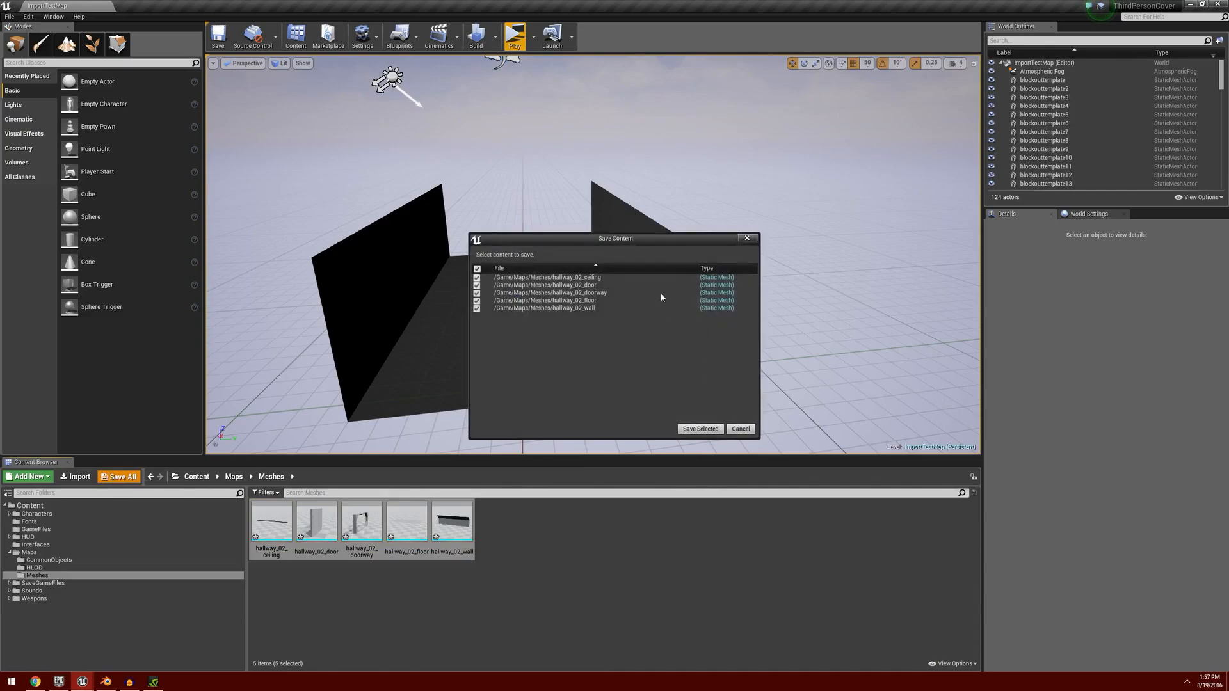
left_click(700, 429)
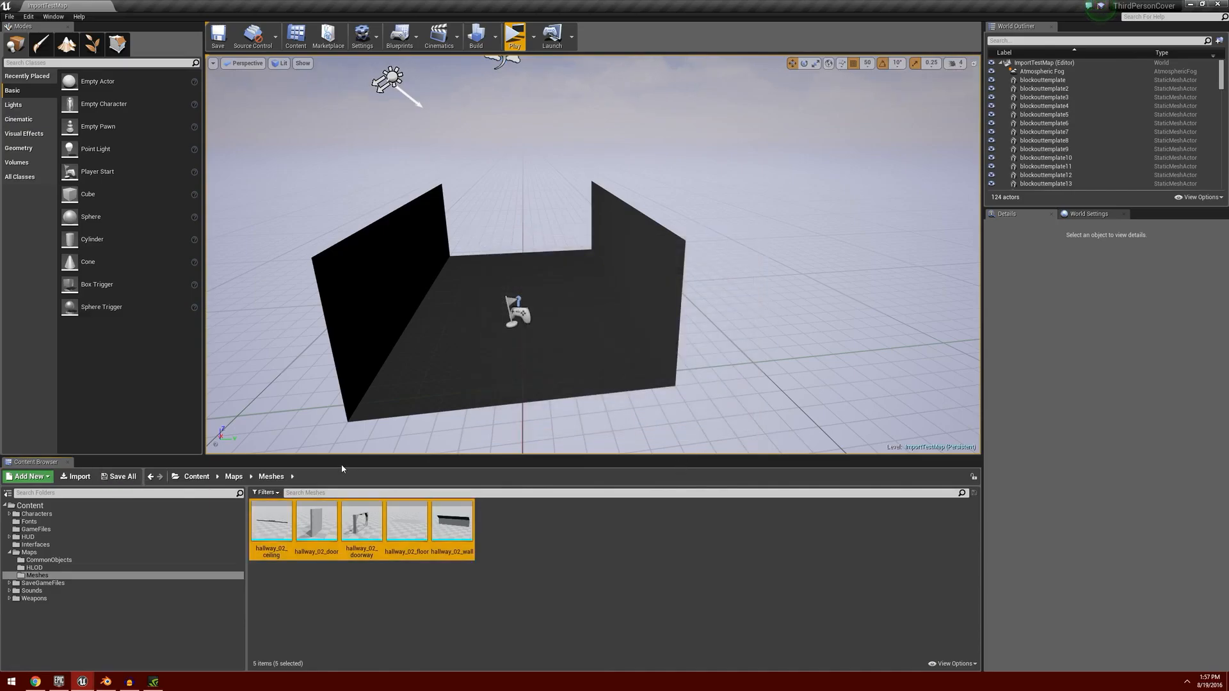
left_click(349, 596)
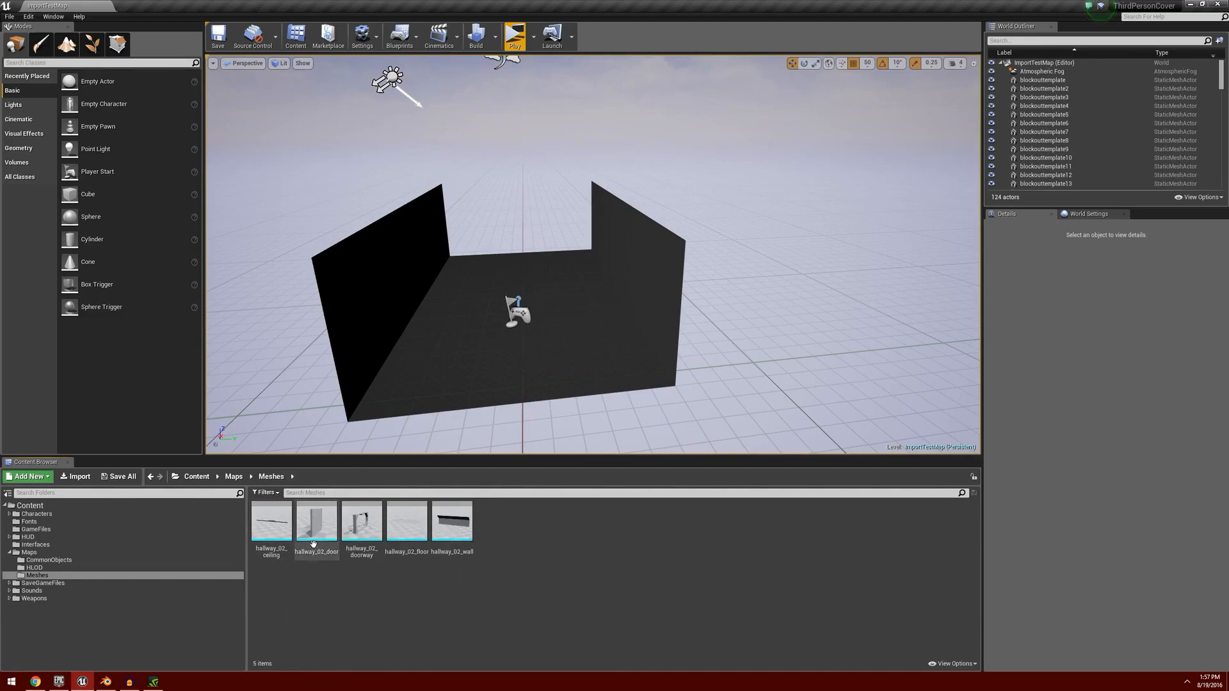
Step: Open the hallway_02_ceiling static mesh for editing and bring its underside into view
double_click(279, 525)
right_click_drag(576, 443, 464, 443)
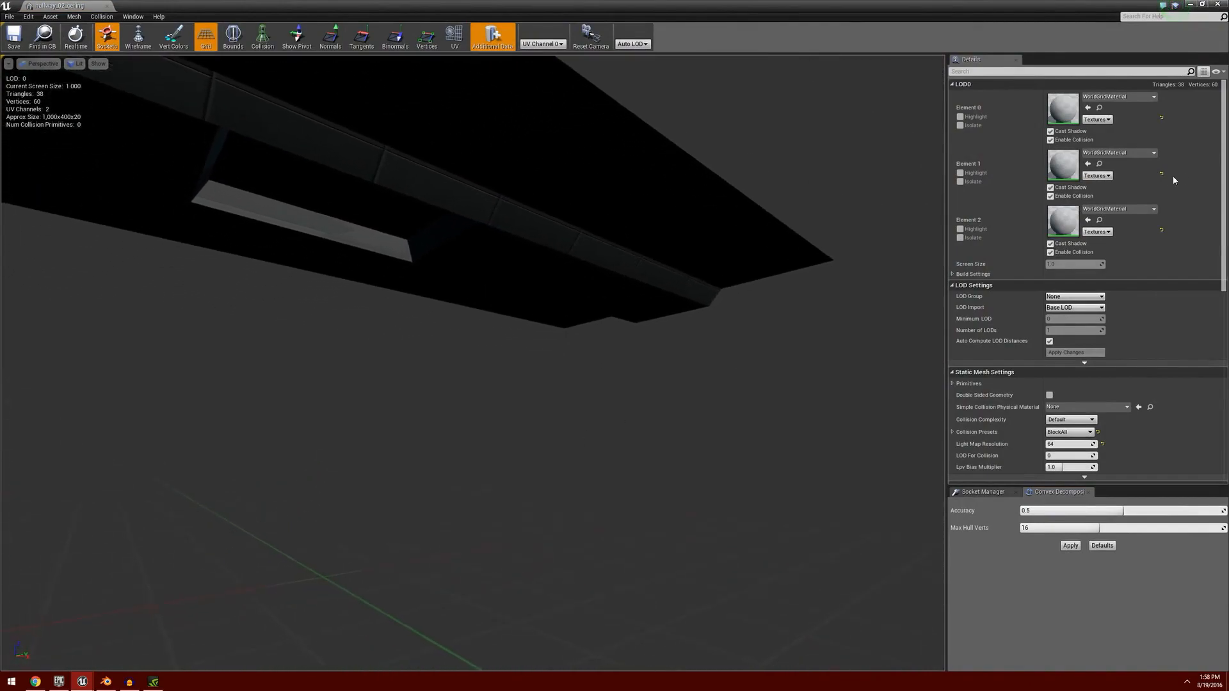
right_click_drag(439, 302, 517, 229)
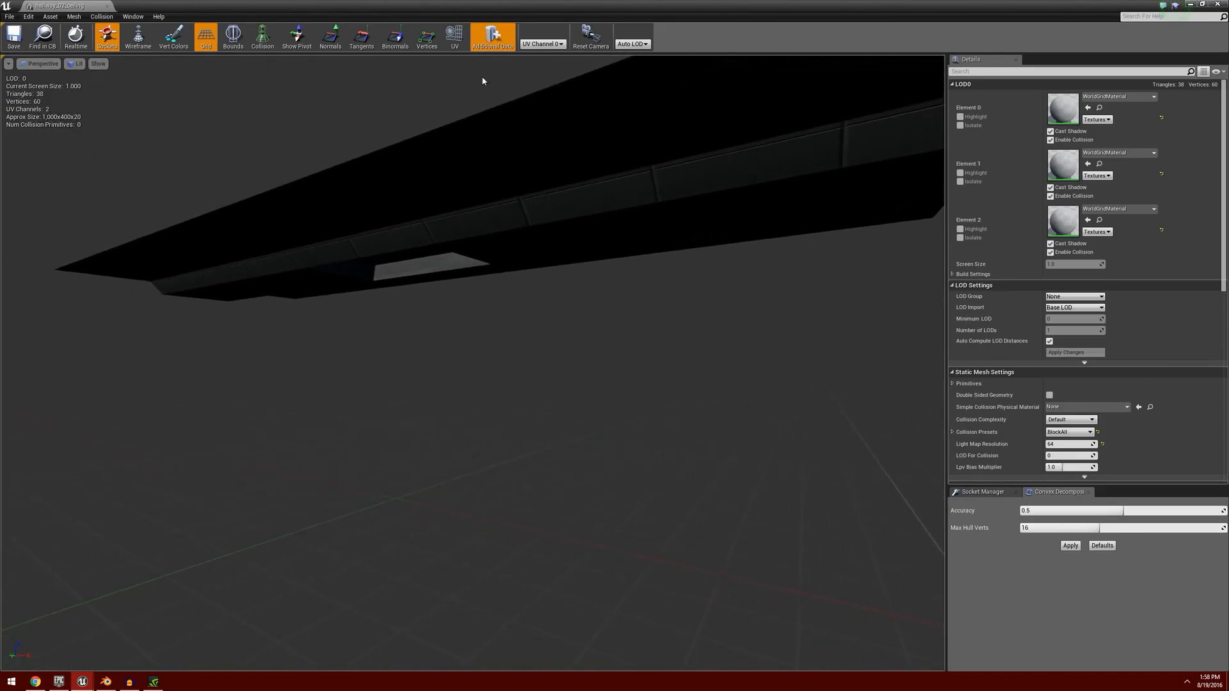
Step: Examine the ceiling mesh's UV layouts in UV Channel 0 and UV Channel 1, then hide the UV overlay
left_click(455, 36)
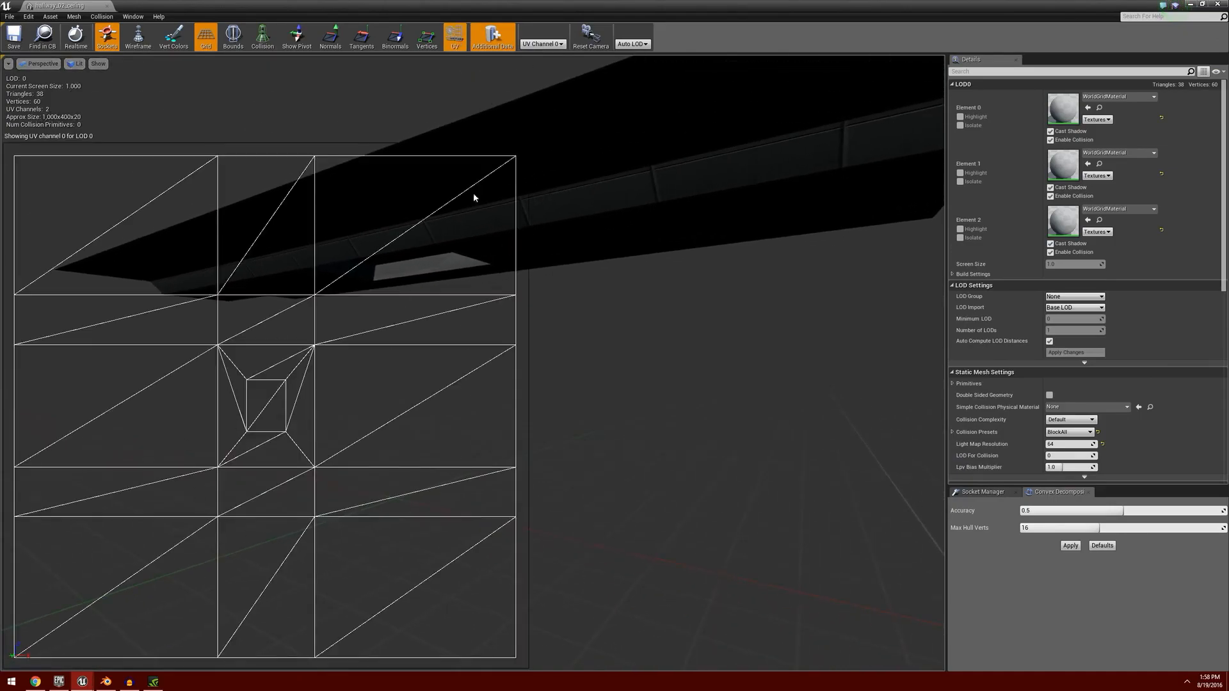
left_click(543, 43)
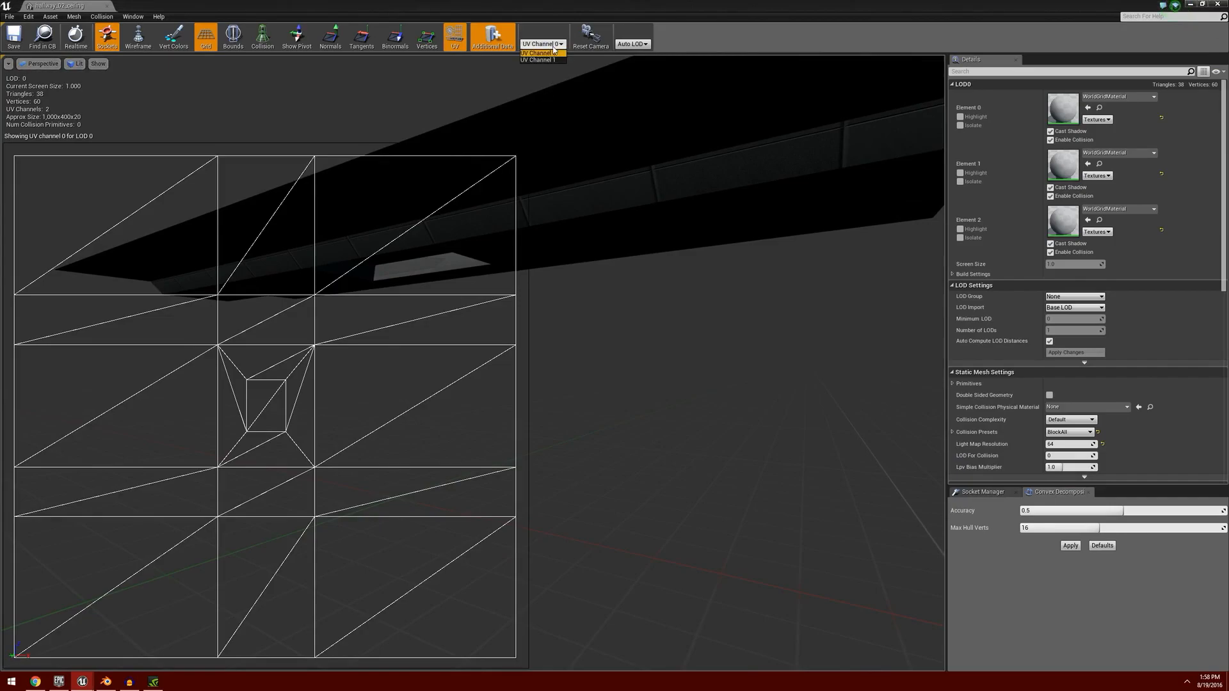
left_click(543, 64)
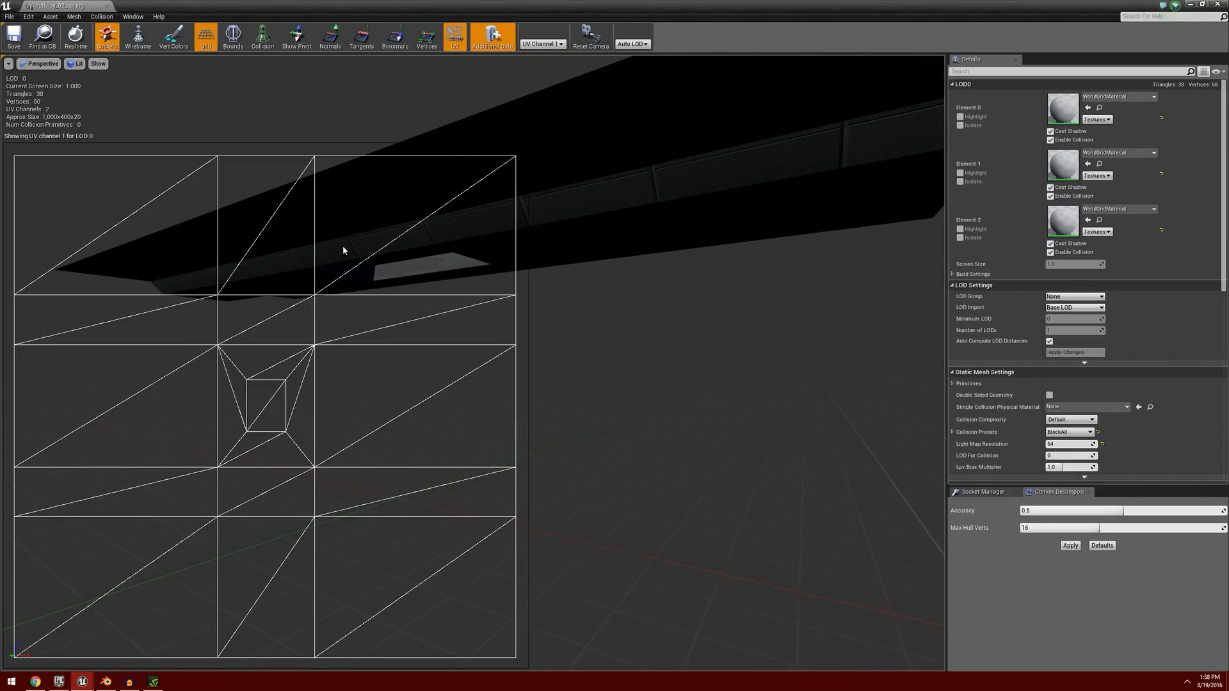
left_click(454, 36)
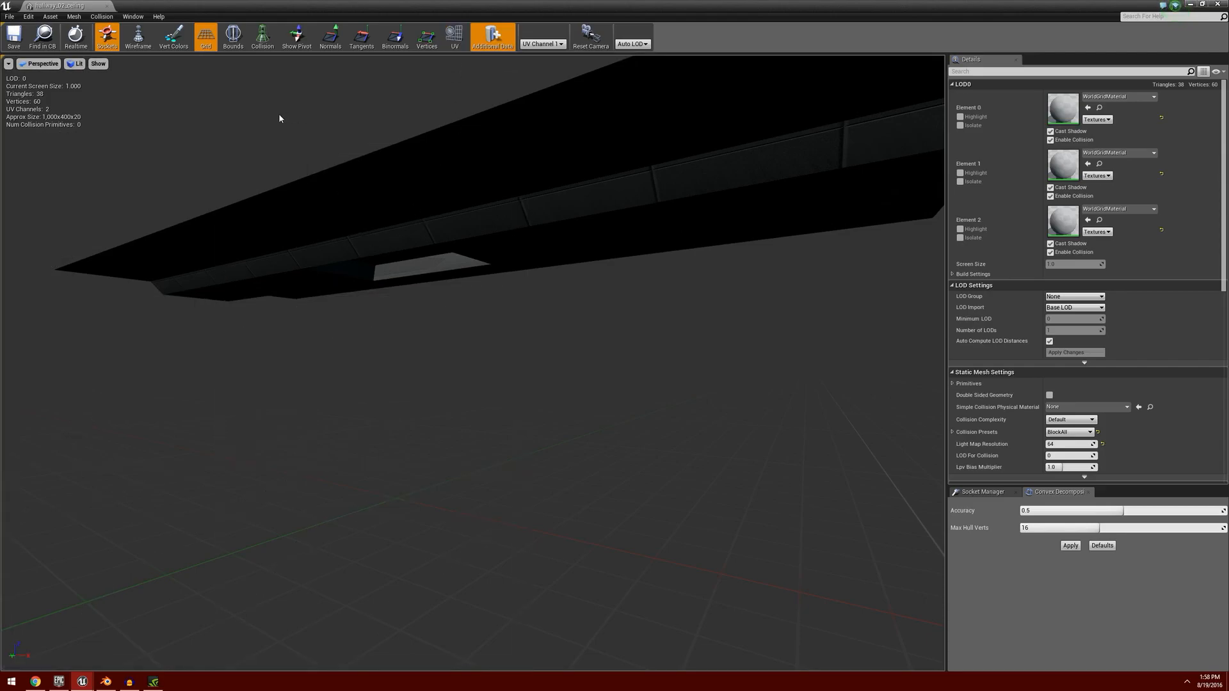
Step: Show the ceiling mesh's collision and generate convex decomposition collision with accuracy 0.5 and 16 max hull verts
left_click(262, 36)
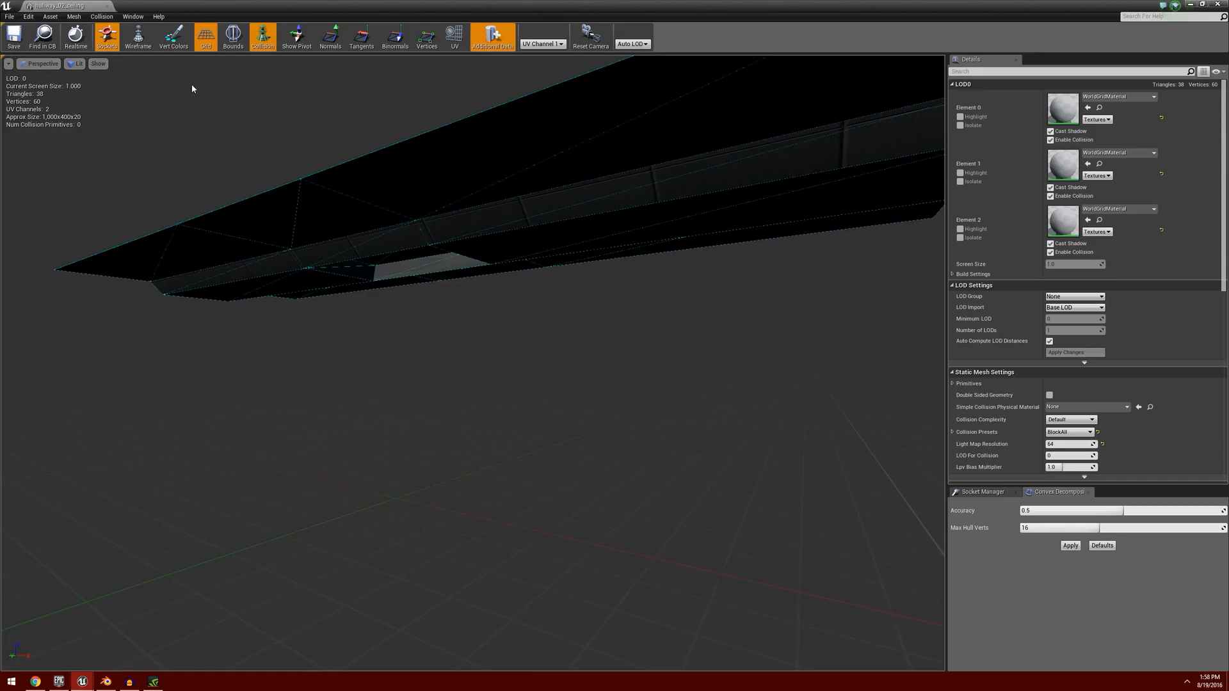
left_click(102, 17)
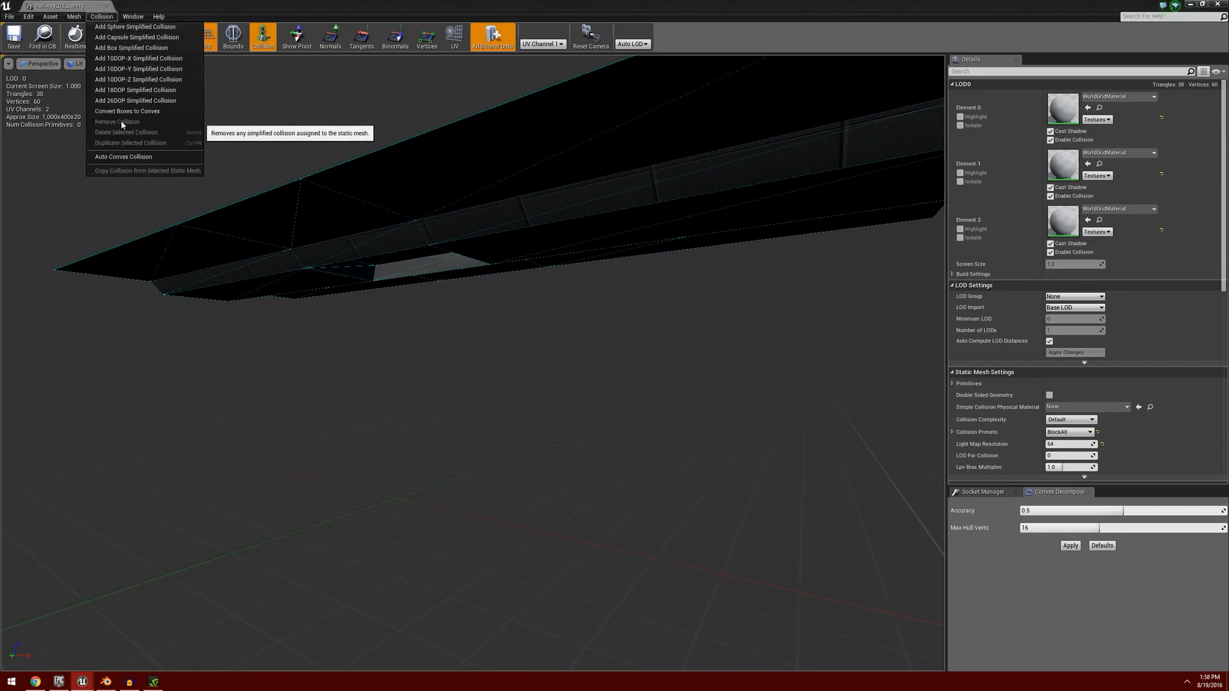
left_click(684, 335)
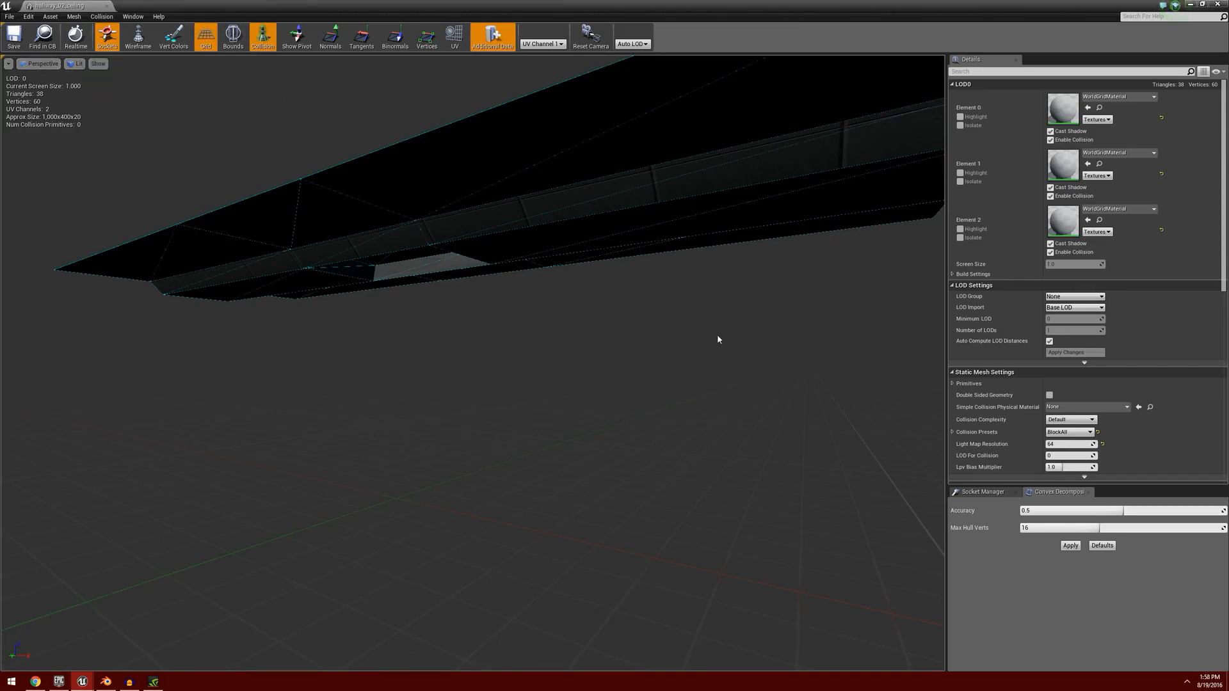
left_click_drag(680, 354, 134, 323, "alt")
right_click_drag(680, 354, 694, 320)
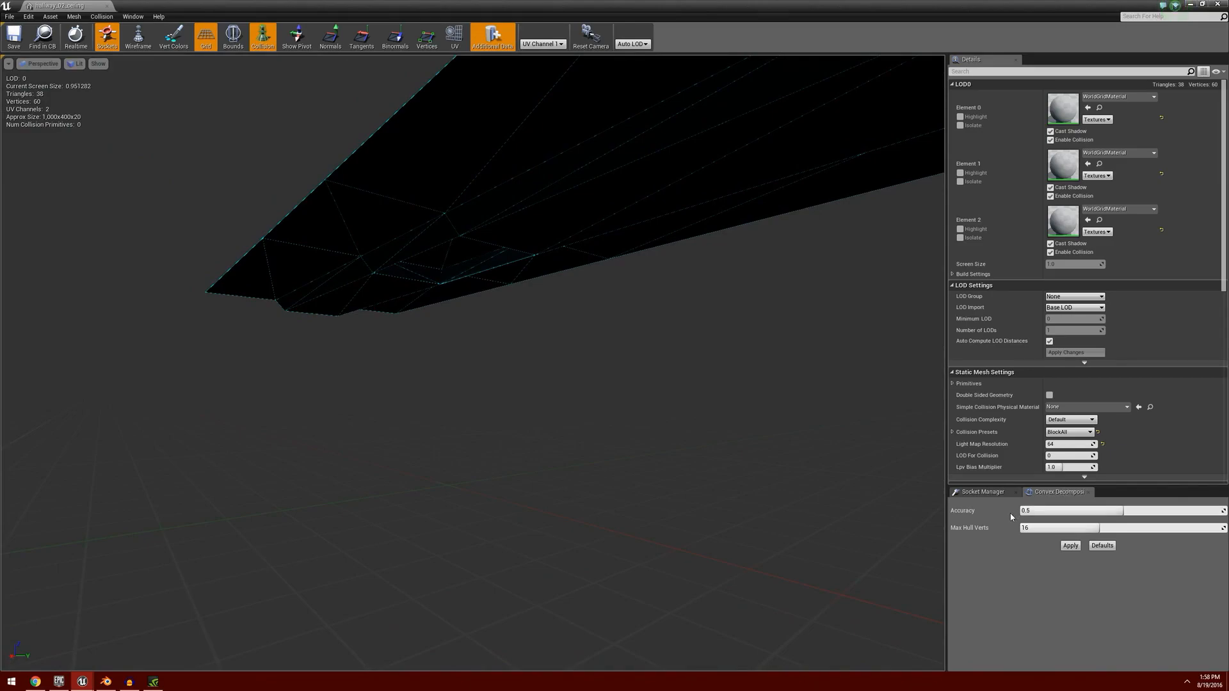
left_click(1072, 546)
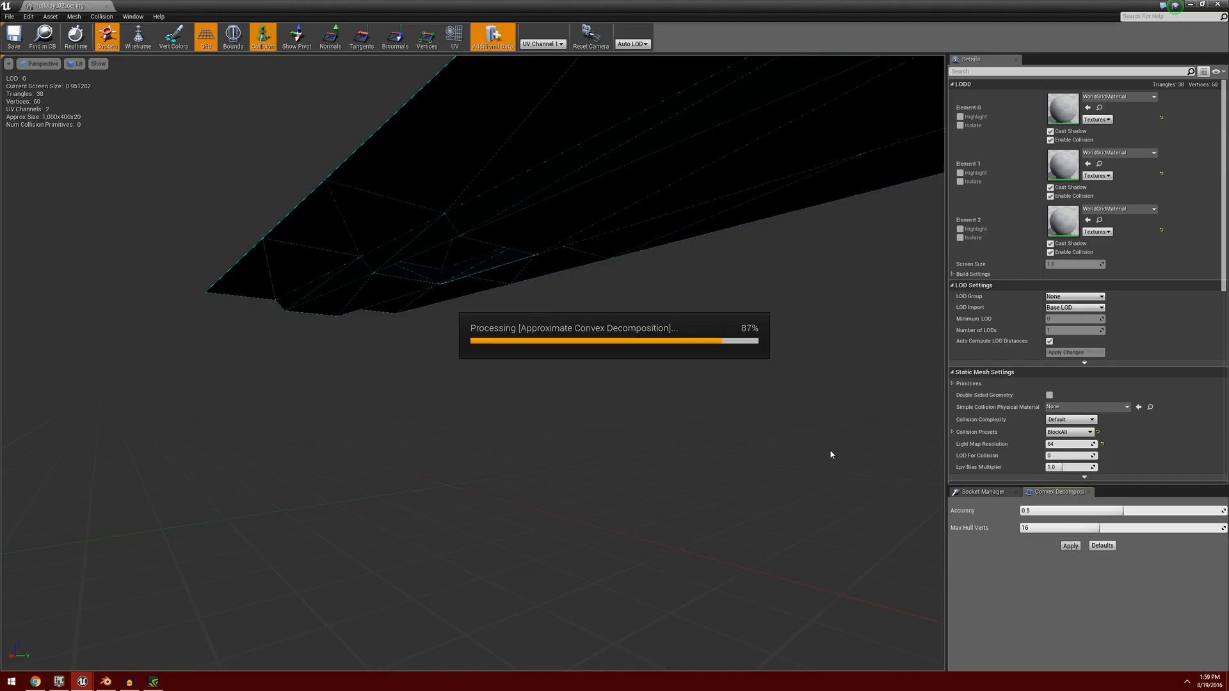
Step: Examine the generated convex collision hulls on the ceiling mesh from below, above and the ends
right_click_drag(567, 314, 700, 119)
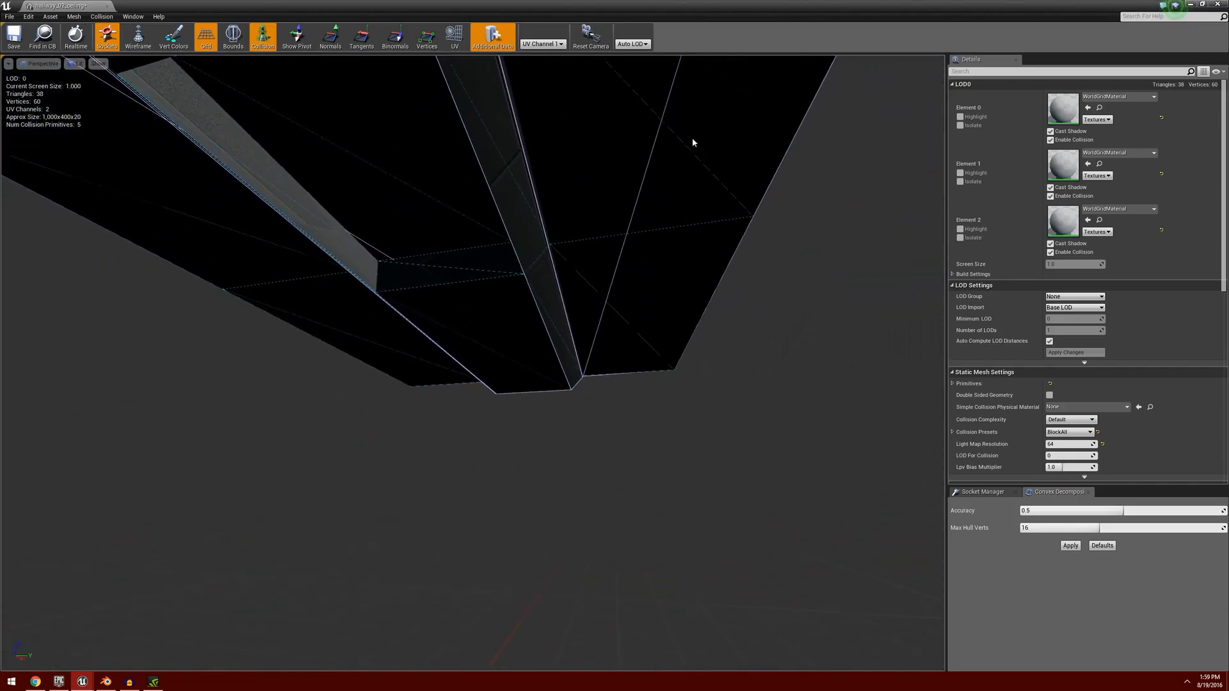
right_click_drag(628, 319, 506, 348)
mouse_move(617, 209)
right_mouse_down()
mouse_move(640, 211)
mouse_move(618, 209)
right_mouse_up()
right_click_drag(574, 377, 735, 334)
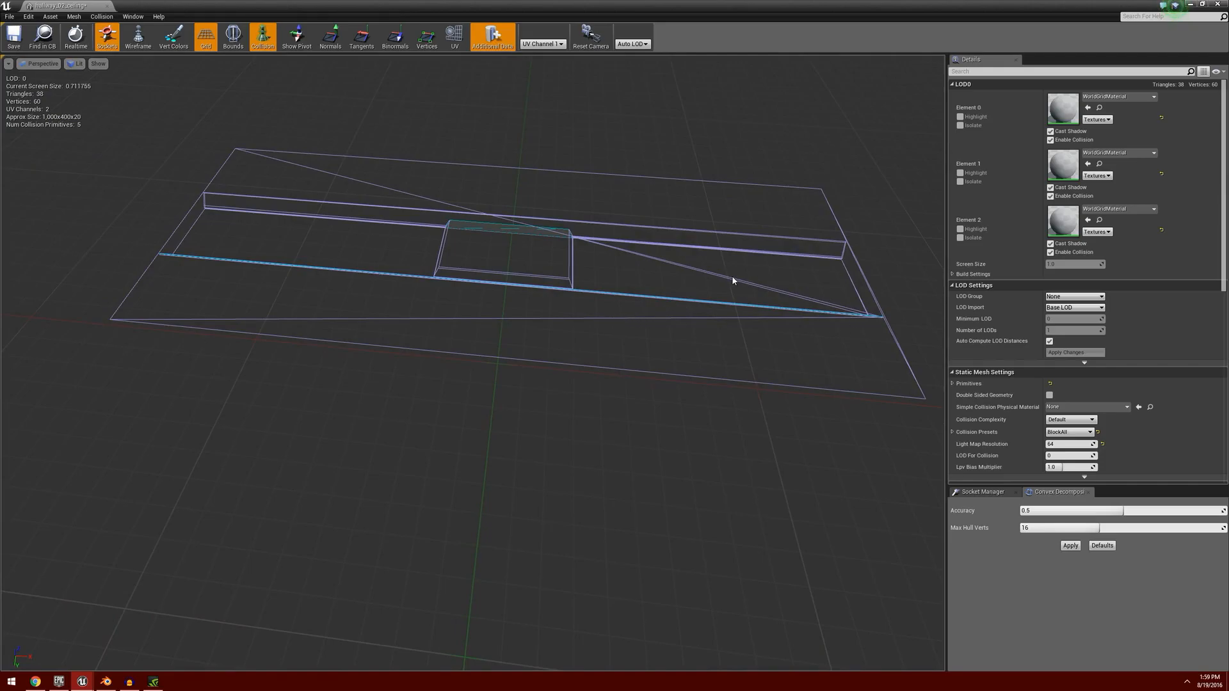
right_click_drag(663, 322, 491, 342)
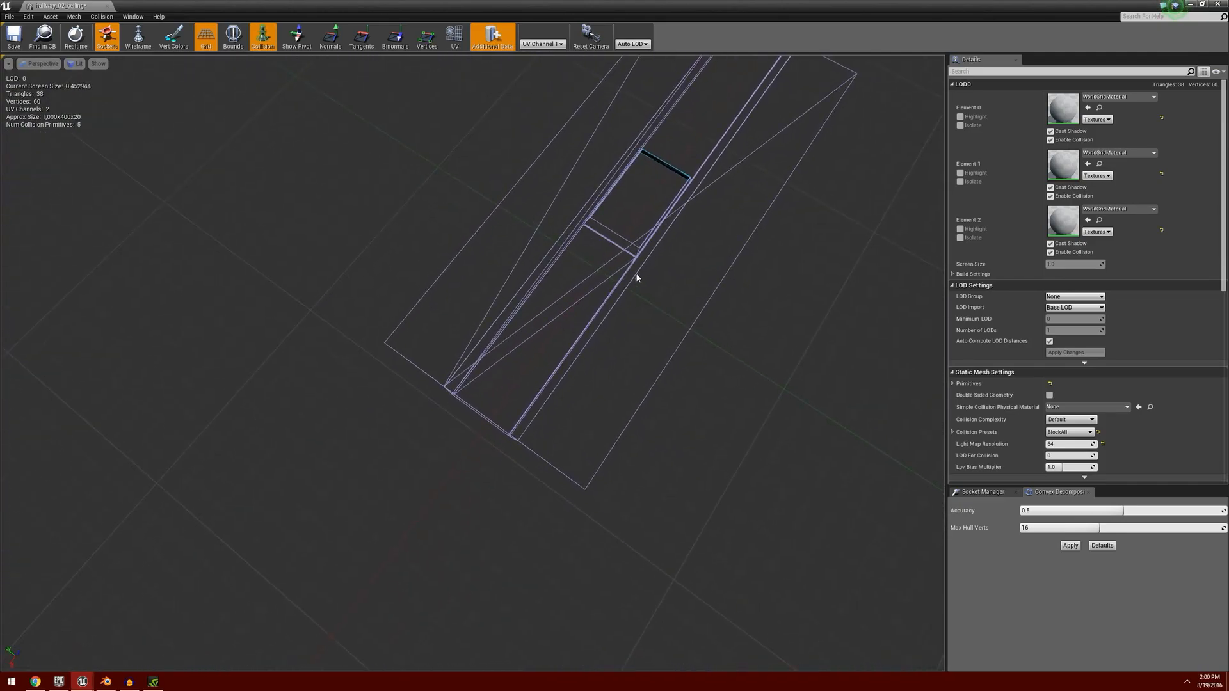
right_click_drag(667, 277, 765, 193)
right_click_drag(550, 186, 638, 206)
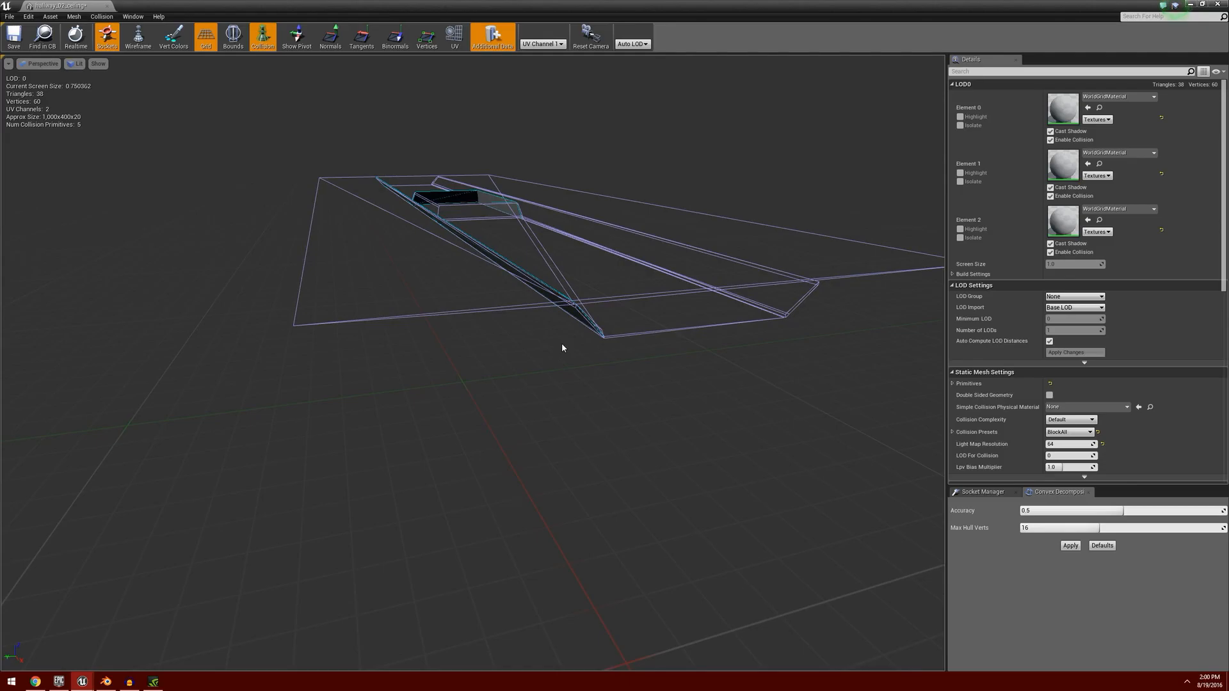
mouse_move(562, 349)
right_mouse_down()
mouse_move(566, 377)
mouse_move(561, 308)
mouse_move(378, 307)
mouse_move(406, 304)
mouse_move(422, 282)
mouse_move(562, 357)
right_mouse_up()
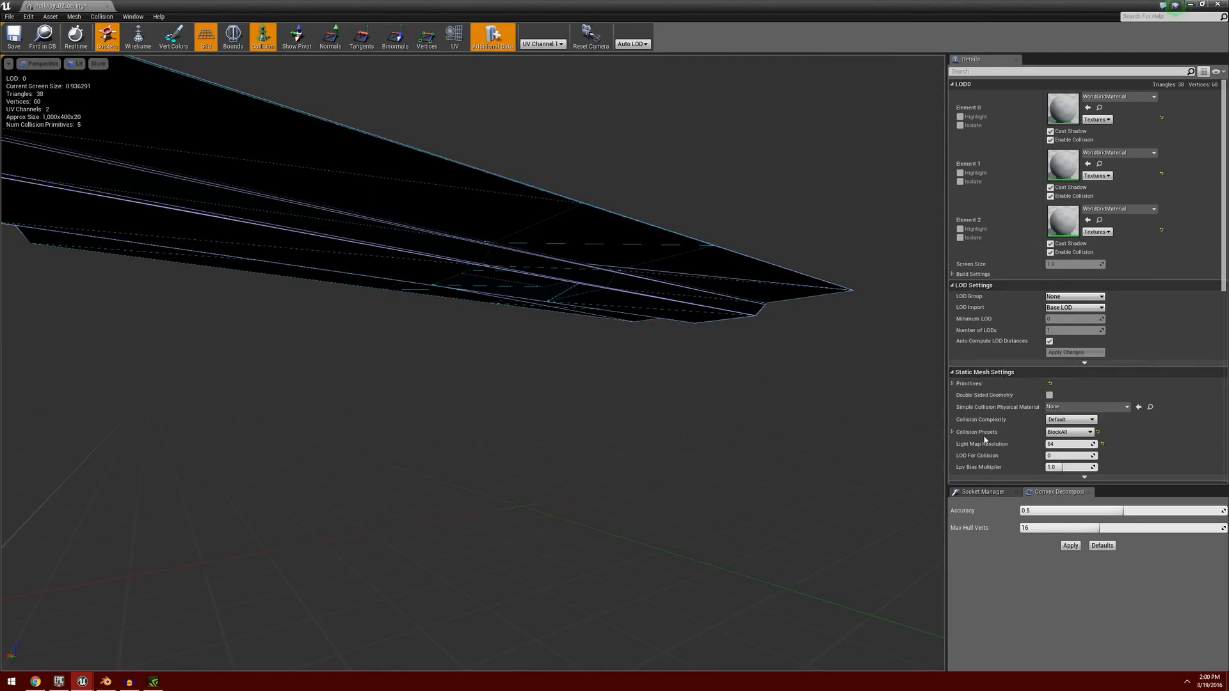
Step: Set the ceiling mesh's collision complexity to Use Complex Collision As Simple and check the resulting collision wireframe
left_click(1074, 420)
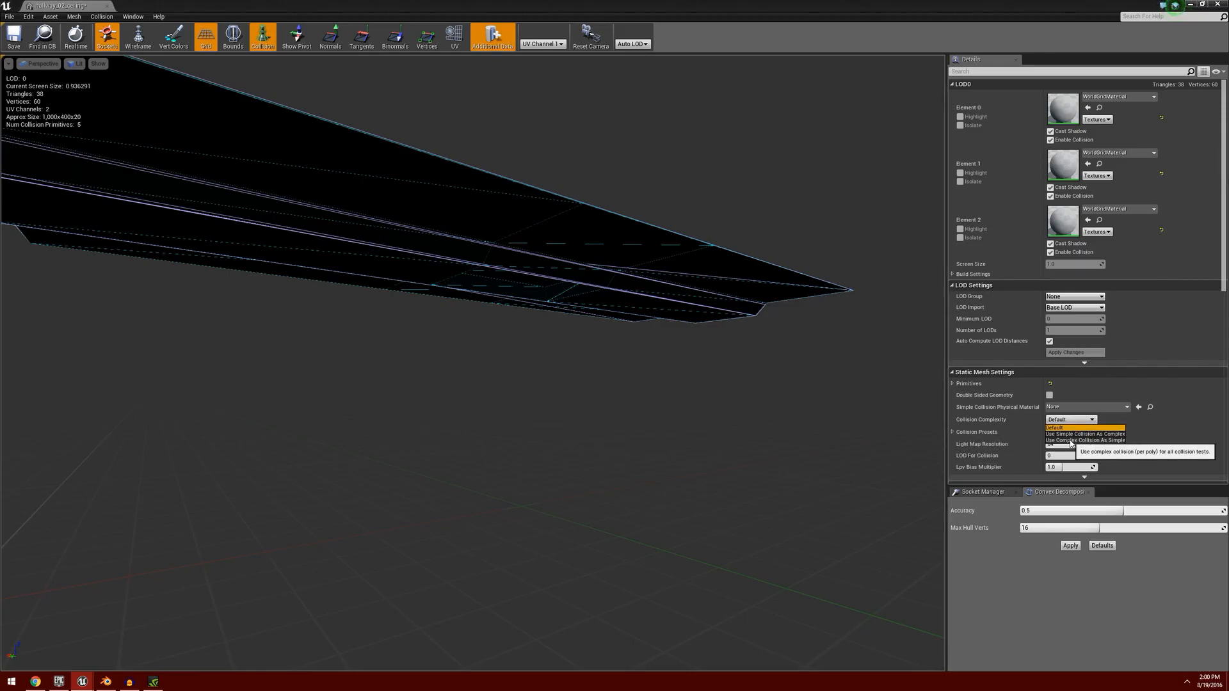
left_click(1072, 441)
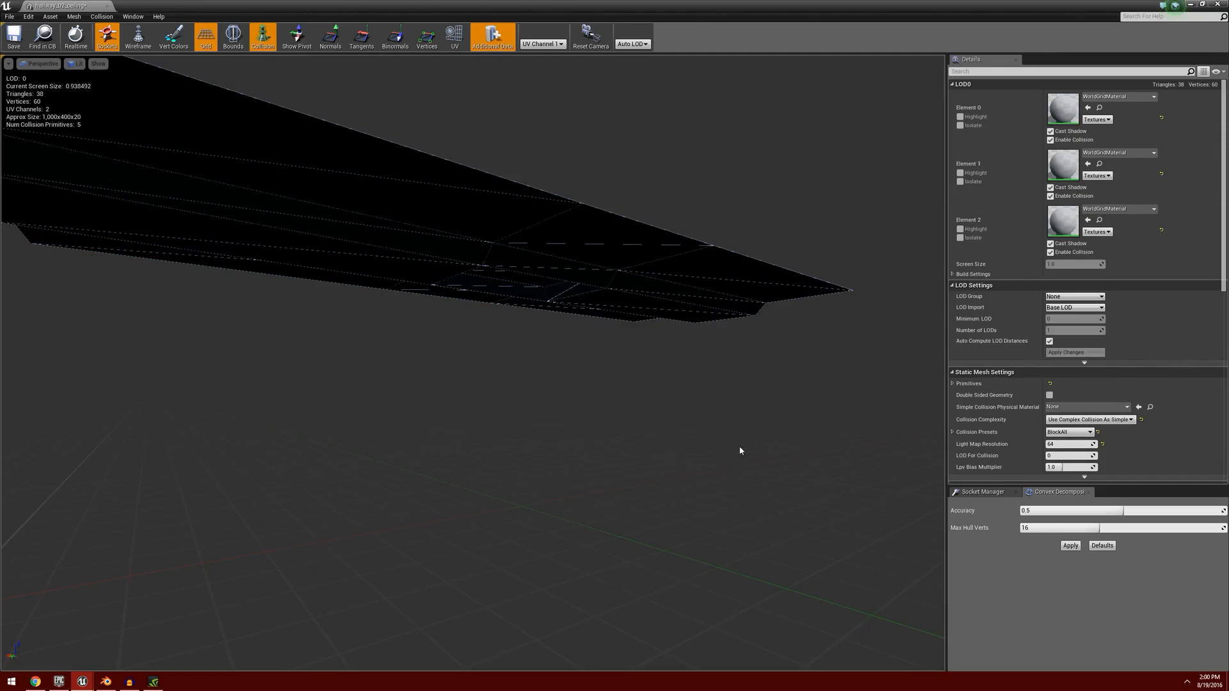
left_click_drag(730, 430, 735, 271)
left_click_drag(647, 393, 606, 337)
left_click_drag(524, 416, 608, 448)
right_click_drag(608, 448, 723, 429)
right_click_drag(530, 410, 535, 371)
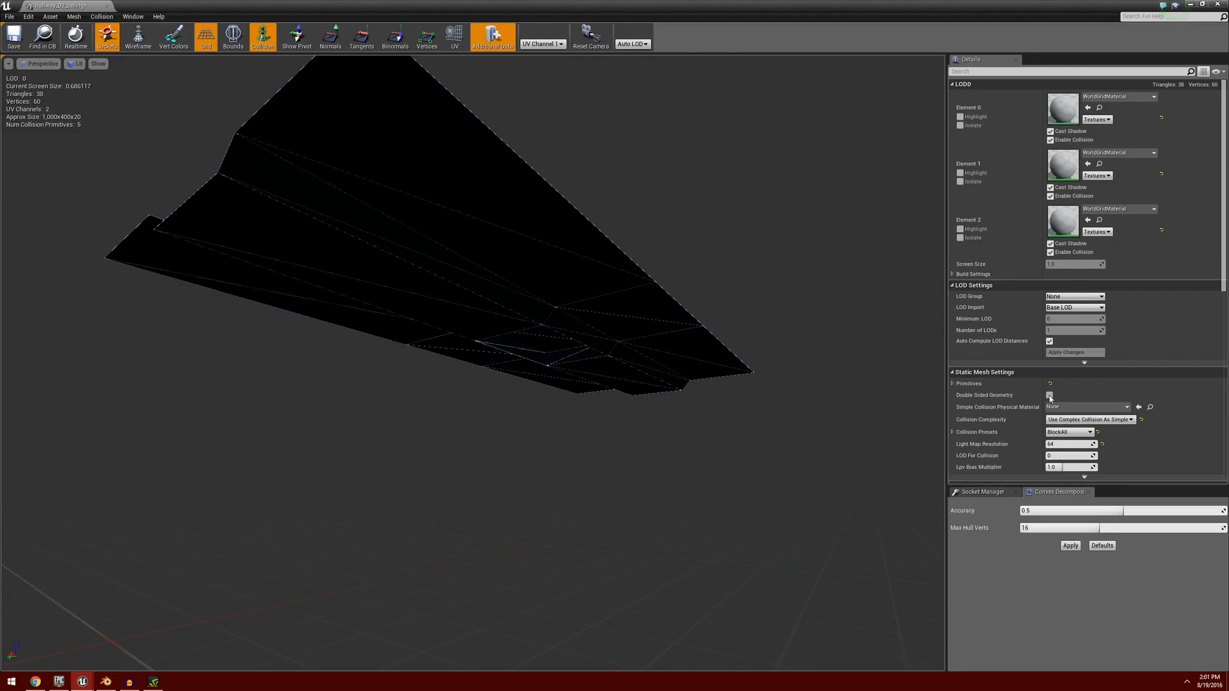
Step: Enable Double Sided Geometry for the ceiling mesh and review its remaining static mesh and import settings
scroll(1103, 391, "down", 1)
scroll(1103, 391, "down", 1)
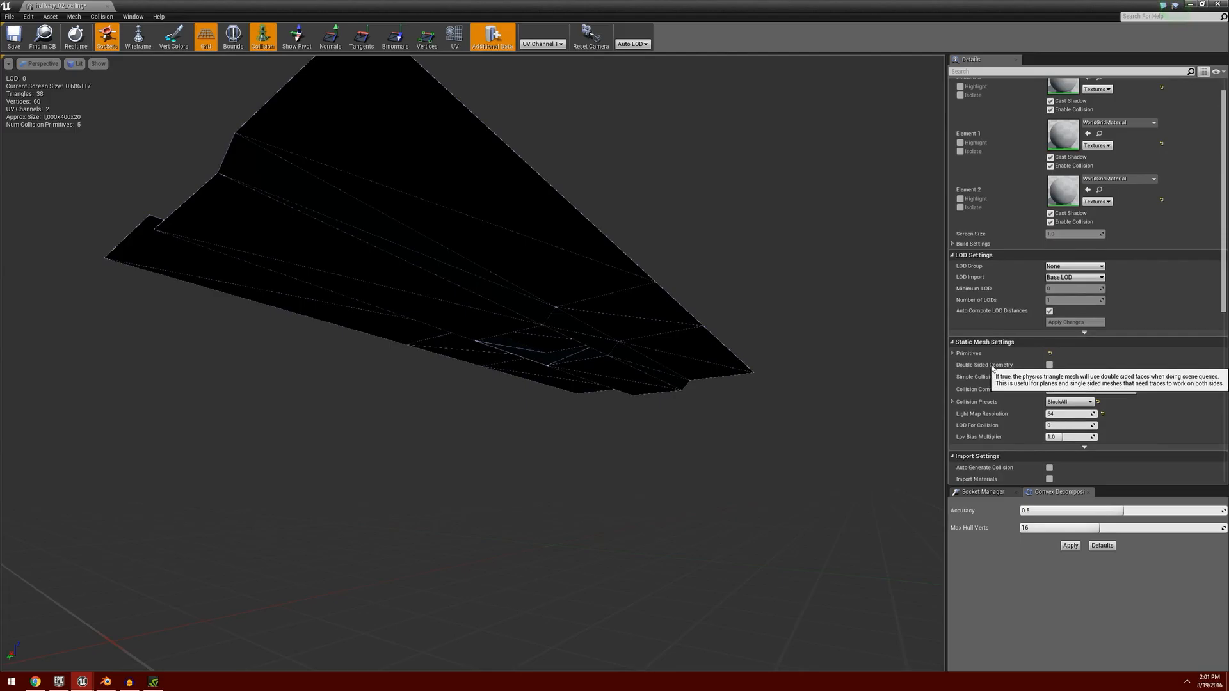
left_click(1049, 364)
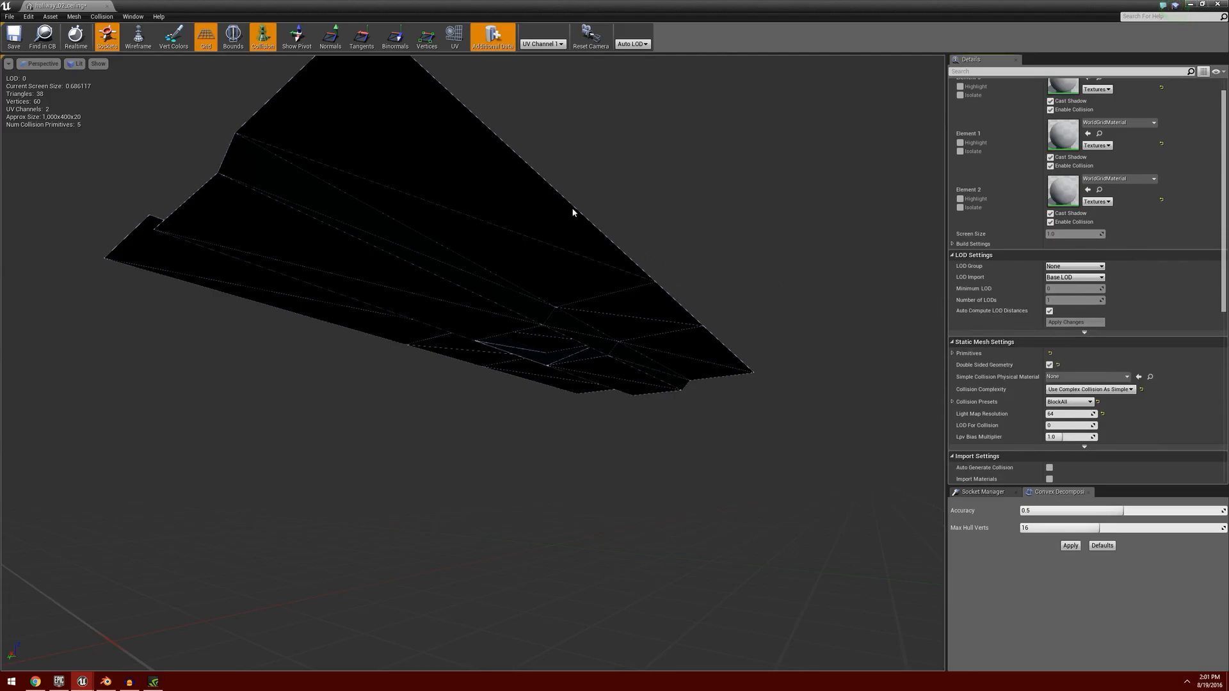
scroll(1123, 446, "down", 15)
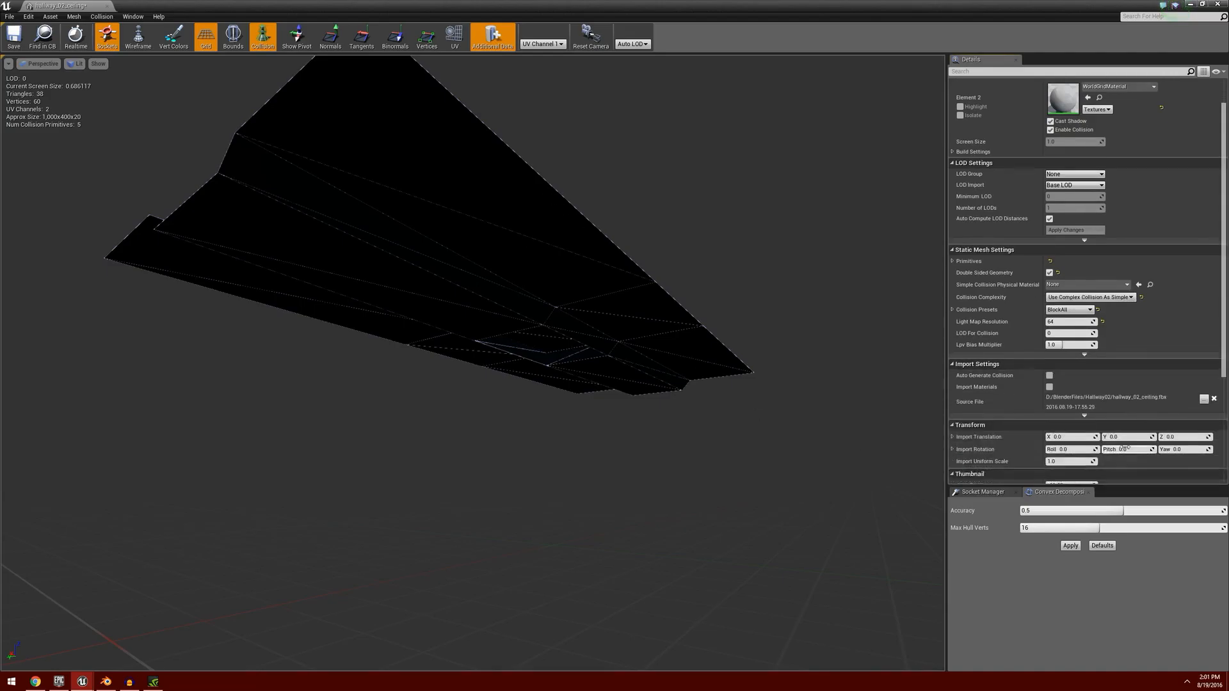
scroll(1127, 452, "up", 17)
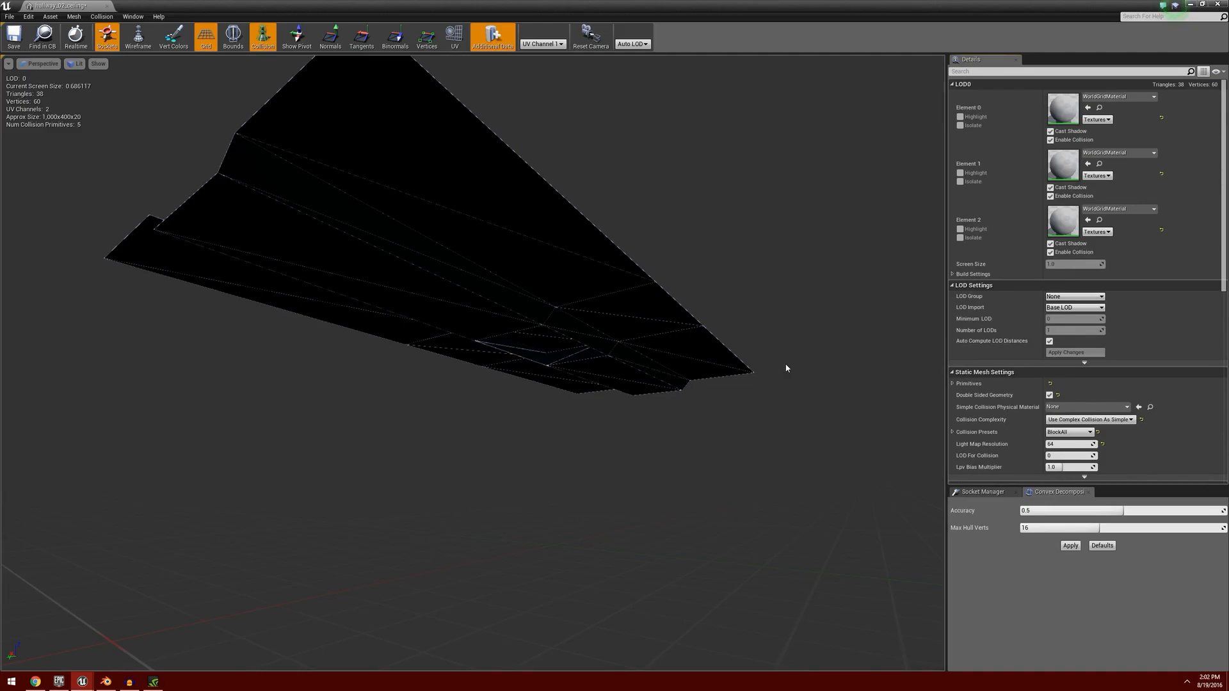
Step: Dock the ceiling mesh editor beside the level editor and create a Materials folder inside the Maps folder
left_click_drag(59, 6, 164, 6)
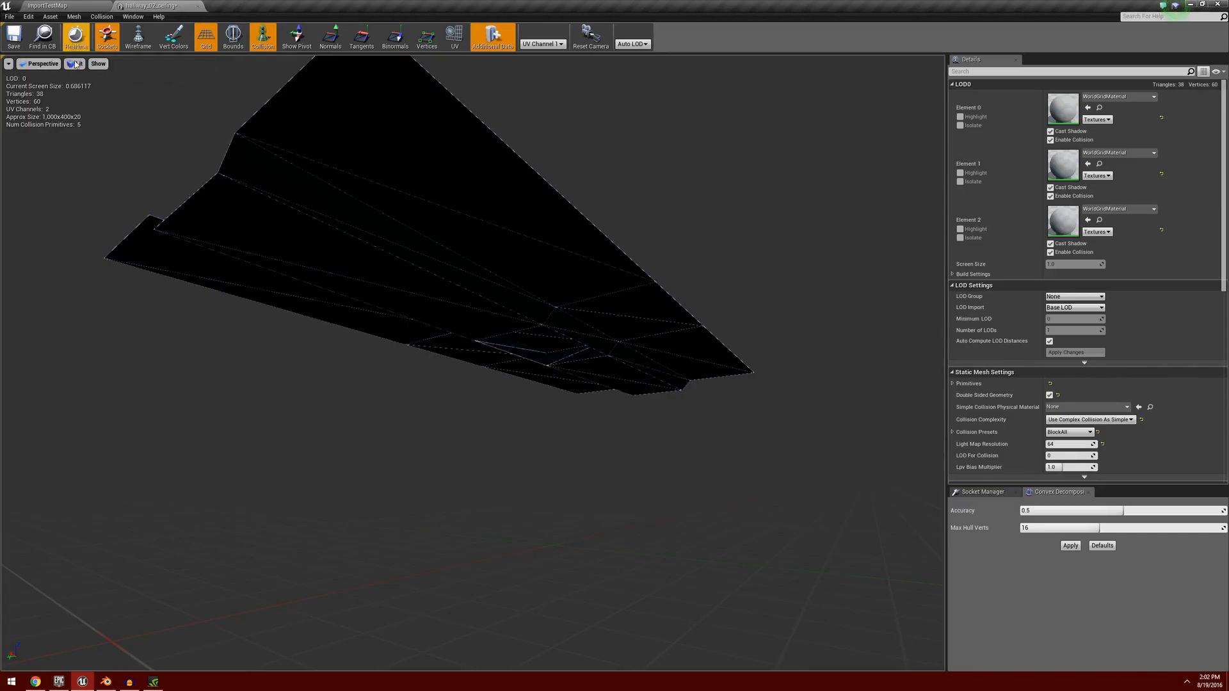
left_click(82, 6)
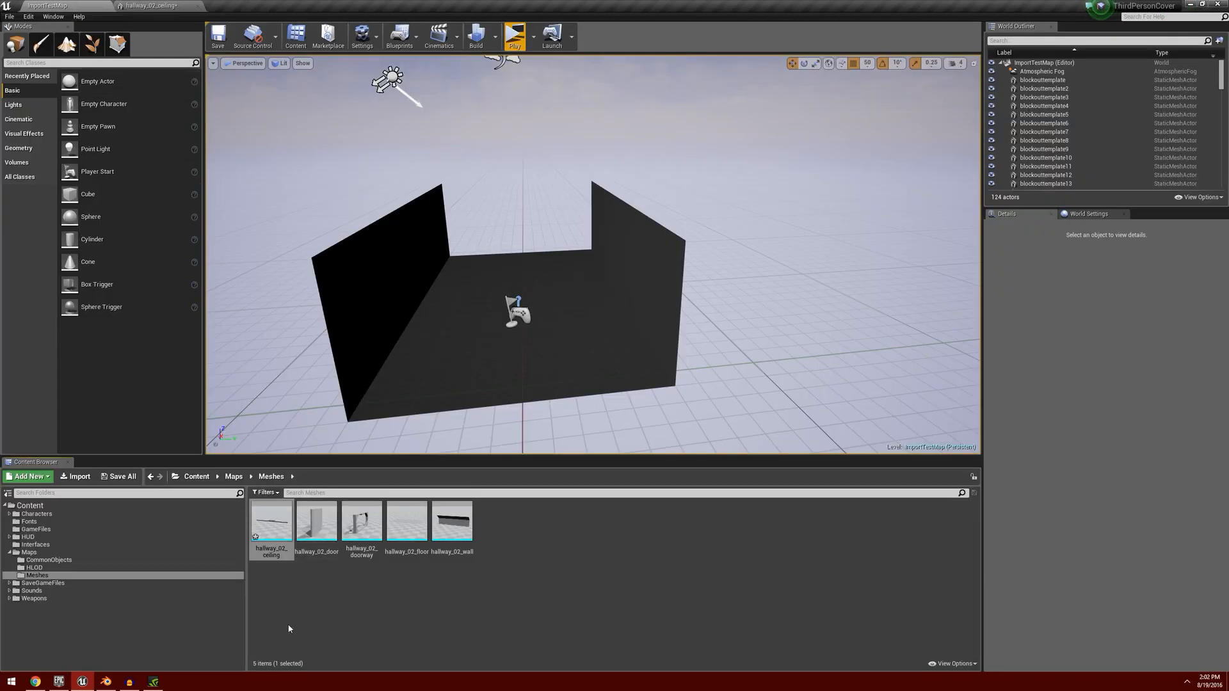
left_click(107, 552)
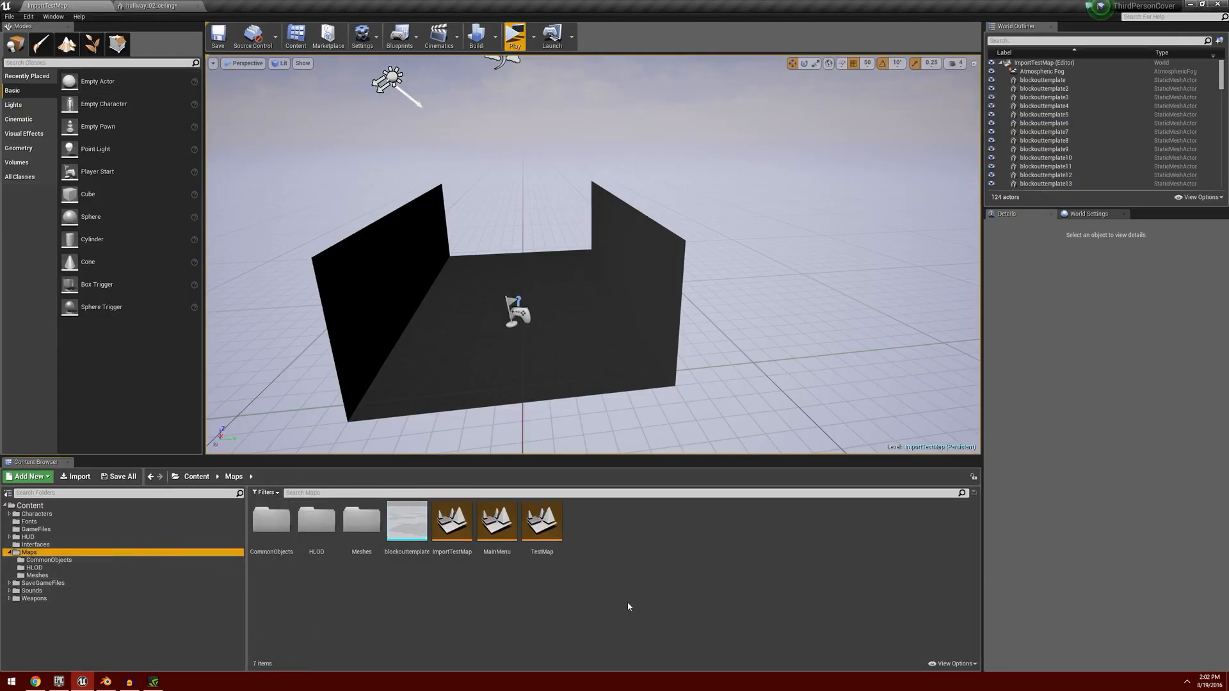
right_click(600, 532)
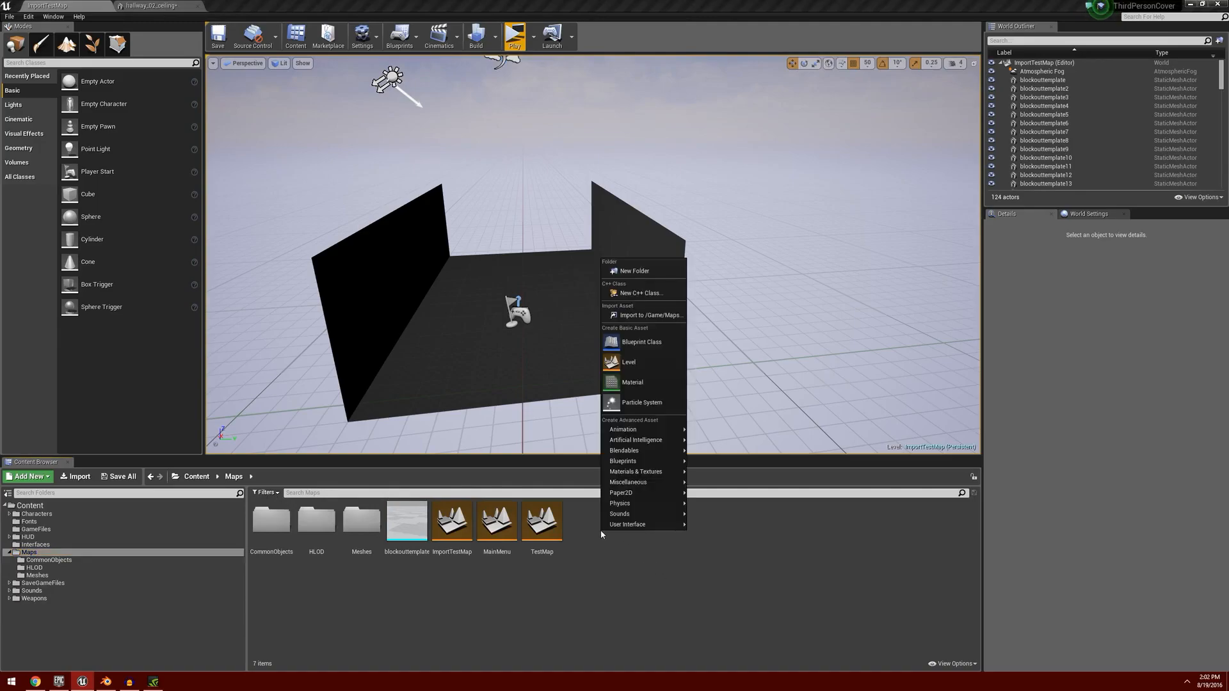
left_click(653, 277)
type("Materials")
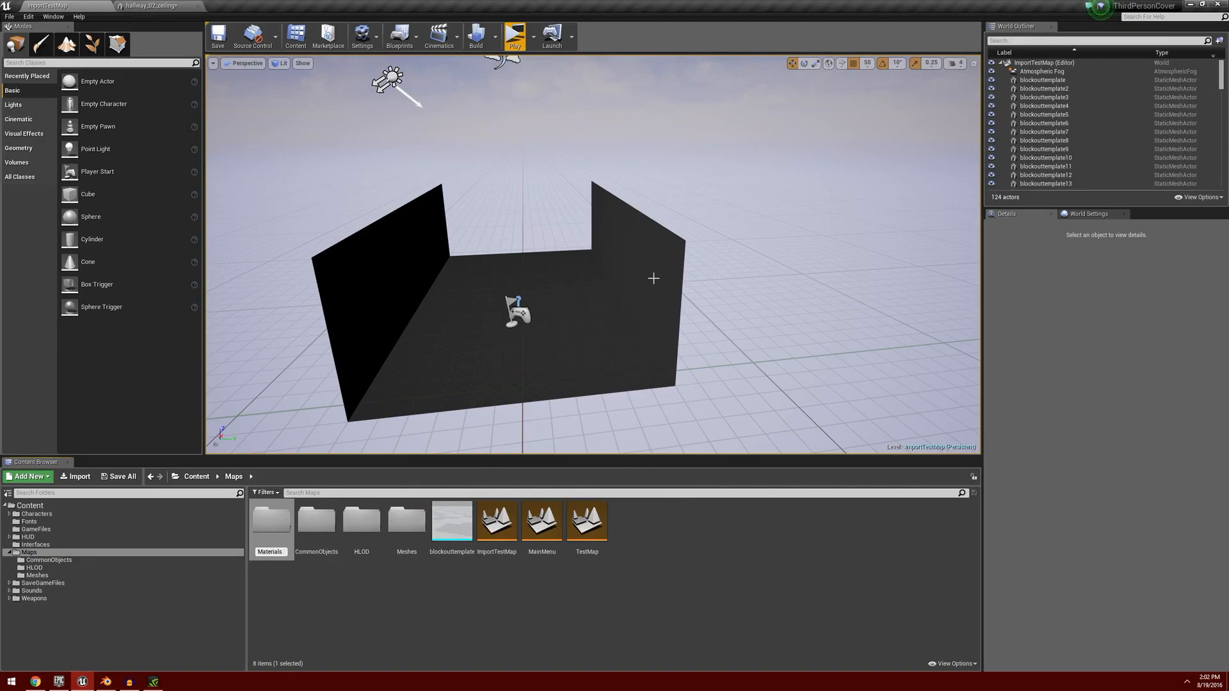
key("Return")
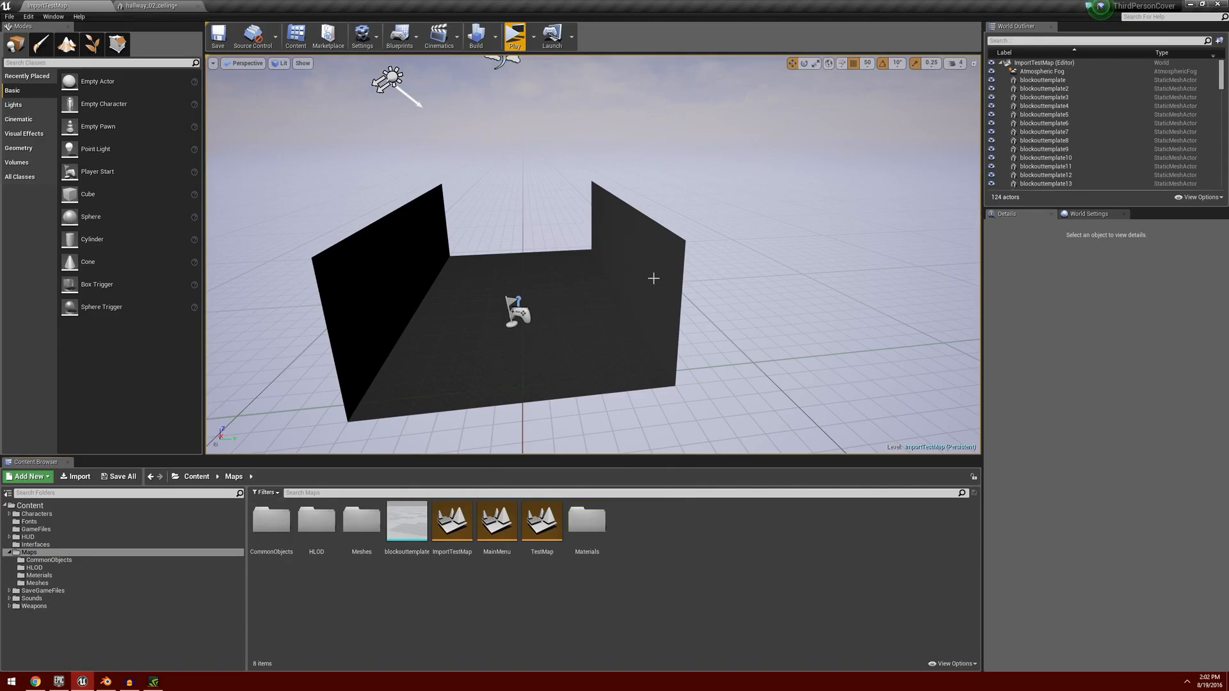
Step: Create a new material named FlatBase_MAT in the Materials folder
double_click(601, 523)
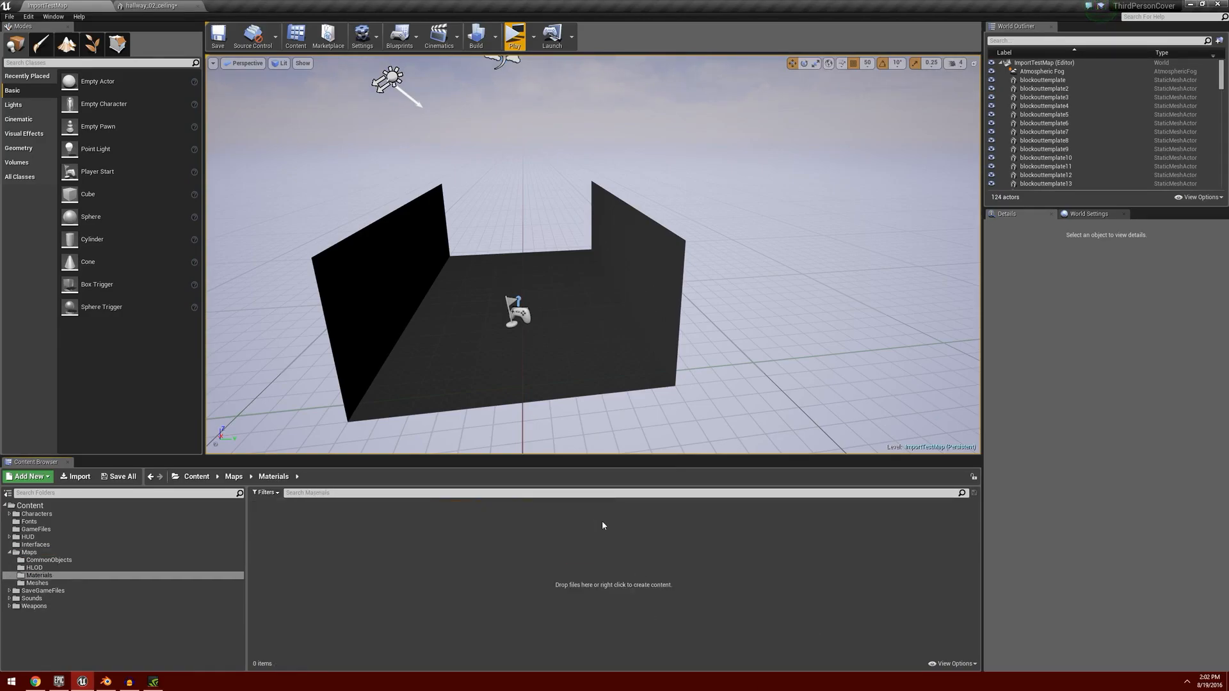
right_click(277, 535)
left_click(311, 381)
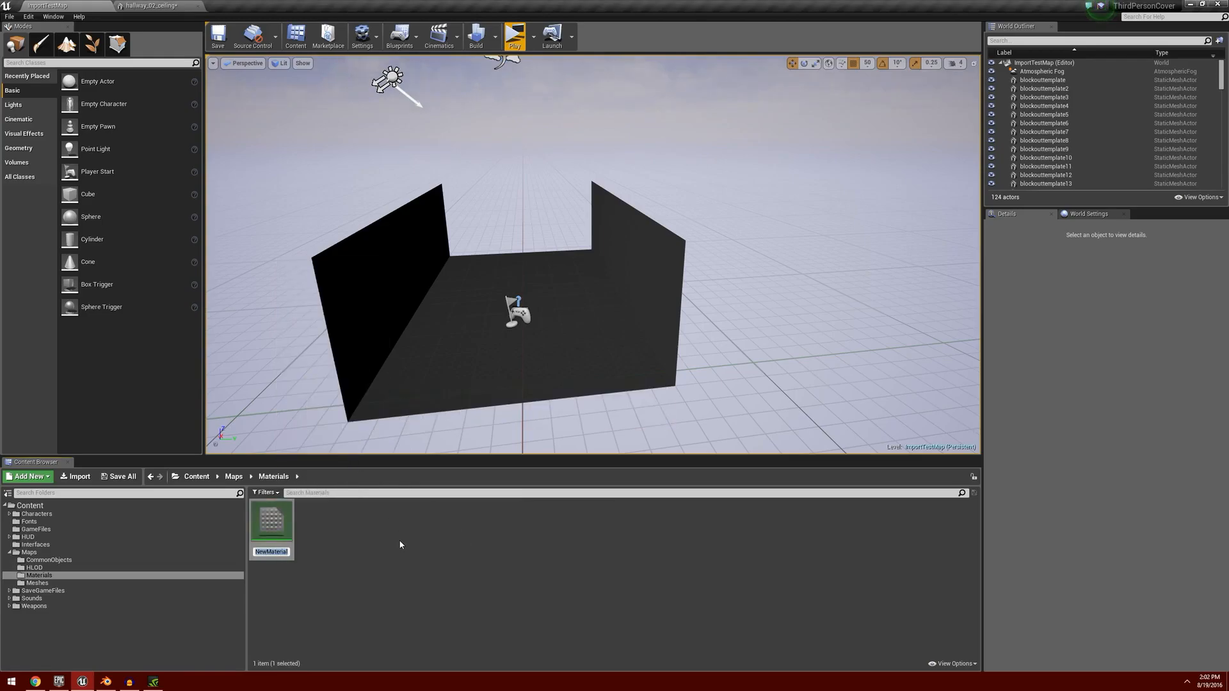
type("FlatBase_MAT")
key("Return")
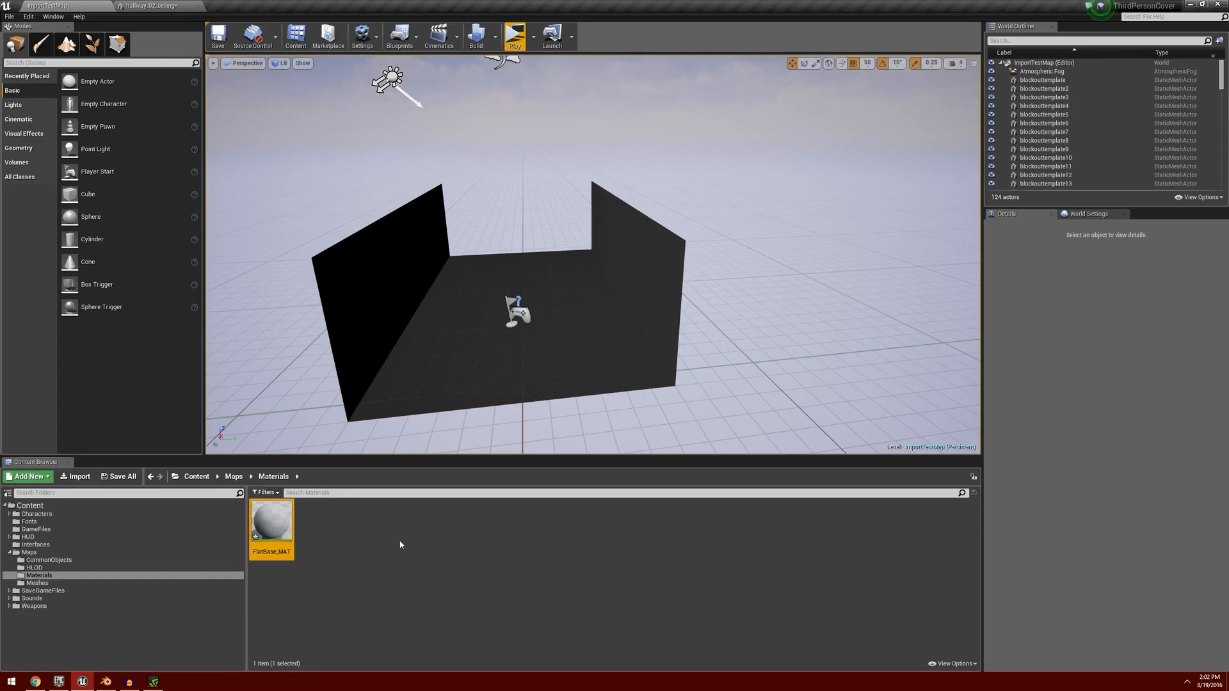
Step: Open FlatBase_MAT, add a Constant3Vector node to the left of the material node, and connect it to Base Color
double_click(274, 524)
right_click_drag(562, 388, 750, 378)
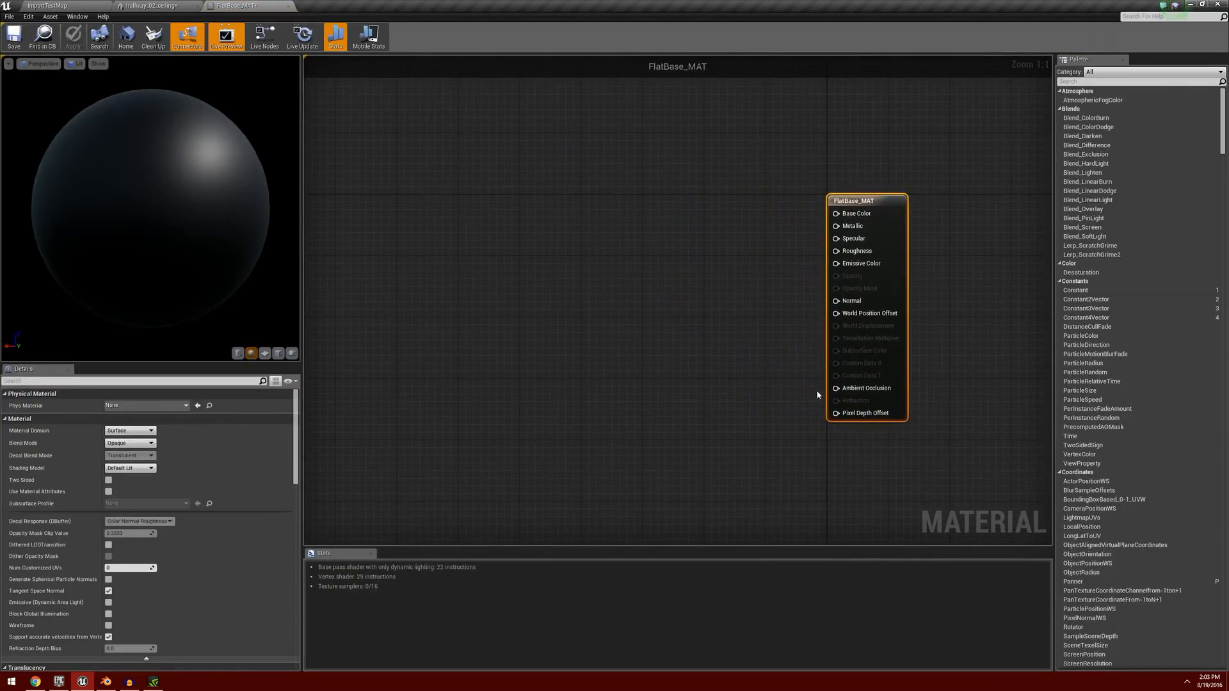
right_click_drag(867, 244, 771, 237)
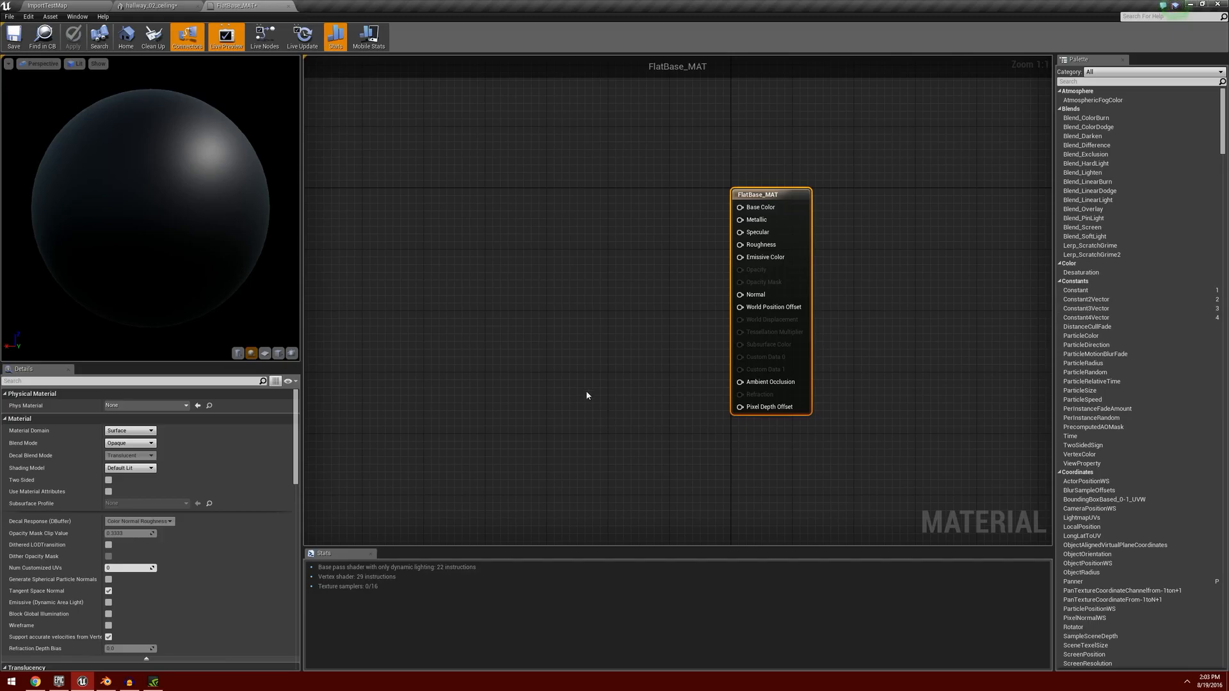
left_click(439, 197)
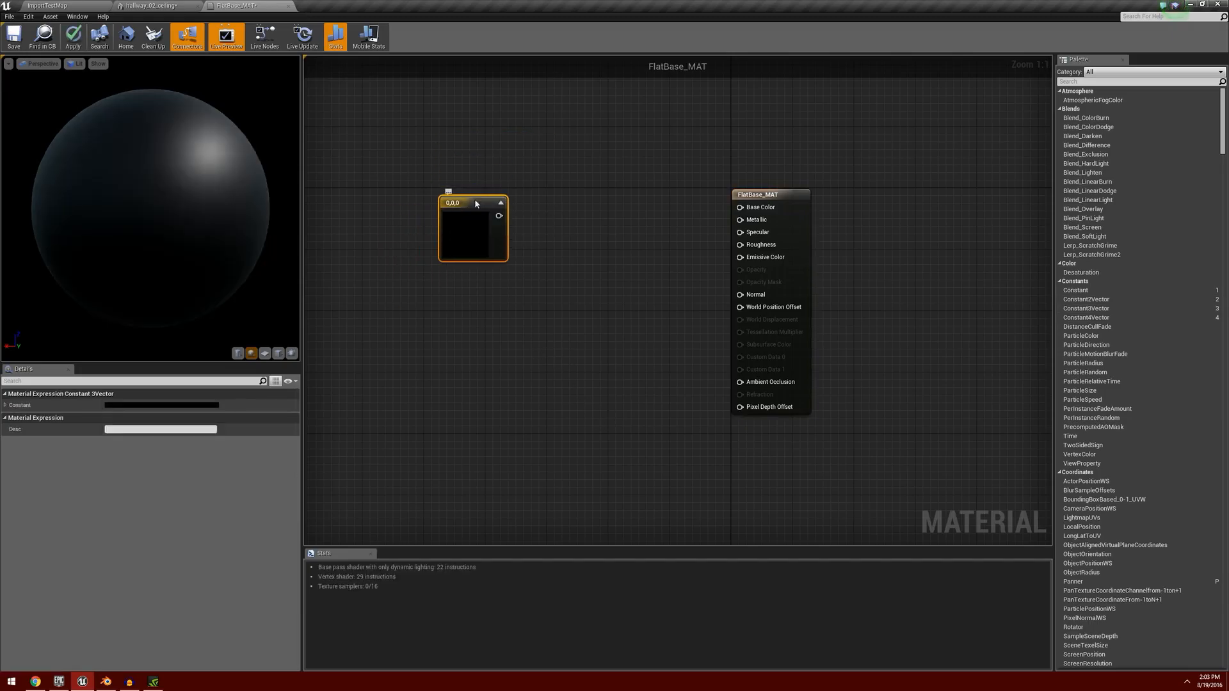
left_click_drag(477, 209, 741, 207)
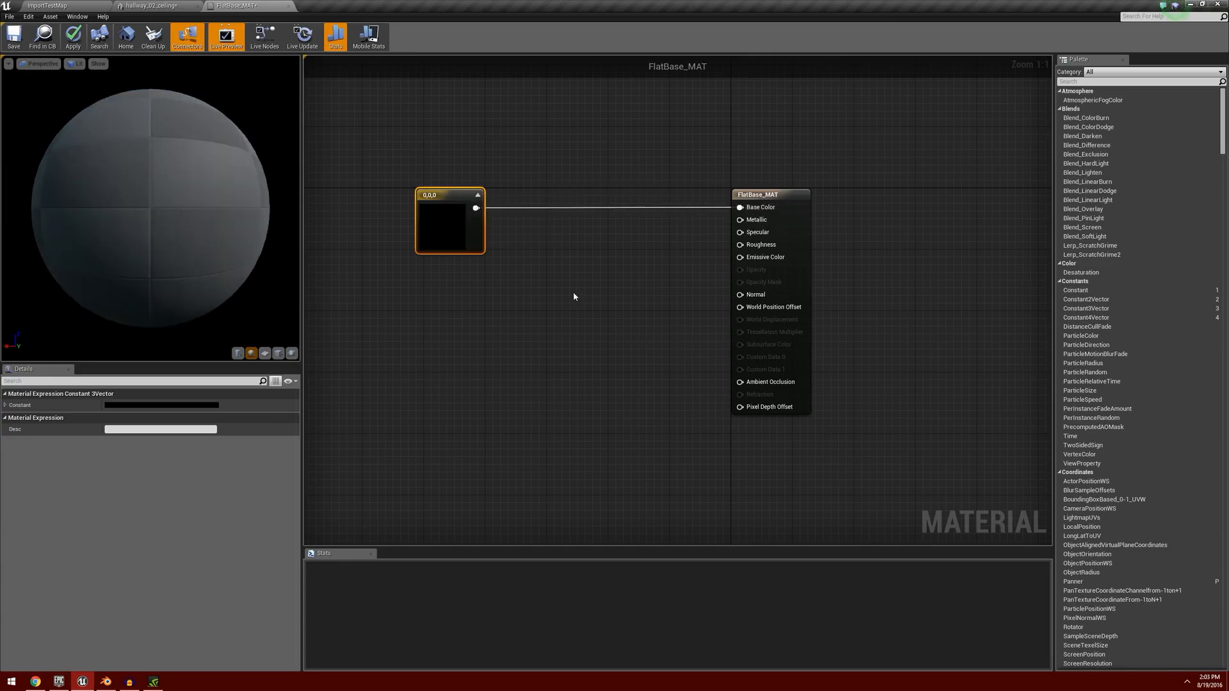
left_click_drag(441, 204, 387, 203)
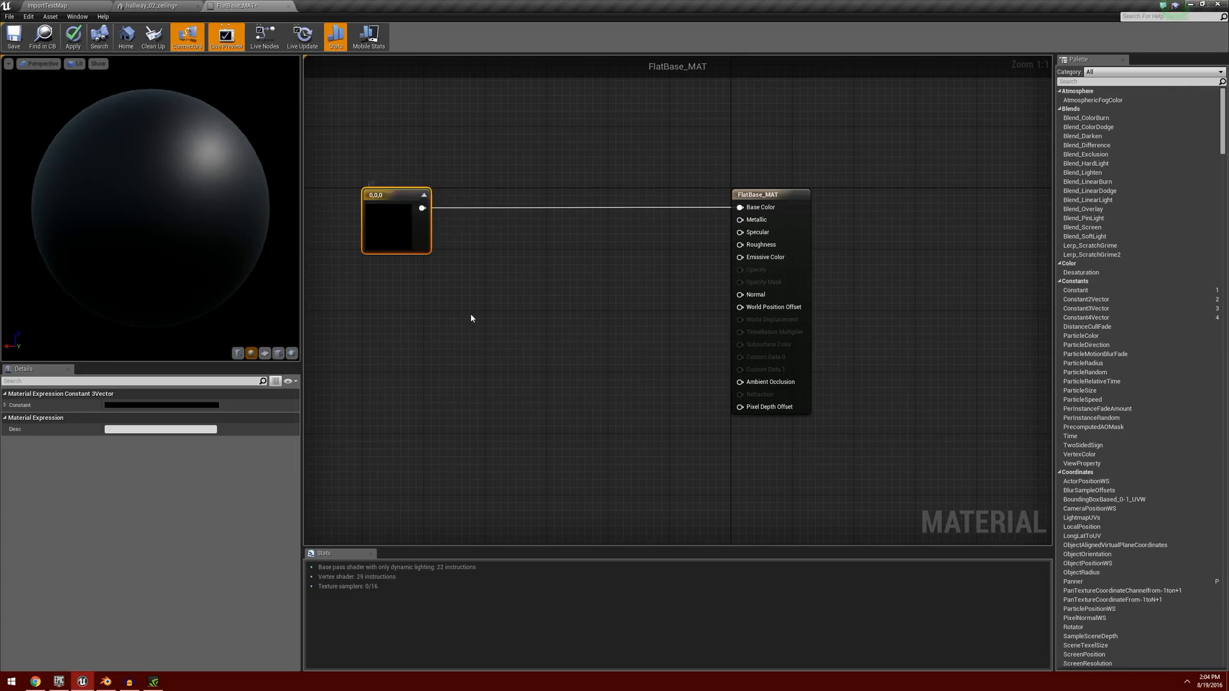
right_click_drag(470, 319, 569, 334)
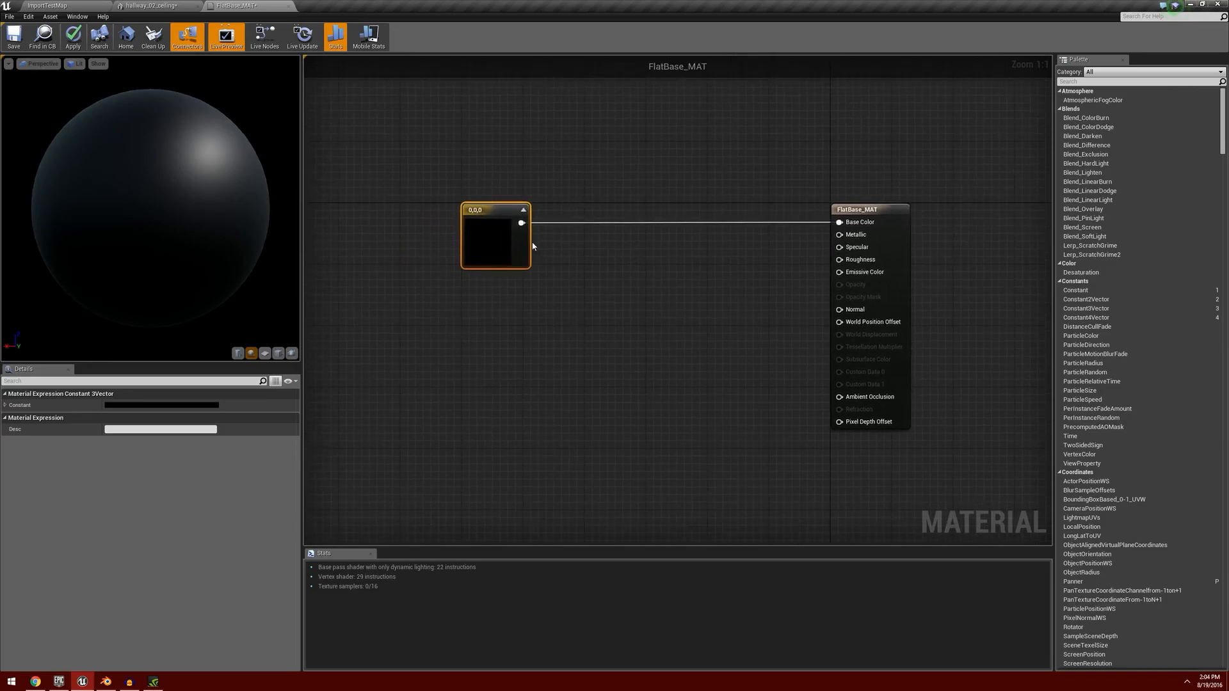
Step: Convert the Constant3Vector node into a vector parameter named Color
right_click(501, 209)
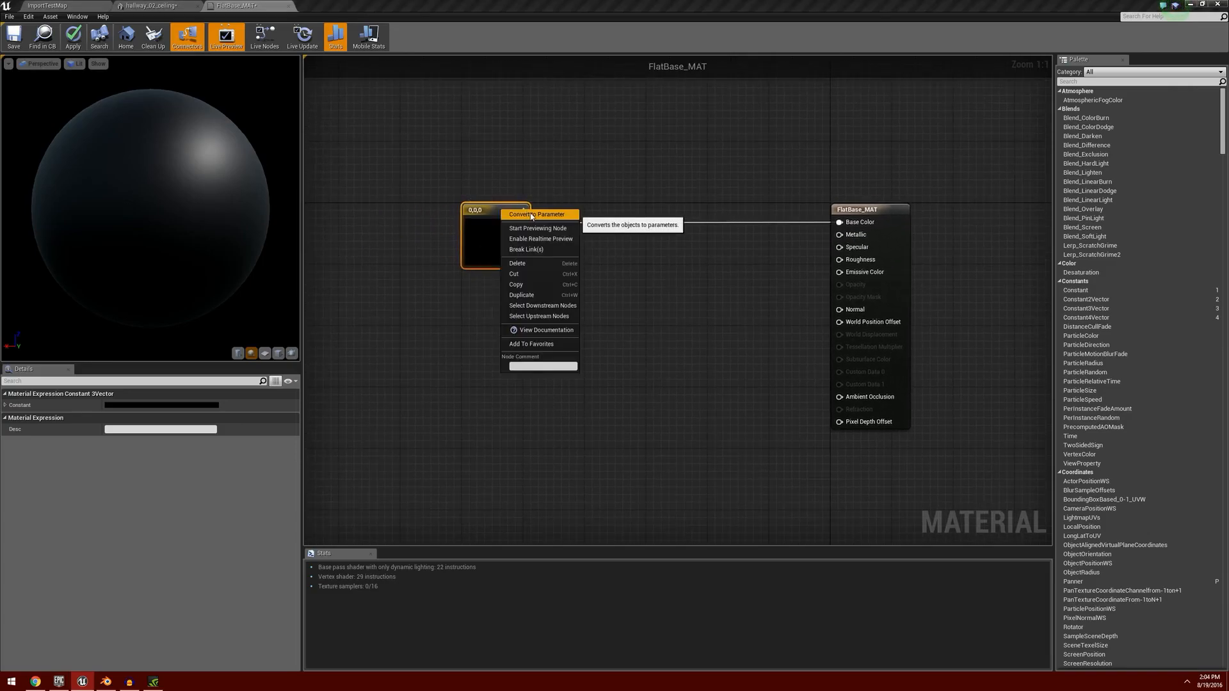
left_click(532, 215)
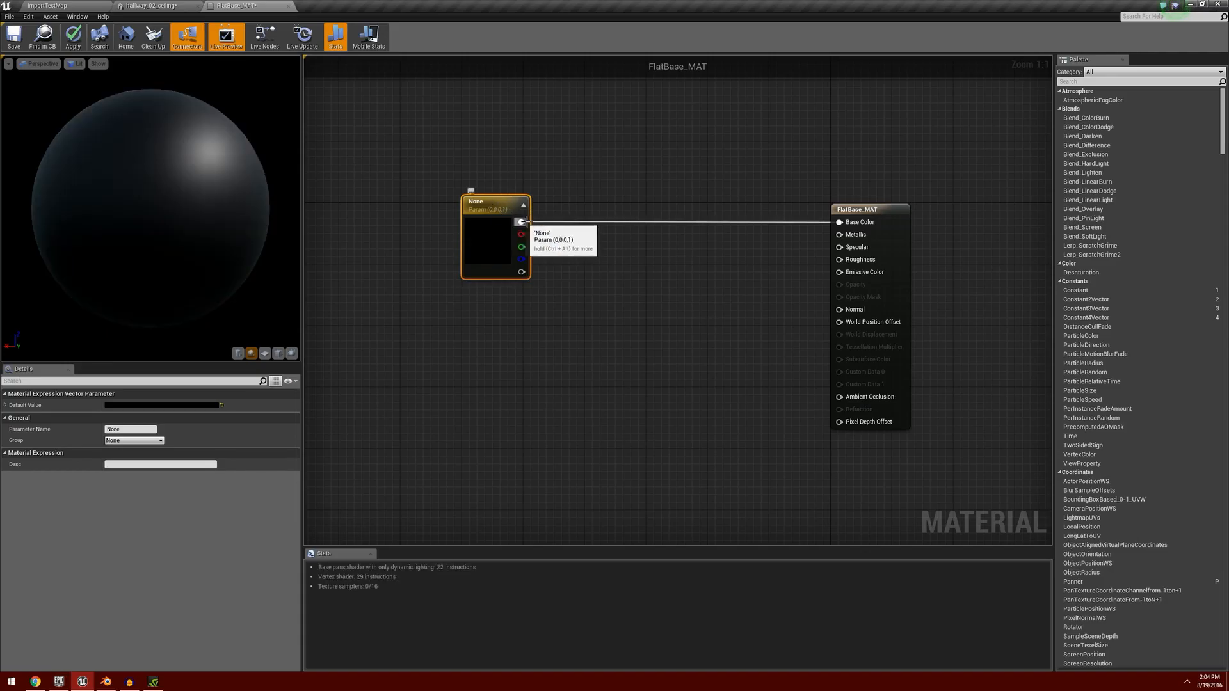
left_click(132, 430)
type("Color")
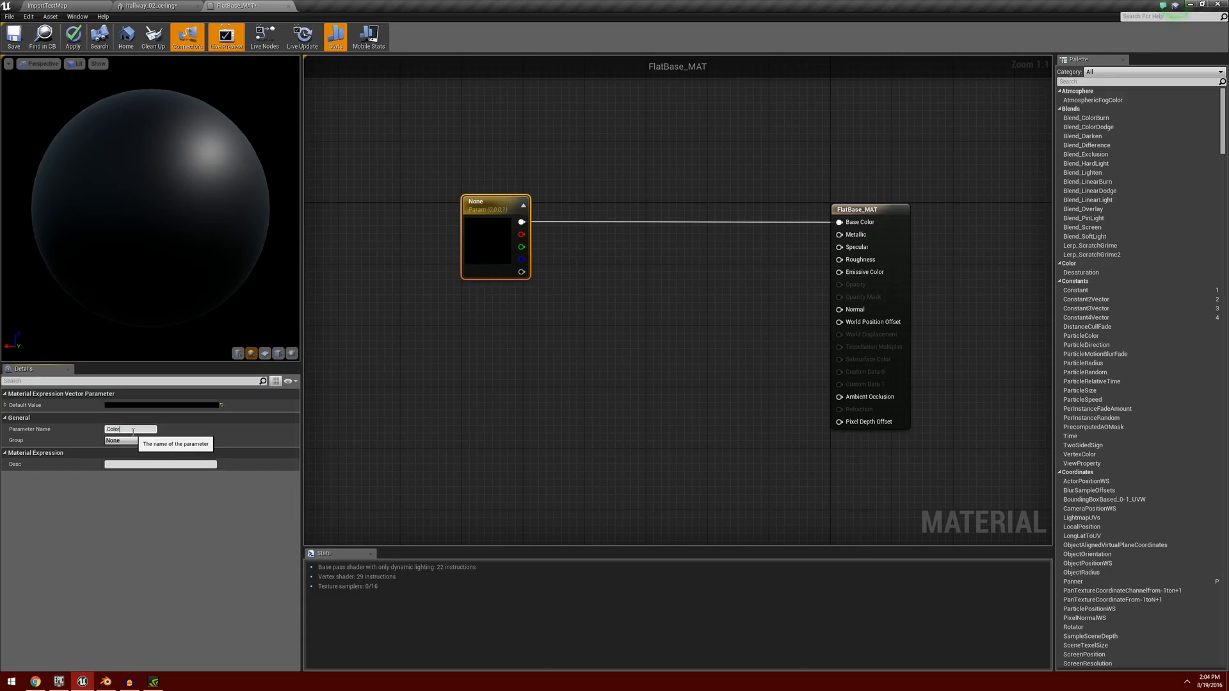
key("Return")
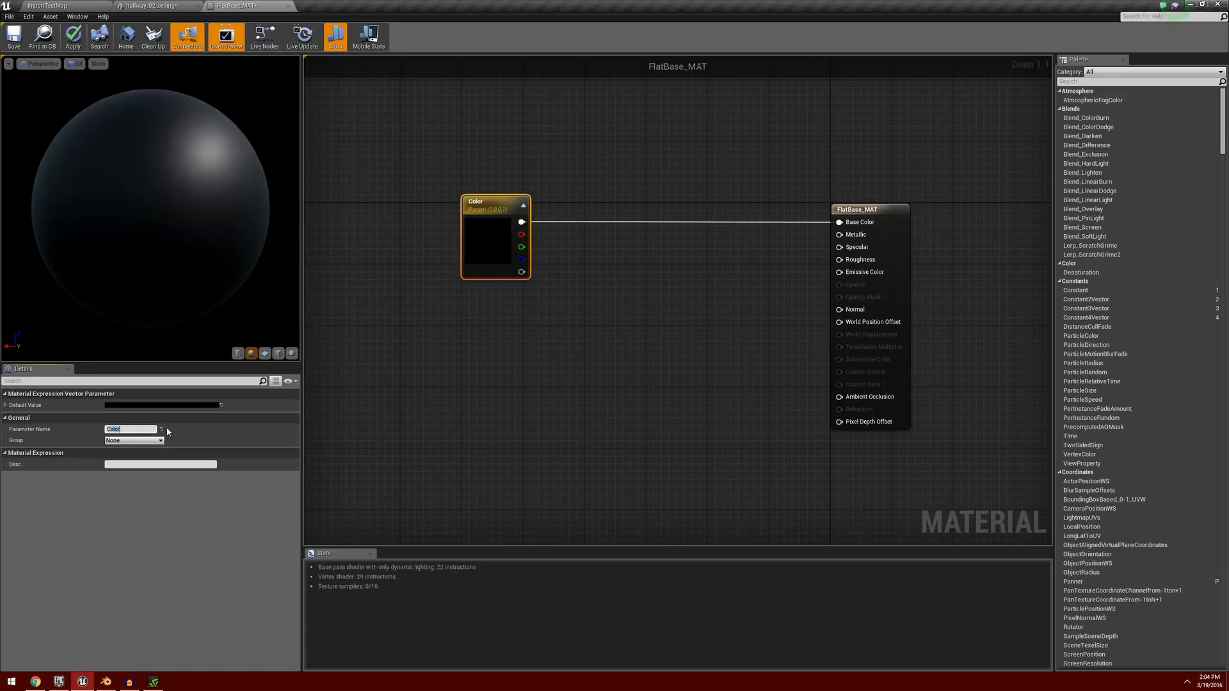
Step: Show the material preview on a cube and set the Color parameter's default value to light beige, RGB about 0.765, 0.625, 0.464
left_click(171, 406)
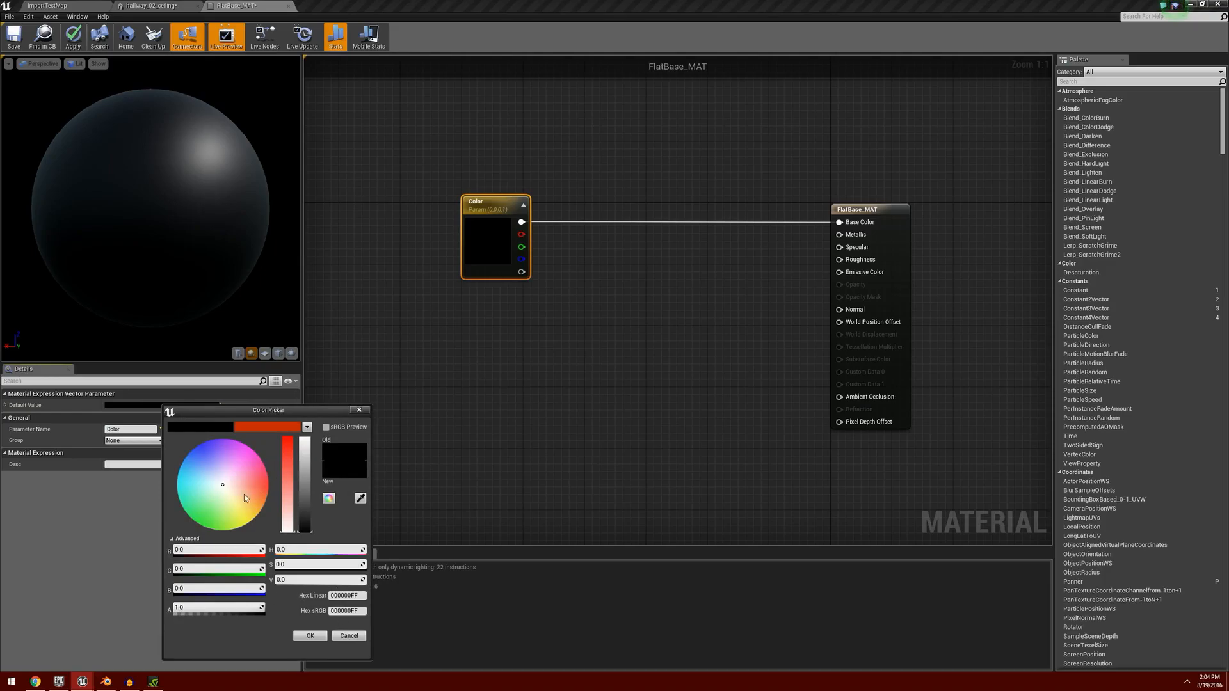
left_click(310, 636)
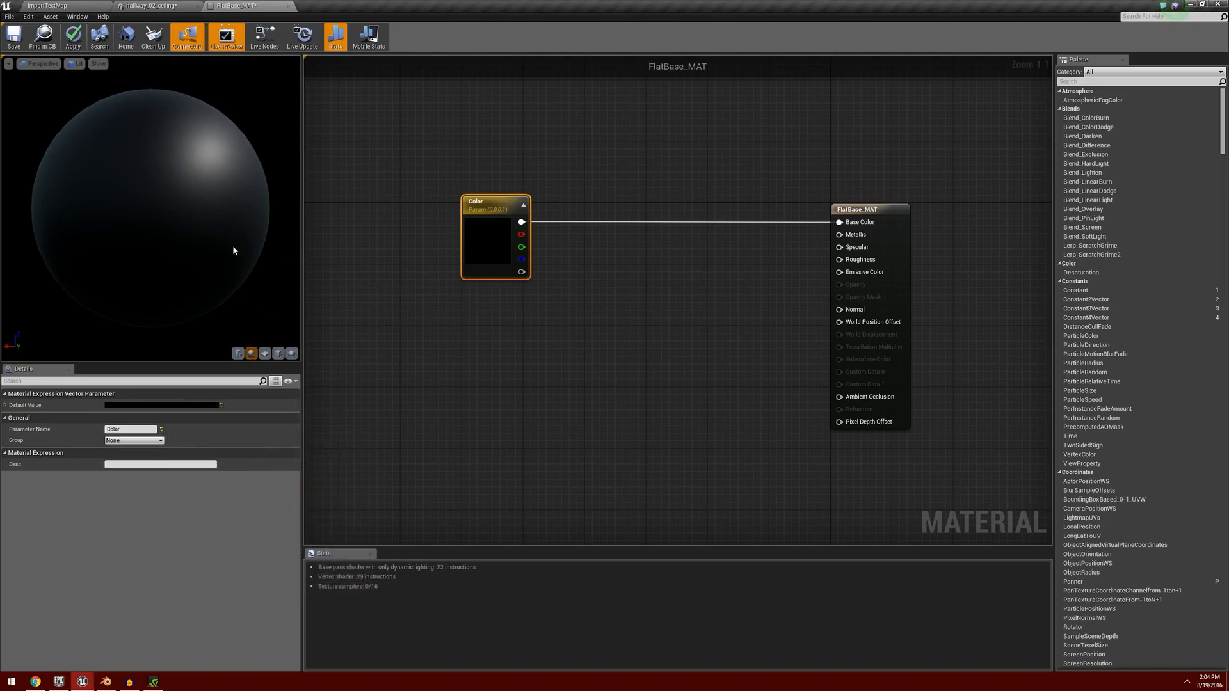
left_click(278, 353)
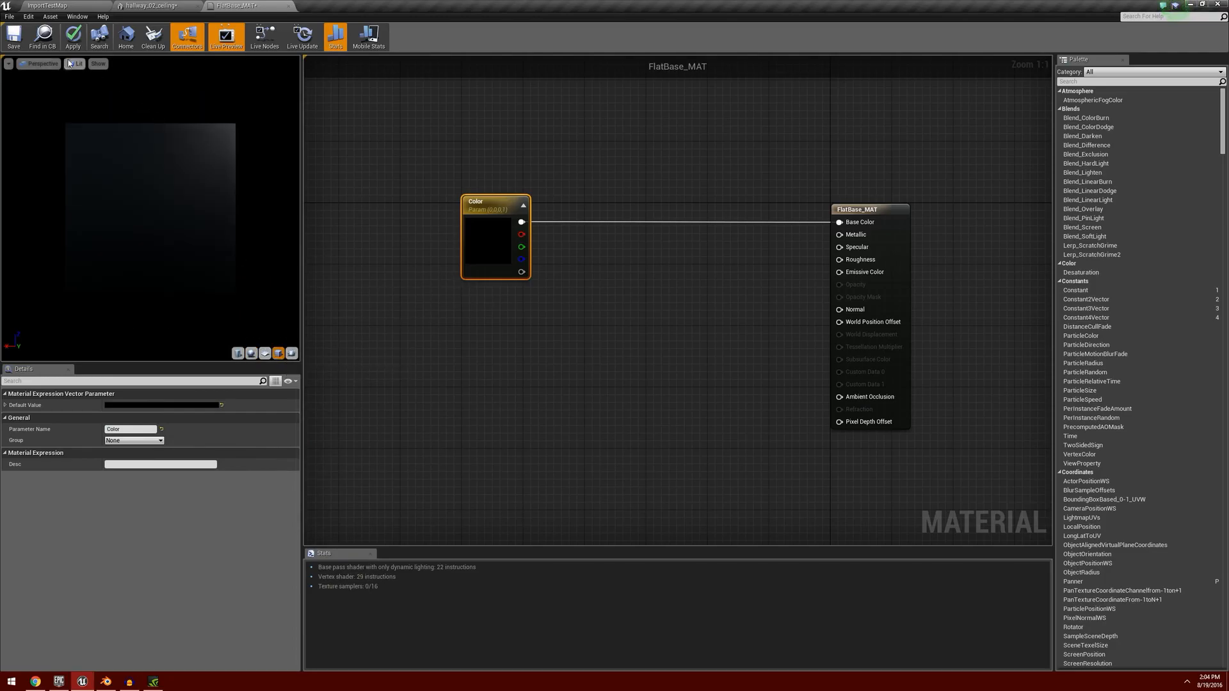
left_click(179, 406)
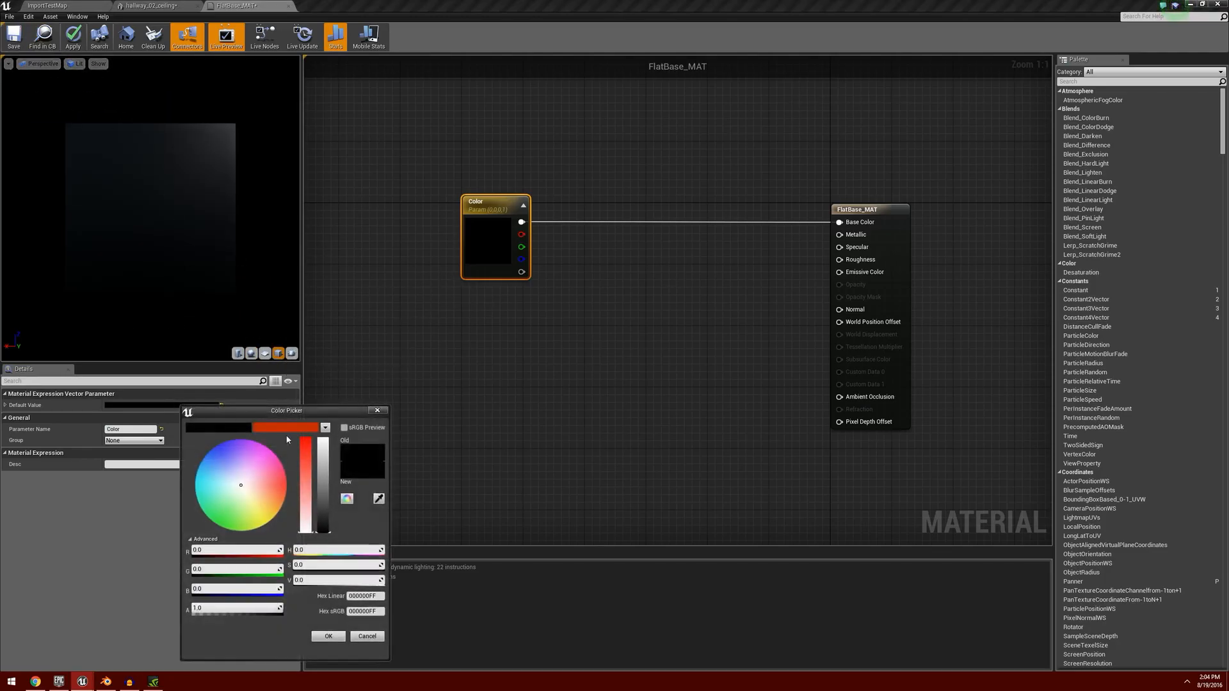
left_click(263, 516)
left_click(328, 637)
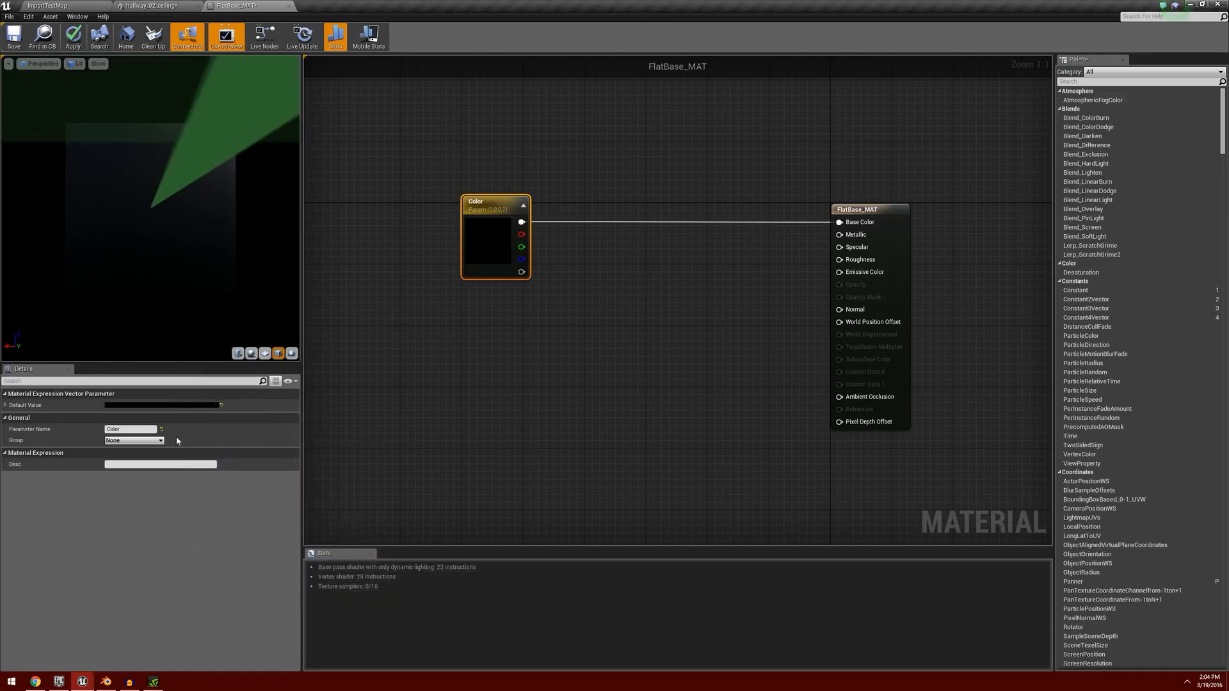
left_click(166, 405)
left_click(261, 514)
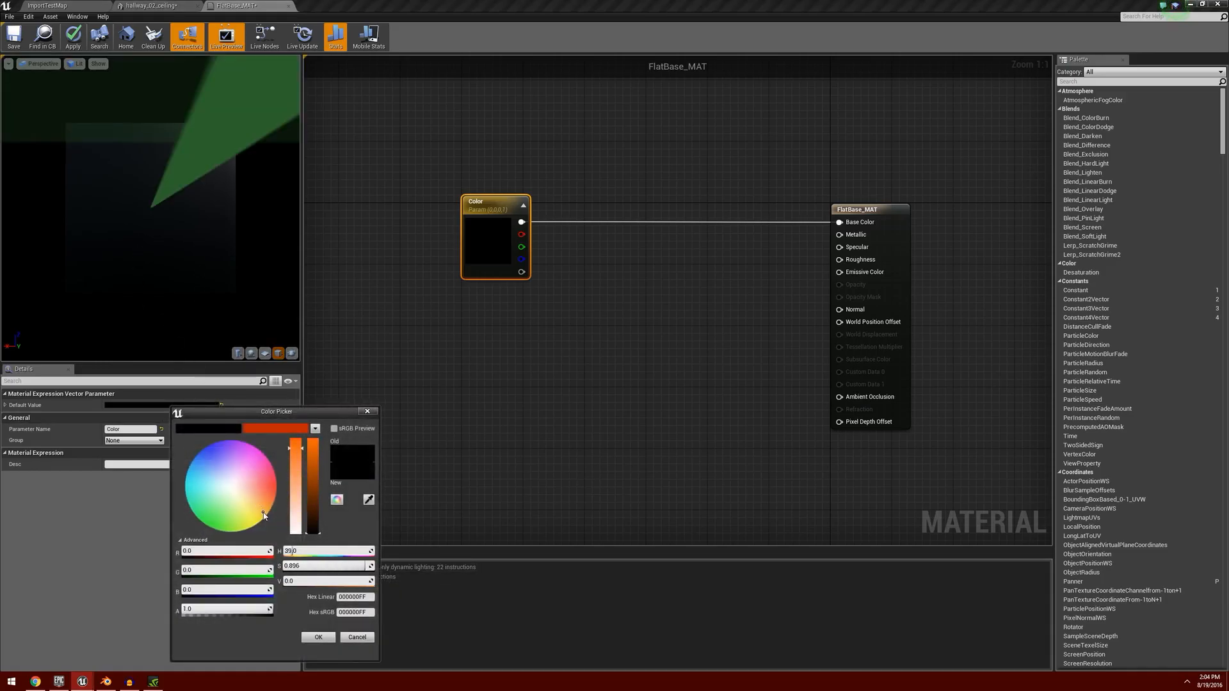
left_click_drag(259, 512, 247, 496)
left_click_drag(312, 522, 314, 462)
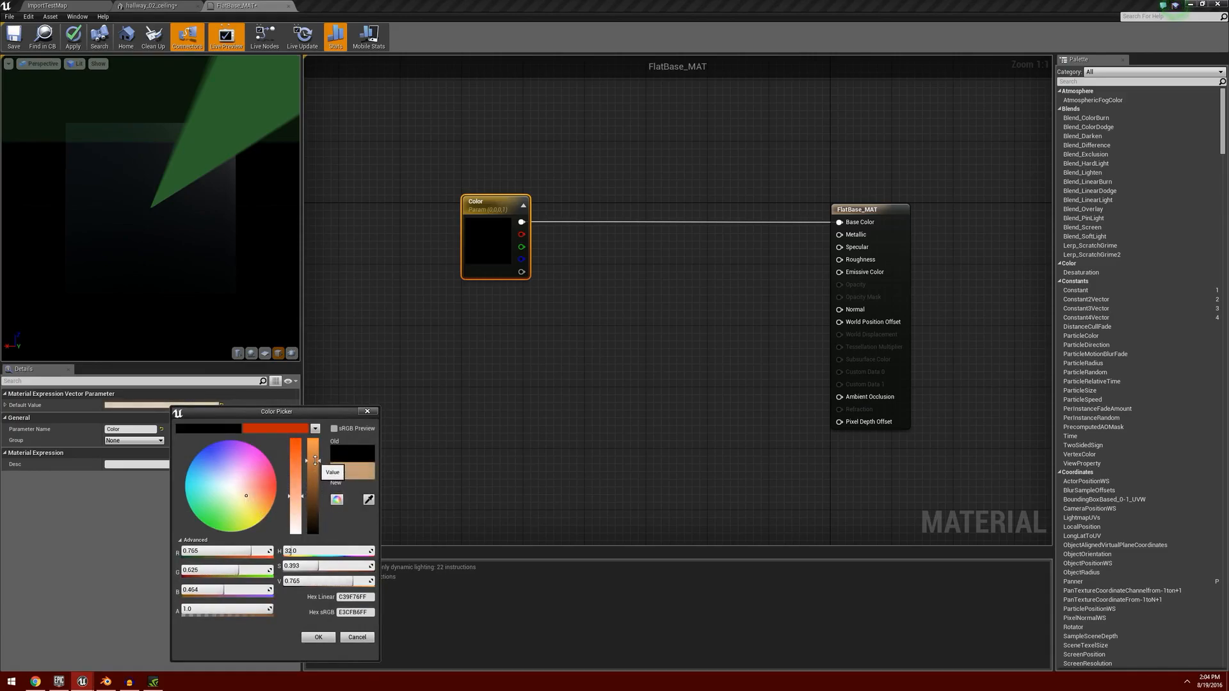
left_click(318, 637)
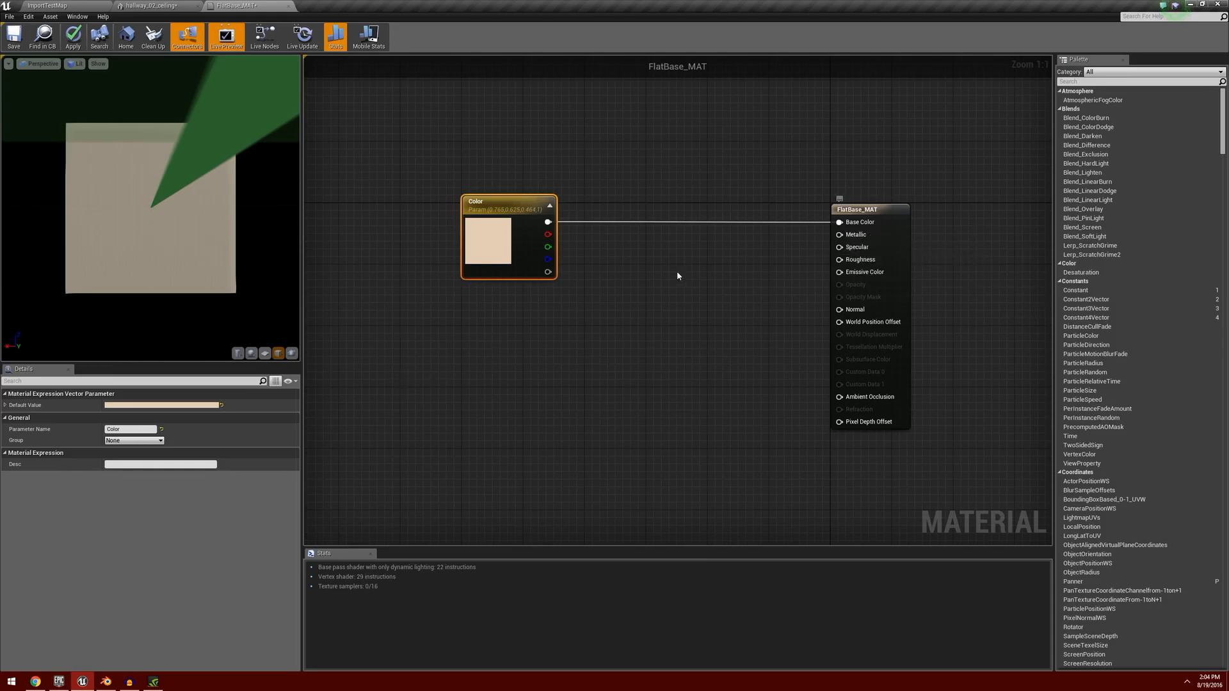
Step: Add three Constant nodes stacked vertically between the Color parameter and the material node
right_click_drag(681, 307, 557, 317)
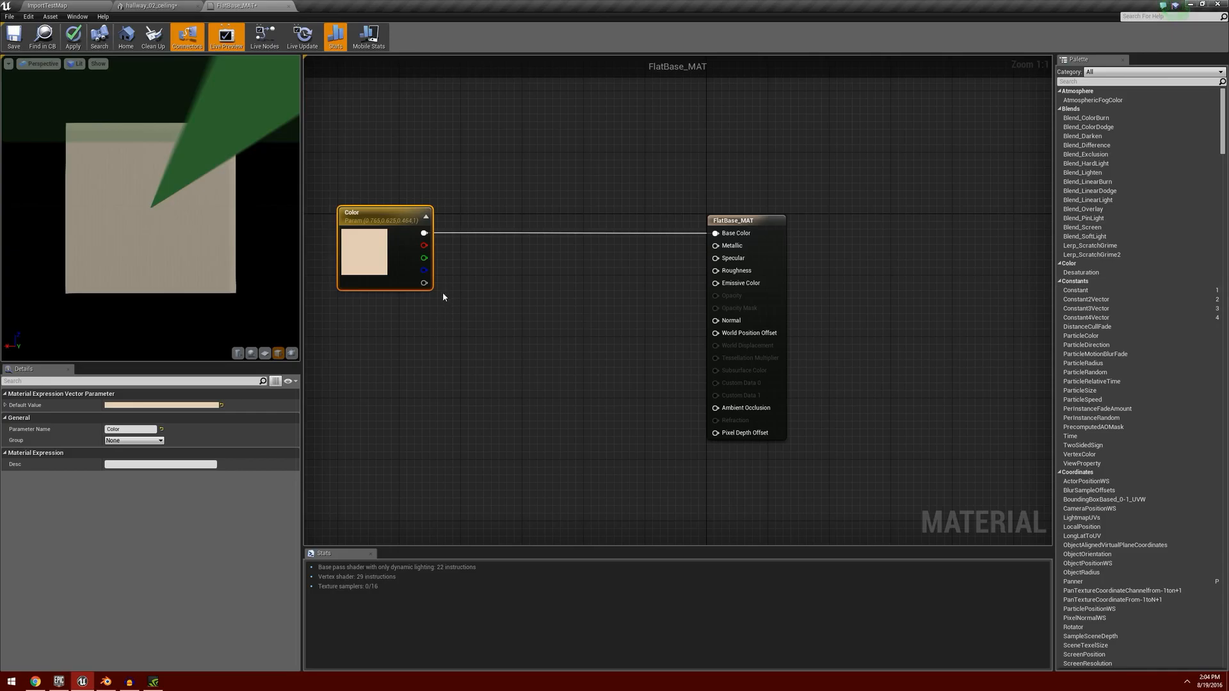
left_click(554, 265)
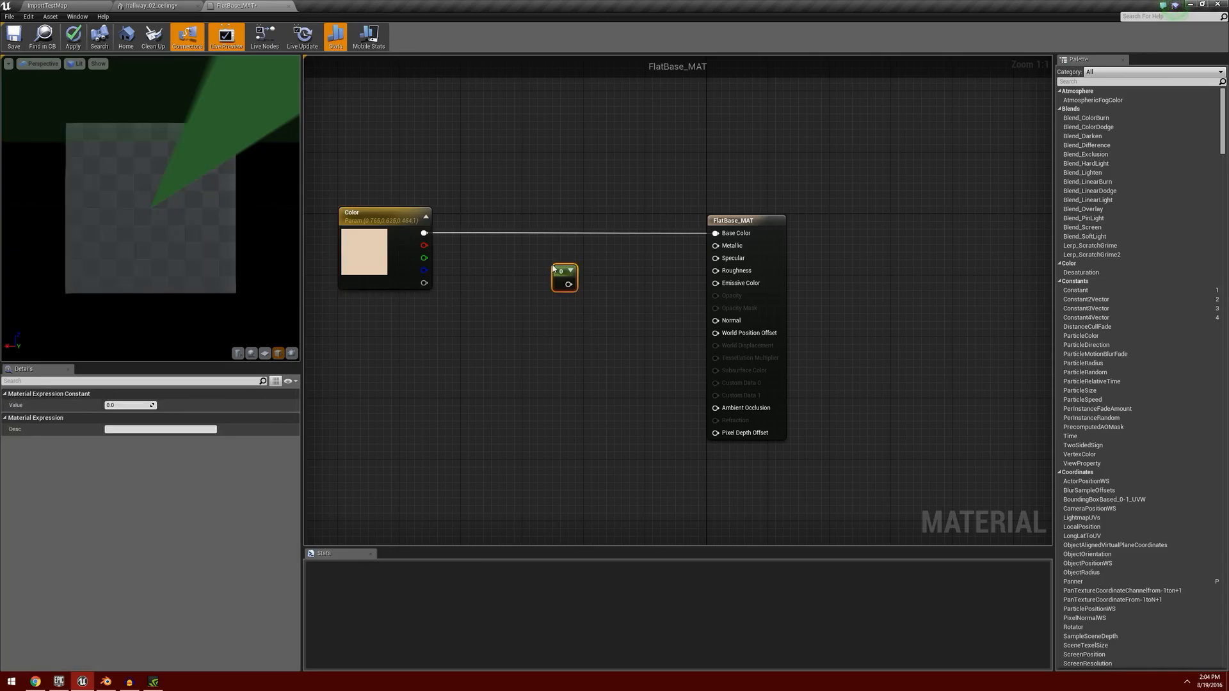
left_click(555, 310)
left_click(559, 352)
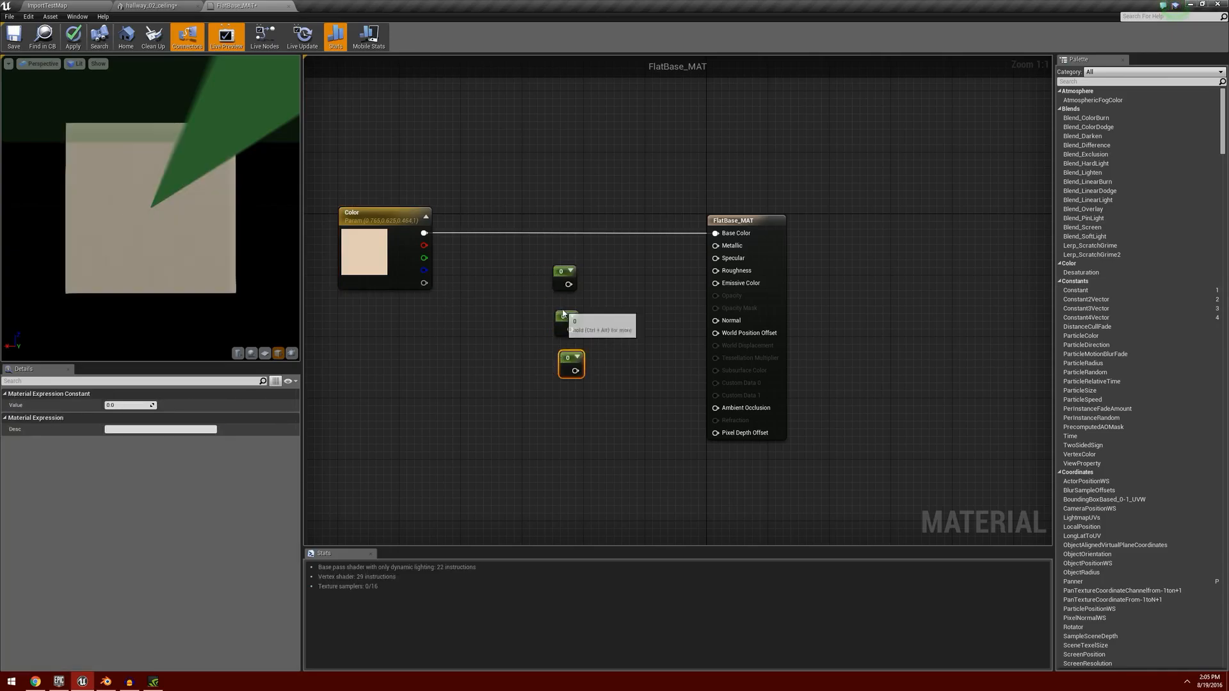
left_click(561, 316)
left_click_drag(573, 356, 567, 350)
Step: Convert the uppermost constant into a scalar parameter named Metallic
left_click(565, 274)
right_click(566, 274)
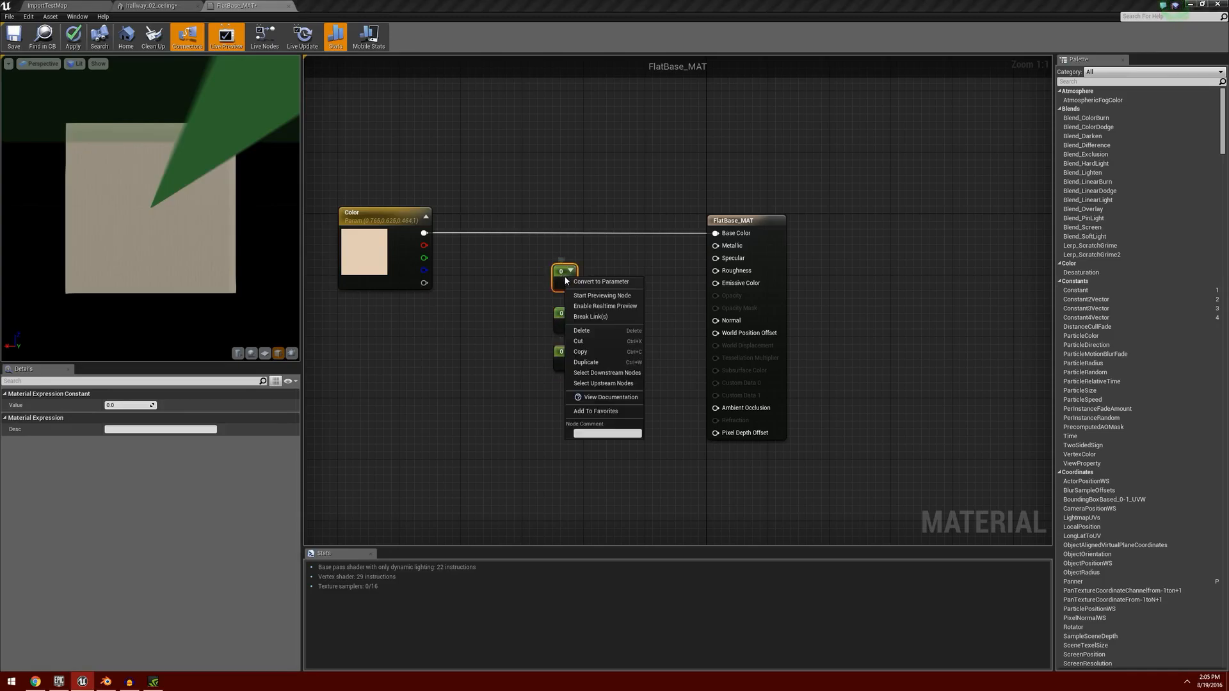
left_click(589, 284)
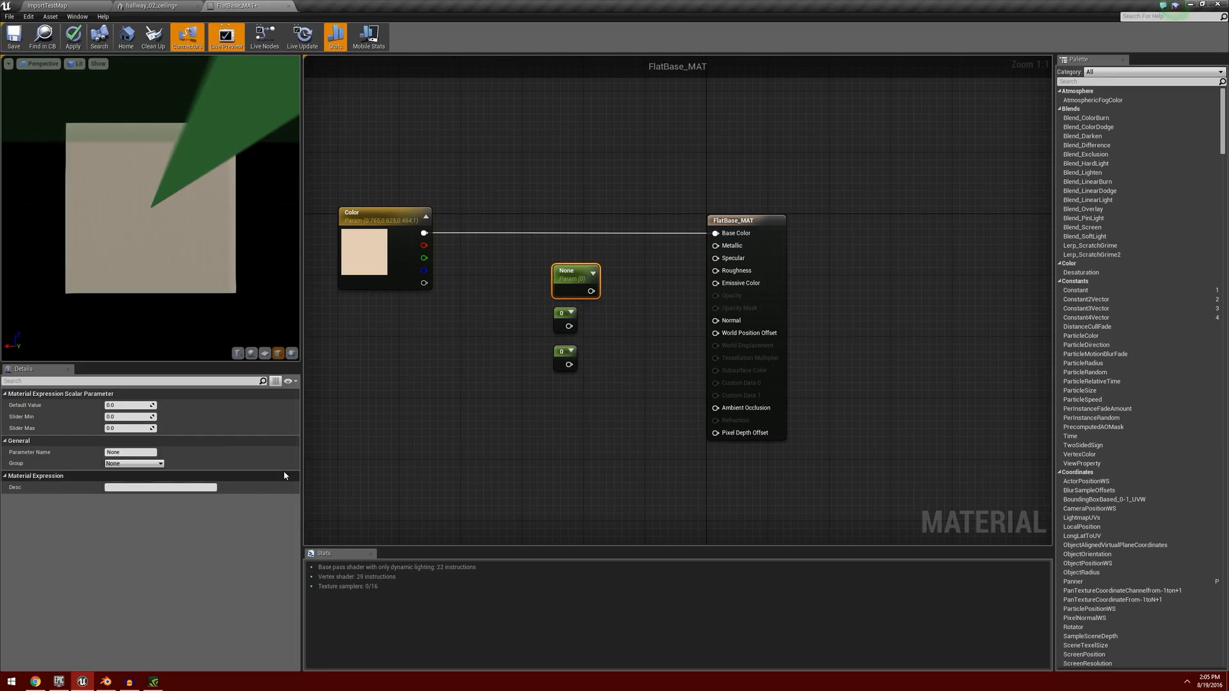
left_click(108, 453)
double_click(129, 453)
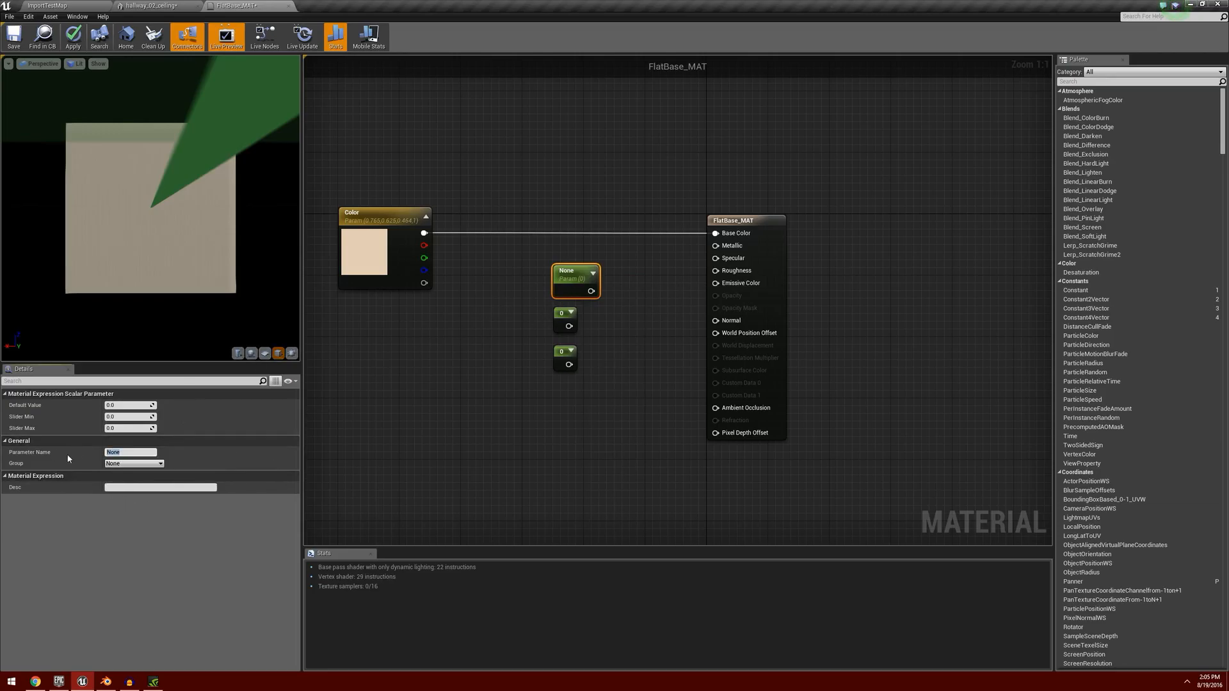
type("Metallic")
key("Return")
Step: Set the Metallic parameter's Slider Max to 1 and connect it to the material's Metallic input
left_click(125, 429)
type("1")
key("Return")
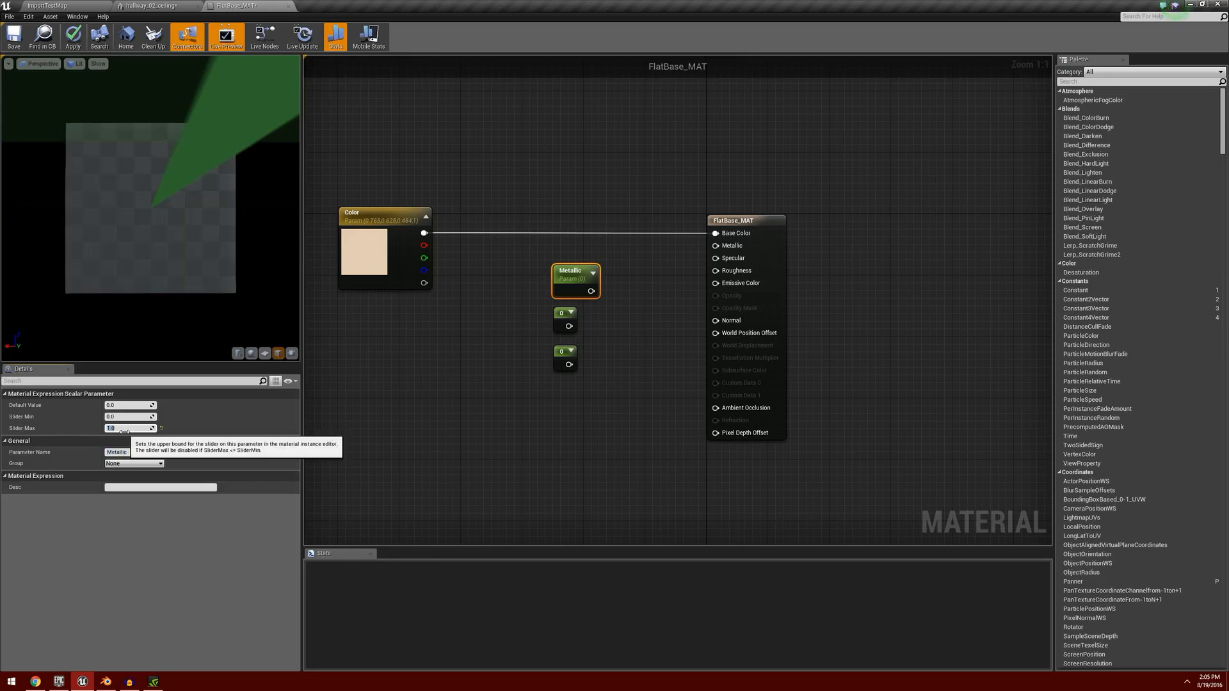
left_click_drag(573, 275, 714, 246)
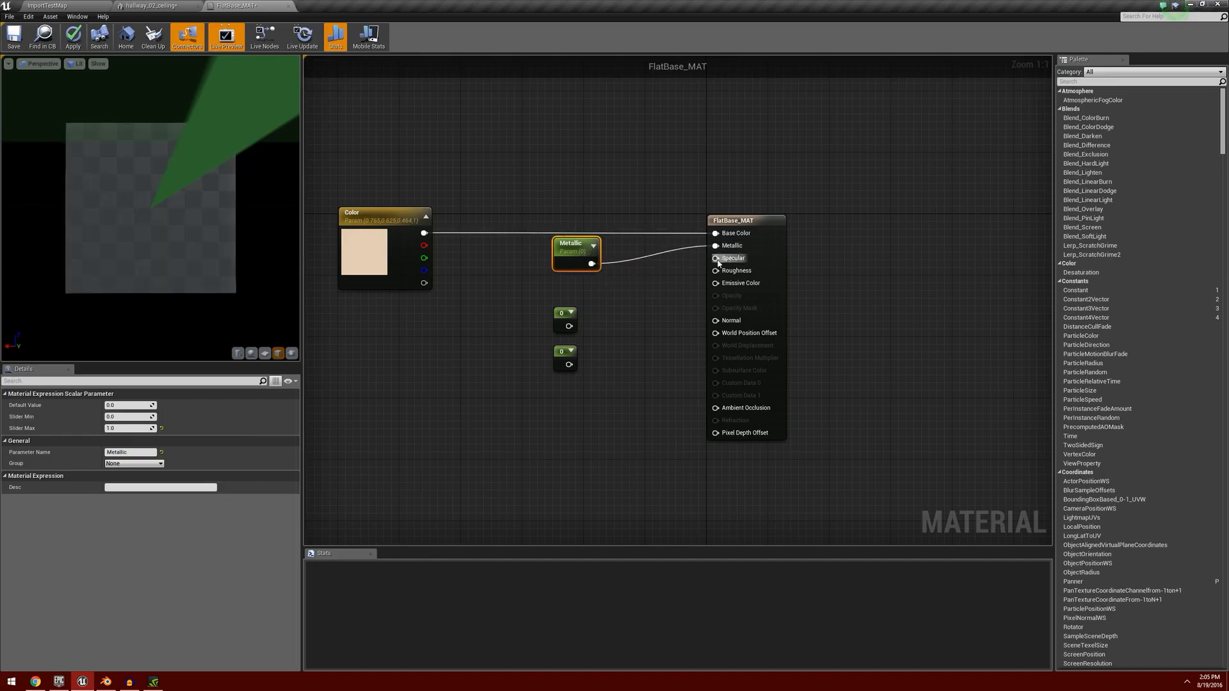
Step: Convert the middle constant into a parameter named Specular with Slider Max 1, and connect it to the Specular input
left_click(567, 317)
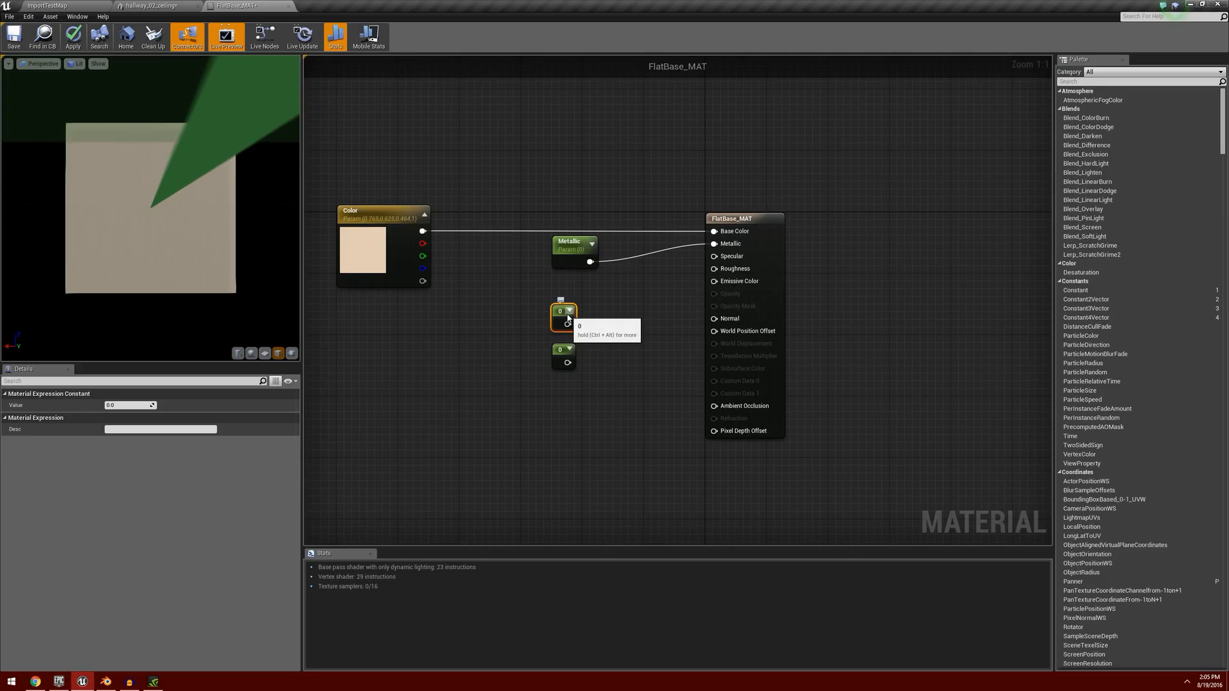
right_click(567, 318)
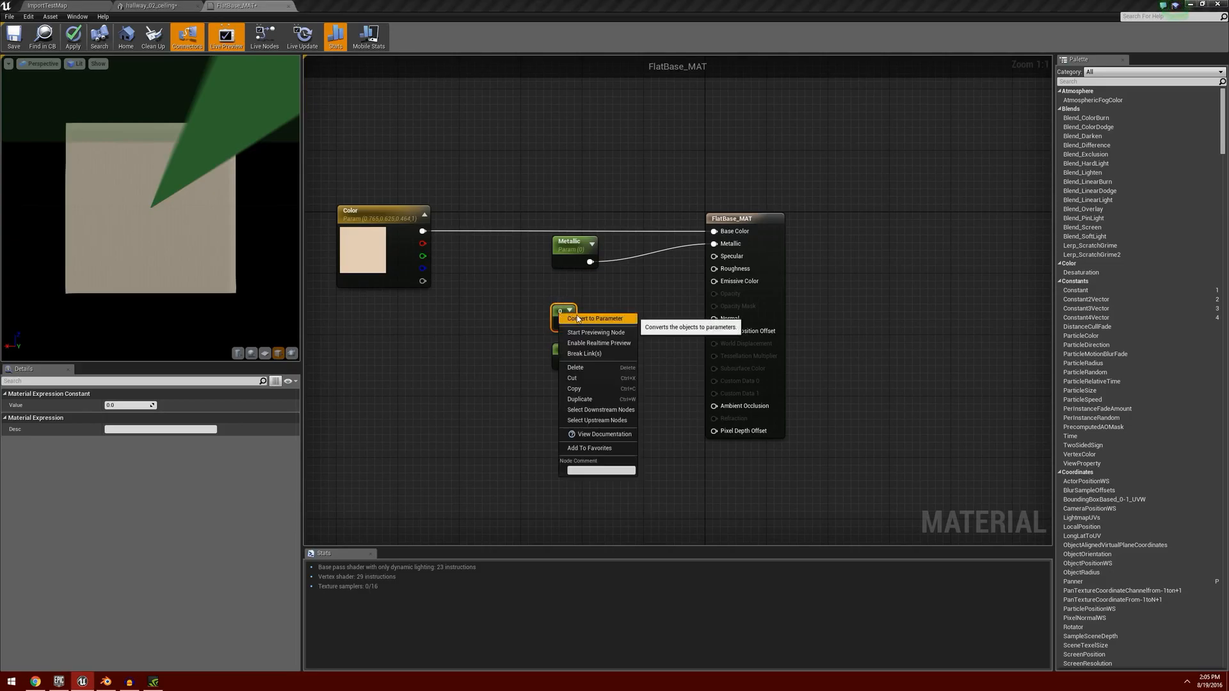
left_click(578, 318)
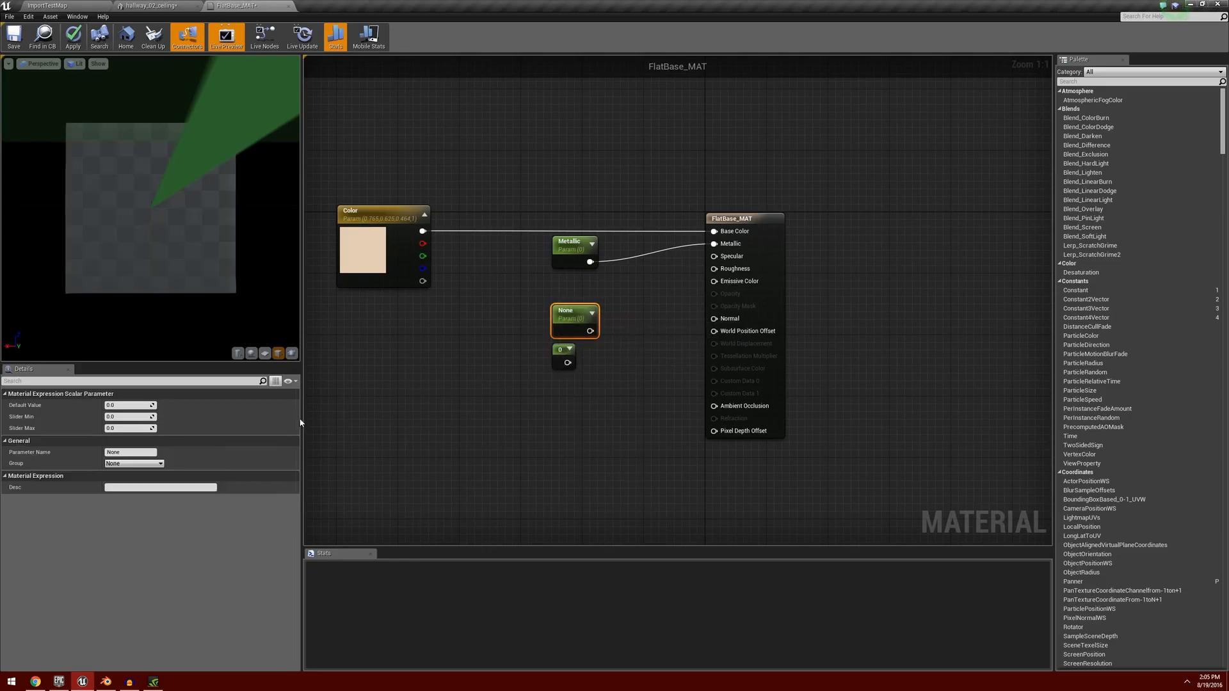
left_click(128, 429)
type("1")
left_click(135, 453)
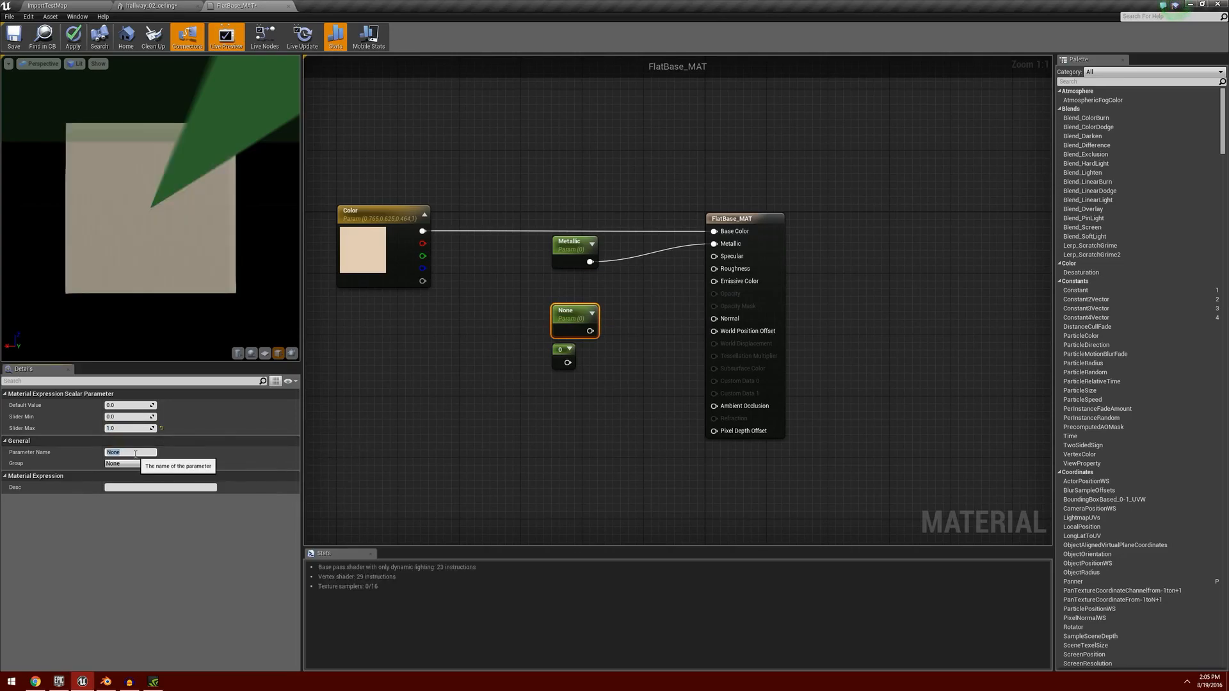
type("Specular")
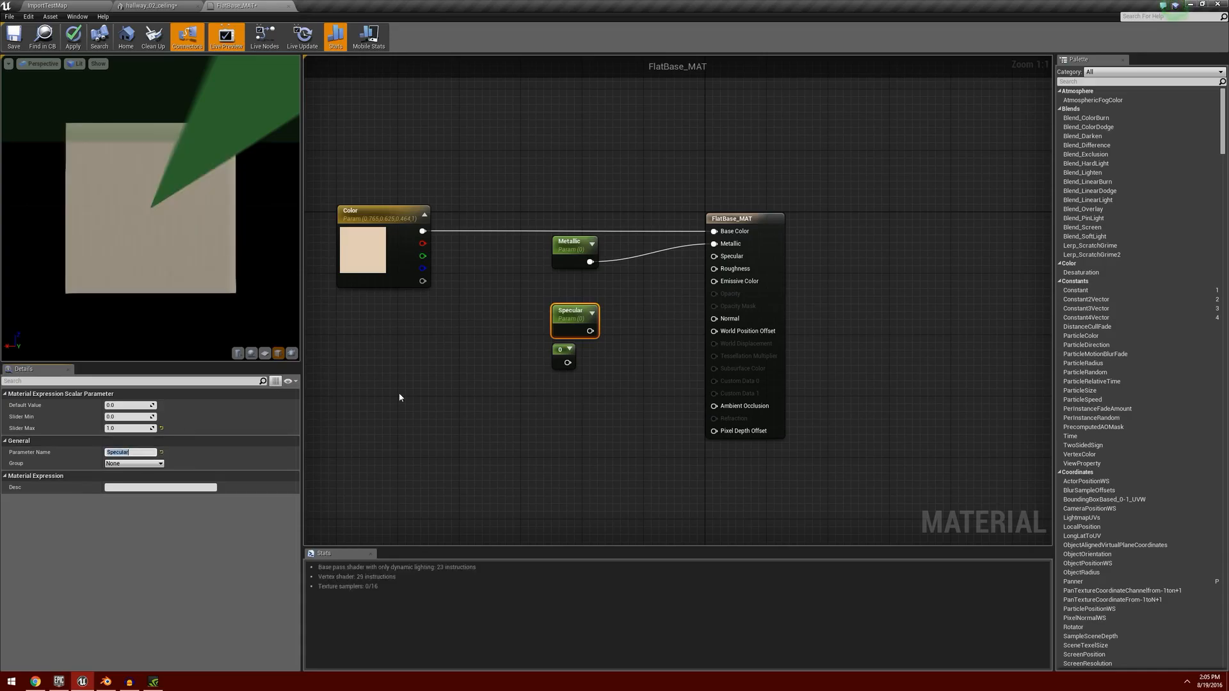
left_click_drag(577, 314, 713, 256)
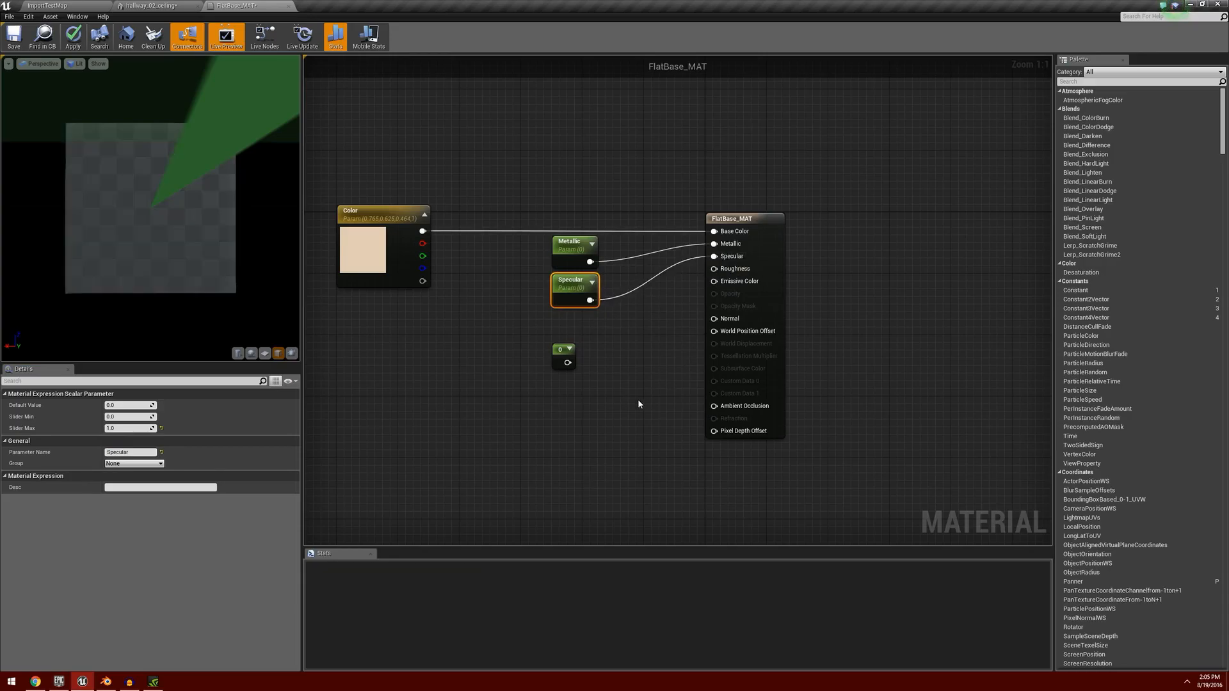
Step: Convert the last constant into a parameter named Roughness with Slider Max 1, and connect it to the Roughness input
left_click_drag(566, 356, 573, 332)
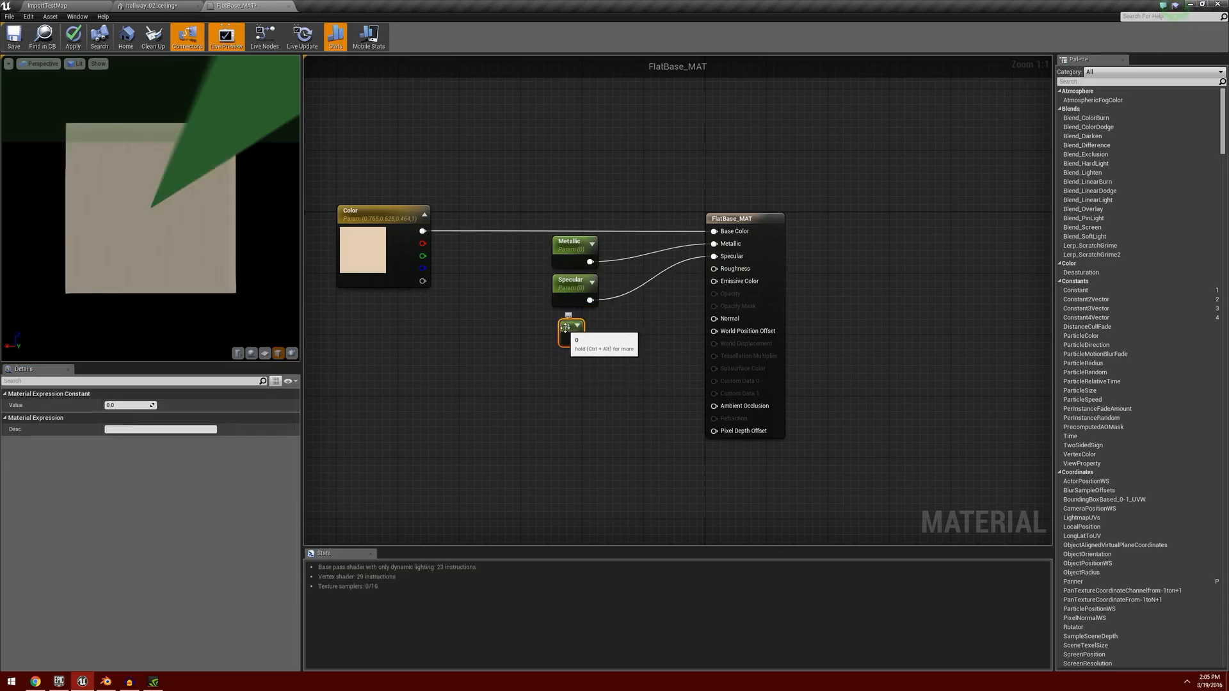
right_click(570, 327)
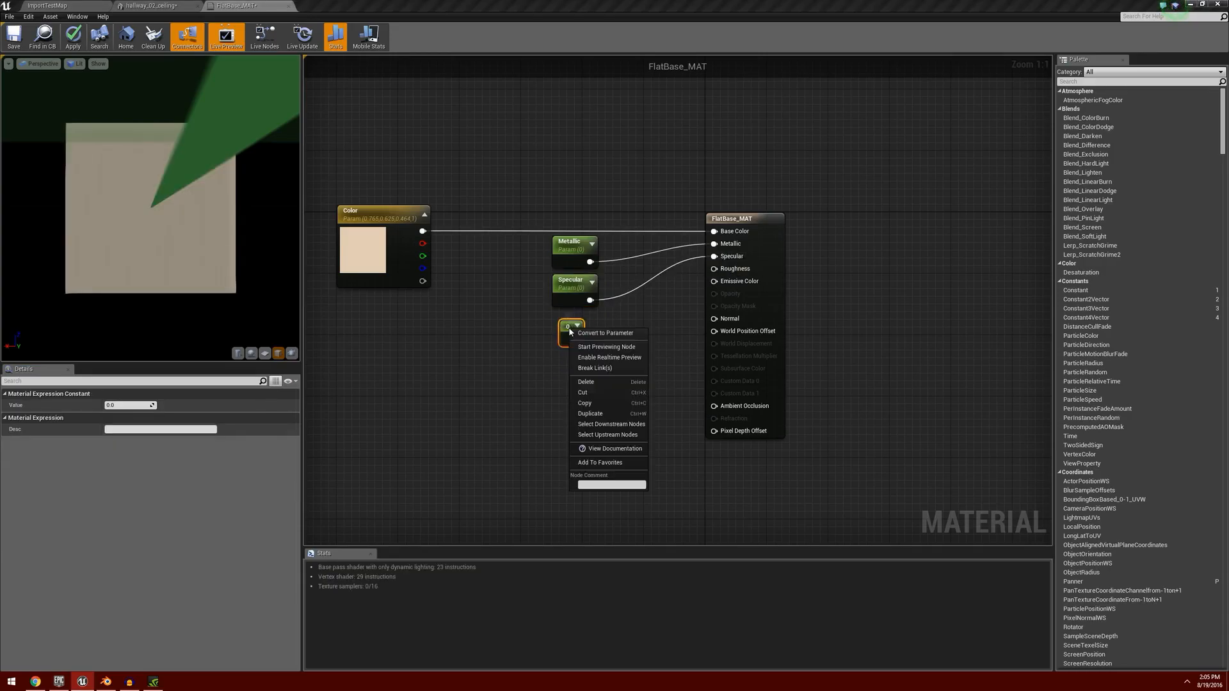
left_click(604, 333)
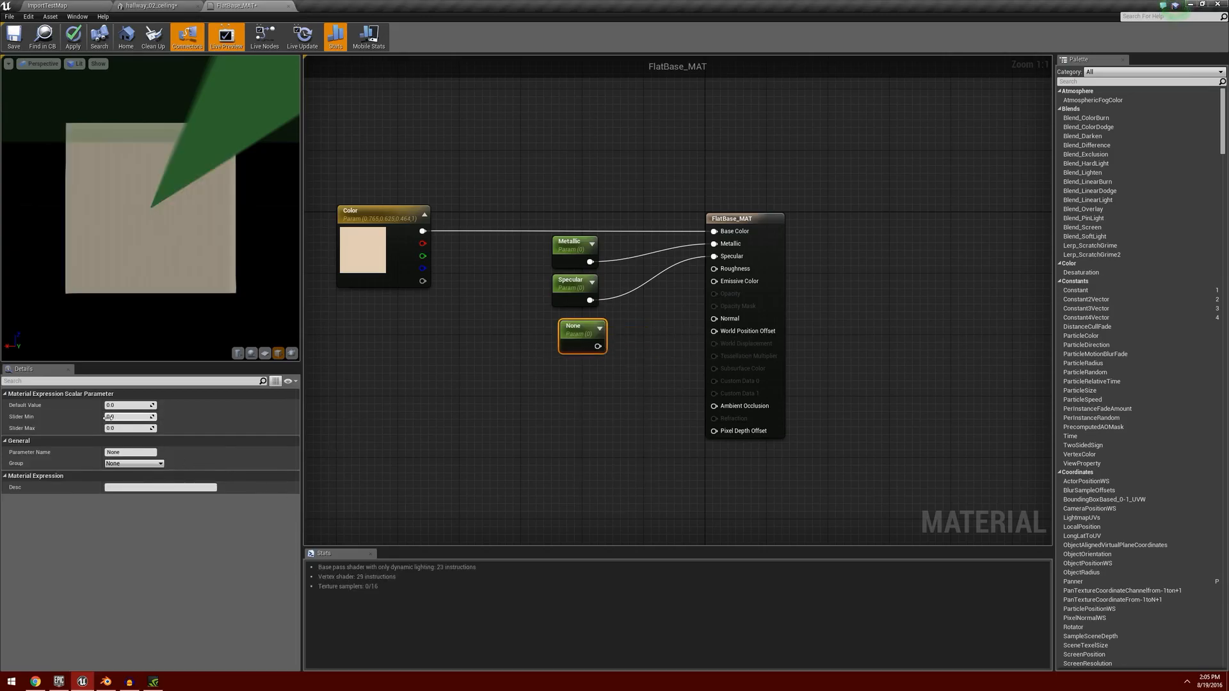
left_click(125, 417)
key("Tab")
type("1")
left_click(135, 453)
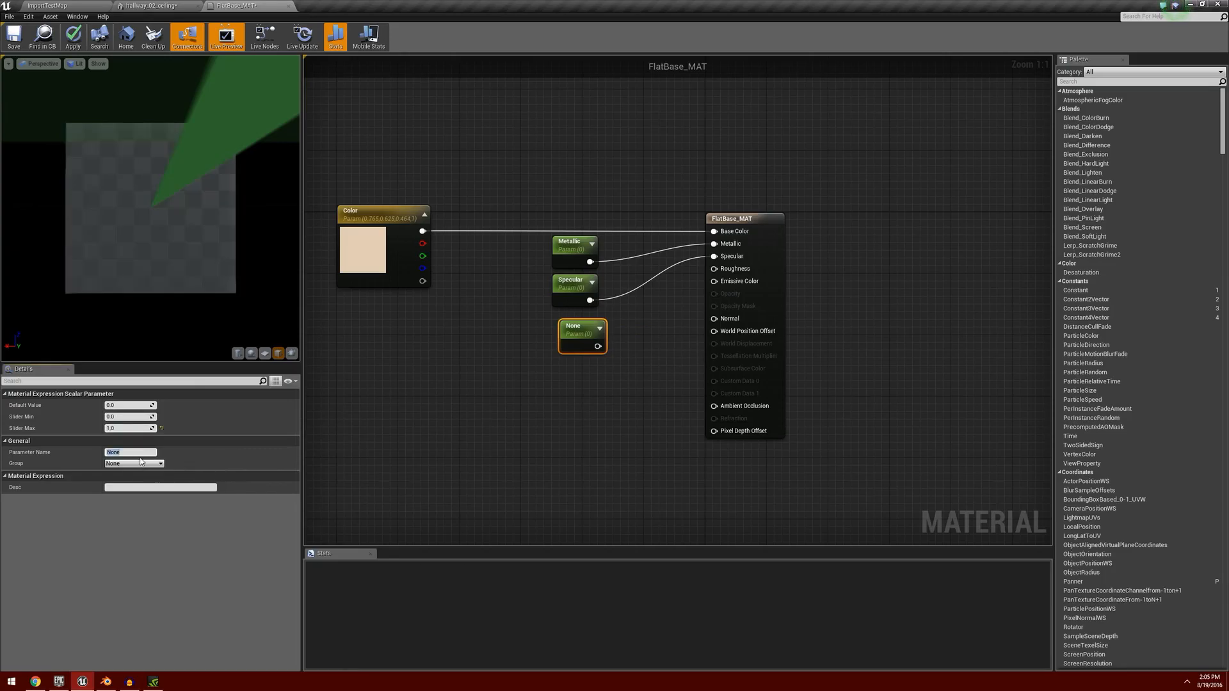
type("Roughness")
key("Return")
left_click_drag(575, 328, 713, 268)
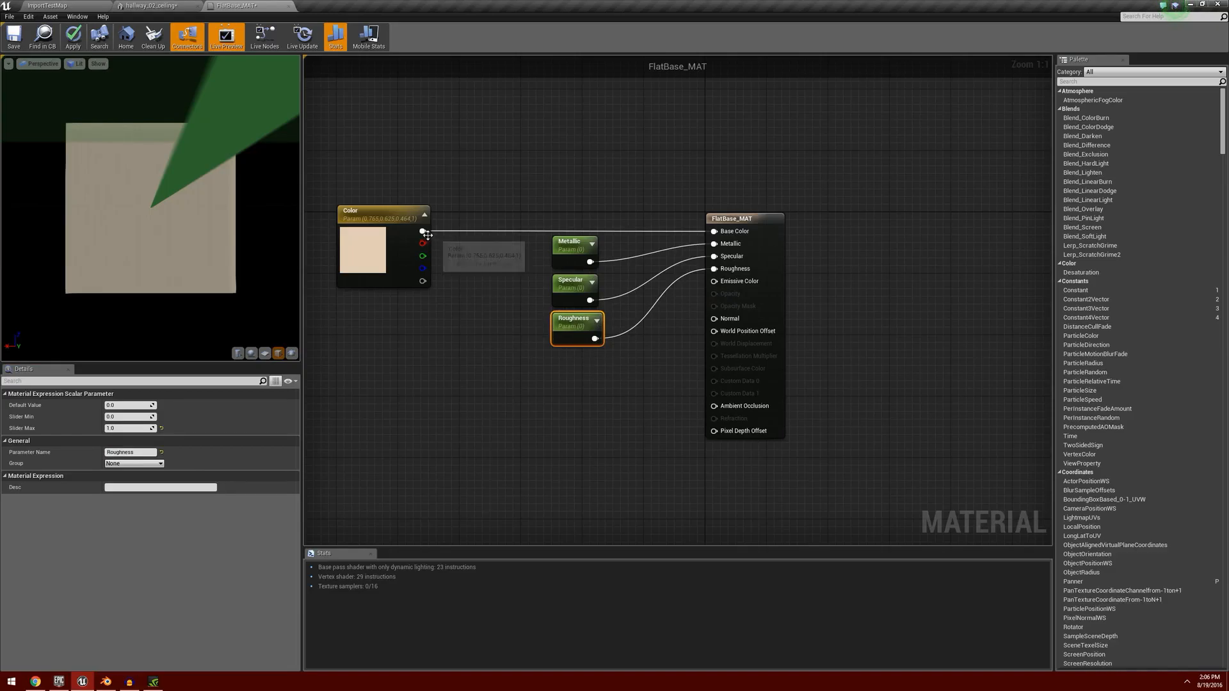
Step: Add a Multiply node fed by the Color parameter below Roughness and connect its output to Emissive Color
left_click_drag(422, 231, 580, 380)
type("mul")
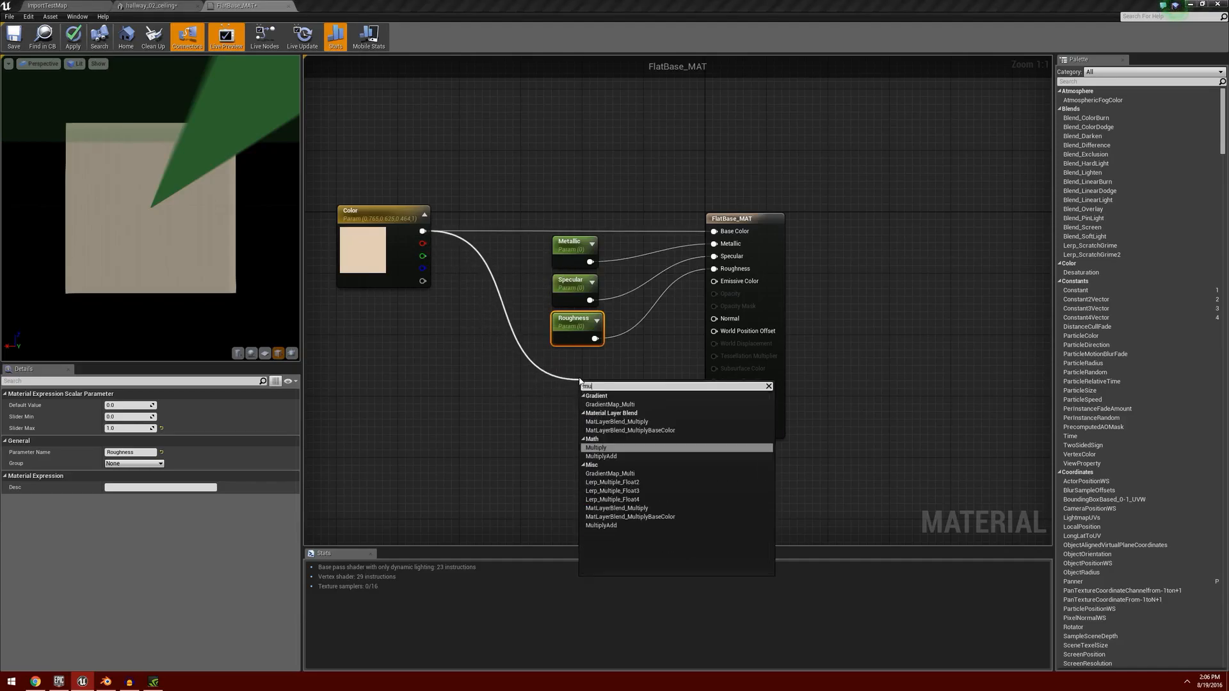
type("tiply")
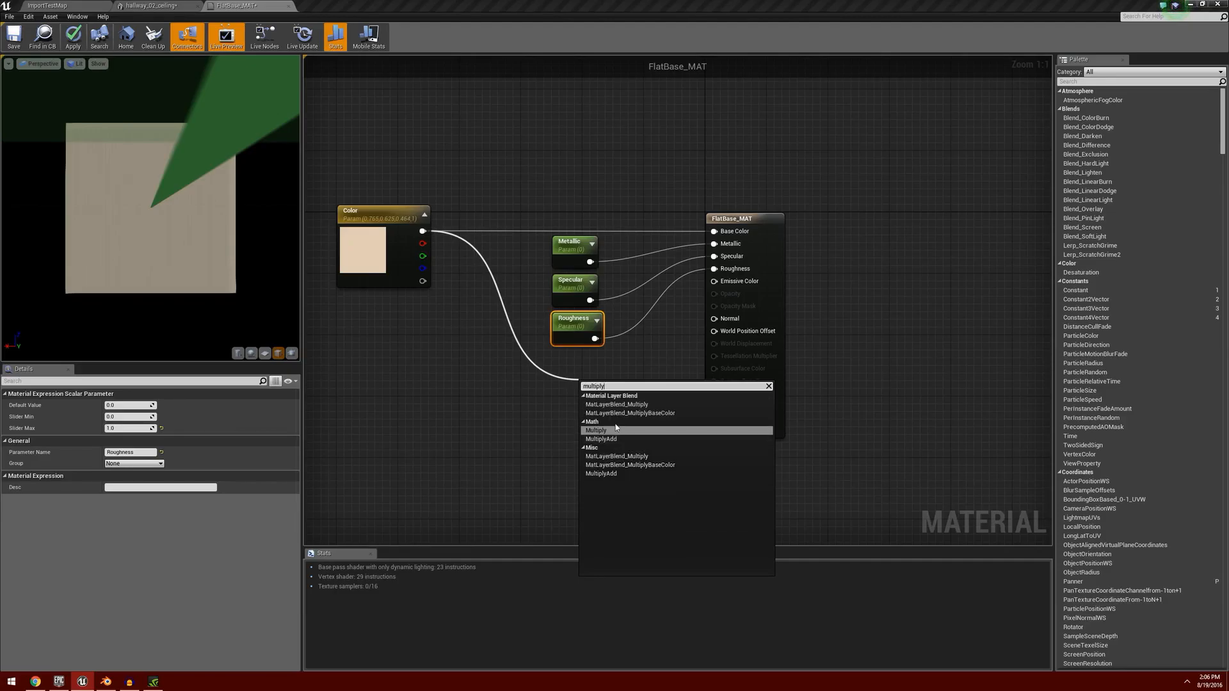
left_click(617, 431)
left_click_drag(605, 382, 719, 282)
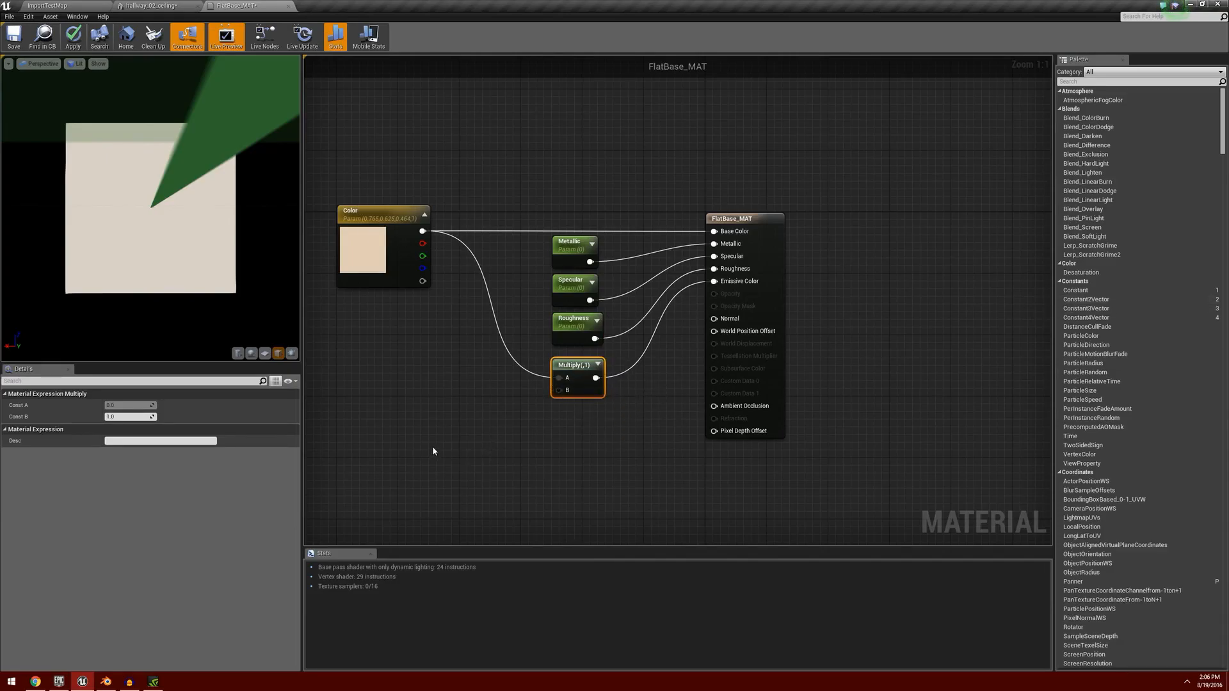
Step: Add a scalar parameter named Emissive to the graph below and before the Multiply node
left_click(474, 379)
left_click_drag(475, 383, 475, 407)
right_click(475, 408)
left_click(505, 424)
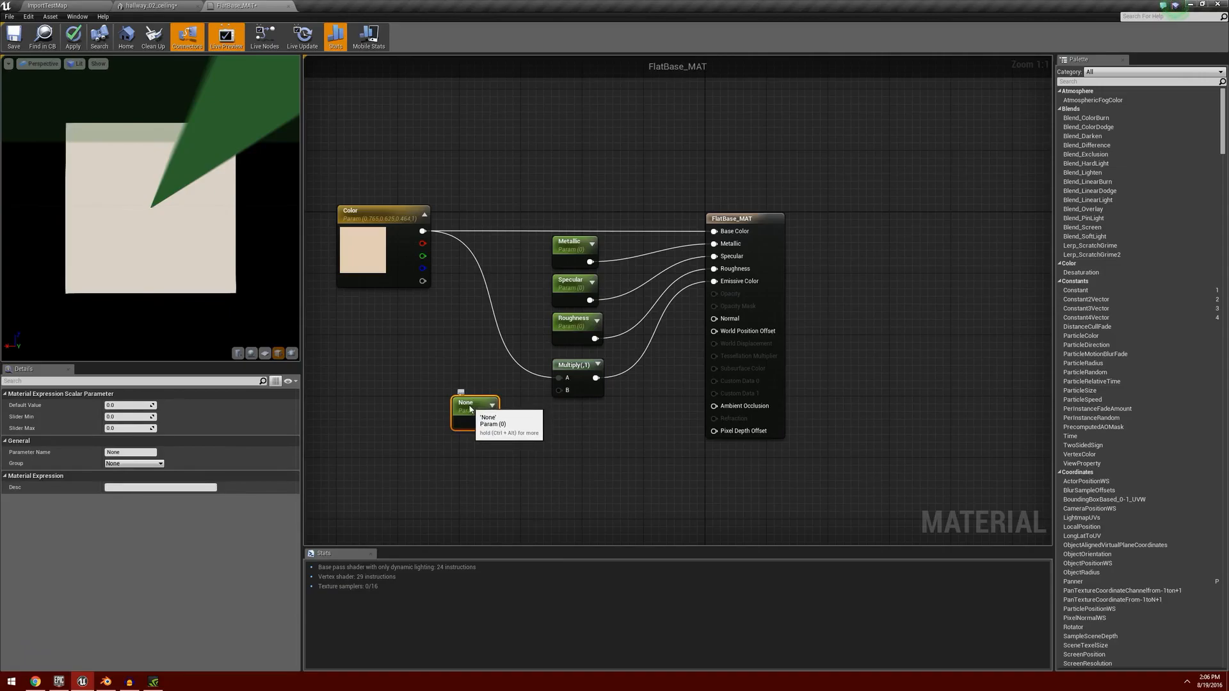
left_click(132, 452)
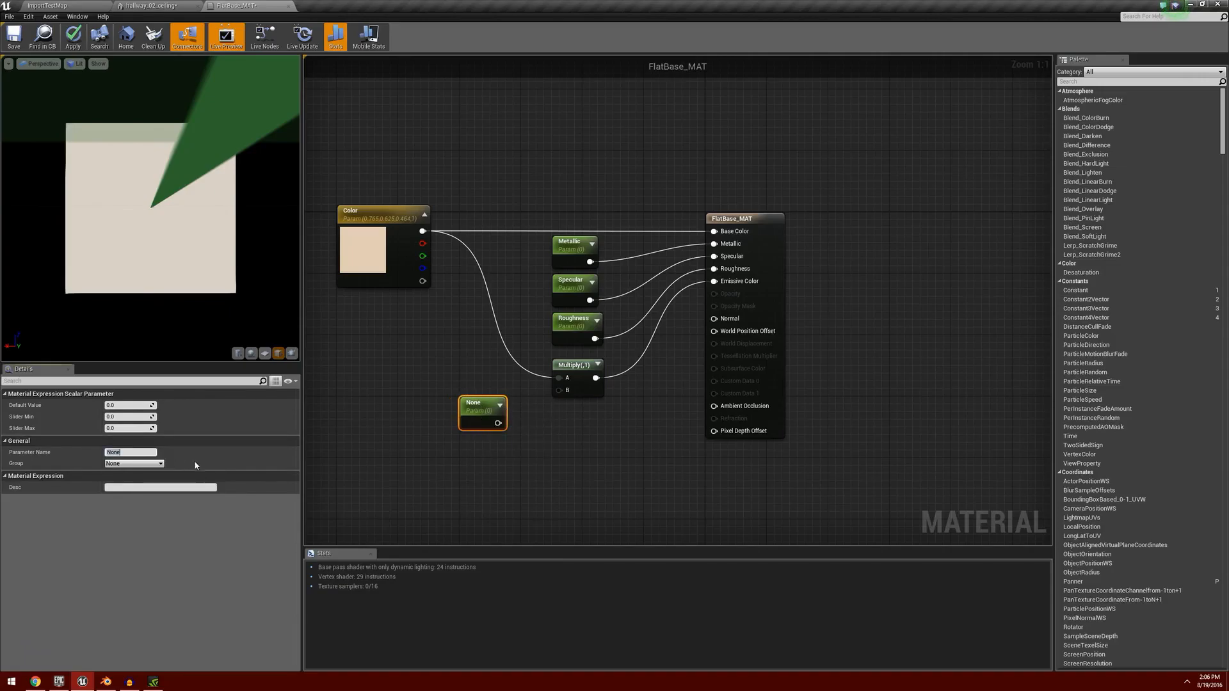
type("Emissive")
key("Return")
Step: Set the Emissive parameter's Slider Max to 10 and connect its output to the Multiply node's B input
left_click(128, 429)
type("10")
key("Return")
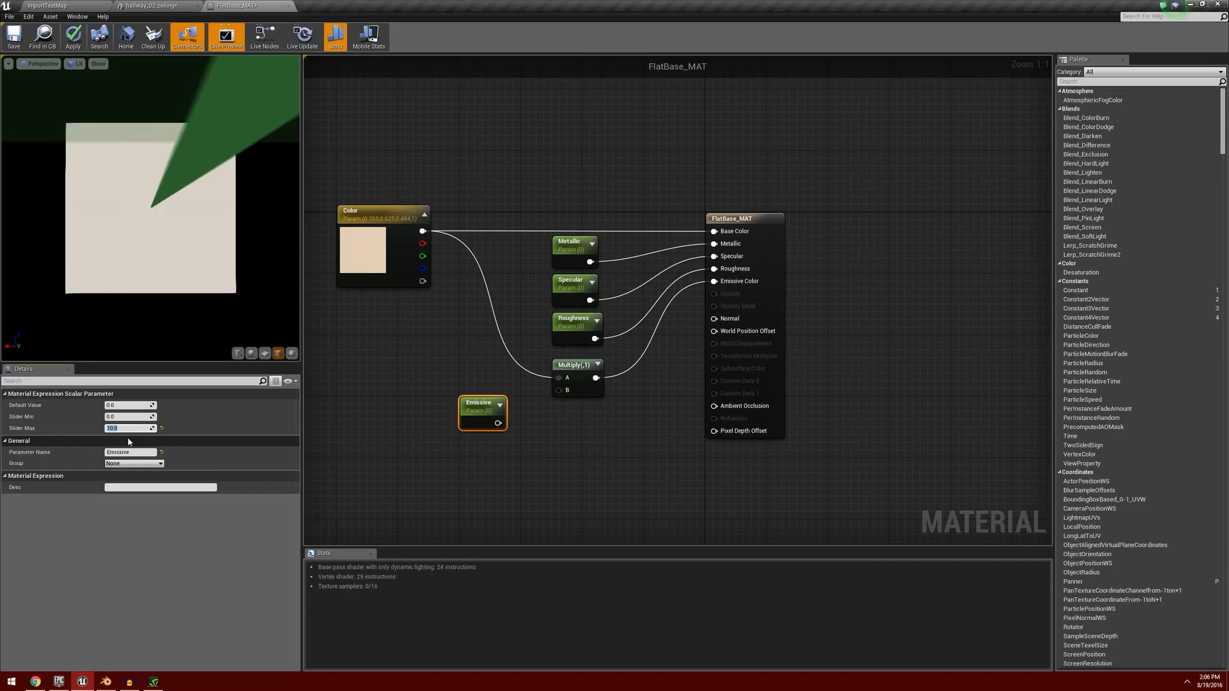
left_click_drag(498, 429, 559, 390)
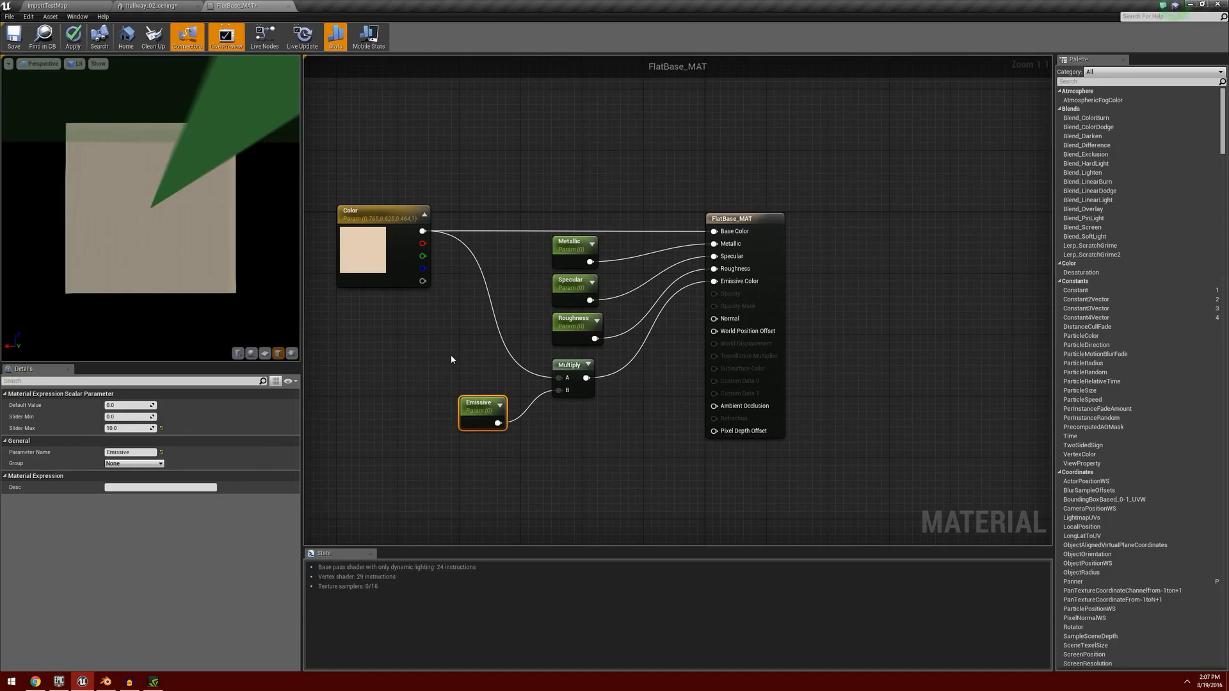
Step: Add a WorldPositionWithScale node in the empty graph area below the Emissive parameter
right_click_drag(665, 448, 685, 366)
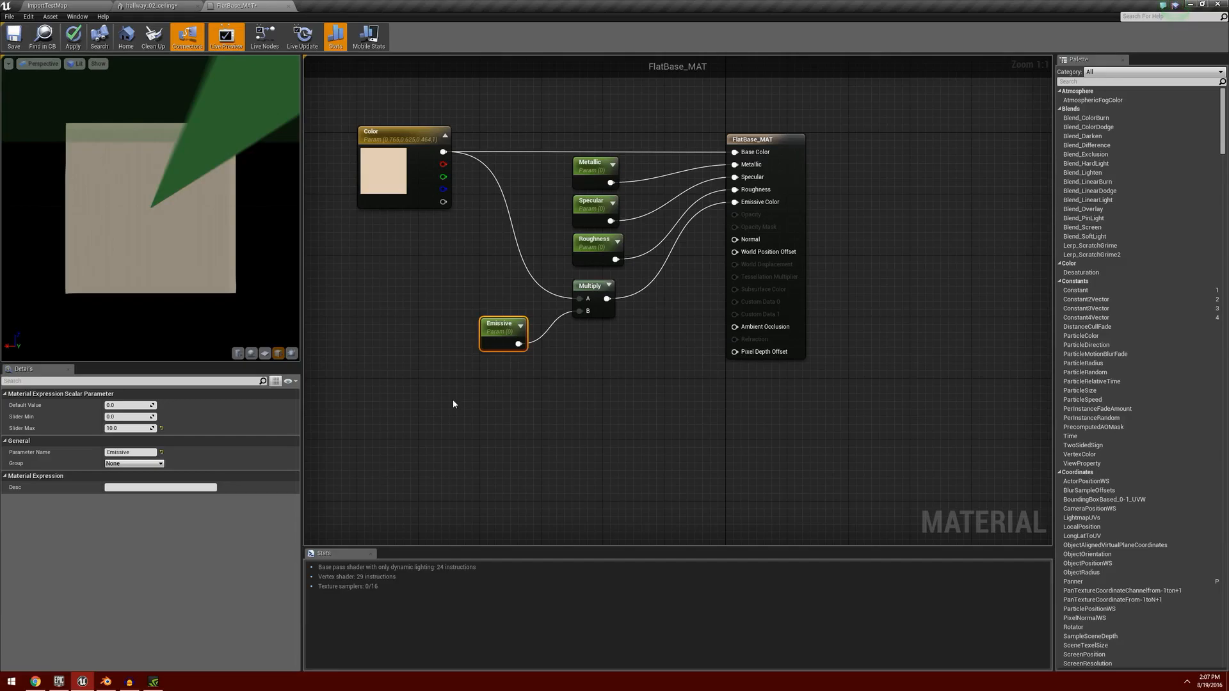
right_click(371, 397)
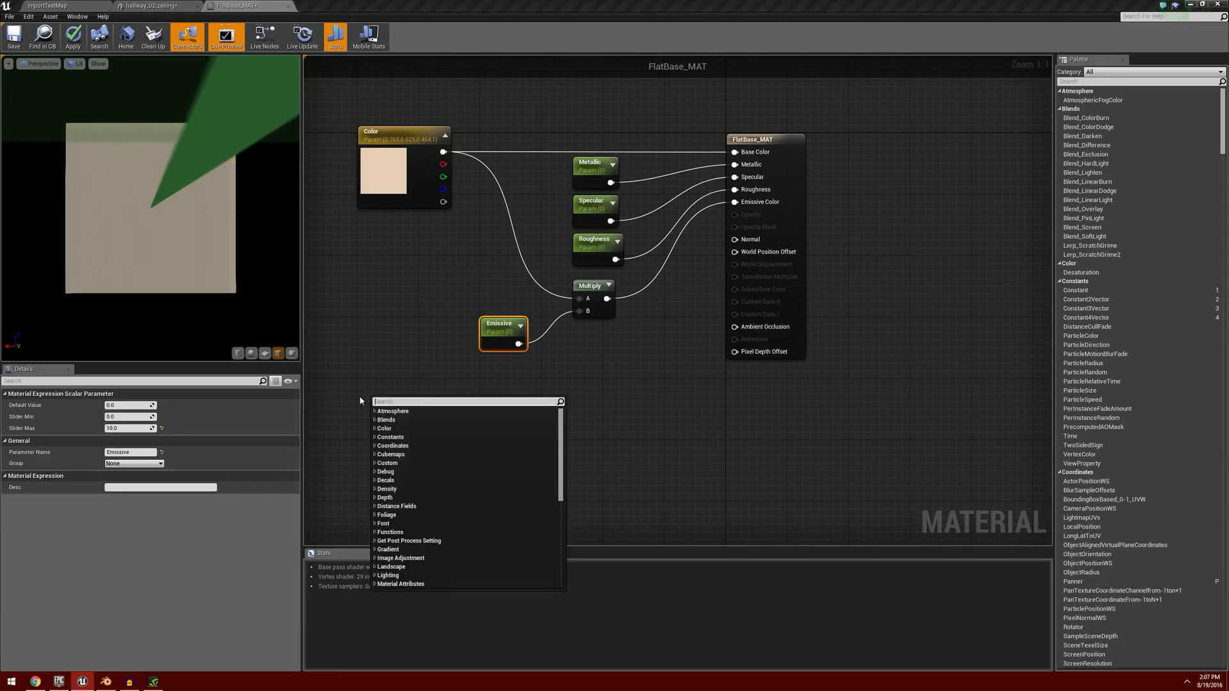
type("world p")
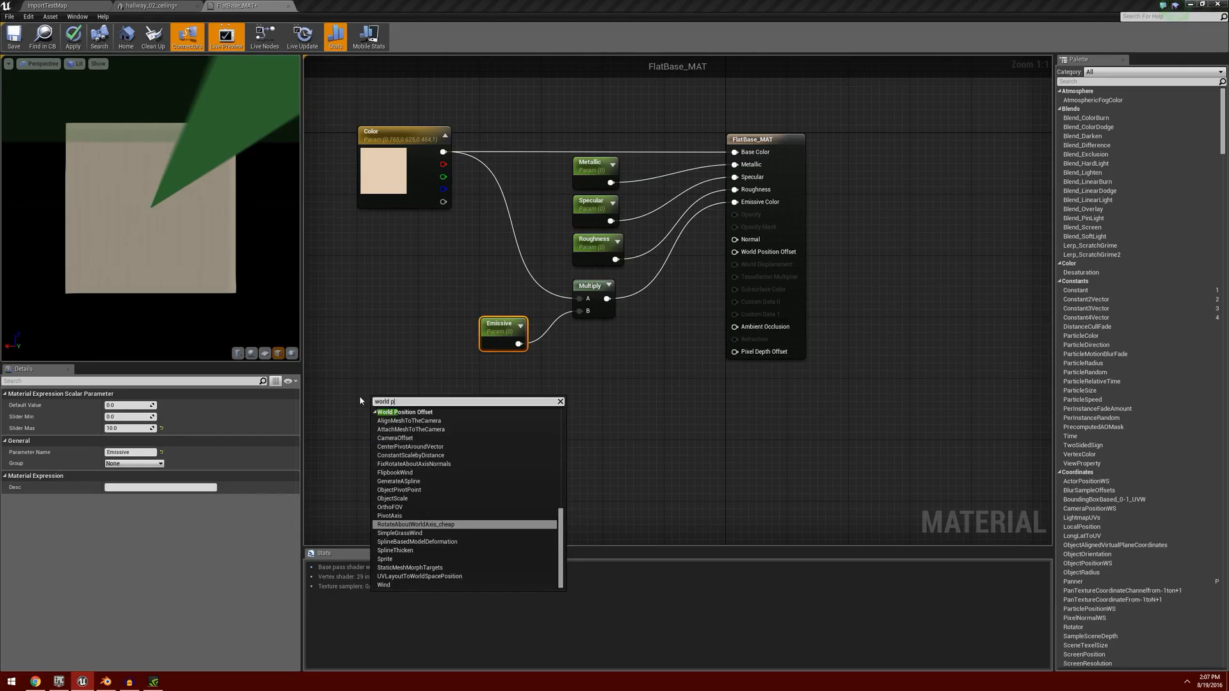
type("osition")
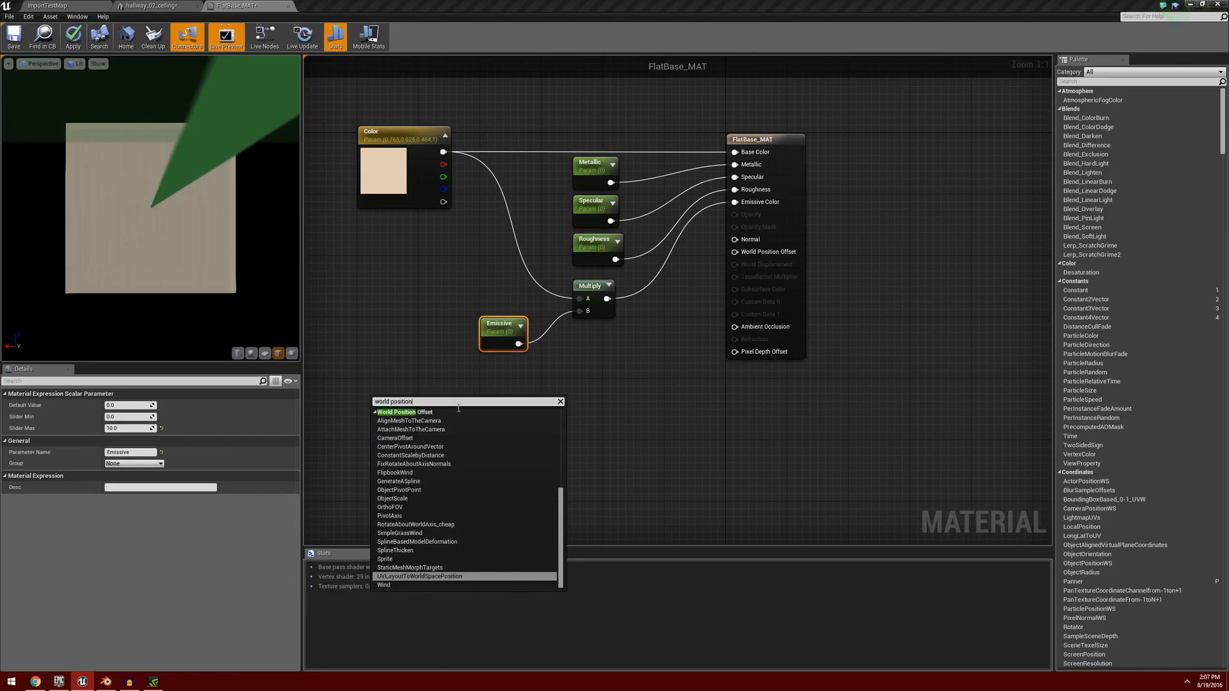
scroll(493, 483, "up", 5)
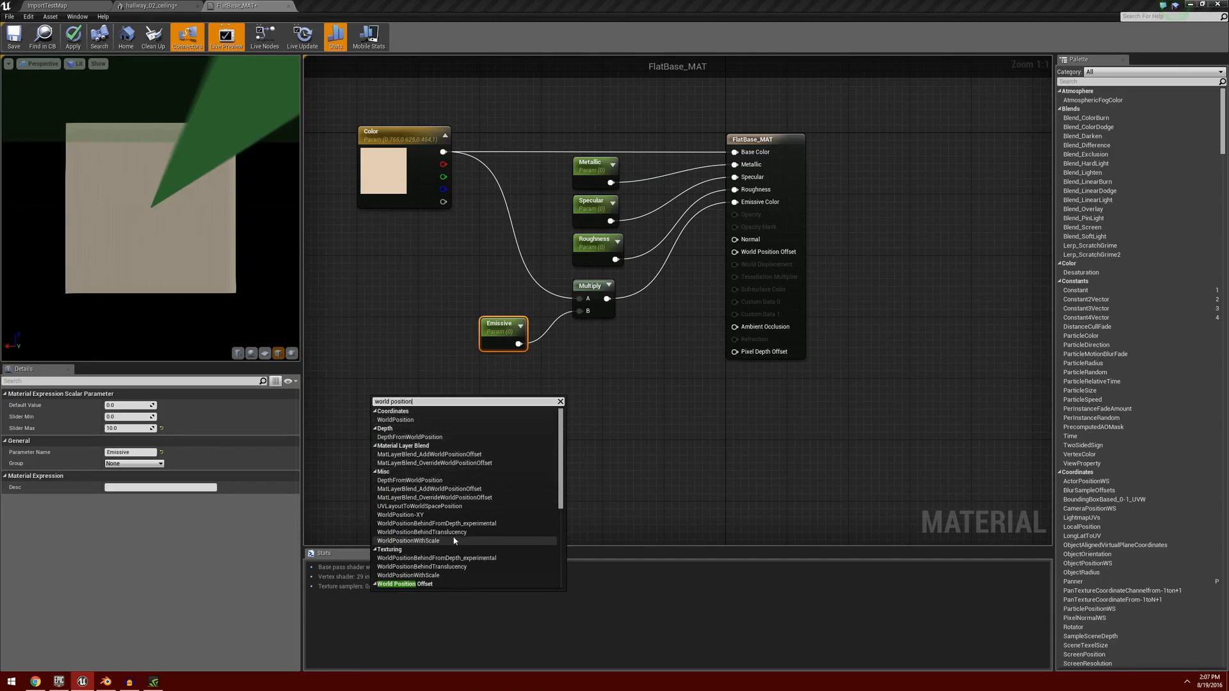
left_click(437, 541)
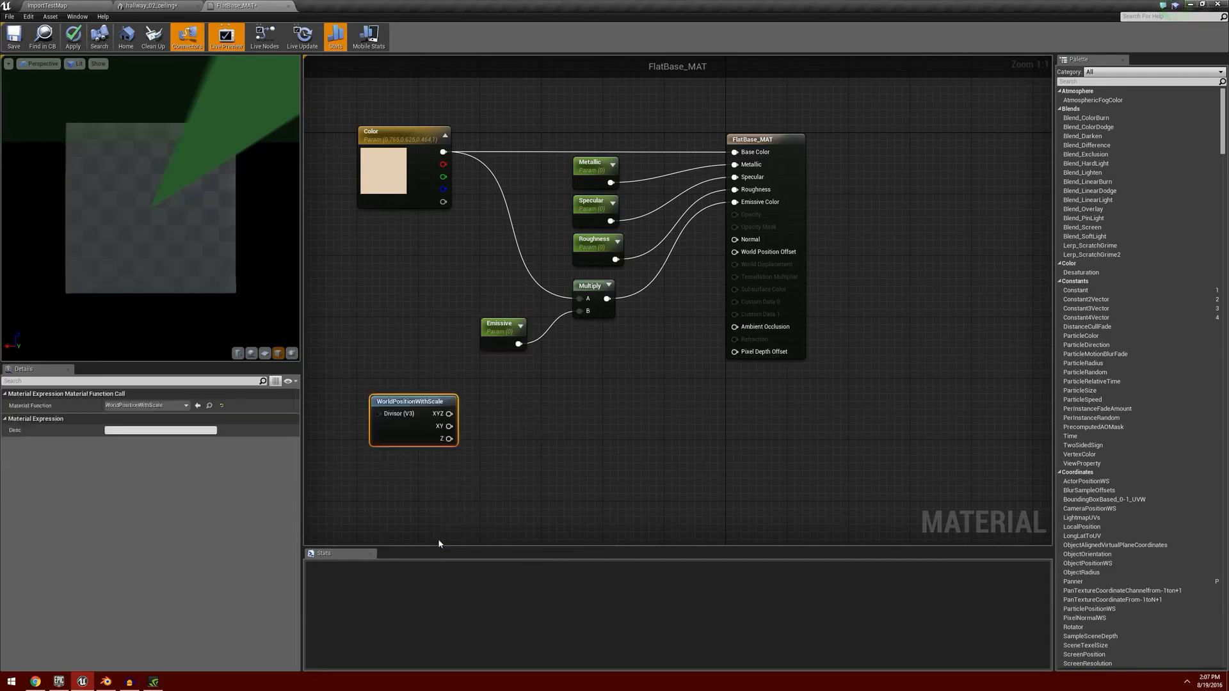
Step: Feed the XYZ output of WorldPositionWithScale into new DDX and DDY nodes stacked beside it
left_click_drag(423, 388, 486, 391)
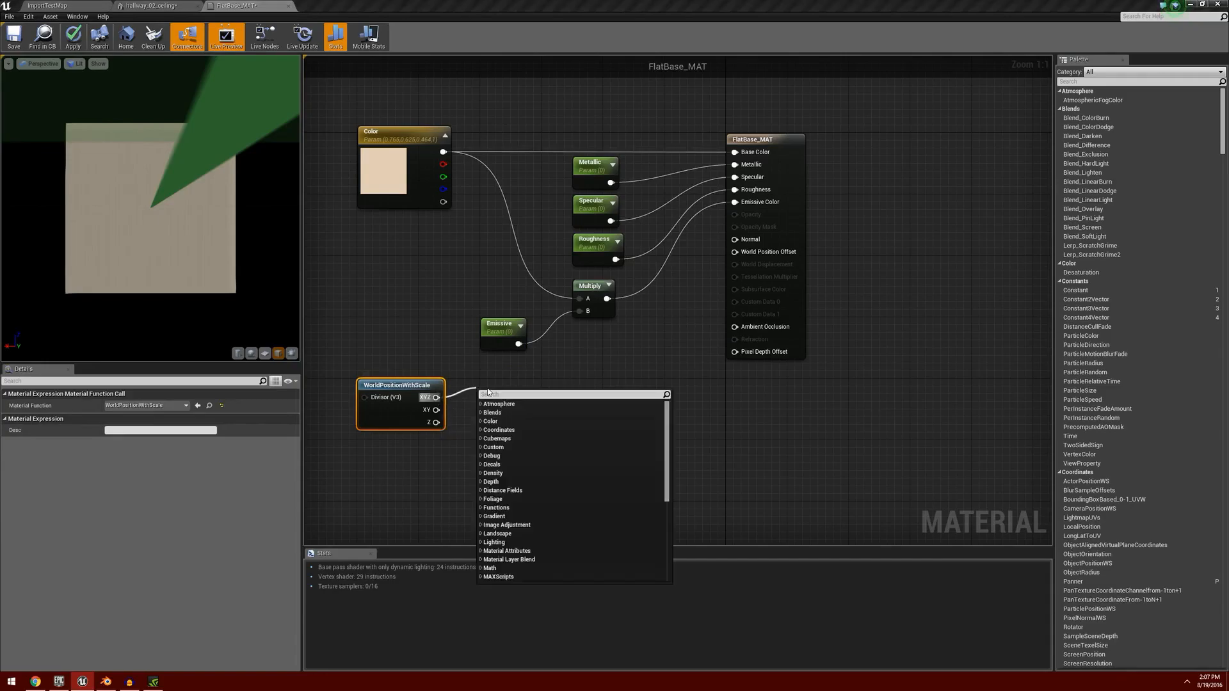
type("ddx")
key("Return")
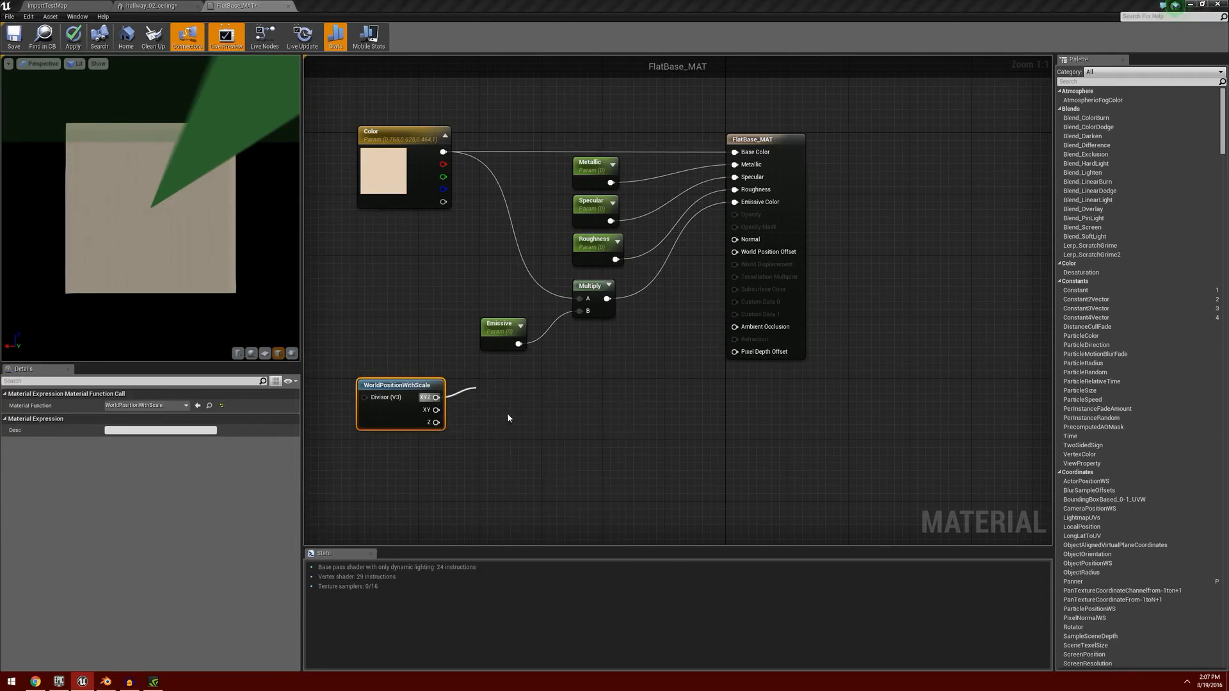
left_click_drag(498, 393, 501, 384)
left_click_drag(445, 409, 506, 416)
type("ddy")
left_click(503, 453)
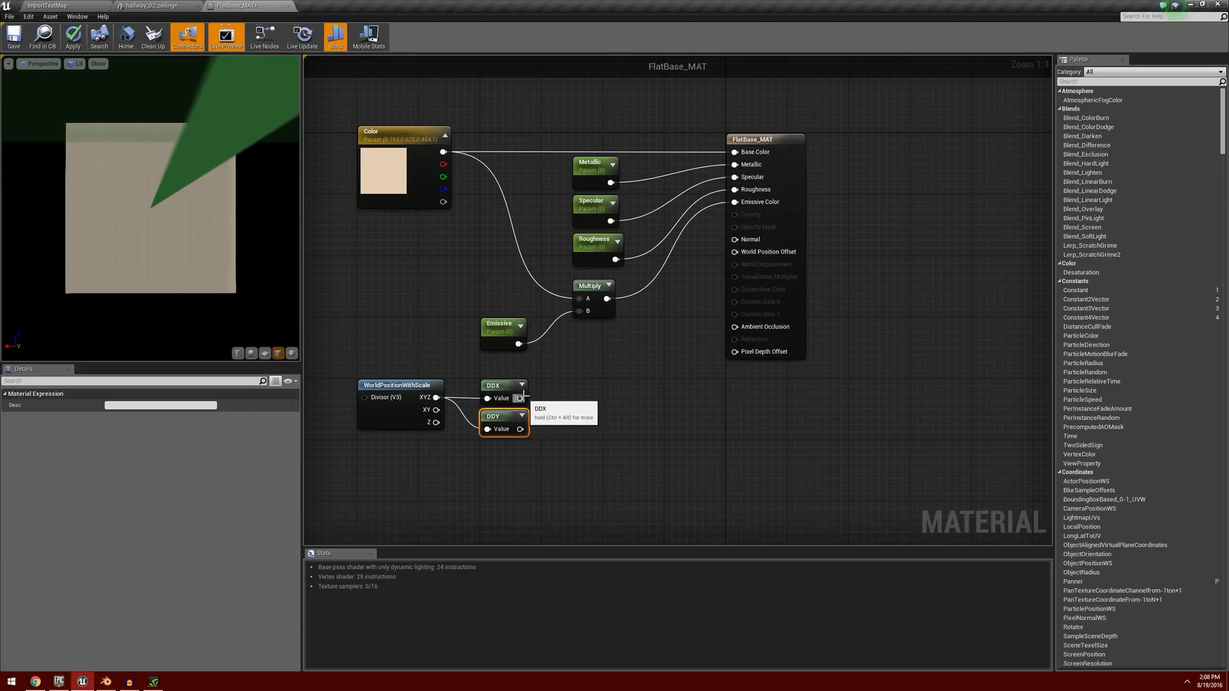
Step: Add a CrossProduct node with DDX into A and DDY into B, and connect its output to the material's Normal input
left_click_drag(520, 398, 565, 403)
type("cross")
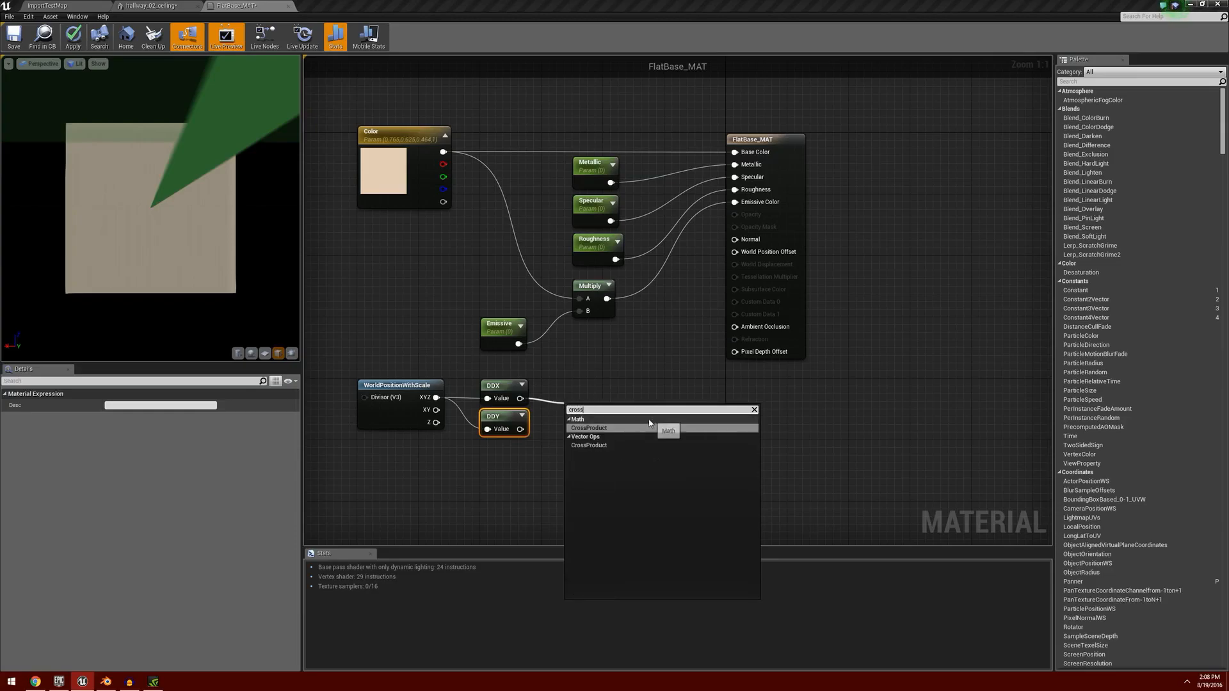
left_click(589, 427)
left_click_drag(580, 408, 564, 392)
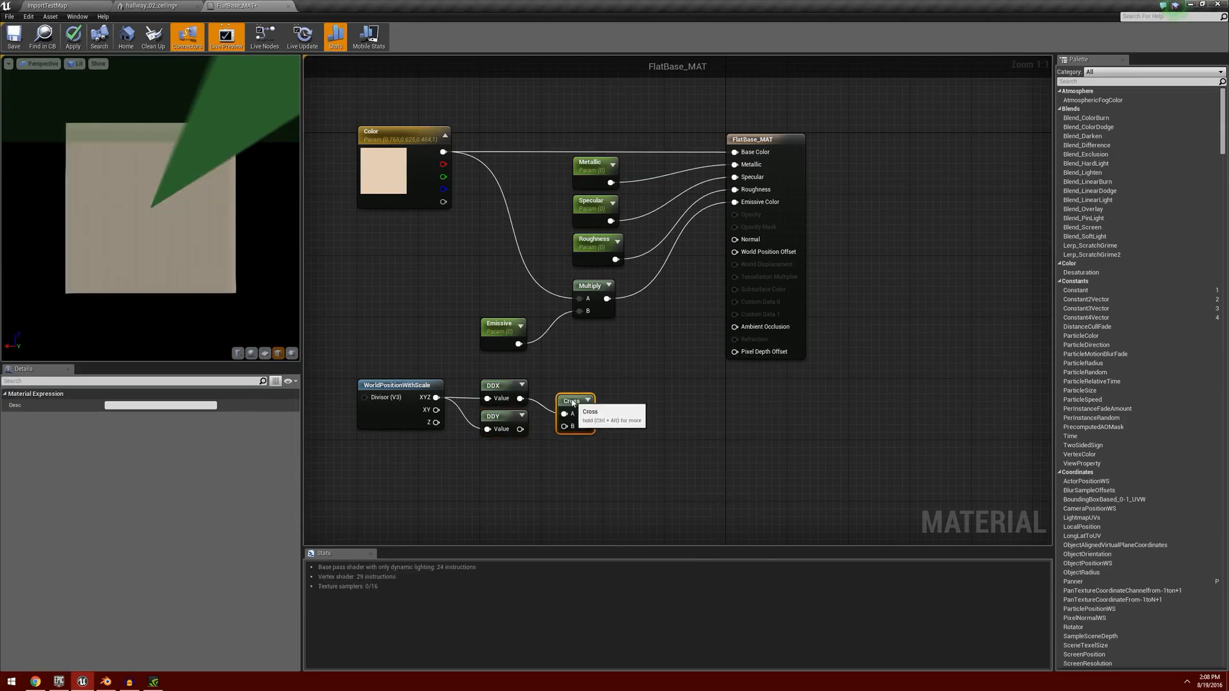
left_click_drag(519, 429, 739, 241)
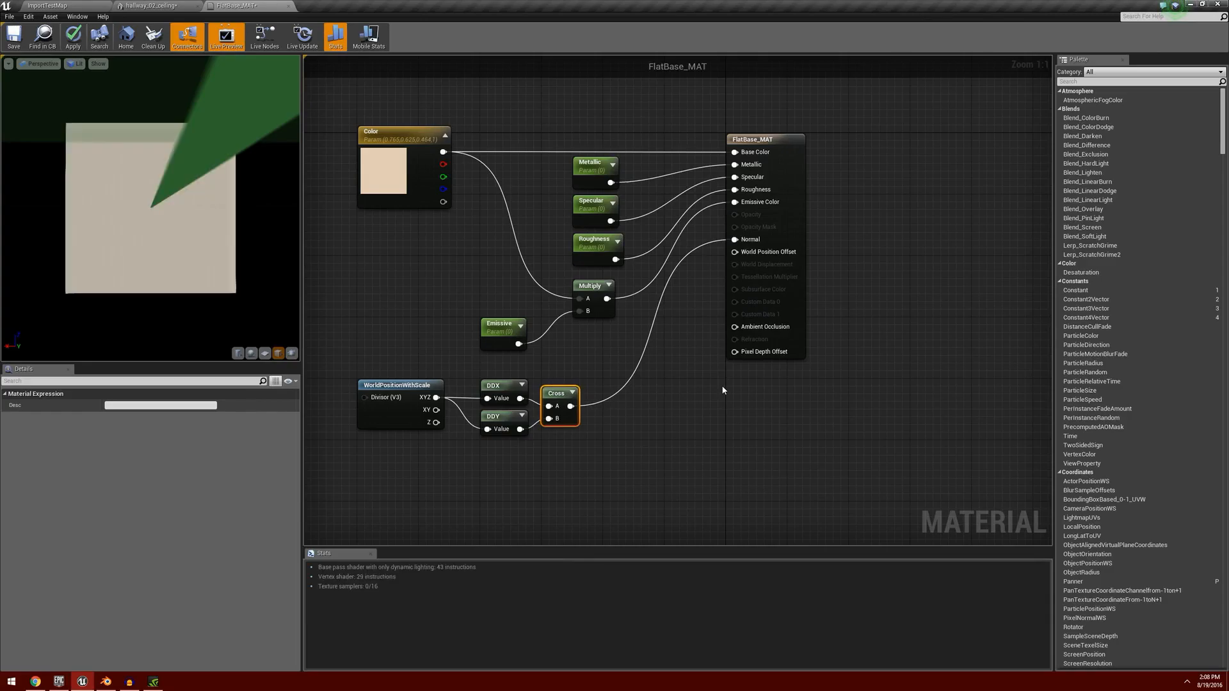
Step: Turn off Tangent Space Normal in the properties of the FlatBase_MAT material node
left_click(755, 139)
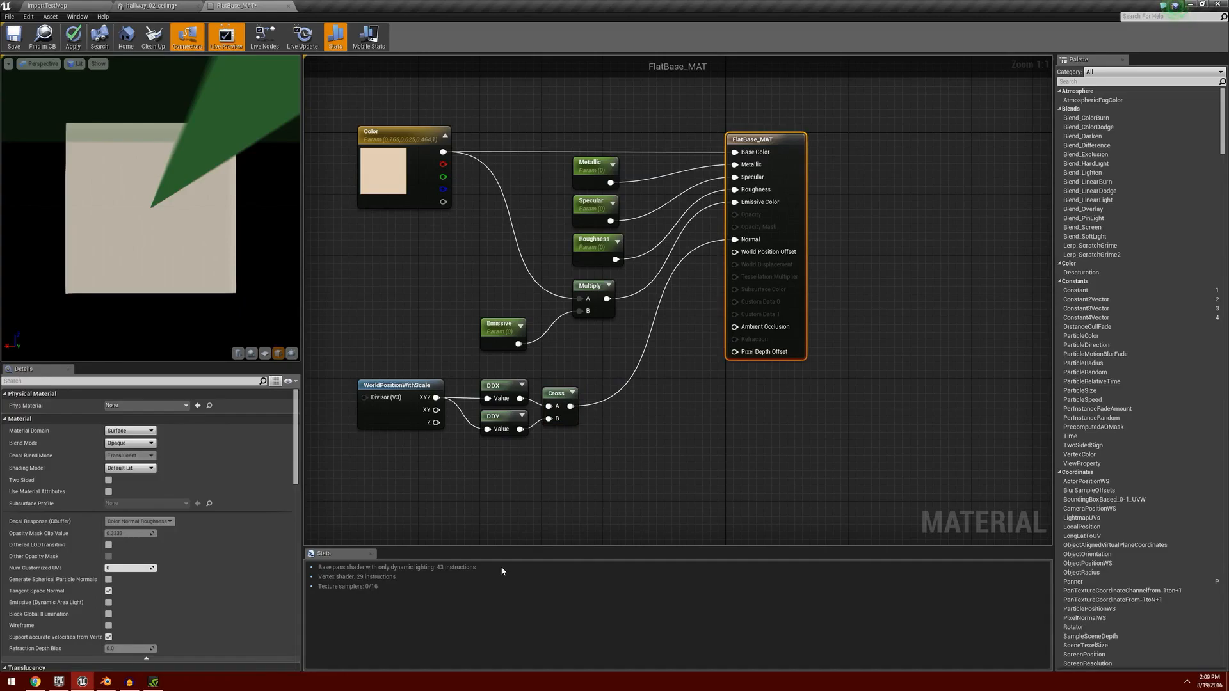
scroll(163, 501, "down", 8)
scroll(167, 506, "down", 5)
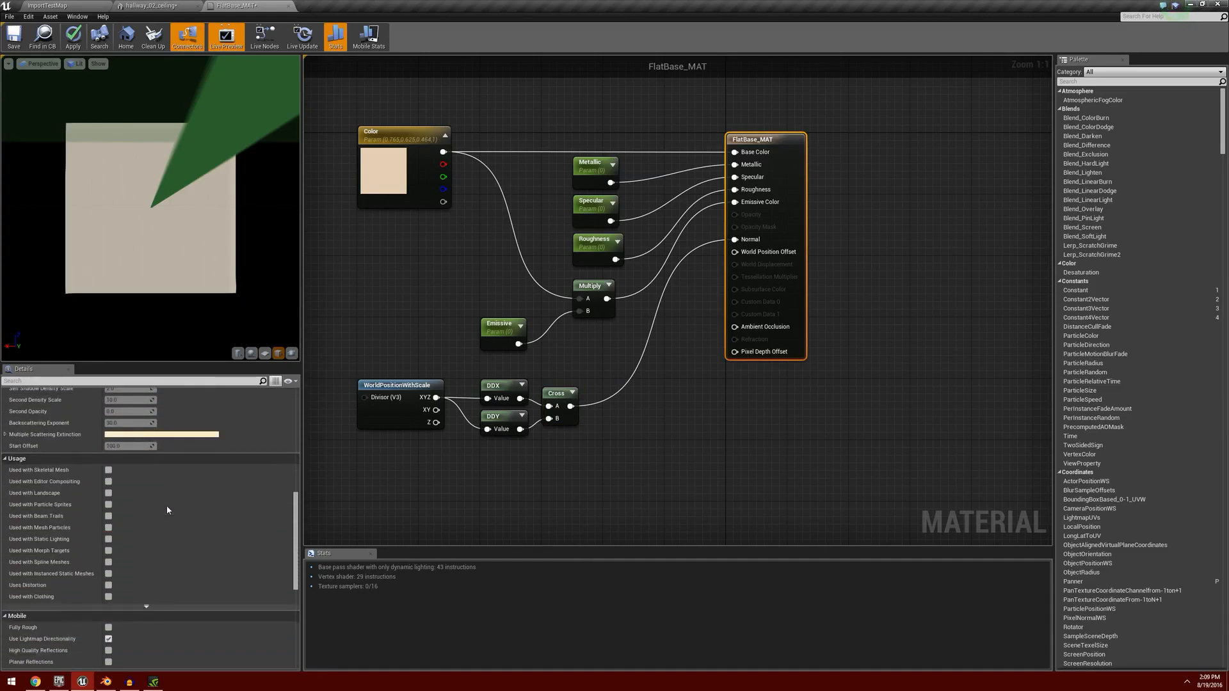
scroll(169, 506, "down", 8)
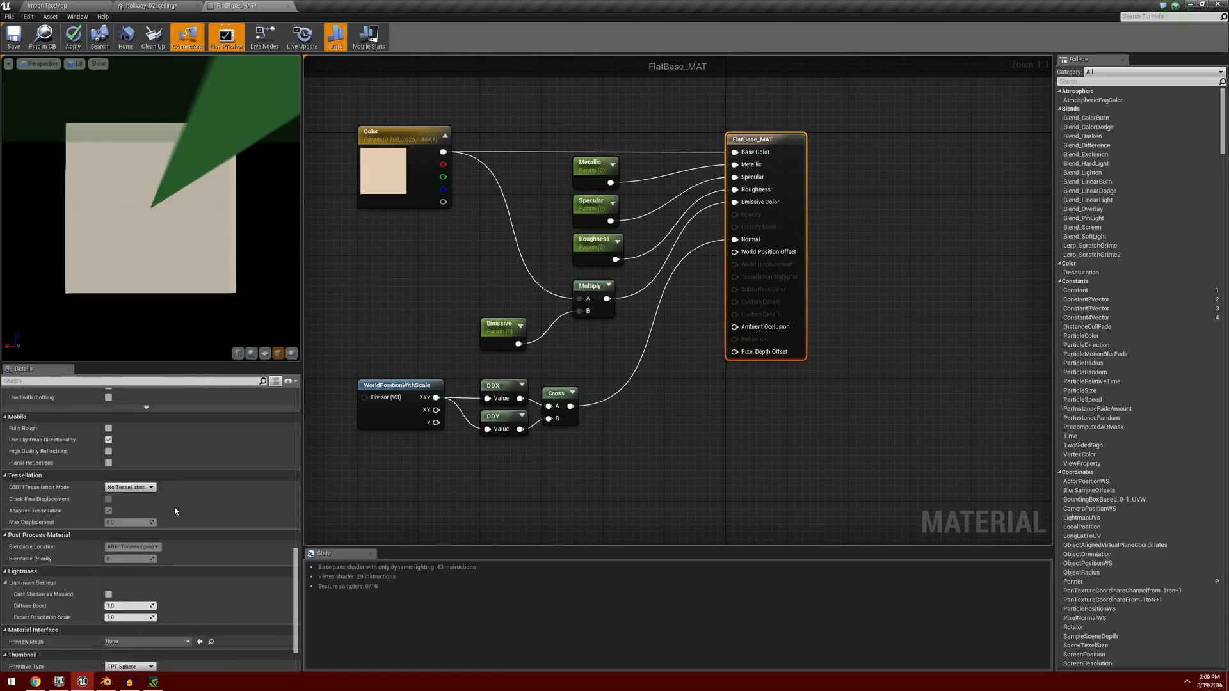
scroll(174, 506, "up", 15)
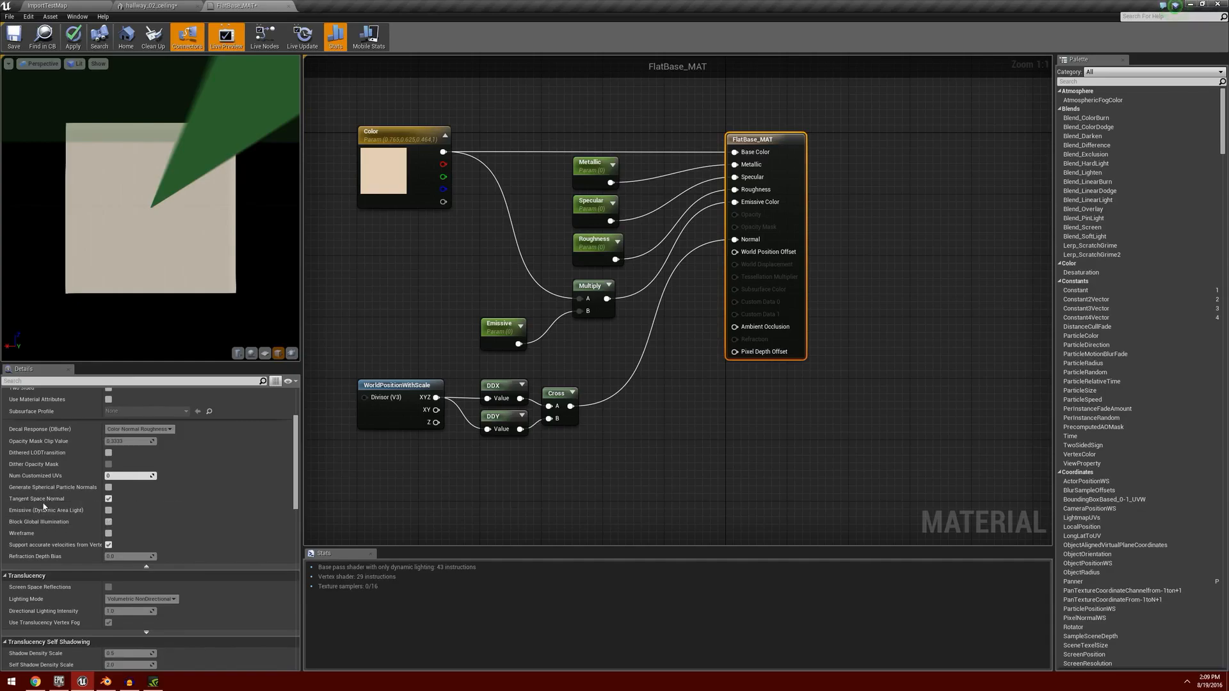
left_click(108, 498)
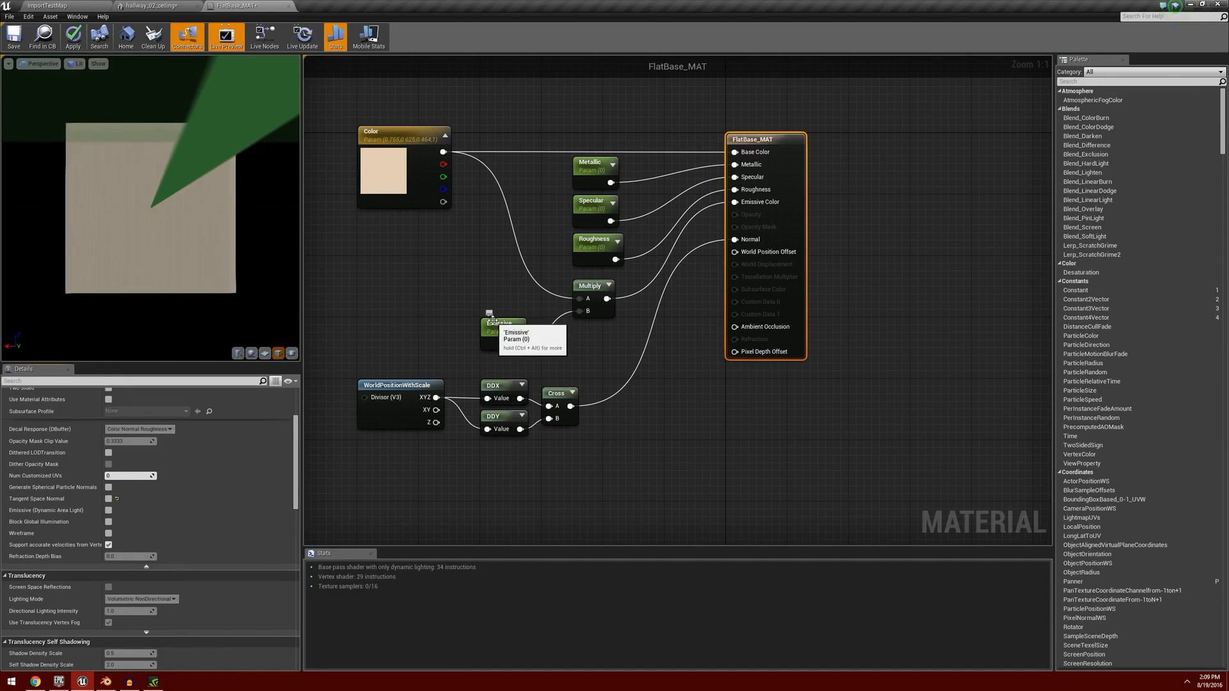
Step: Save FlatBase_MAT, close its material editor and return to the ImportTestMap level
key("ctrl+s")
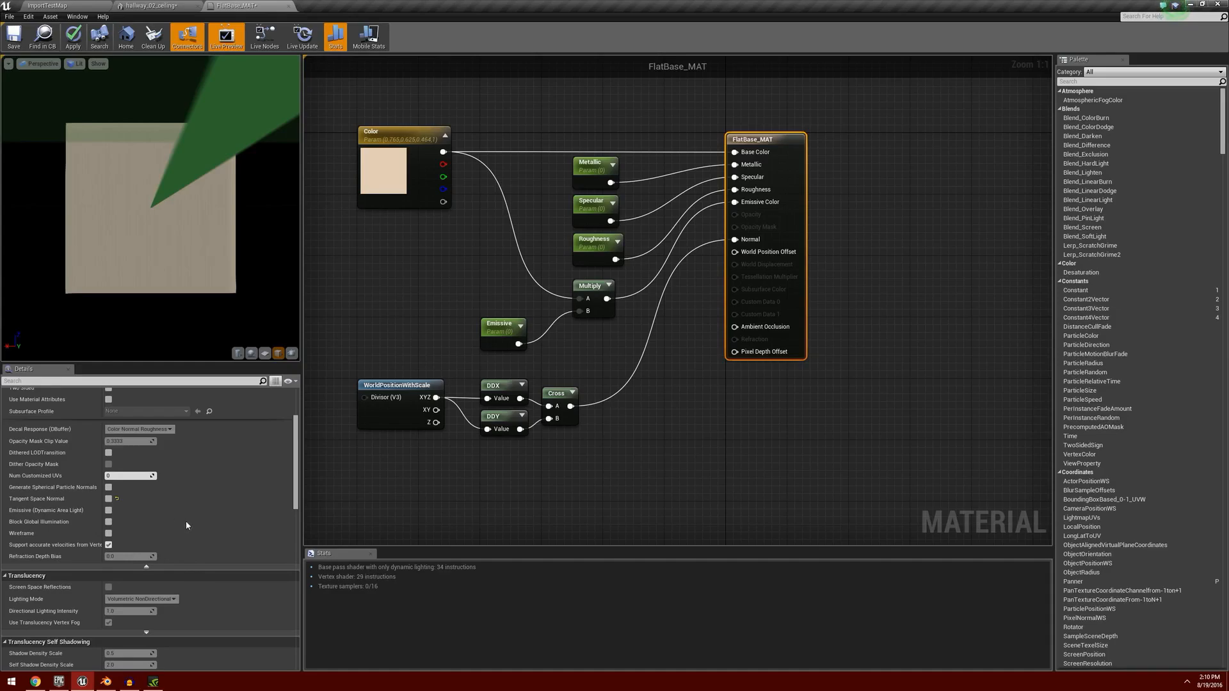
scroll(186, 525, "up", 3)
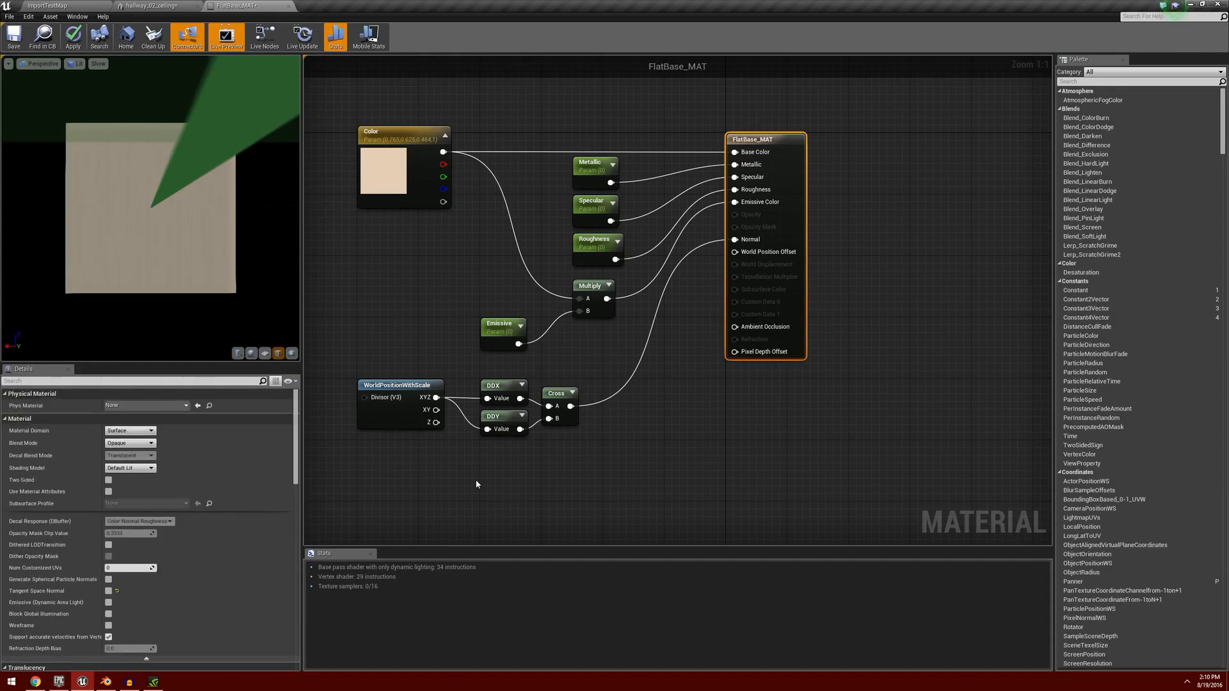
key("ctrl+s")
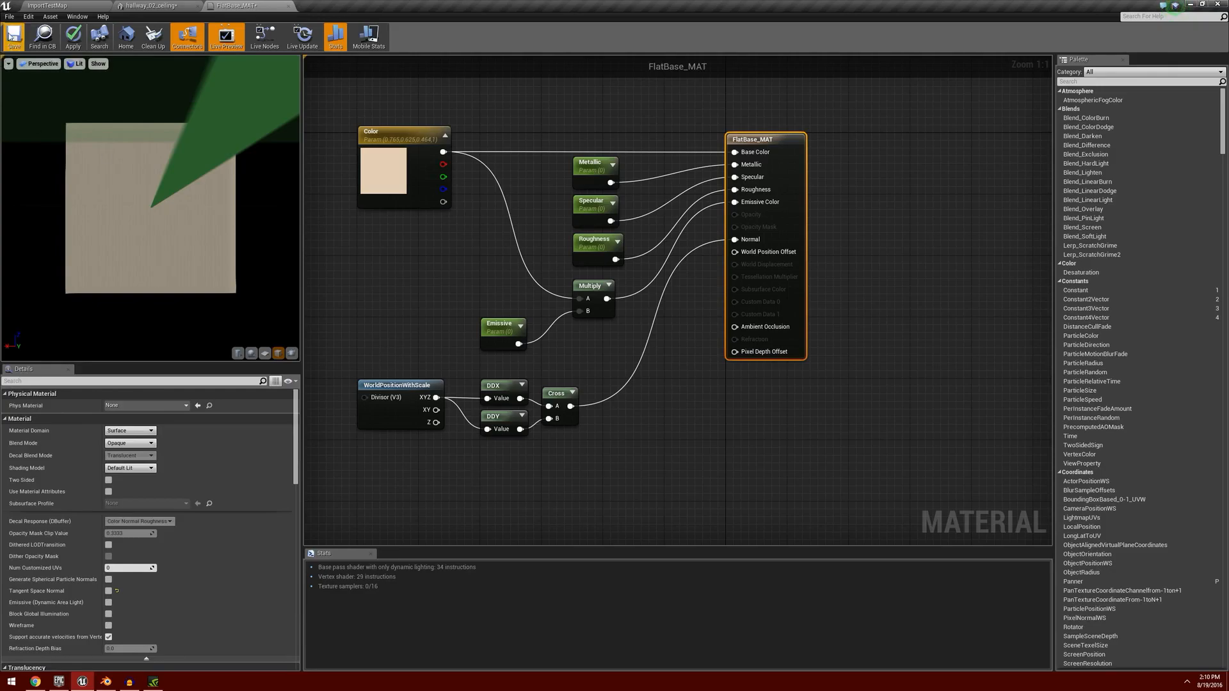
left_click(289, 7)
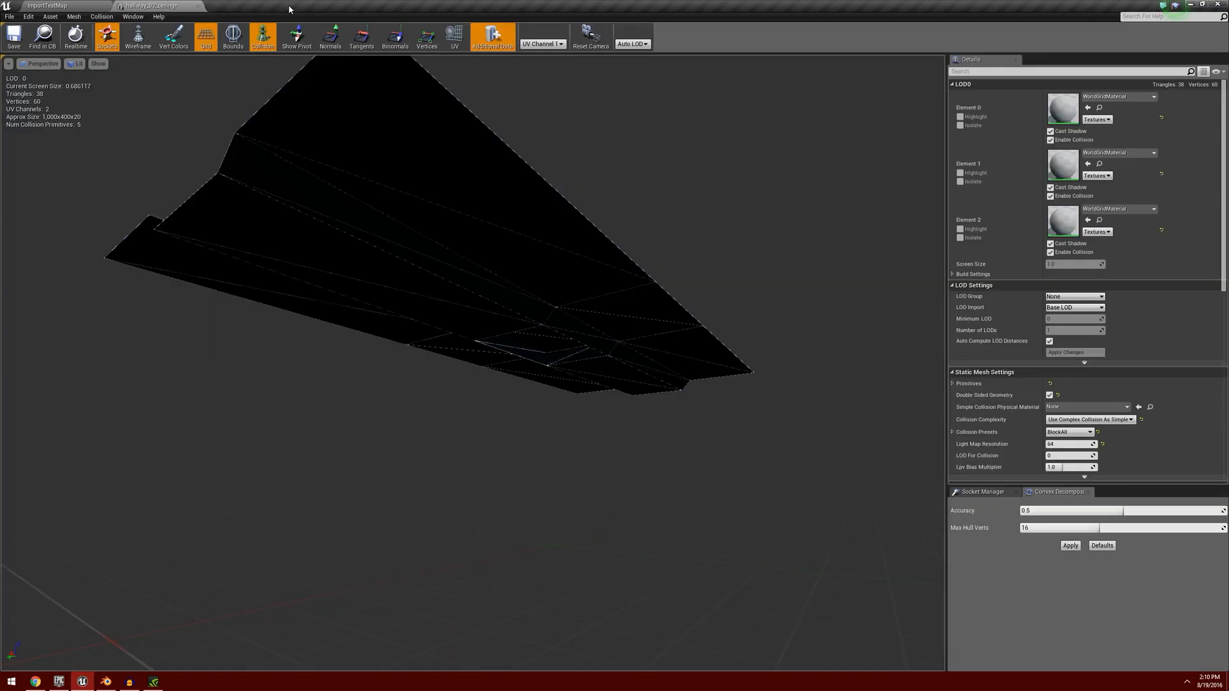
left_click(71, 6)
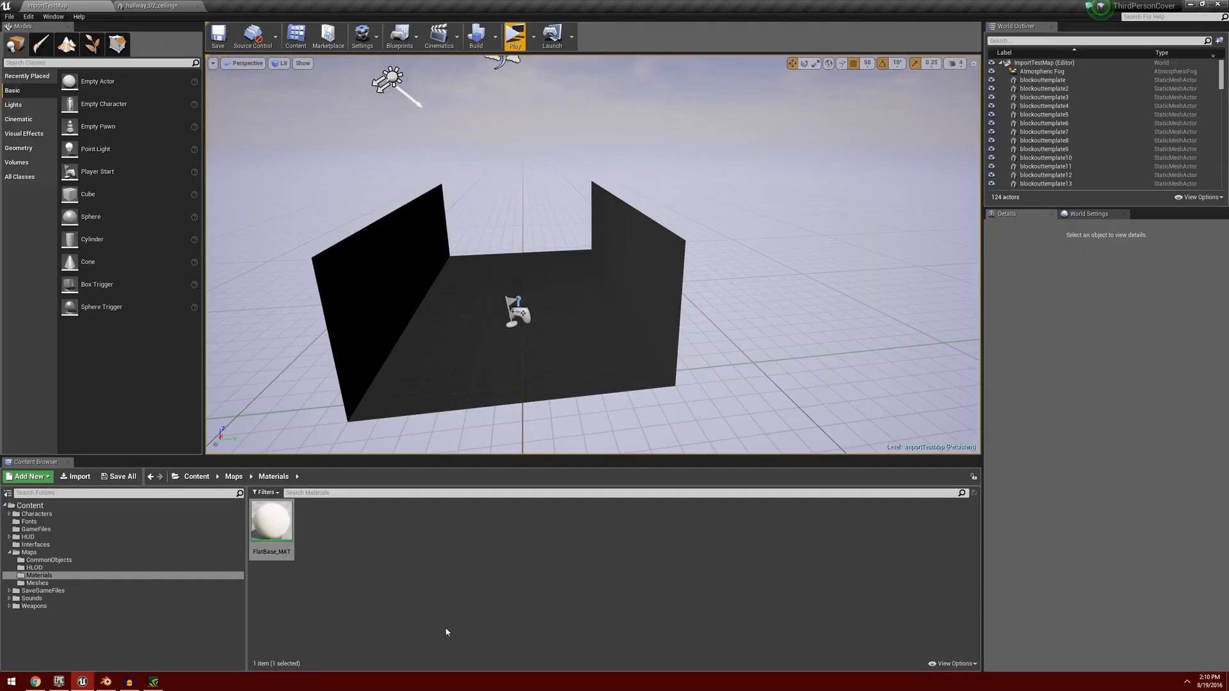
Step: Create a material instance from FlatBase_MAT in the Materials folder and name it FlatBase_MAT_WhiteInst
right_click(278, 528)
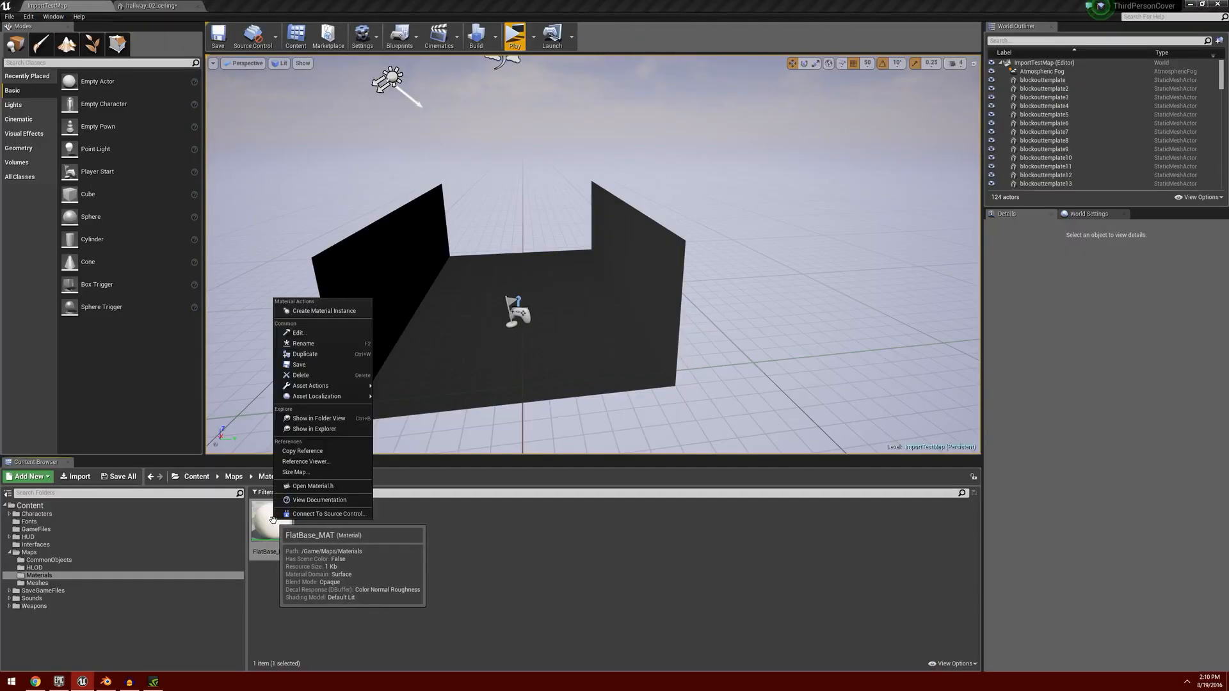
left_click(324, 311)
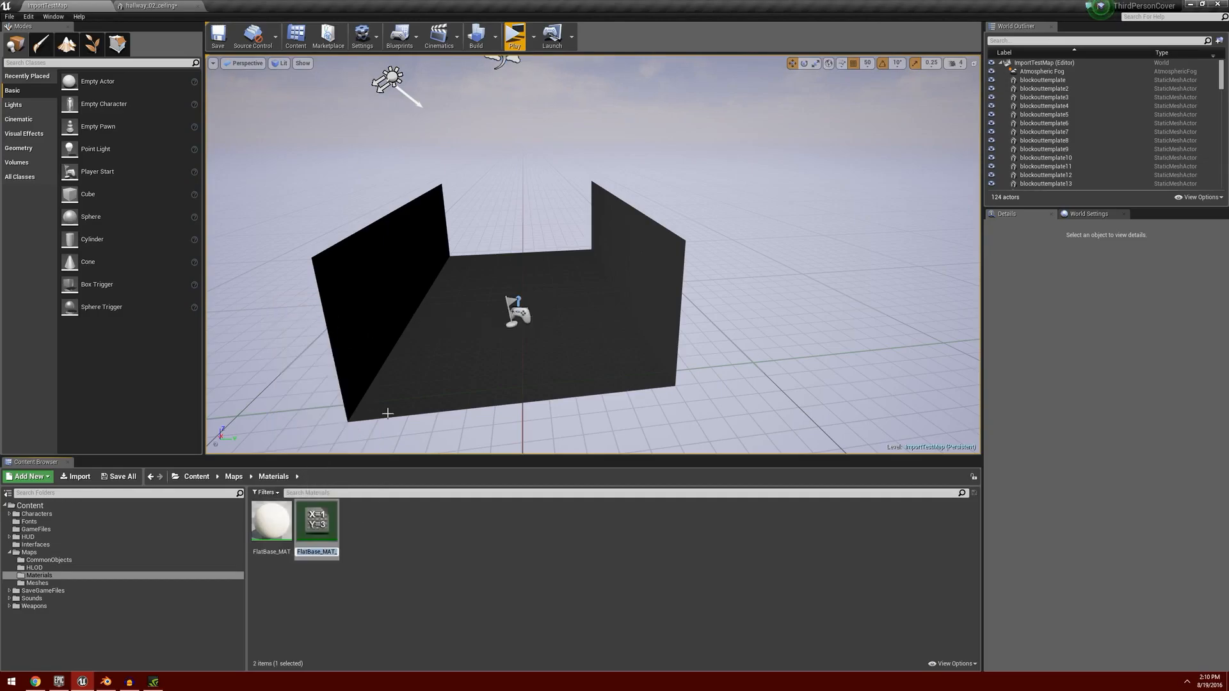
key("End")
key("BackSpace")
key("BackSpace")
key("BackSpace")
key("BackSpace")
type("WhiteInst")
key("Return")
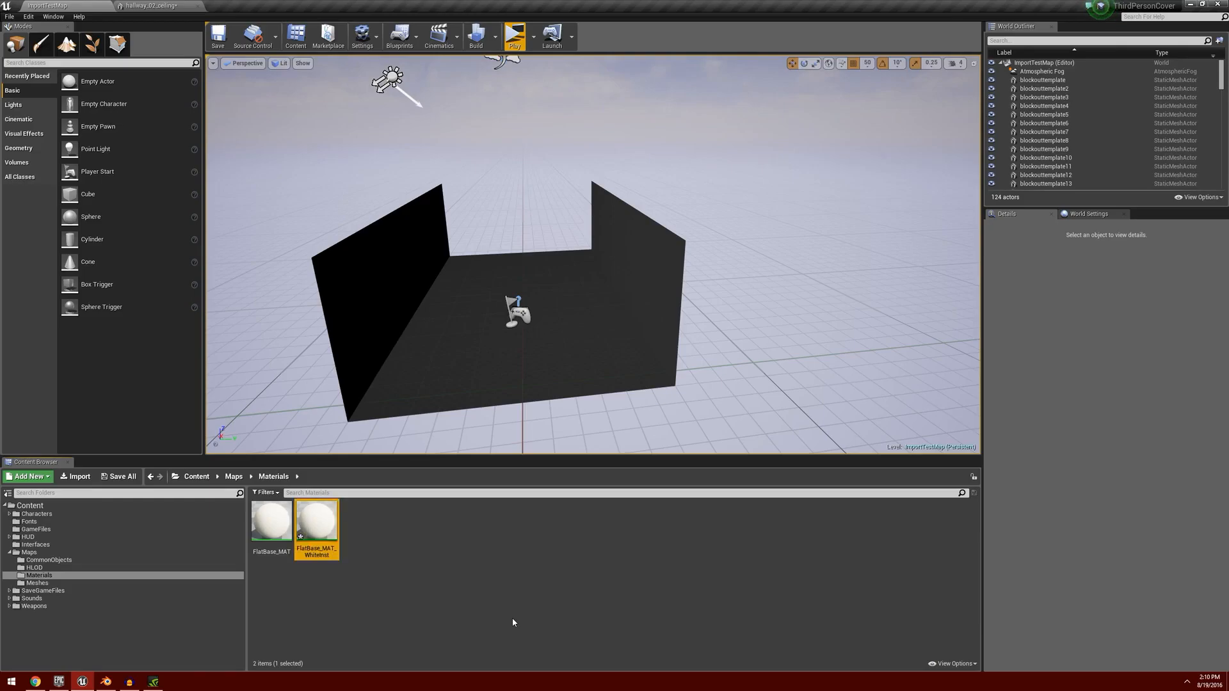
Step: Open FlatBase_MAT_WhiteInst for editing and enable the override of its Color parameter
double_click(335, 515)
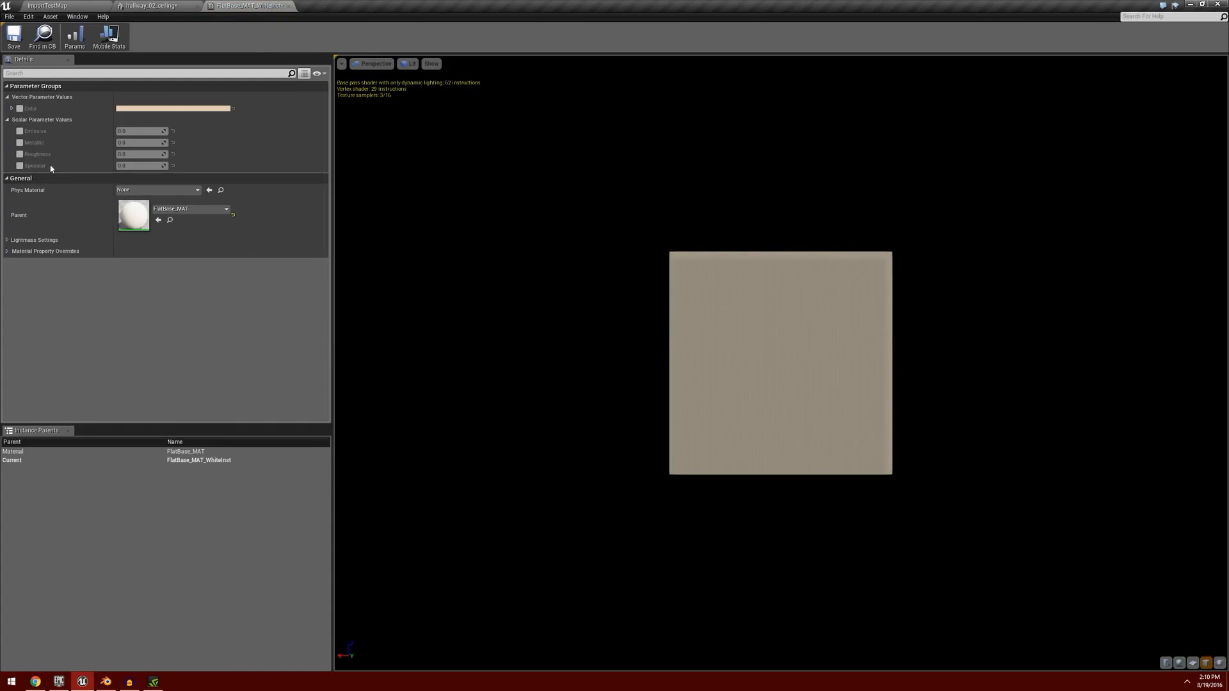
scroll(597, 307, "up", 1)
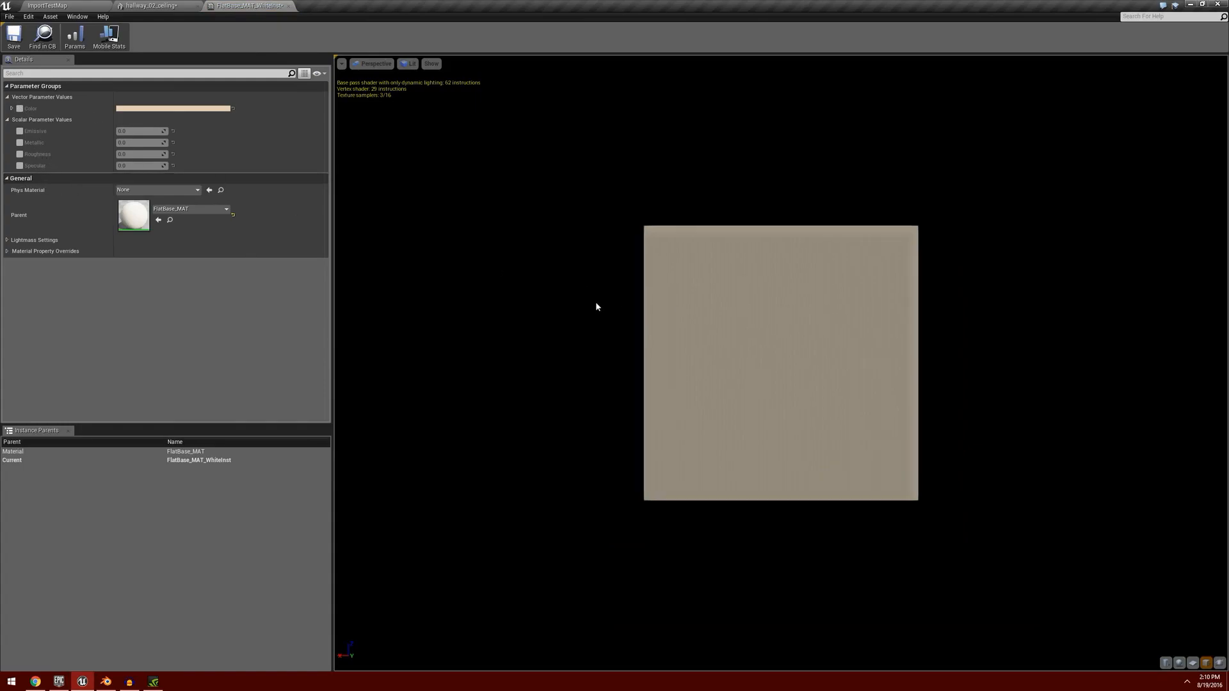
left_click(20, 108)
Step: Set the instance's Color to near white with red, green and blue each at 0.9
left_click(202, 108)
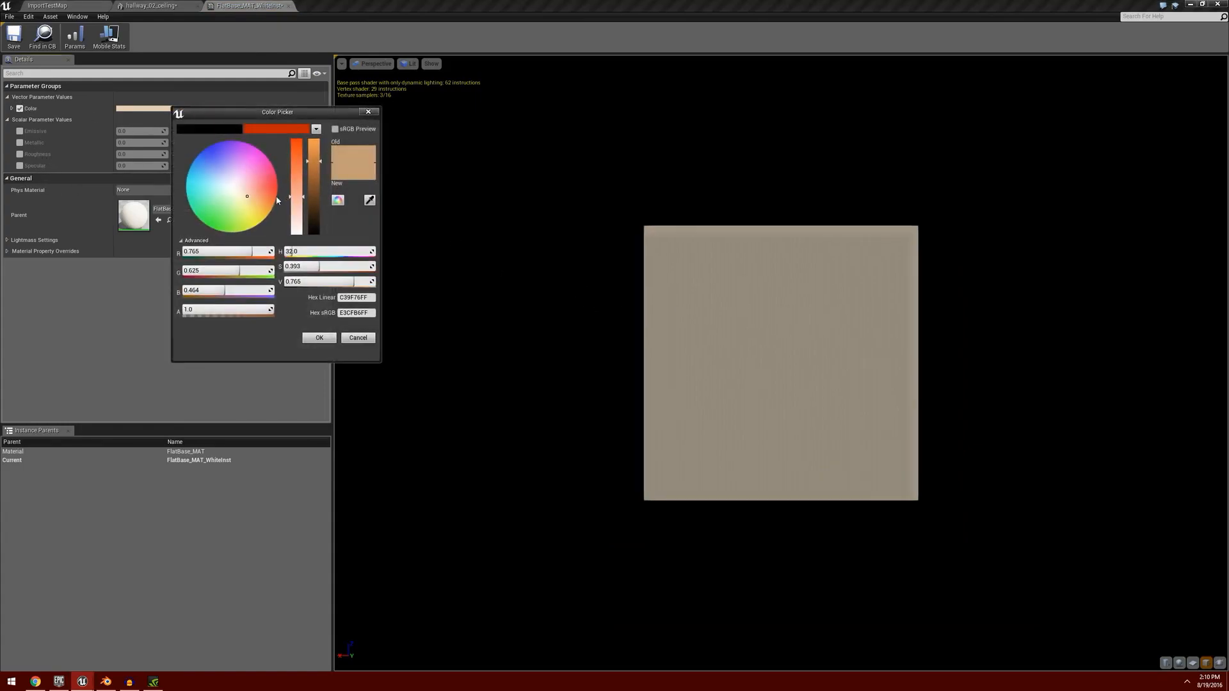
mouse_move(241, 194)
left_mouse_down()
mouse_move(205, 198)
mouse_move(205, 179)
mouse_move(229, 177)
left_mouse_up()
left_click(267, 251)
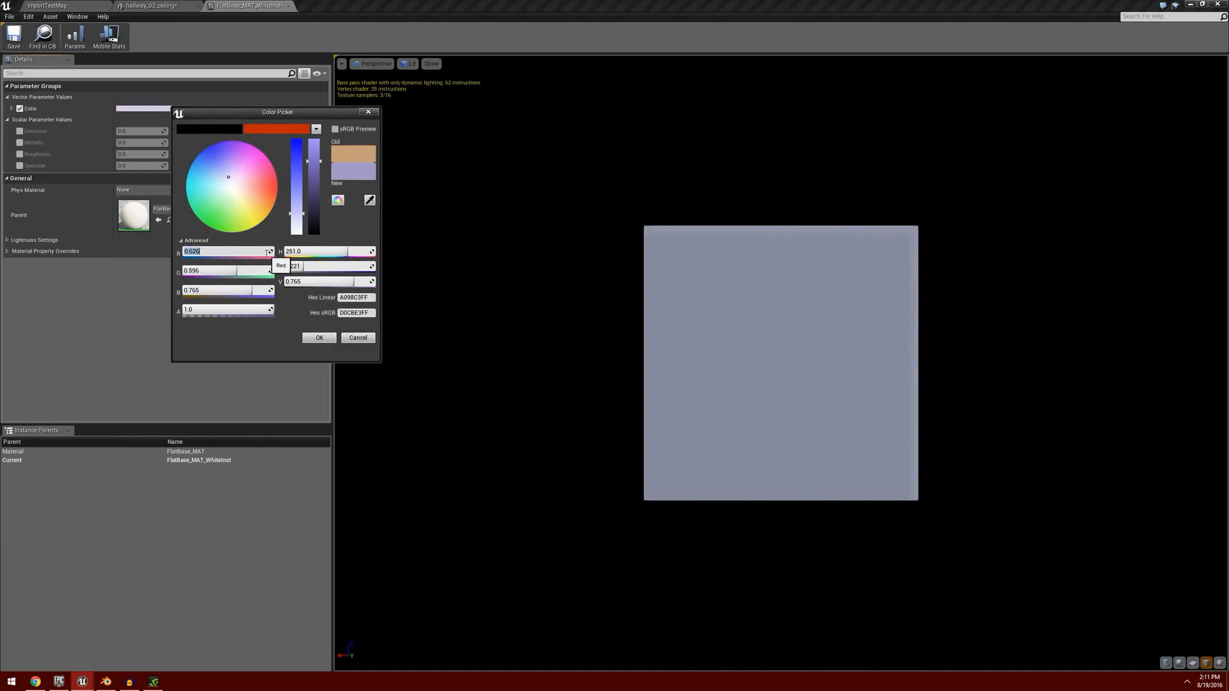
type("0.9")
key("Tab")
type("0.9")
key("Tab")
key("BackSpace")
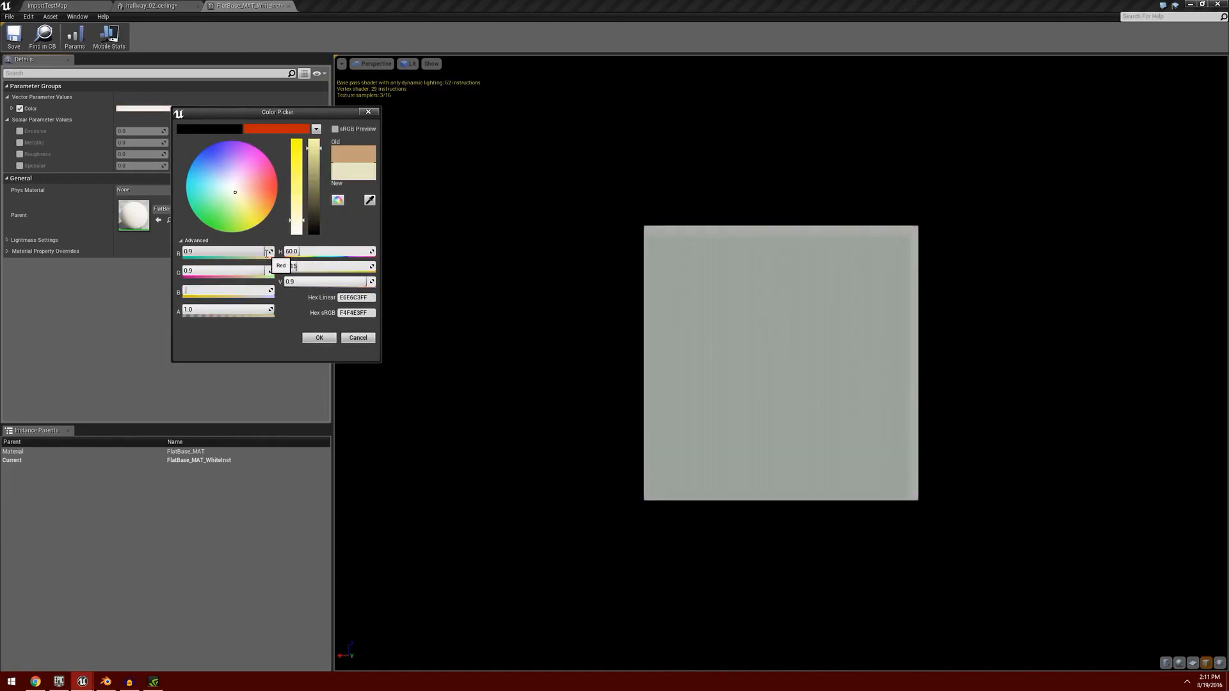
type(".9")
key("Tab")
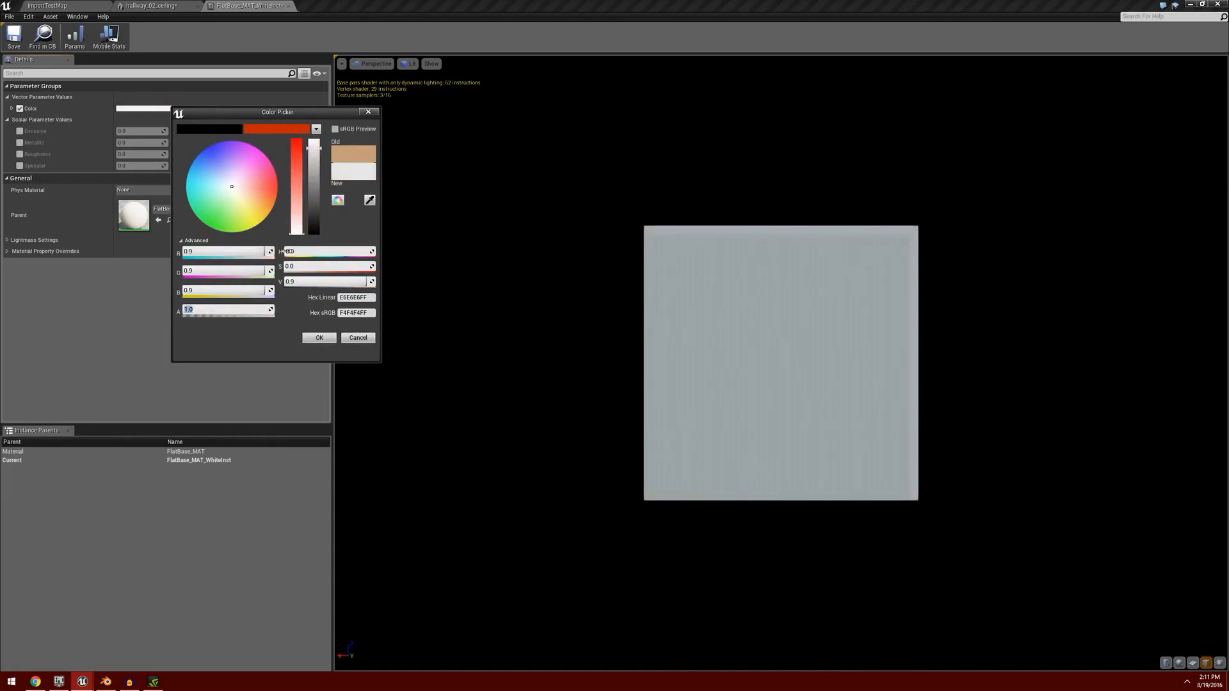
Step: Raise the brightness of the white instance's Color to 0.98 and accept the colour
left_click_drag(321, 148, 321, 141)
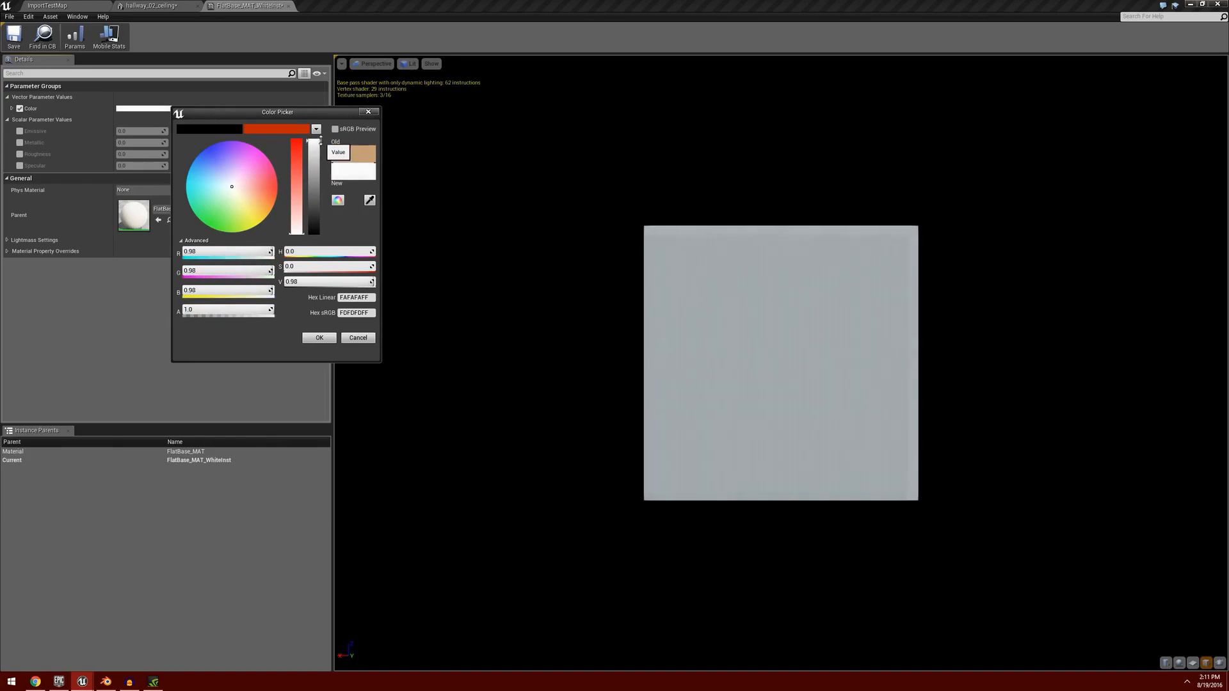
left_click(319, 340)
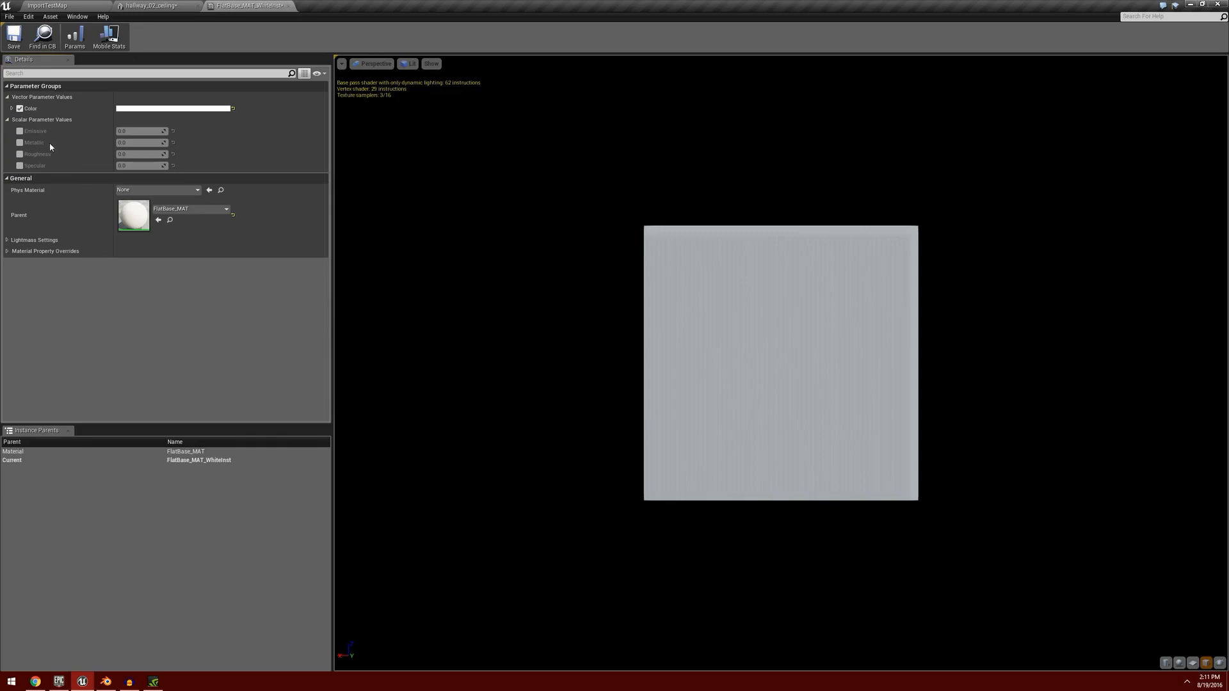
Step: Try a strong Emissive glow on the white instance, return the value to 0 and disable the override
left_click(20, 132)
mouse_move(138, 131)
left_mouse_down()
mouse_move(160, 131)
mouse_move(125, 131)
mouse_move(163, 131)
mouse_move(128, 131)
left_mouse_up()
left_click(141, 131)
type("0")
key("Return")
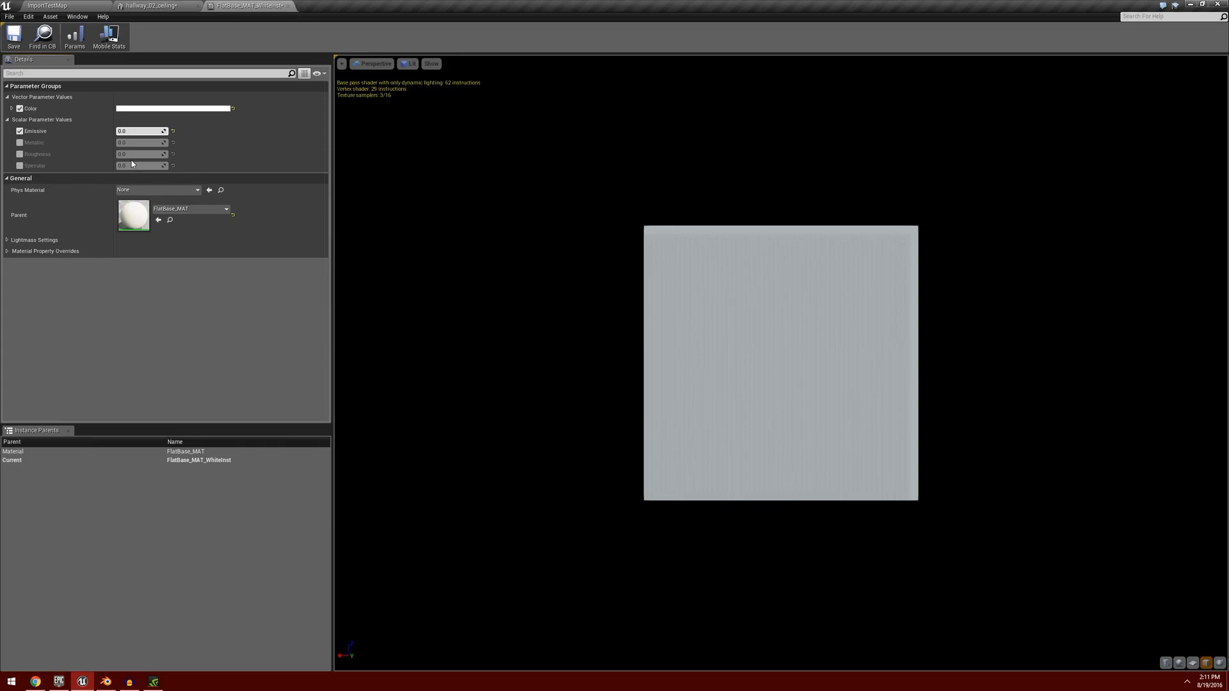
mouse_move(133, 131)
left_mouse_down()
mouse_move(179, 131)
mouse_move(141, 131)
left_mouse_up()
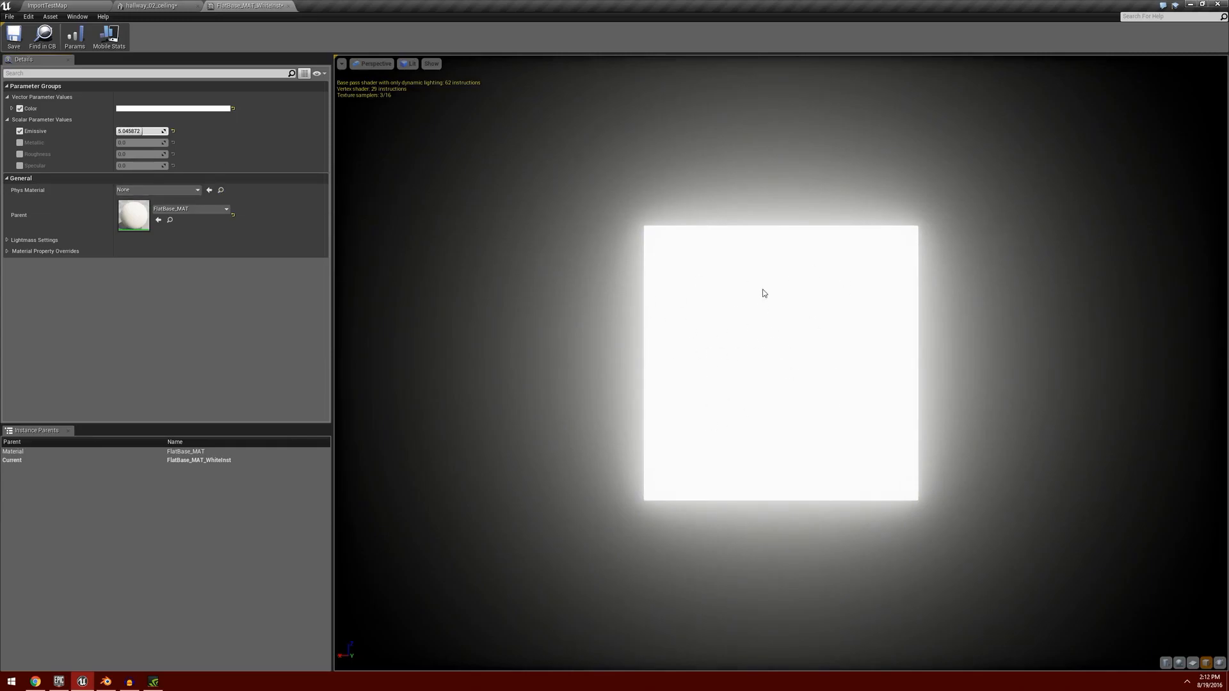
left_click_drag(148, 131, 122, 131)
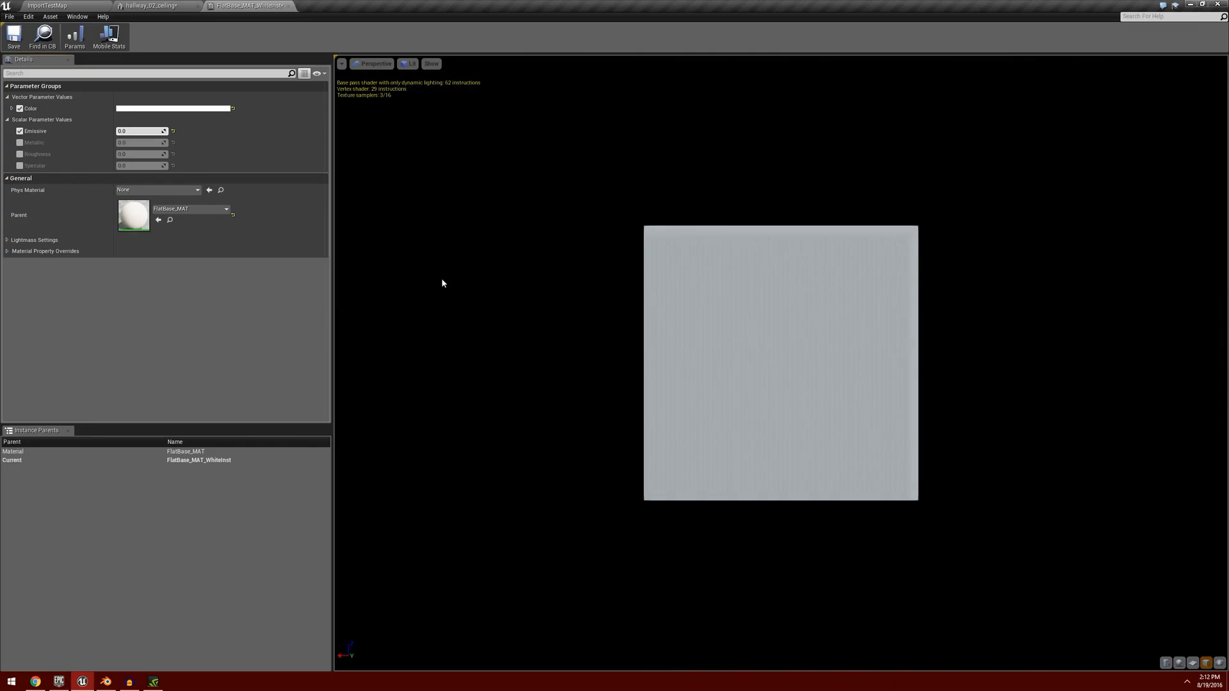
left_click(19, 130)
Step: Try the Metallic parameter at 1.0, examine the reflections on the preview cube and disable the override
left_click(19, 142)
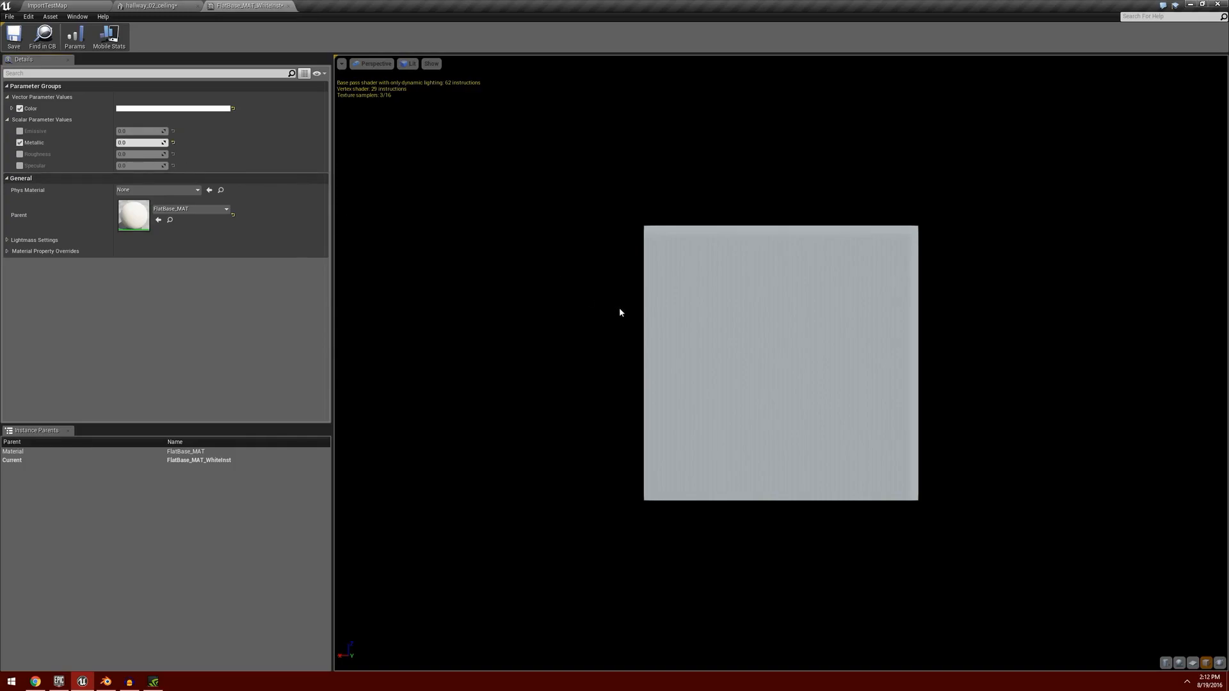
left_click_drag(146, 149, 188, 162)
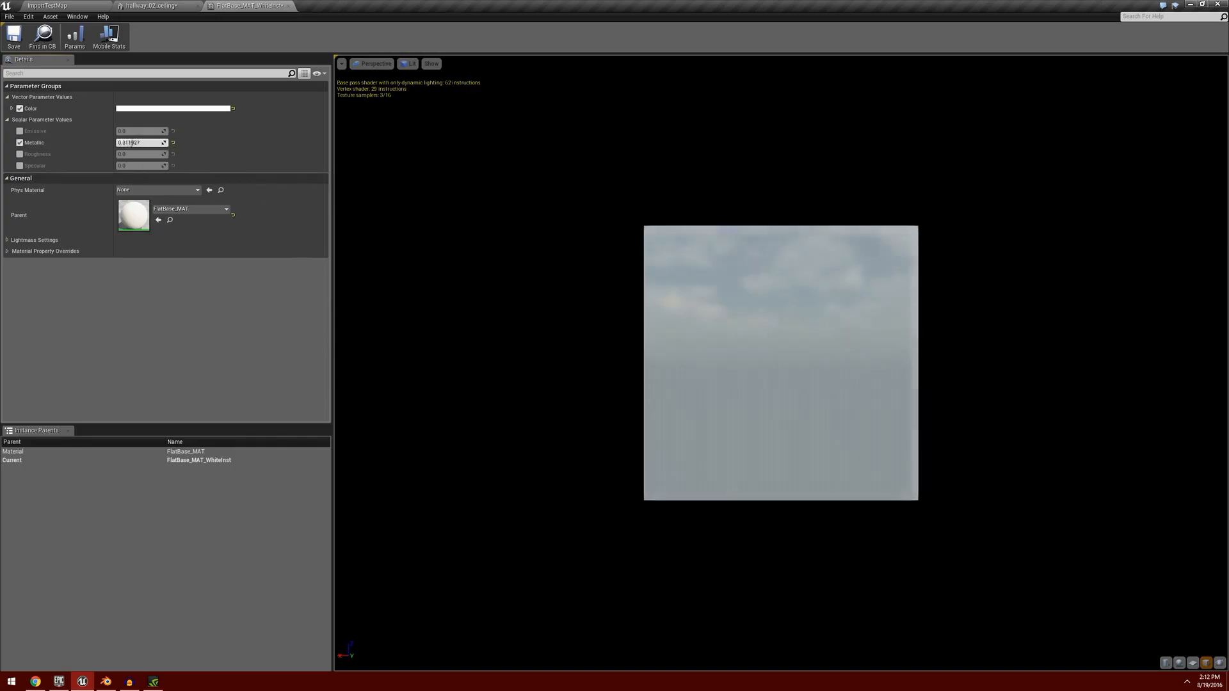
left_click_drag(1006, 373, 854, 263)
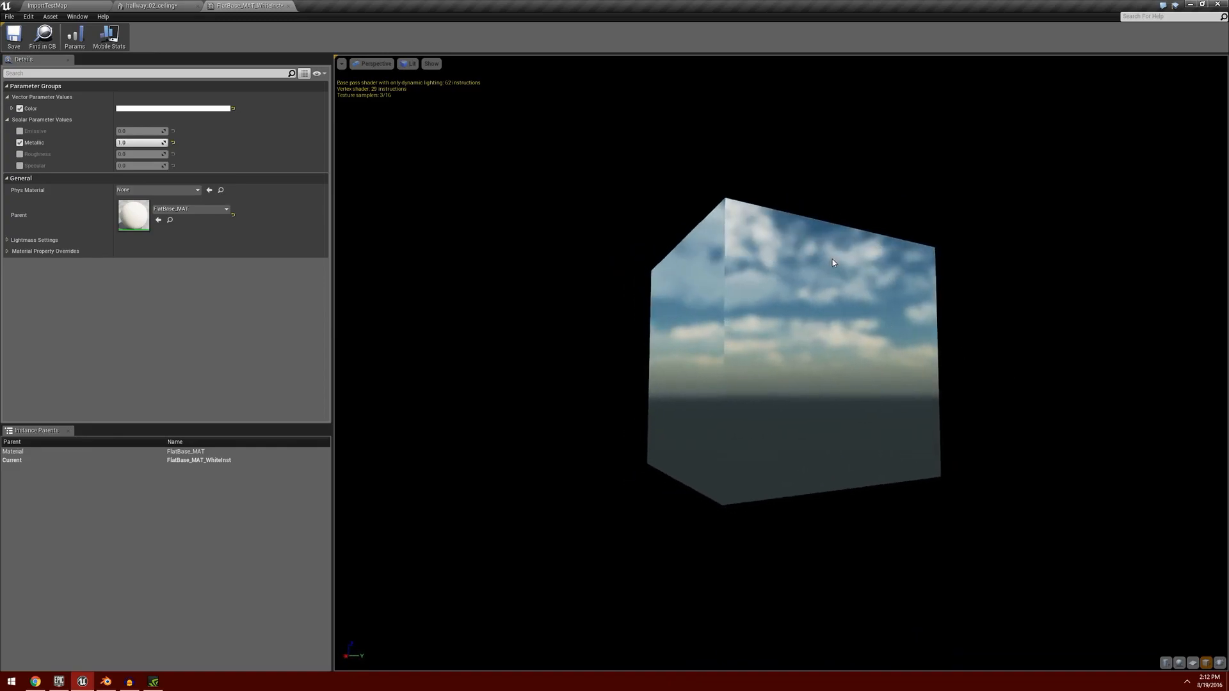
left_click_drag(1000, 385, 1029, 395)
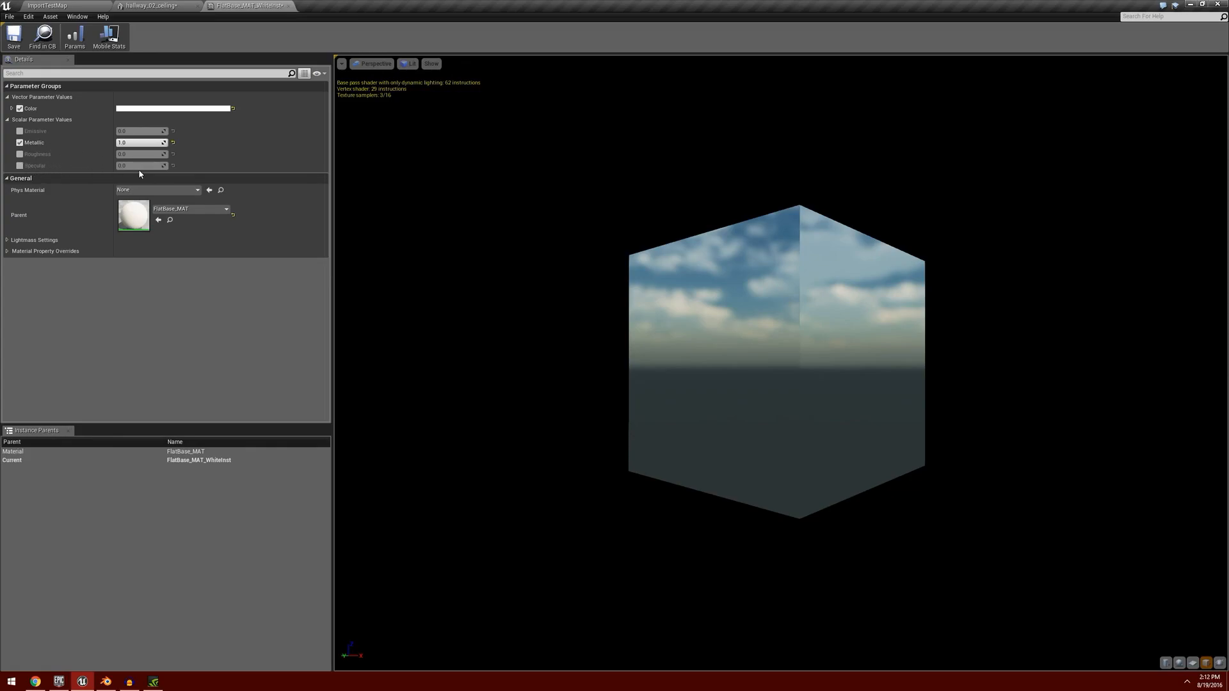
left_click(19, 142)
Step: Try the Specular parameter at 1, examine the preview cube from several sides and disable the override
left_click(19, 165)
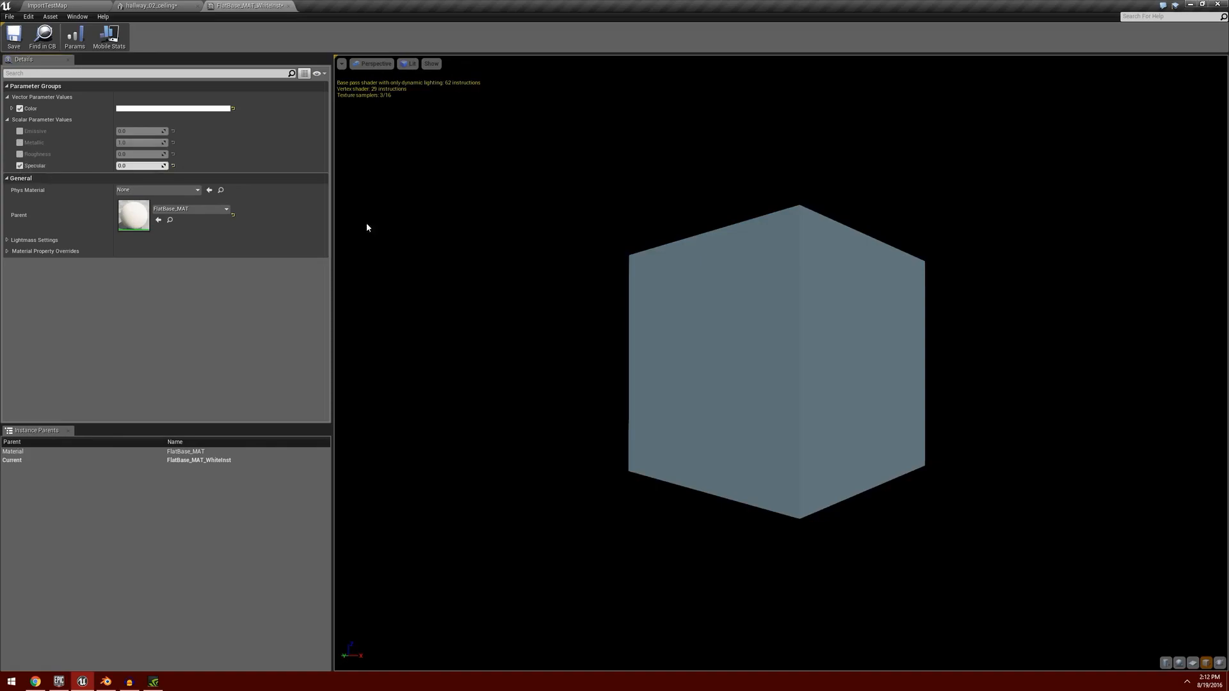
left_click_drag(131, 165, 160, 166)
left_click(131, 166)
type("1")
key("Return")
left_click_drag(793, 358, 906, 314)
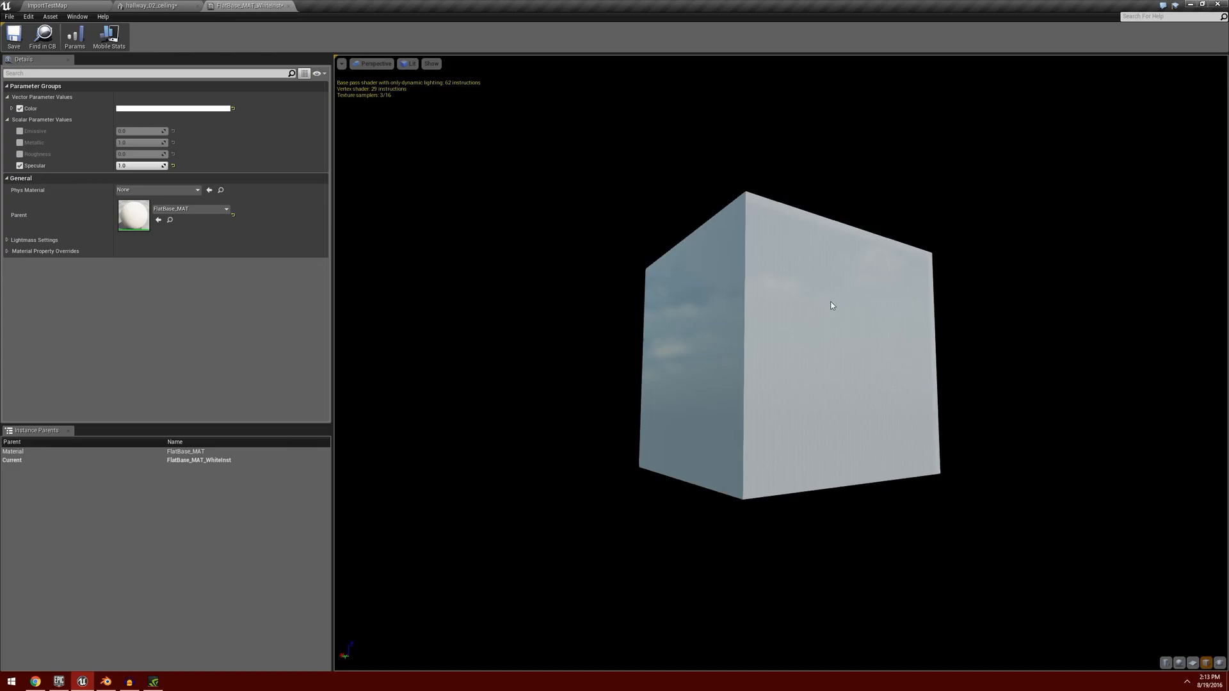
left_click_drag(833, 326, 751, 347)
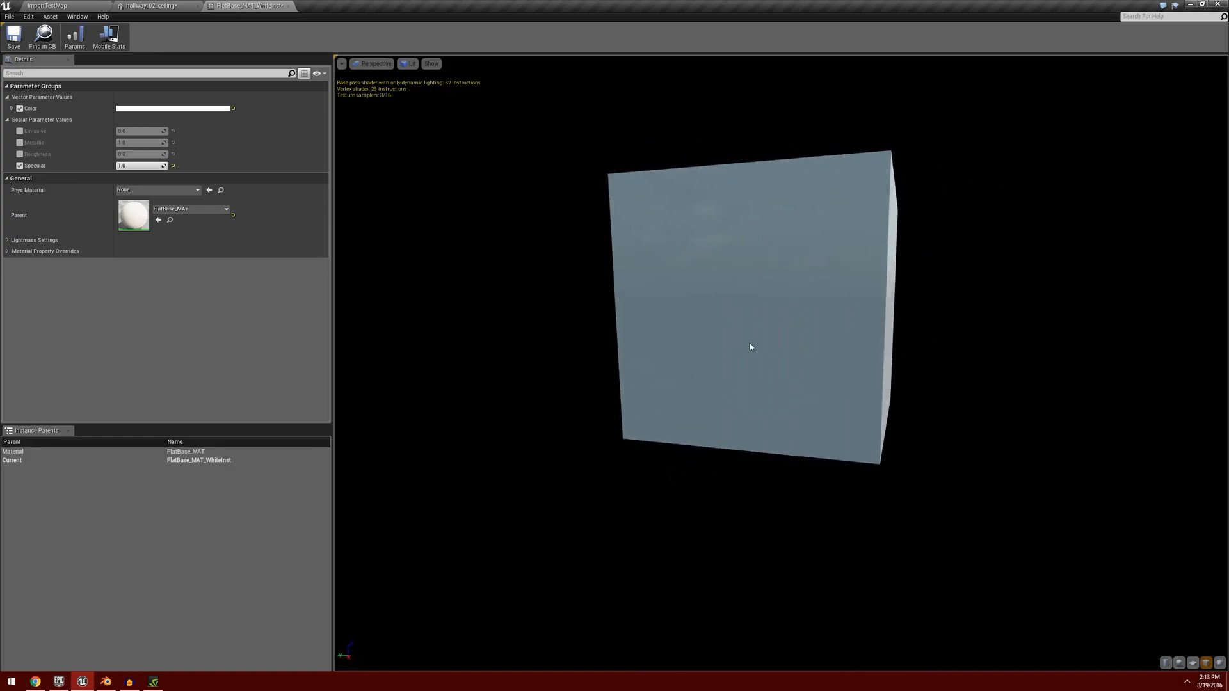
left_click(19, 166)
Step: Try the Roughness parameter at 1.0 on the preview cube and disable the override
left_click(20, 154)
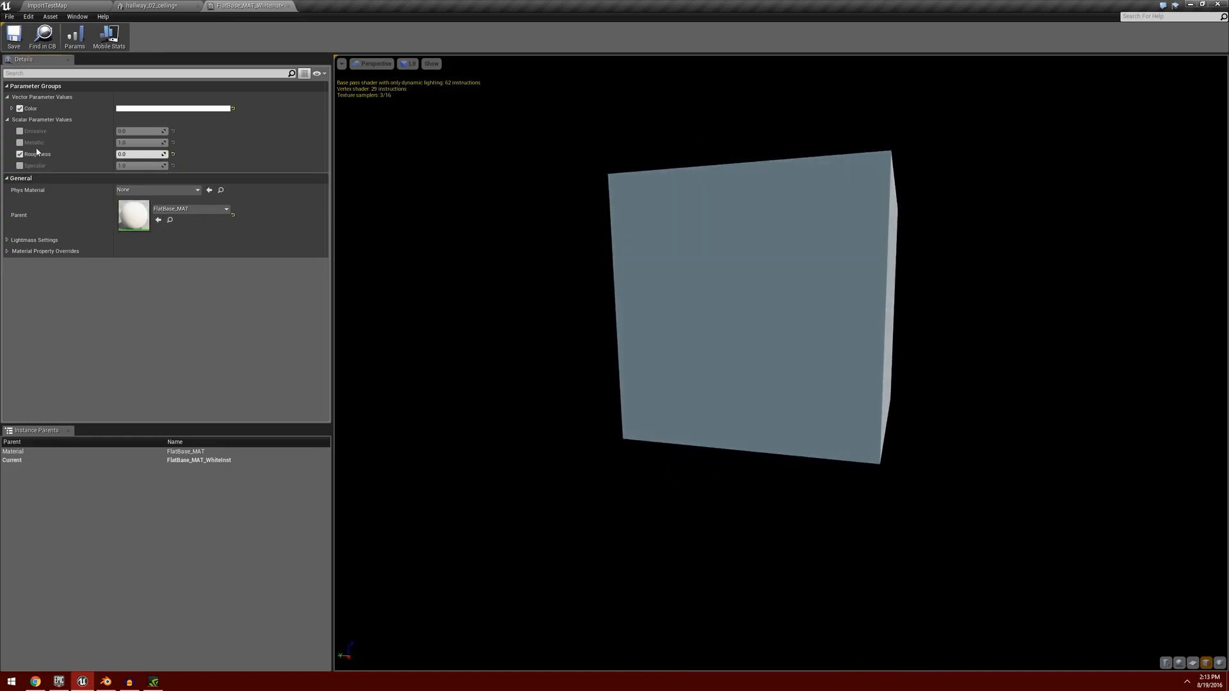
left_click_drag(142, 156, 168, 156)
left_click_drag(856, 297, 723, 241)
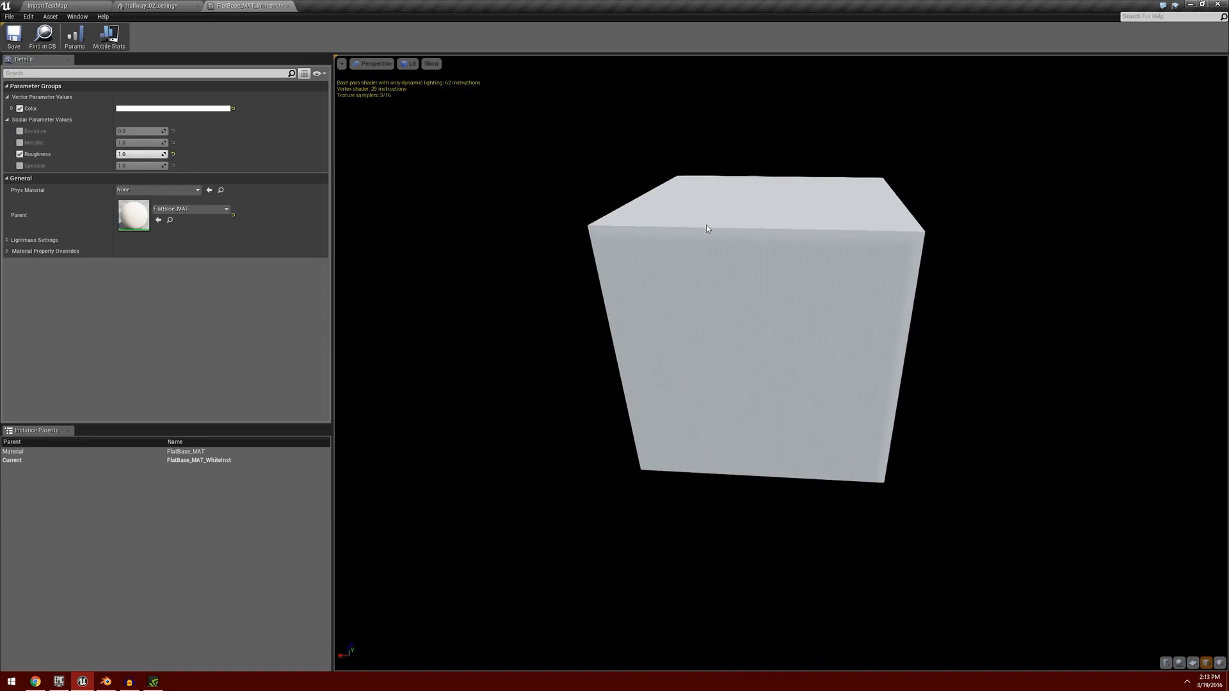
left_click(21, 154)
Step: Try Metallic 1.0 combined with Roughness at 1.0 and at 0.0, and disable both overrides
left_click(20, 143)
left_click_drag(687, 290, 859, 304)
left_click(20, 155)
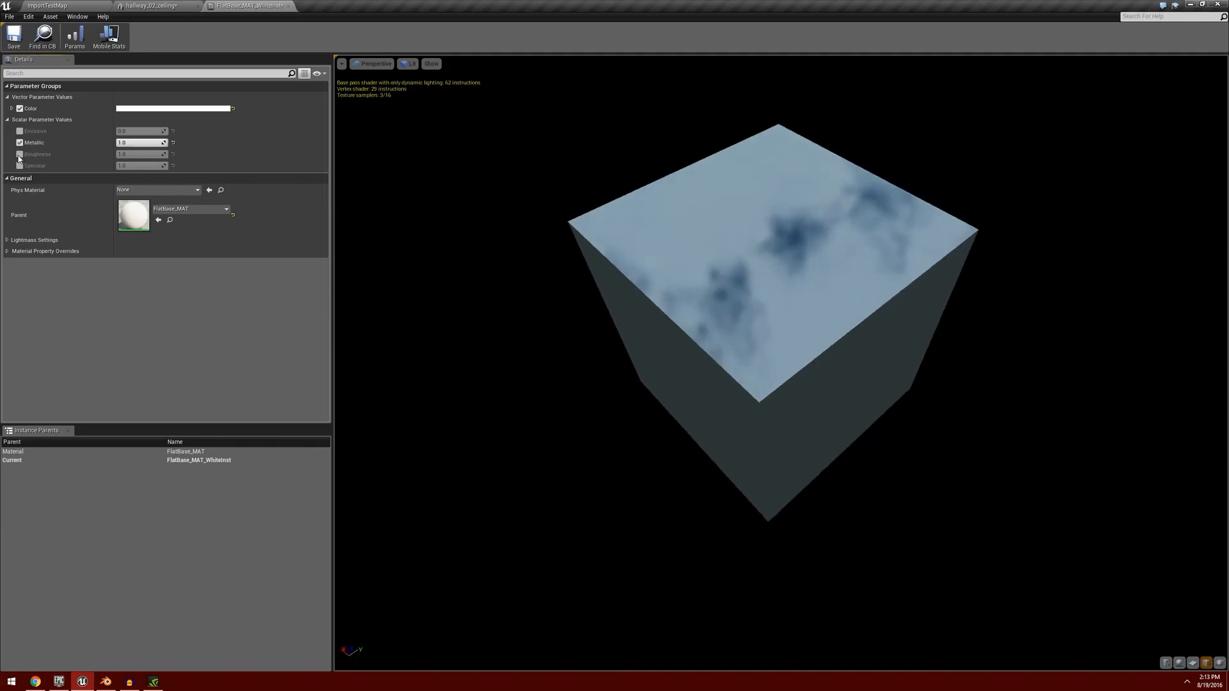
left_click_drag(920, 369, 821, 191)
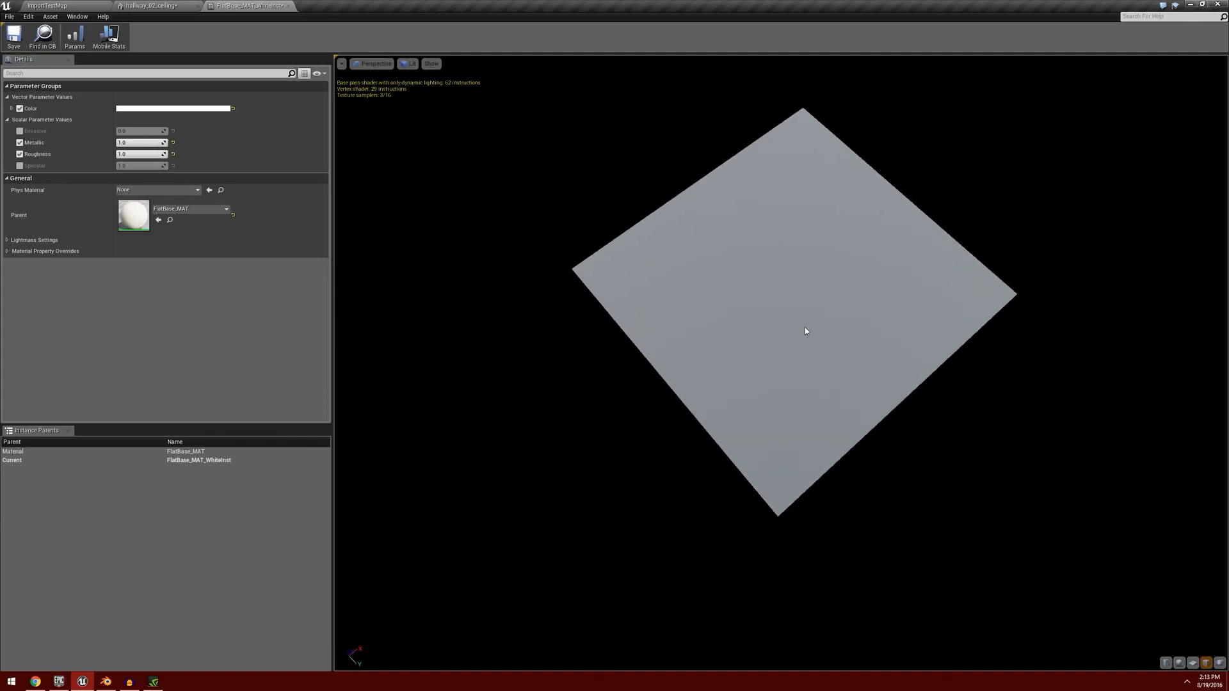
left_click_drag(136, 154, 90, 154)
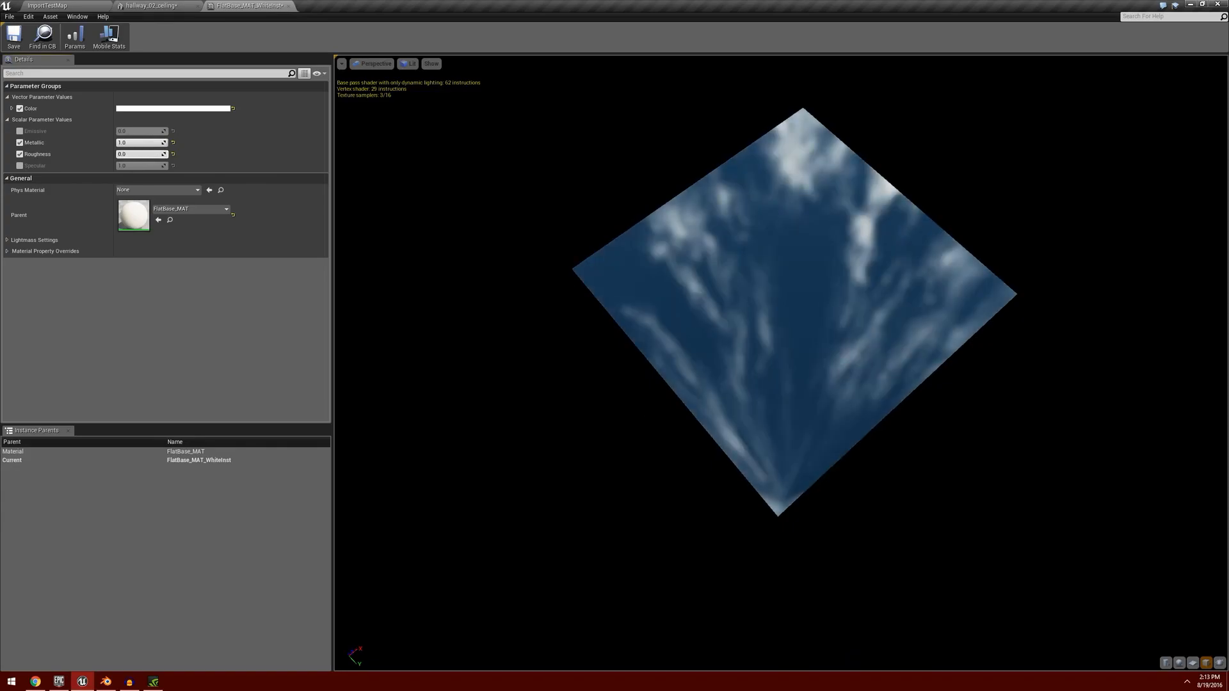
left_click(20, 143)
left_click(20, 154)
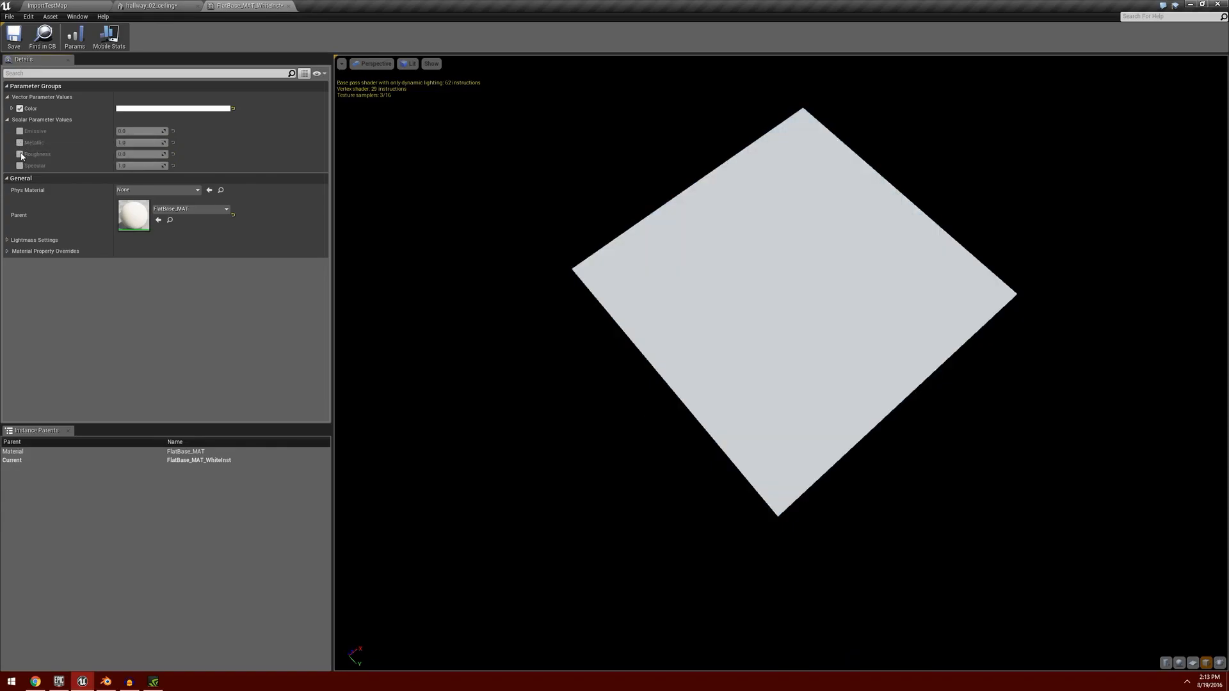
Step: Check the plain white preview cube, save FlatBase_MAT_WhiteInst and close its editor
left_click_drag(826, 384, 850, 383)
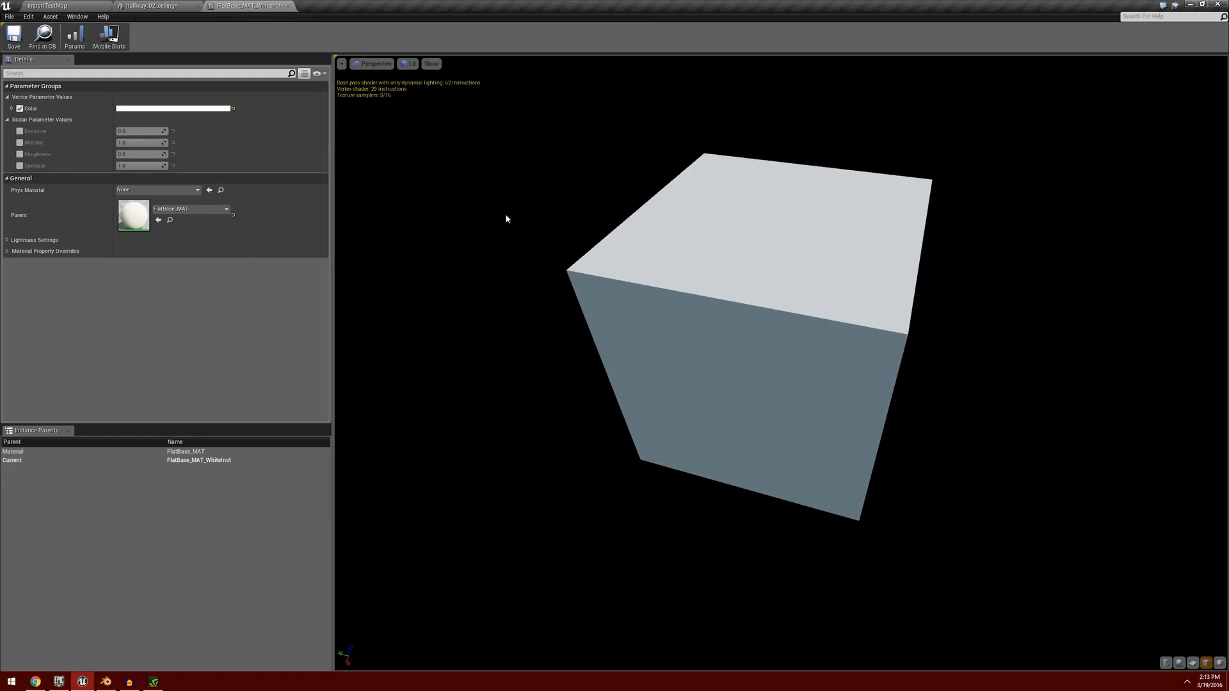
left_click_drag(921, 338, 904, 334)
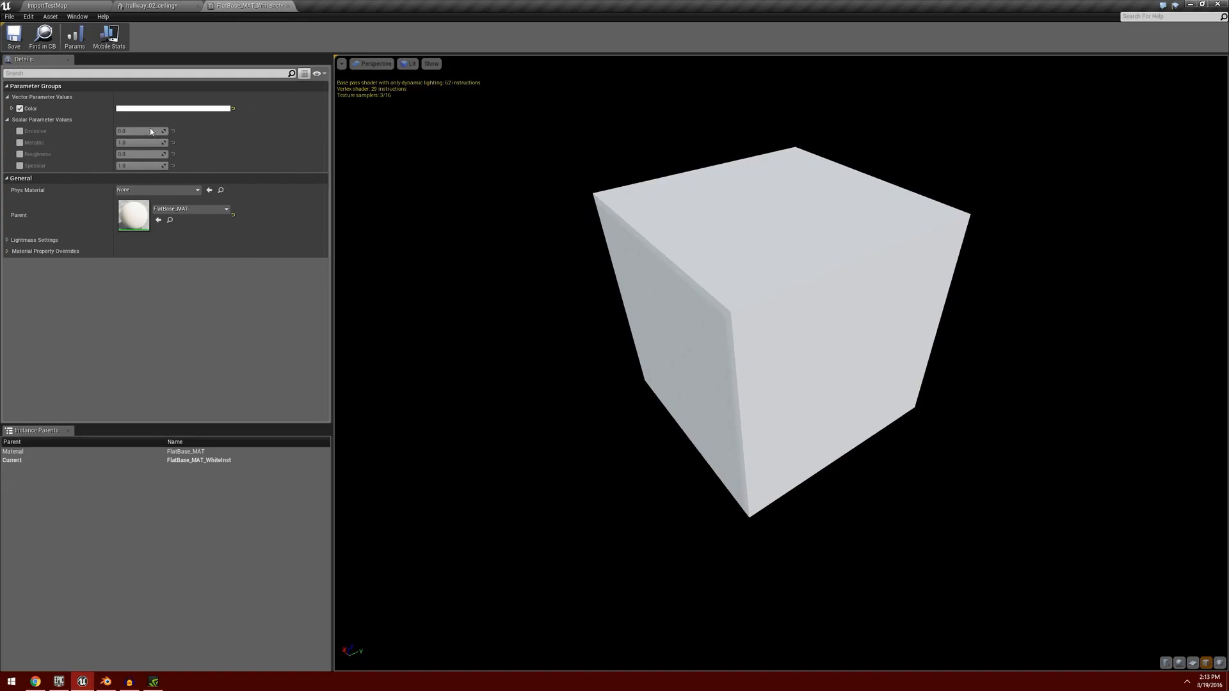
left_click_drag(878, 269, 781, 268)
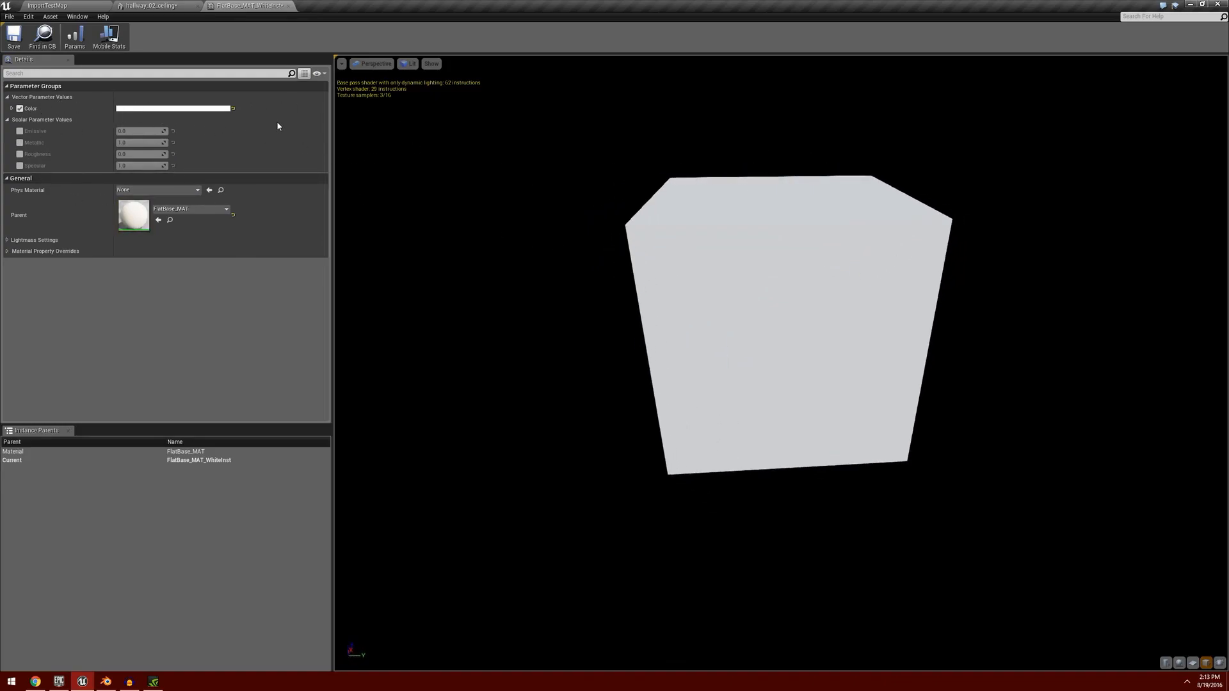
left_click_drag(732, 321, 856, 276)
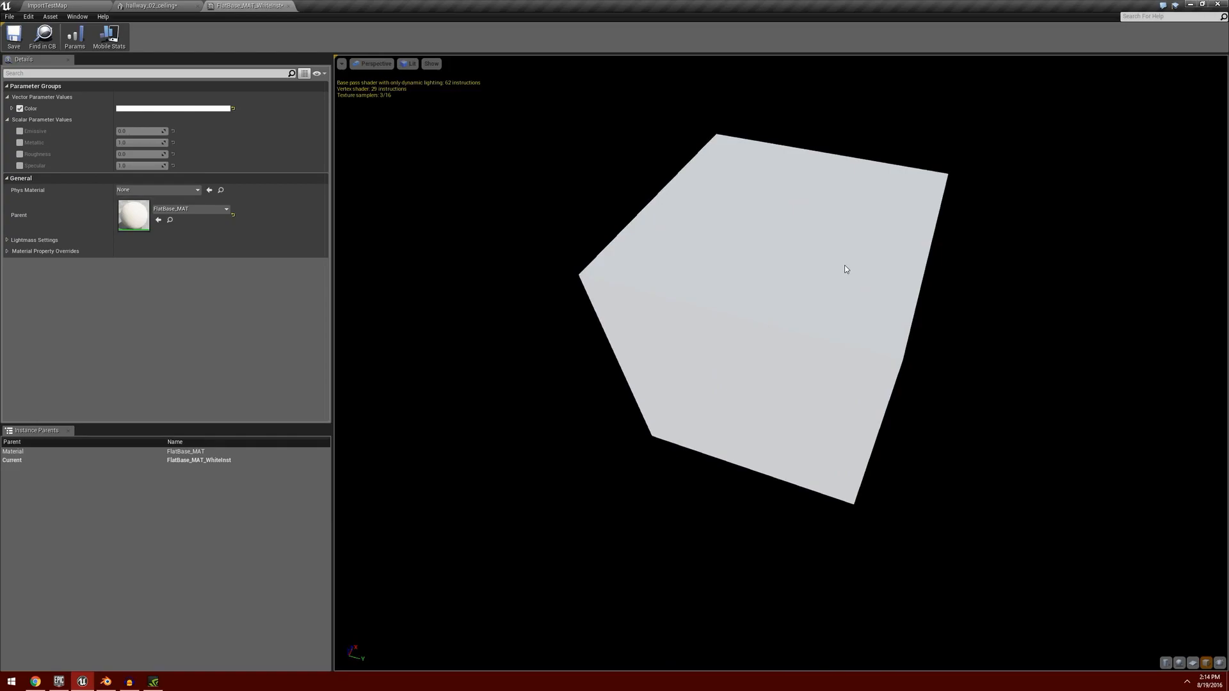
left_click(13, 35)
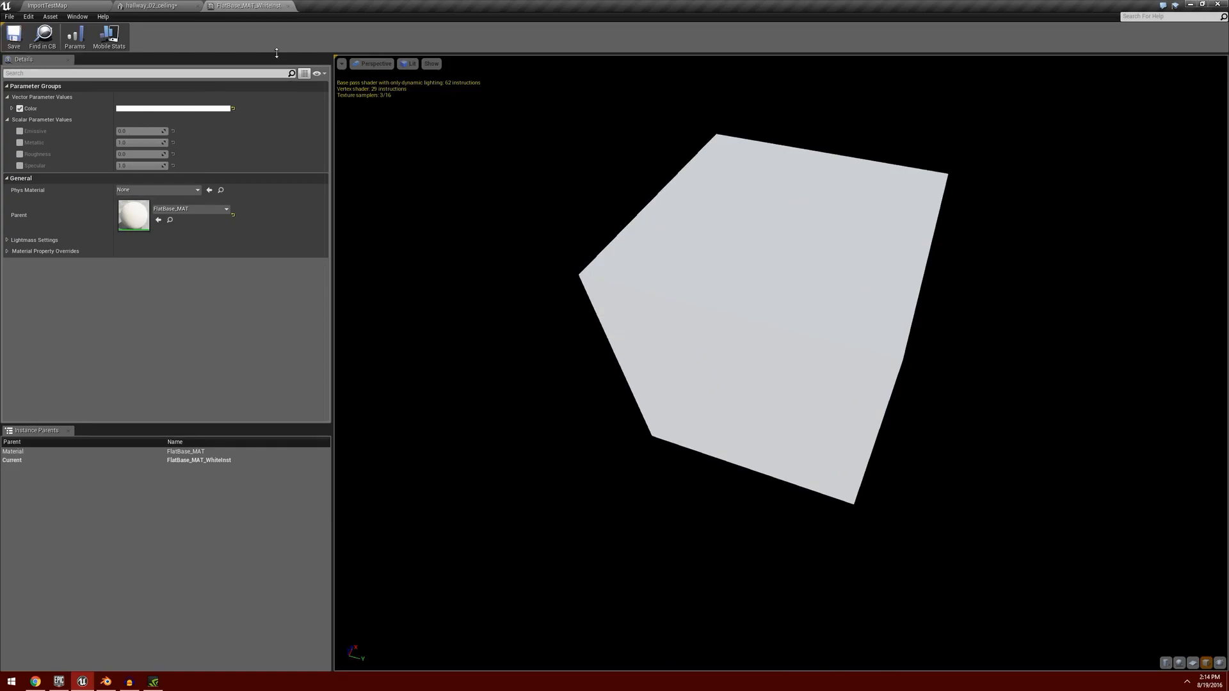
left_click(289, 6)
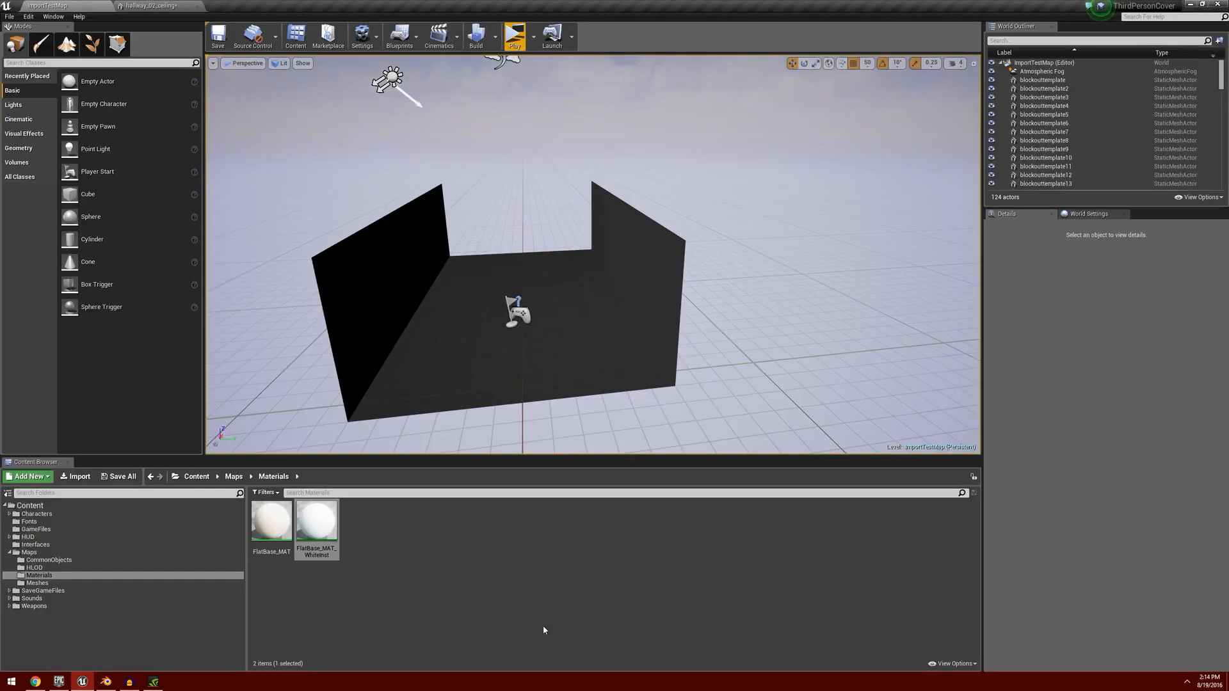
Step: Create another material instance from FlatBase_MAT in the Materials folder and name it FlatBase_MAT_RedInst
right_click(270, 524)
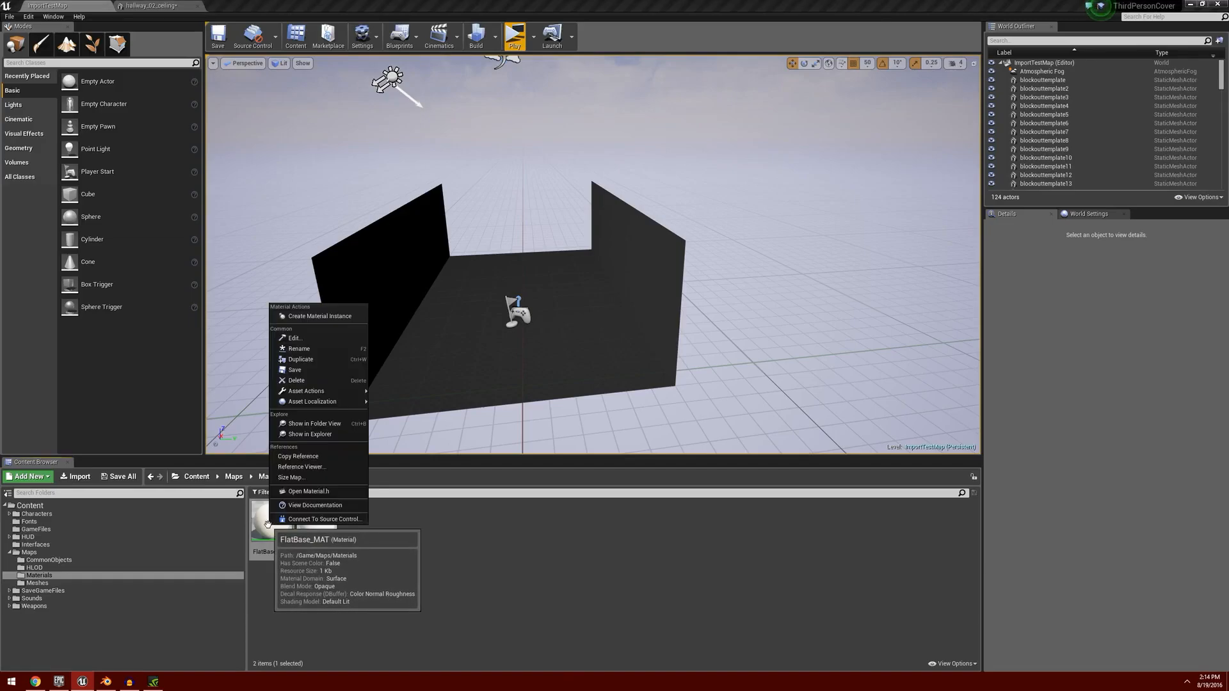
left_click(328, 316)
key("End")
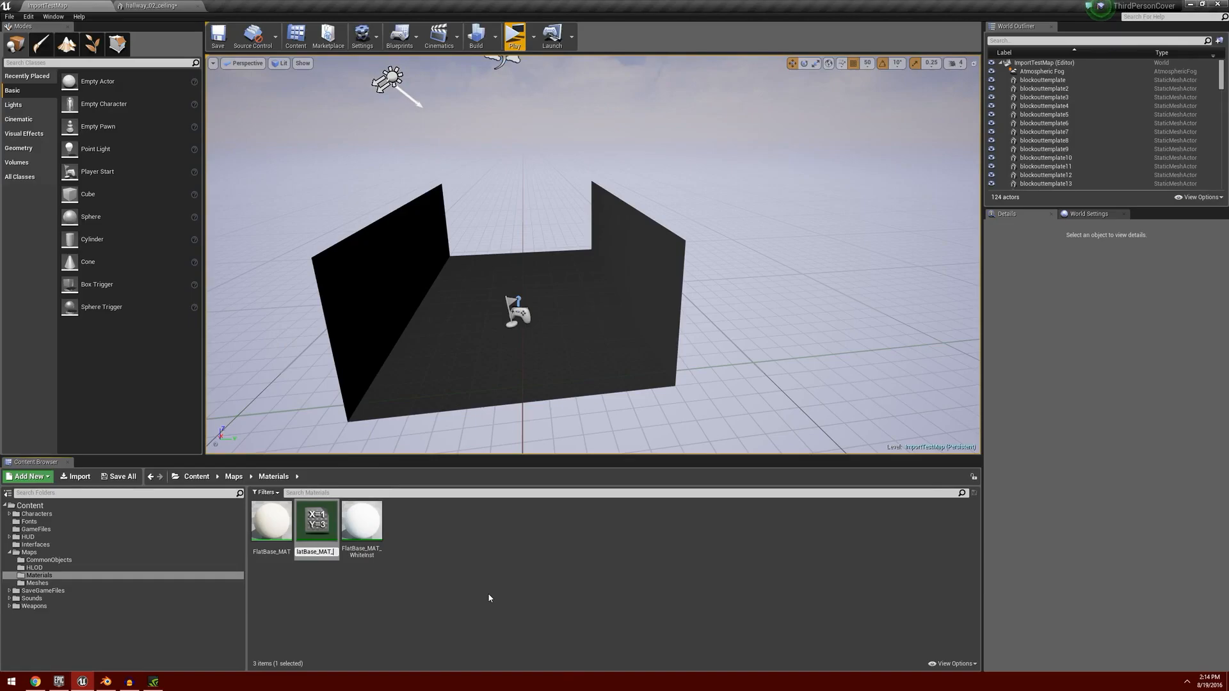
type("RedInst")
key("Return")
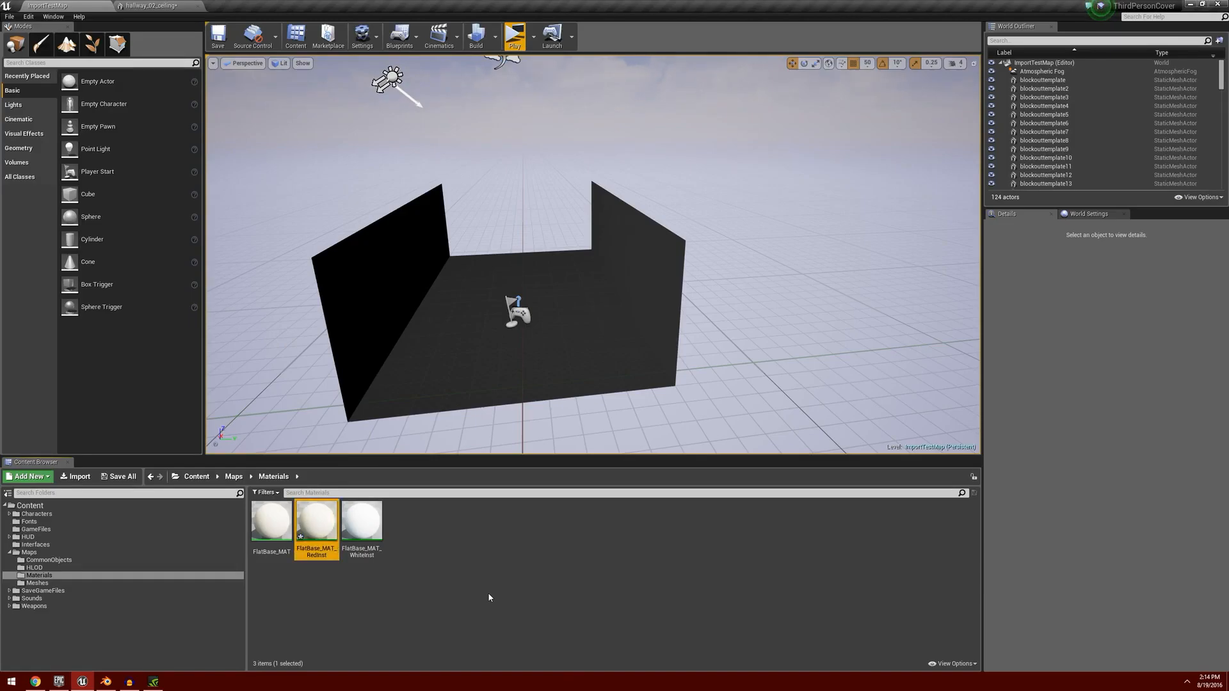
Step: Open FlatBase_MAT_RedInst and override its Color parameter with dark red: red 0.2, green 0 and blue 0
double_click(308, 521)
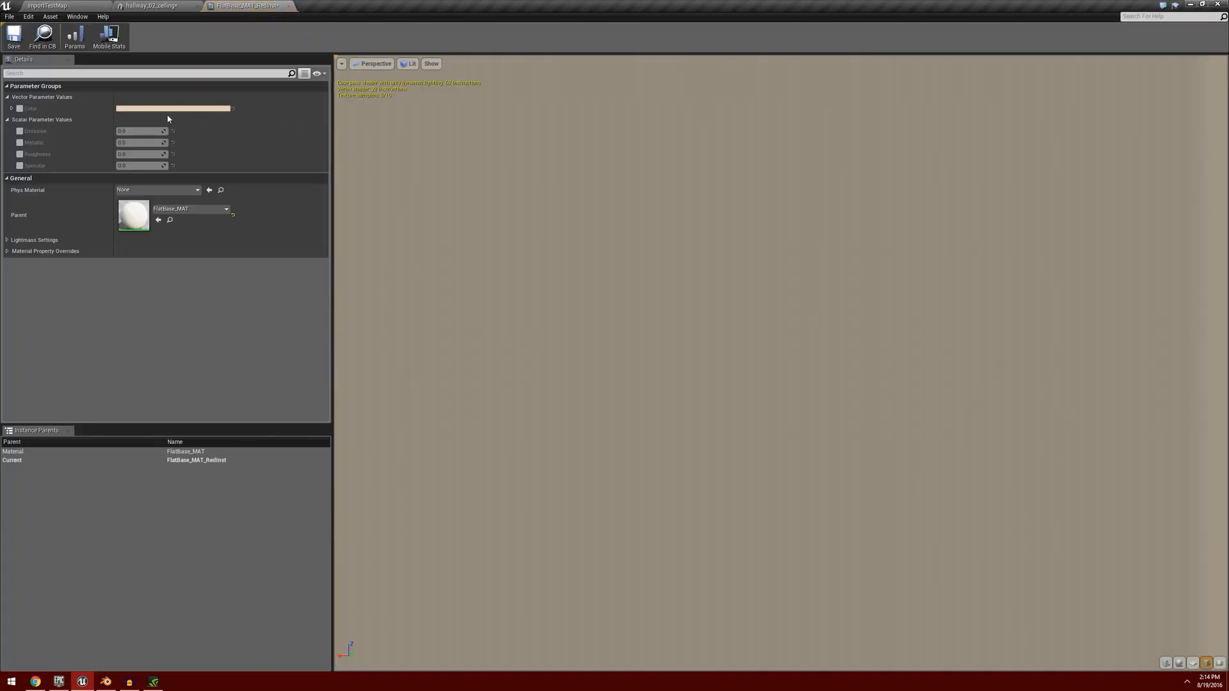
left_click(19, 108)
left_click(128, 108)
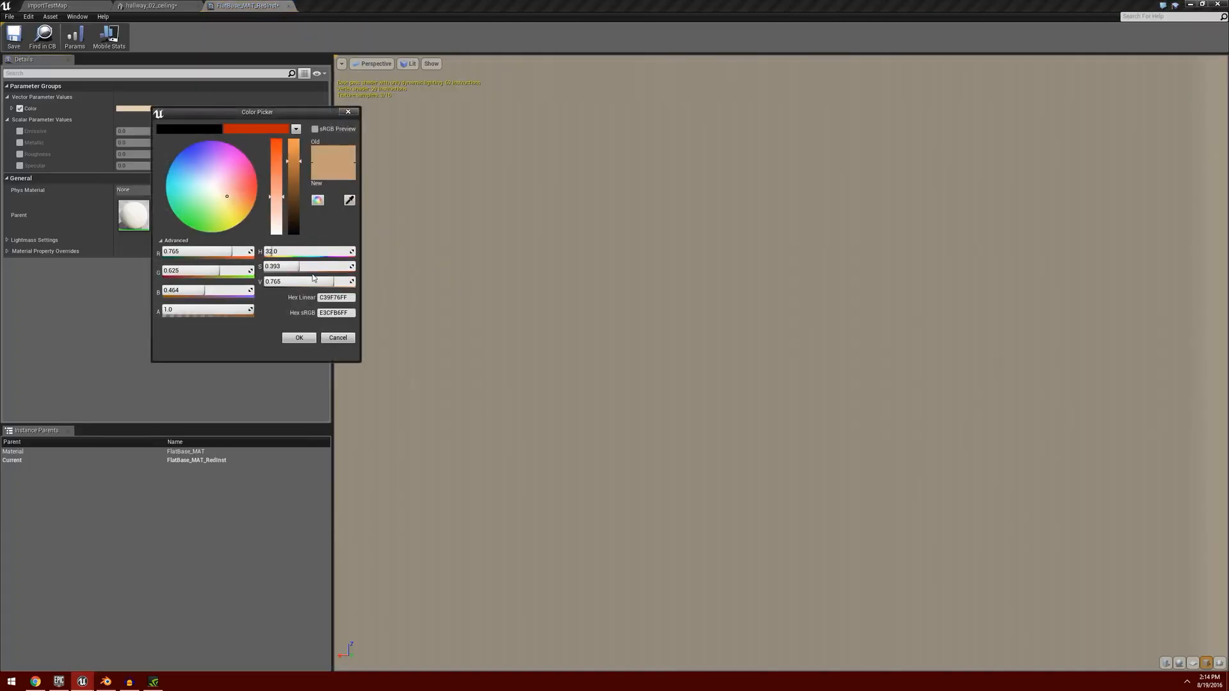
left_click(238, 253)
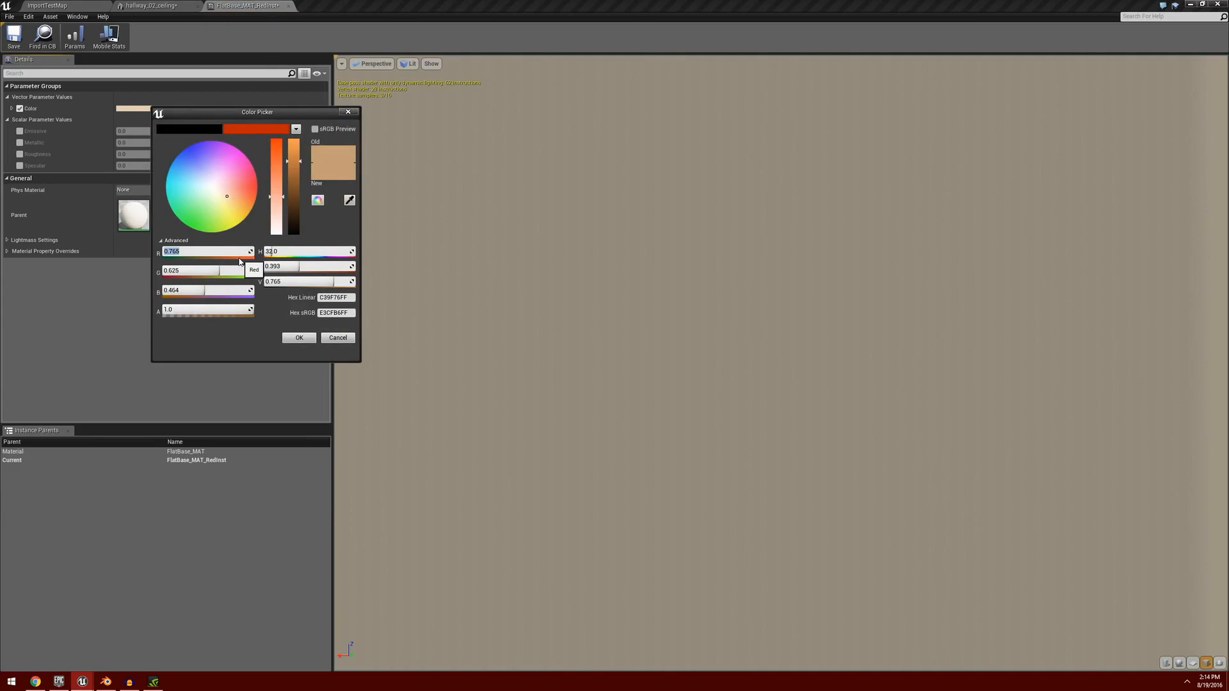
key("BackSpace")
type(".2")
key("Tab")
type("0")
key("Tab")
type("0")
key("Tab")
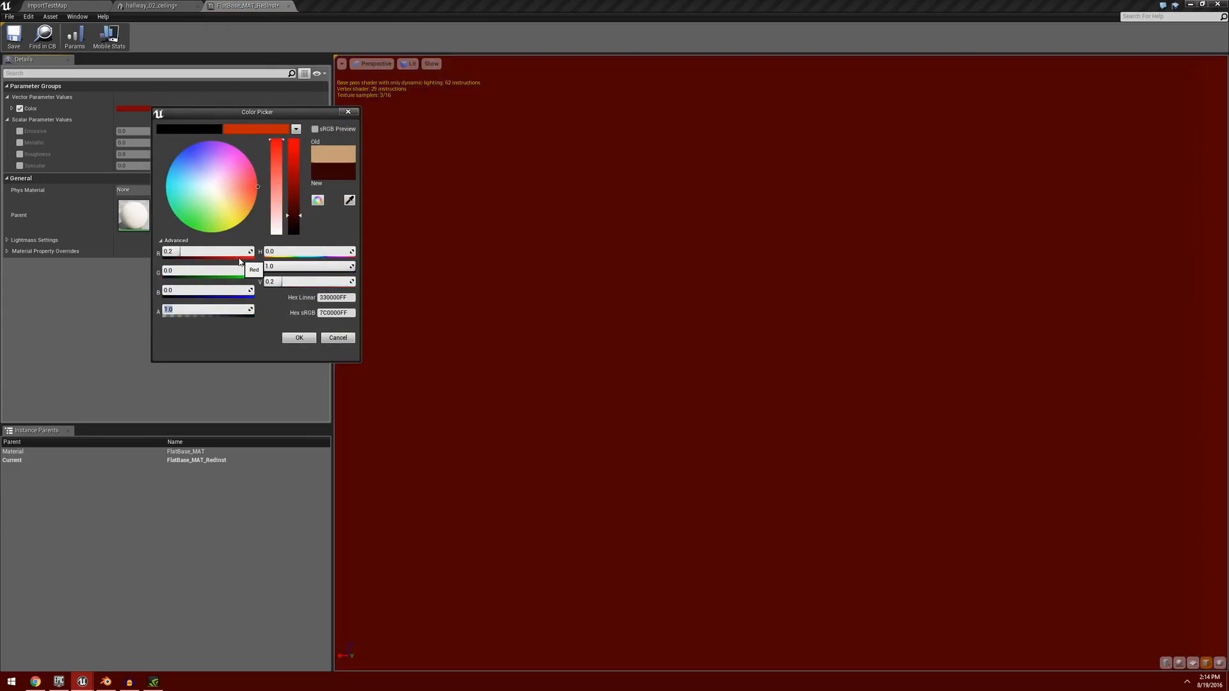
Step: Save FlatBase_MAT_RedInst with its dark red colour accepted and return to the ImportTestMap level
left_click(295, 338)
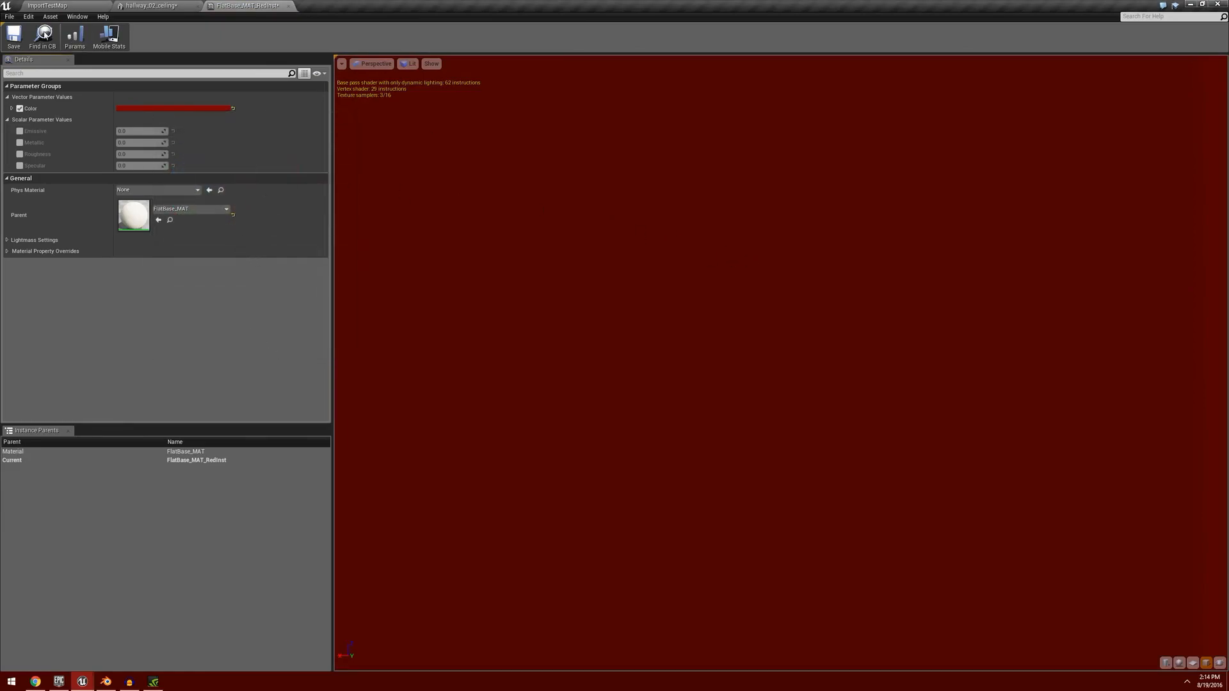
left_click(14, 37)
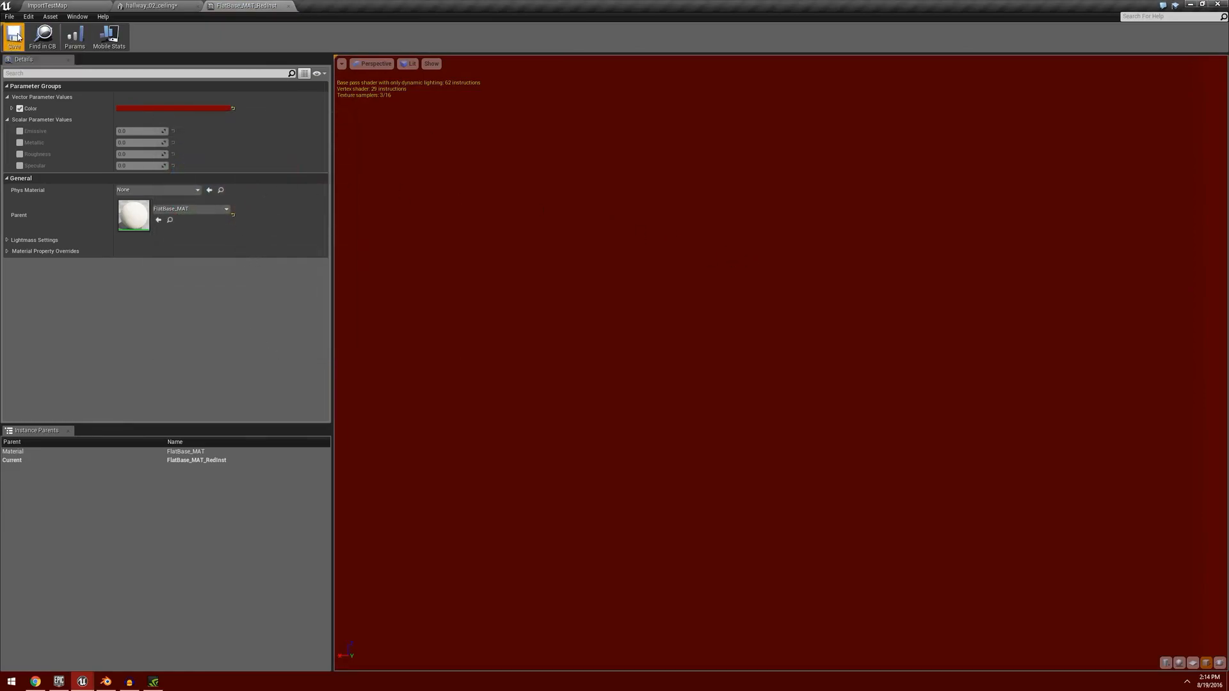
left_click(289, 6)
left_click(48, 5)
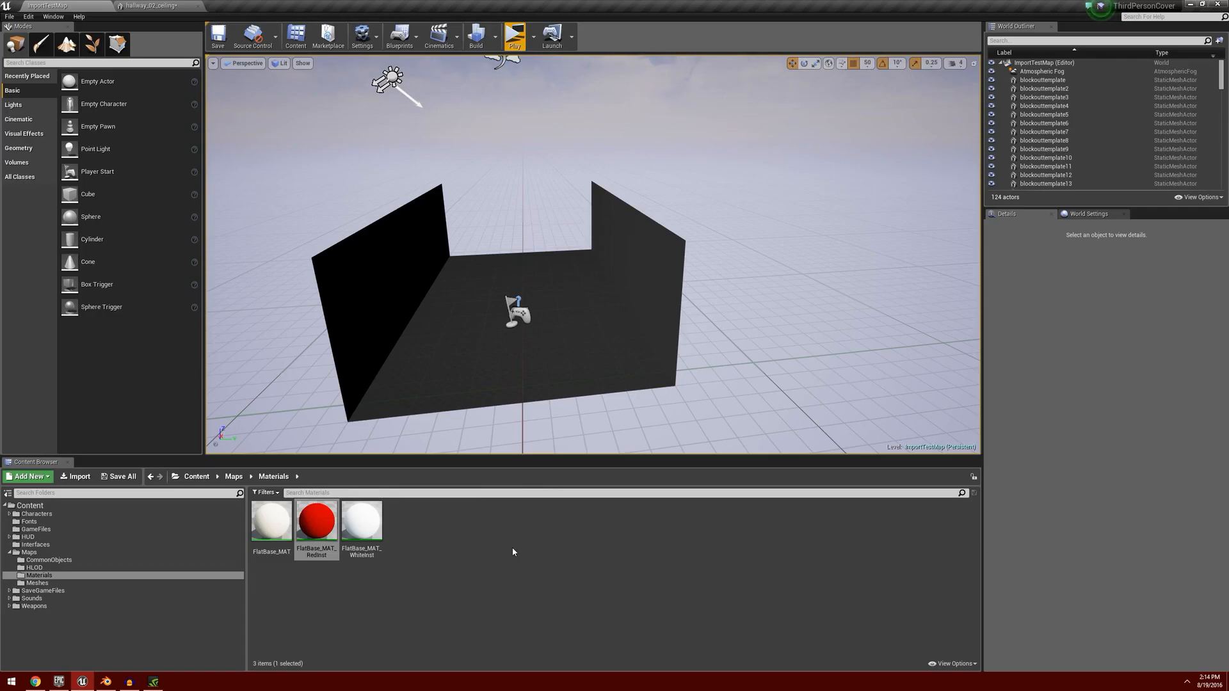
Step: Create a material instance from FlatBase_MAT and name it FlatBase_MAT_GreyInst
right_click(266, 523)
left_click(316, 311)
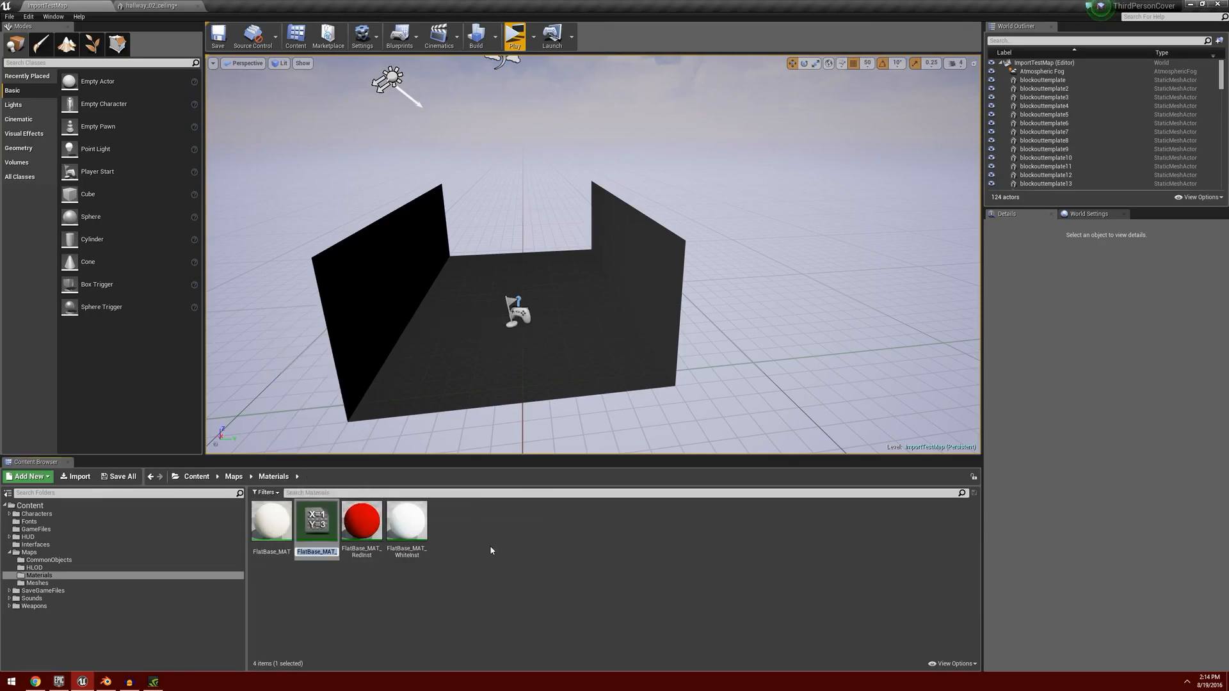
key("End")
type("I")
key("BackSpace")
type("GreyInst")
key("Return")
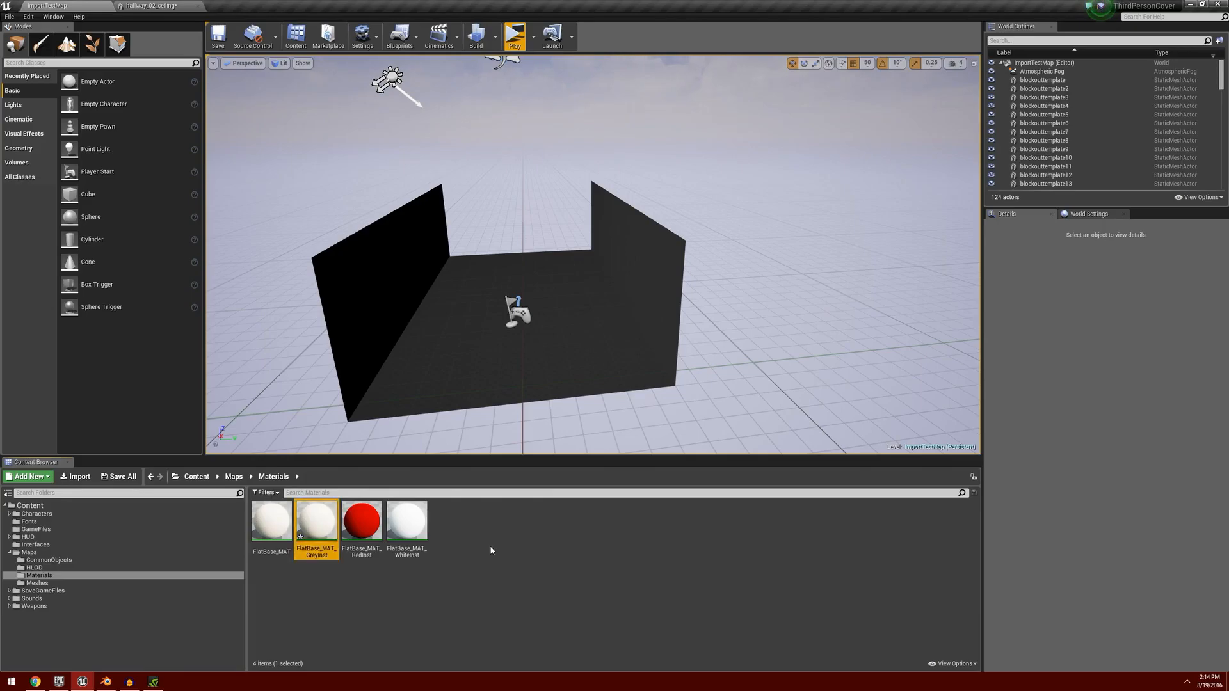
Step: Override the Color parameter of FlatBase_MAT_GreyInst with grey, setting red, green and blue to 0.2 each
double_click(327, 513)
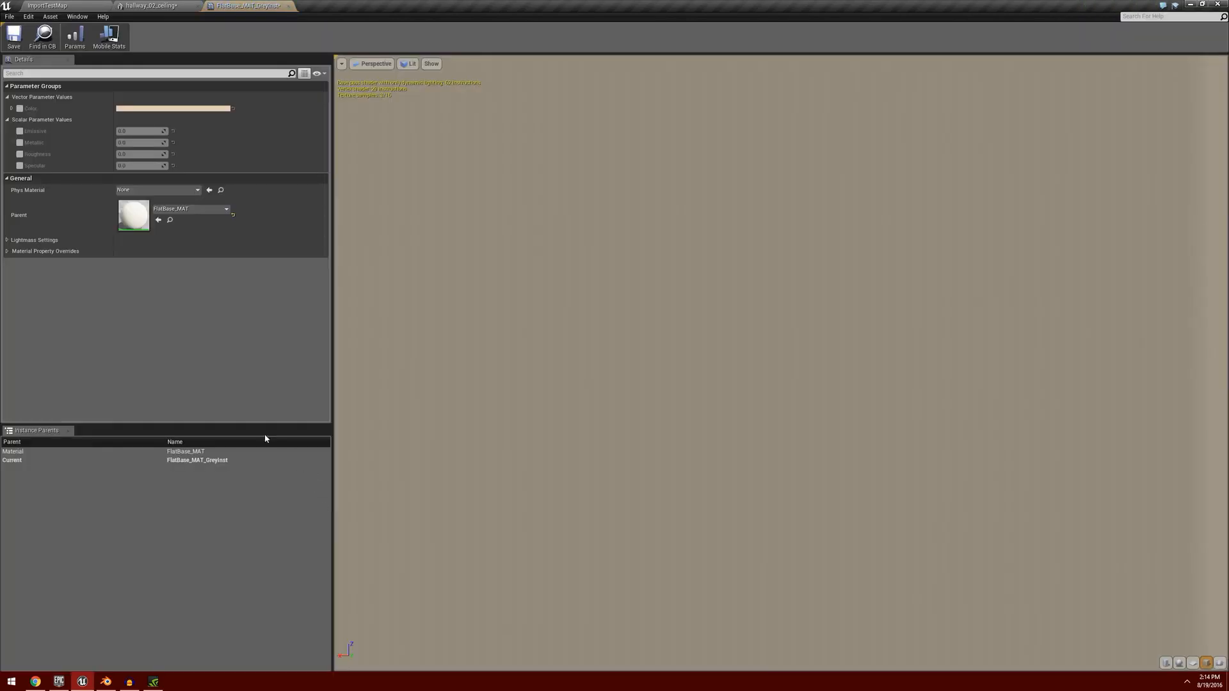
left_click(20, 108)
left_click(154, 109)
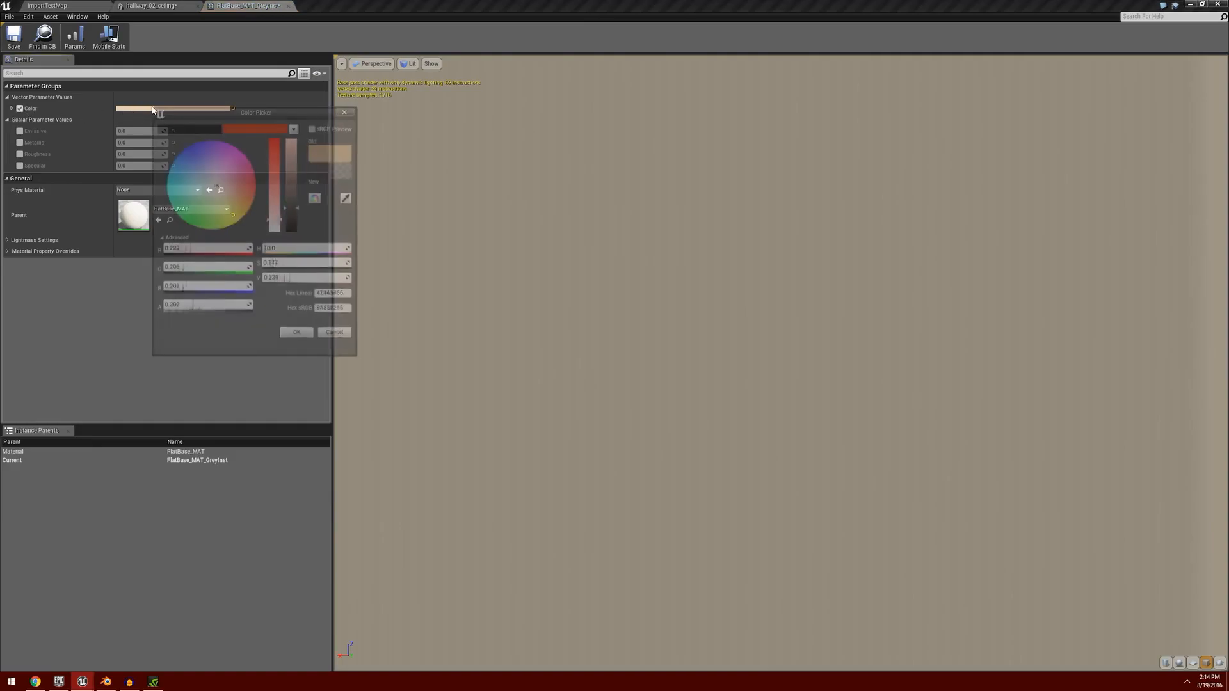
left_click(241, 253)
type("0.2")
key("Tab")
type("0.2")
key("Tab")
type("0.2")
key("Tab")
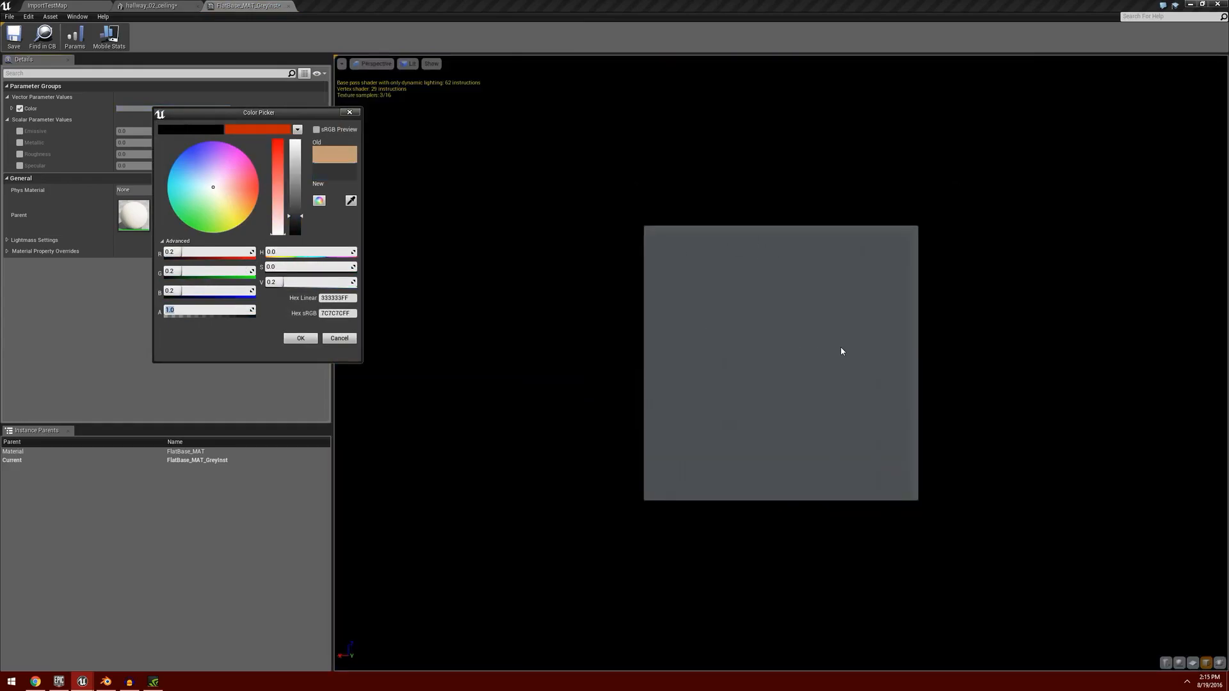
left_click_drag(823, 351, 773, 331)
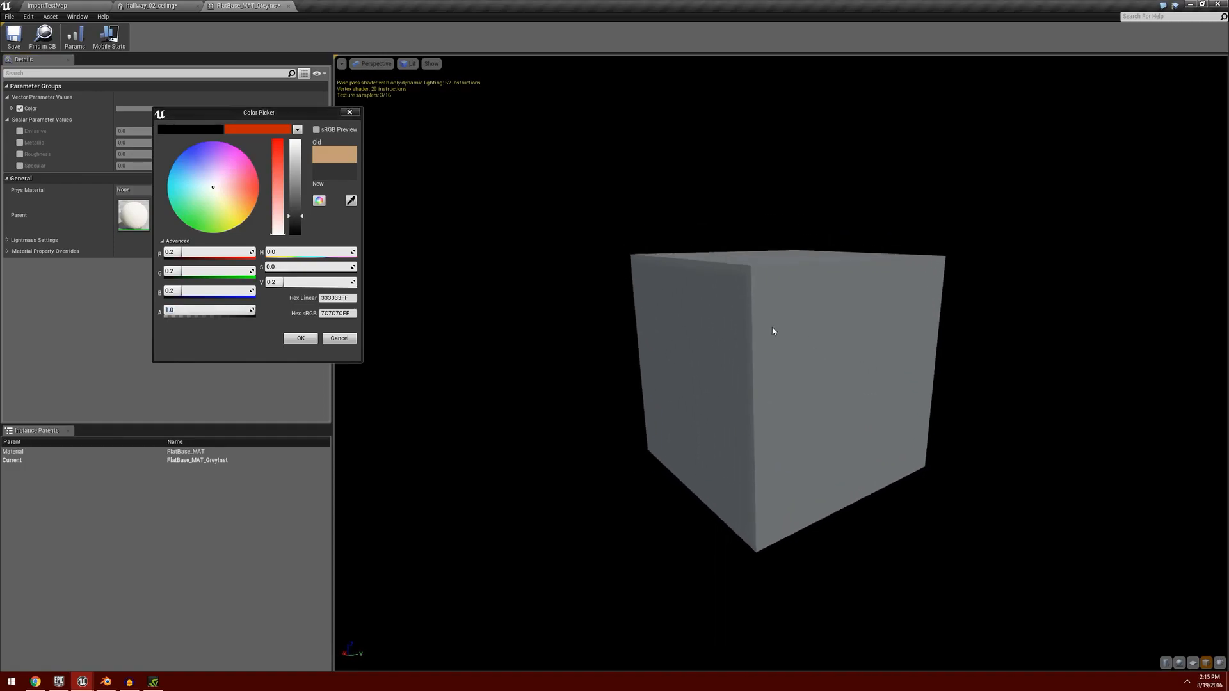
left_click(300, 338)
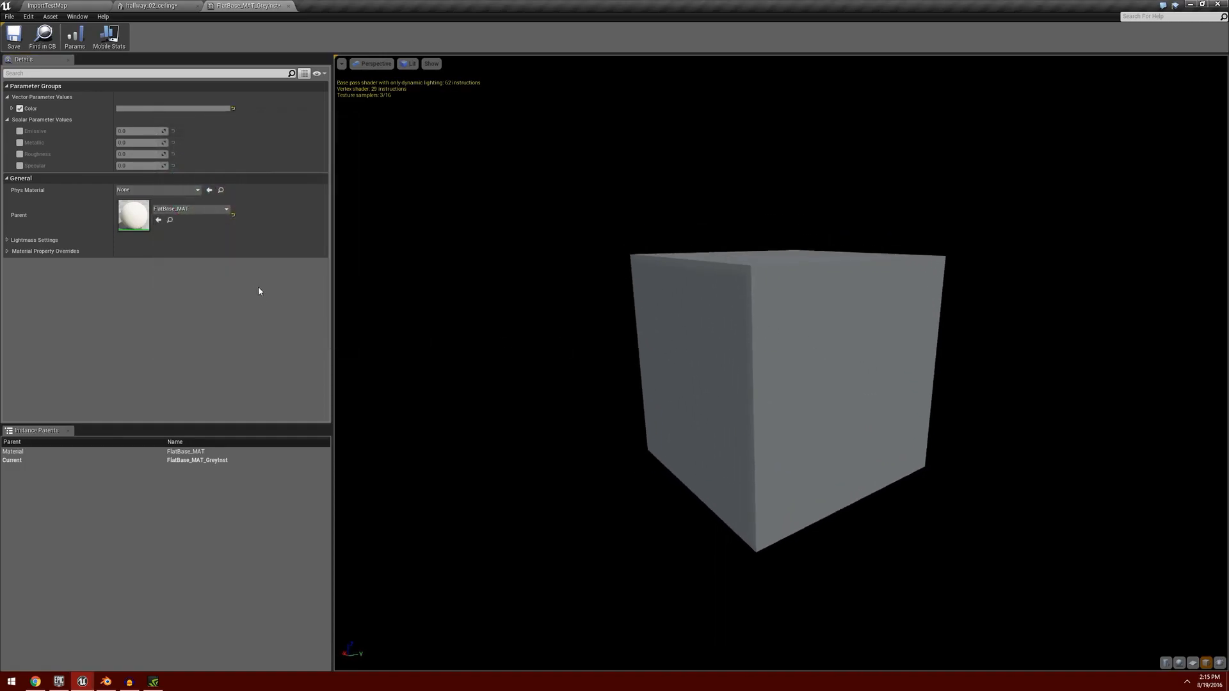
Step: Save FlatBase_MAT_GreyInst, close its editor and return to the ImportTestMap level
left_click(14, 36)
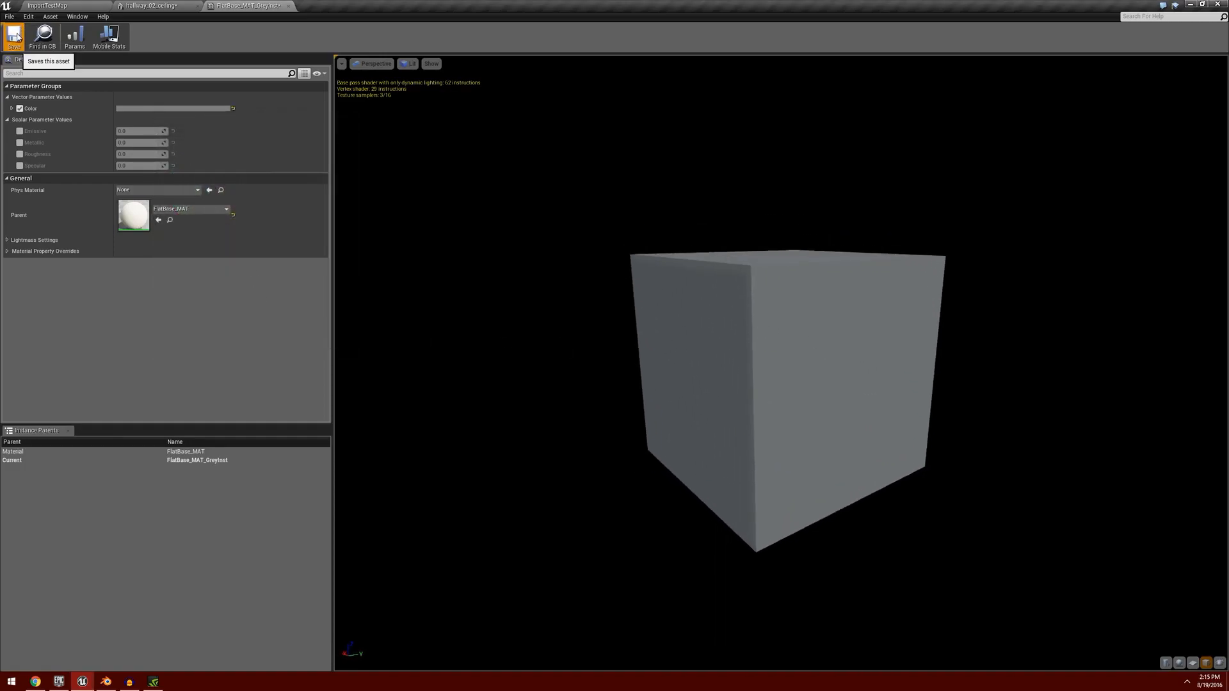
left_click(288, 6)
left_click(68, 6)
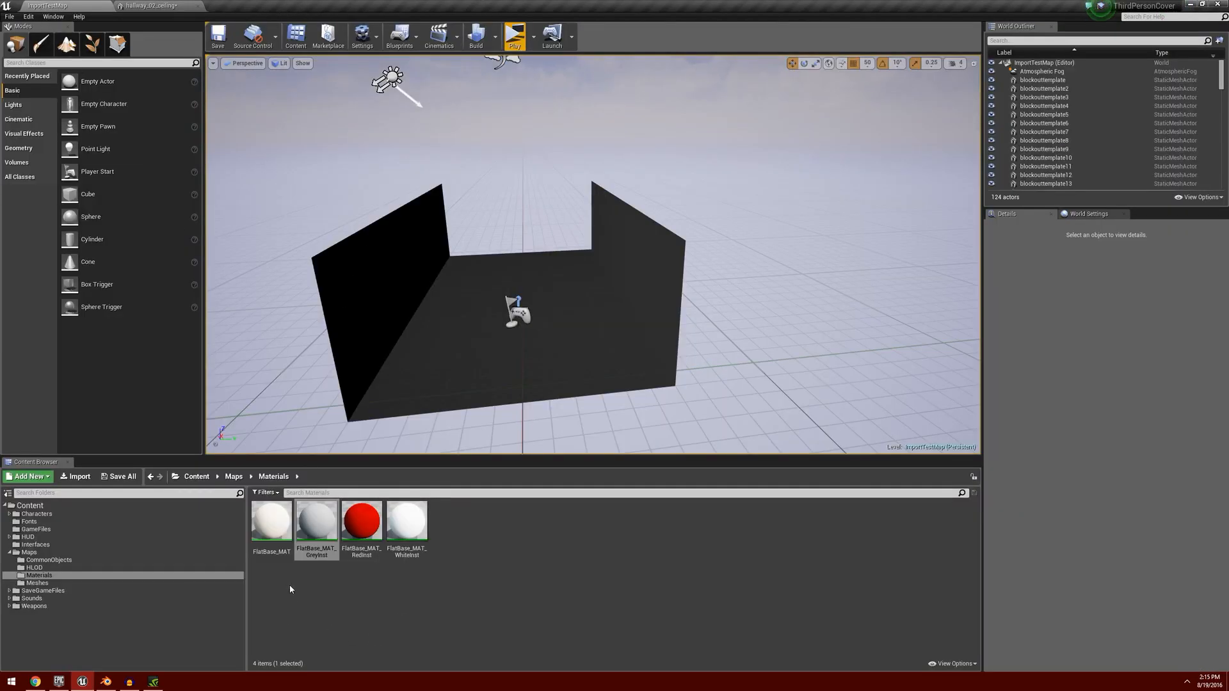
Step: Create another material instance from FlatBase_MAT and name it FlatBase_MAT_GlossBlackInst
right_click(281, 517)
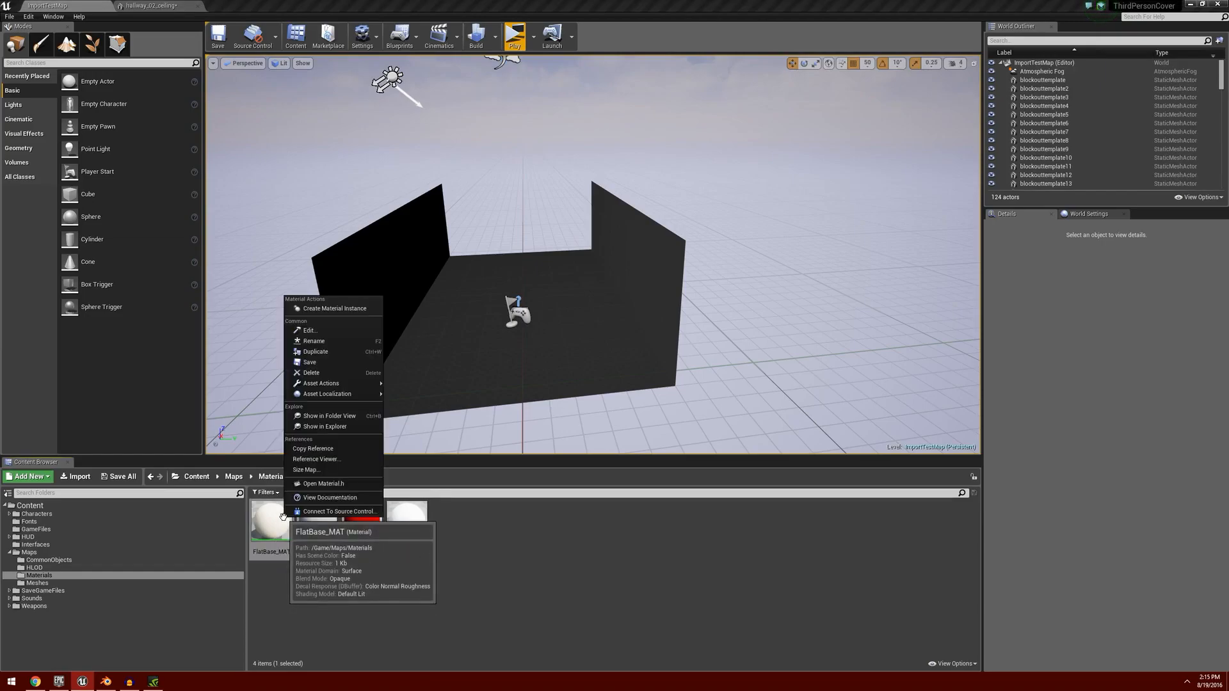
left_click(341, 308)
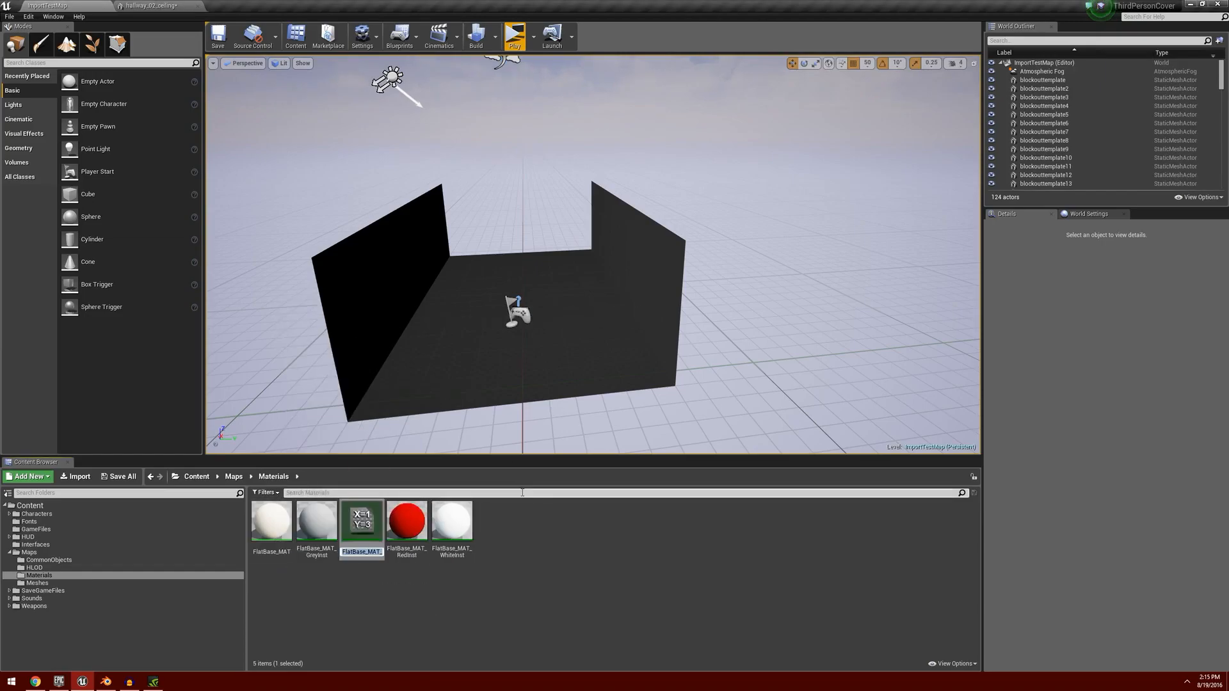
key("End")
type("GlossBlackInst")
key("Return")
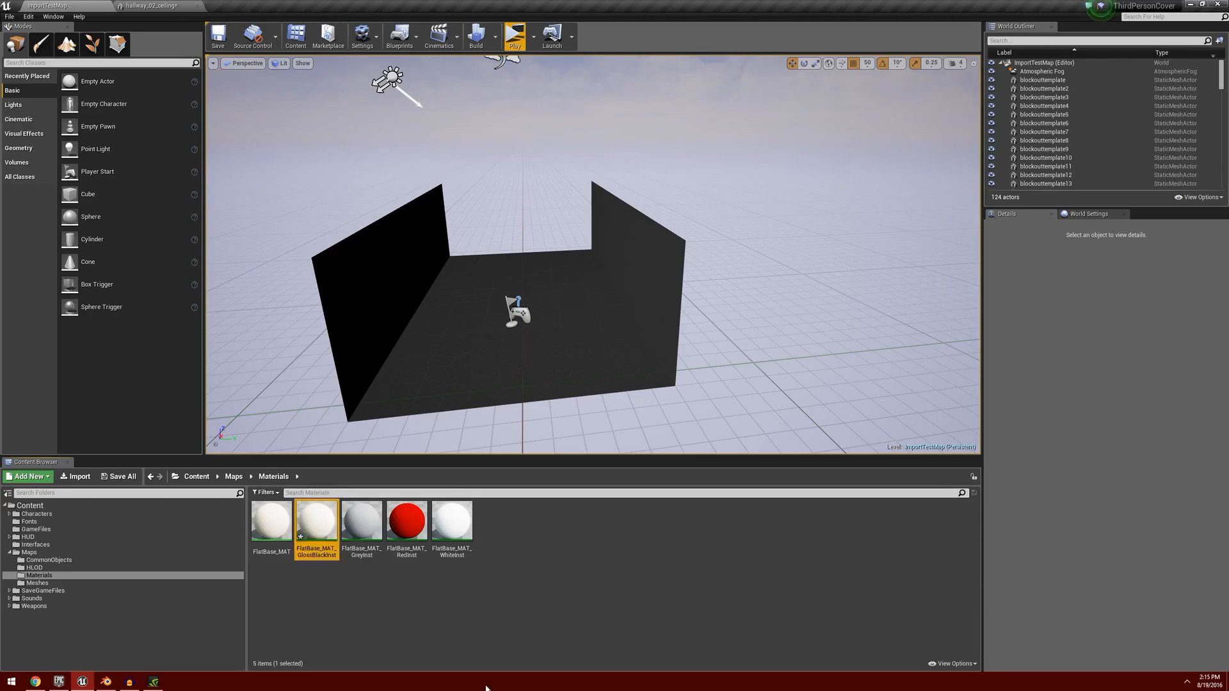
Step: Open FlatBase_MAT_GlossBlackInst, enable its Color override and pick the saved black swatch as the colour
double_click(316, 520)
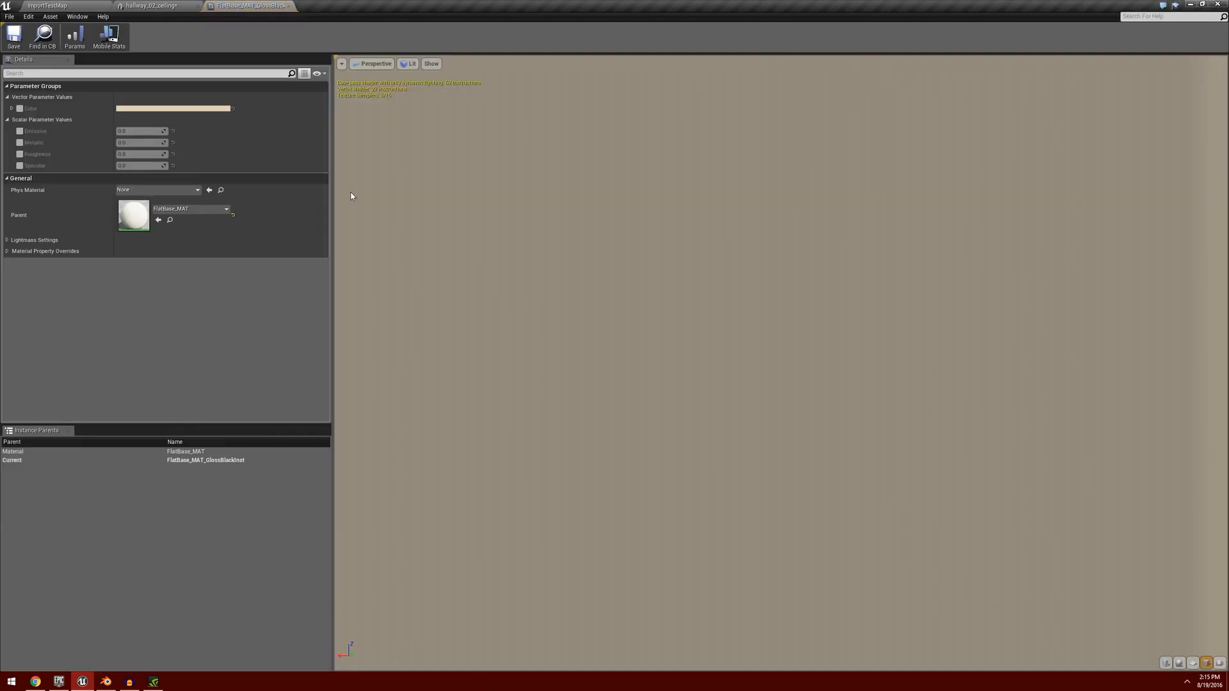
left_click(20, 109)
left_click(161, 108)
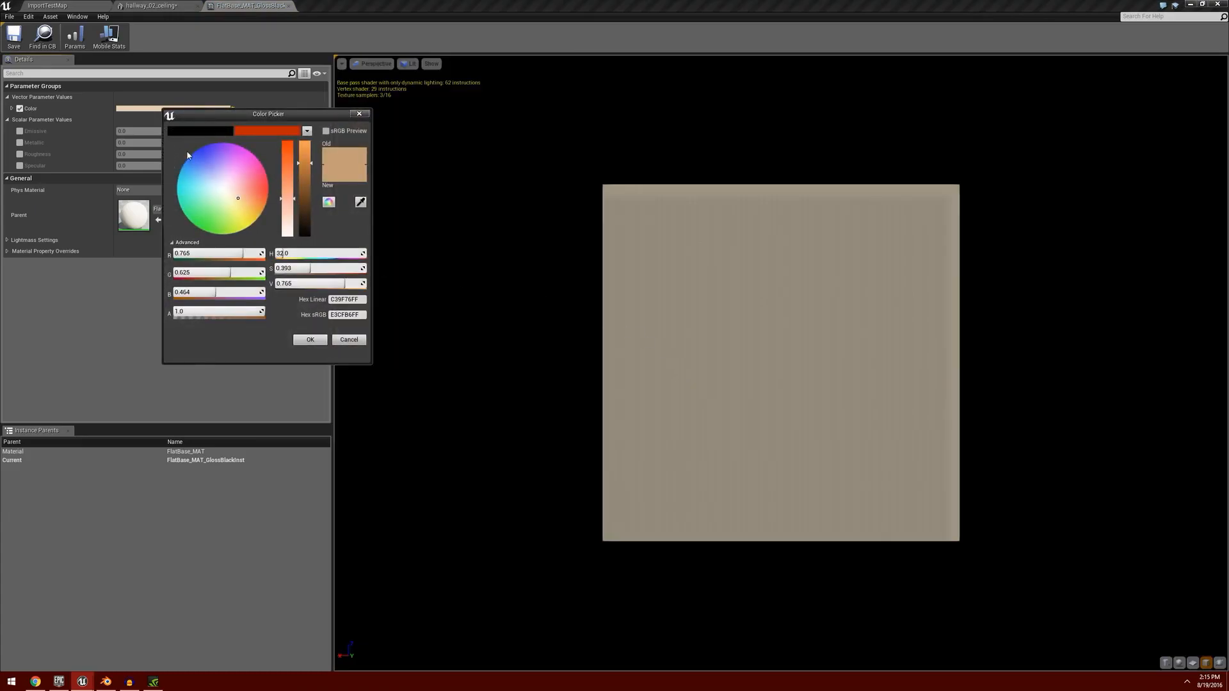
left_click(197, 131)
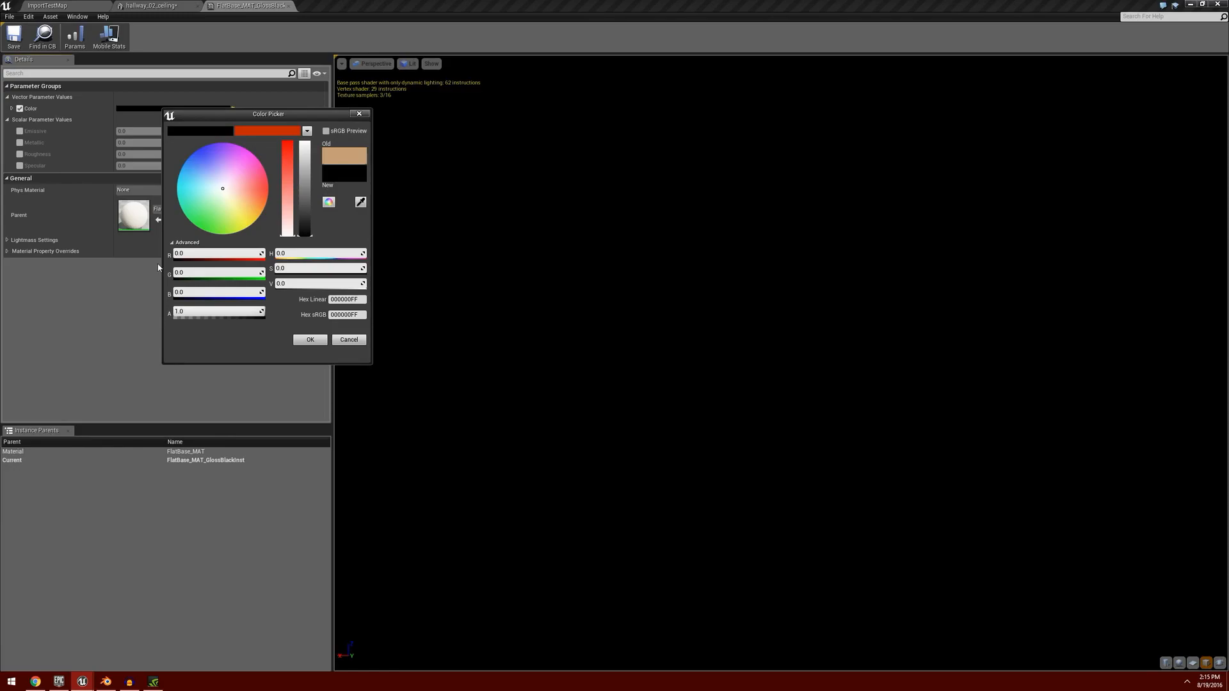
Step: Set the gloss black instance's red, green and blue colour values to 0.1 each
left_click(209, 253)
type("0.1")
key("Tab")
type("0.1")
key("Tab")
type("0.1")
key("Tab")
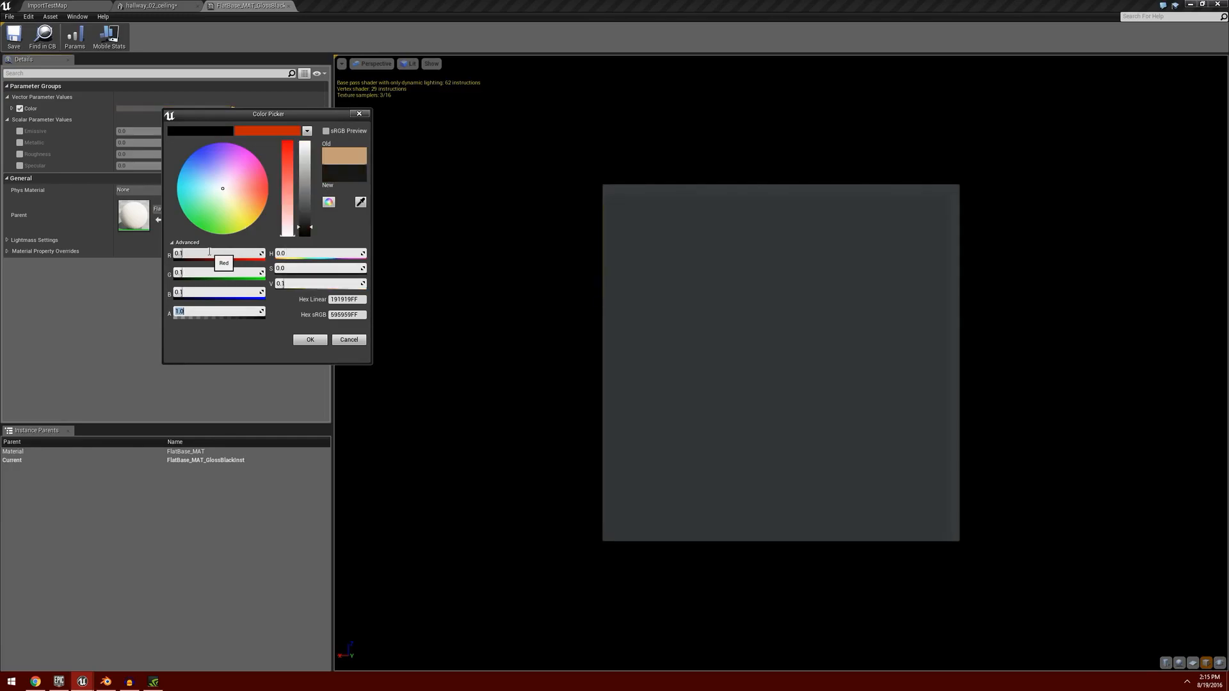
Step: Darken the gloss black instance's colour to 0.05 for red, green and blue and accept it
left_click(191, 254)
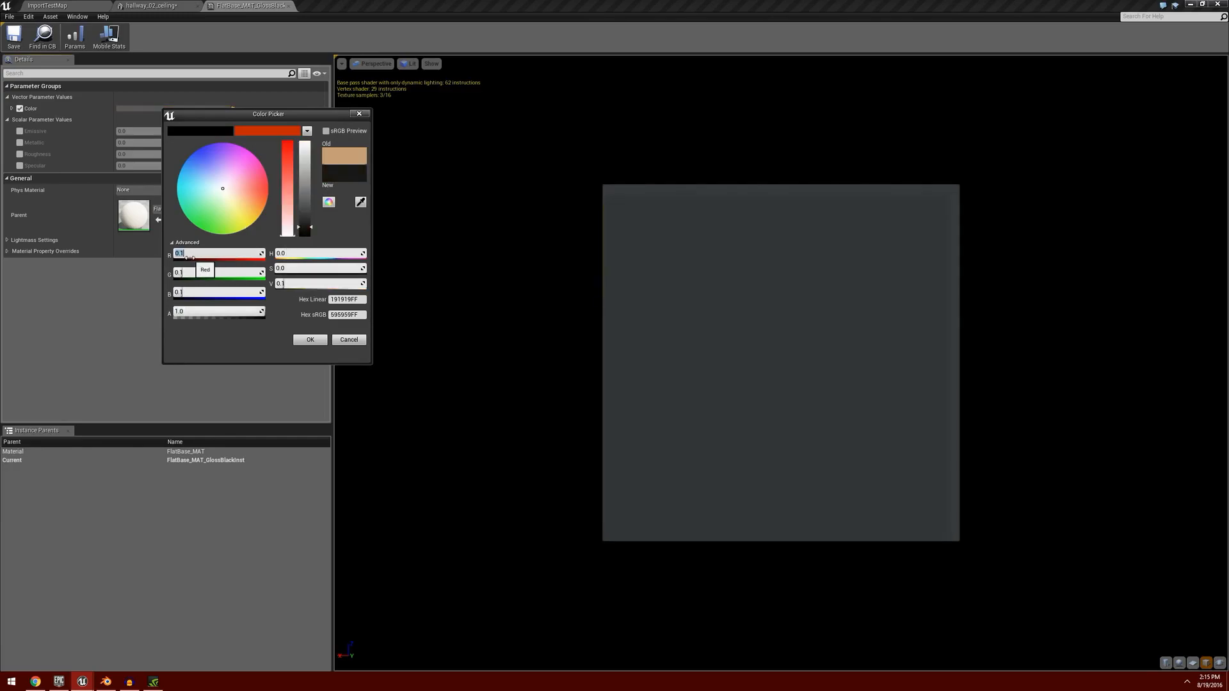
key("Tab")
type(".05")
key("Tab")
key("BackSpace")
key("Tab")
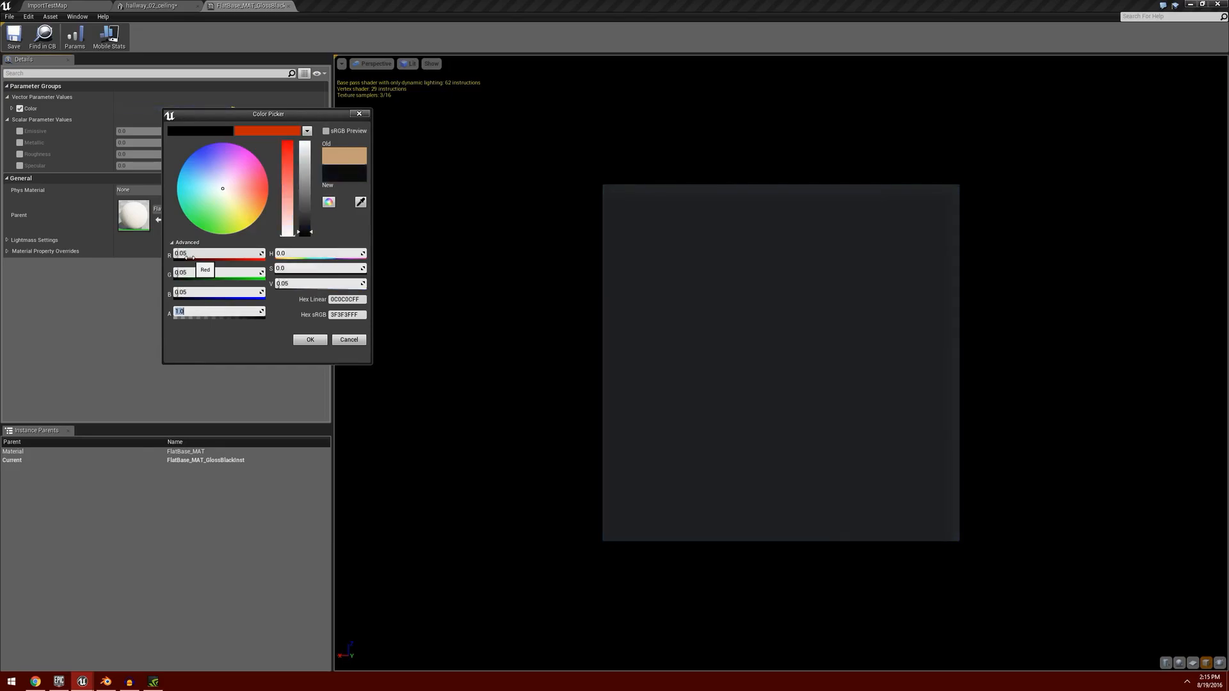
left_click(309, 340)
Step: Enable the Specular override on the gloss black instance, set it to about 0.52 and inspect the preview cube's reflections
left_click(20, 166)
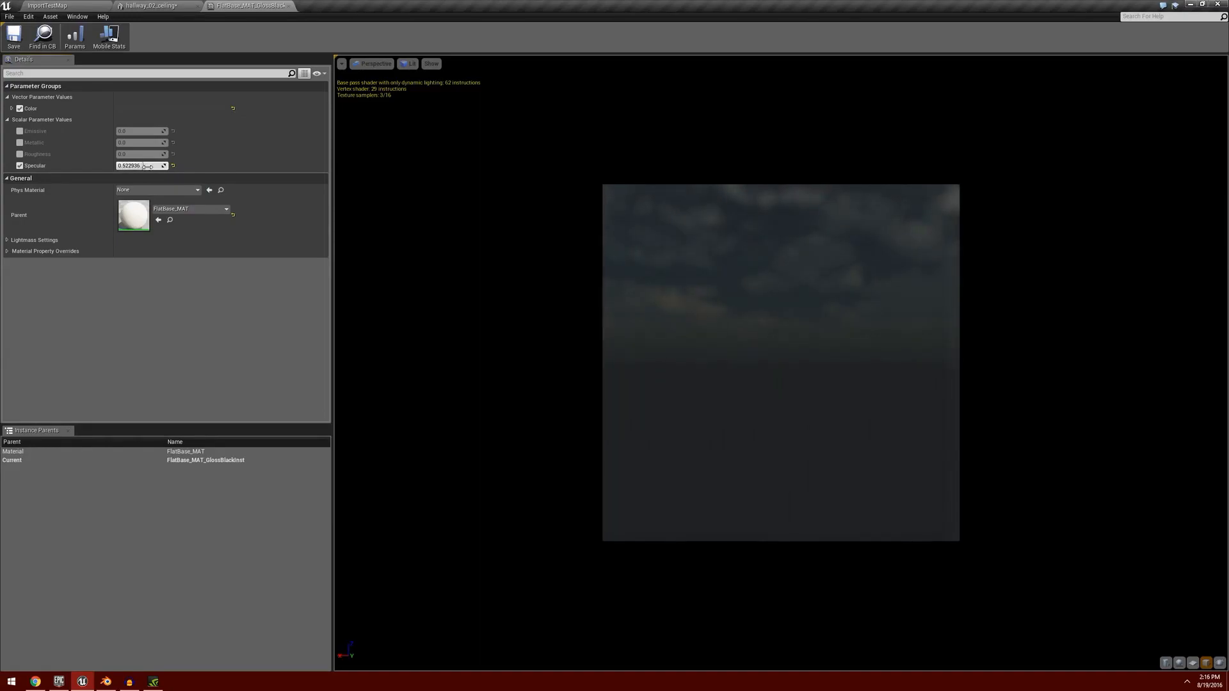
mouse_move(904, 389)
left_mouse_down()
mouse_move(947, 422)
mouse_move(928, 461)
mouse_move(884, 435)
mouse_move(905, 393)
left_mouse_up()
left_click_drag(779, 349, 803, 383)
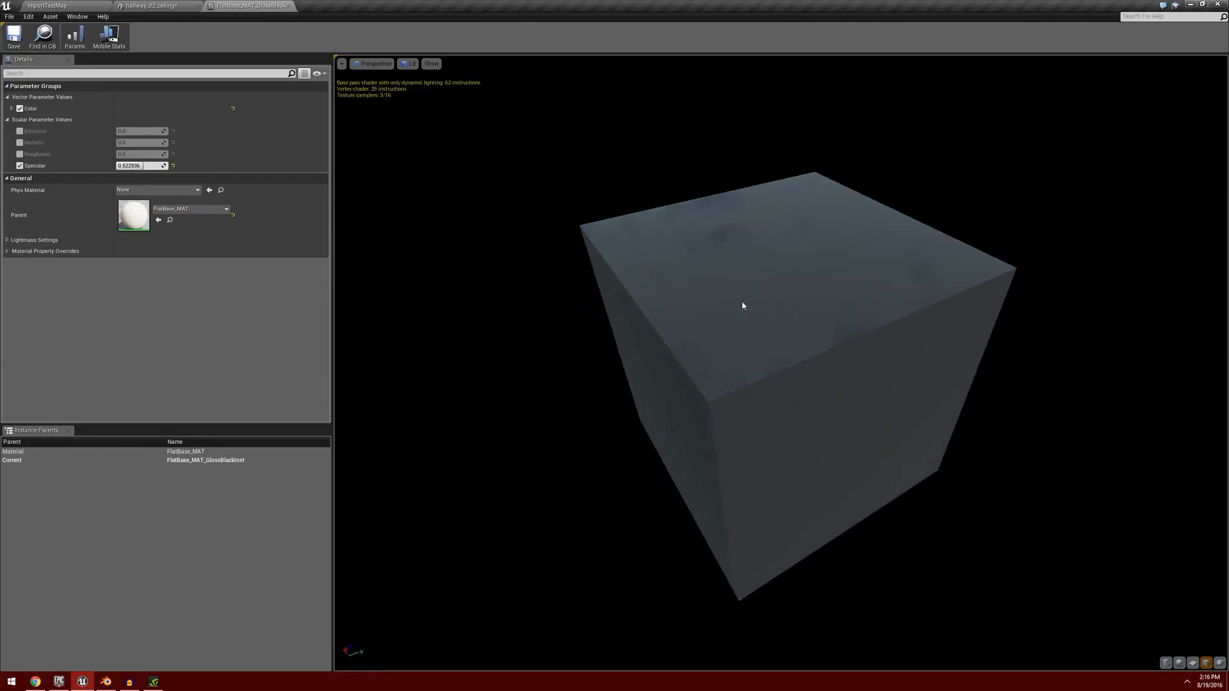
Step: Change the gloss black instance's Color to 0.02 for red, green and blue, and check the preview cube
left_click(174, 111)
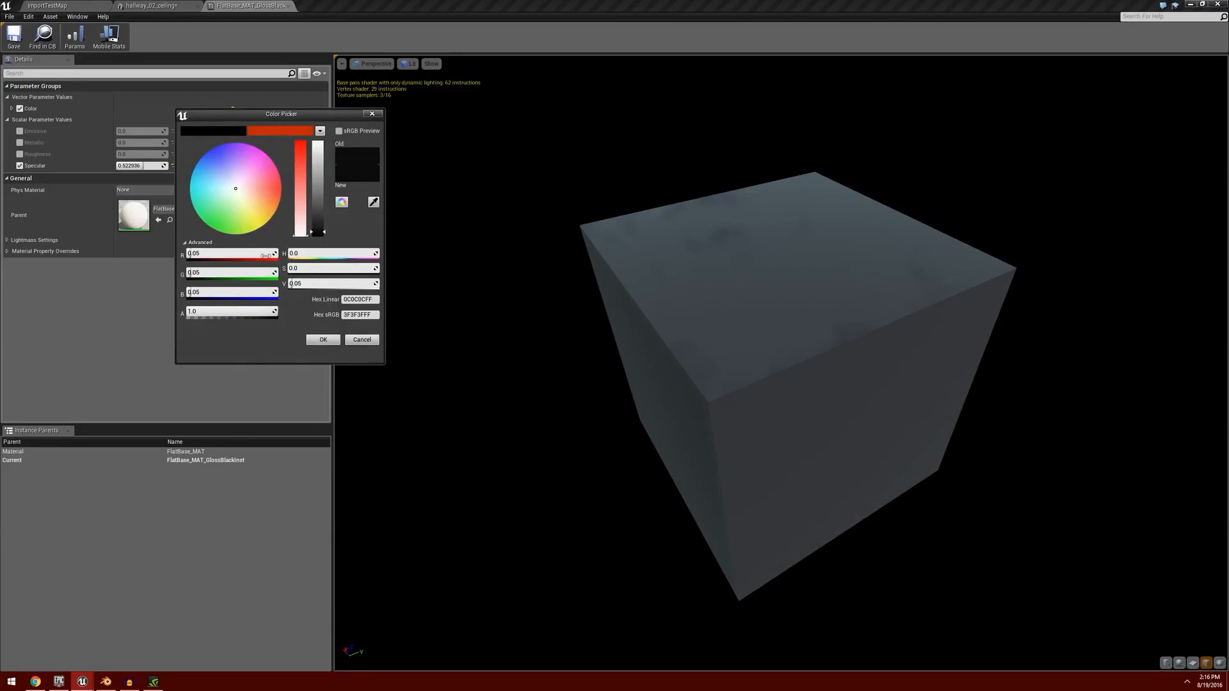
left_click(229, 252)
type(".02")
key("Tab")
type(".02")
key("Tab")
type(".02")
key("Tab")
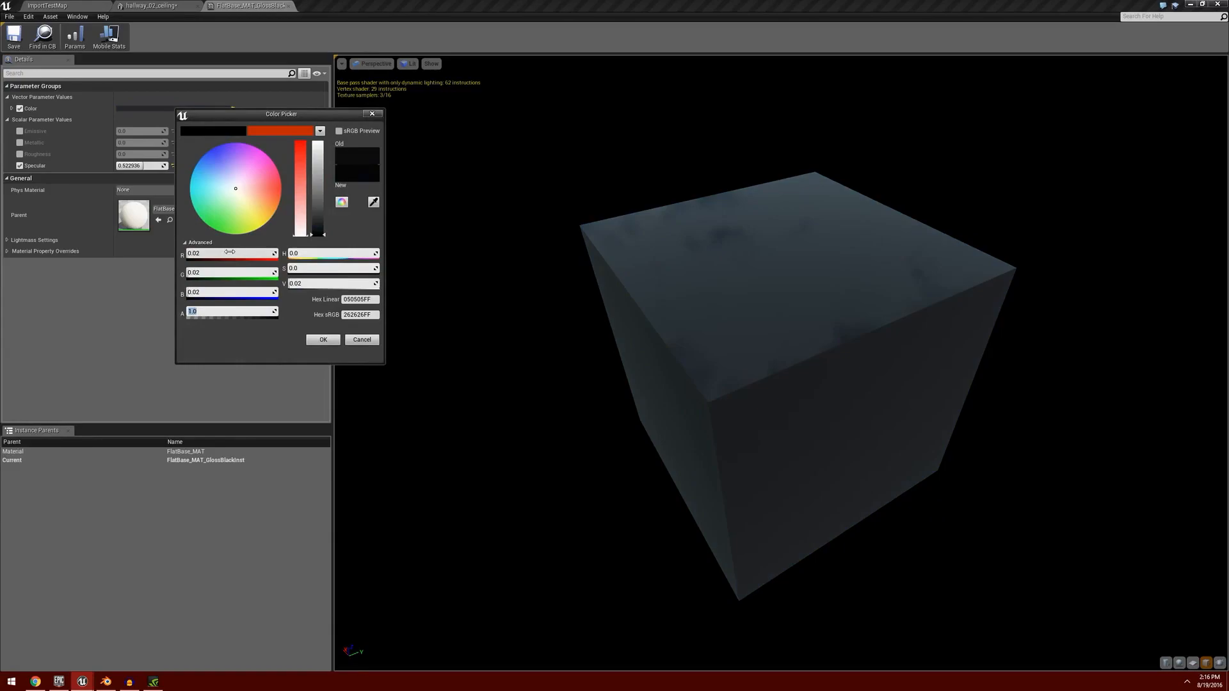
left_click(322, 343)
left_click_drag(869, 420, 836, 393)
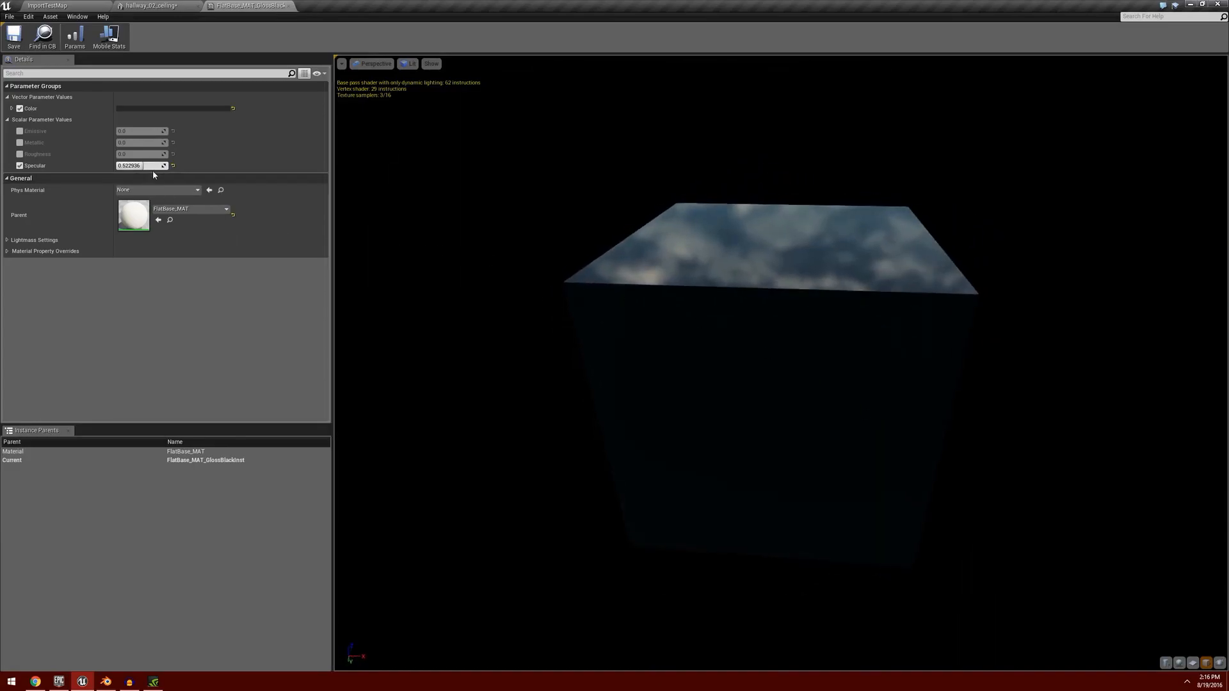
Step: Set the gloss black instance's Specular value to 0.2, check the reflections and close the material instance editor
left_click(154, 166)
key("Return")
left_click_drag(931, 336, 760, 265)
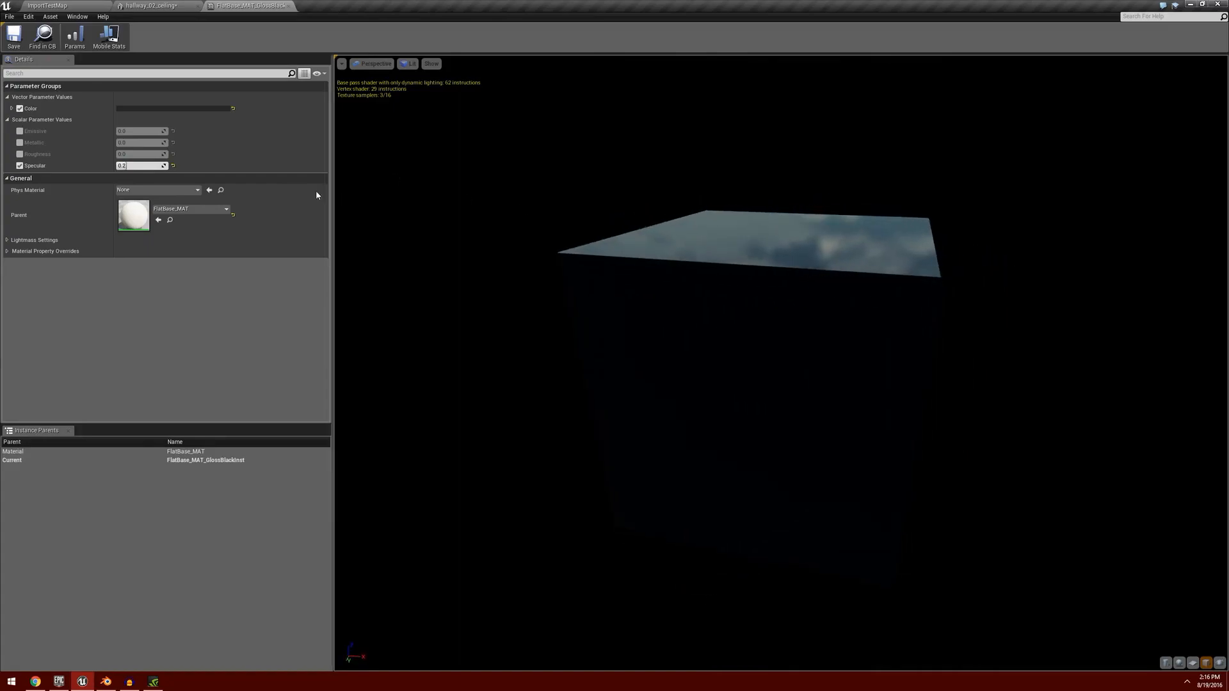
left_click(289, 6)
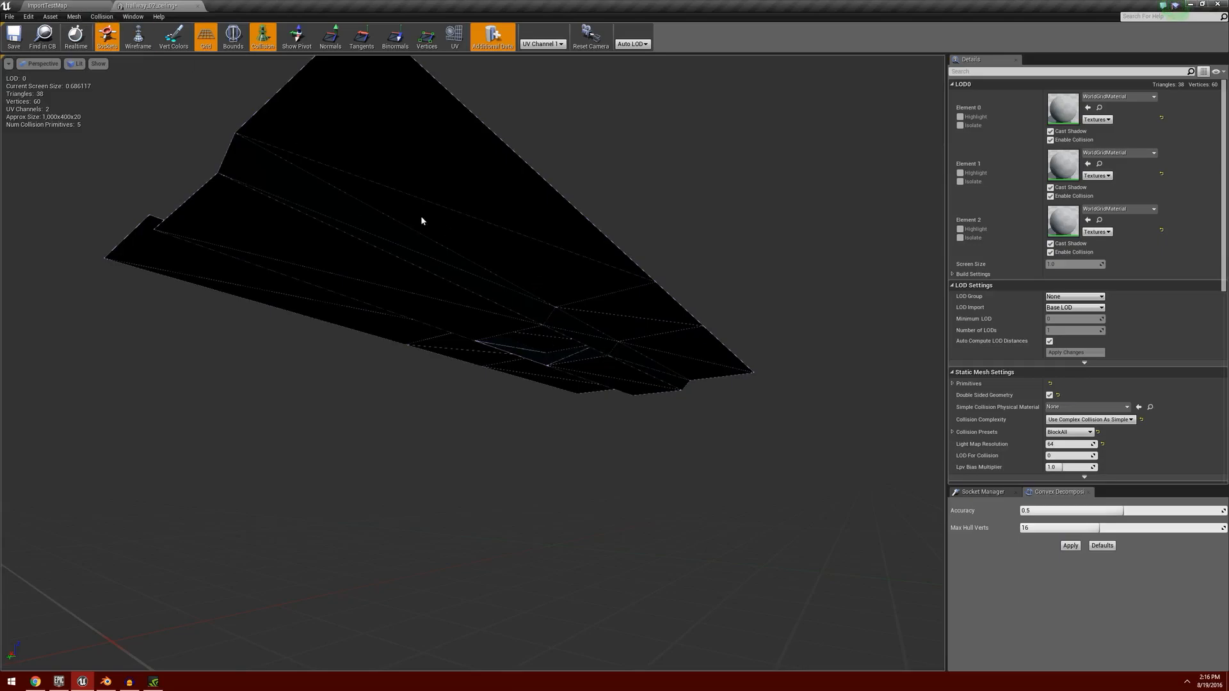
Step: Identify Element 0 on the hallway ceiling mesh by highlighting it, assign FlatBase_MAT_WhiteInst to it and turn the highlight off
scroll(640, 390, "up", 4)
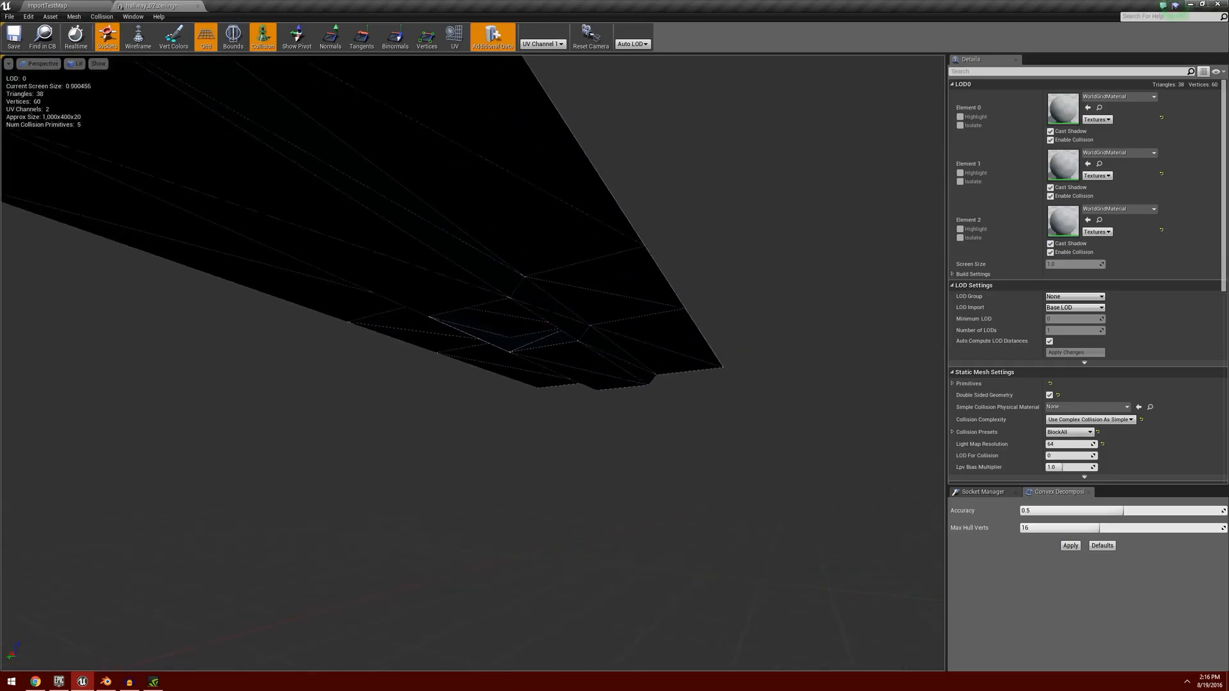
right_click_drag(639, 336, 666, 349)
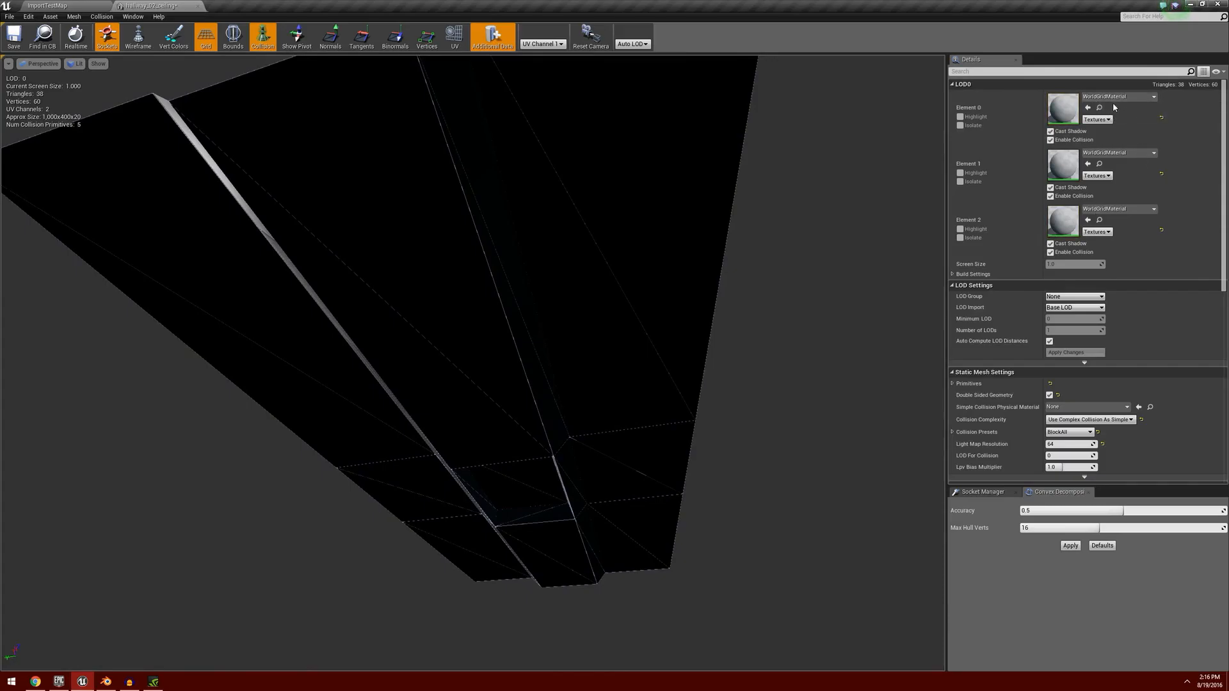
scroll(713, 331, "down", 2)
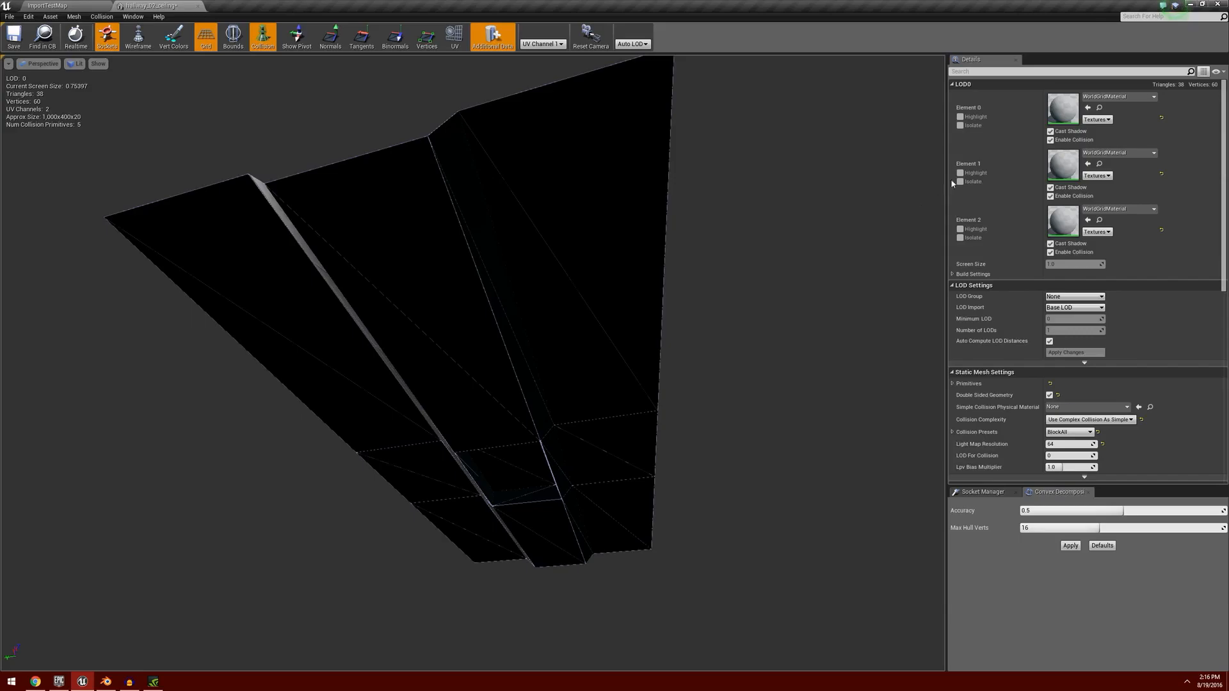
left_click(960, 118)
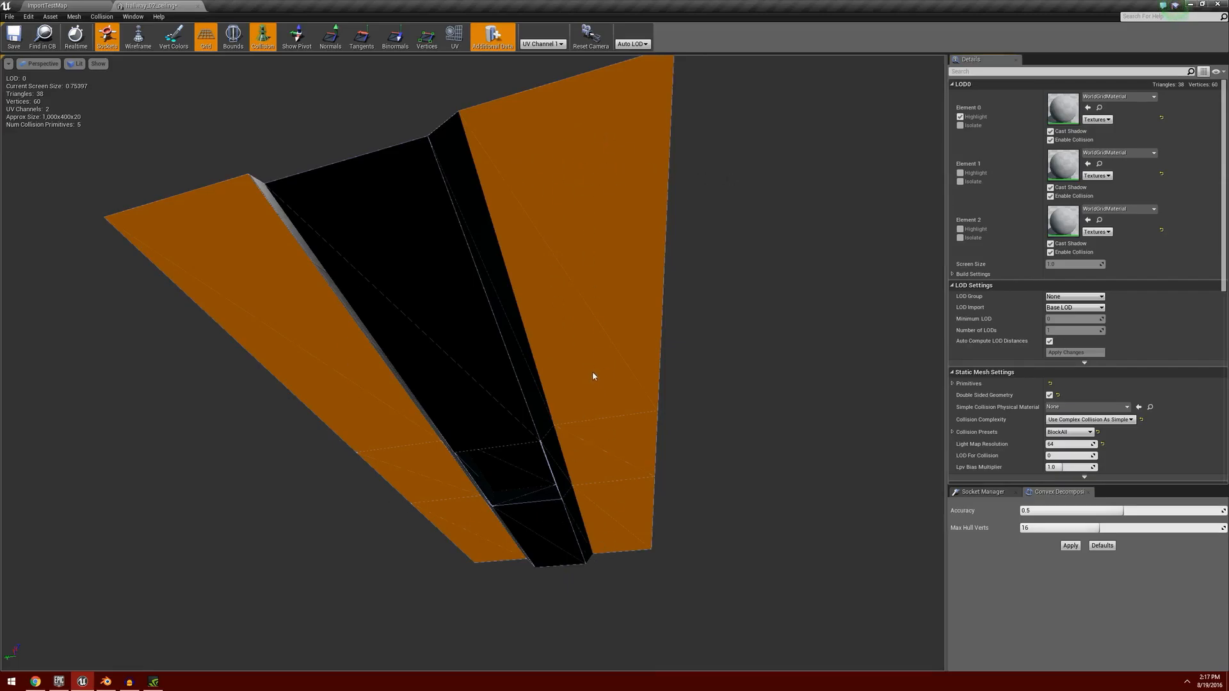
left_click(1120, 96)
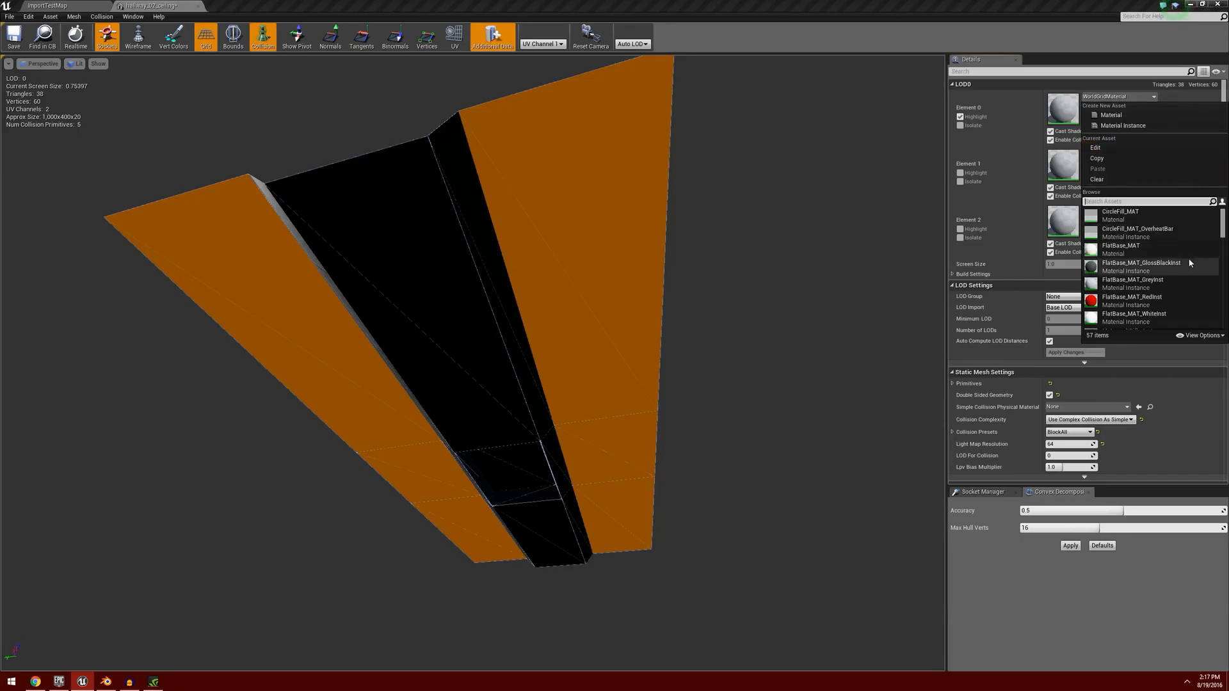
scroll(1191, 268, "down", 2)
left_click(1172, 290)
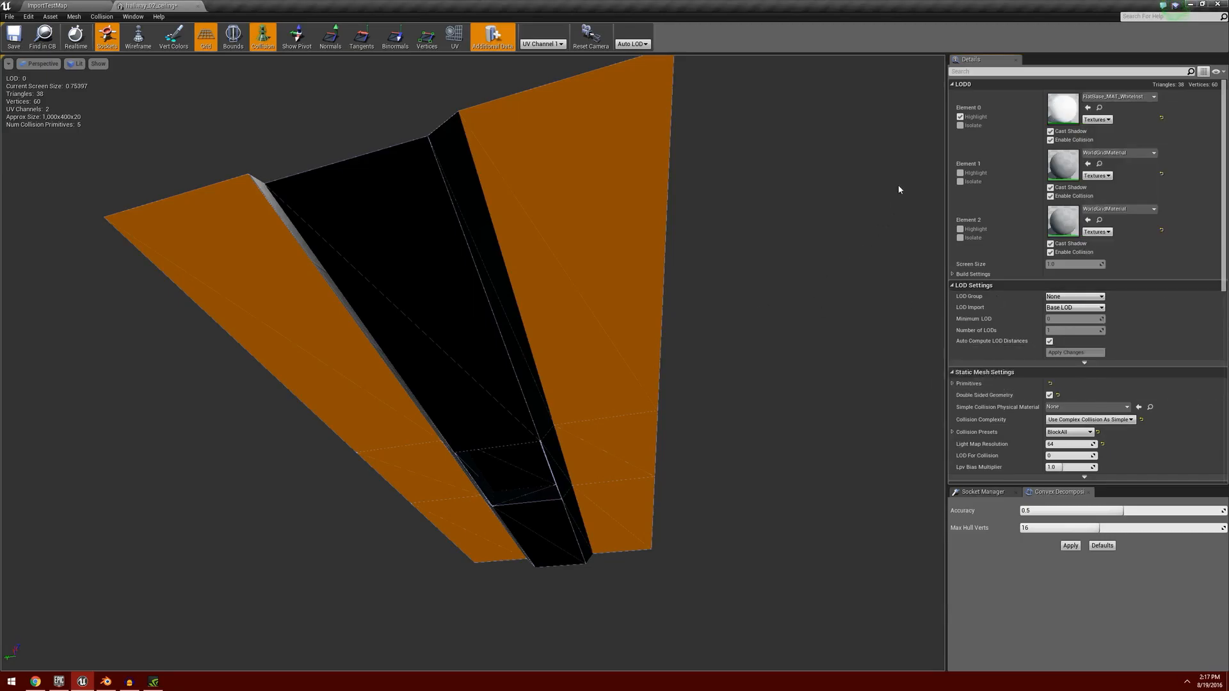
left_click(960, 117)
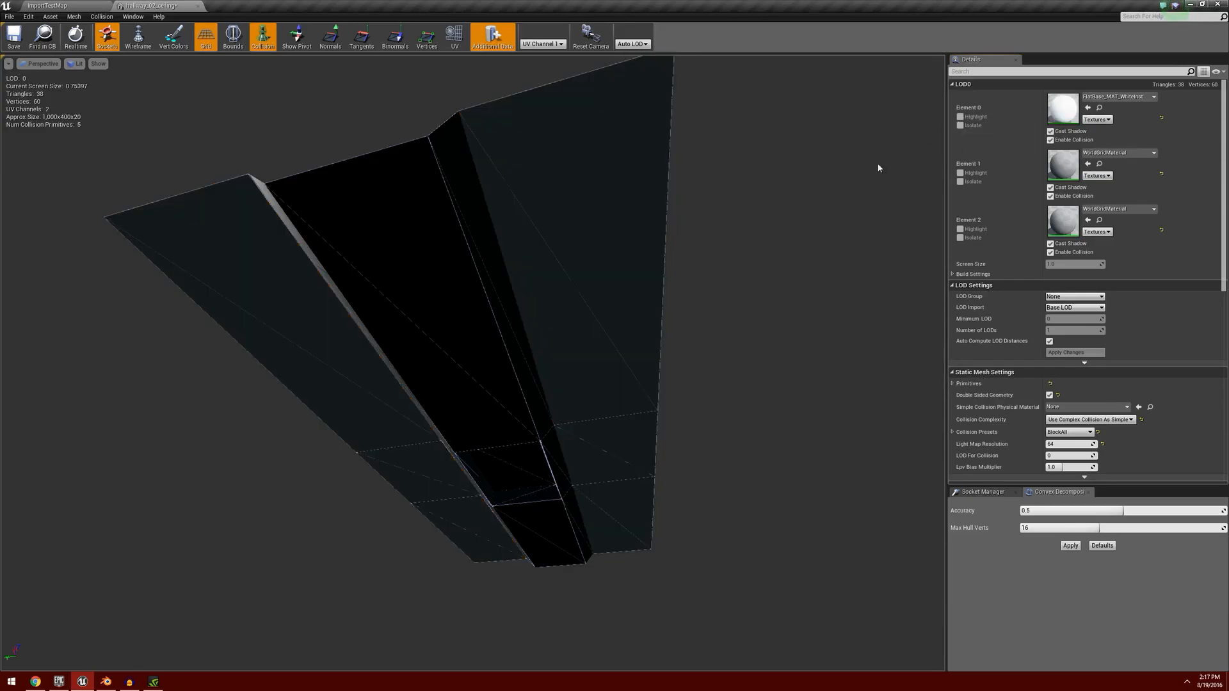
Step: Identify Element 1 on the ceiling mesh by highlighting it, remove the highlight and assign FlatBase_MAT_RedInst to it
left_click(960, 172)
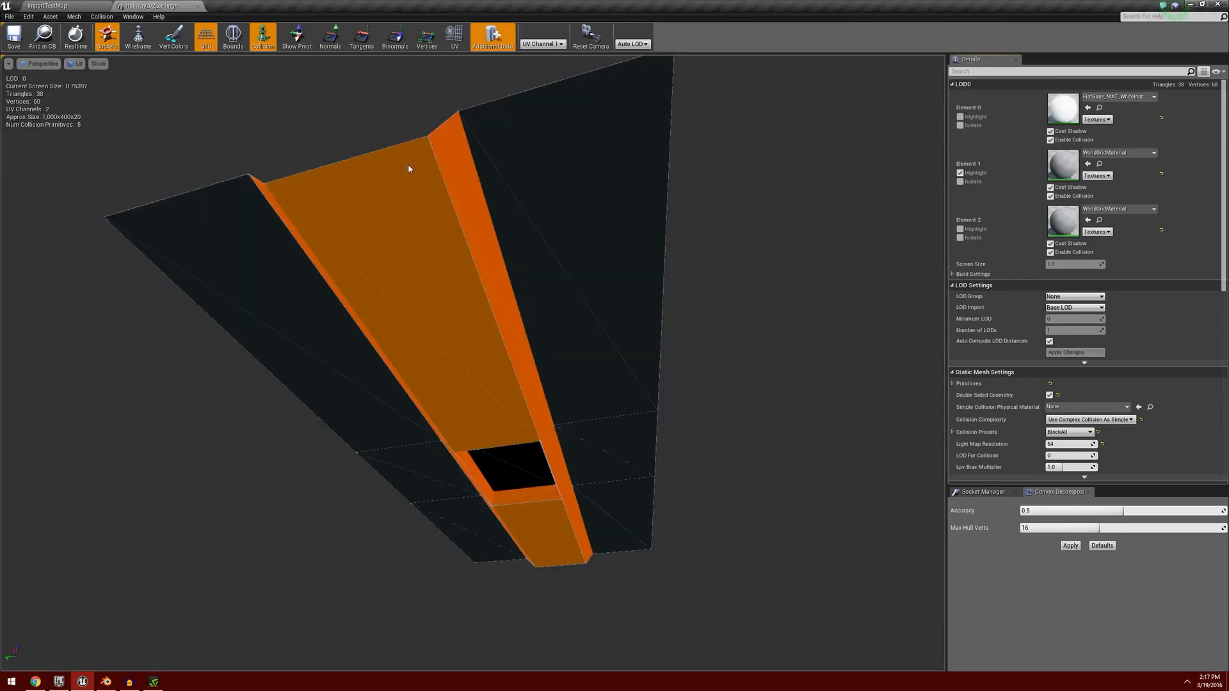
left_click(960, 173)
left_click(1120, 153)
left_click(1131, 356)
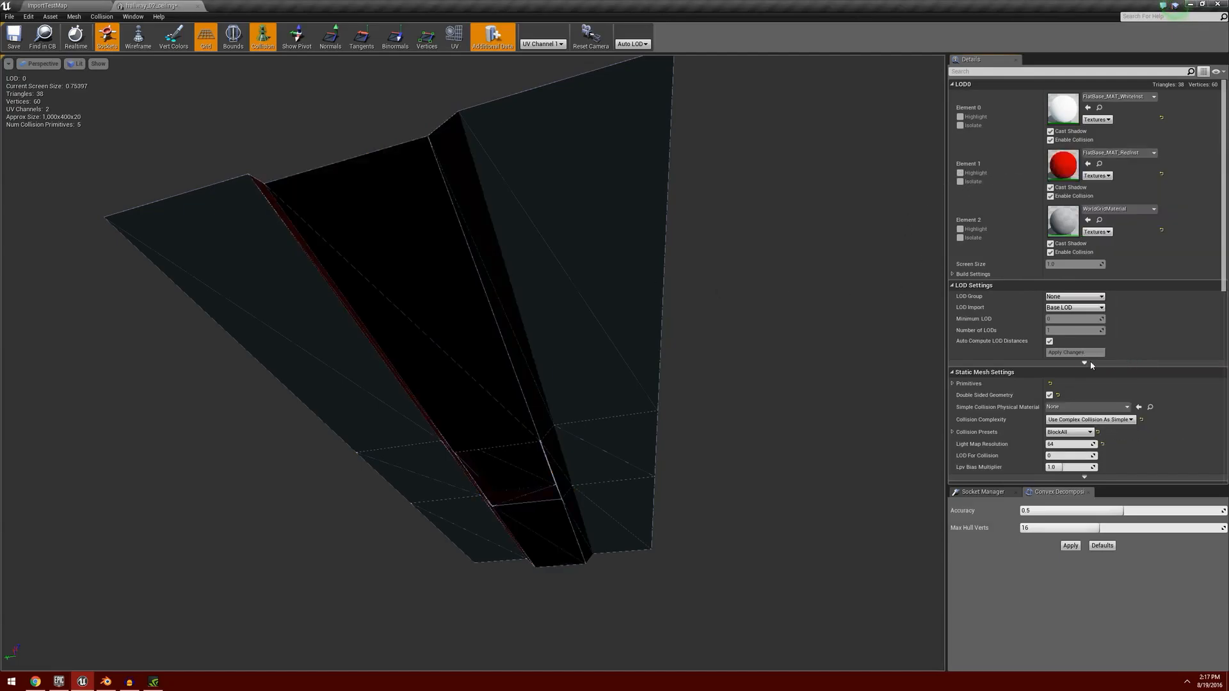
left_click_drag(729, 391, 563, 389)
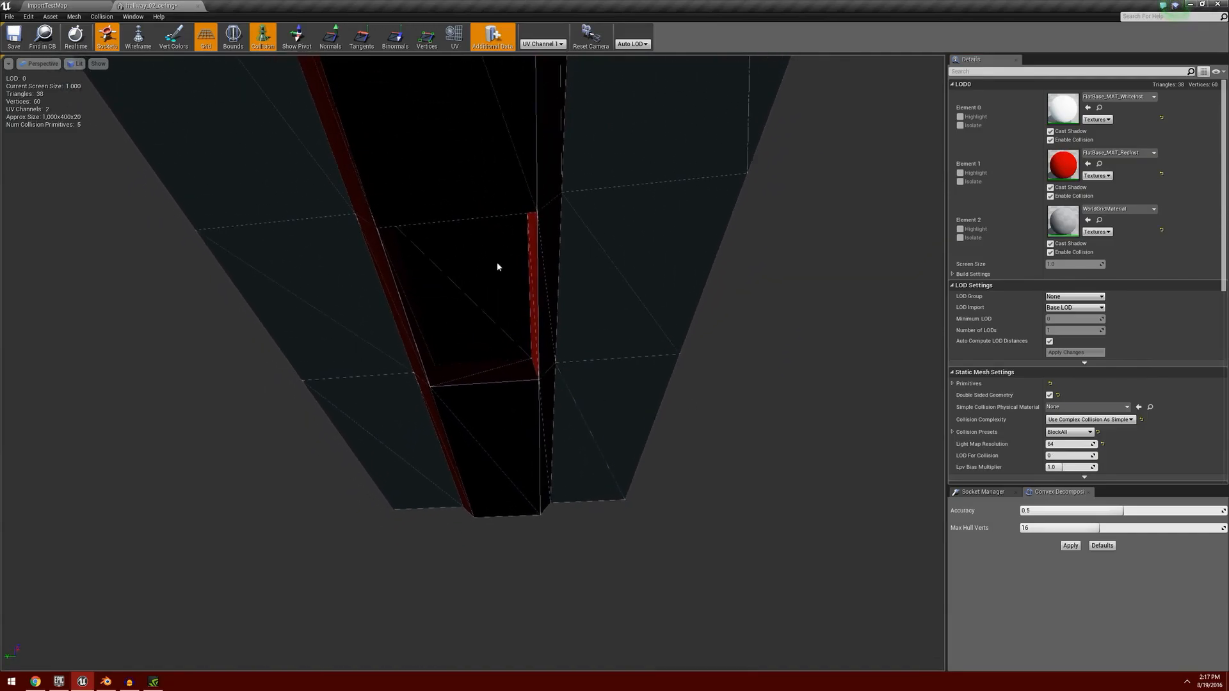
Step: Create a material instance of FlatBase_MAT in the Materials folder and name it FlatBase_MAT_LightInstance
left_click(46, 5)
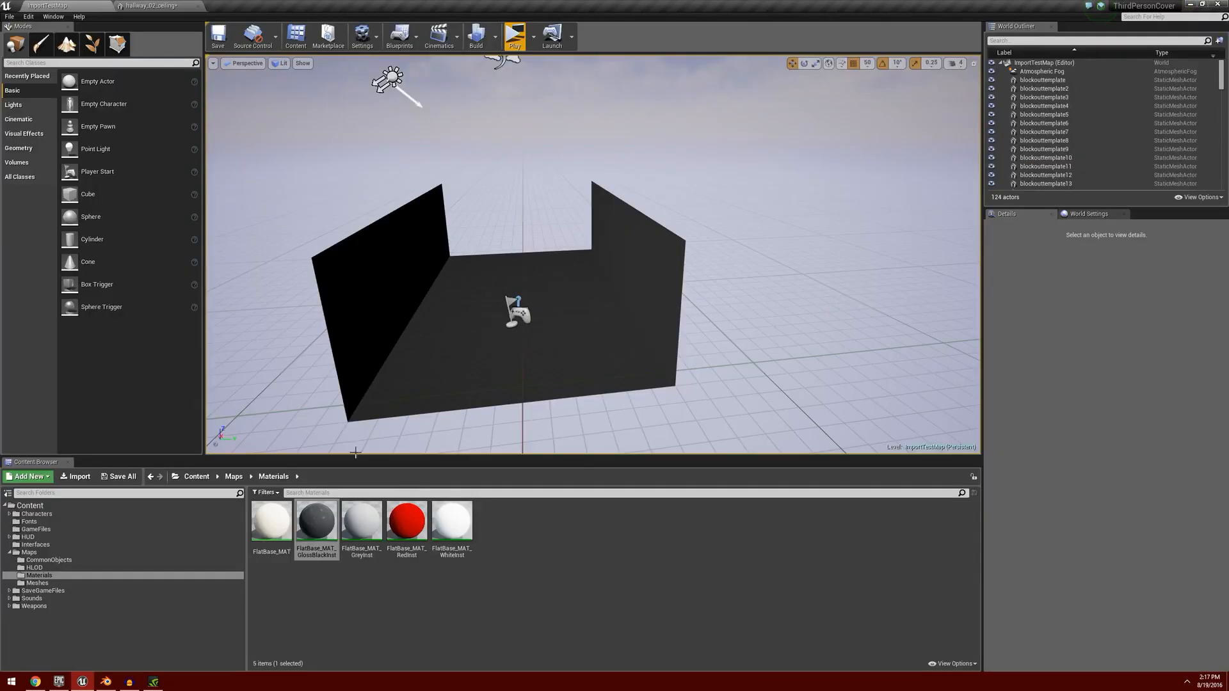
right_click(274, 522)
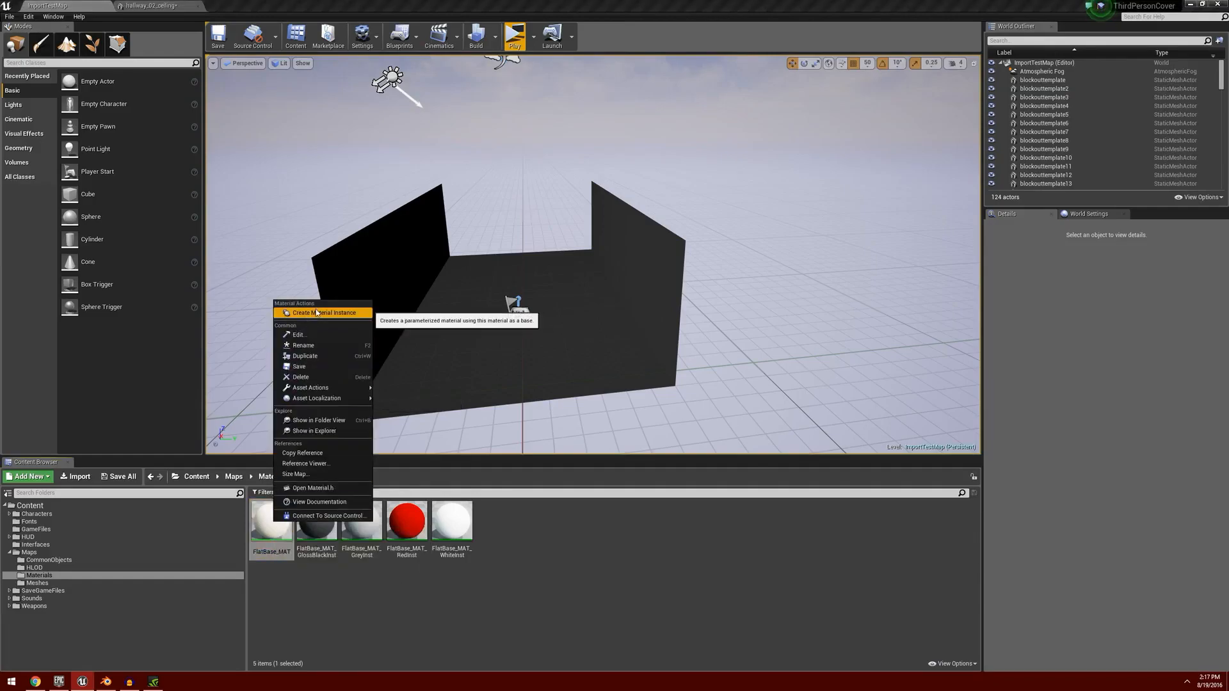
left_click(323, 313)
key("End")
key("BackSpace")
key("BackSpace")
key("BackSpace")
key("BackSpace")
type("LightInstance")
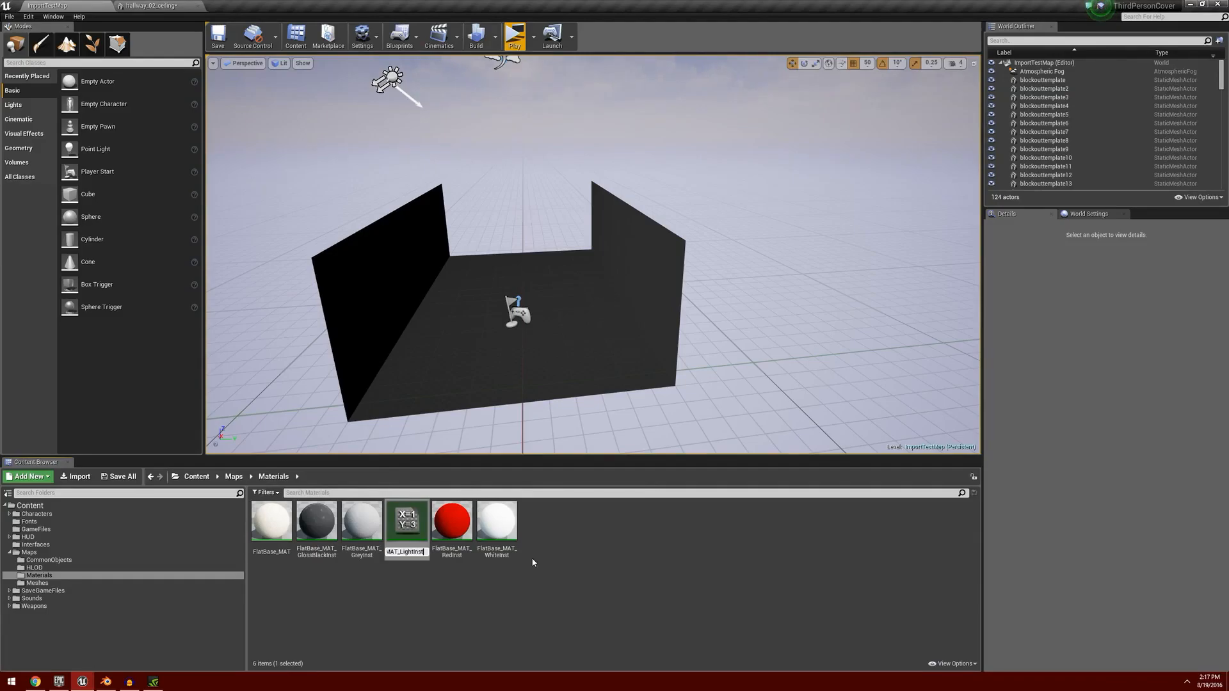
key("Return")
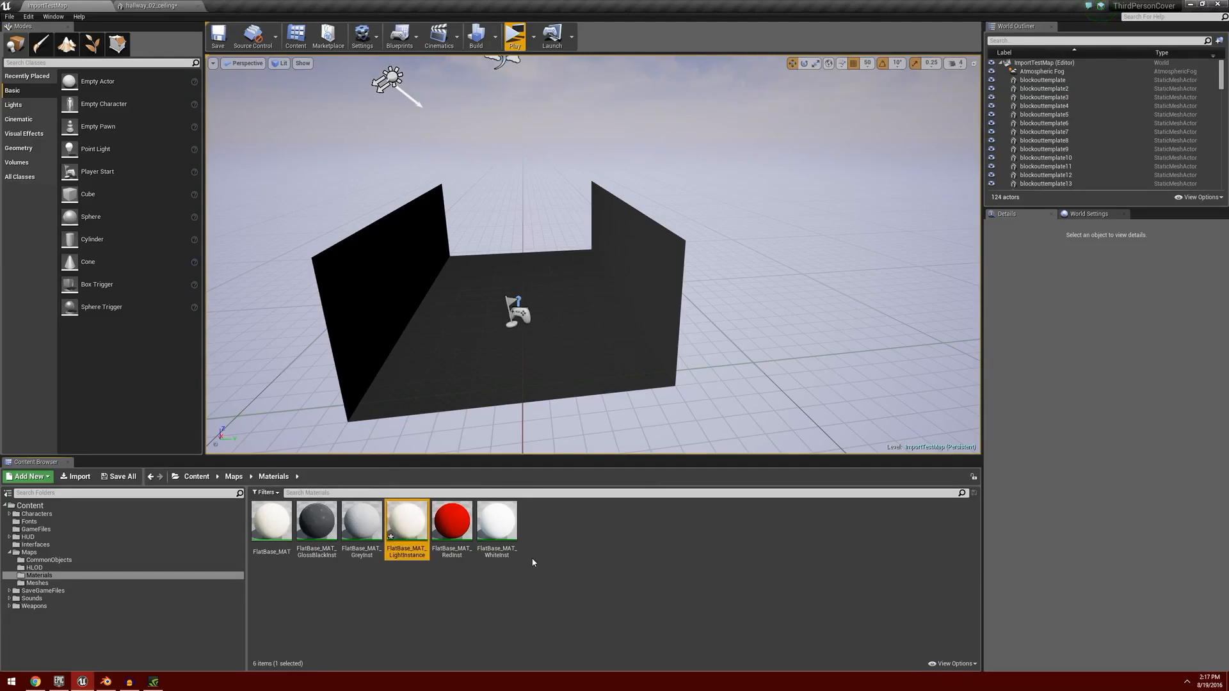
Step: Enable the Emissive override on FlatBase_MAT_LightInstance, set it to 5, check the preview cube's glow and close the instance
double_click(407, 528)
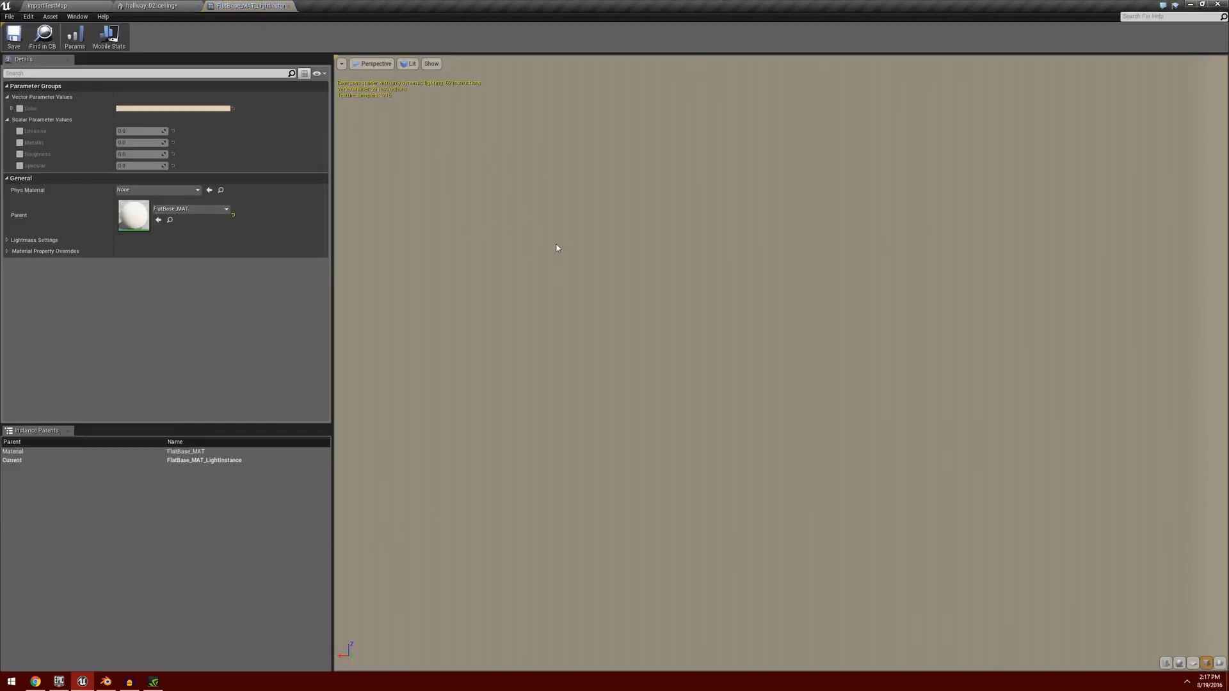
scroll(757, 336, "down", 5)
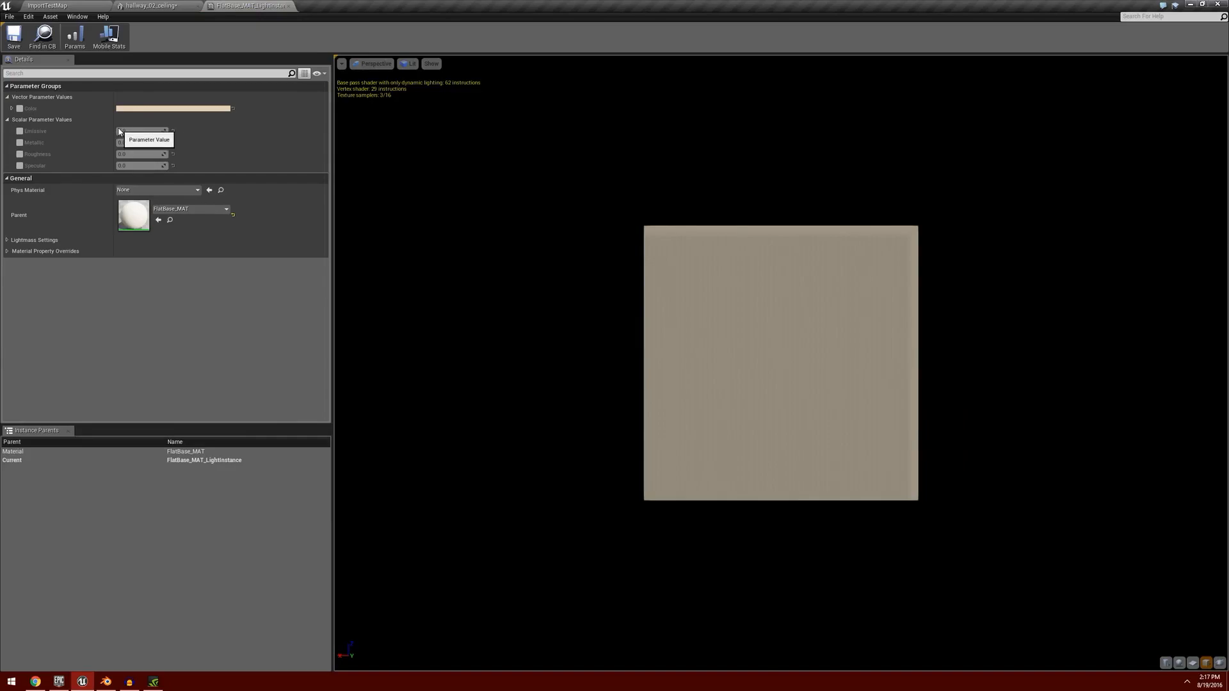
left_click(20, 132)
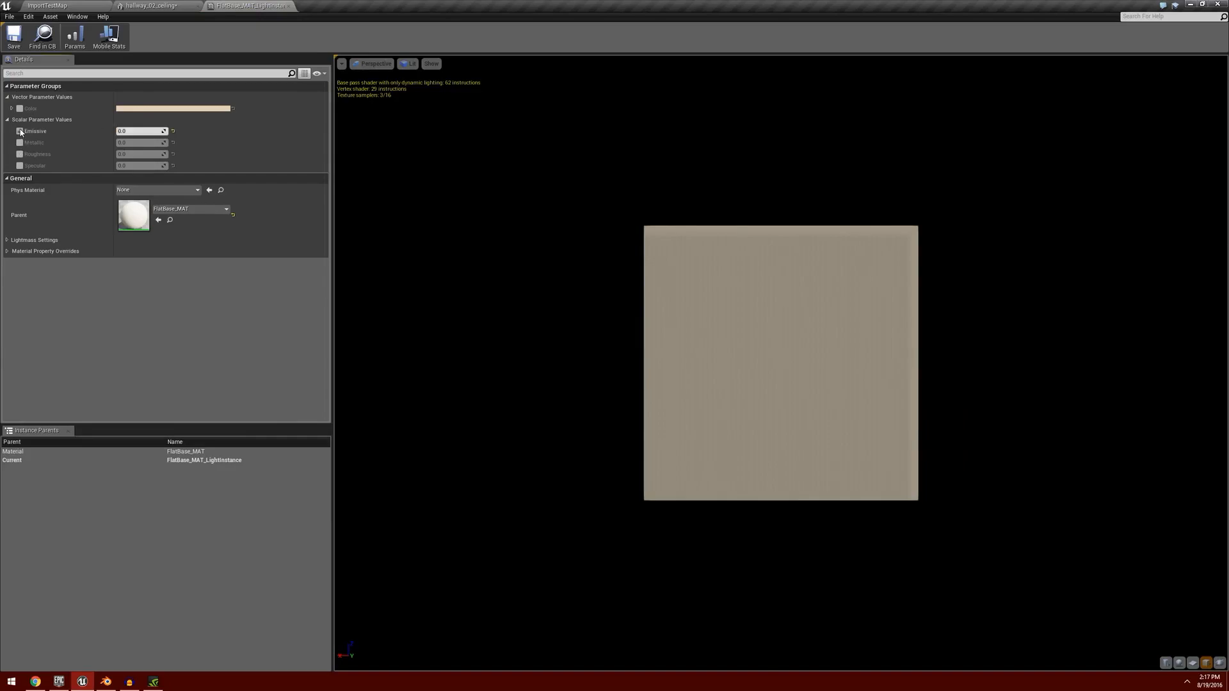
left_click(140, 131)
type("5")
key("Return")
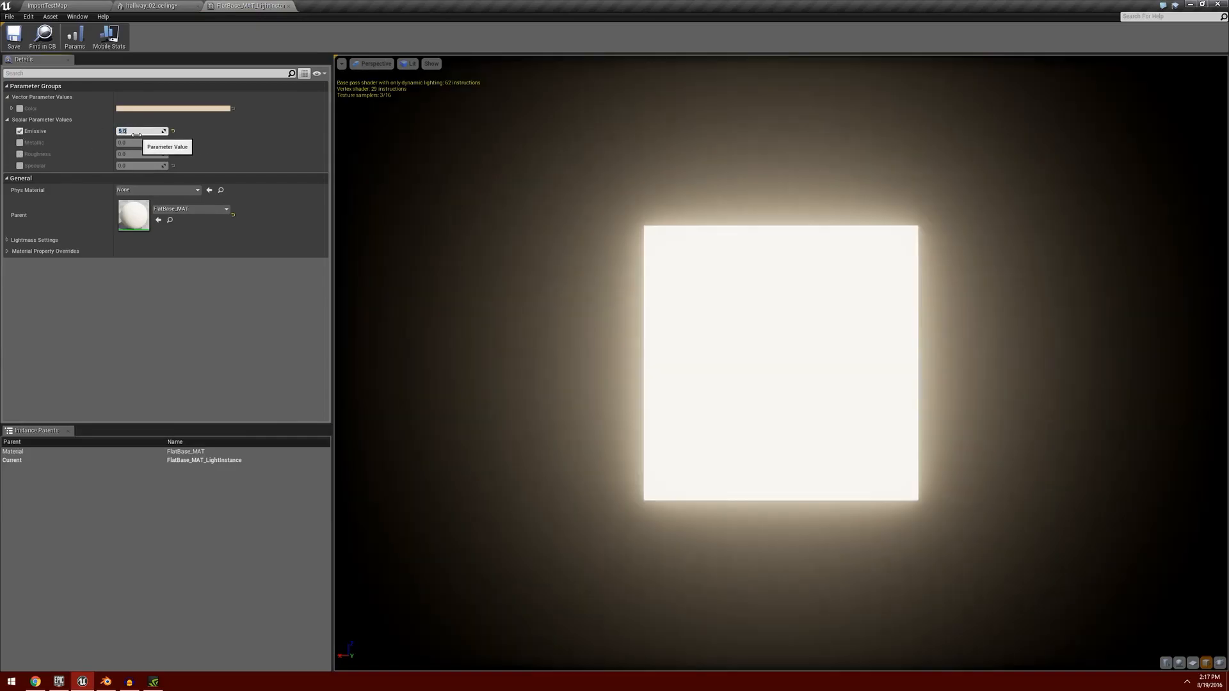
scroll(882, 329, "down", 2)
middle_click_drag(909, 350, 915, 354)
mouse_move(887, 350)
right_mouse_down()
mouse_move(878, 346)
mouse_move(889, 334)
right_mouse_up()
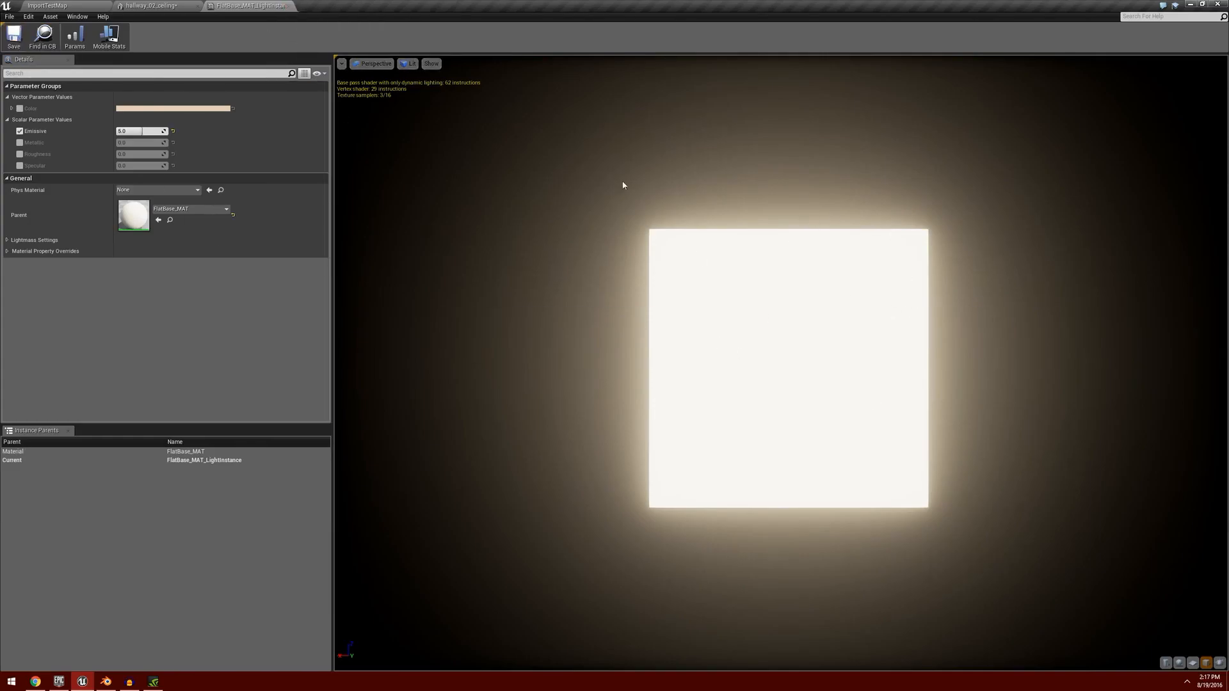
left_click(289, 5)
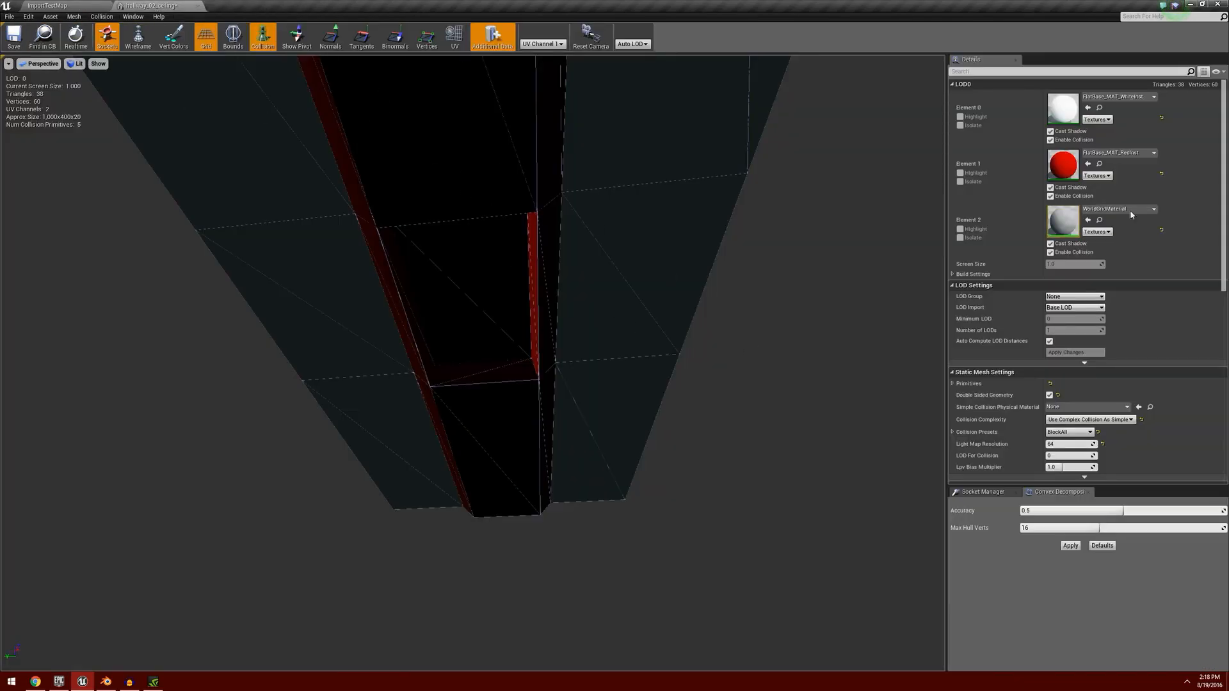
Step: Assign FlatBase_MAT_LightInstance to Element 2 of the ceiling mesh, inspect the lit panel and close the mesh
left_click(1118, 208)
scroll(1138, 347, "down", 2)
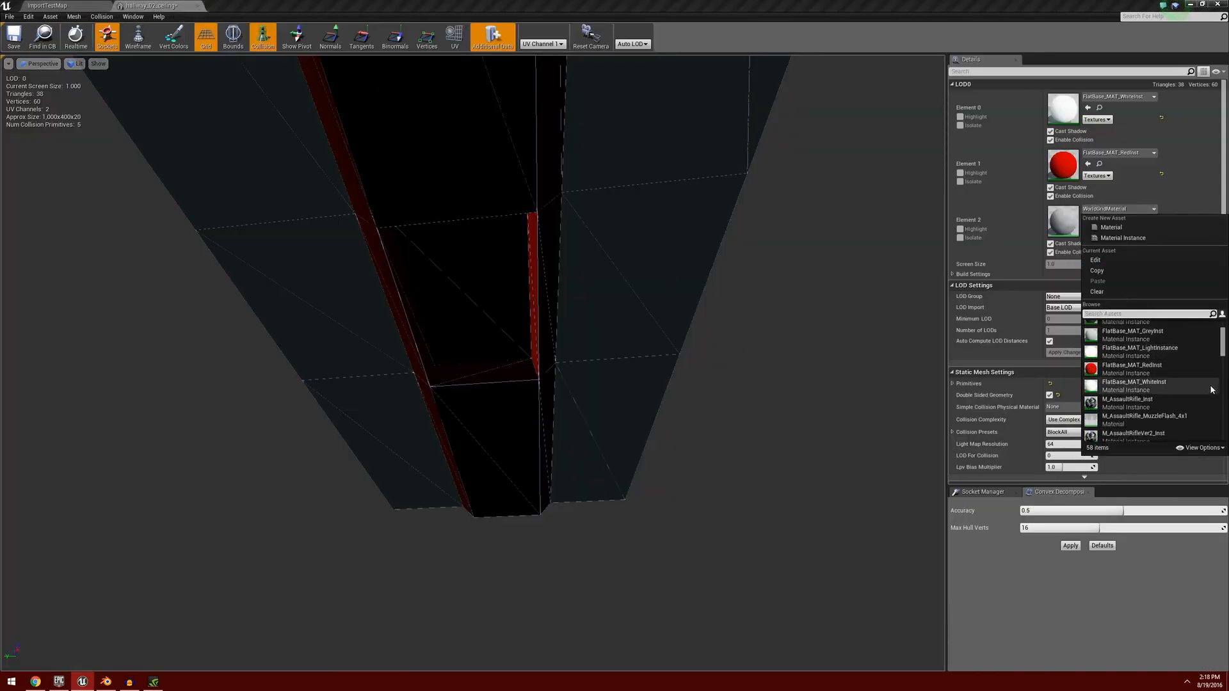
scroll(1183, 363, "up", 1)
left_click(1183, 363)
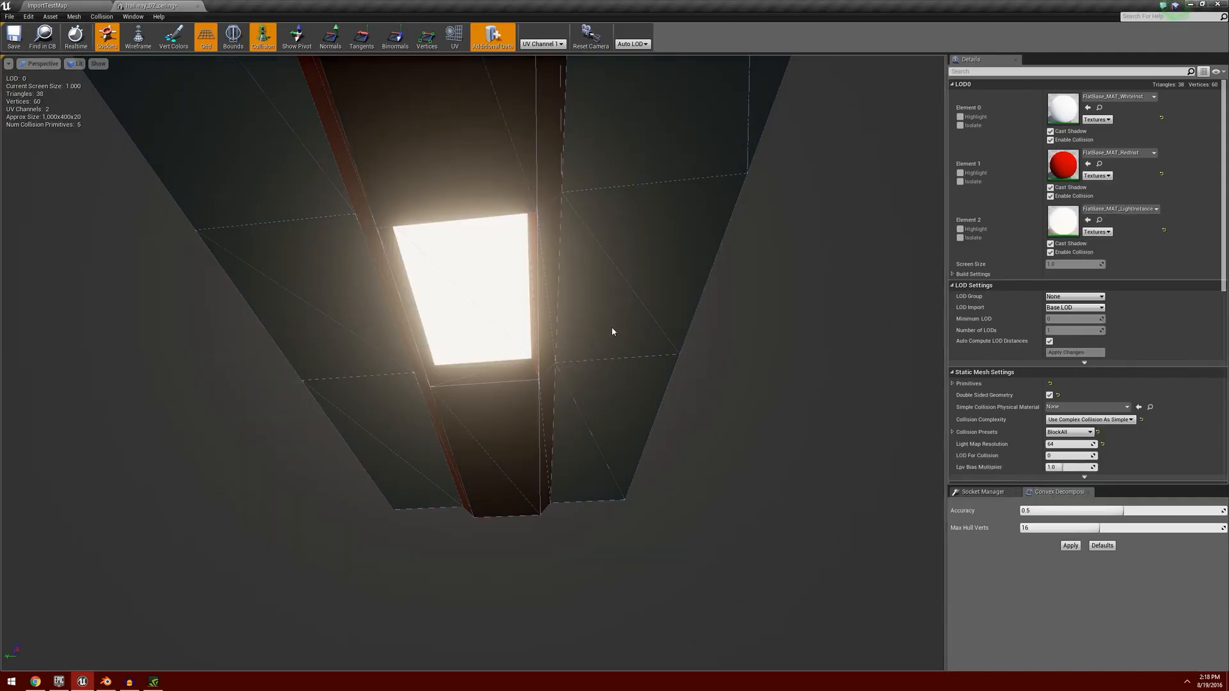
left_click_drag(512, 277, 537, 355)
key("f")
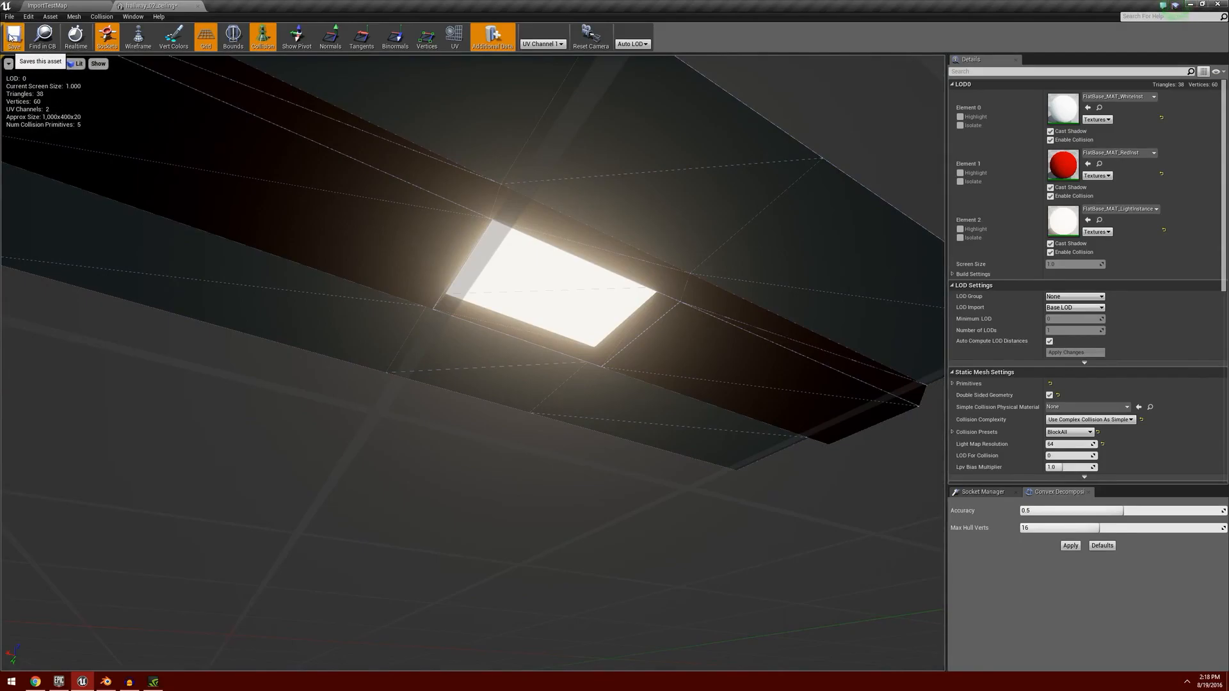
left_click(197, 5)
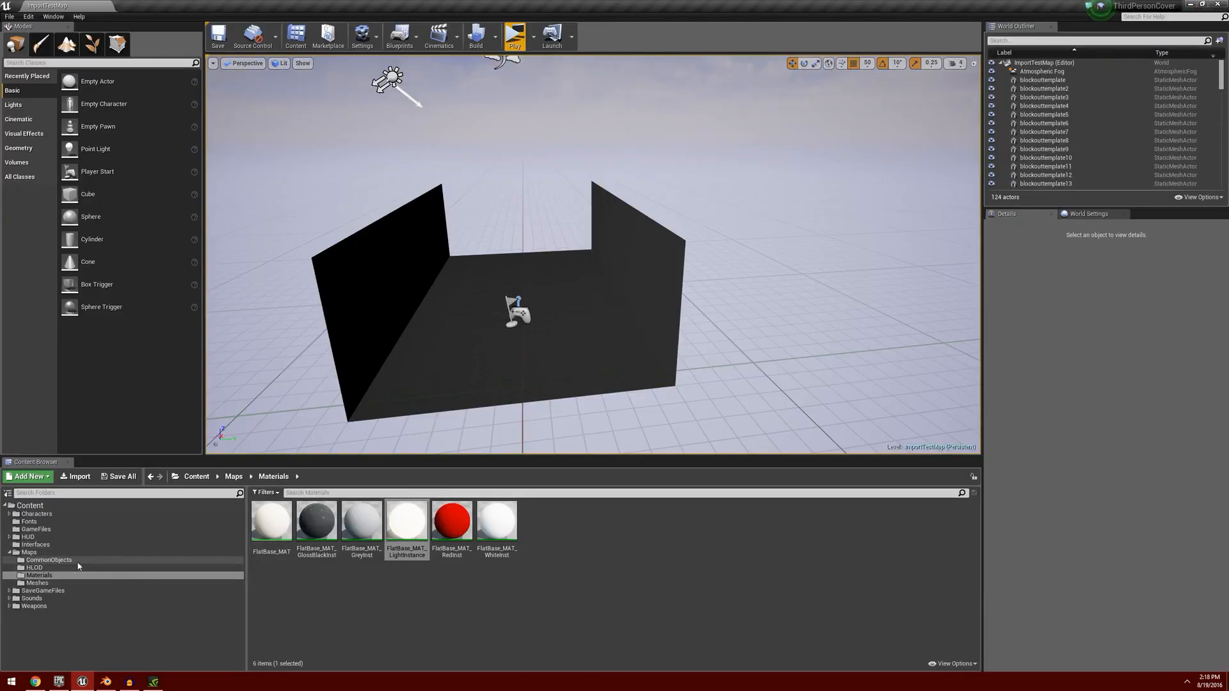
Step: Open the hallway_02_door mesh from the Meshes folder and turn on its collision display
left_click(70, 583)
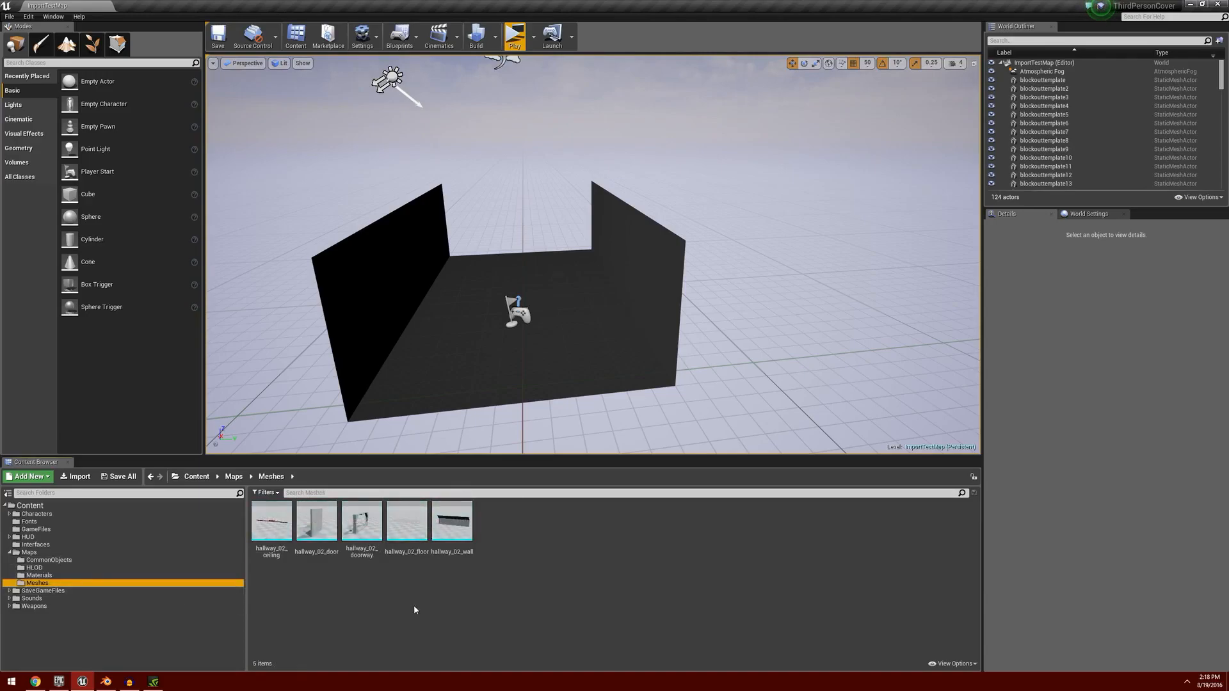
double_click(327, 519)
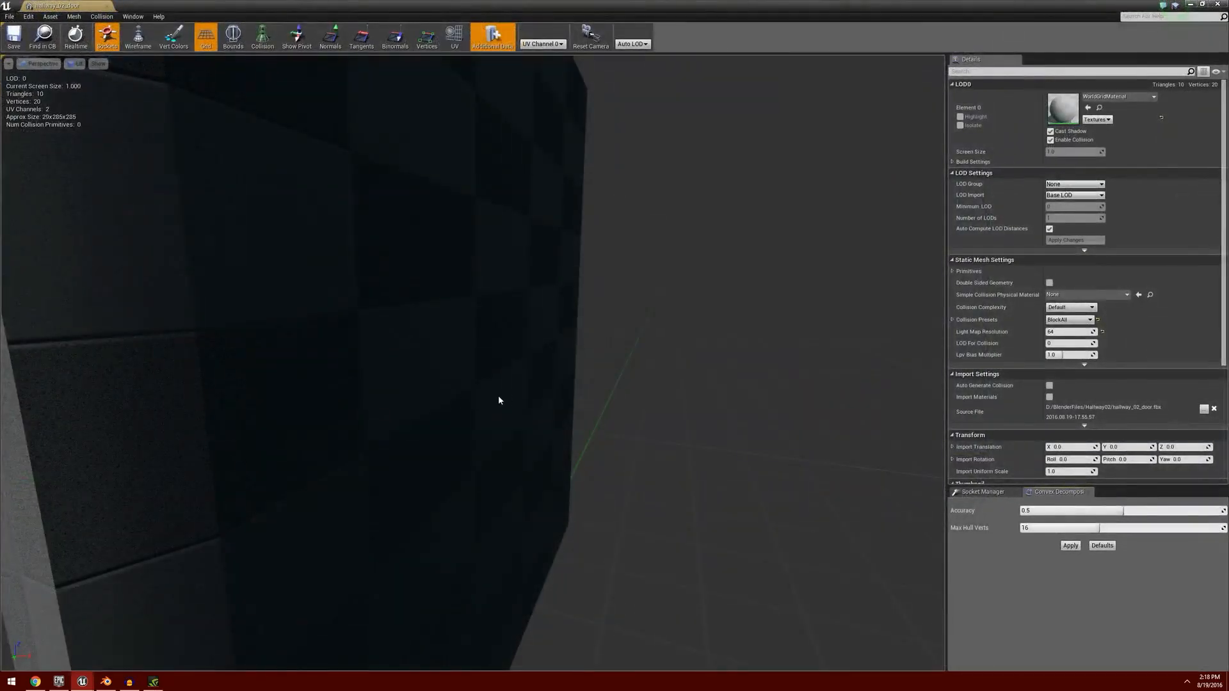
mouse_move(328, 519)
right_mouse_down()
mouse_move(307, 460)
mouse_move(339, 448)
mouse_move(384, 550)
mouse_move(435, 538)
mouse_move(550, 474)
mouse_move(589, 416)
mouse_move(576, 409)
right_mouse_up()
left_click(265, 43)
right_click_drag(410, 307, 274, 245)
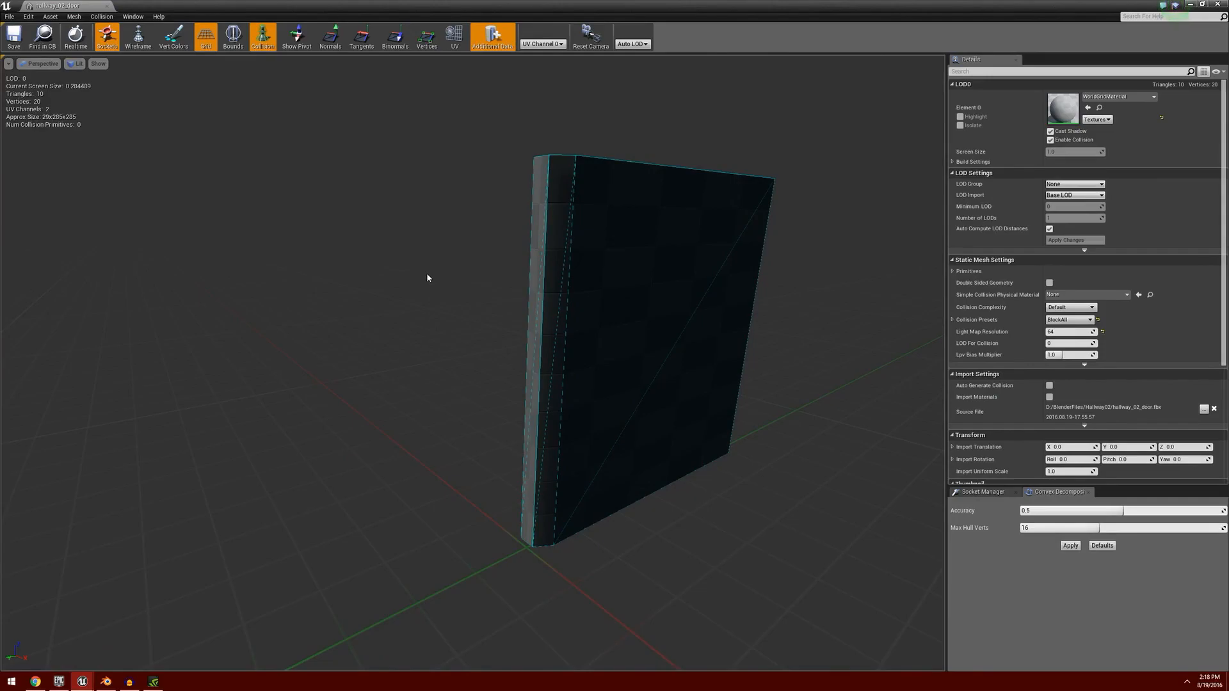
Step: Add an 18DOP simplified collision to the door mesh and inspect its fit around the door
left_click(101, 17)
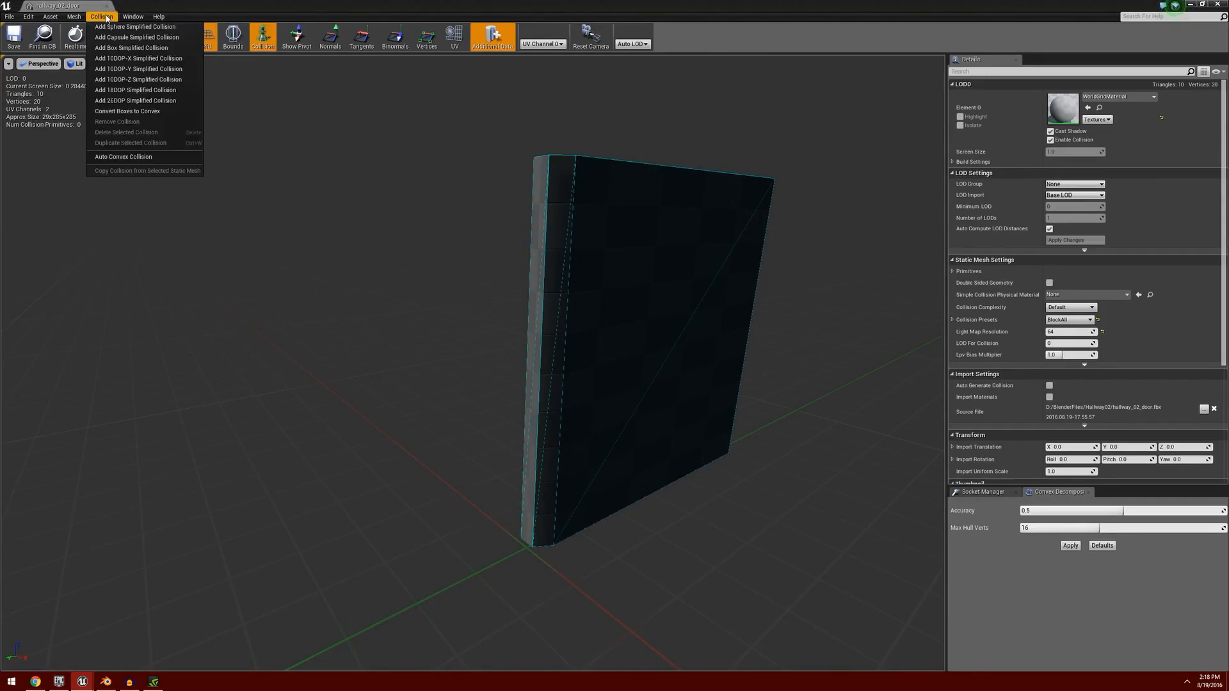
left_click(189, 93)
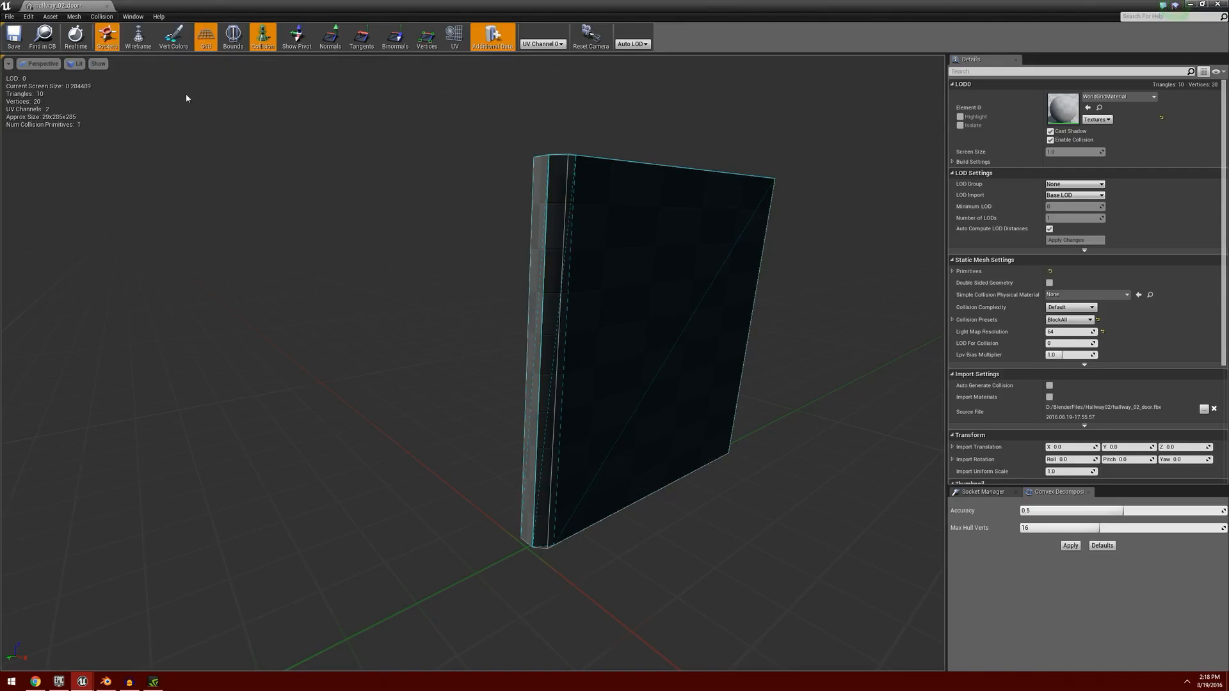
right_click_drag(708, 387, 397, 409)
right_click_drag(474, 362, 535, 334)
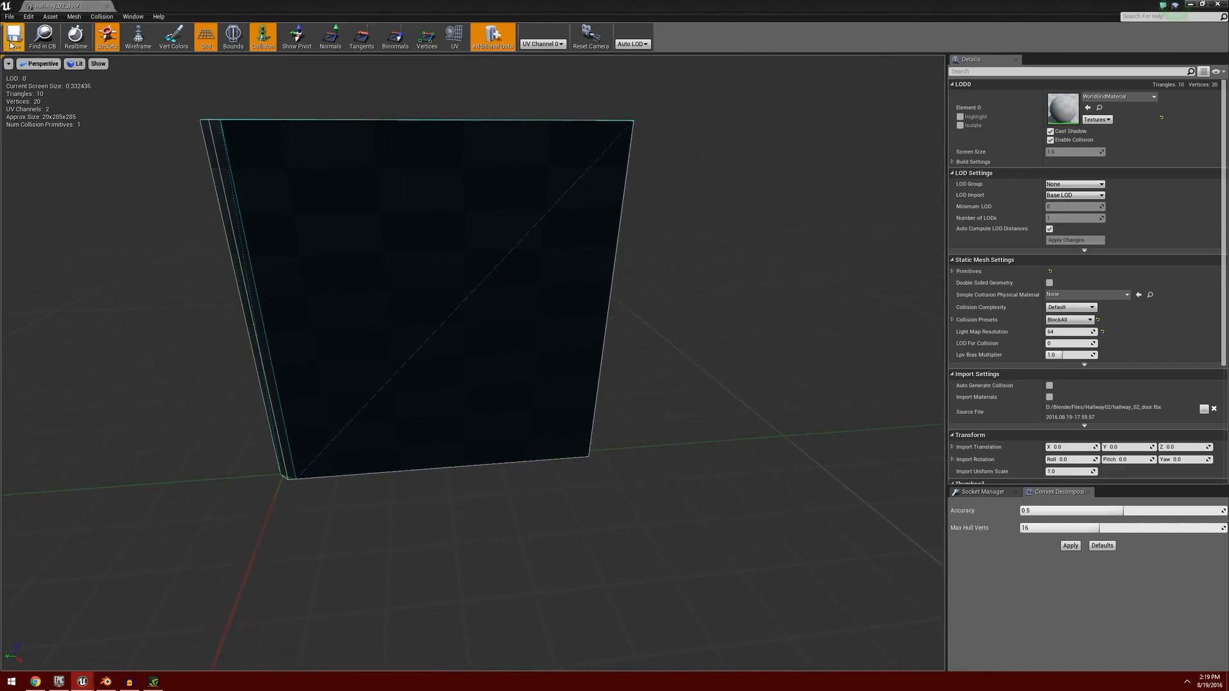
Step: Assign FlatBase_MAT_WhiteInst to Element 0 of the door mesh, check the surface, then save and close the mesh
left_click(1121, 98)
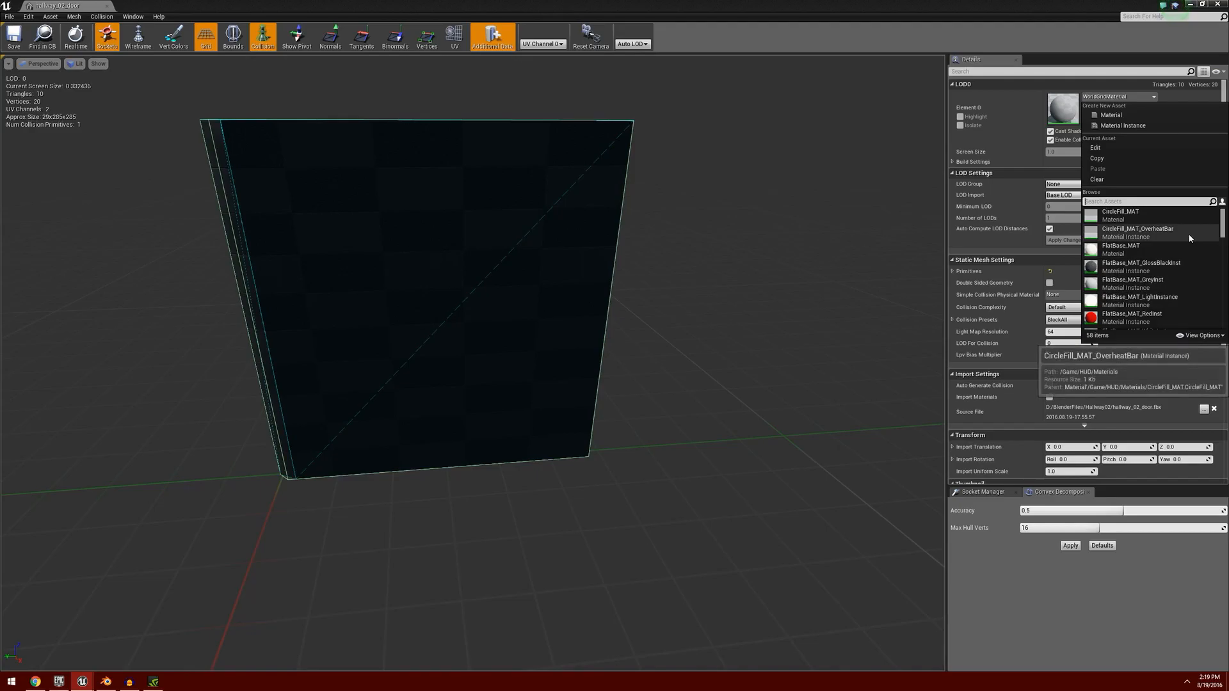
scroll(1190, 239, "down", 2)
left_click(1178, 311)
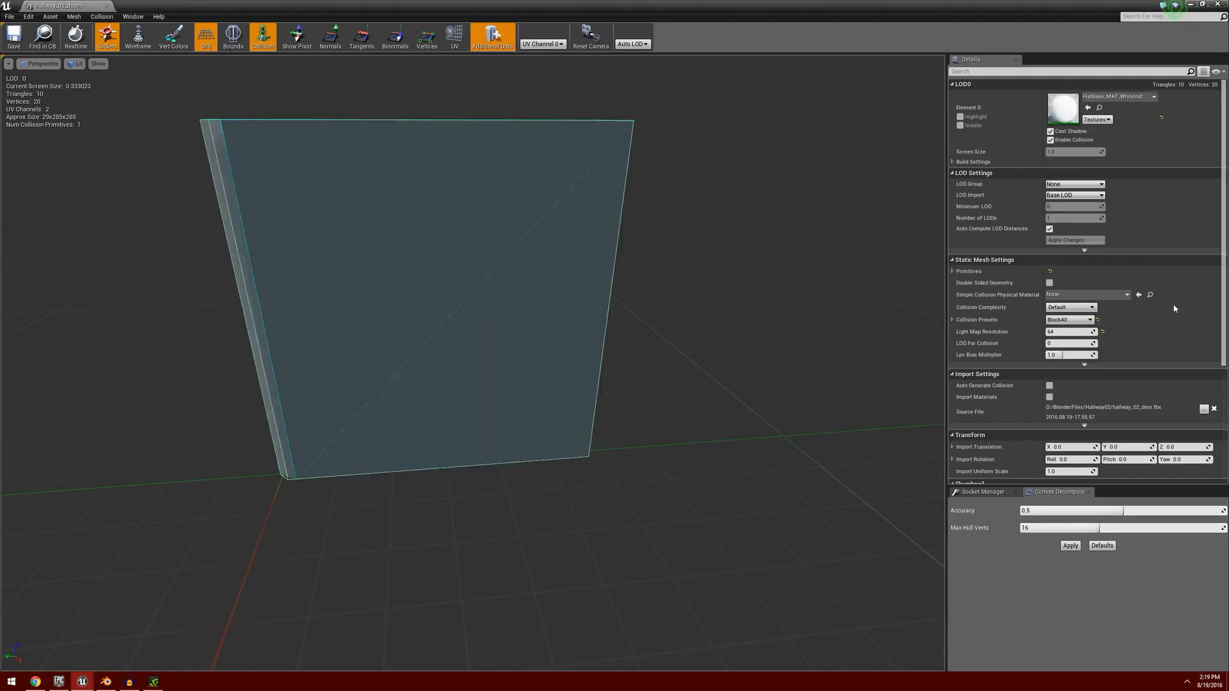
right_click_drag(619, 329, 589, 339)
left_click(17, 45)
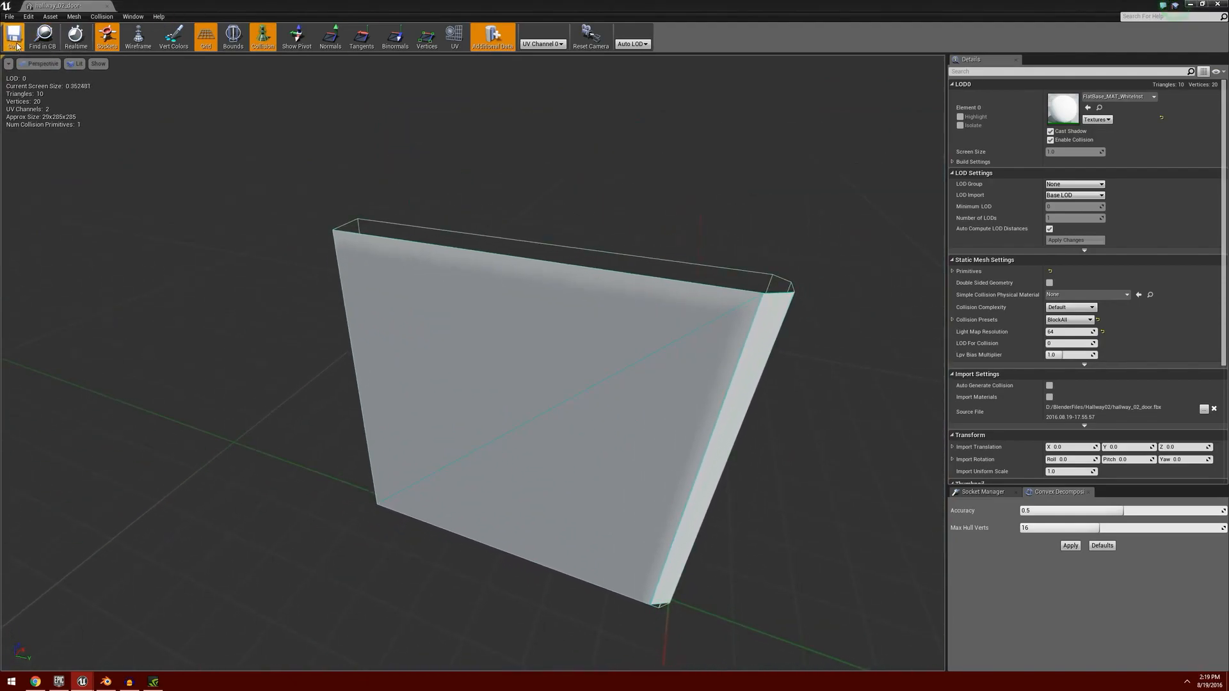
left_click(107, 7)
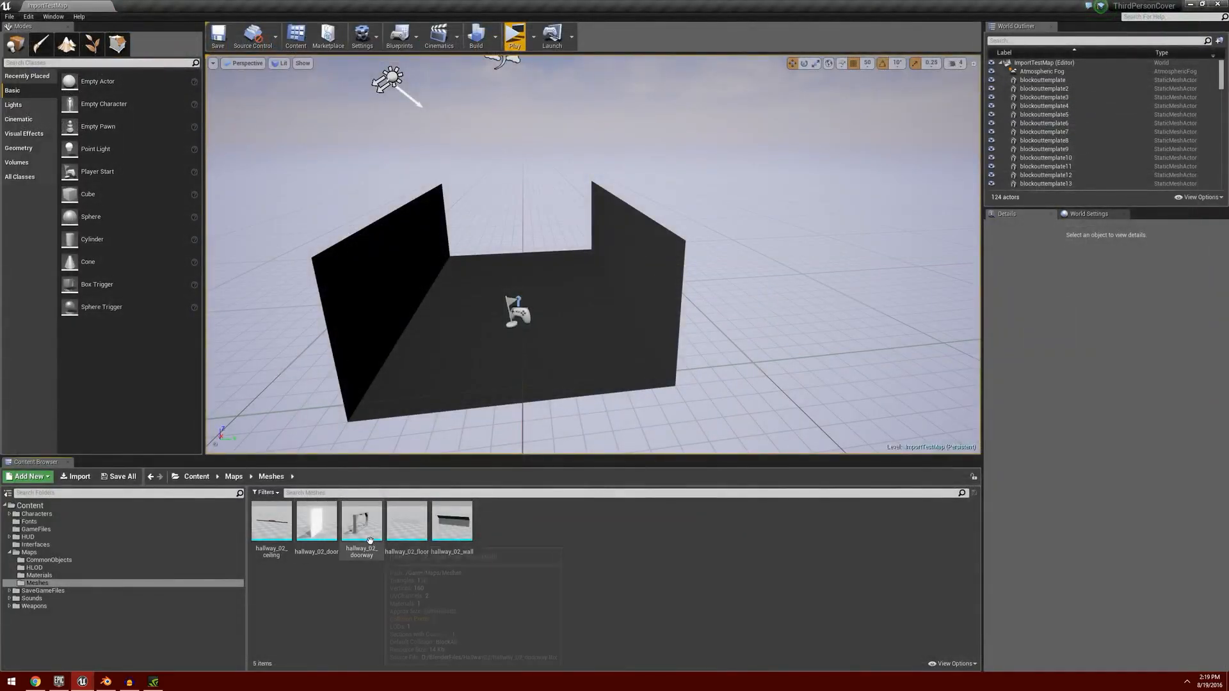
Step: Open the hallway_02_doorway mesh, examine its geometry in wireframe and return to the lit view
left_click(364, 533)
double_click(364, 533)
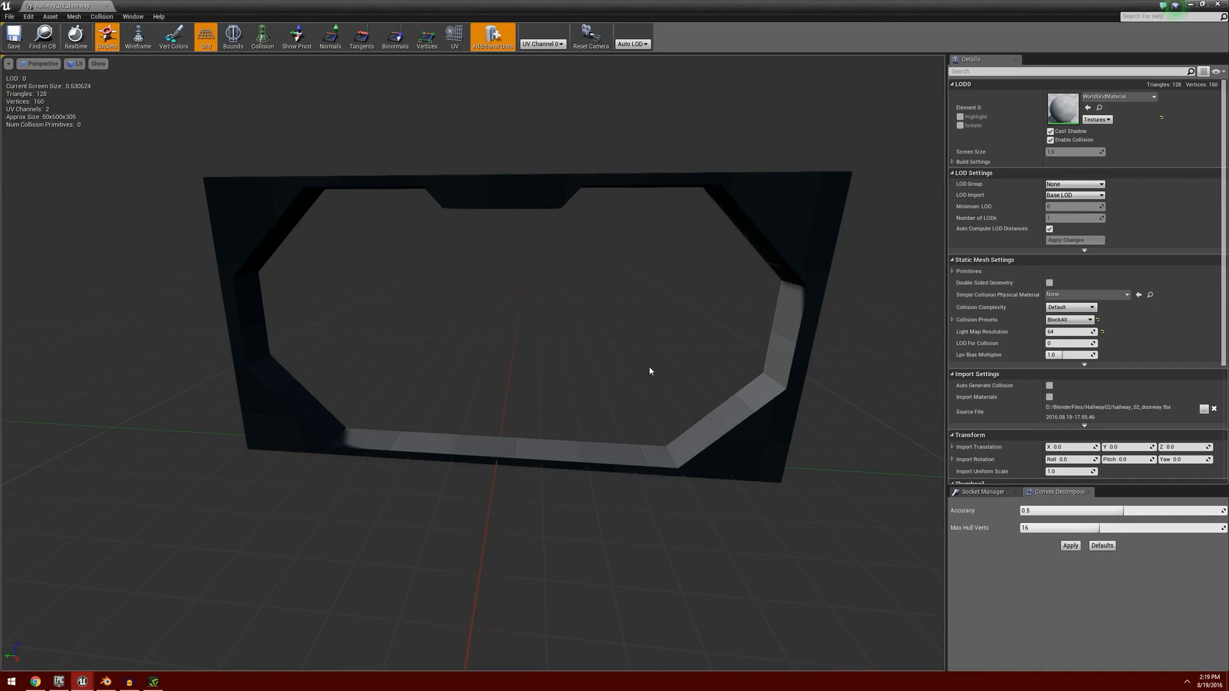
left_click(138, 36)
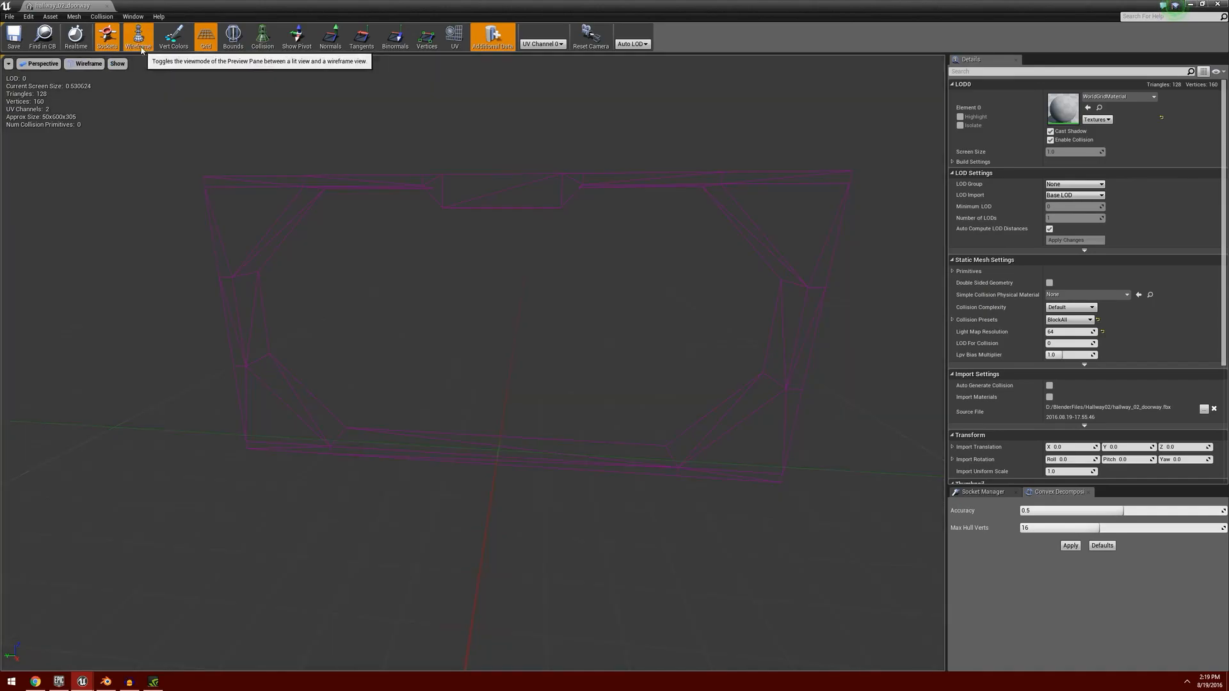
left_click_drag(473, 363, 404, 384, "alt")
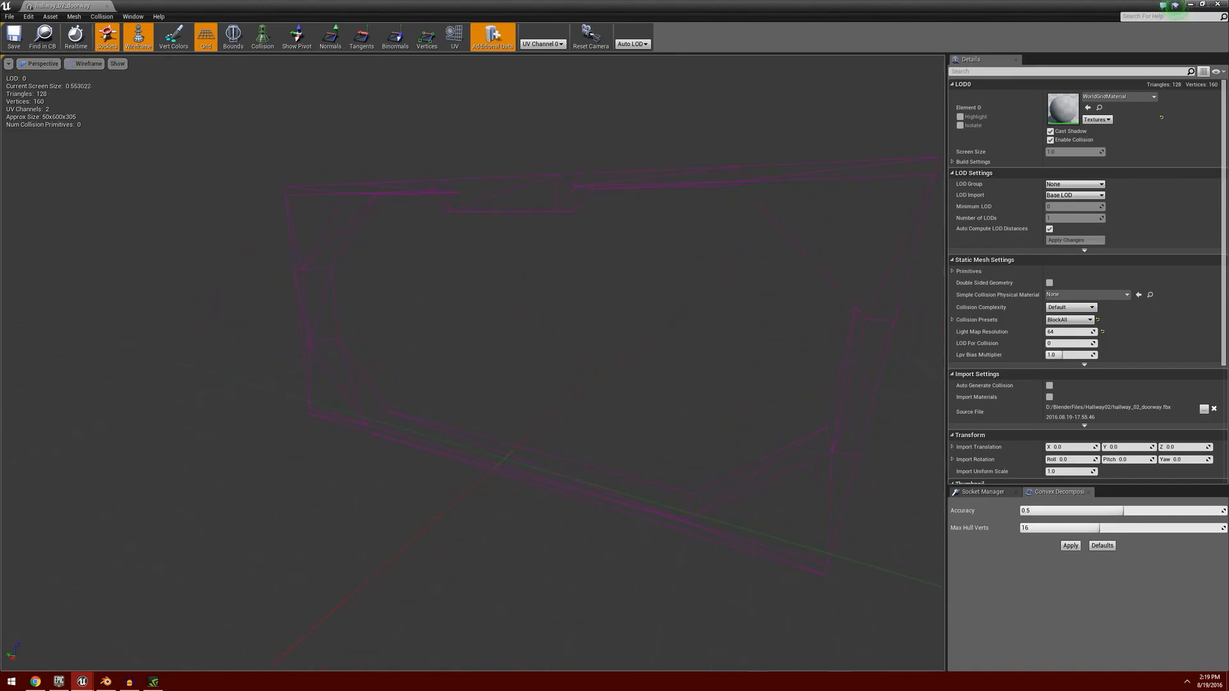
left_click_drag(473, 363, 358, 371, "alt")
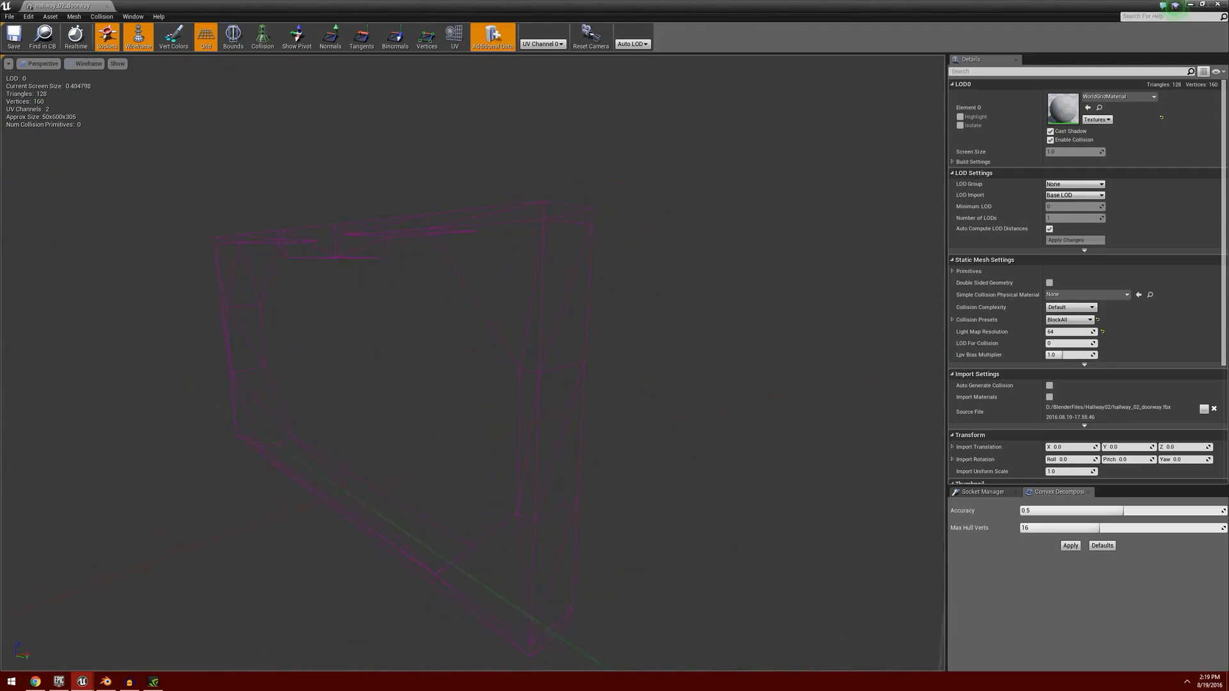
left_click(138, 37)
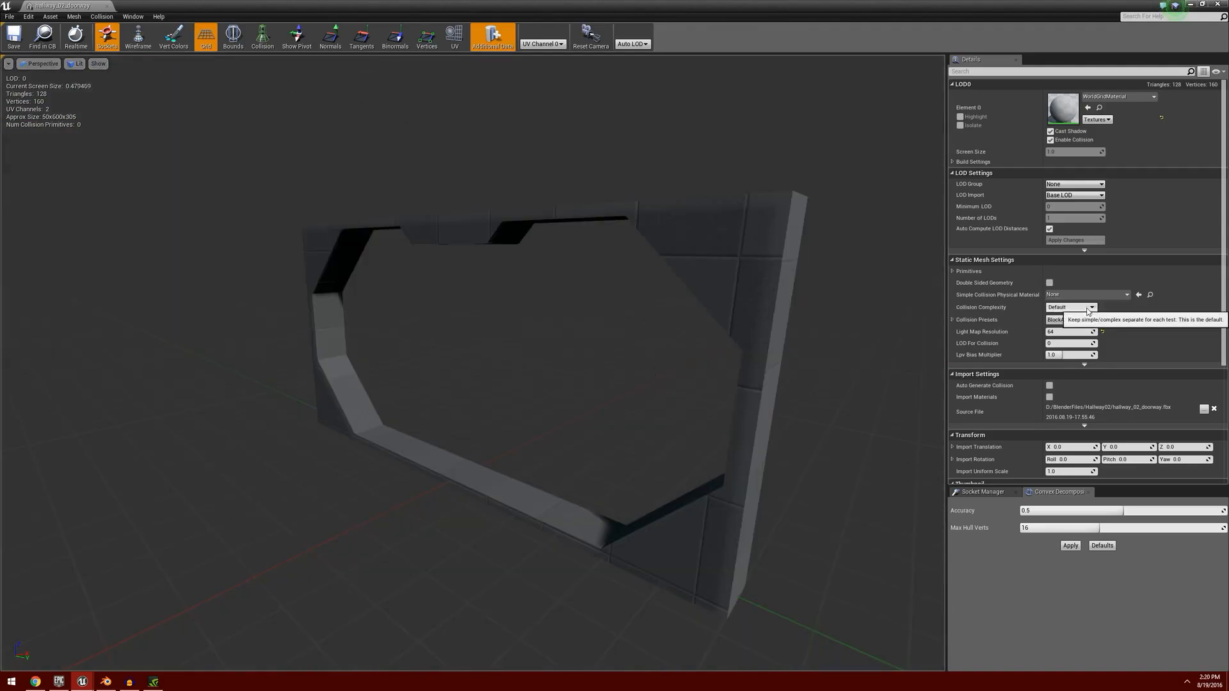
Step: Set the doorway mesh's Collision Complexity to Use Complex Collision As Simple
scroll(1095, 310, "down", 2)
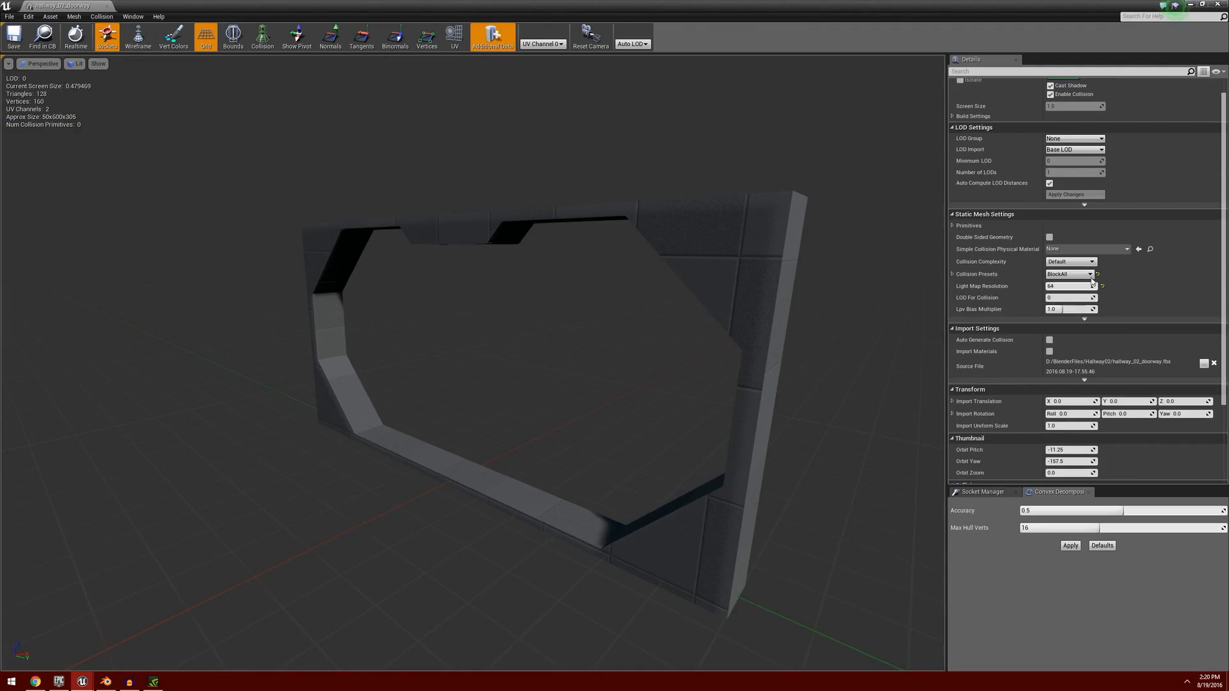
left_click(1071, 263)
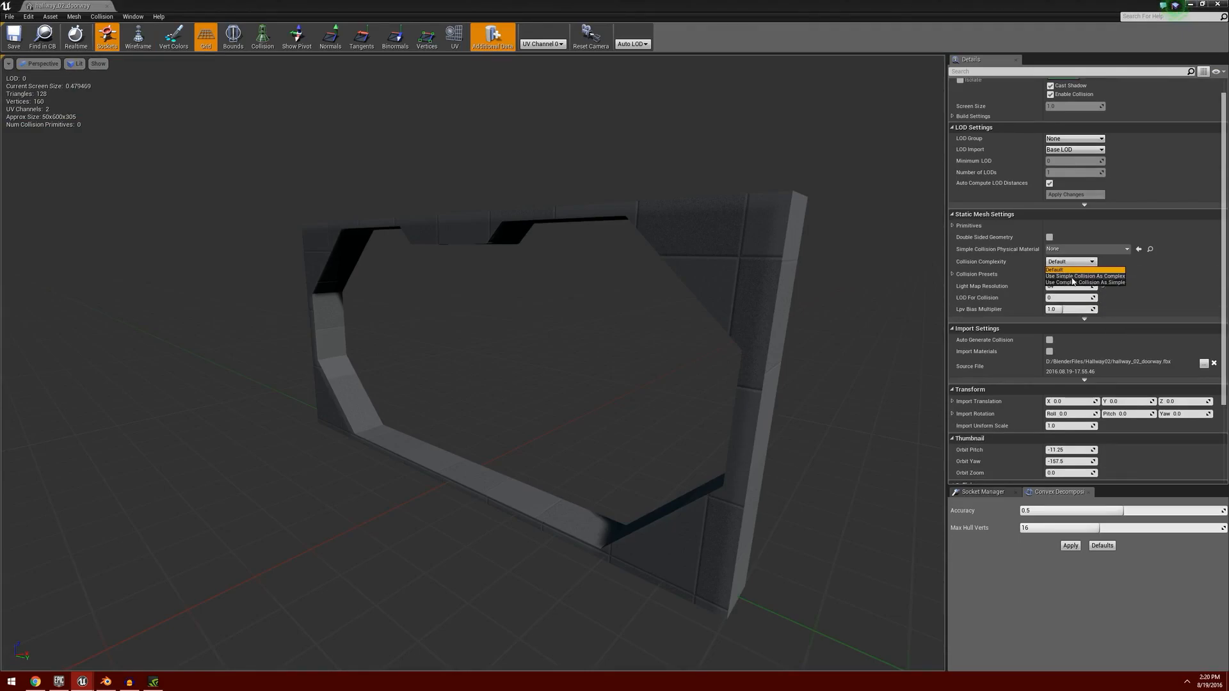
left_click(1077, 283)
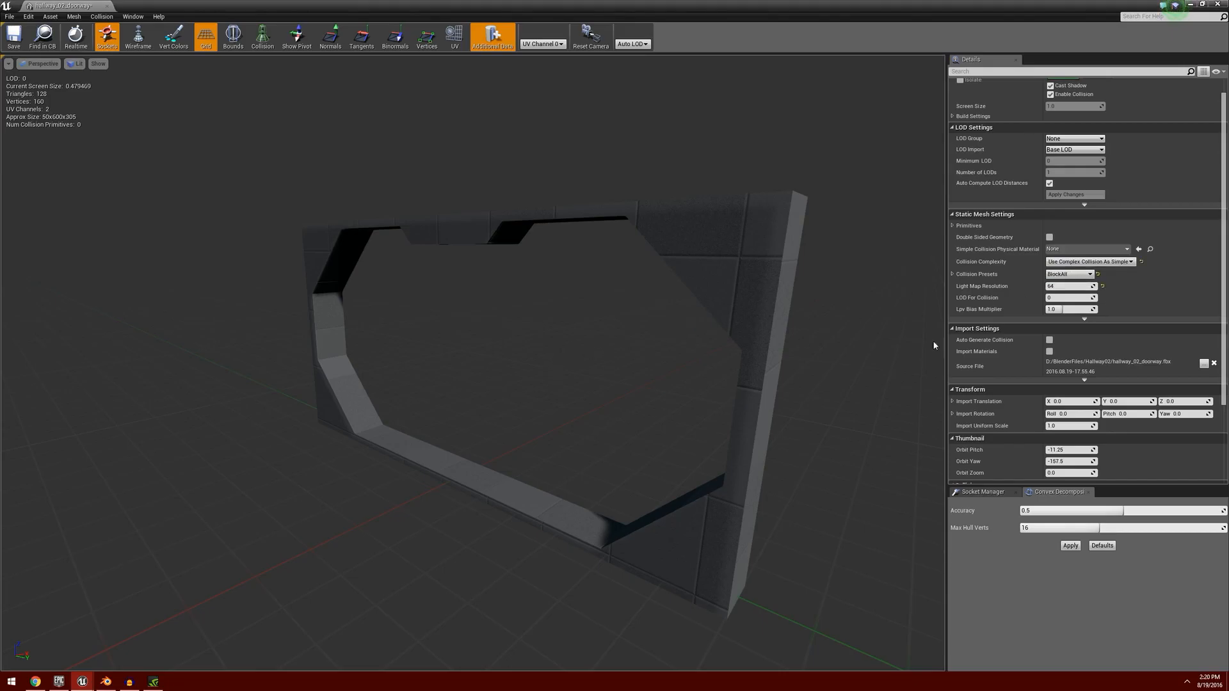
Step: Assign FlatBase_MAT_GreyInst to Element 0 of the doorway mesh, then save and close the mesh
scroll(1065, 334, "up", 3)
left_click(1132, 97)
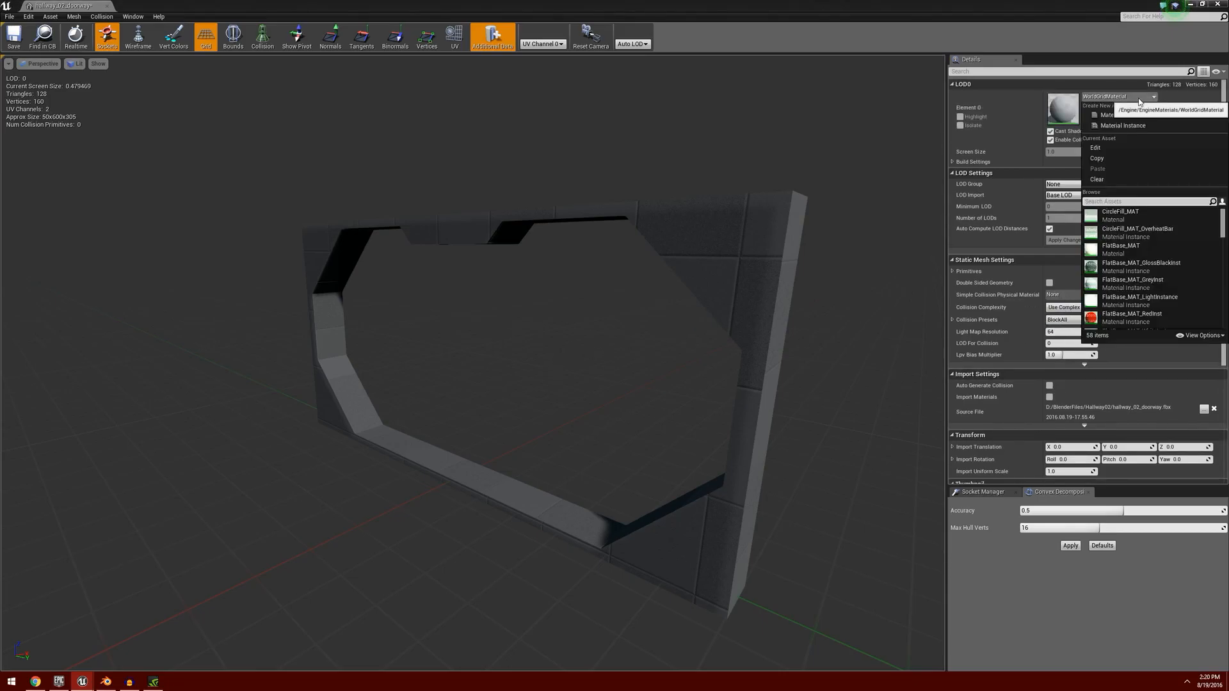
left_click(1185, 280)
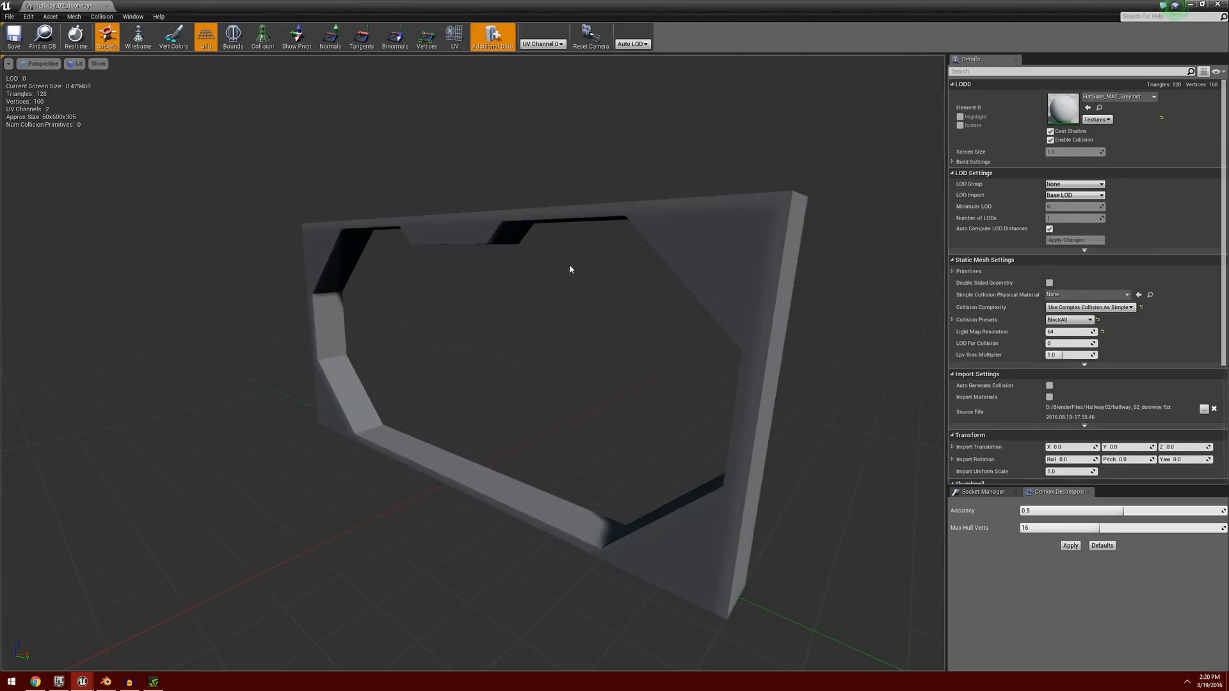
left_click(22, 45)
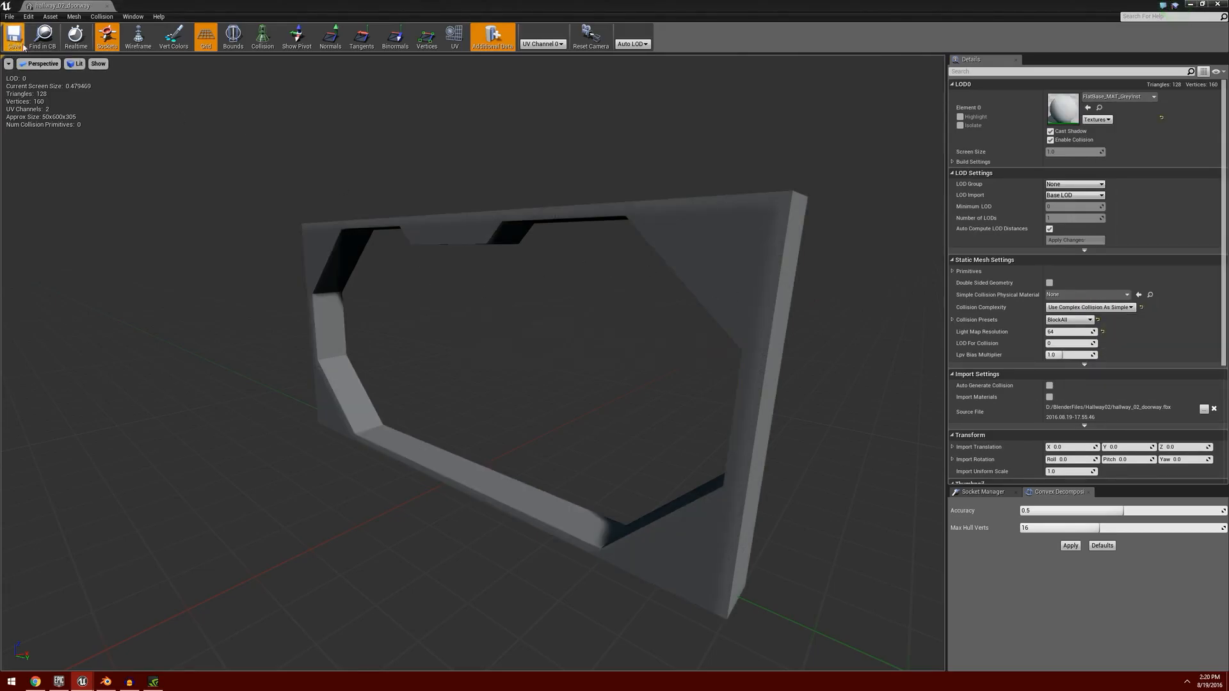
left_click(107, 6)
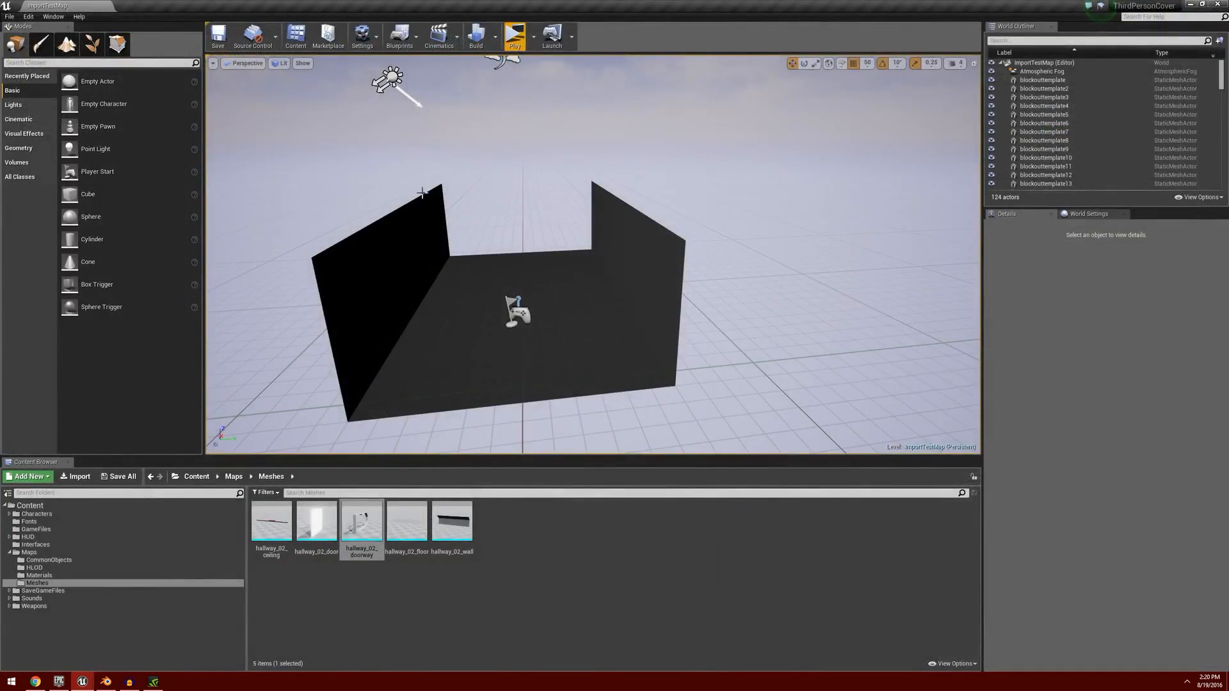
Step: Open the hallway_02_floor mesh and set its Collision Complexity to Use Complex Collision As Simple
double_click(407, 522)
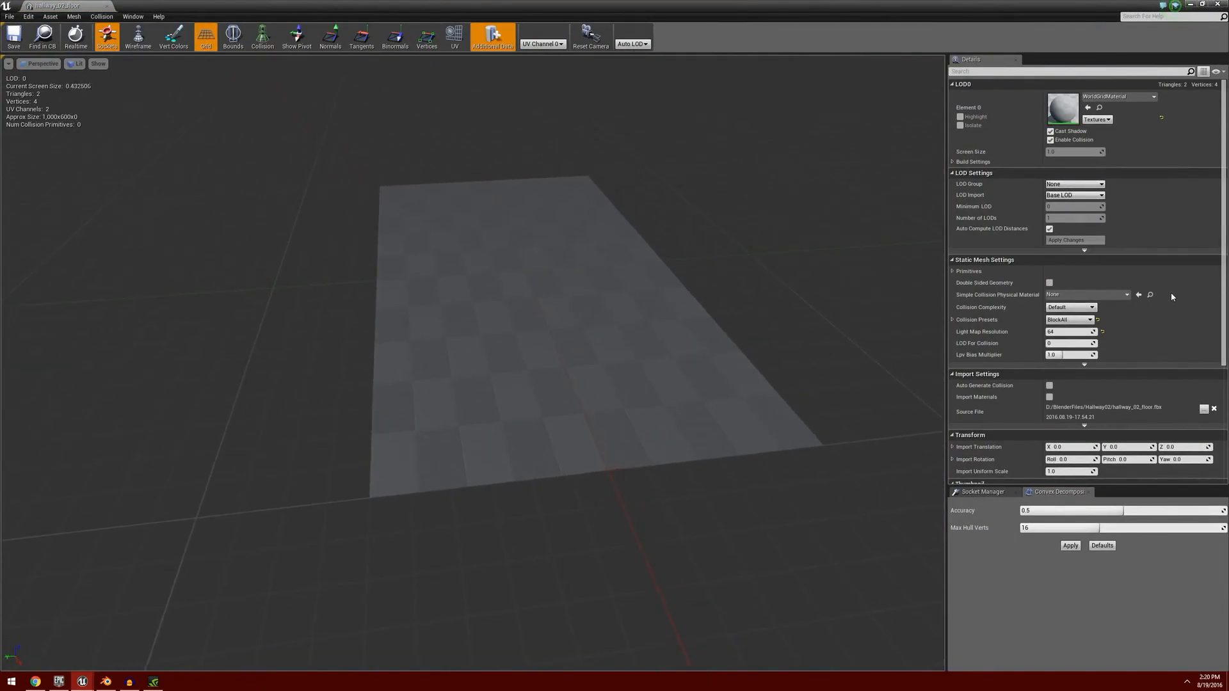
left_click(1088, 307)
left_click(1088, 306)
left_click(1088, 307)
left_click(1063, 340)
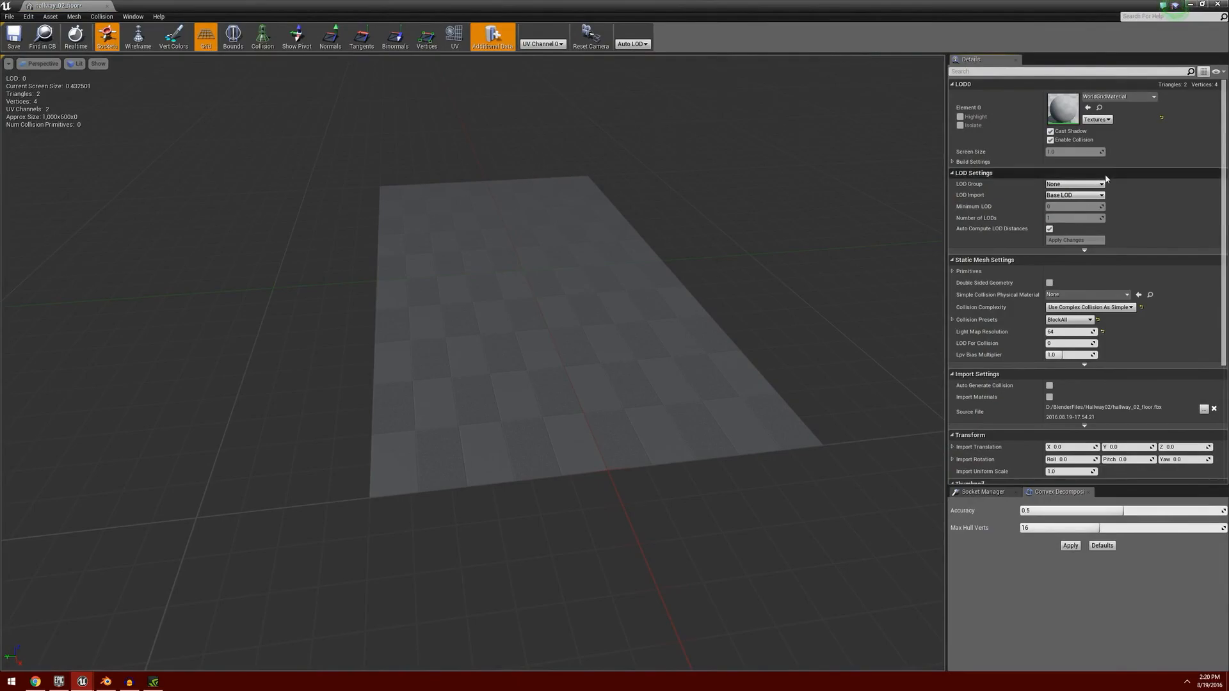
Step: Assign FlatBase_MAT_GlossBlackInst to Element 0 of the floor mesh, then save and close the mesh
left_click(1125, 97)
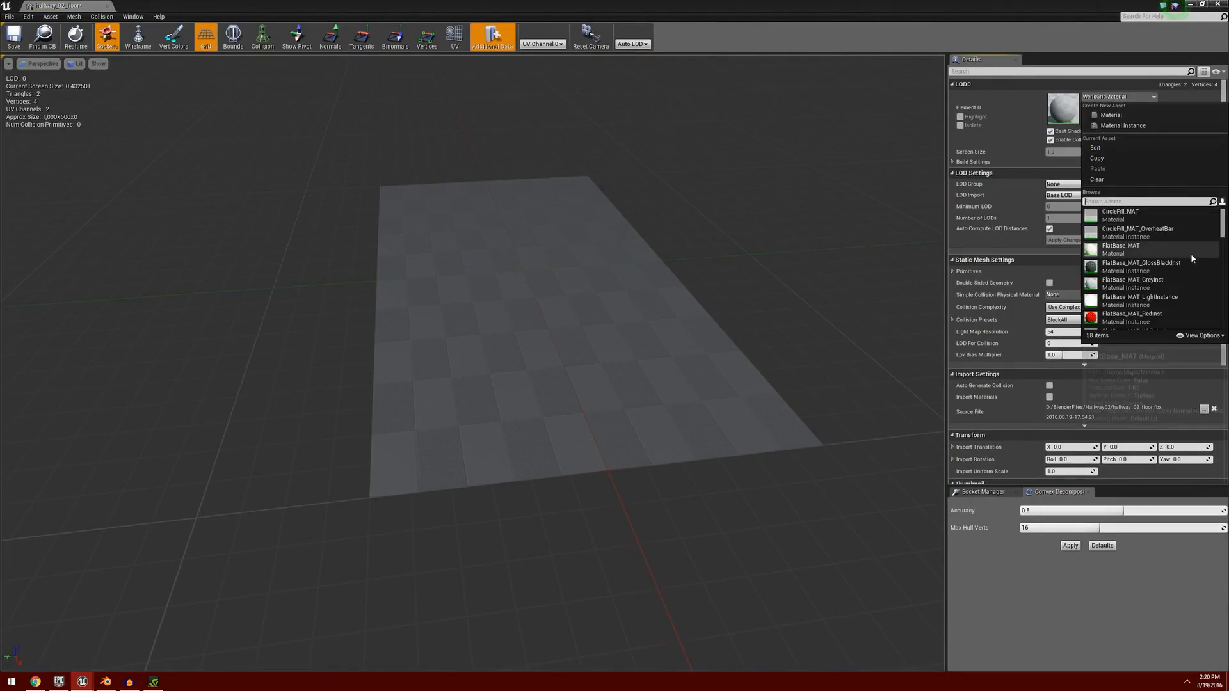
left_click(1184, 271)
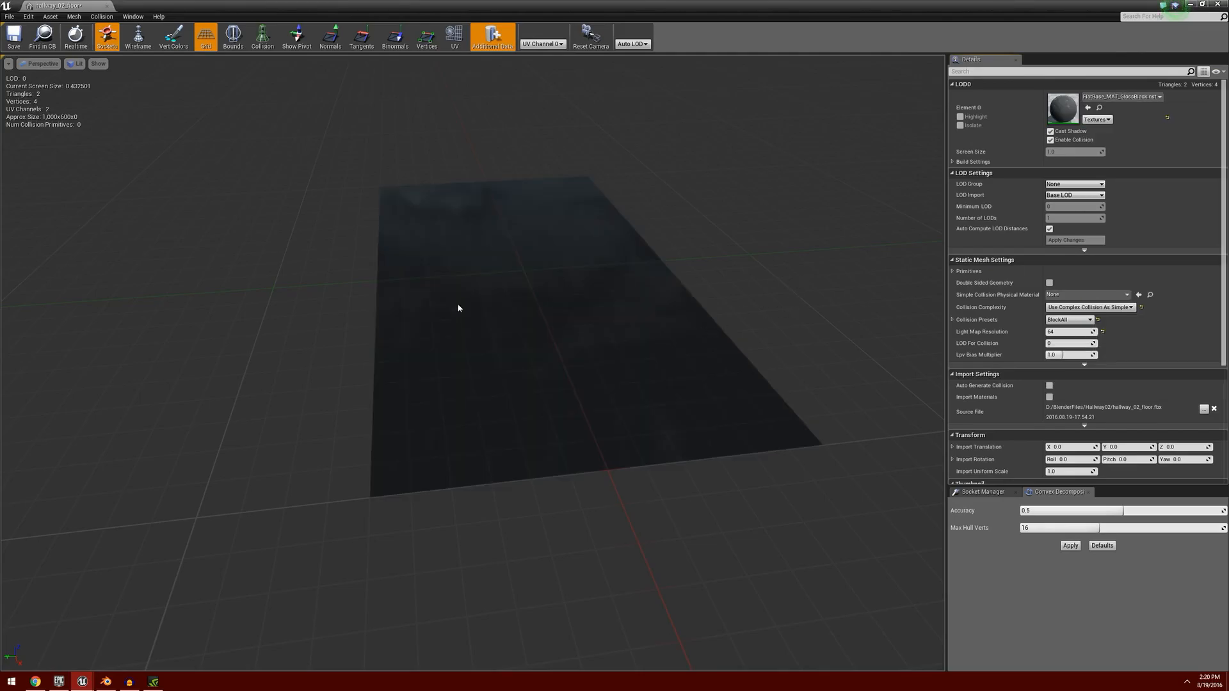
left_click(9, 41)
left_click(107, 6)
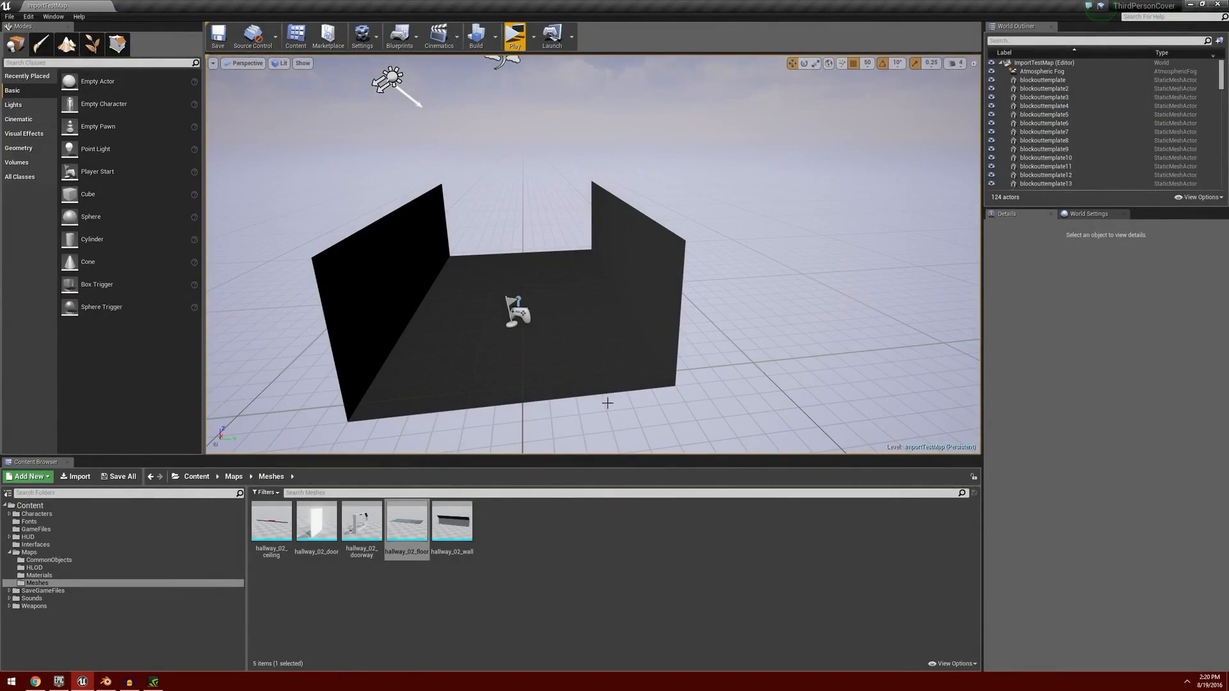
Step: Open the hallway_02_wall mesh and set its Collision Complexity to Use Complex Collision As Simple
double_click(451, 524)
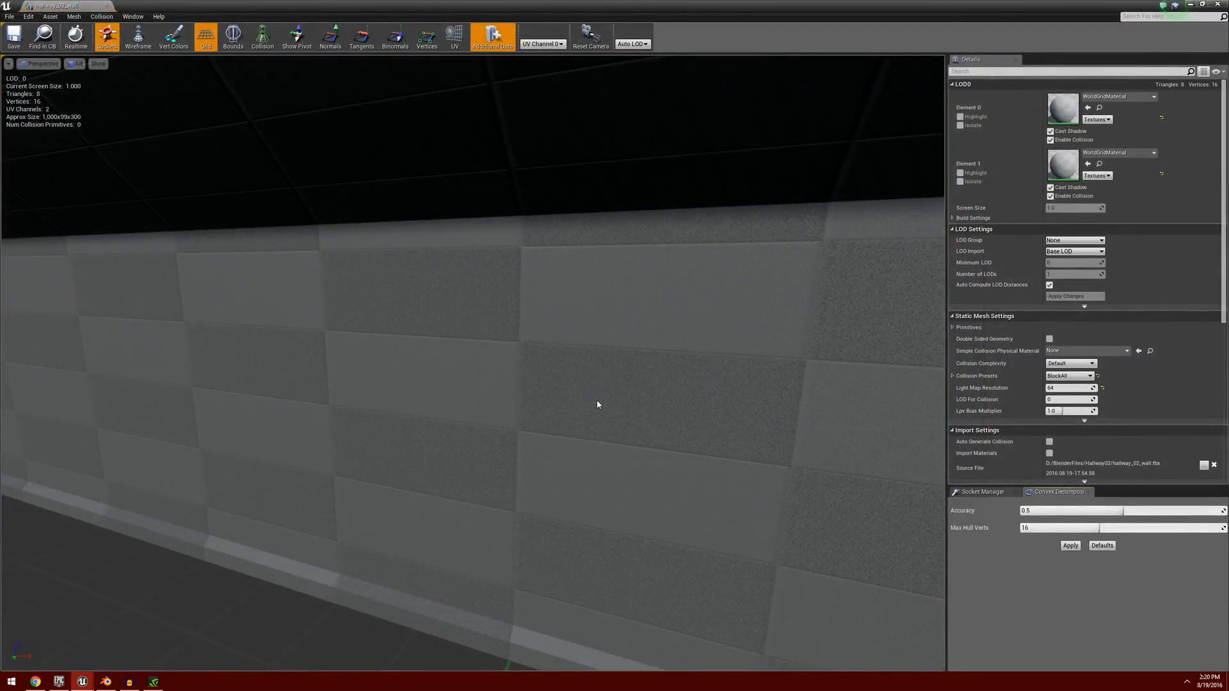
scroll(616, 339, "down", 5)
mouse_move(631, 348)
right_mouse_down()
mouse_move(569, 355)
mouse_move(642, 359)
right_mouse_up()
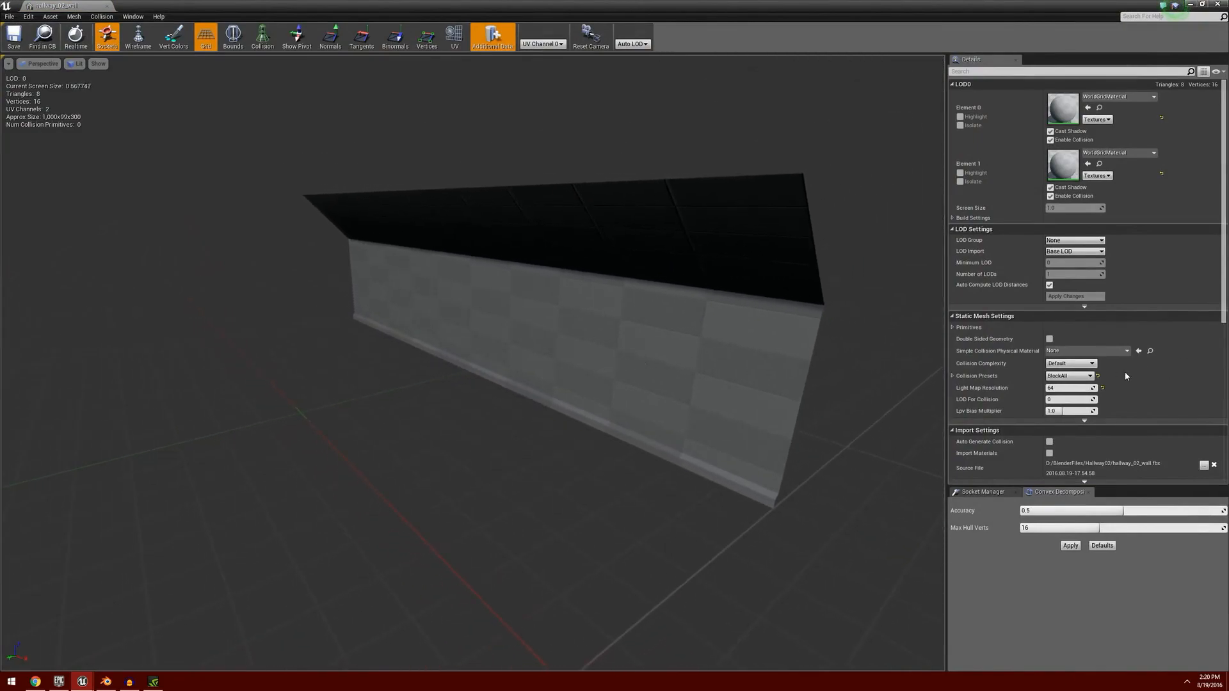
left_click(1084, 365)
left_click(1086, 384)
Step: Highlight Element 0 of the wall mesh to identify its faces, then assign FlatBase_MAT_WhiteInst to it
left_click(960, 117)
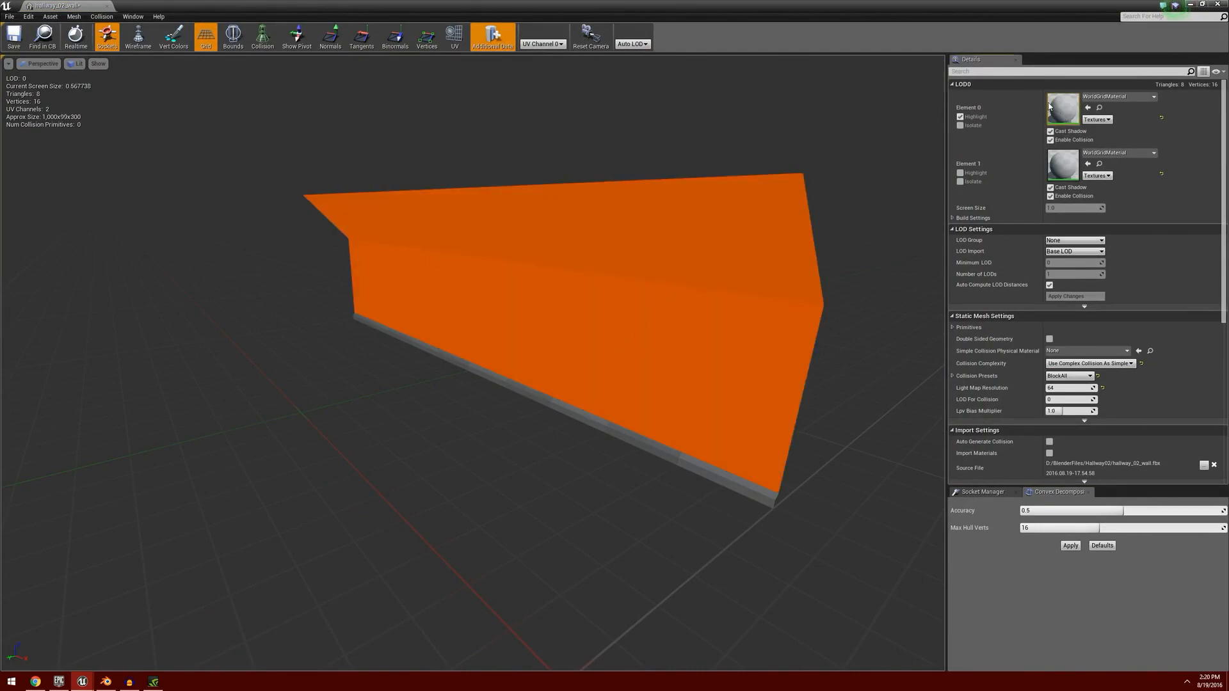
left_click(960, 117)
left_click(1120, 97)
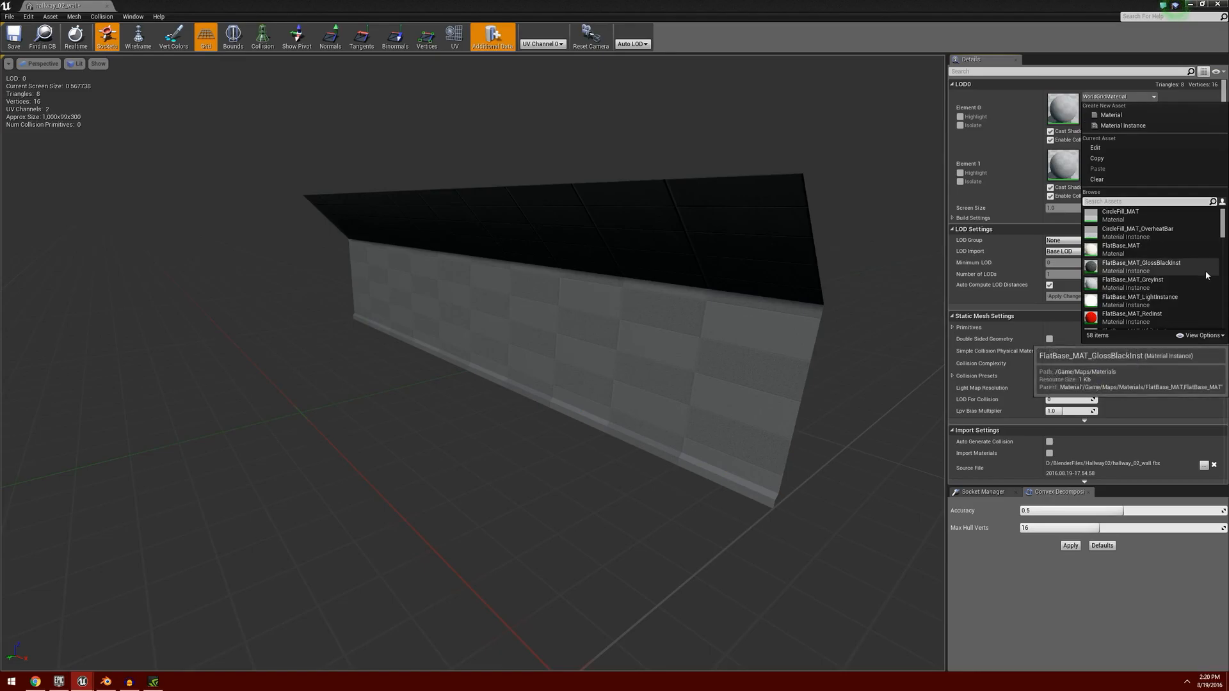
scroll(1185, 284, "down", 1)
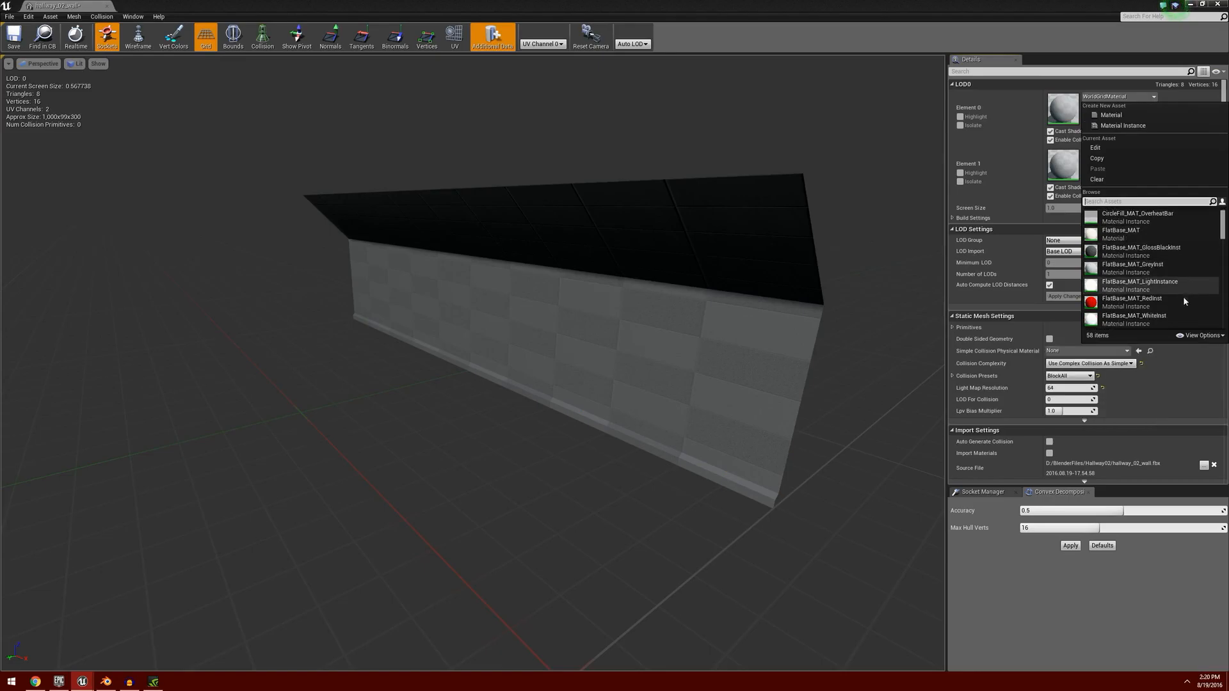
left_click(1152, 319)
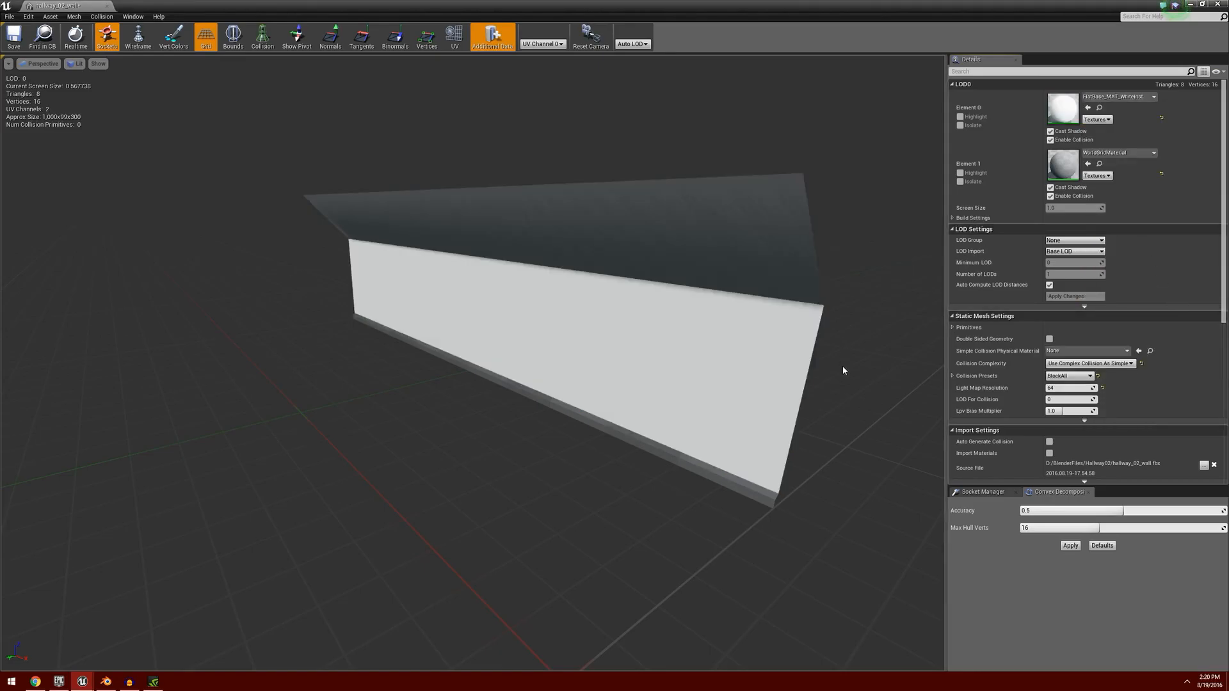
Step: Assign FlatBase_MAT_RedInst to Element 1 of the wall mesh, then save and close the mesh
left_click(1119, 153)
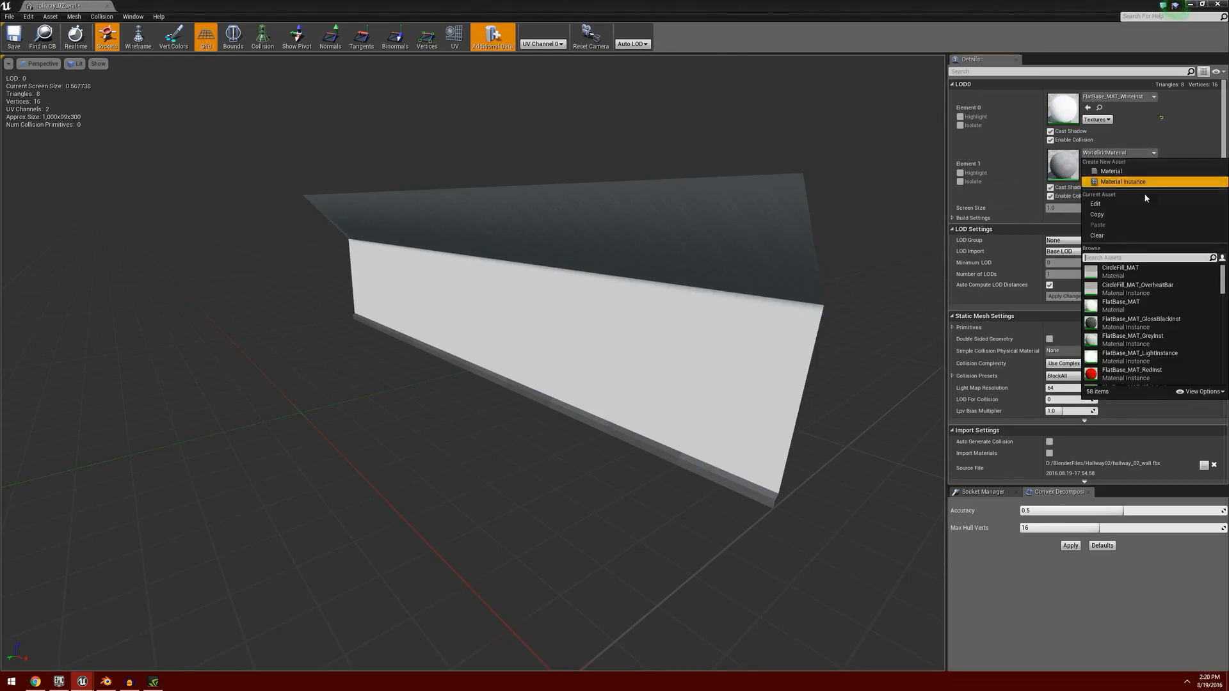
left_click(1131, 373)
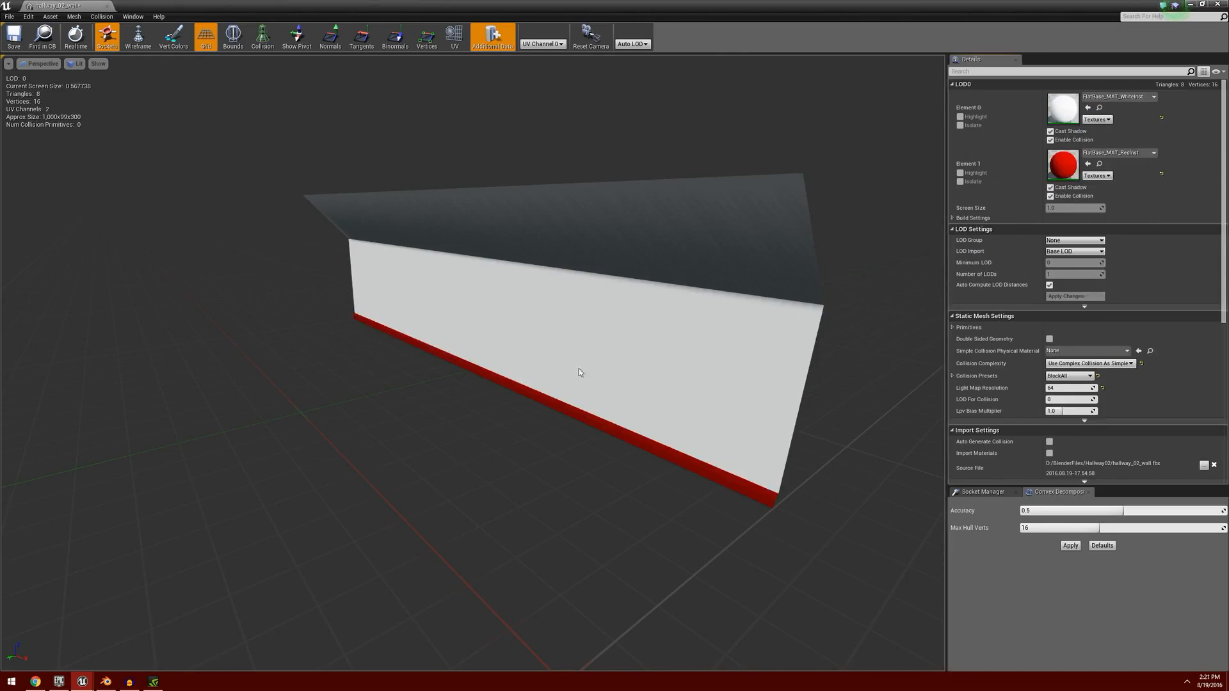
left_click(13, 36)
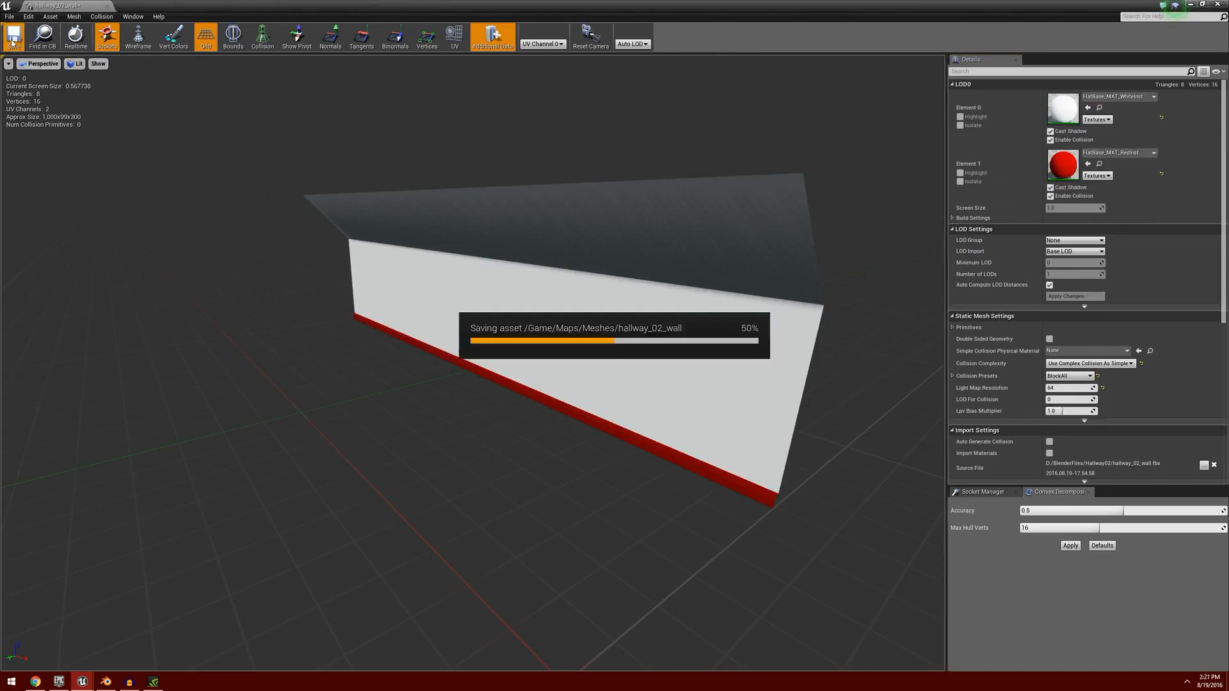
left_click(107, 6)
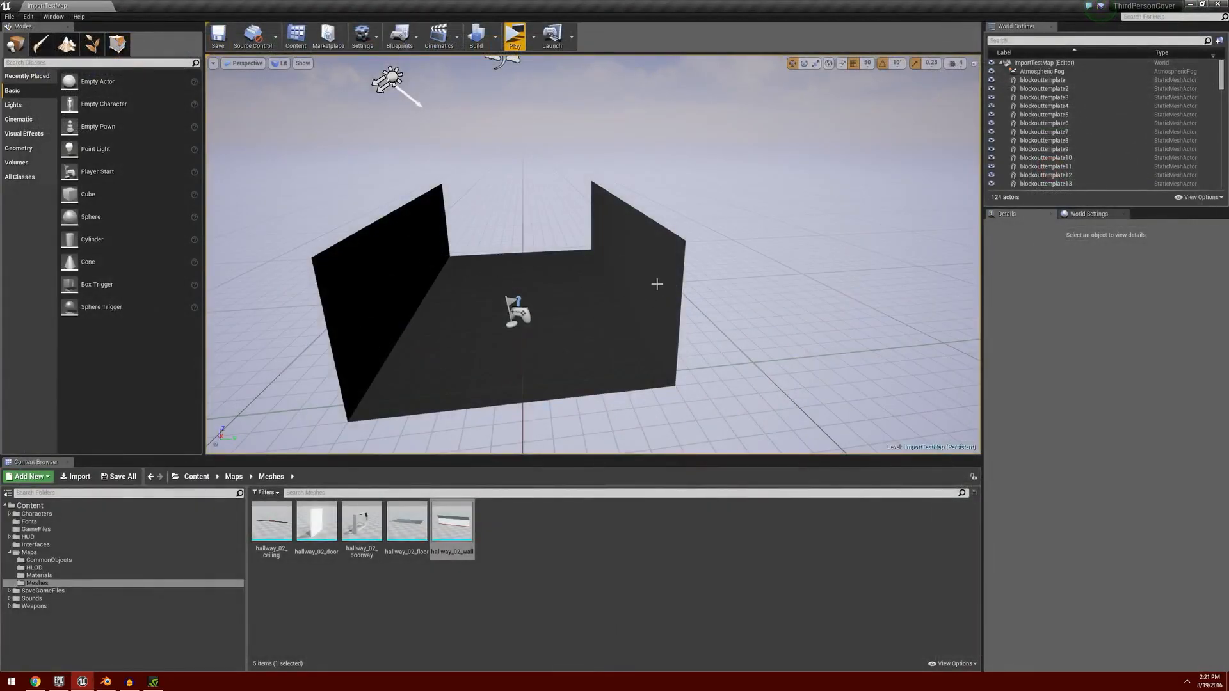
Step: Delete all the blockouttemplate actors, from blockouttemplate through blockouttemplate120, from the level
left_click(645, 251)
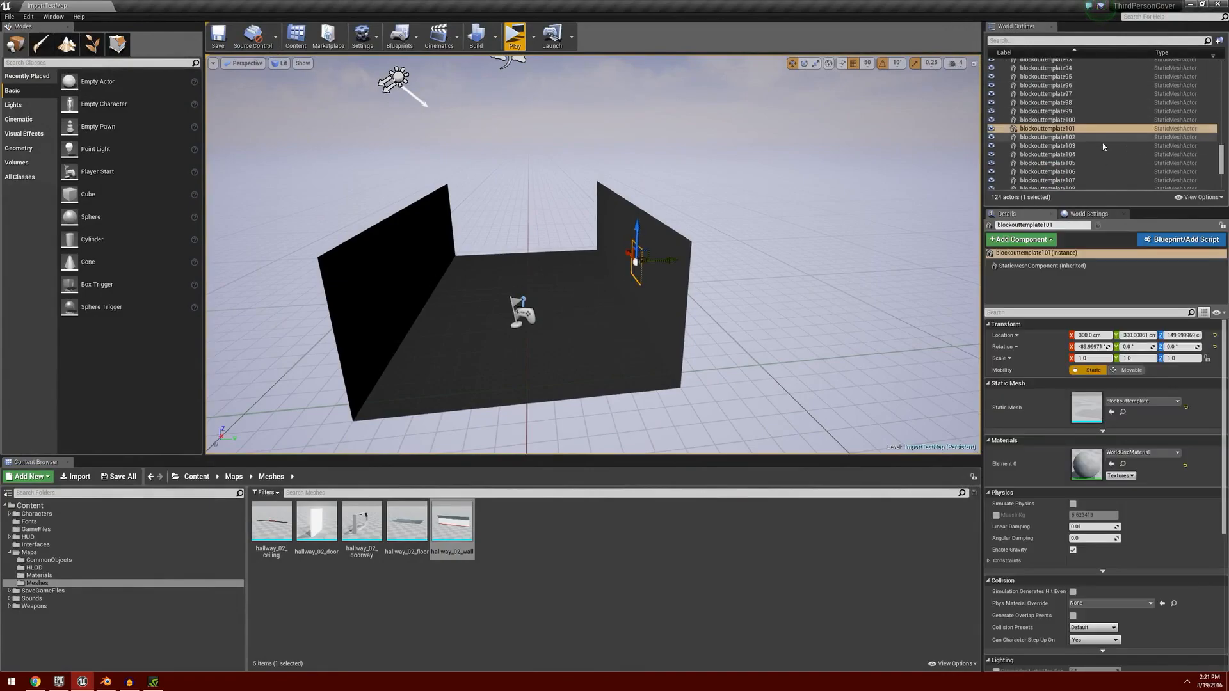
scroll(1113, 144, "up", 15)
scroll(1129, 125, "up", 5)
left_click_drag(1222, 104, 1222, 180)
left_click(1069, 80)
scroll(1127, 105, "down", 8)
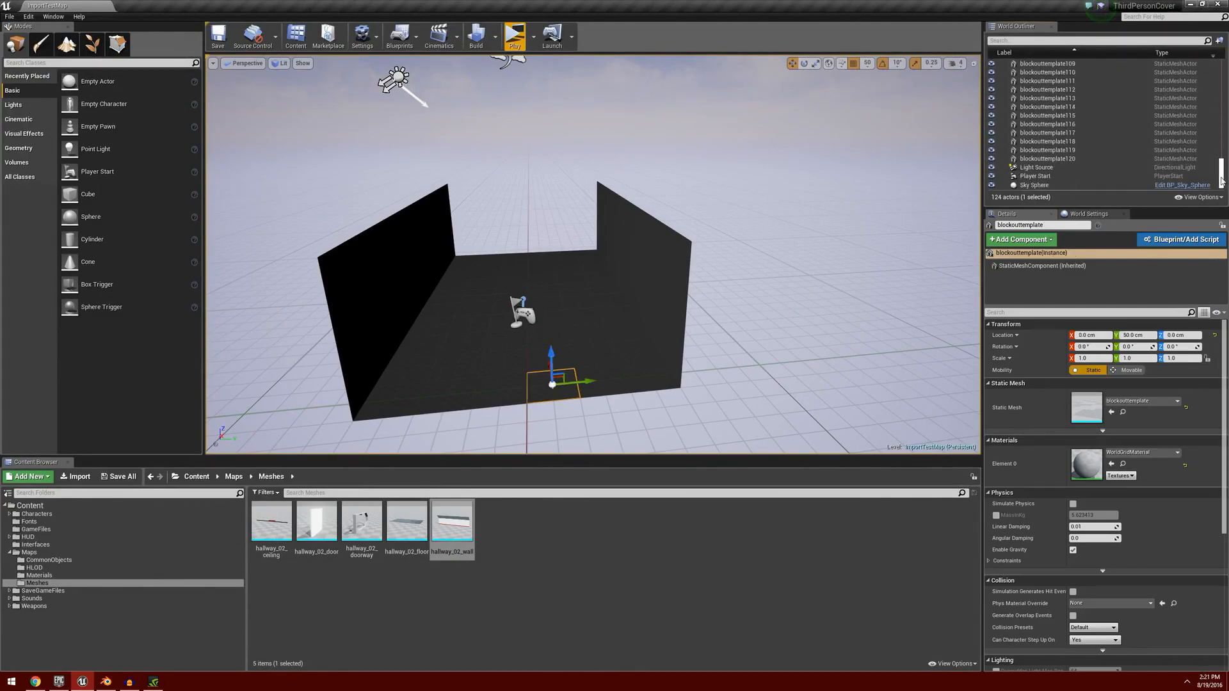
left_click(1047, 159, "shift")
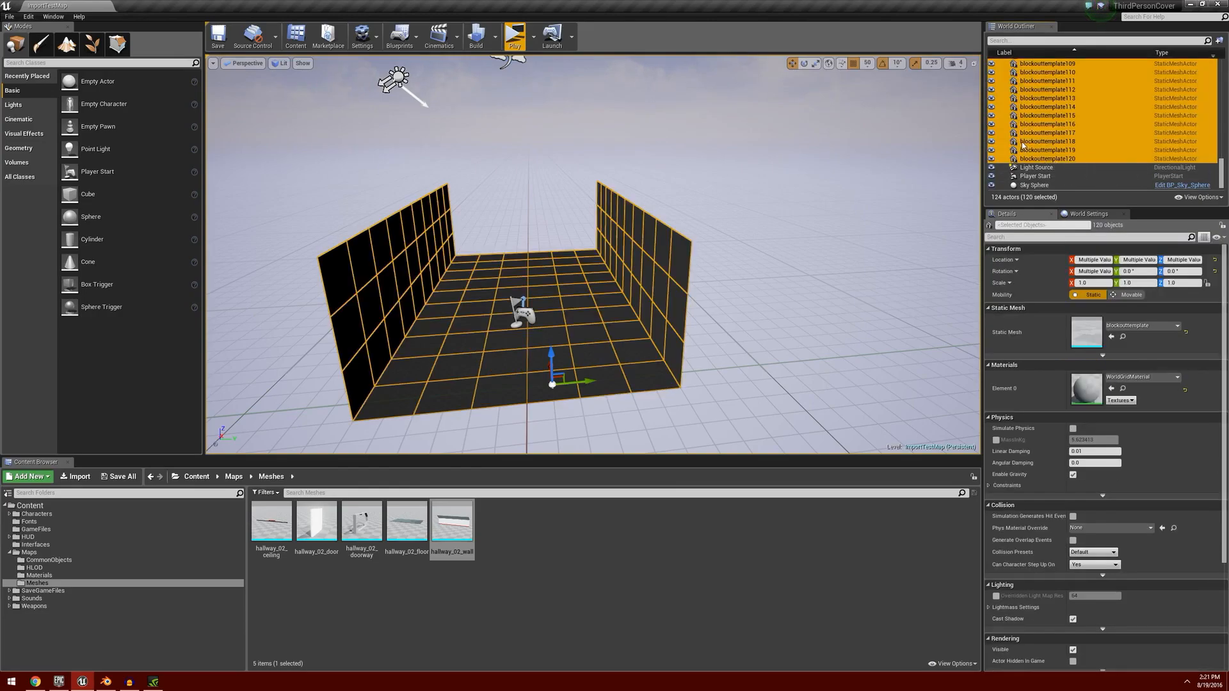
key("Delete")
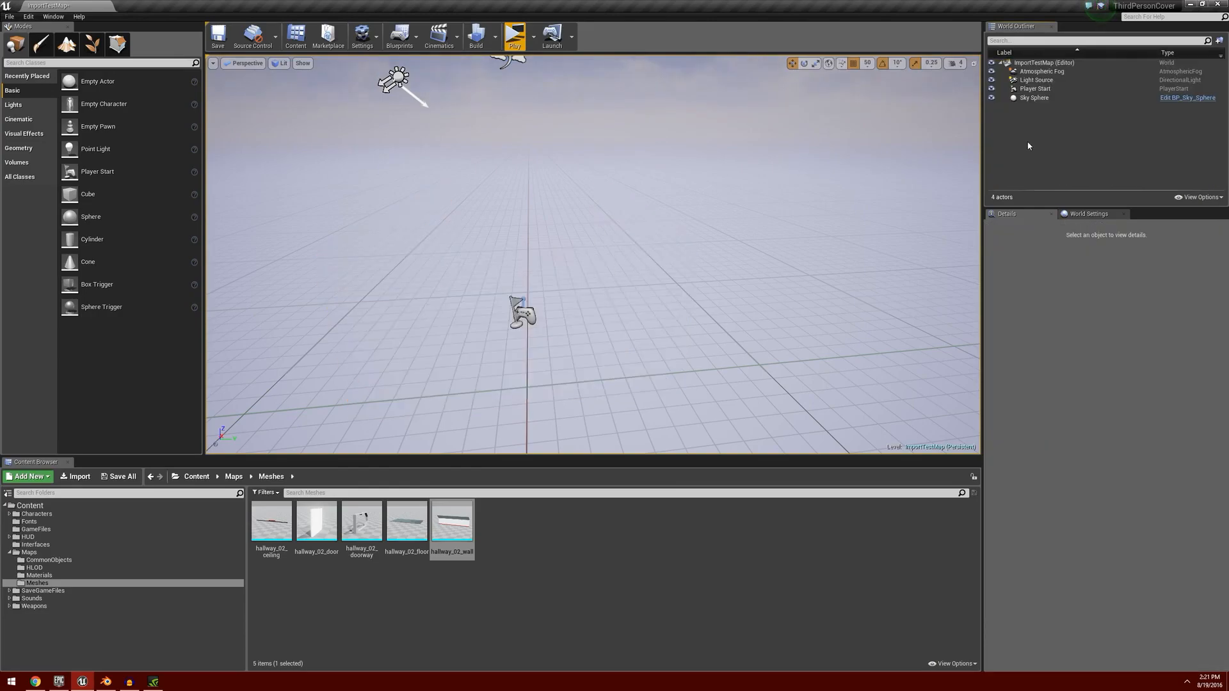
Step: Place the hallway_02_floor mesh in the level and set its Z location to 0
left_click_drag(406, 522, 512, 356)
key("d")
right_click_drag(673, 335, 358, 336)
key("s")
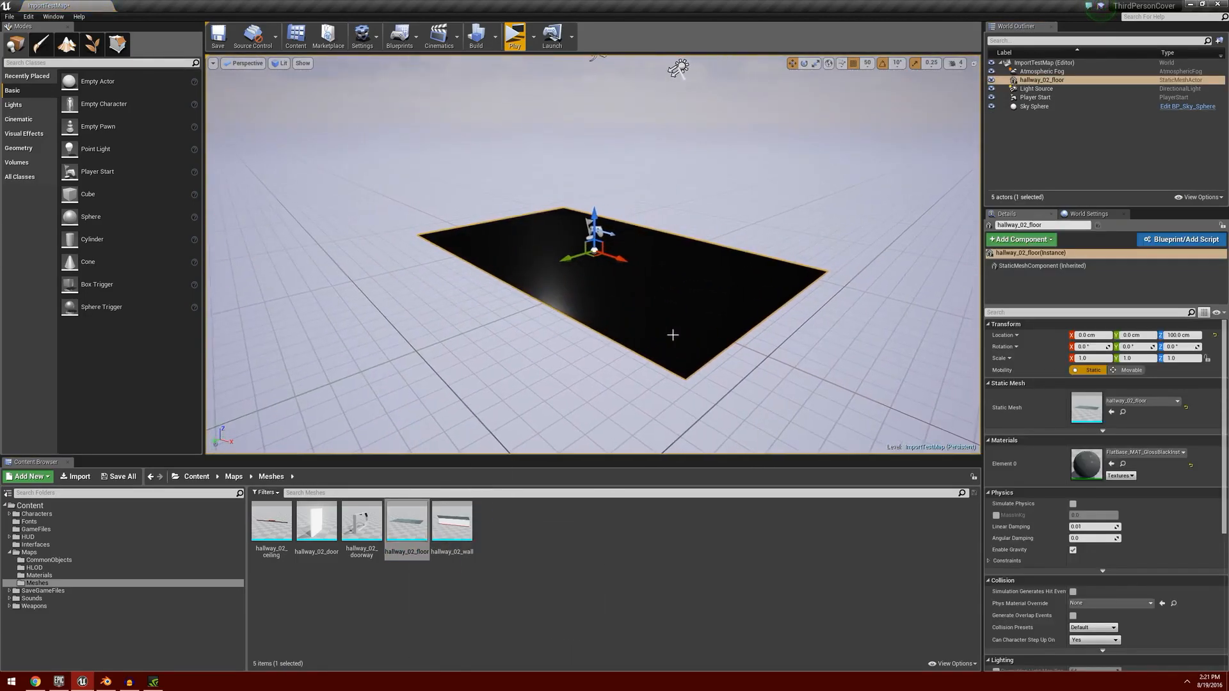
left_click(1191, 337)
type("0")
key("Return")
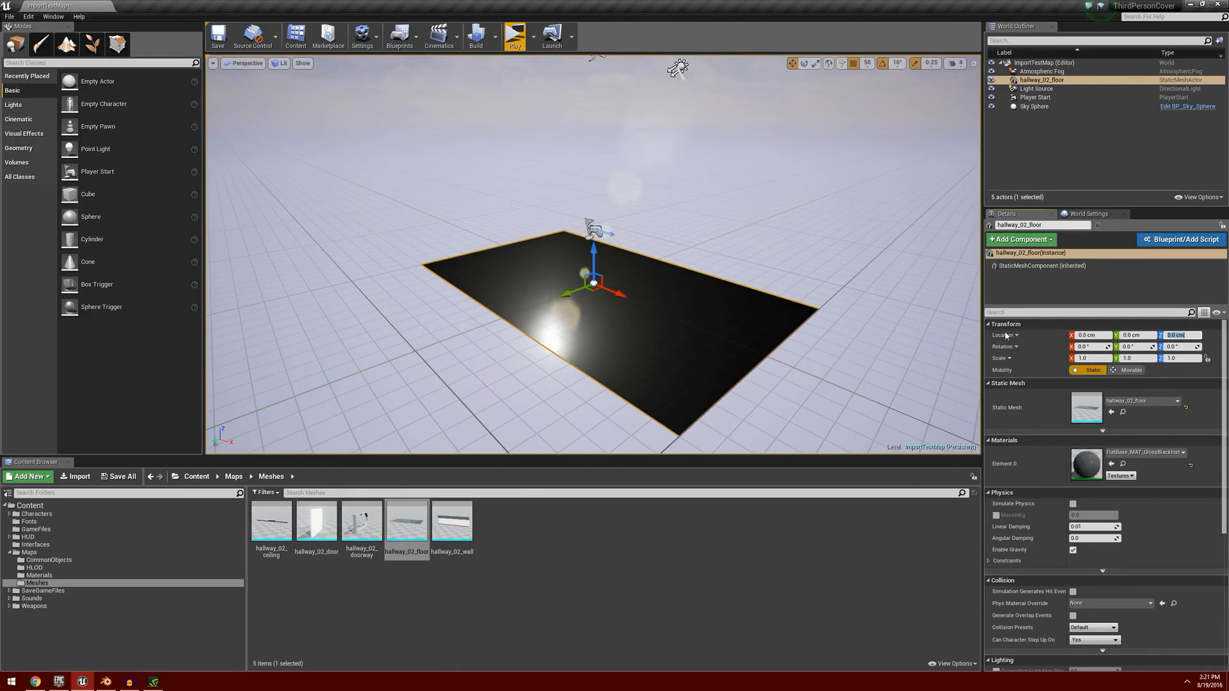
Step: Place the hallway_02_wall mesh at the level origin so it runs along one side of the floor
key("d")
right_click_drag(674, 351, 512, 352)
key("a")
key("d")
right_click_drag(608, 371, 749, 389)
key("a")
left_click_drag(452, 526, 728, 320)
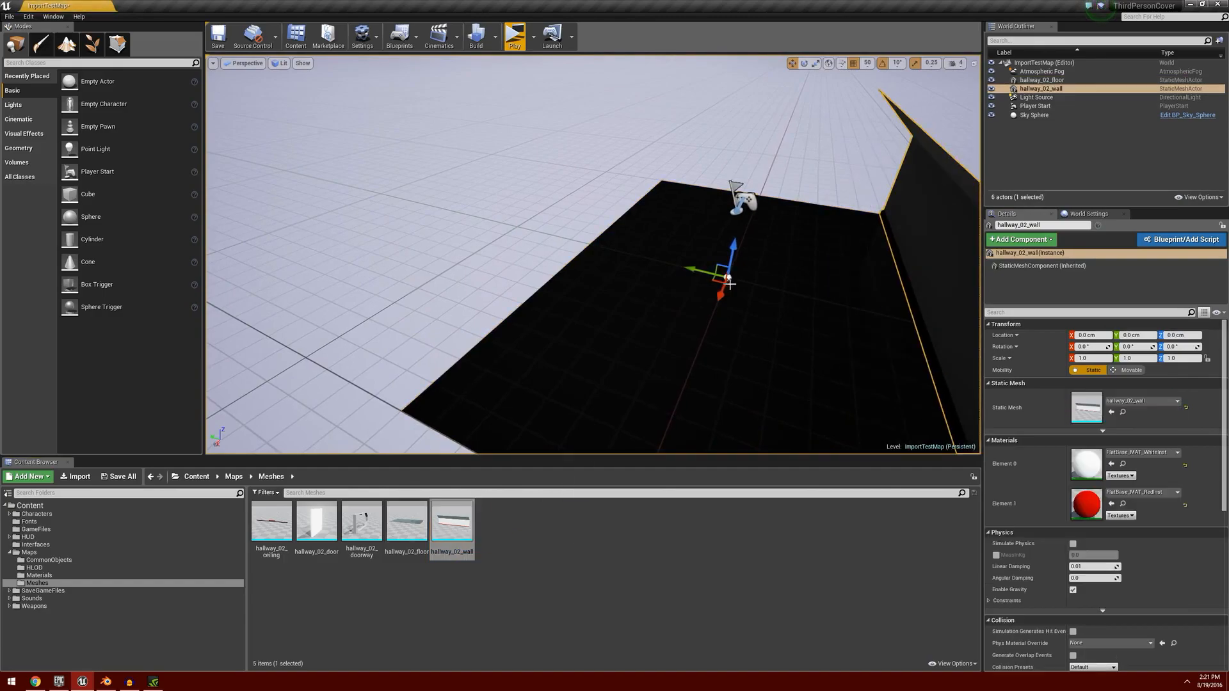
Step: Duplicate the wall by rotating a copy 180 degrees about Z onto the opposite side of the floor
key("s")
right_click_drag(728, 320, 809, 349)
key("a")
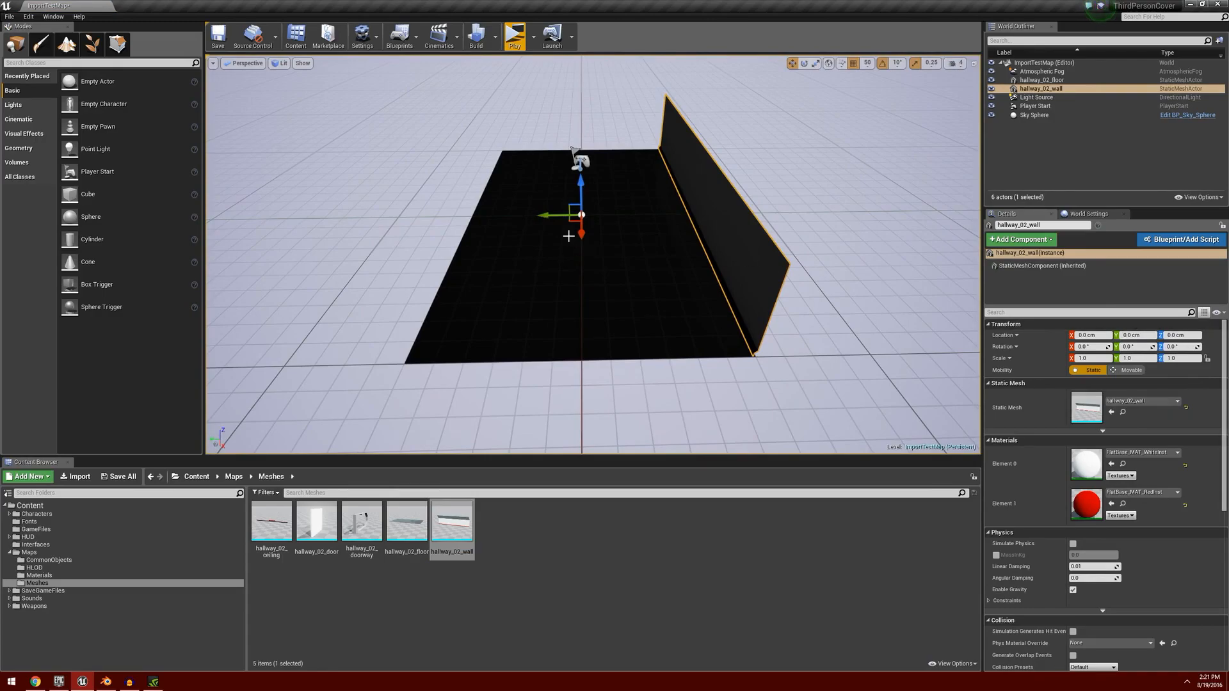
key("e")
mouse_move(627, 227)
left_mouse_down("alt")
mouse_move(576, 237)
mouse_move(627, 226)
left_mouse_up("alt")
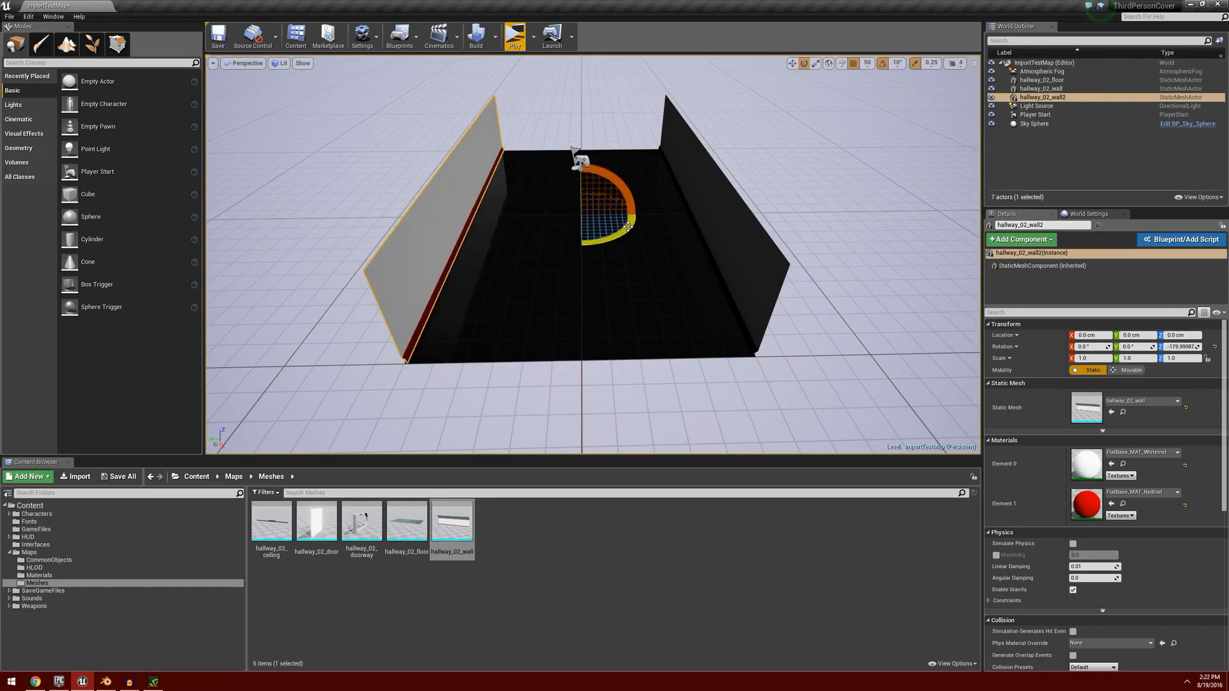
Step: Place the hallway_02_ceiling mesh over the hallway and set its X location to 0
right_click_drag(642, 309, 597, 307)
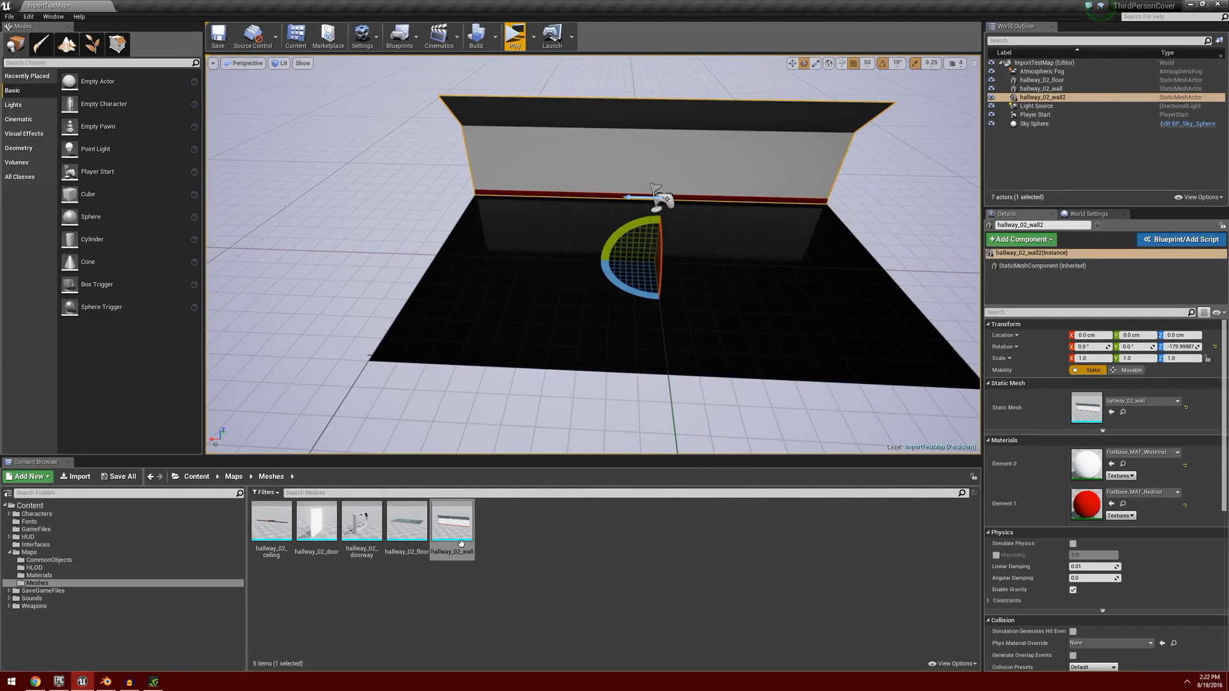
left_click_drag(272, 526, 677, 266)
right_click_drag(672, 275, 749, 246)
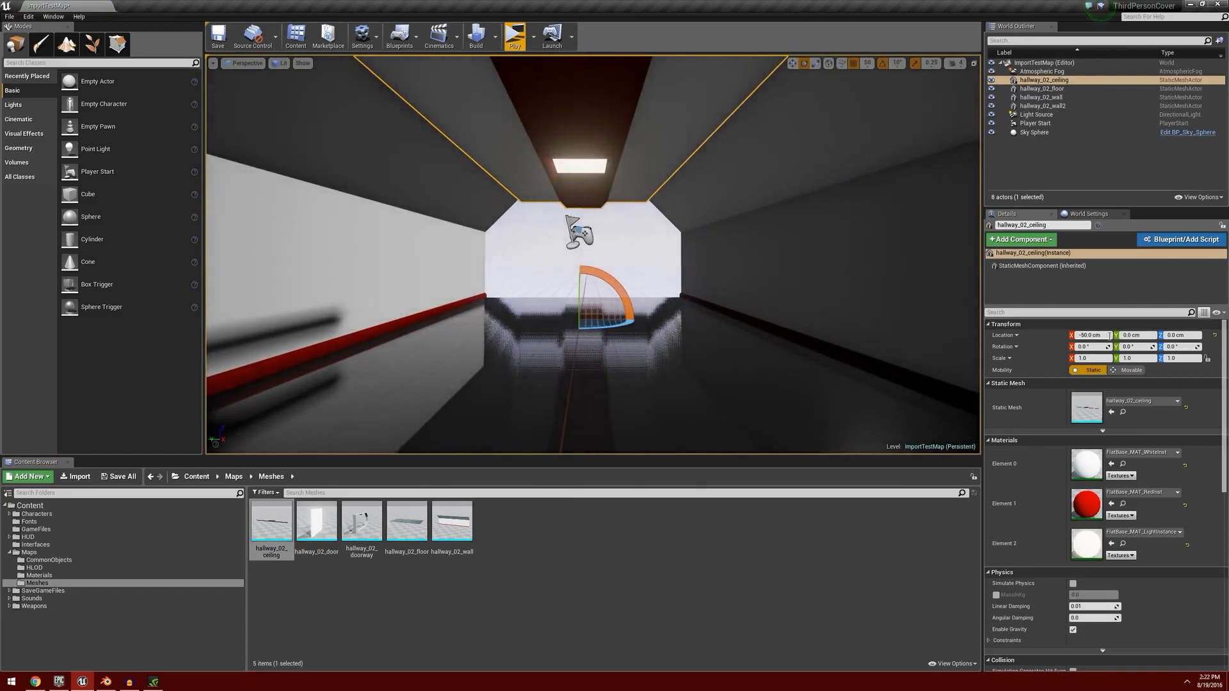
type("0")
key("Return")
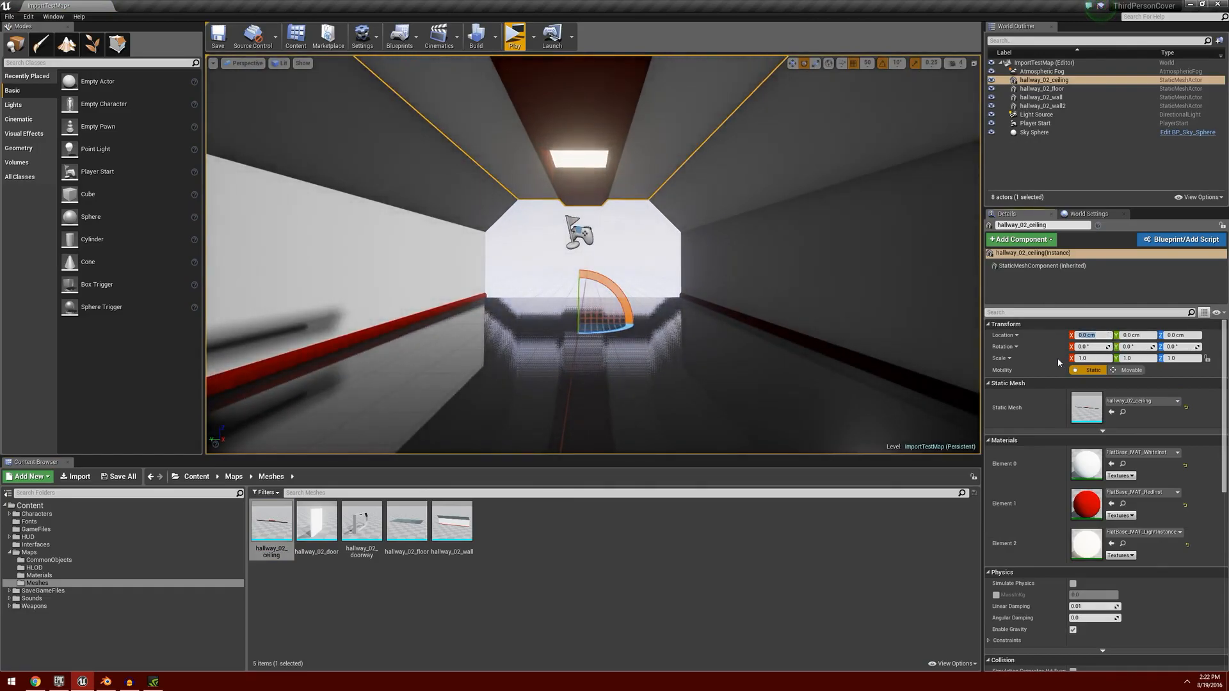
Step: Place the hallway_02_doorway mesh at the origin and move it along X to 500 cm, at the floor's end
right_click_drag(700, 259, 534, 313)
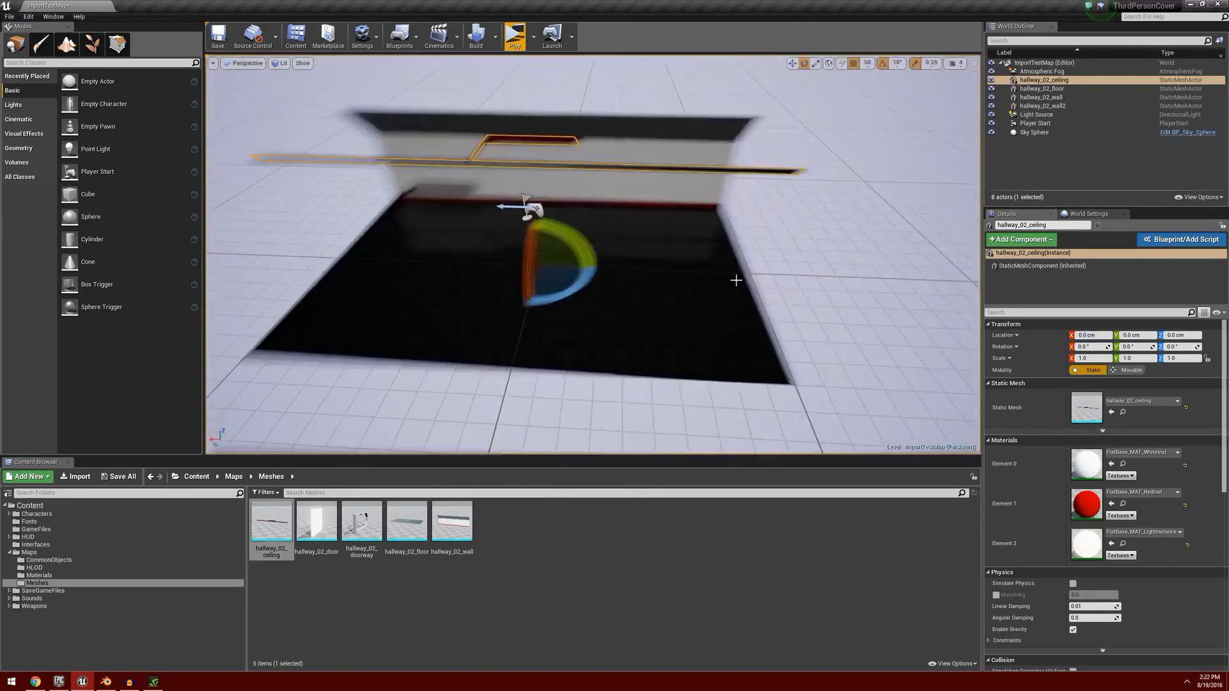
left_click_drag(361, 522, 532, 275)
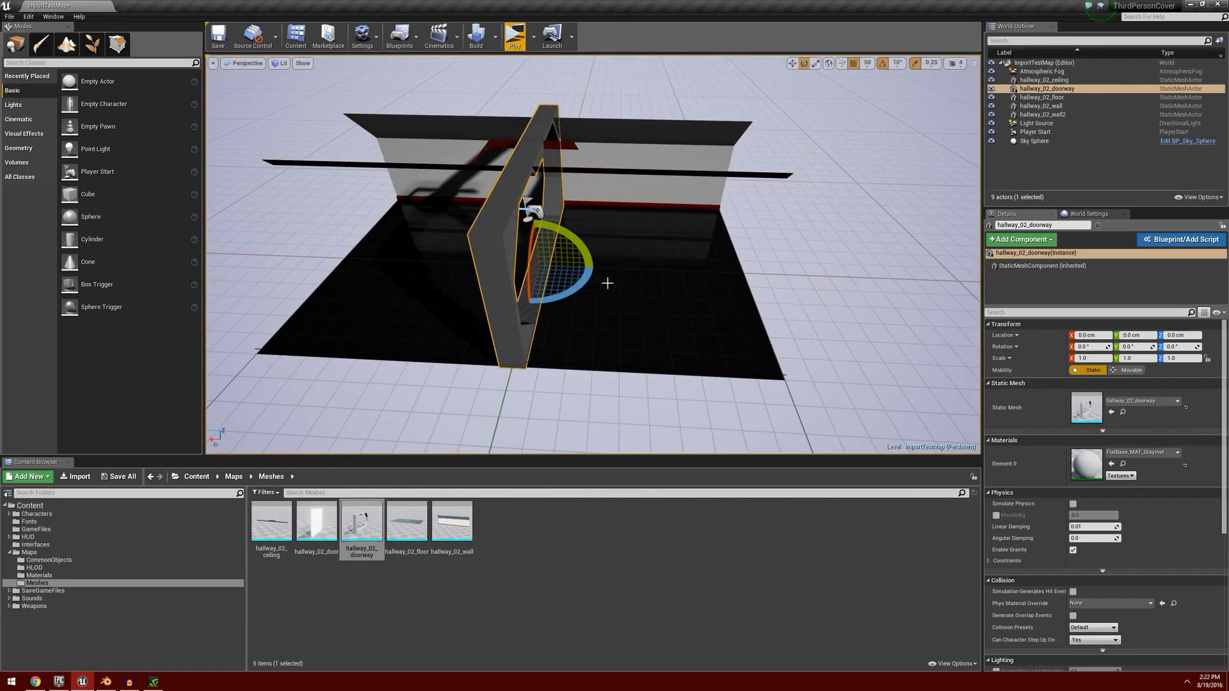
key("w")
left_click_drag(505, 265, 307, 245)
Step: Duplicate the hallway_02_doorway mesh along X to the opposite end of the hallway floor
right_click_drag(370, 288, 317, 306)
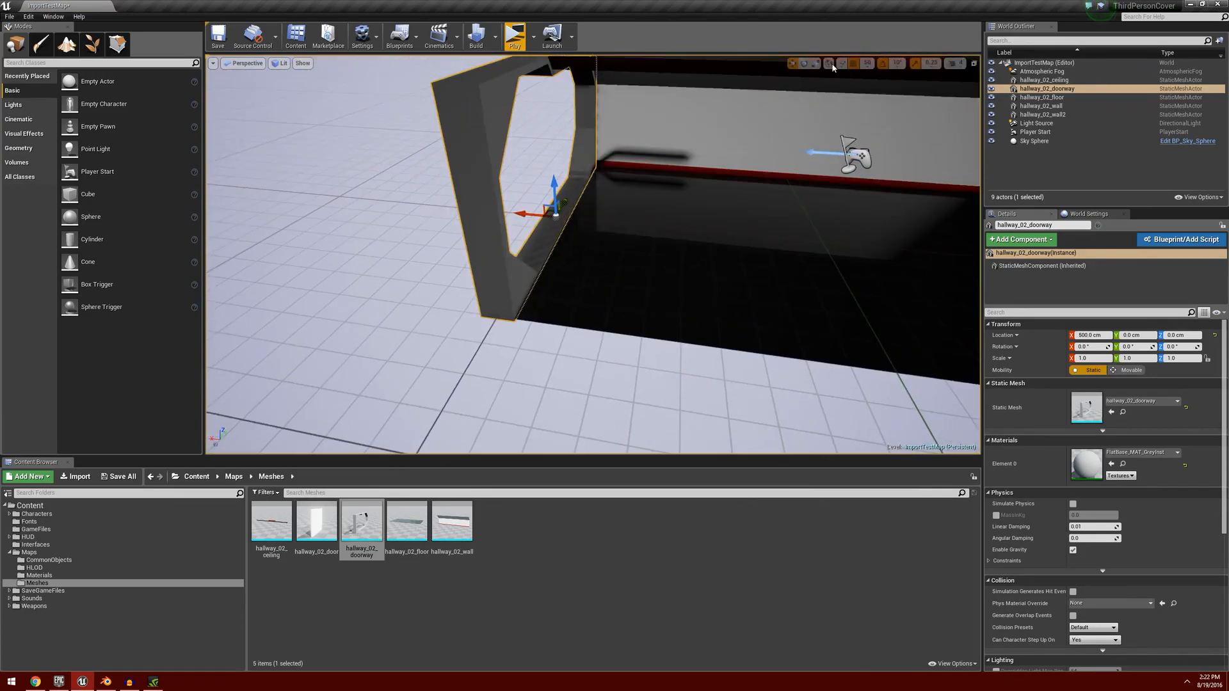
left_click(868, 63)
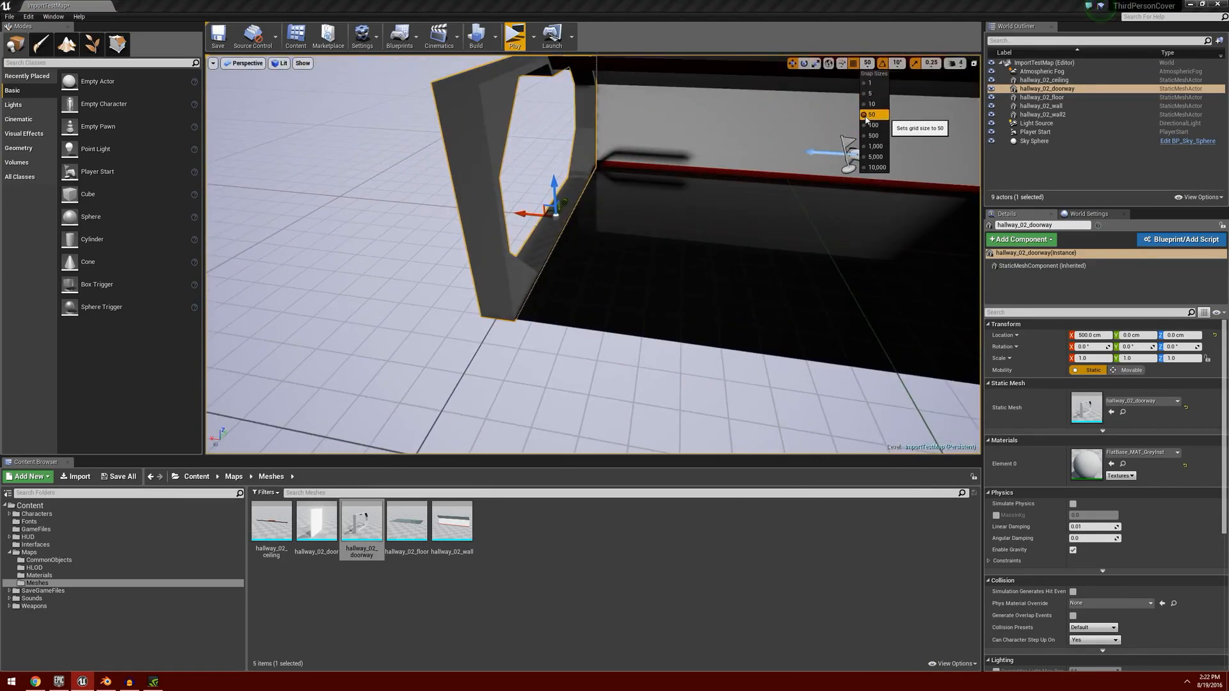
left_click(863, 46)
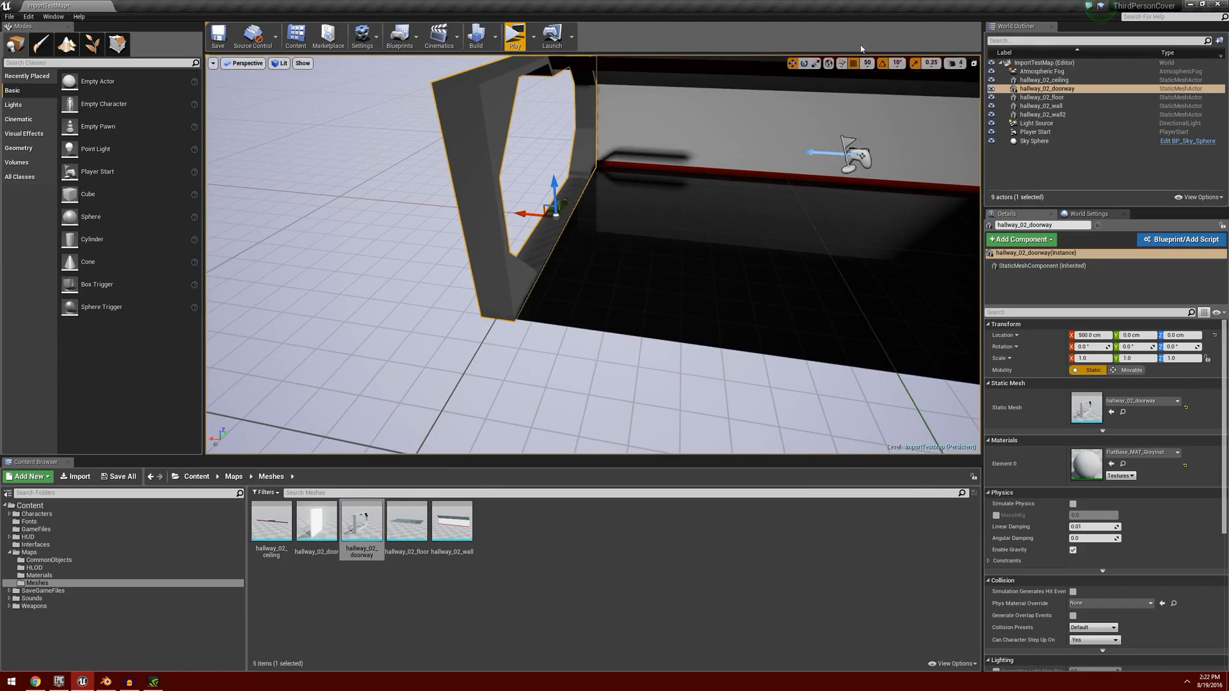
mouse_move(664, 239)
right_mouse_down()
mouse_move(673, 224)
mouse_move(652, 242)
right_mouse_up()
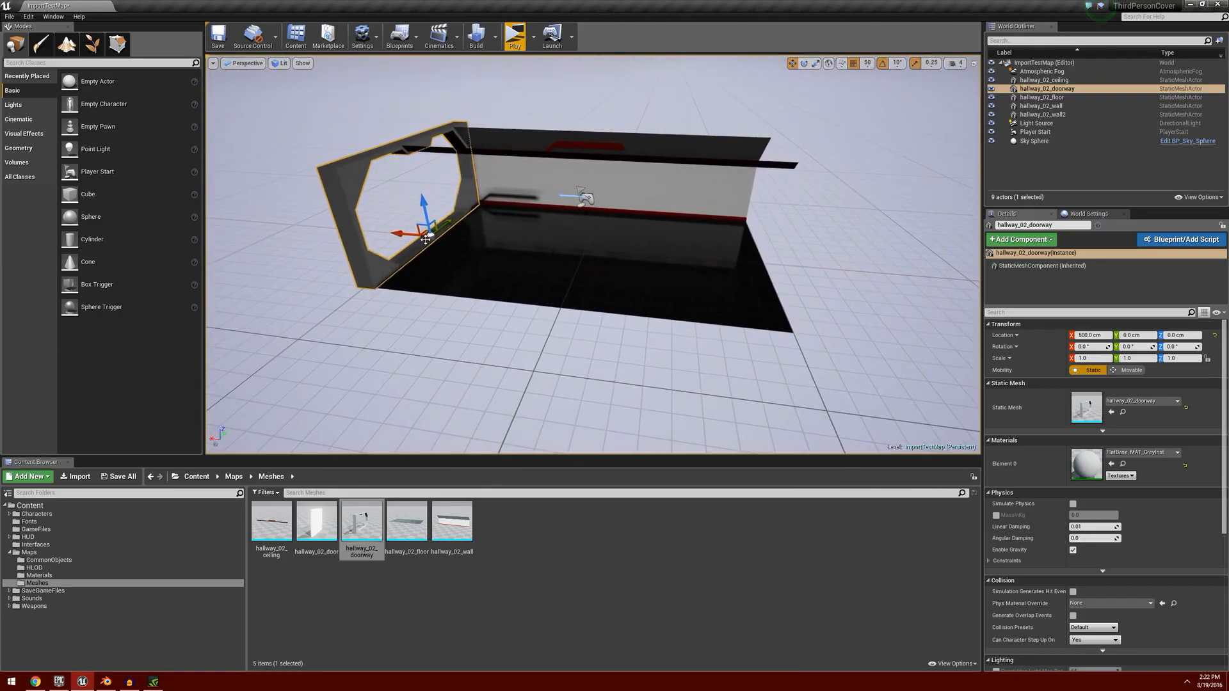
left_click_drag(397, 232, 473, 238, "alt")
left_click_drag(668, 254, 736, 259)
key("f")
right_click_drag(736, 259, 346, 259)
Step: Delete the Light Source, Sky Sphere and Atmospheric Fog actors from the level
key("s")
right_click_drag(677, 282, 677, 283)
left_click(676, 119)
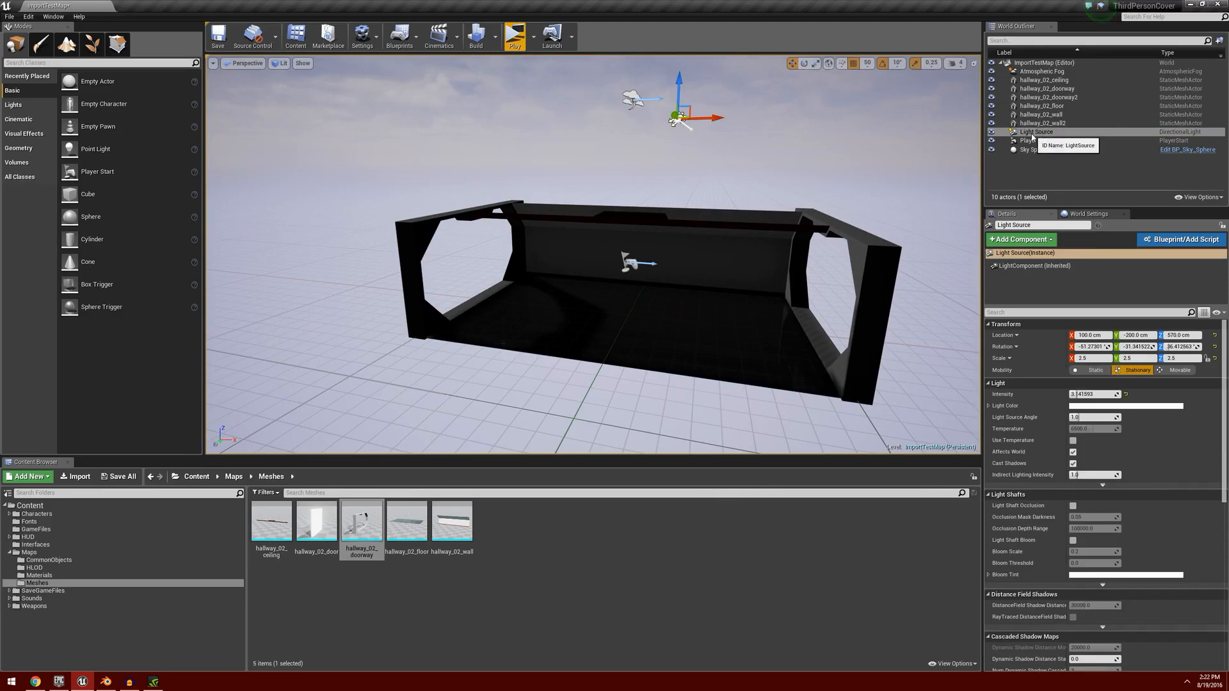
key("Delete")
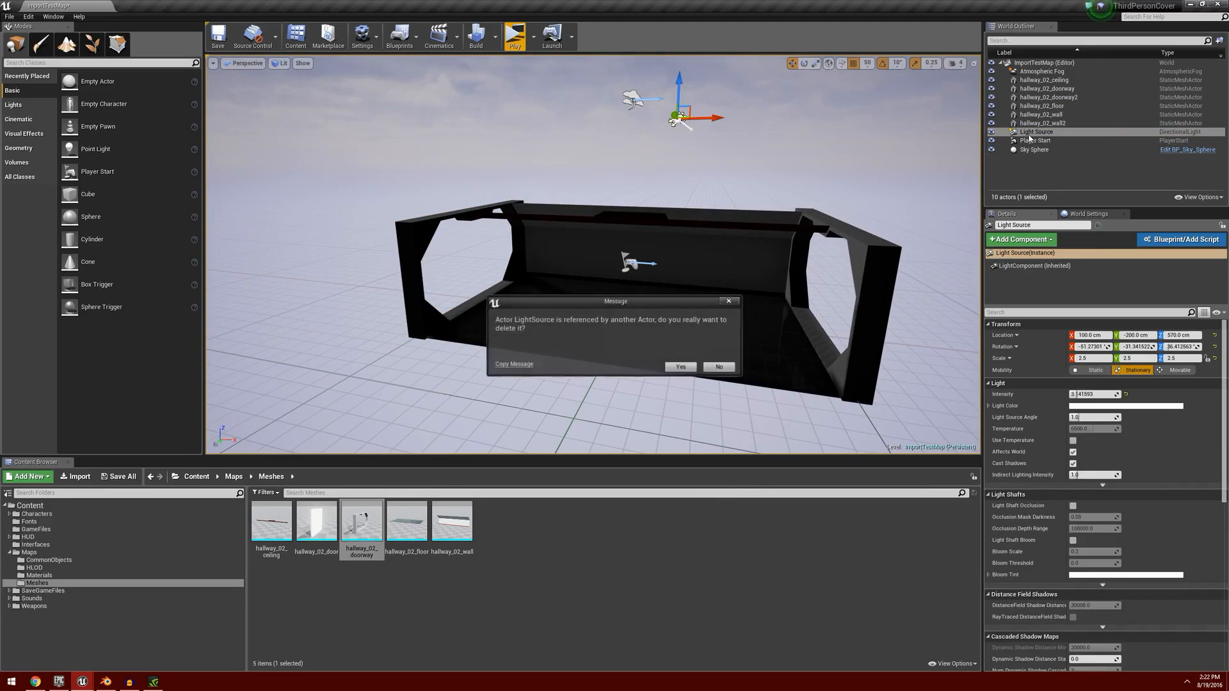
left_click(670, 369)
key("d")
right_click_drag(653, 323, 423, 349)
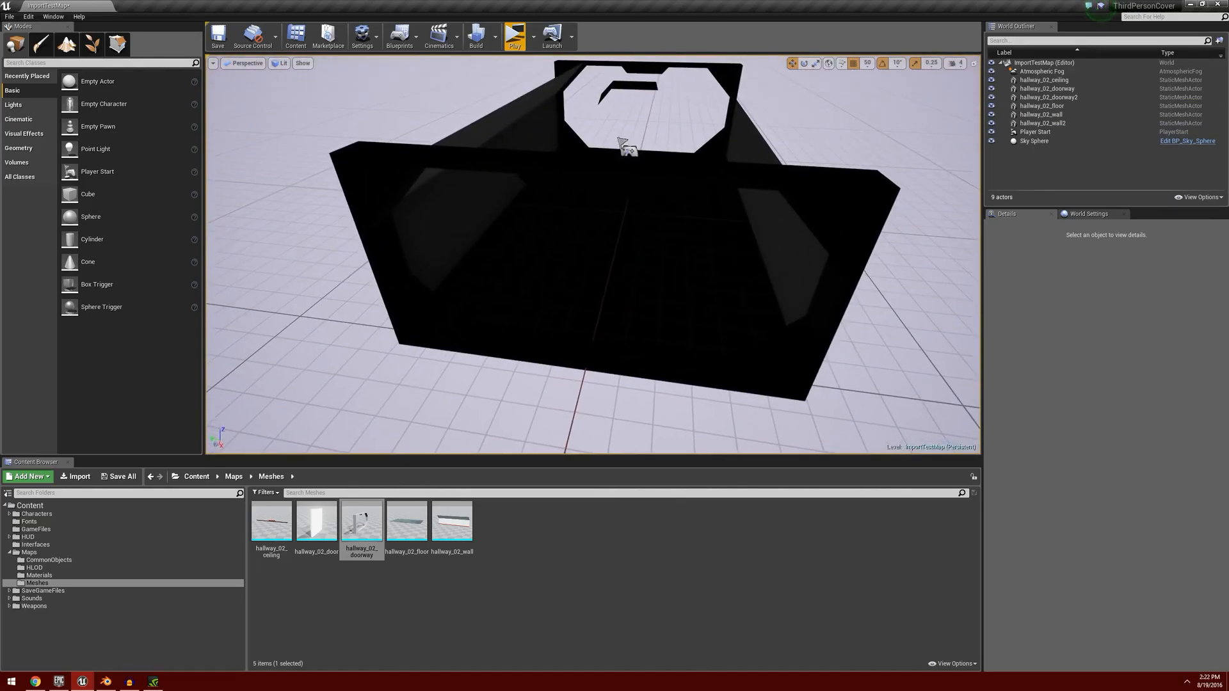
left_click(1034, 141)
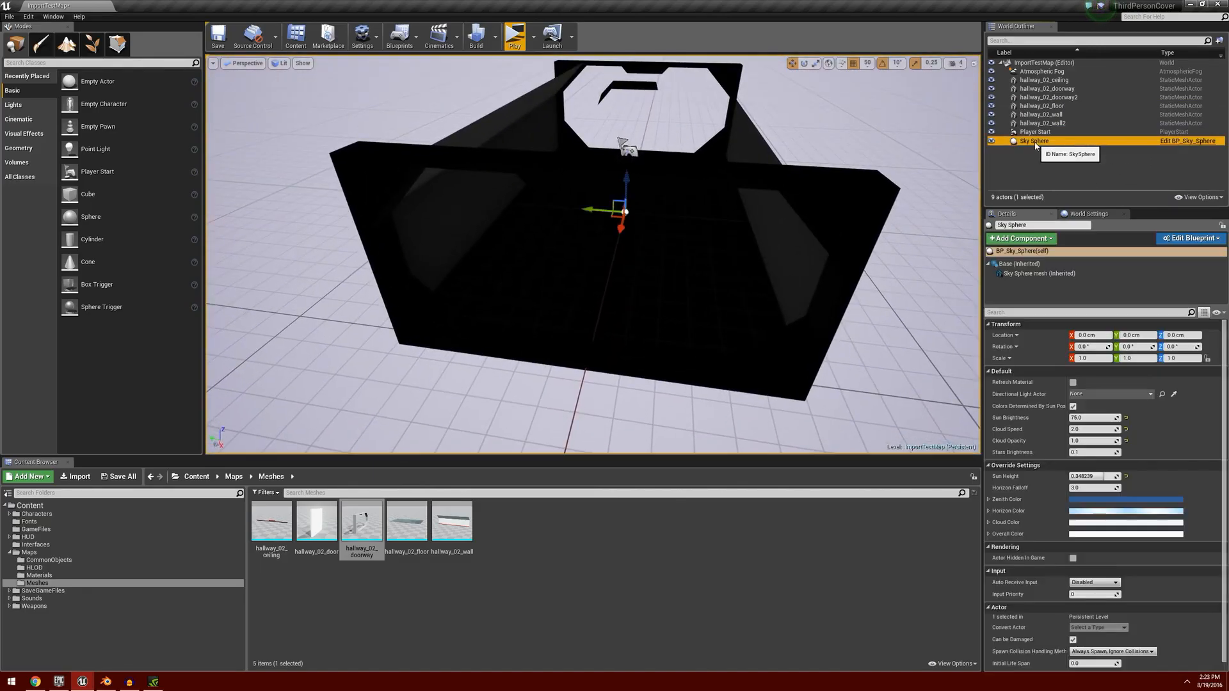
key("Delete")
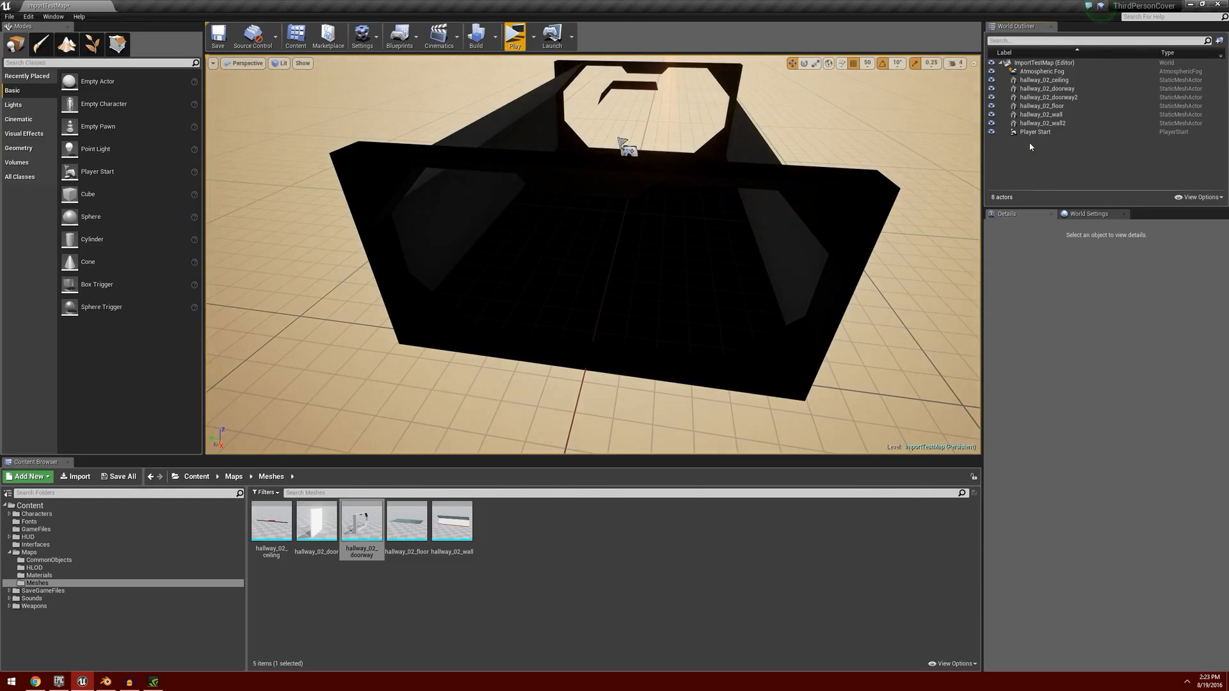
left_click(1050, 72)
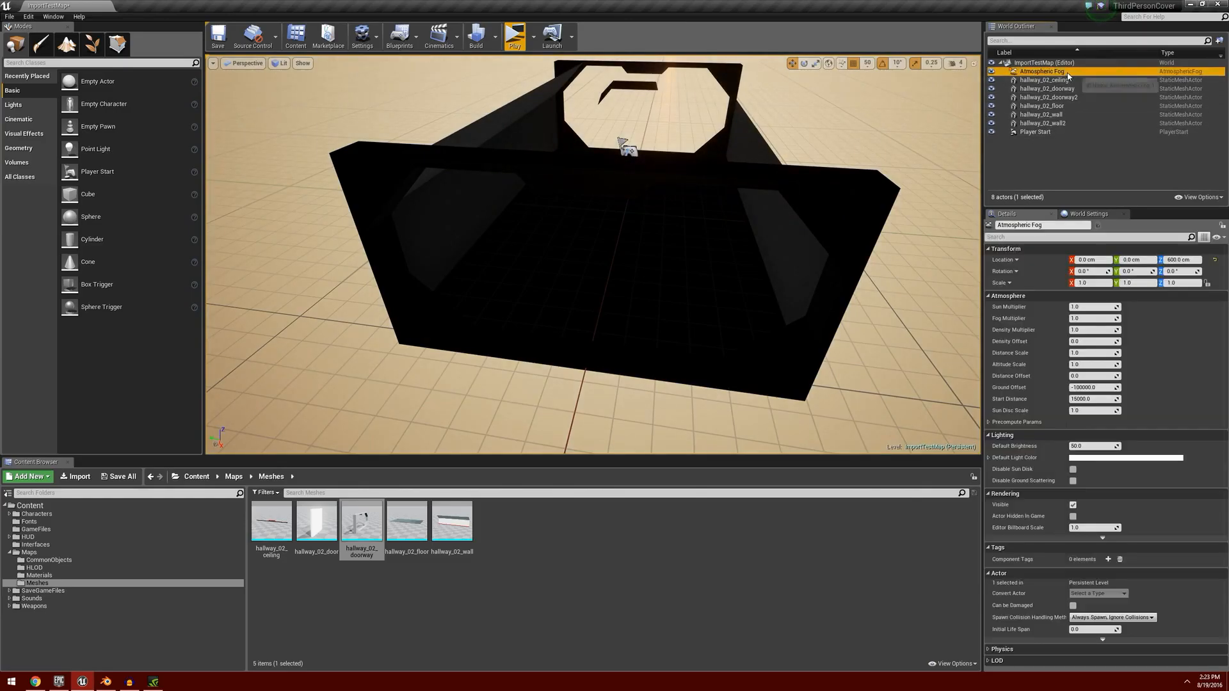
key("Delete")
Step: Place the hallway_02_door mesh in the doorway at X 500, Y 0, Z 0 cm
mouse_move(704, 286)
right_mouse_down()
mouse_move(697, 270)
mouse_move(489, 288)
mouse_move(699, 284)
right_mouse_up()
right_click_drag(664, 331, 609, 403)
left_click_drag(312, 530, 691, 349)
right_click_drag(704, 370, 644, 354)
mouse_move(604, 318)
left_mouse_down()
mouse_move(631, 322)
mouse_move(609, 306)
left_mouse_up()
right_click_drag(530, 325, 659, 296)
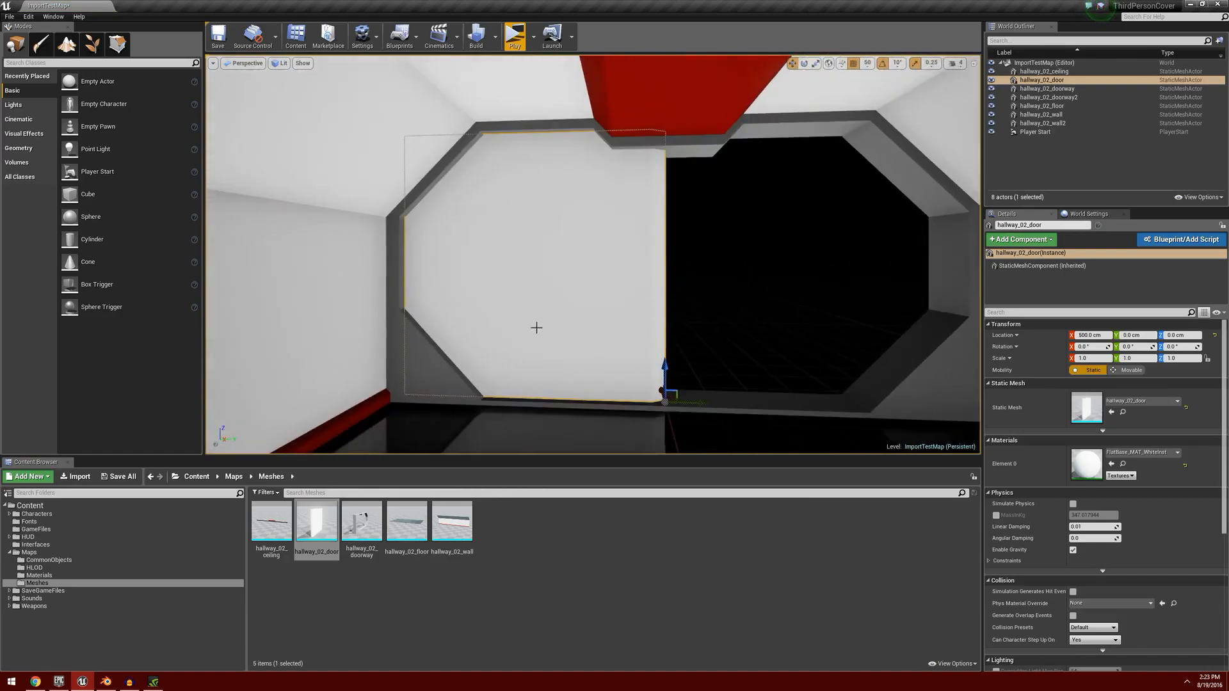
Step: Duplicate the door with a copy rotated 180 degrees about Z to fill the other half of the doorway
right_click_drag(657, 388, 678, 416)
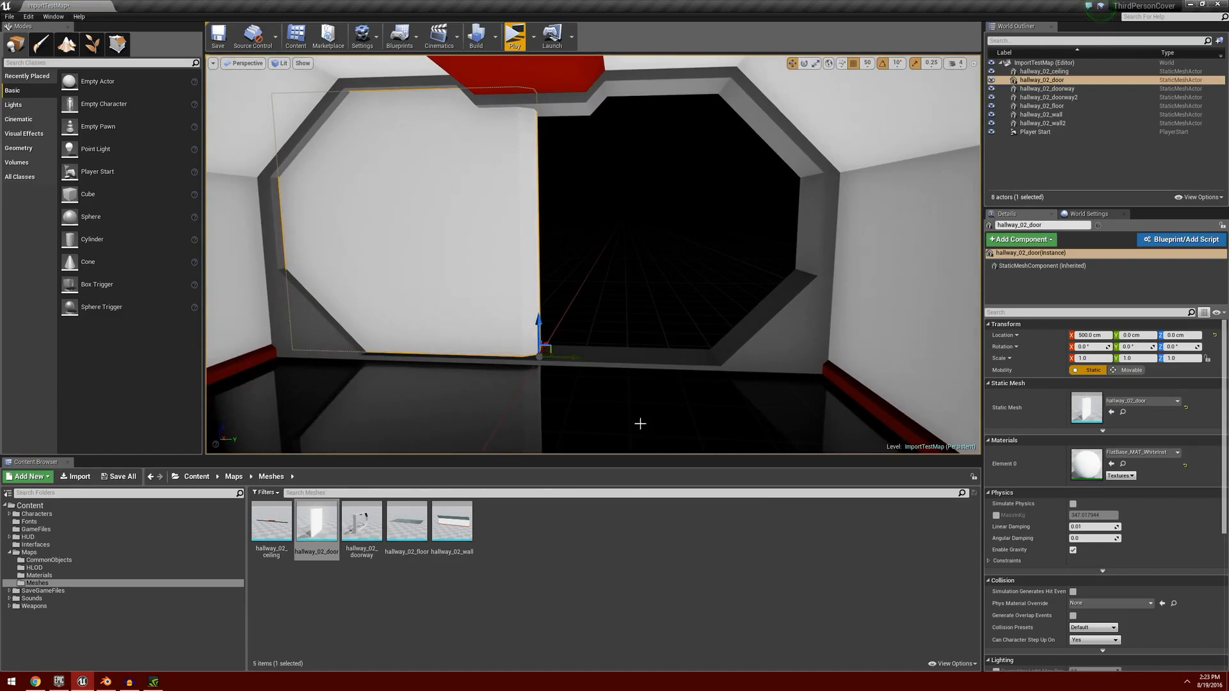
key("e")
left_click_drag(587, 384, 562, 385, "alt")
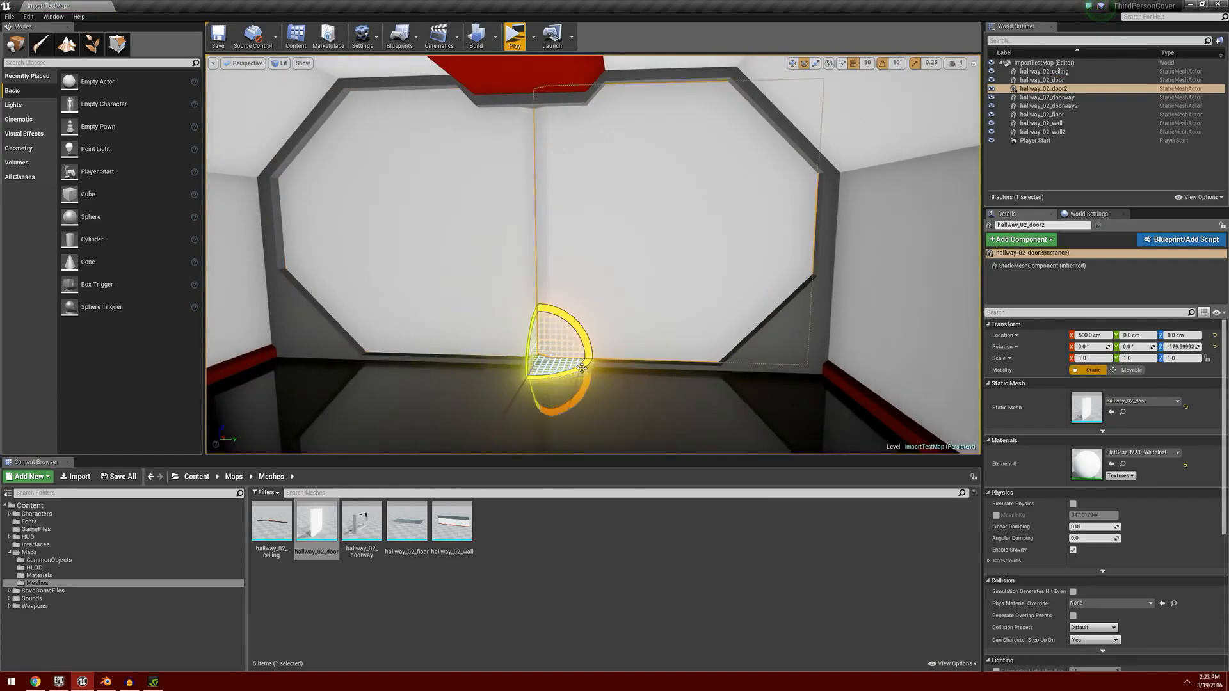
Step: Duplicate both door halves and move the copies along X into the doorway at the opposite end
left_click(464, 251, "ctrl")
key("r")
right_click_drag(612, 384, 397, 391)
right_click_drag(757, 327, 757, 327)
key("w")
left_click_drag(701, 306, 440, 302)
right_click_drag(527, 318, 461, 319)
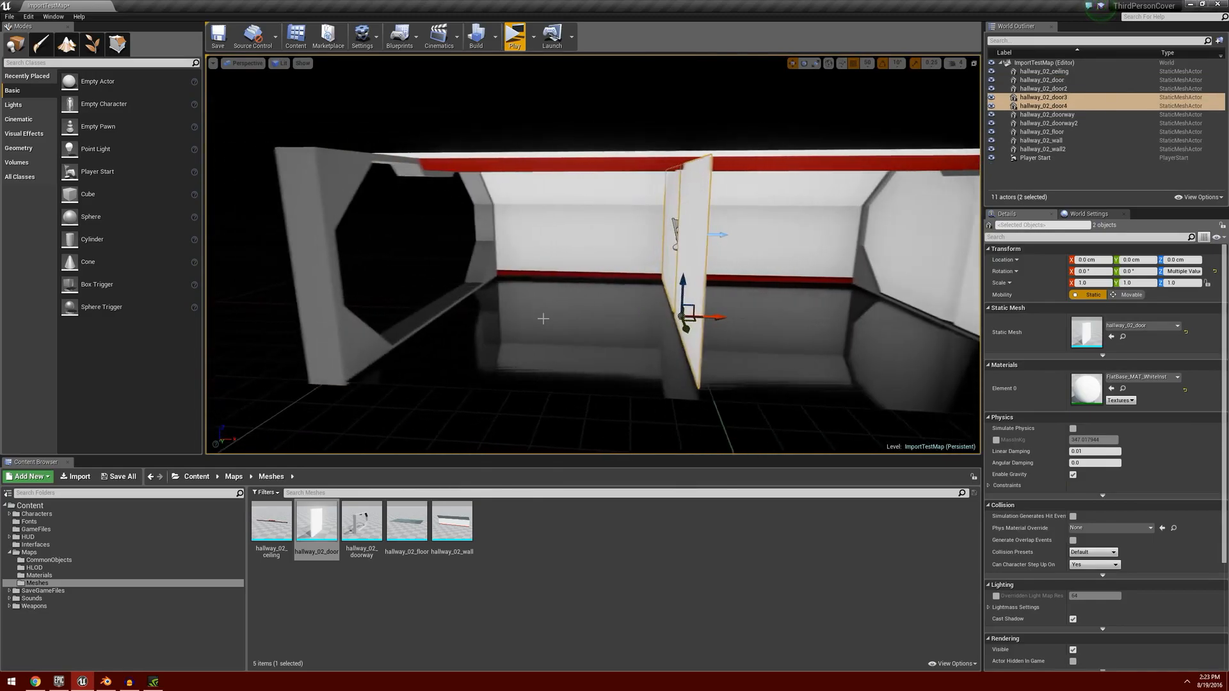
left_click_drag(734, 319, 492, 304)
right_click_drag(500, 305, 697, 307)
Step: Add a point light inside the hallway
right_click_drag(613, 278, 454, 330)
left_click(13, 105)
left_click_drag(96, 104, 839, 289)
right_click_drag(793, 318, 848, 326)
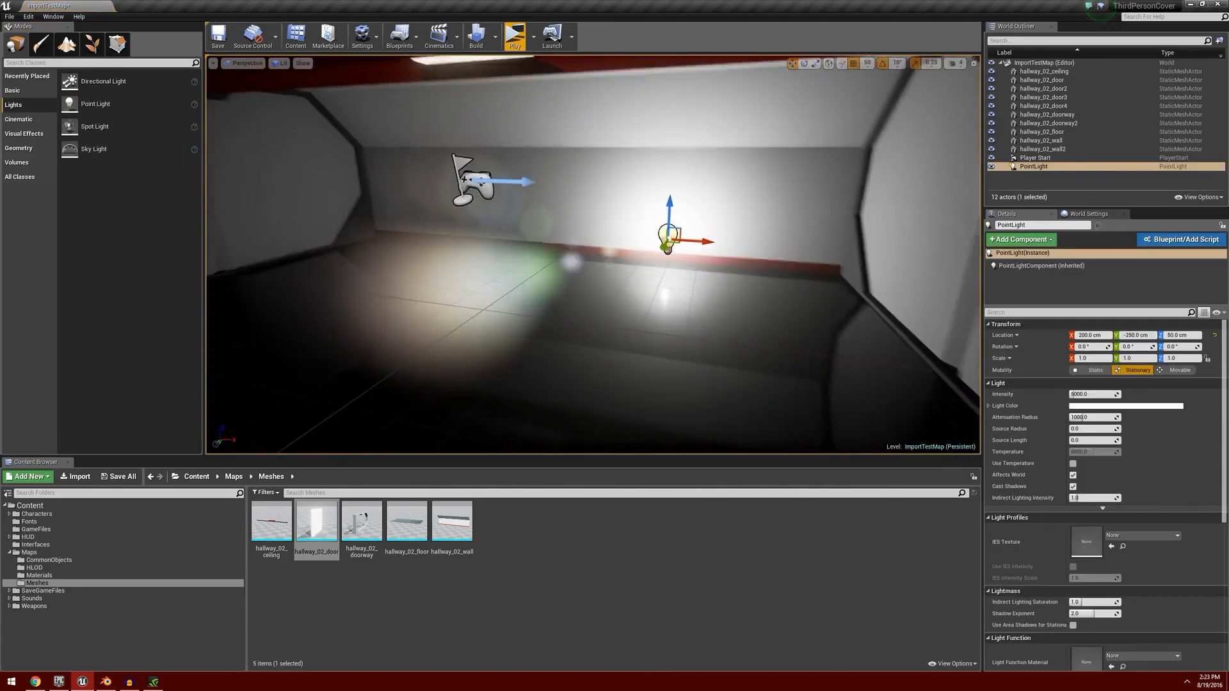
Step: Centre the point light under the ceiling light panel at X 0, Y 0, Z 200 cm
left_click_drag(713, 234, 581, 236)
right_click_drag(582, 236, 735, 271)
left_click_drag(735, 271, 560, 279)
right_click_drag(587, 288, 748, 285)
left_click_drag(470, 361, 506, 170)
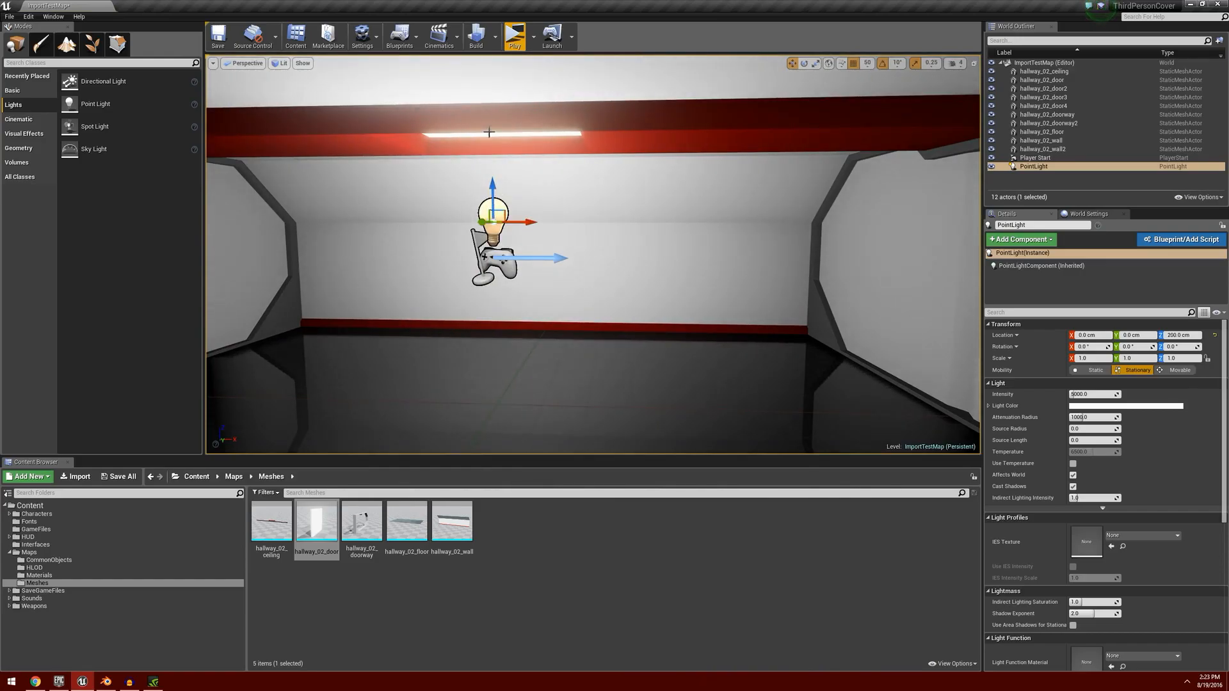
right_click_drag(564, 316, 643, 135)
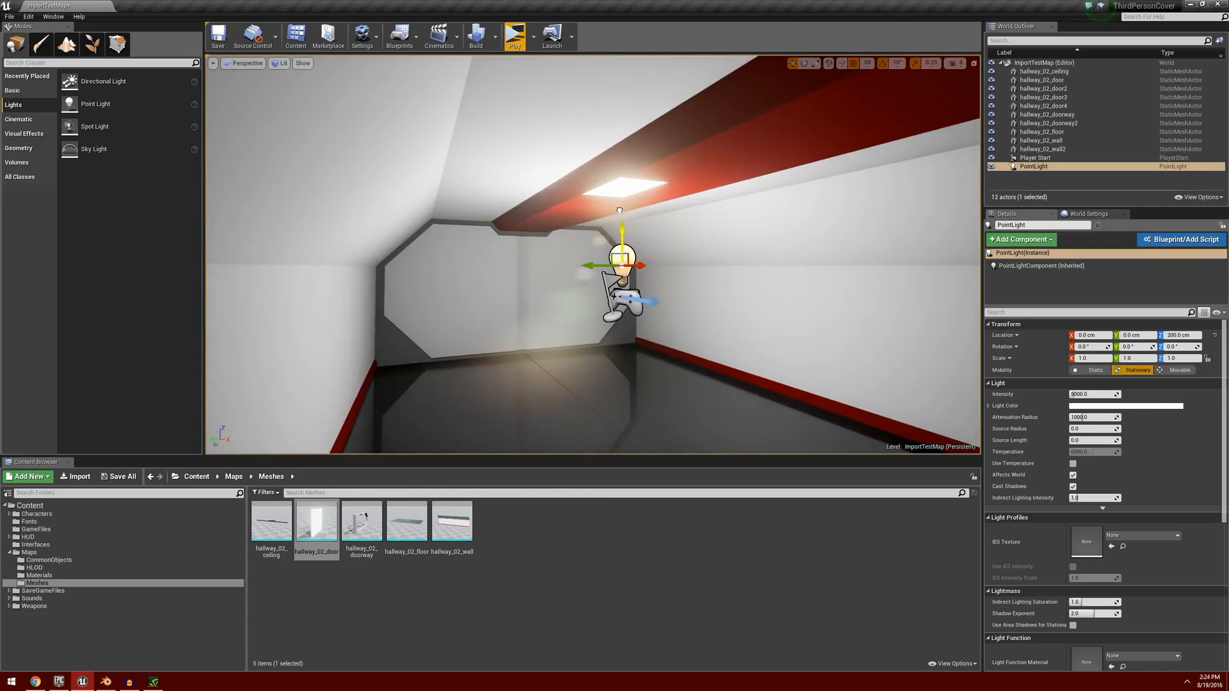
left_click_drag(619, 211, 622, 192)
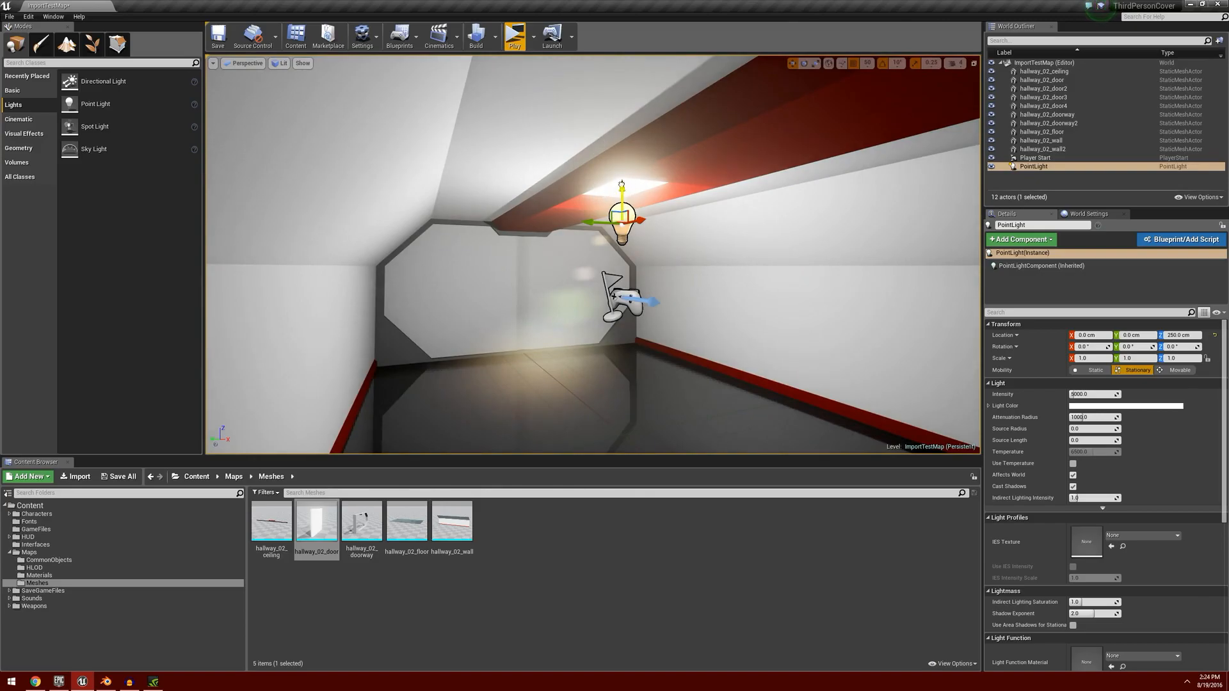
left_click_drag(622, 185, 624, 206)
Step: Set the point light's intensity to 1000
mouse_move(691, 358)
right_mouse_down()
mouse_move(390, 366)
mouse_move(695, 363)
right_mouse_up()
left_click(1091, 395)
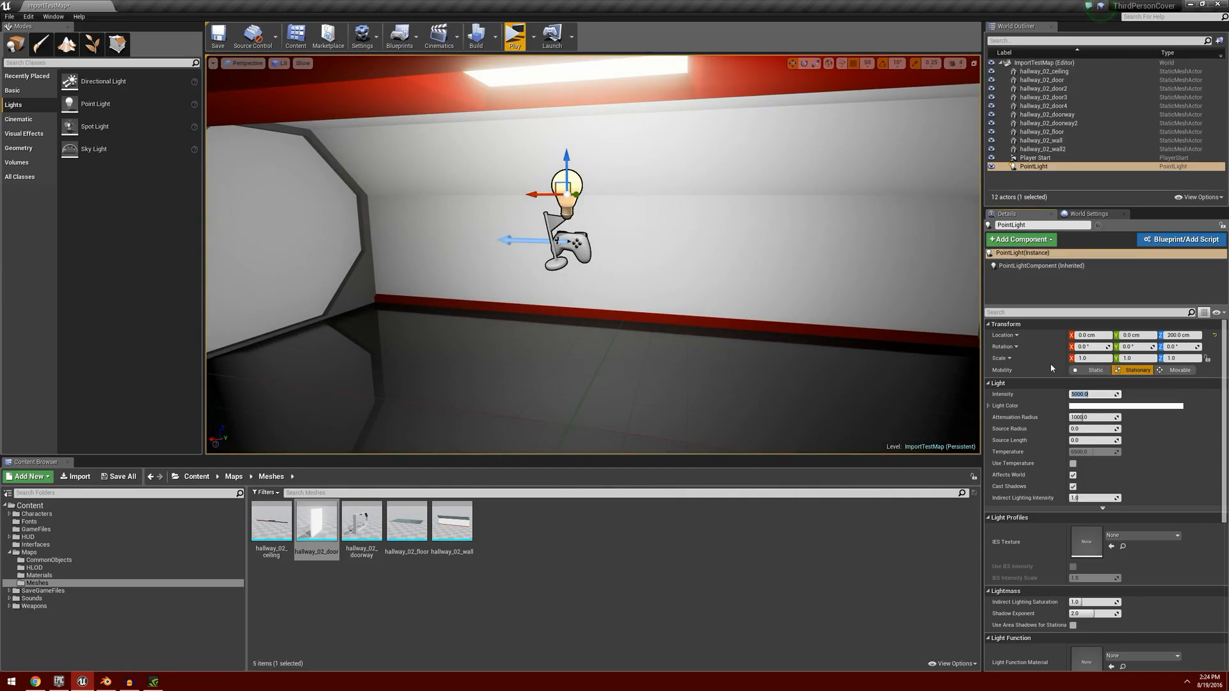
type("1000")
key("Return")
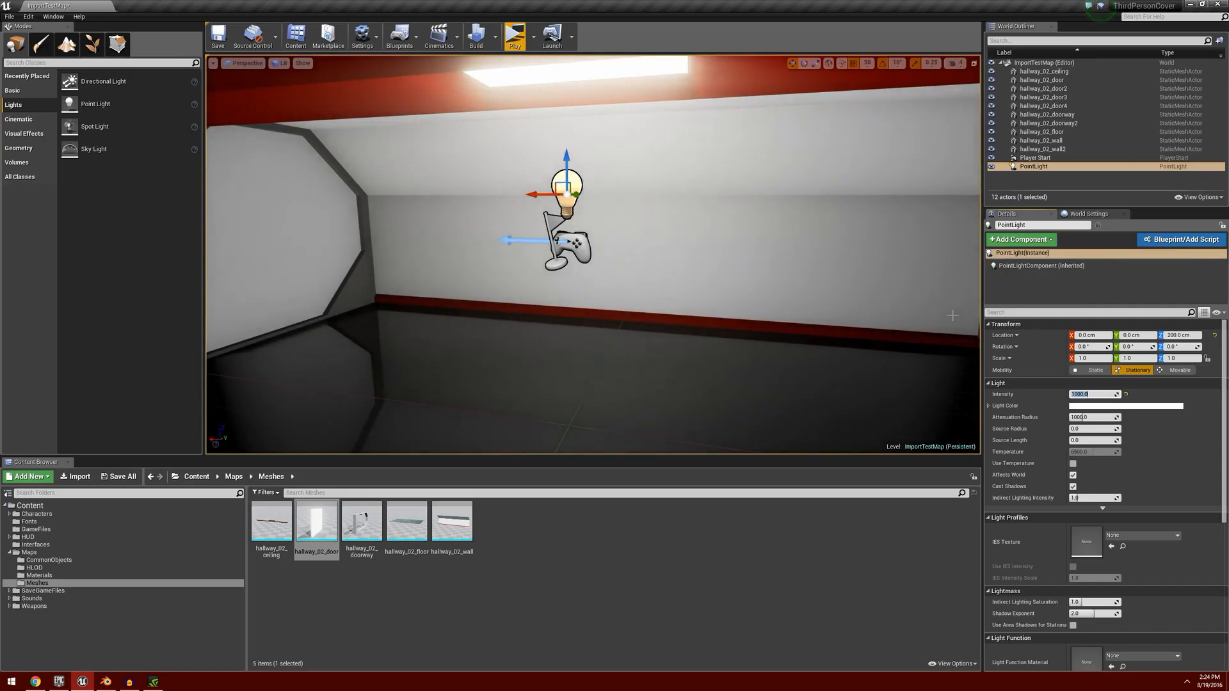
Step: Build the level with its new lighting and close the Message Log
scroll(676, 305, "down", 10)
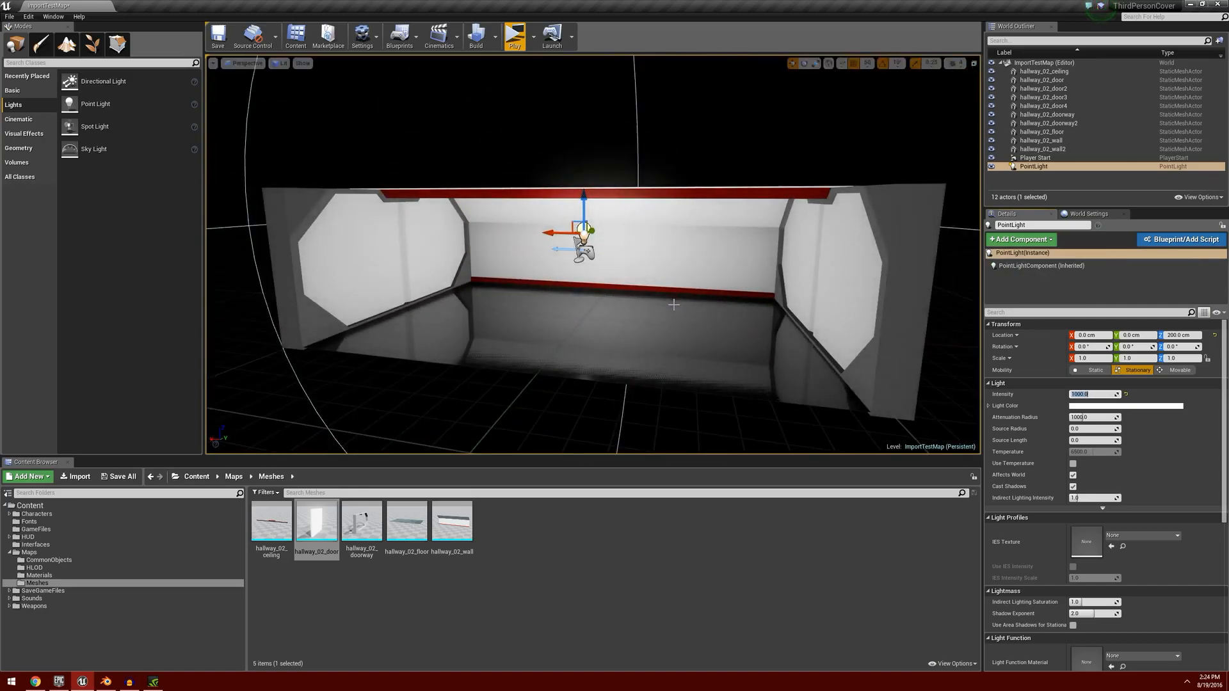
left_click(474, 35)
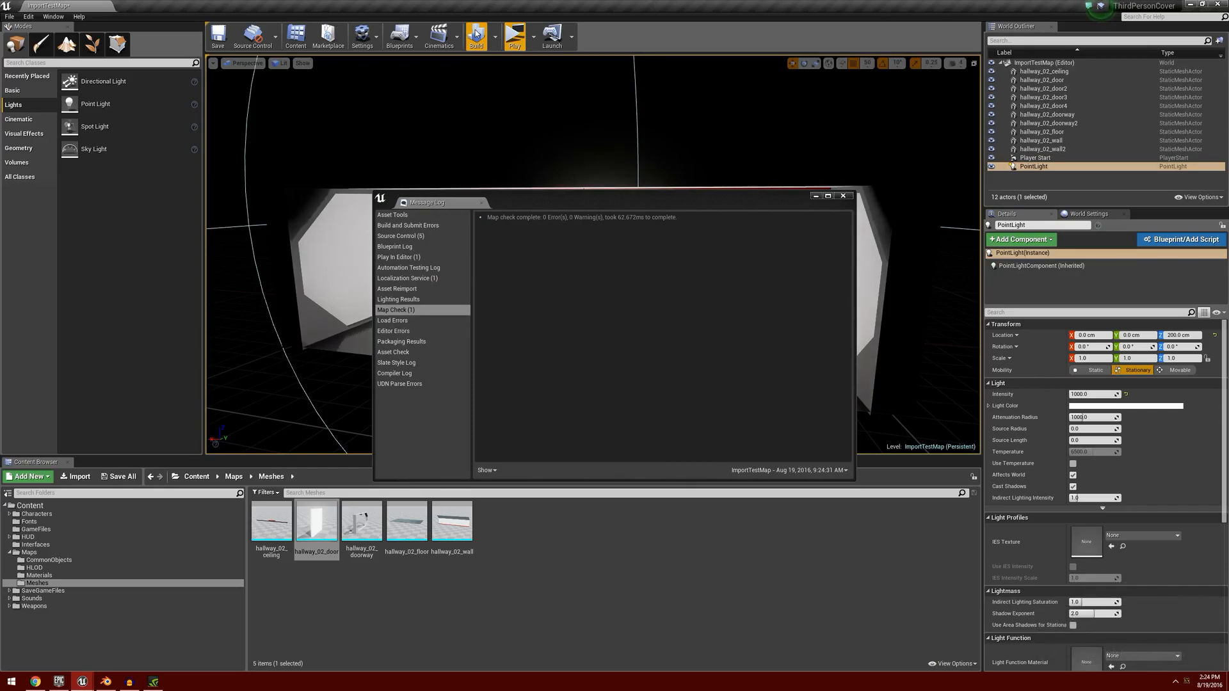
left_click(846, 198)
right_click_drag(691, 351, 674, 329)
key("w")
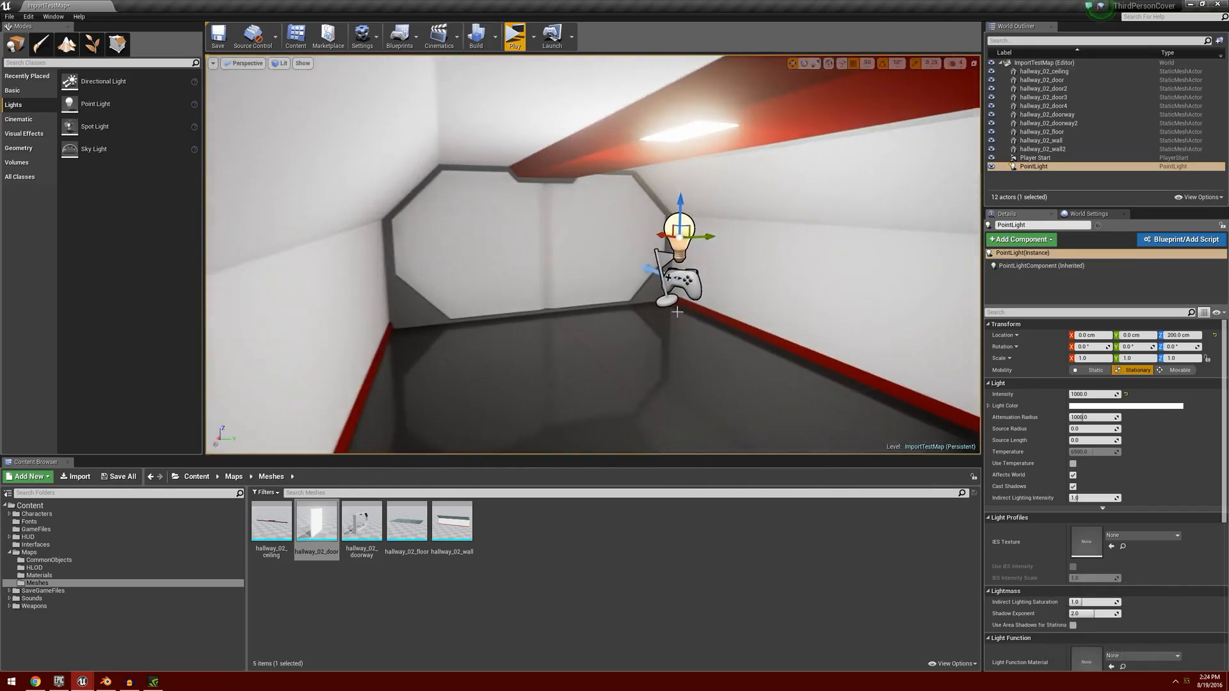
Step: Play-test the level by walking the character through the enclosed hallway, then end the preview
left_click(516, 35)
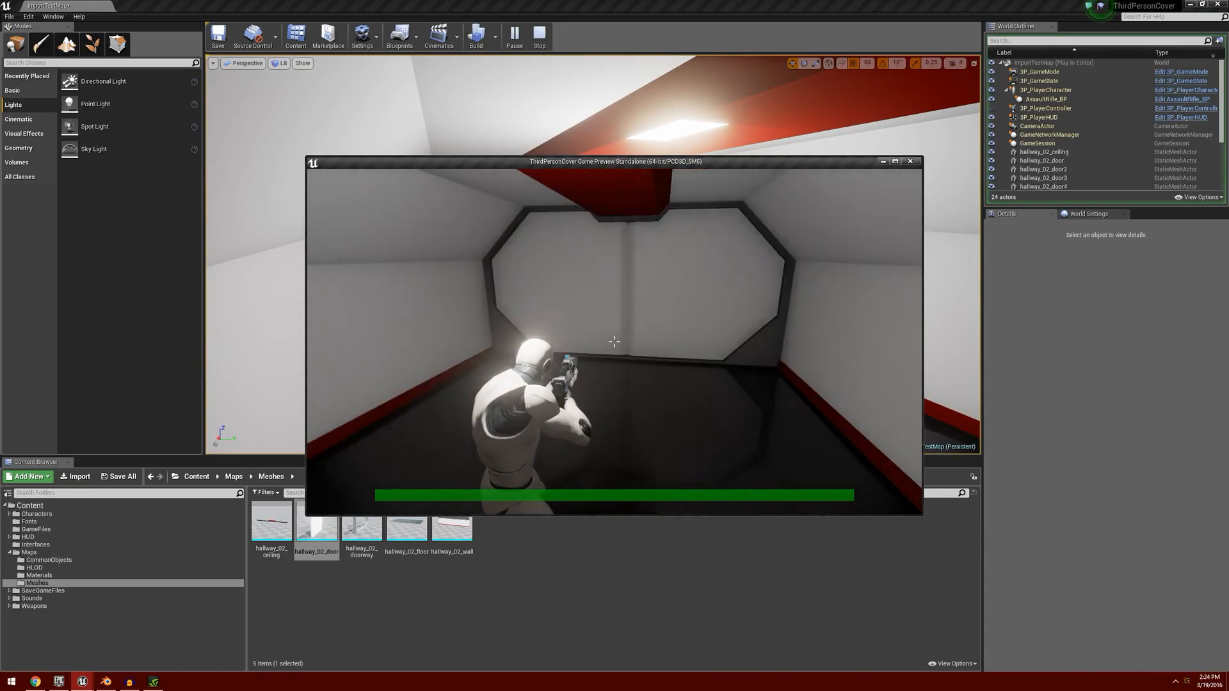
key("w")
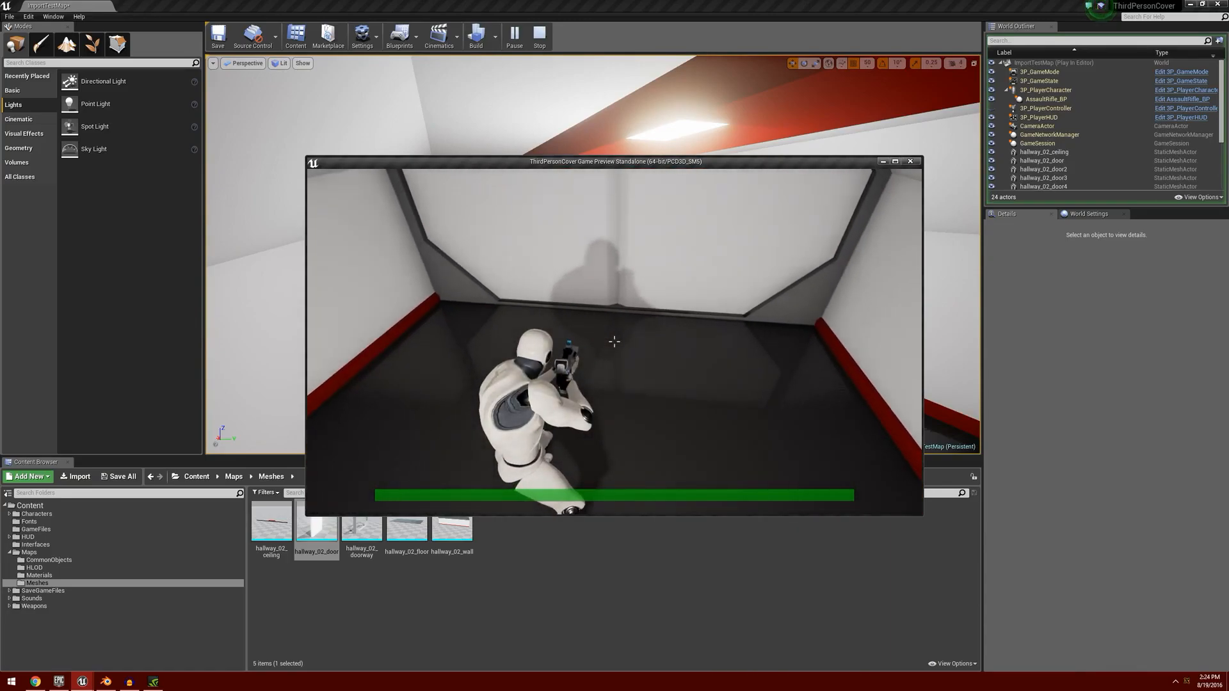
key("w")
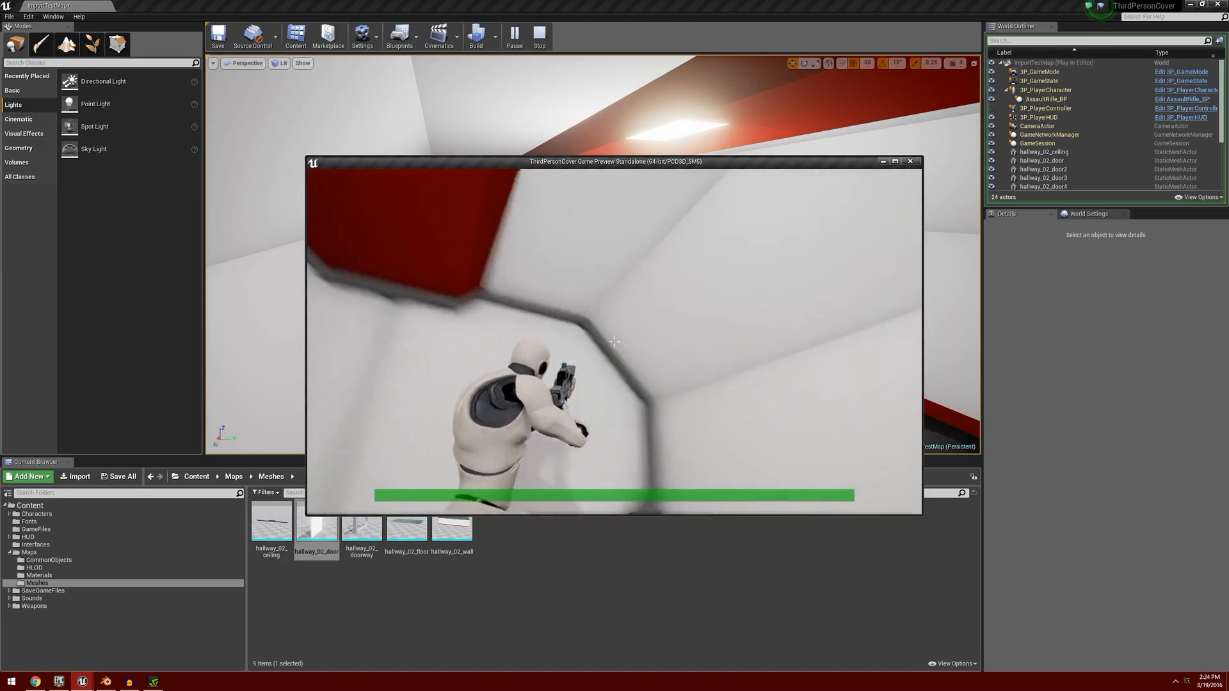
key("w")
key("w")
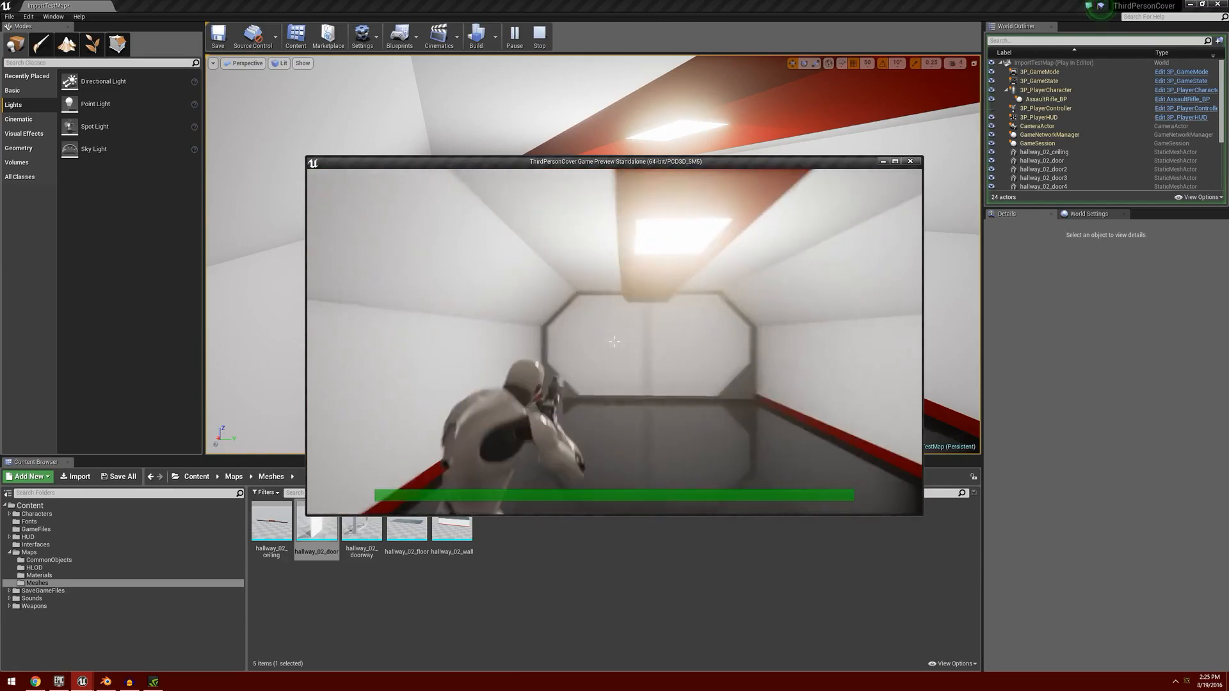
key("Escape")
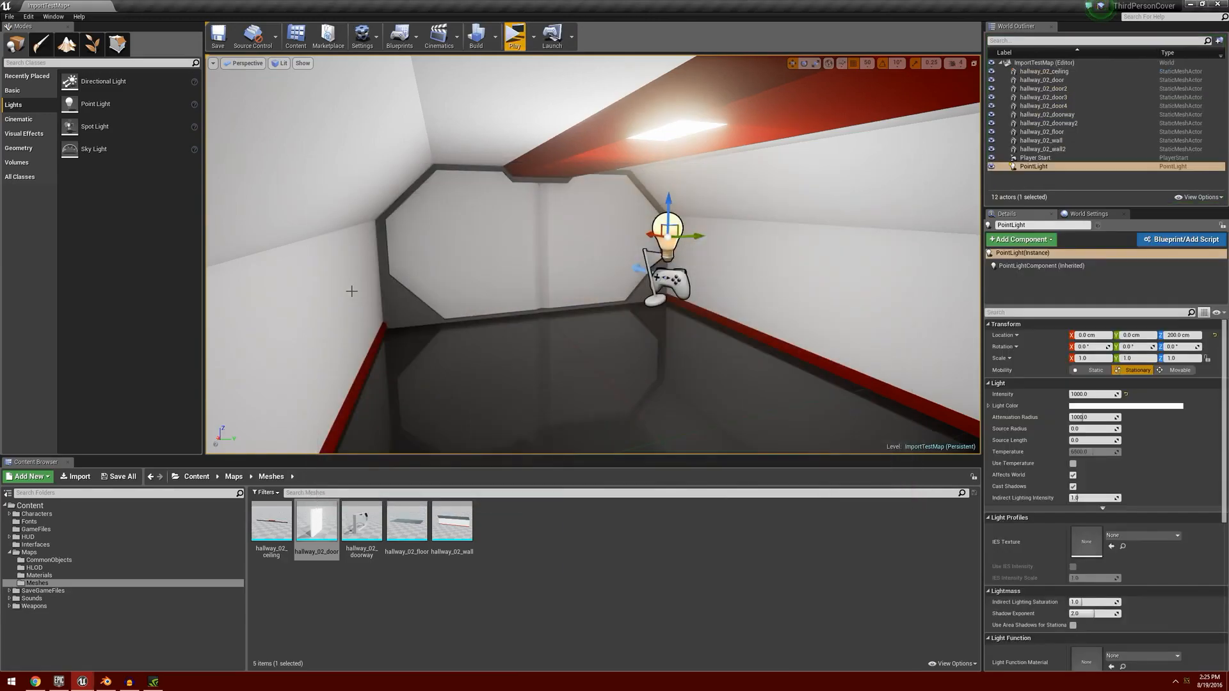
Step: Switch the viewport to the Lightmap Density view mode and examine the lightmap grid on the doors, walls and floor
right_click_drag(494, 357, 298, 167)
key("d")
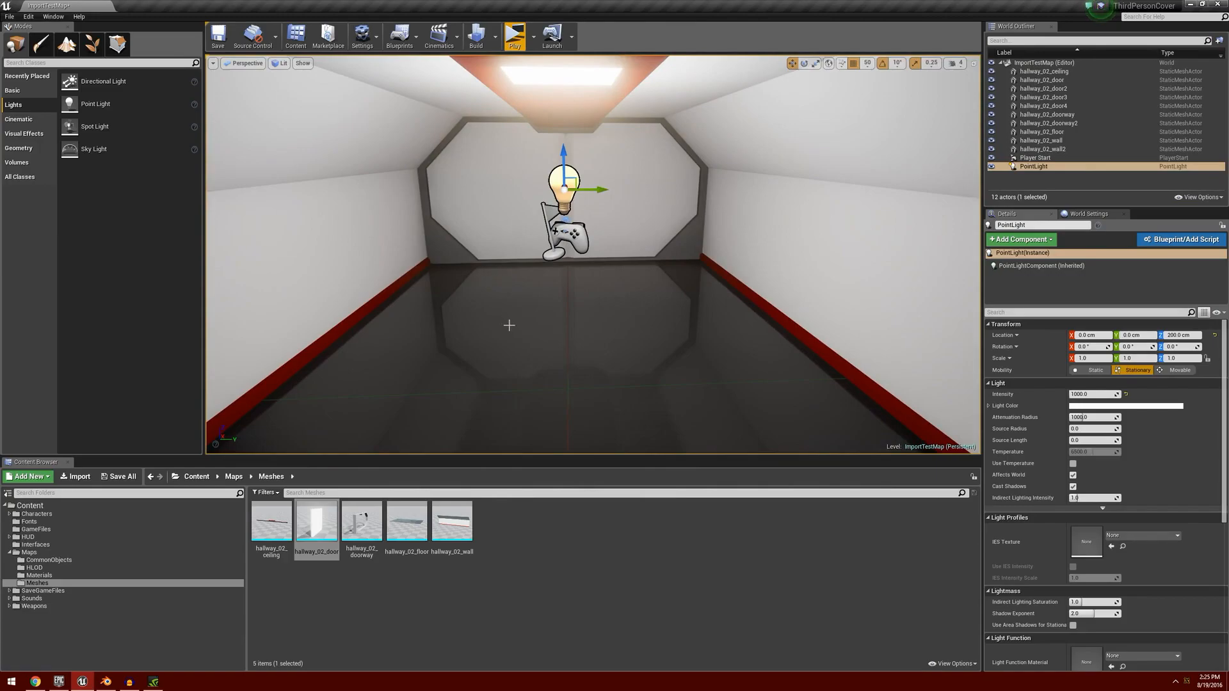
right_click_drag(654, 307, 340, 121)
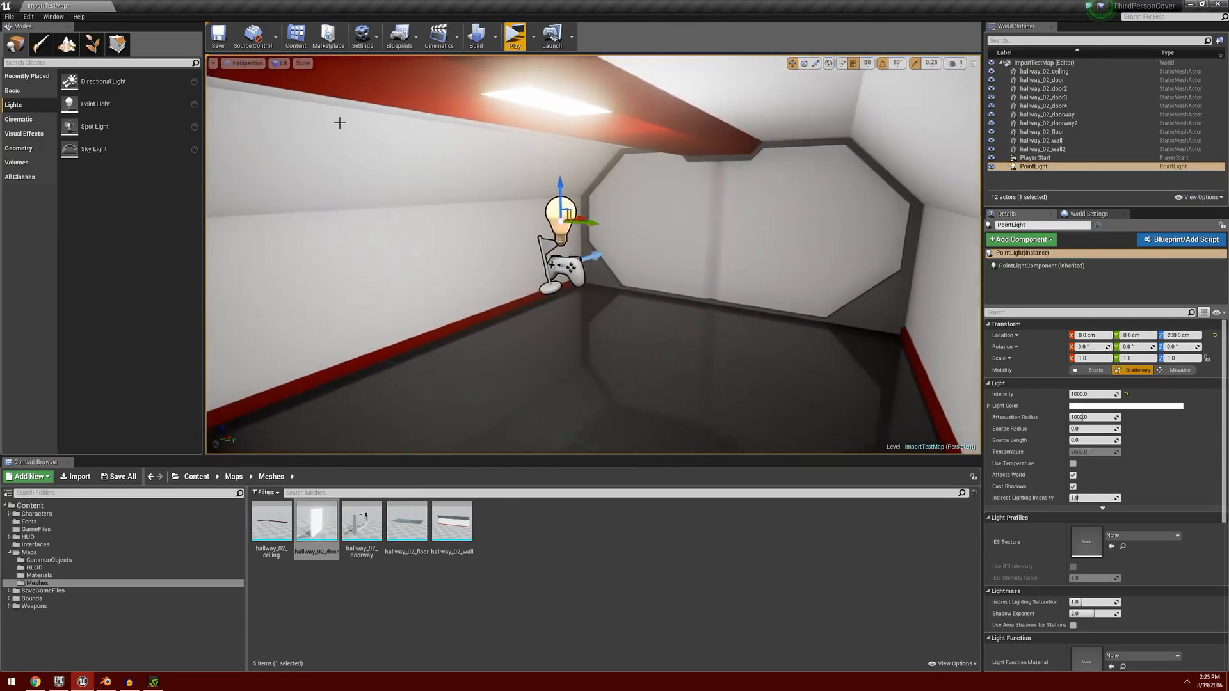
left_click(282, 64)
mouse_move(326, 149)
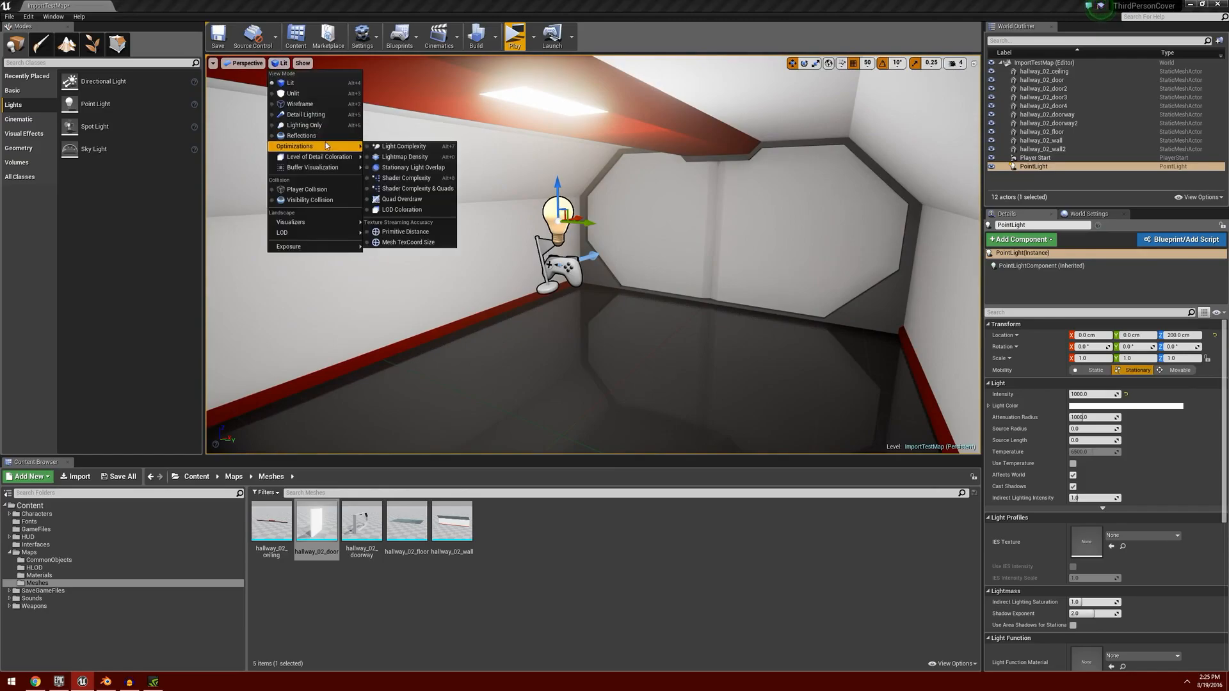
left_click(415, 156)
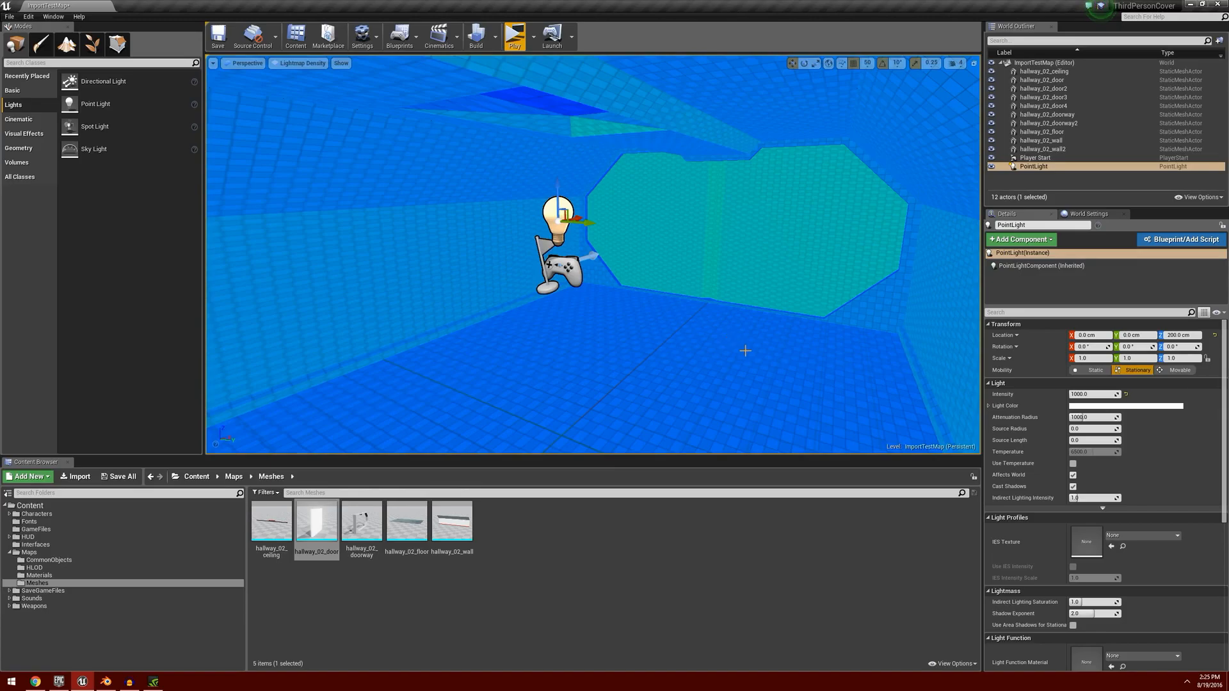
right_click_drag(744, 351, 941, 345)
key("w")
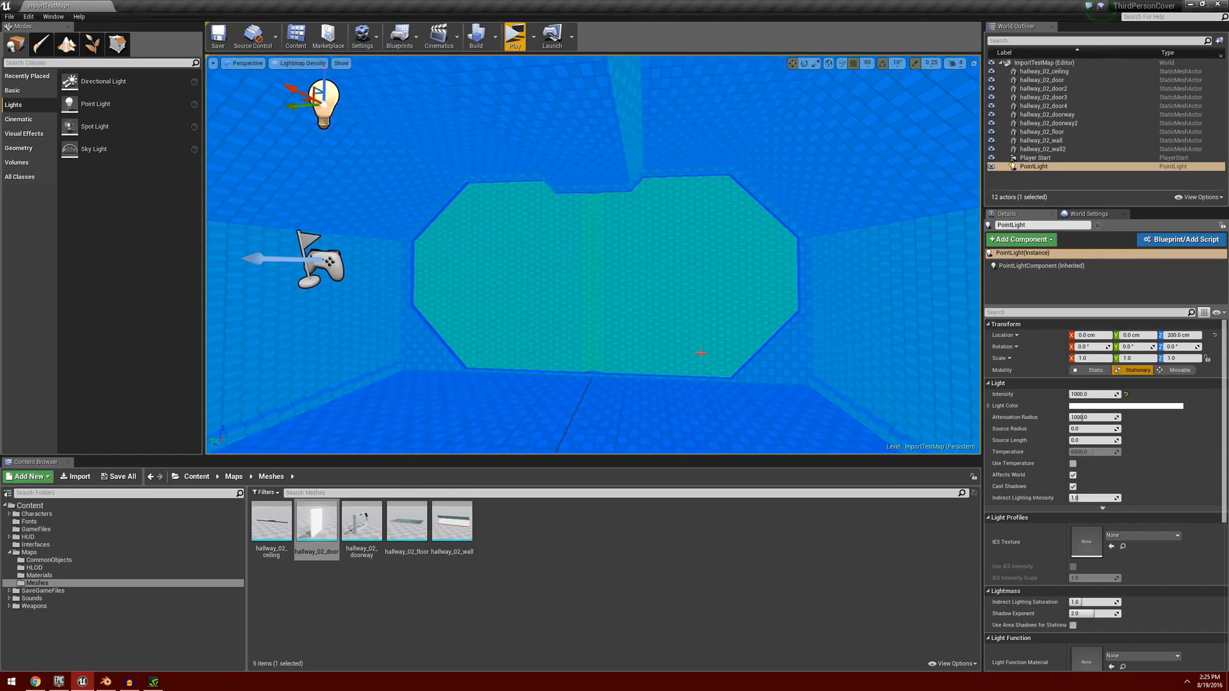
right_click_drag(941, 345, 695, 337)
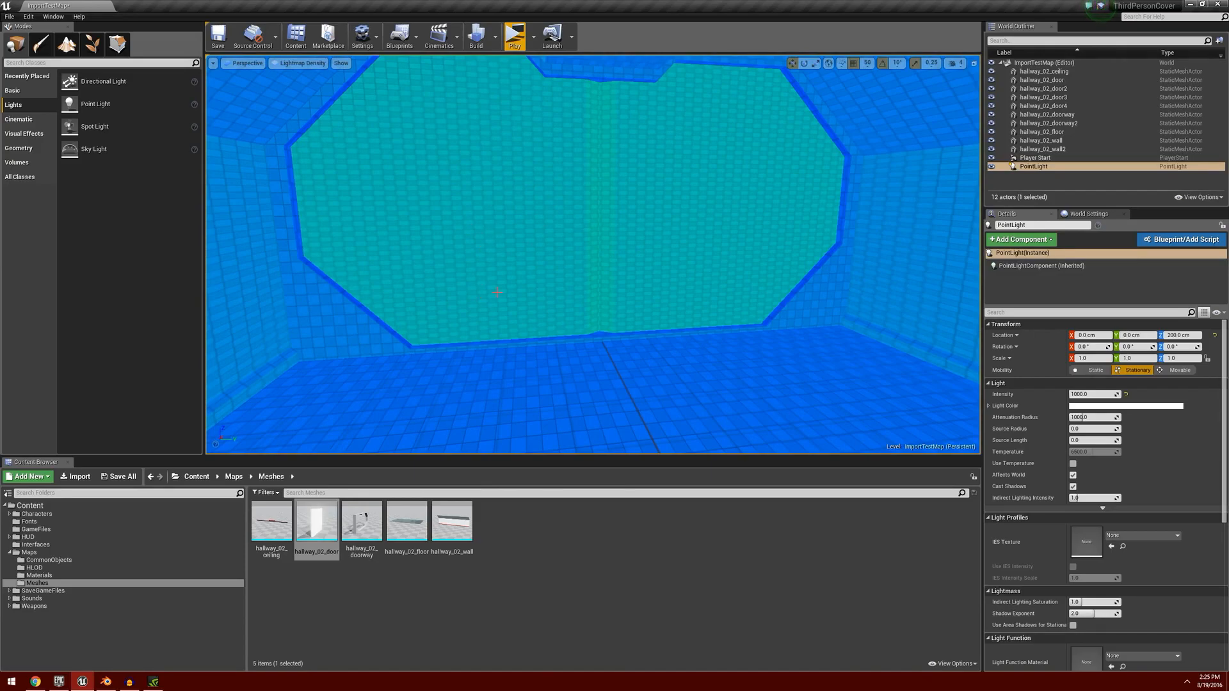
right_click_drag(840, 261, 840, 261)
right_click_drag(743, 350, 743, 351)
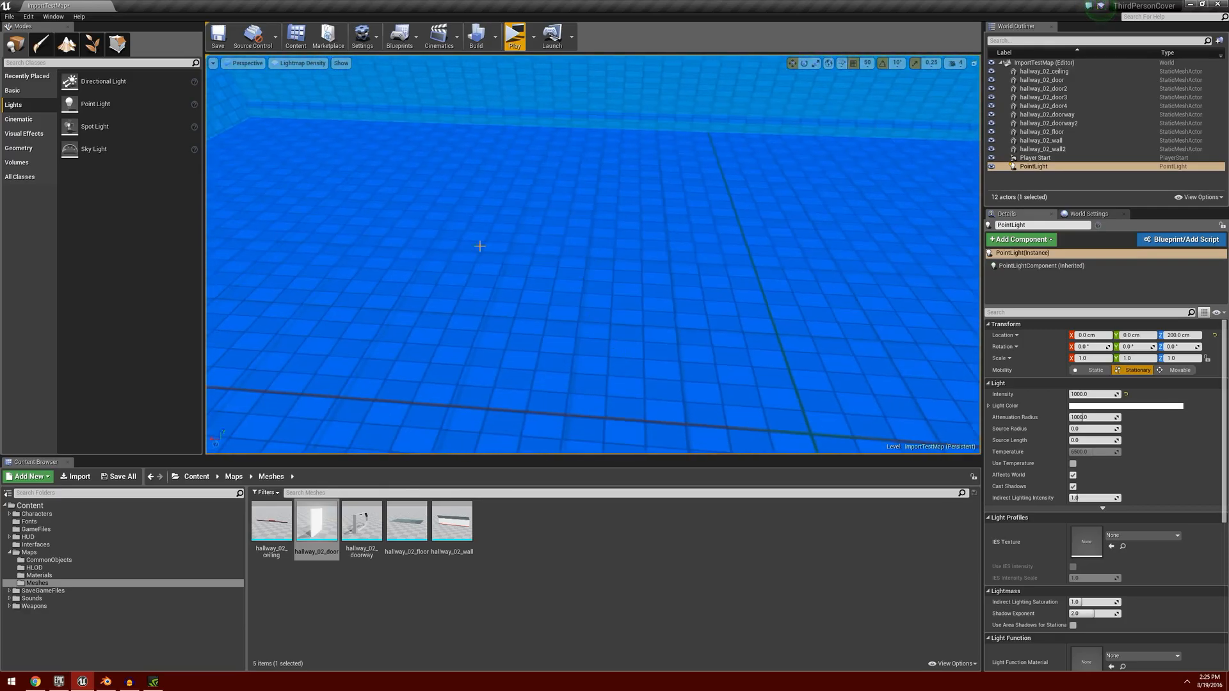
Step: Open the hallway_02_floor mesh for editing and filter its details by "lightmap"
right_click_drag(458, 301, 459, 301)
right_click_drag(523, 271, 522, 271)
right_click_drag(470, 168, 415, 193)
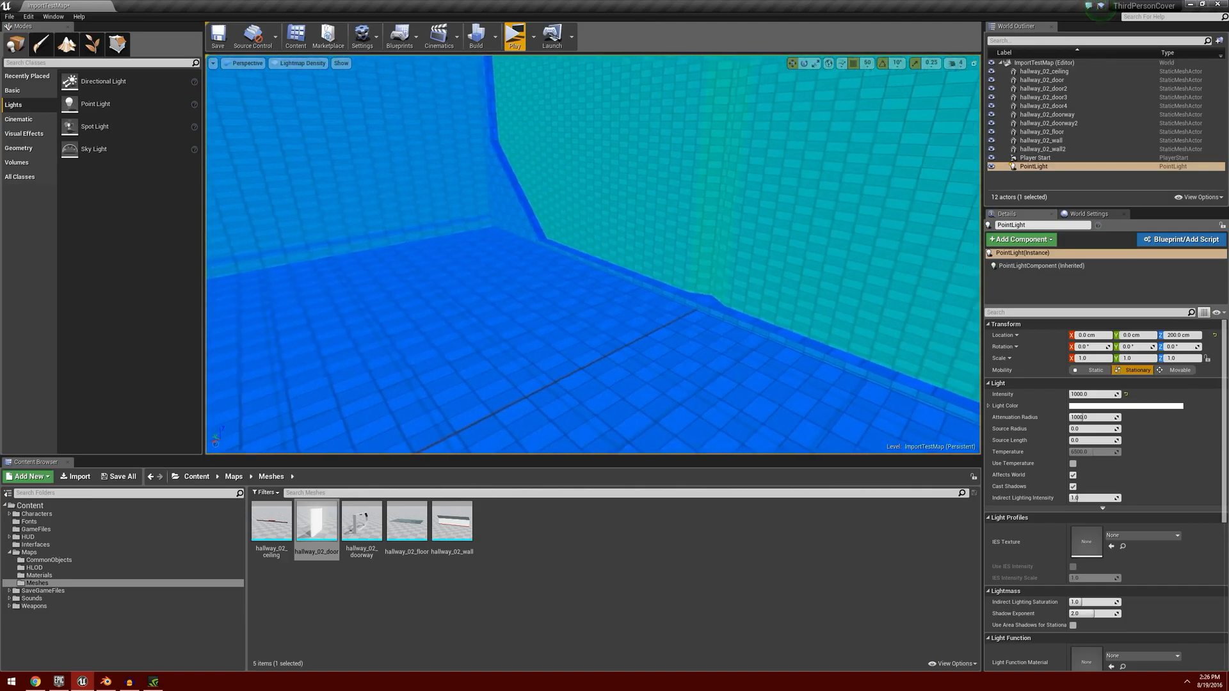
right_click_drag(634, 358, 746, 325)
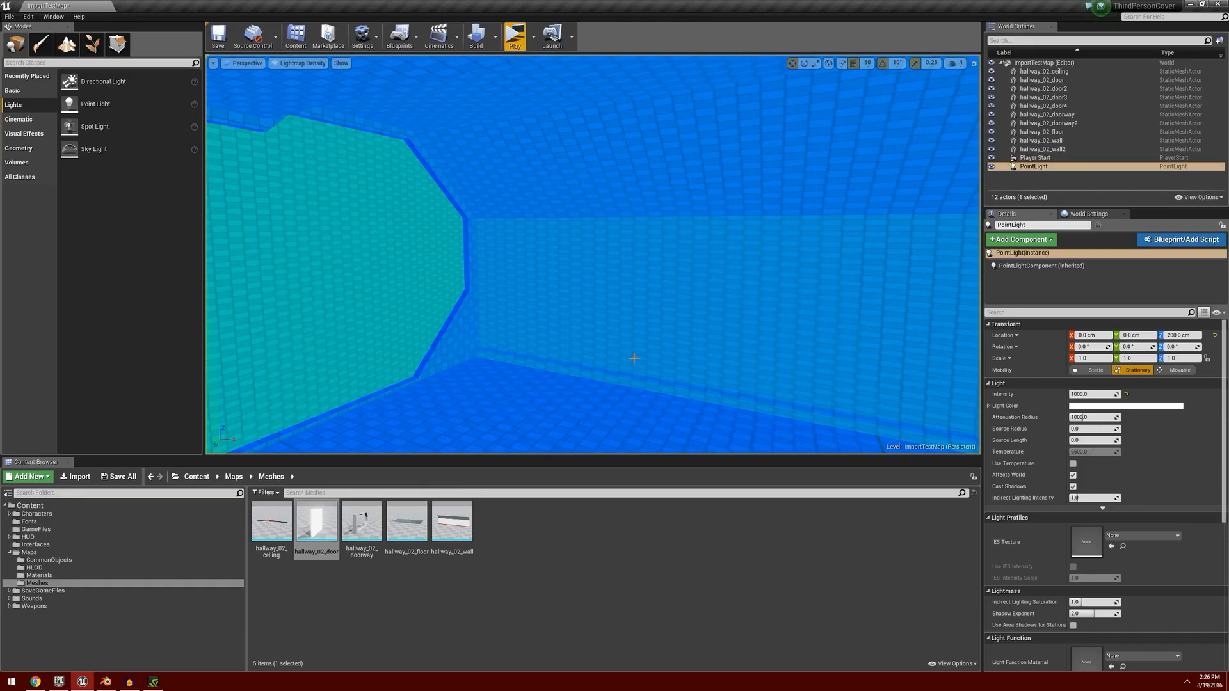
key("f")
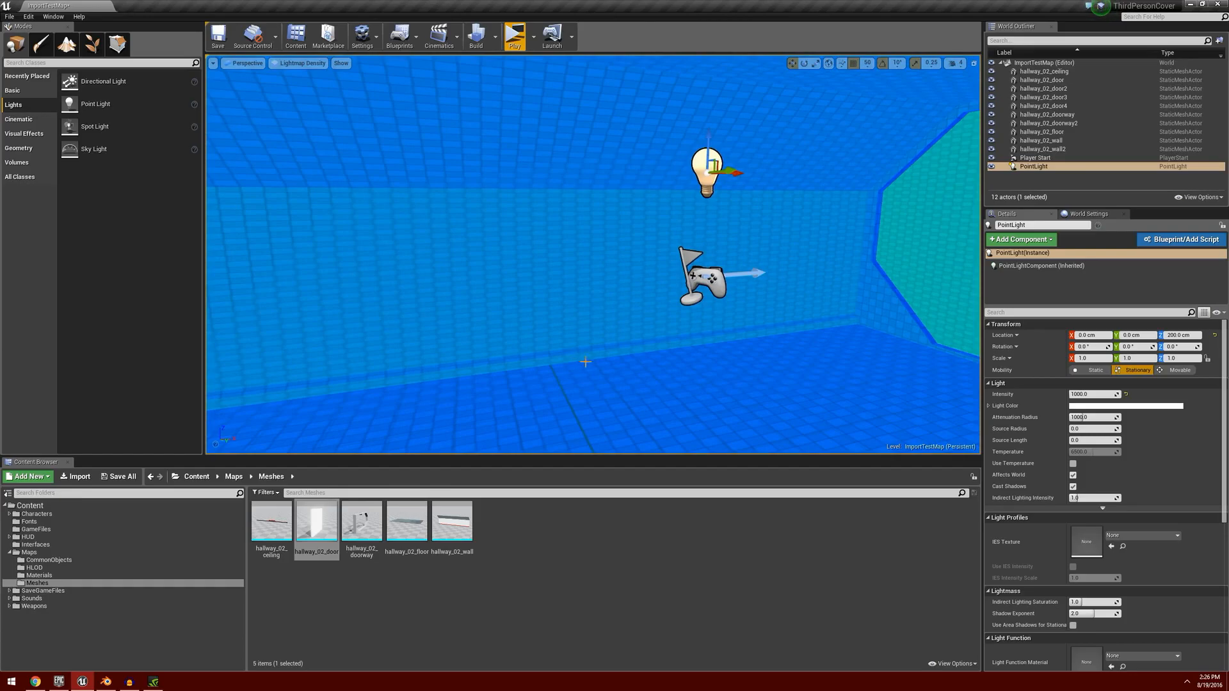
double_click(407, 525)
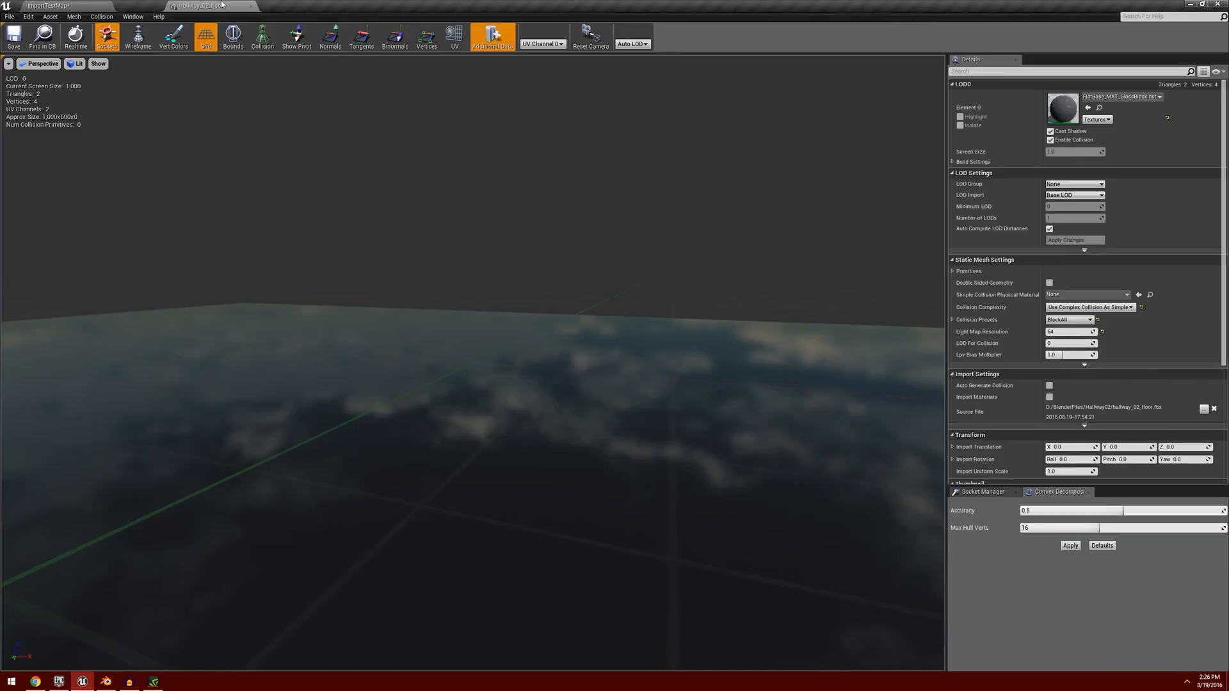
scroll(1127, 263, "down", 3)
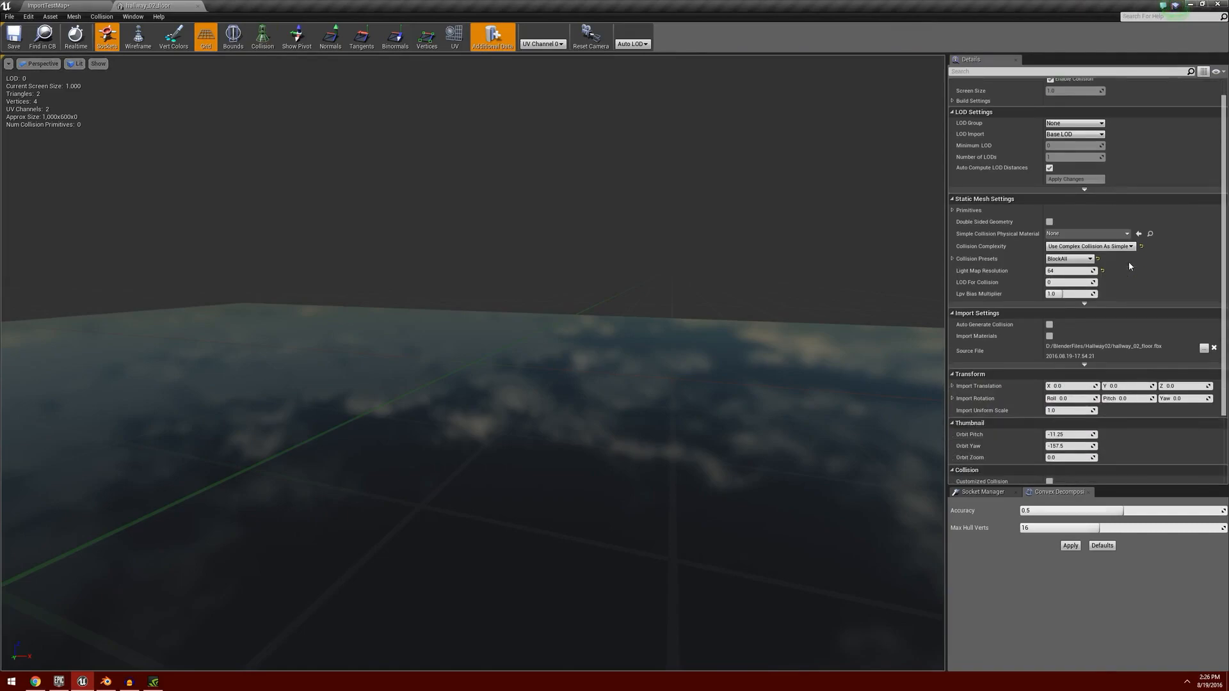
scroll(1000, 91, "up", 3)
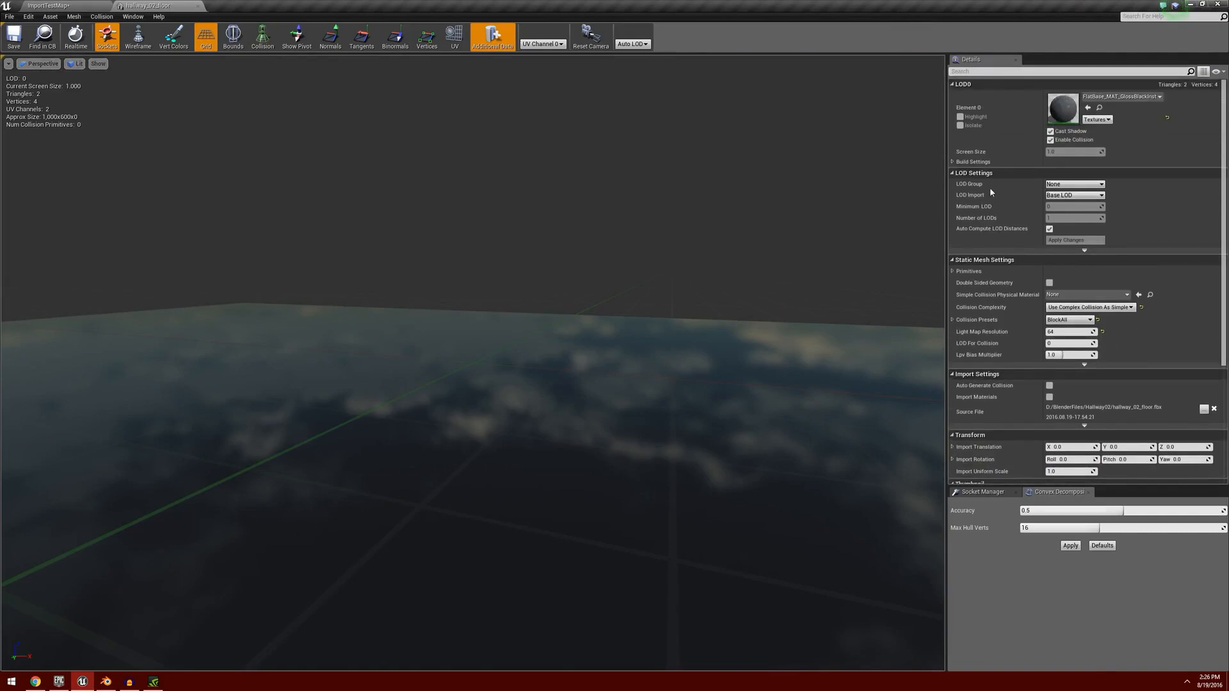
left_click(970, 72)
type("lightmap")
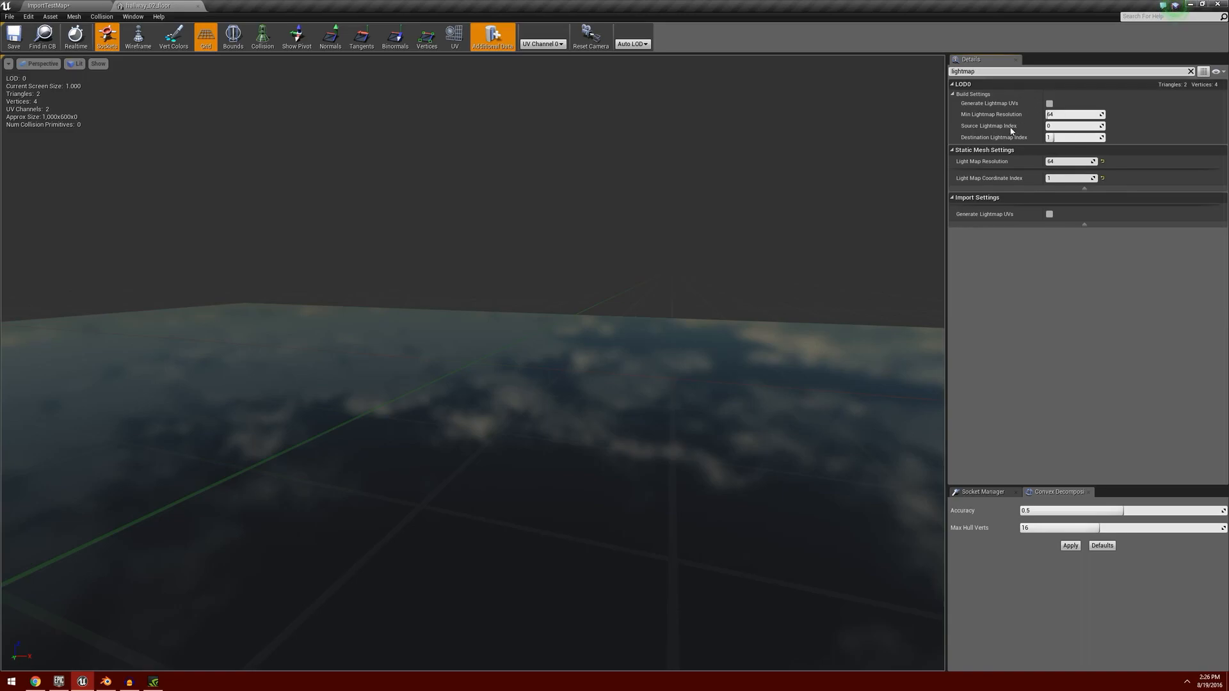
Step: Set the floor mesh's Min Lightmap Resolution and Light Map Resolution to 128, and return to the level
left_click(1069, 116)
type("128")
left_click(1070, 161)
type("1")
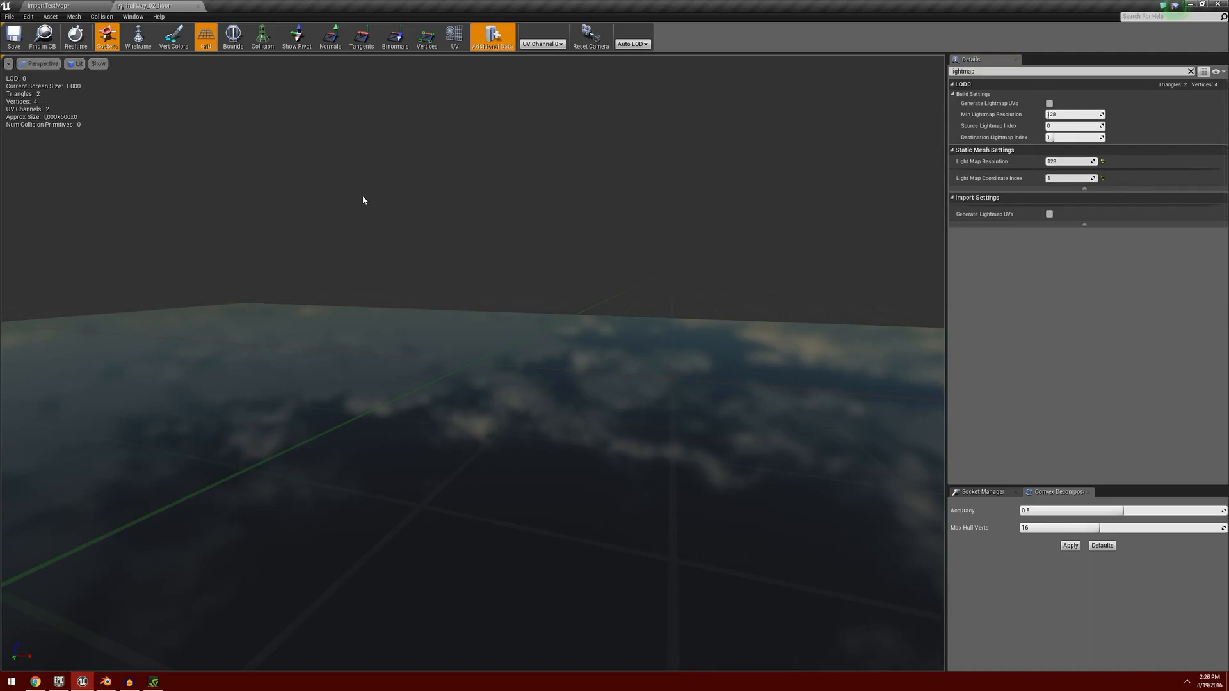
left_click(64, 5)
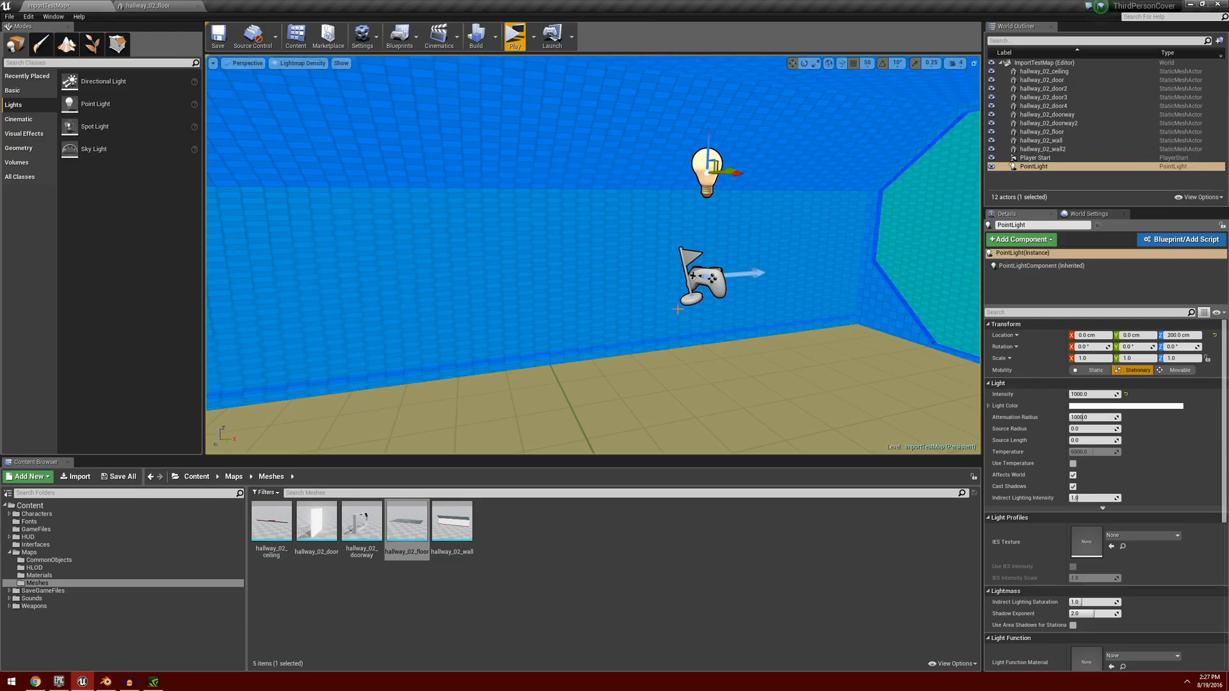
Step: Open the hallway_02_doorway mesh from the level's assets and filter its details by "lightmap"
right_click_drag(477, 288, 468, 288)
right_click_drag(617, 337, 480, 377)
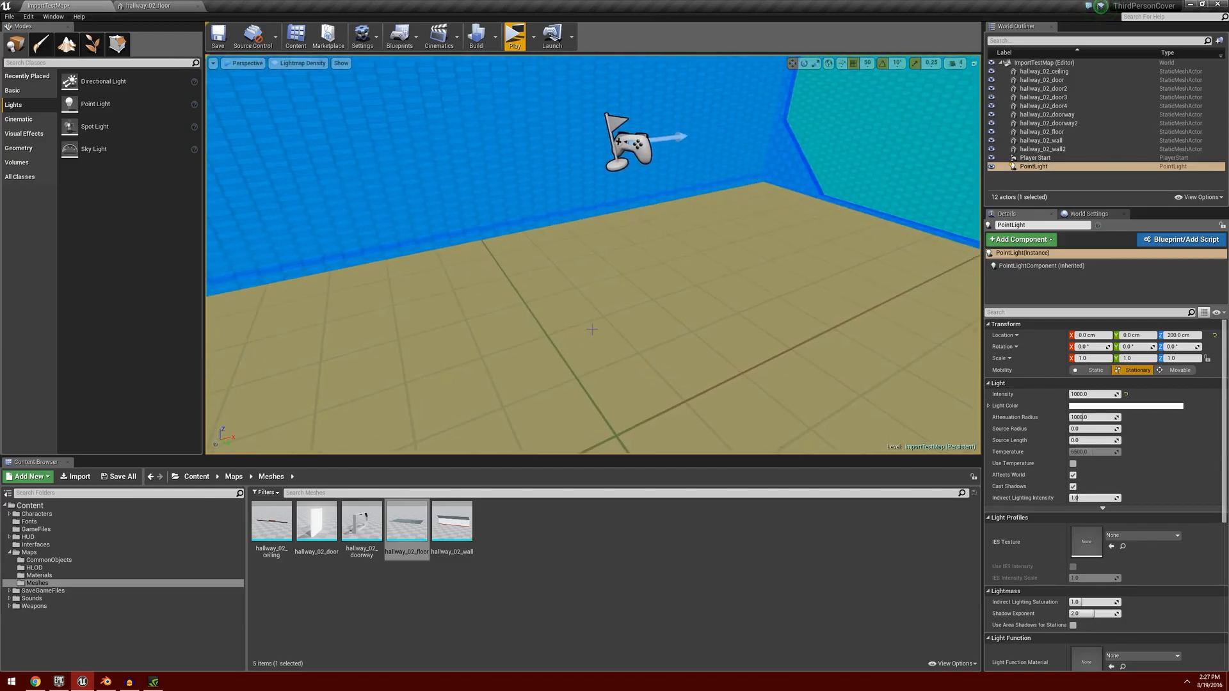
mouse_move(704, 295)
right_mouse_down()
mouse_move(736, 296)
mouse_move(703, 296)
right_mouse_up()
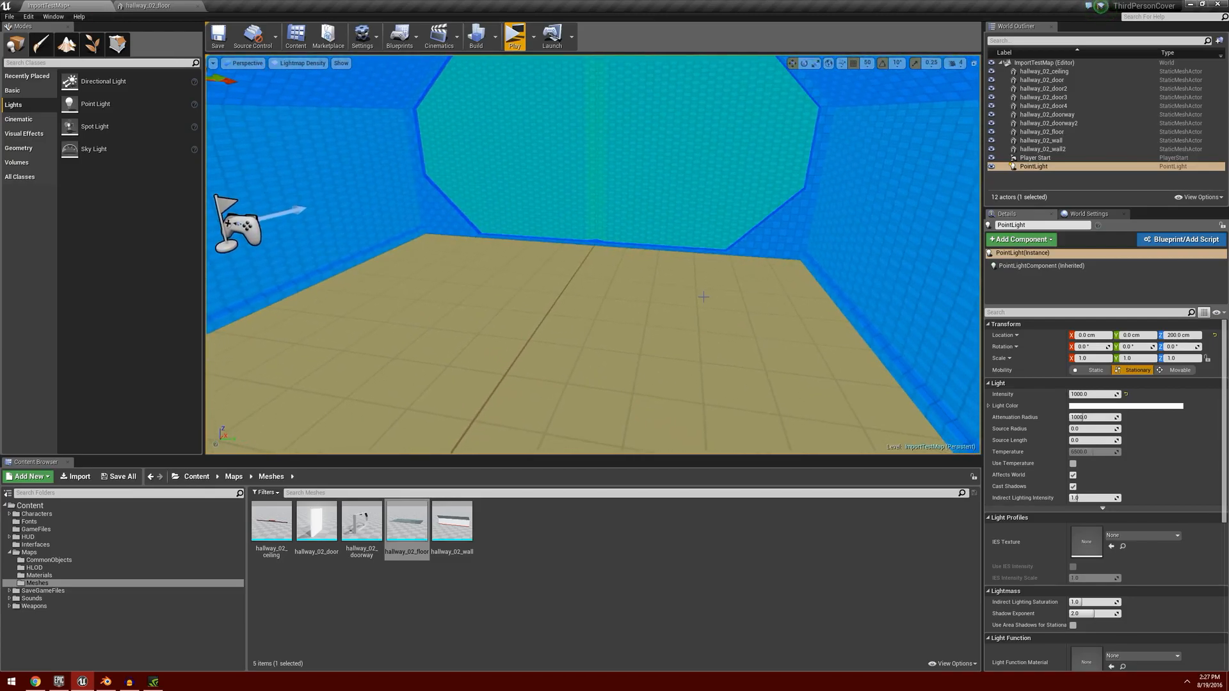
right_click_drag(539, 336, 503, 260)
mouse_move(611, 309)
right_mouse_down()
mouse_move(650, 243)
mouse_move(819, 275)
mouse_move(612, 308)
right_mouse_up()
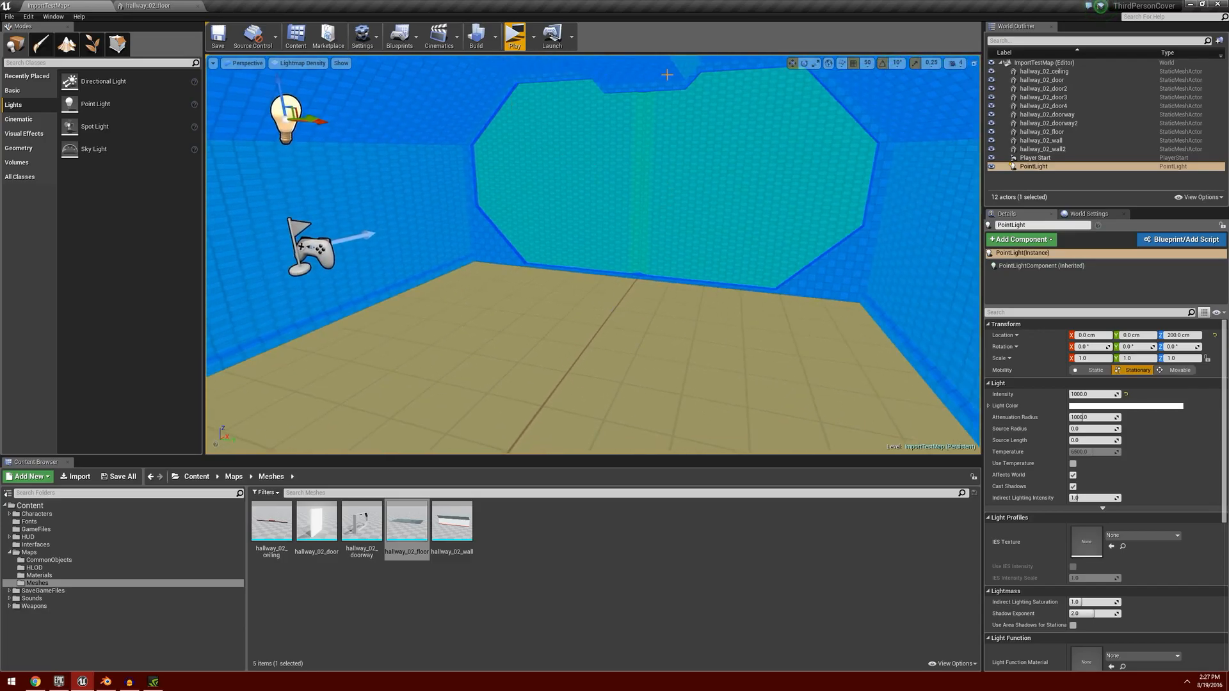
double_click(361, 524)
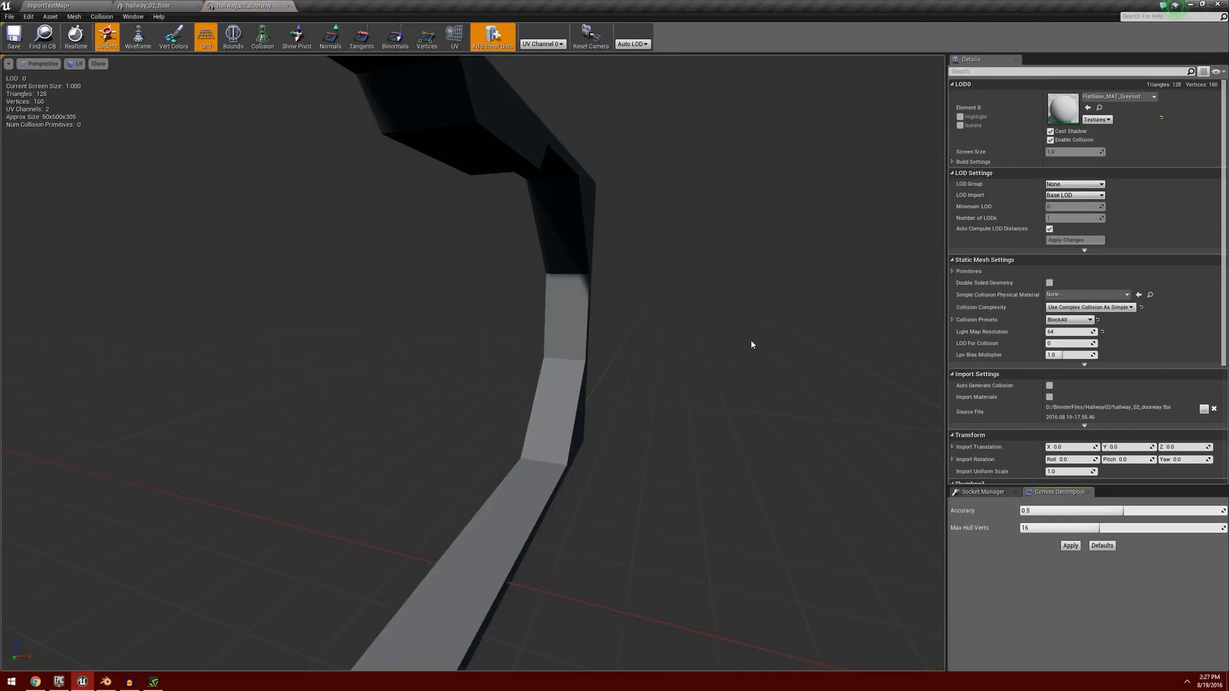
left_click(976, 70)
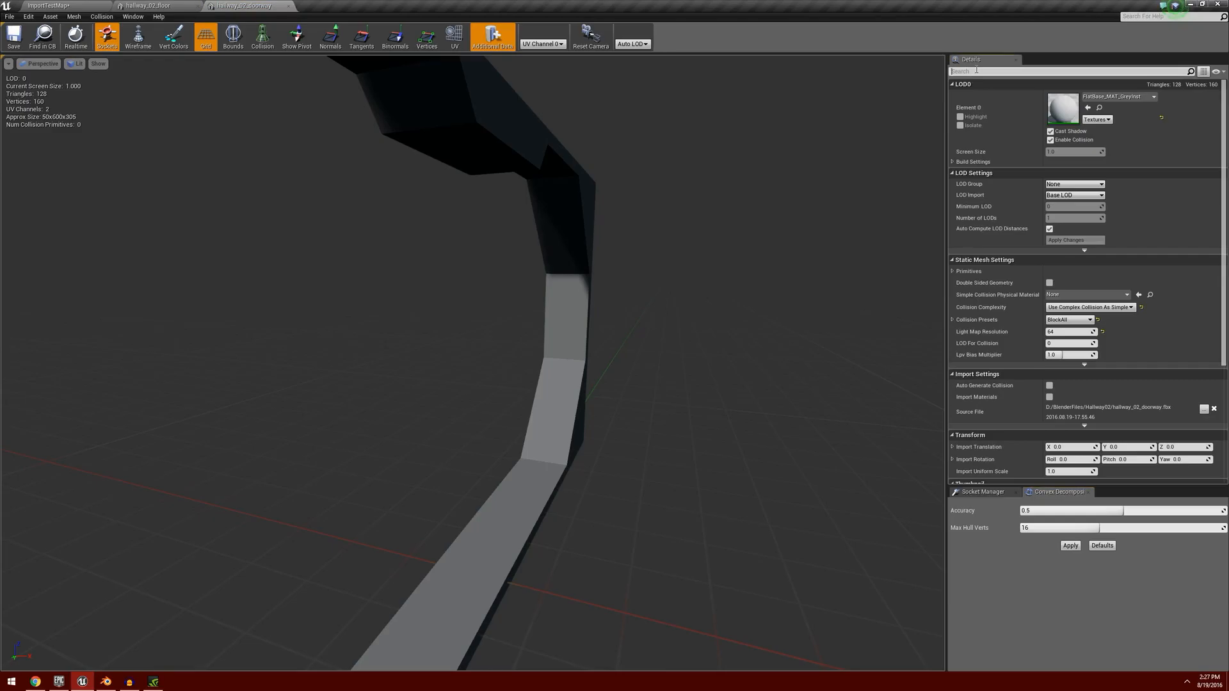
type("lightmap")
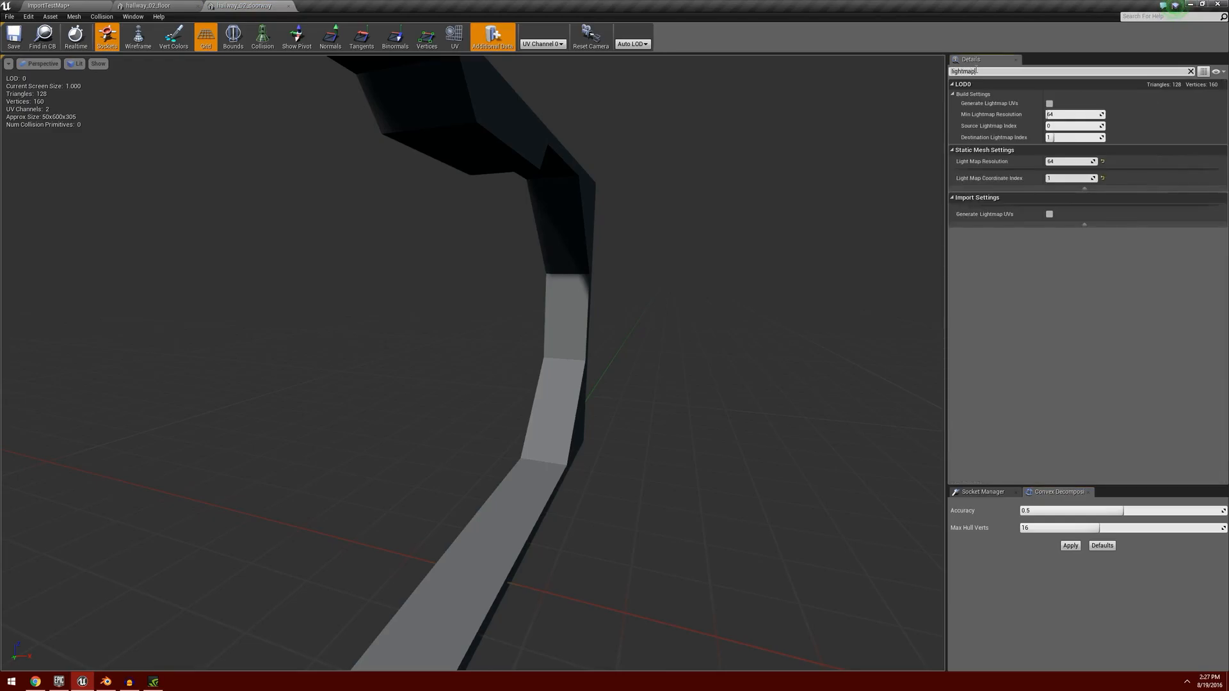
Step: Set the doorway mesh's Min Lightmap Resolution and Light Map Resolution to 128, save it, and return to the level
left_click(1066, 114)
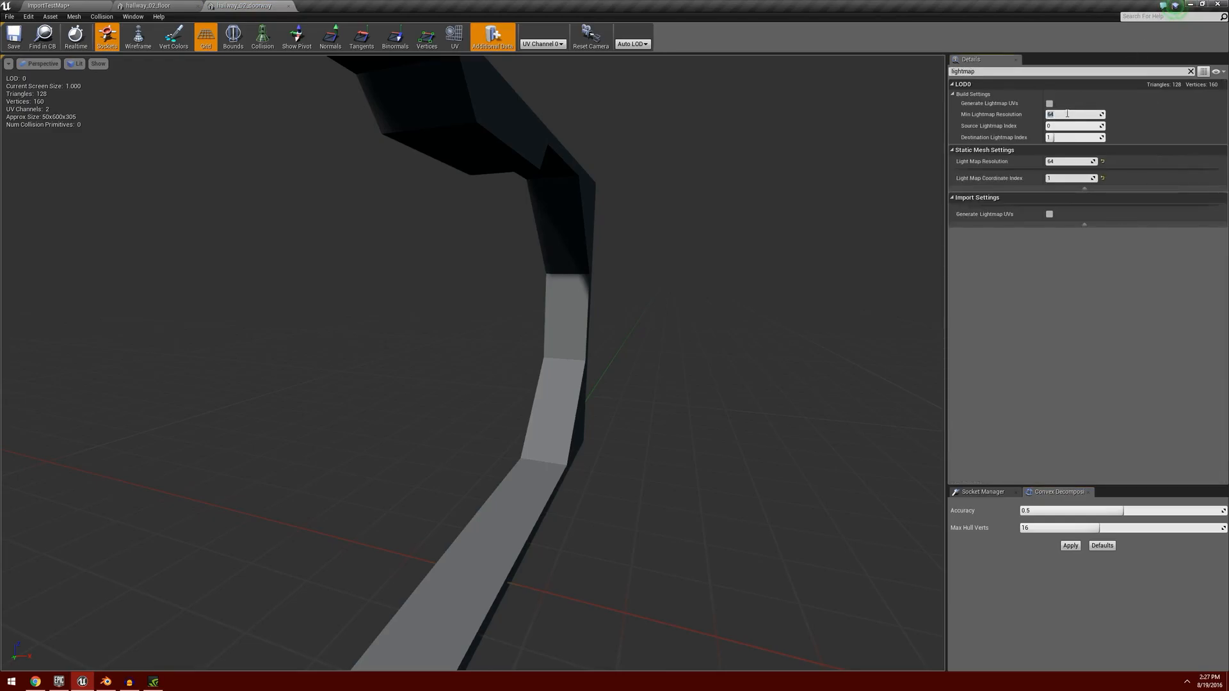
type("128")
left_click(1067, 162)
type("128")
key("Return")
left_click(13, 35)
left_click(81, 4)
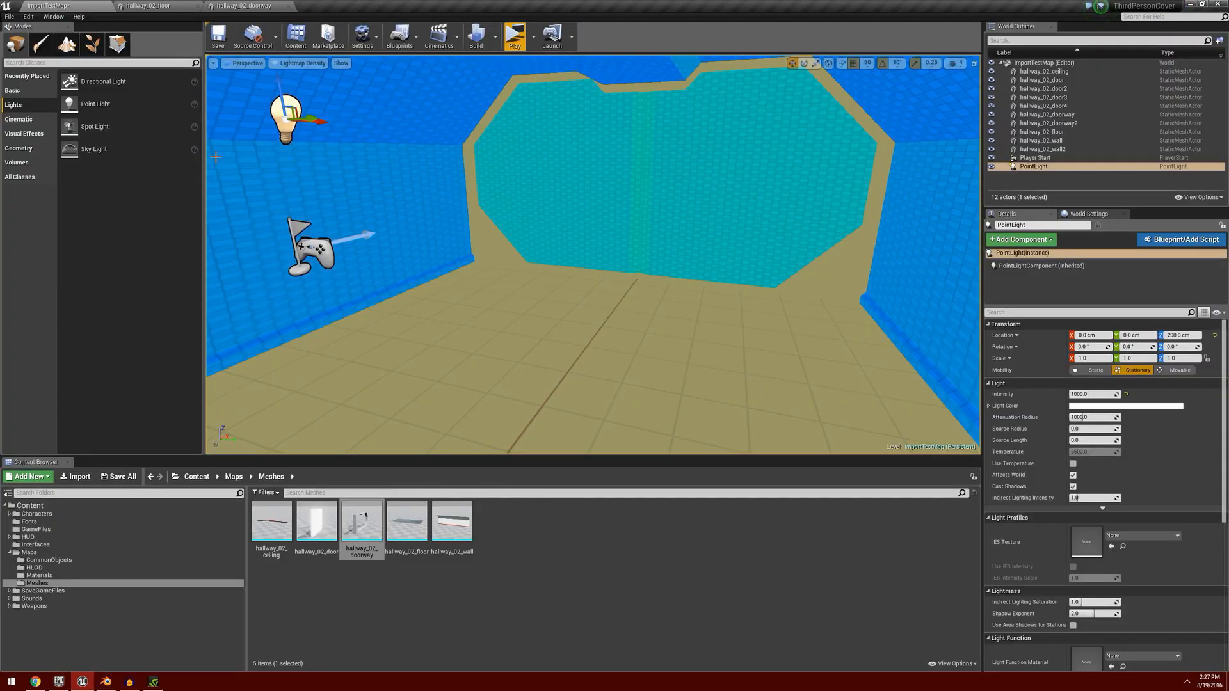
Step: Open the hallway_02_wall mesh and filter its details by "lightmap"
right_click_drag(555, 137, 572, 360)
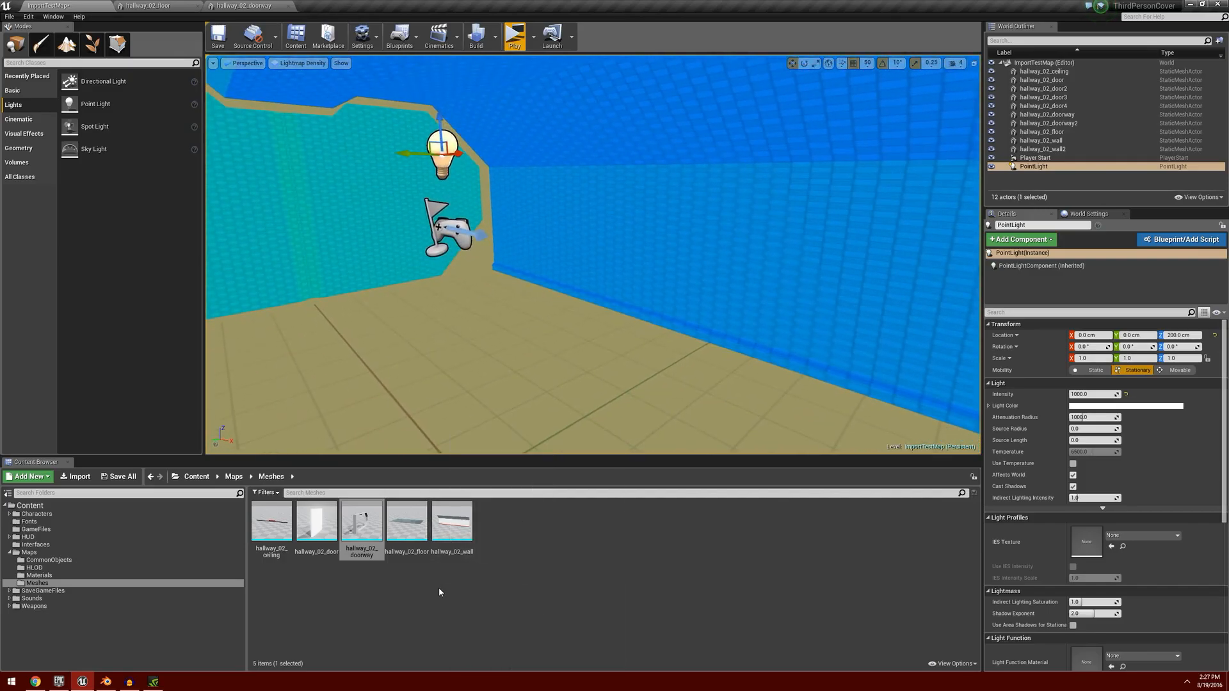
double_click(439, 517)
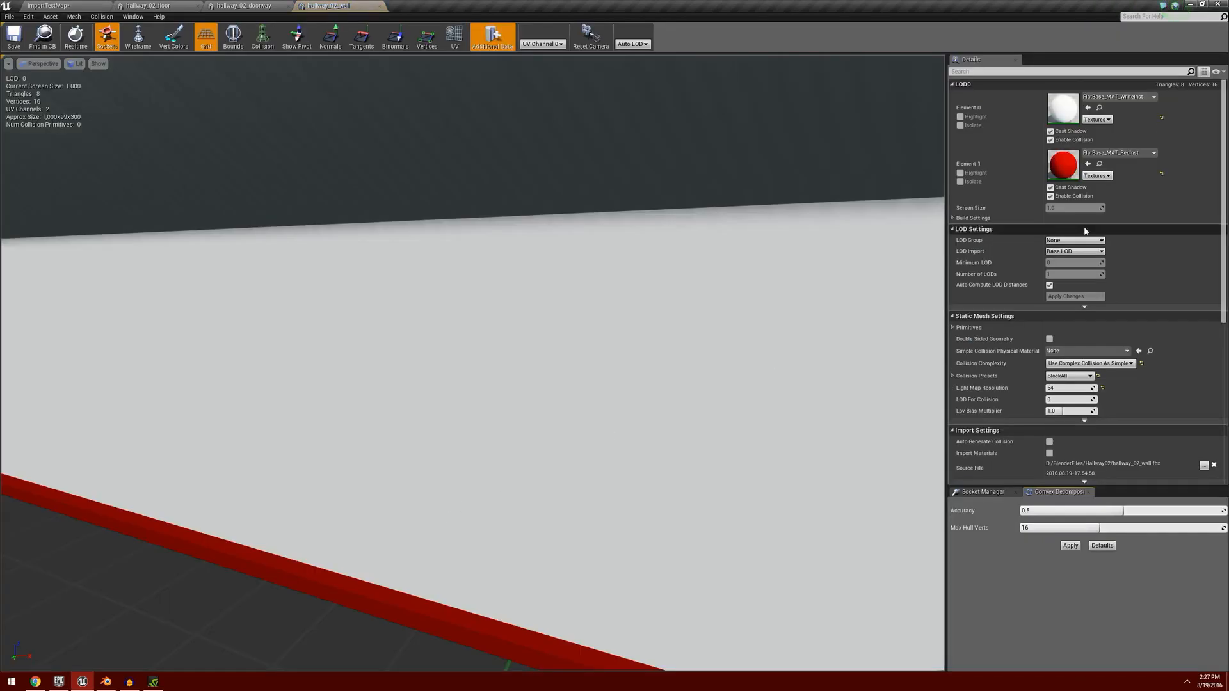
left_click(1017, 71)
type("lightmap")
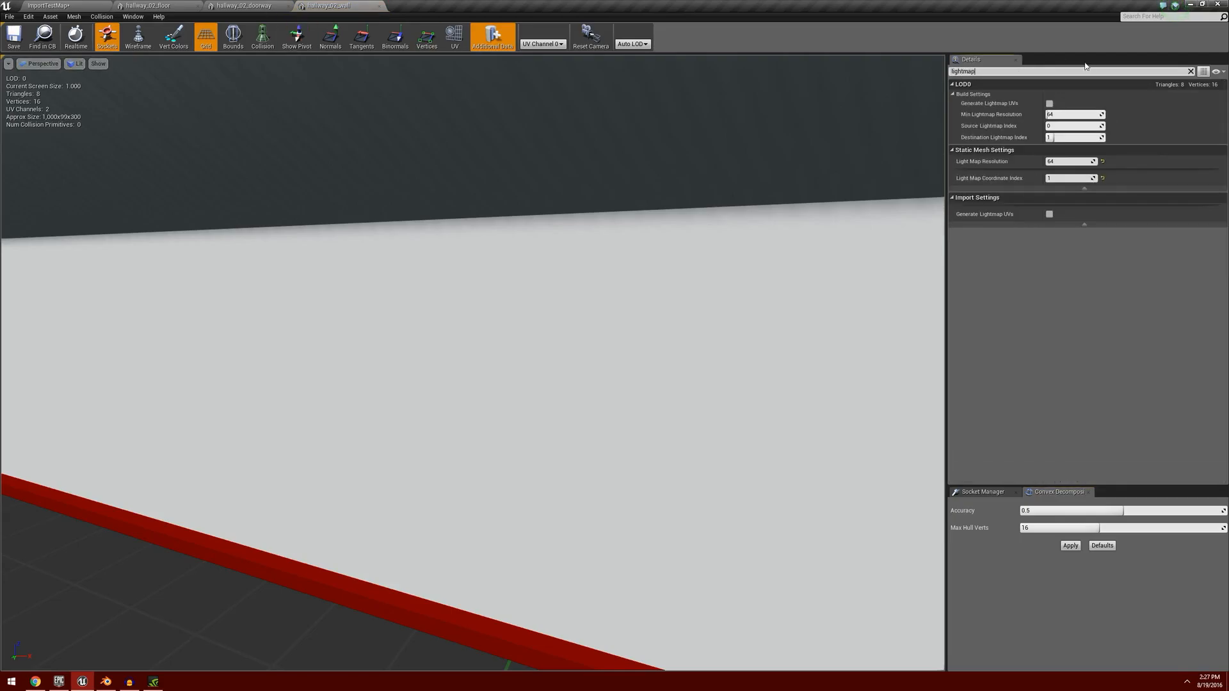
Step: Set the wall mesh's Min Lightmap Resolution and Light Map Resolution to 128, save it, and return to the level
left_click(1081, 117)
type("128")
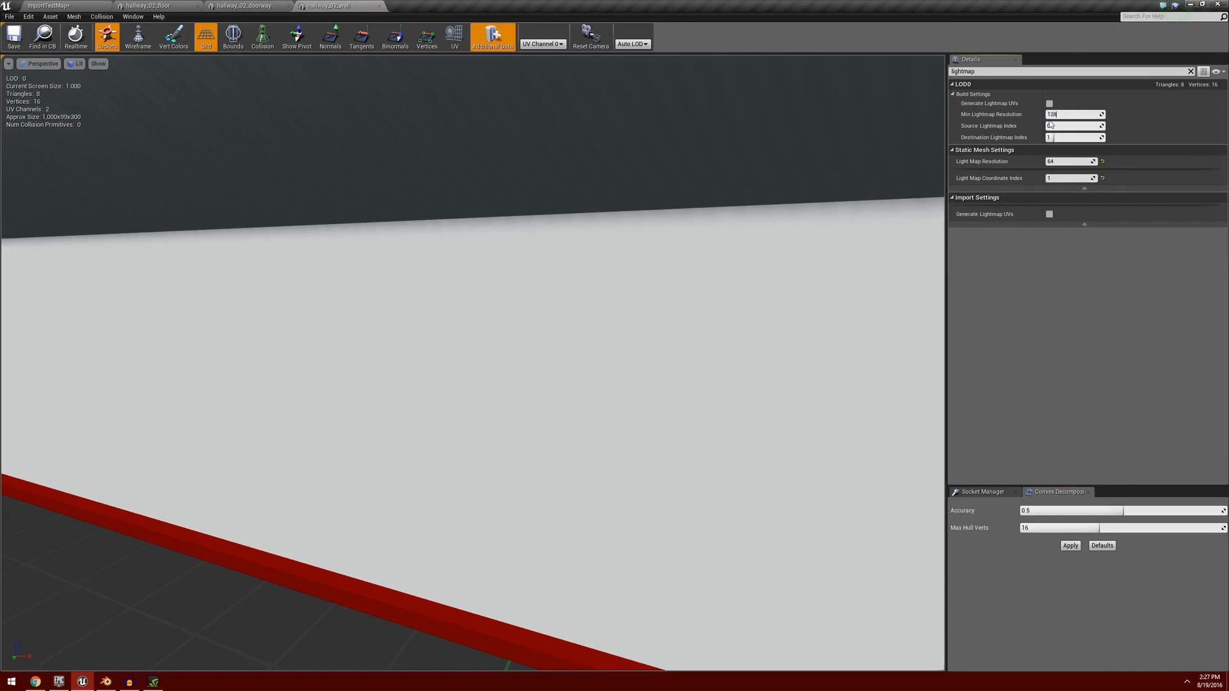
left_click(1070, 162)
type("128")
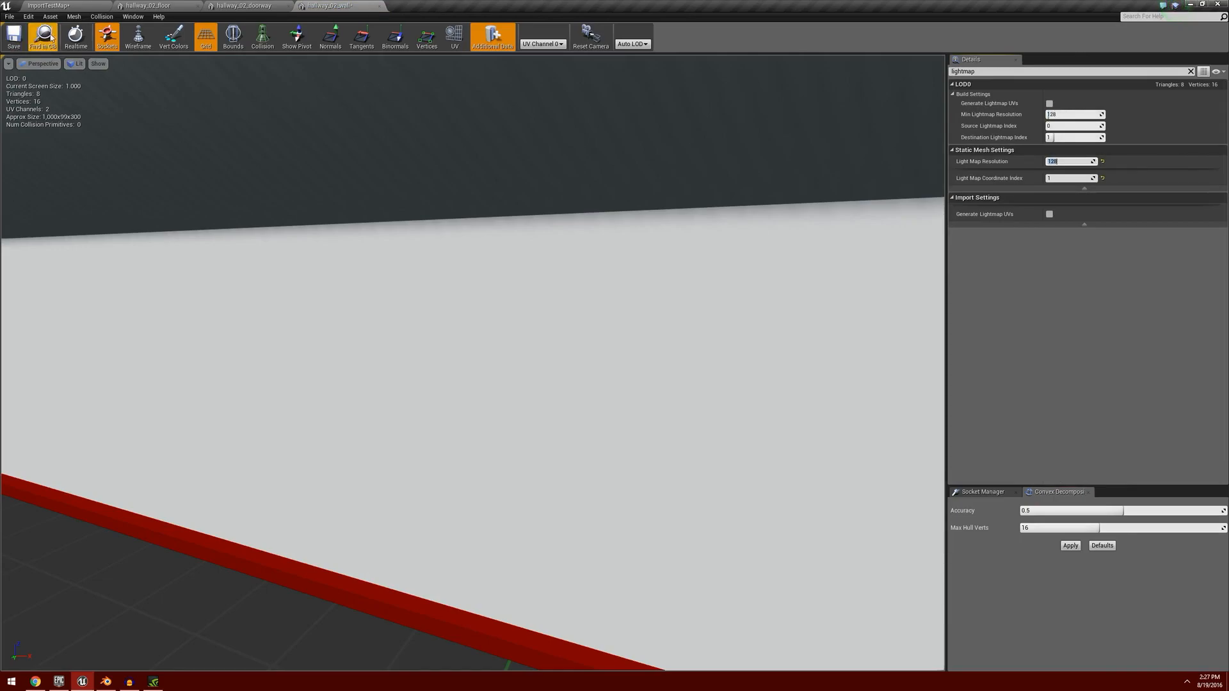
left_click(14, 39)
left_click(50, 5)
Step: Open the hallway_02_ceiling mesh and filter its details by "lightmap"
right_click_drag(518, 256, 617, 205)
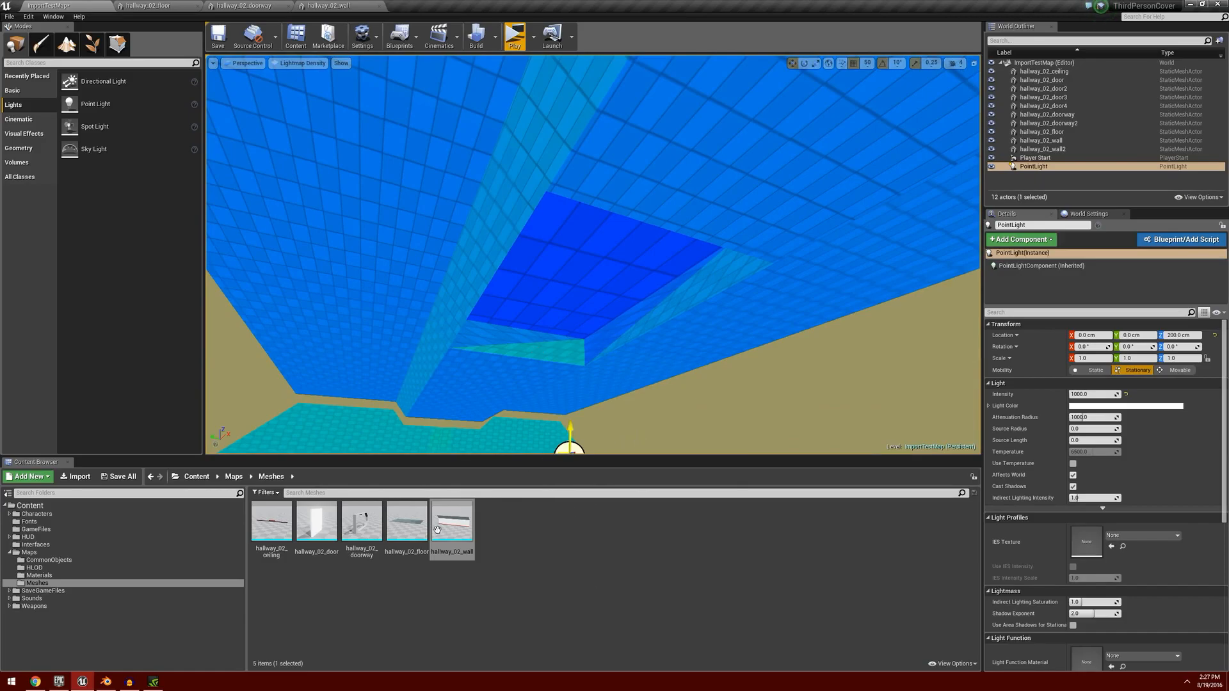
double_click(272, 522)
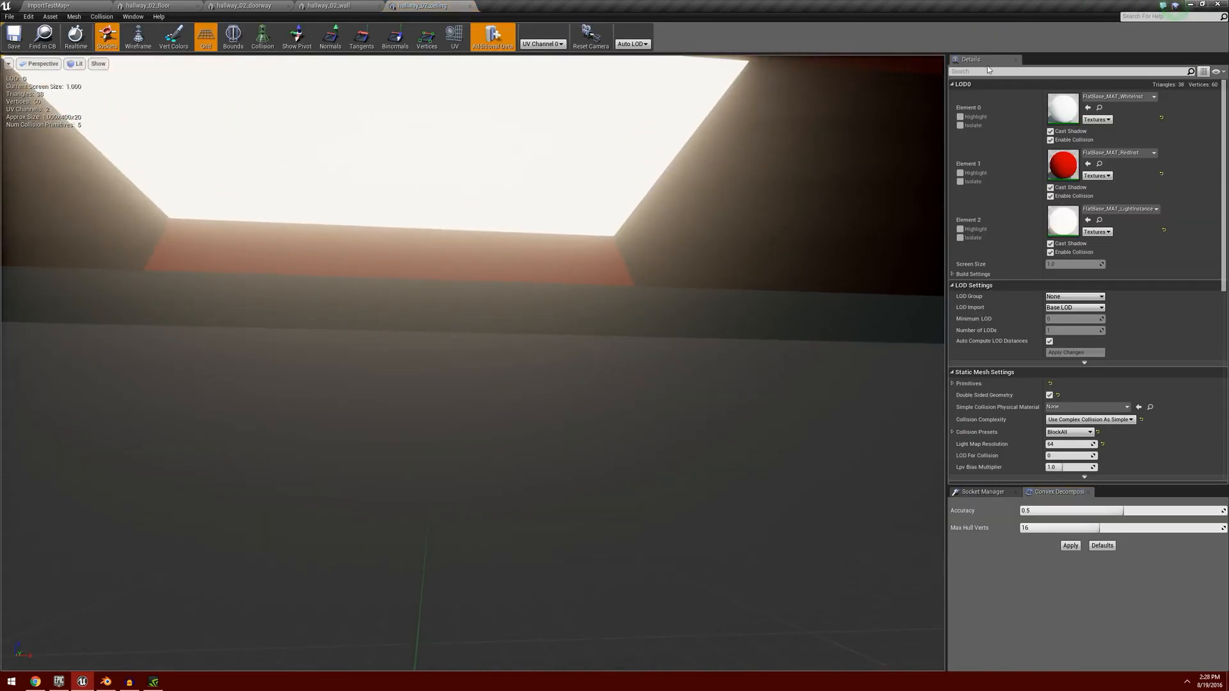
left_click(977, 71)
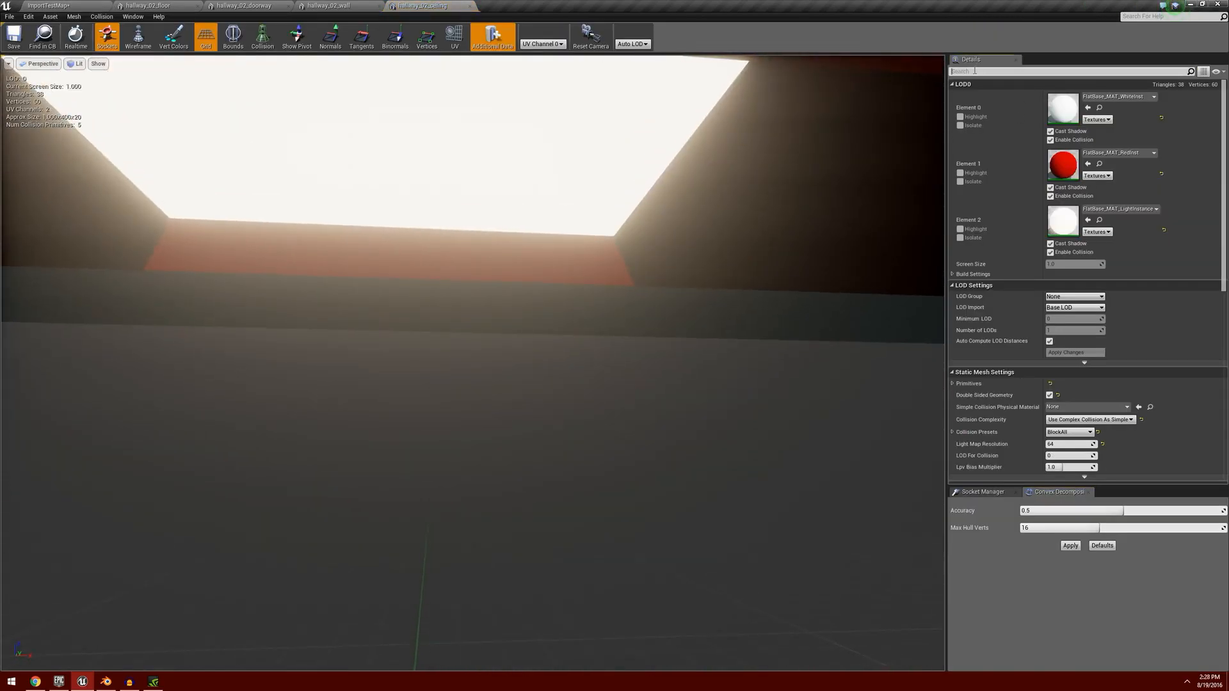
type("lightmap")
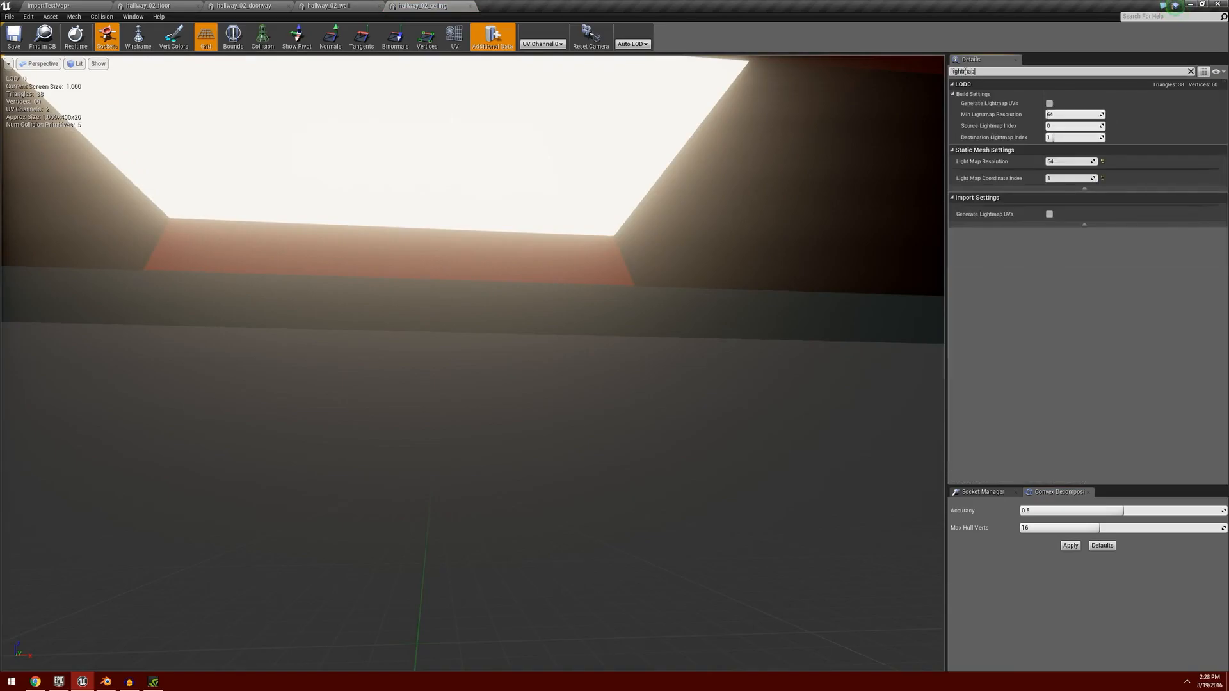
Step: Set the ceiling mesh's Min Lightmap Resolution and Light Map Resolution to 128, save it, and return to the level
left_click(1068, 114)
type("12")
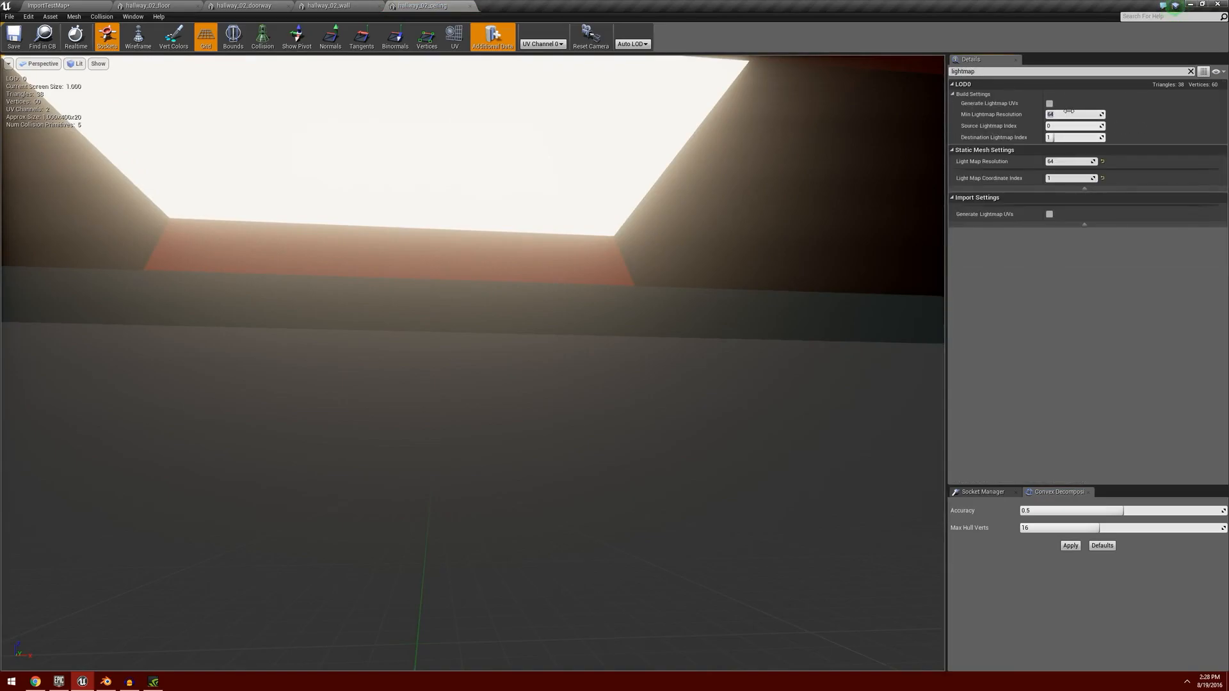
type("8")
left_click(1050, 161)
type("128")
key("Return")
left_click(13, 37)
left_click(48, 5)
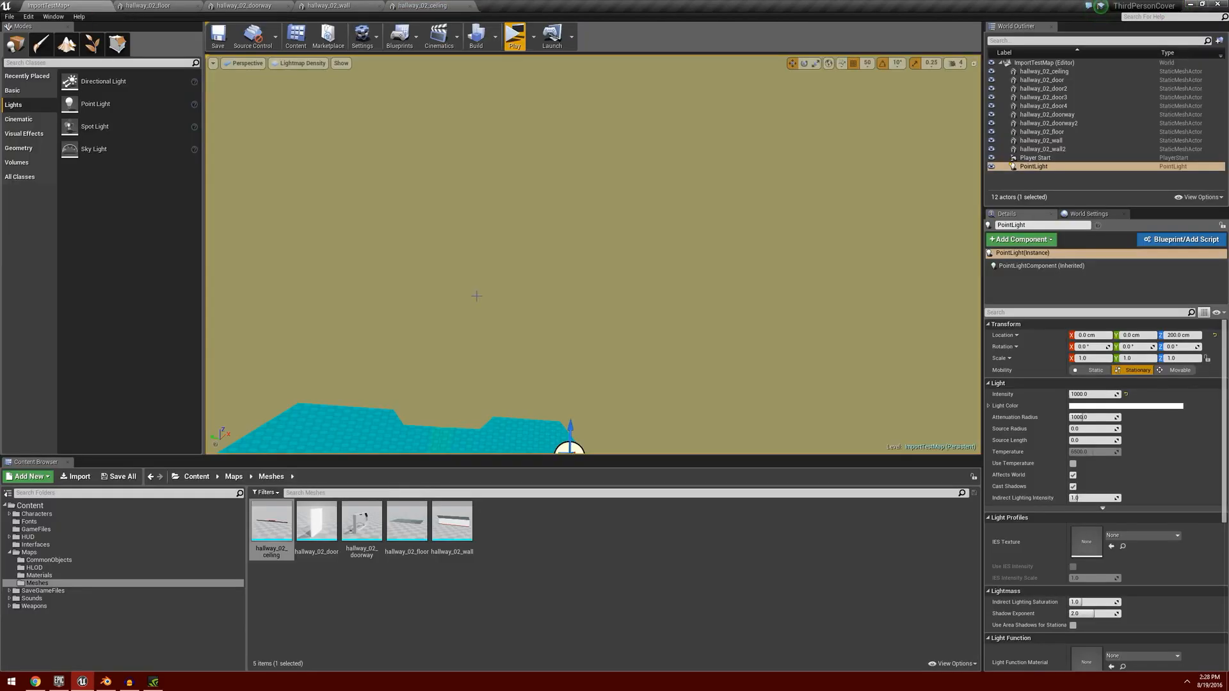
Step: Rebuild the level with the new lightmap resolutions and close the Message Log
right_click_drag(592, 255, 640, 250)
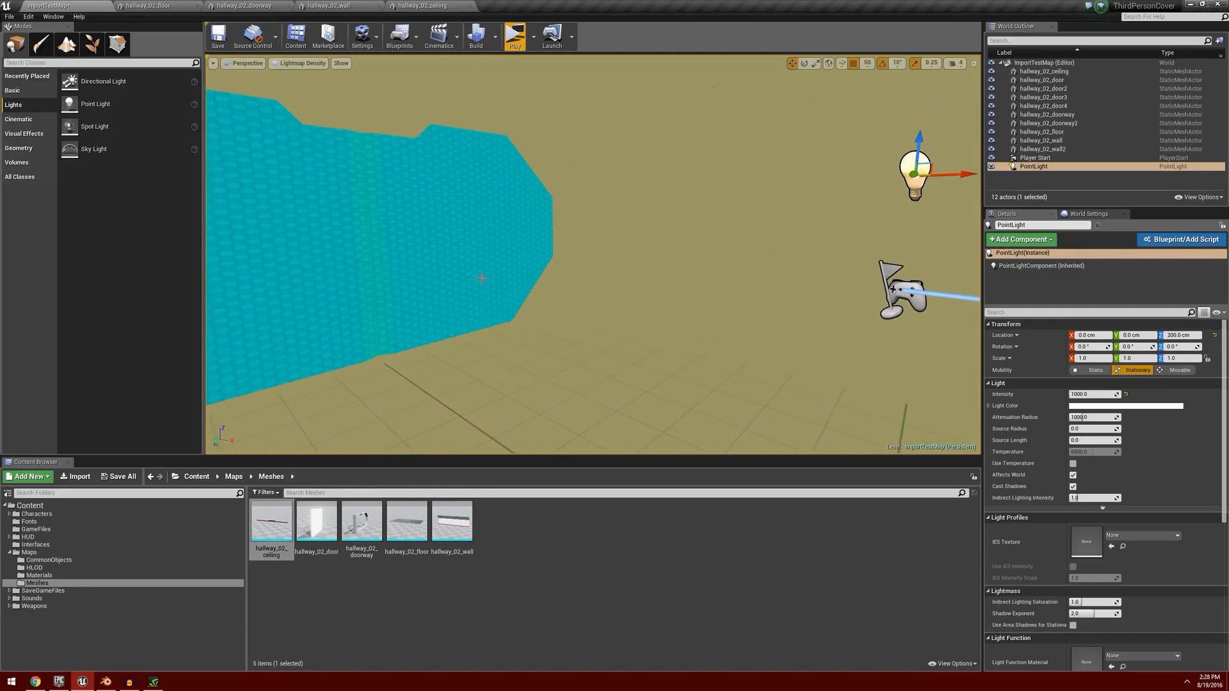
left_click(476, 37)
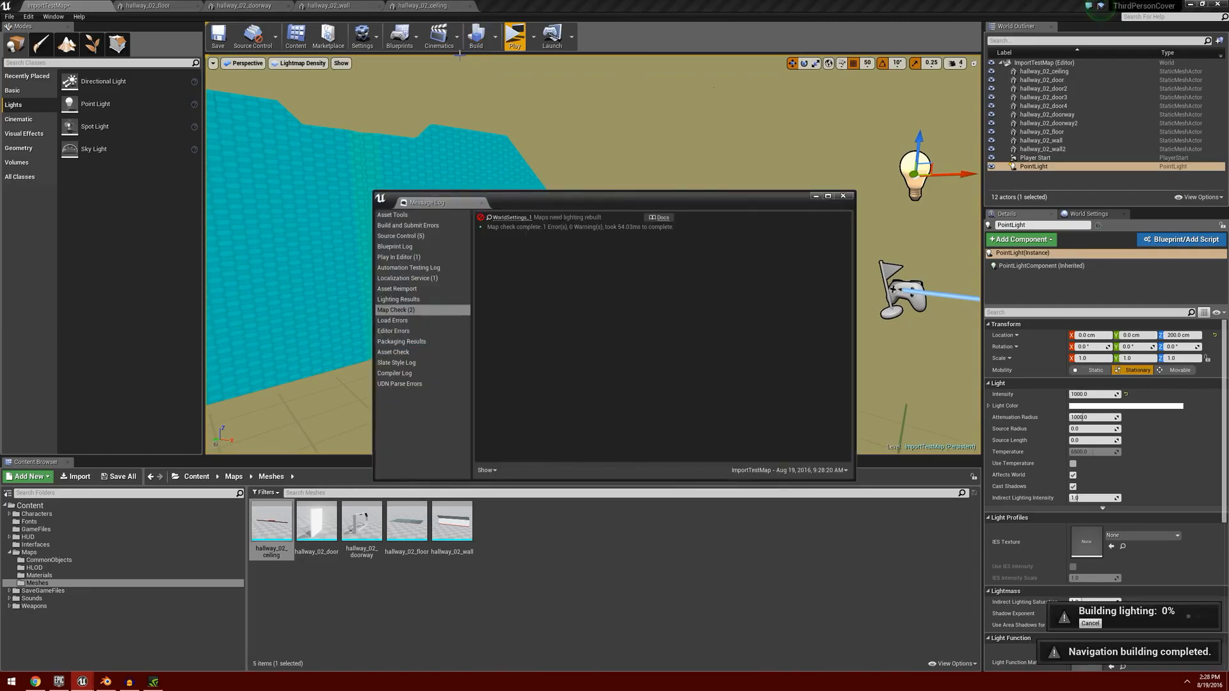
left_click(844, 195)
Step: Examine the rebuilt lightmap density on the hallway's floor, walls, ceiling, doorways and doors
mouse_move(667, 322)
right_mouse_down()
mouse_move(800, 320)
mouse_move(755, 371)
mouse_move(667, 331)
right_mouse_up()
right_click_drag(610, 382, 710, 359)
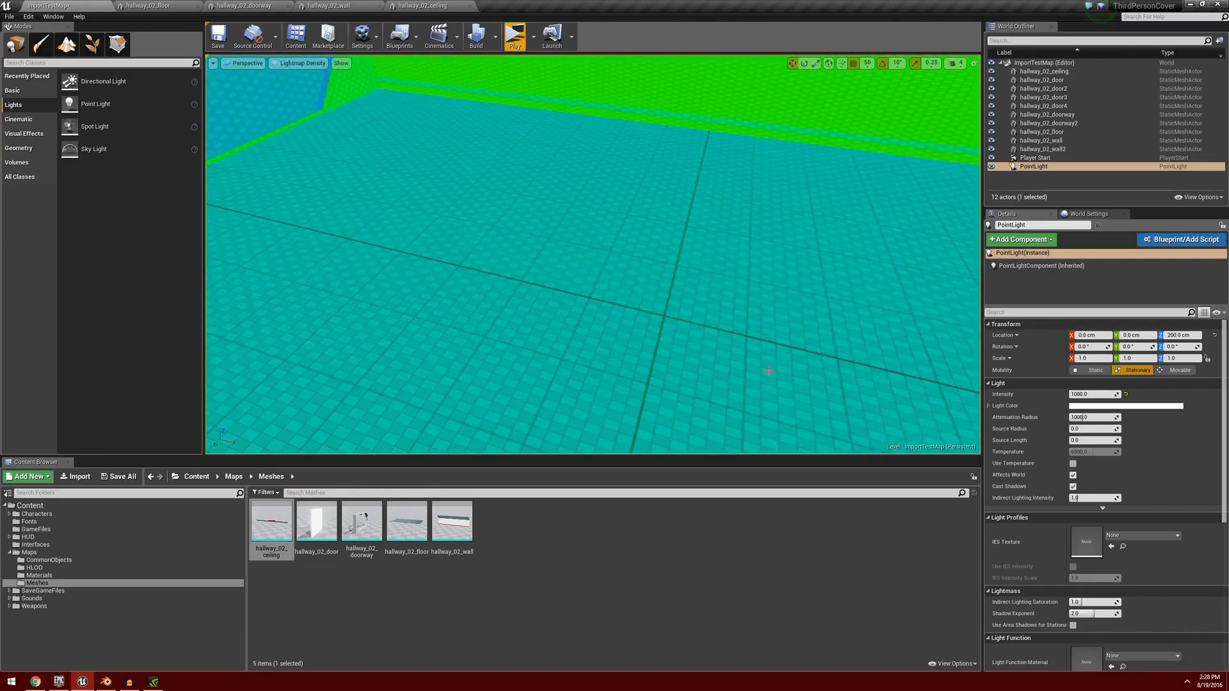
right_click_drag(546, 330, 518, 158)
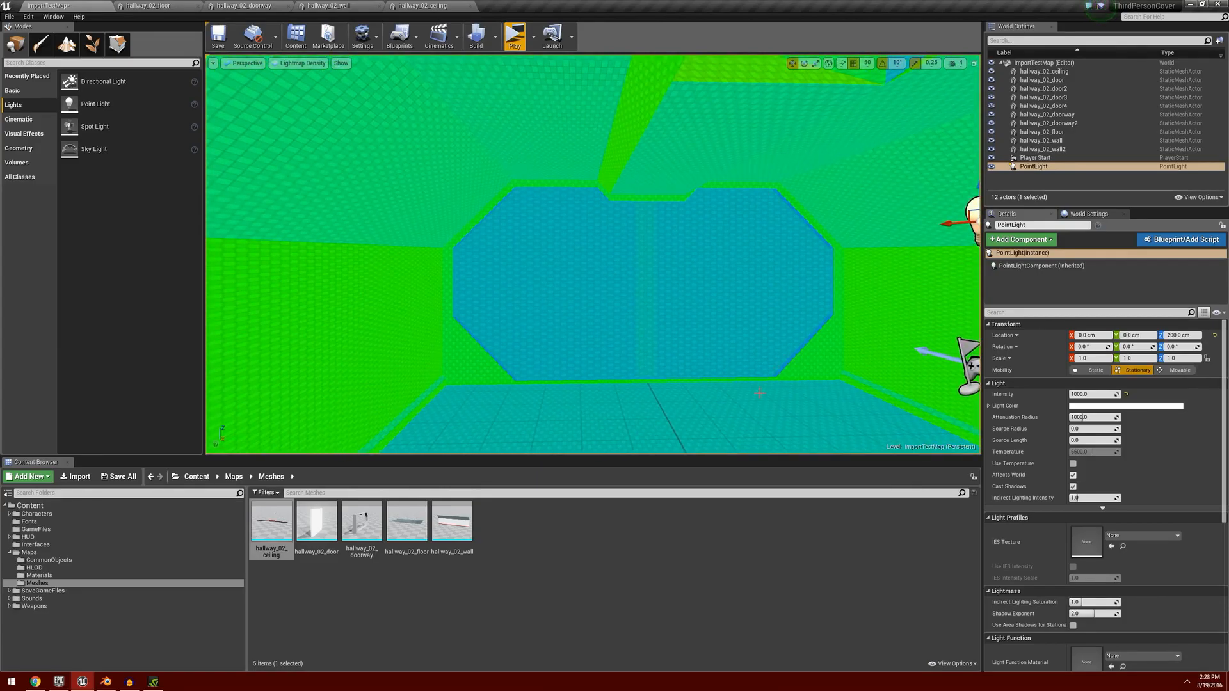
mouse_move(750, 405)
right_mouse_down()
mouse_move(851, 407)
mouse_move(768, 416)
mouse_move(743, 404)
right_mouse_up()
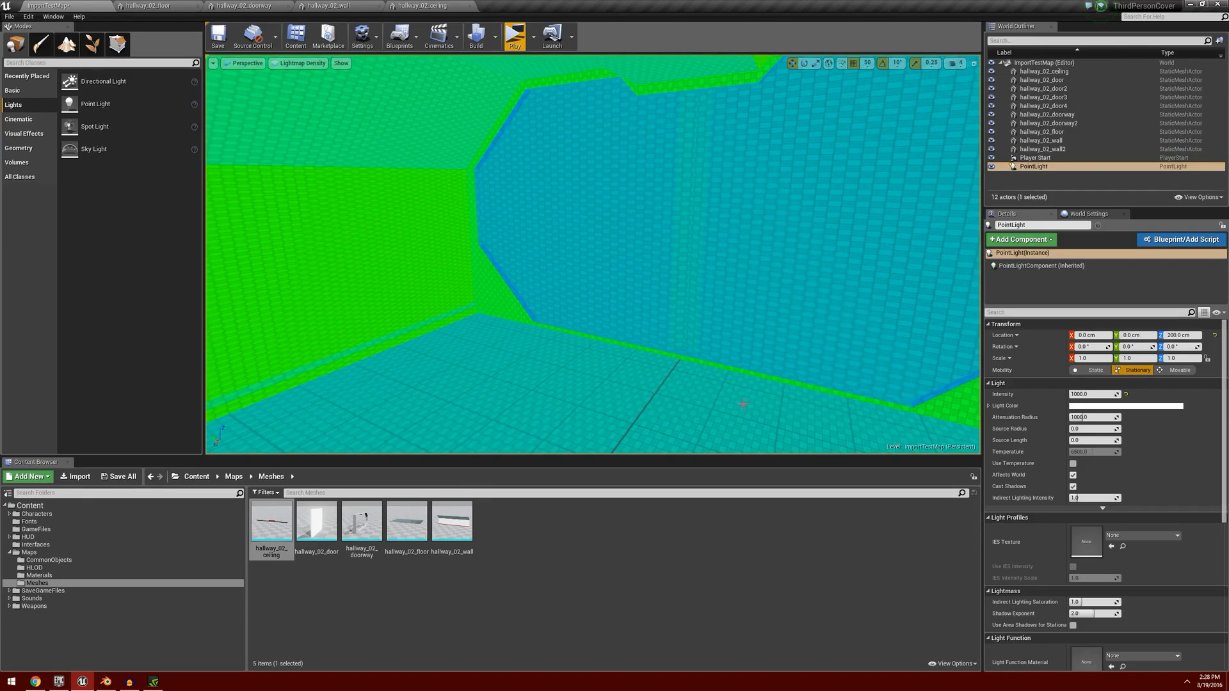
right_click_drag(663, 365, 717, 358)
key("s")
key("w")
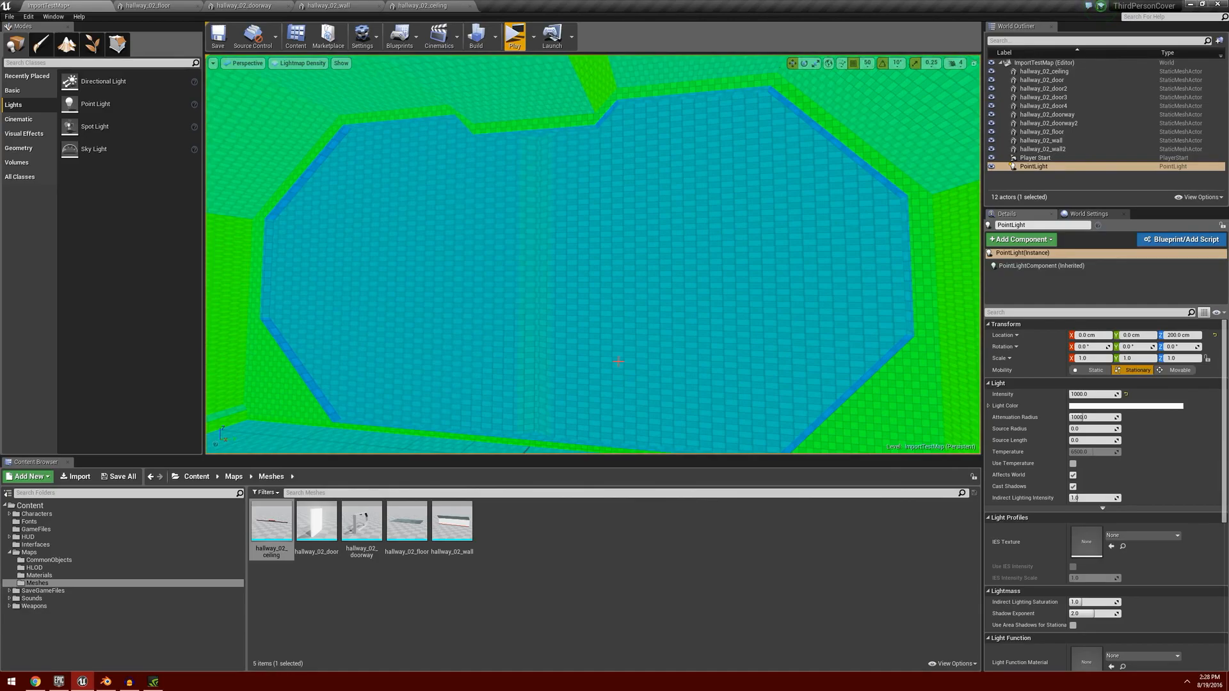
right_click_drag(546, 280, 485, 369)
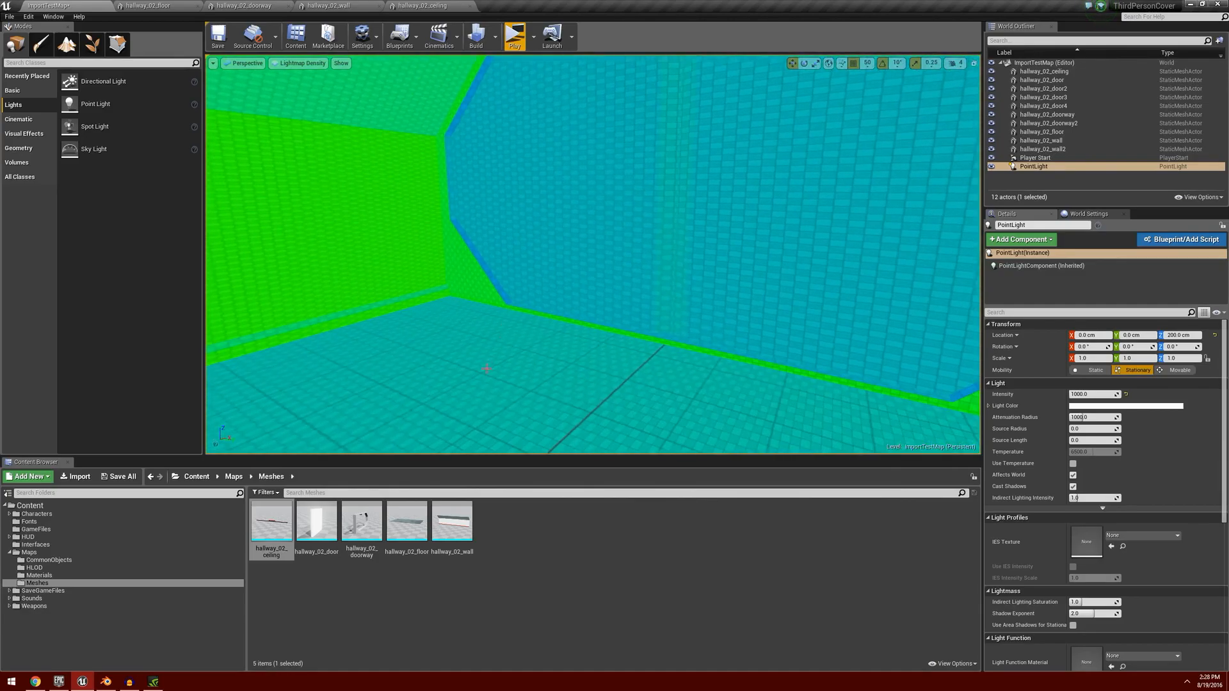
Step: Examine the lightmap density of the door, wall, ceiling and light panel from several angles inside the hallway
right_click_drag(571, 153, 547, 259)
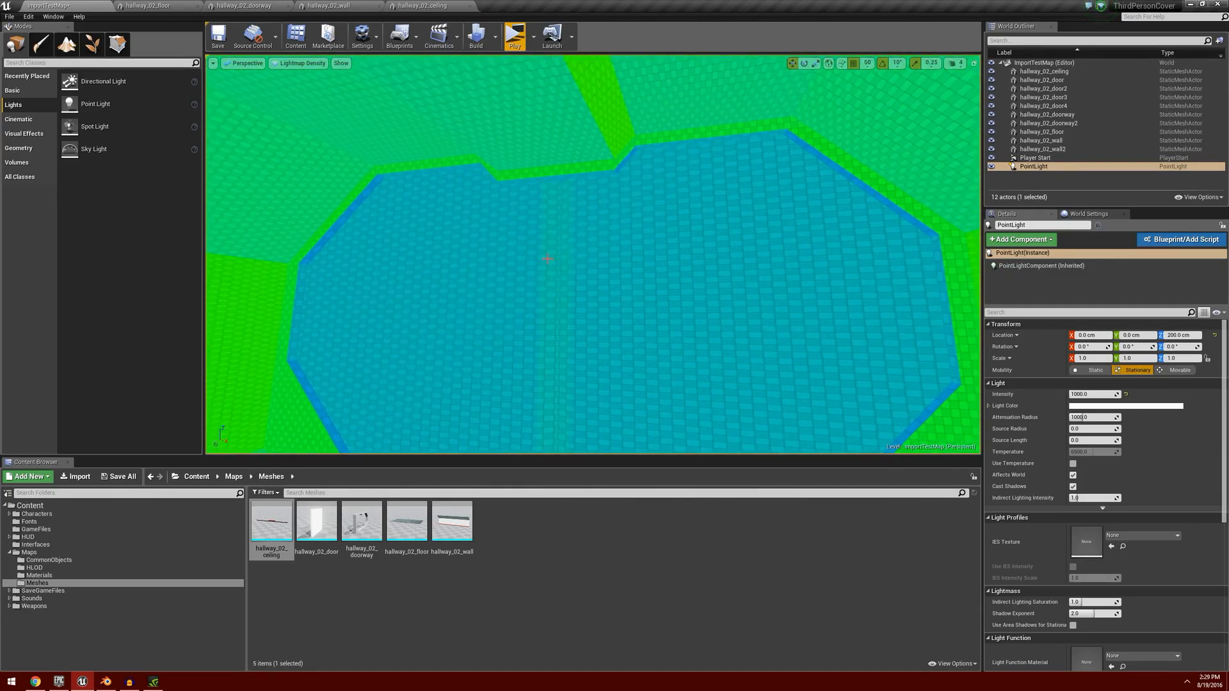
right_click_drag(564, 192, 672, 294)
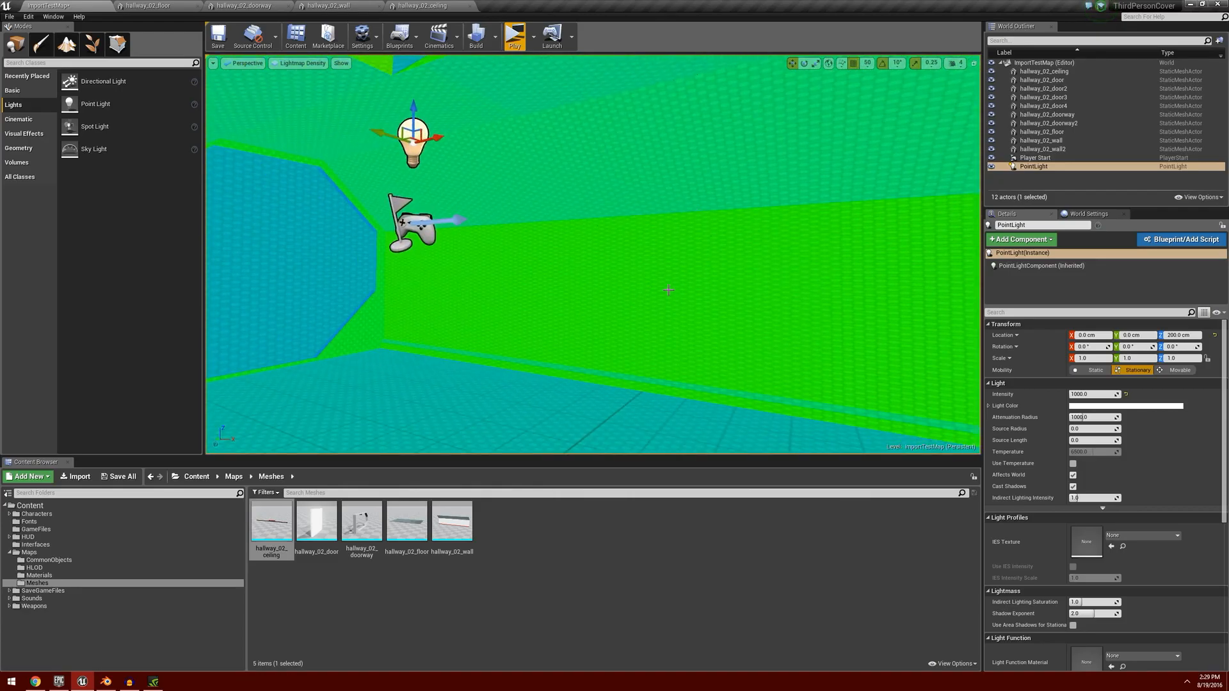
right_click_drag(680, 285, 605, 231)
right_click_drag(795, 388, 852, 359)
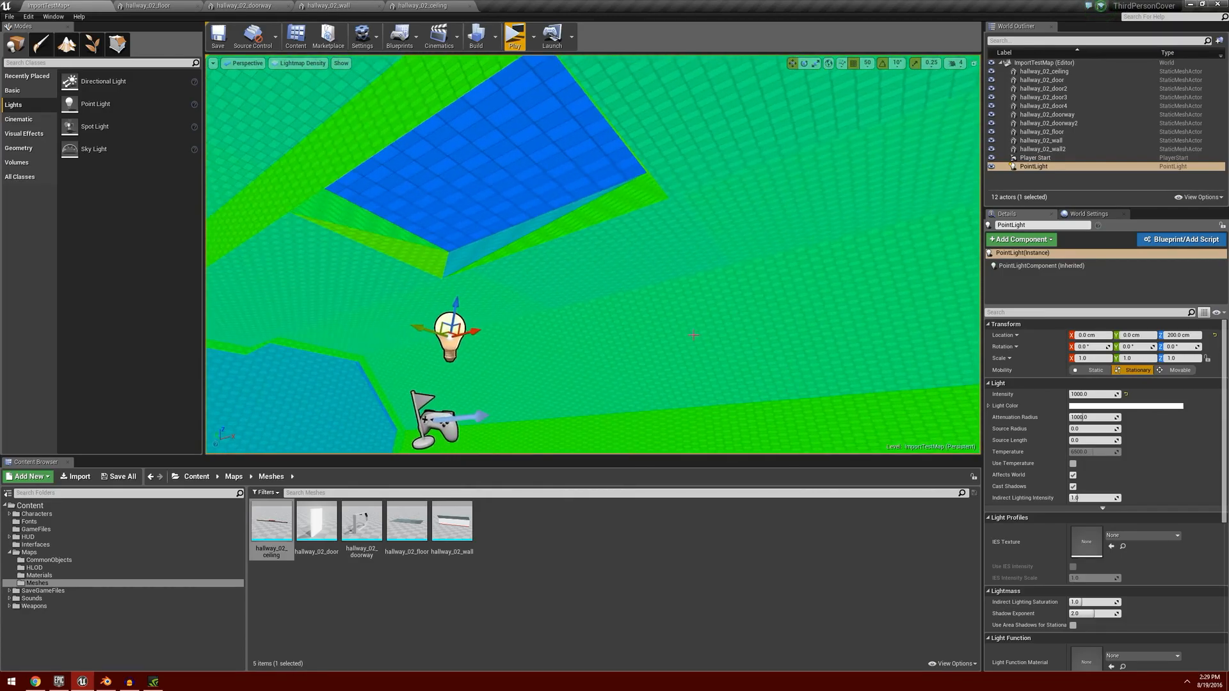
right_click_drag(674, 349, 659, 397)
right_click_drag(548, 323, 501, 250)
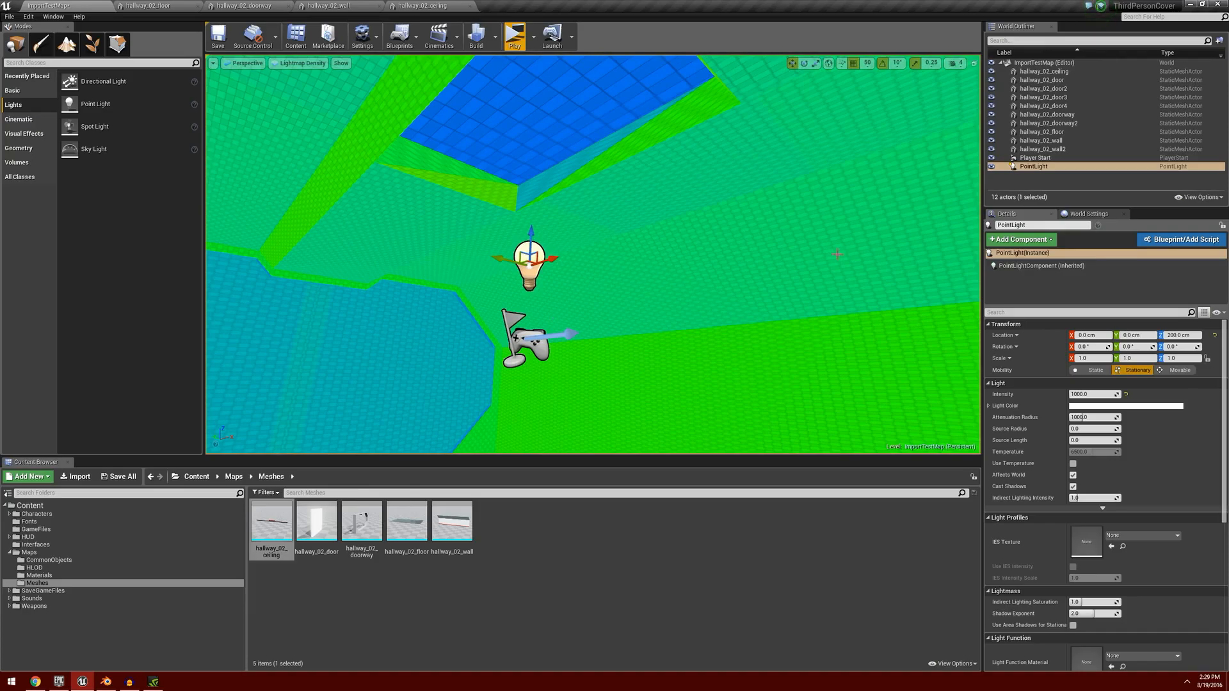
Step: Return the viewport to Lit shading, inspect the hallway's lighting, and play-test the level briefly
left_click(299, 63)
left_click(294, 84)
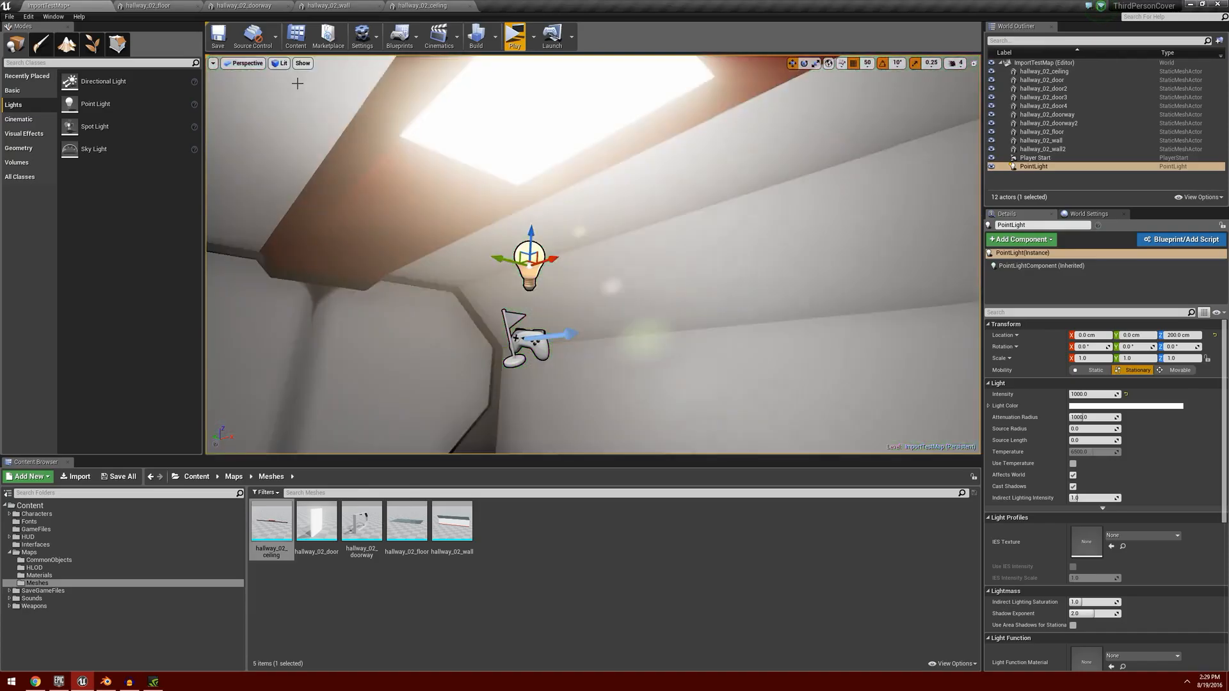
right_click_drag(702, 266, 874, 311)
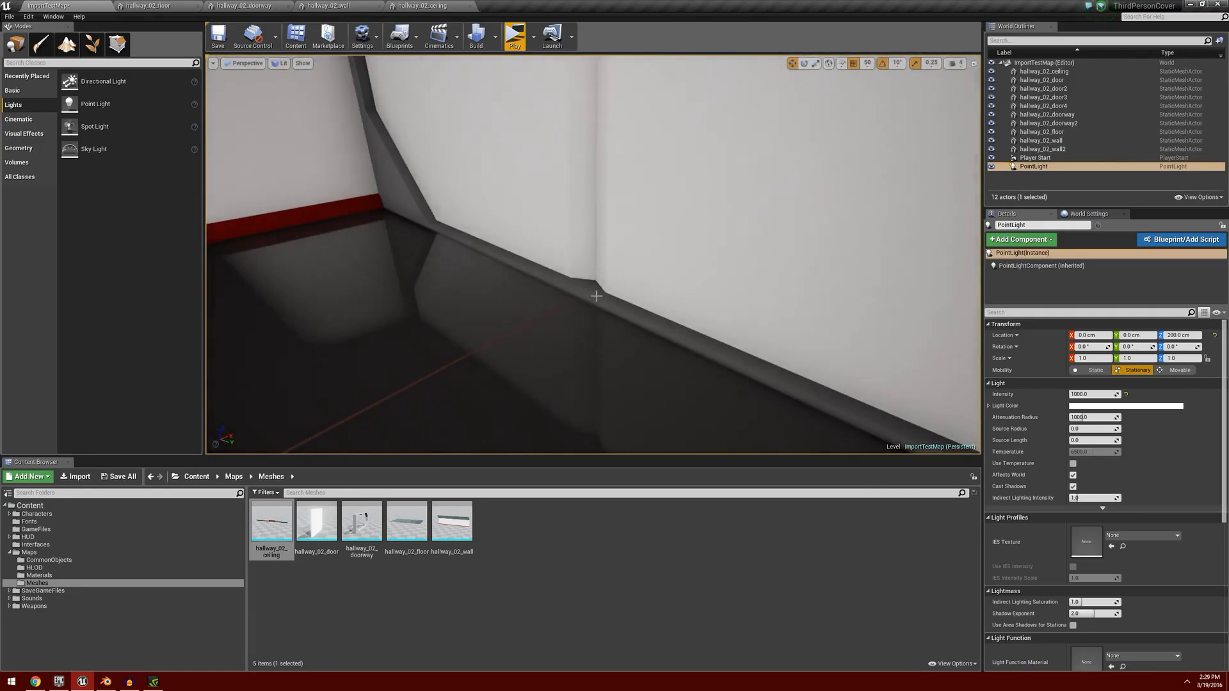
right_click_drag(634, 294, 551, 123)
key("f")
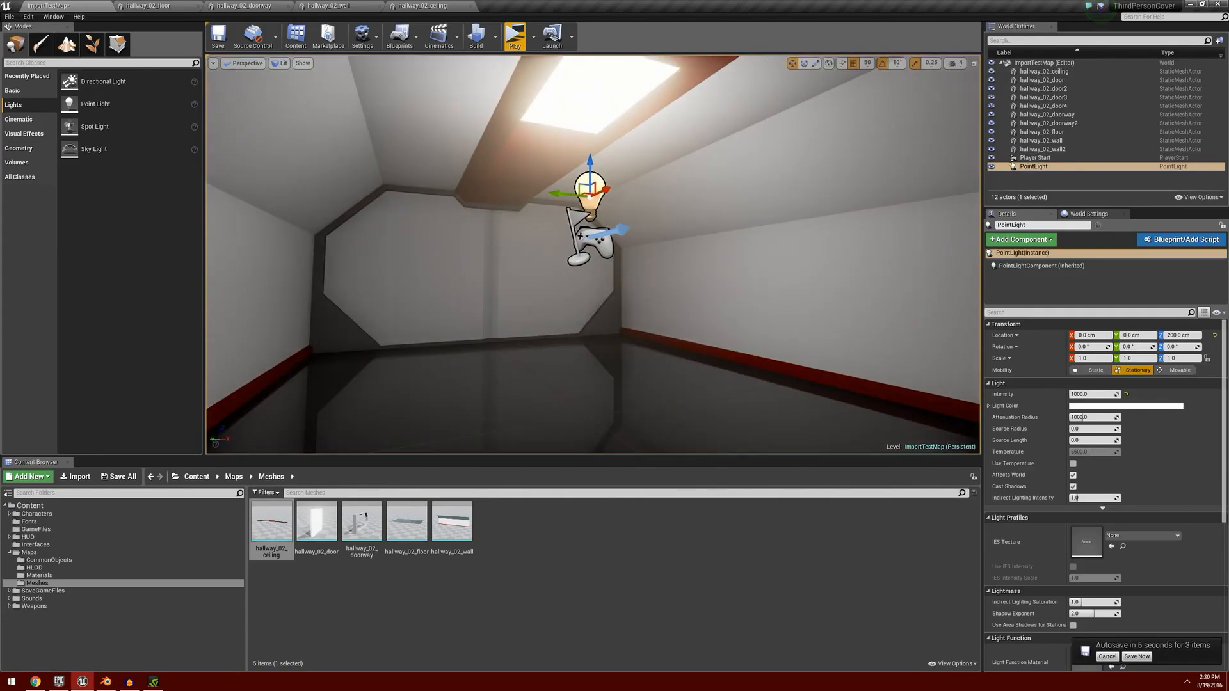
left_click(514, 37)
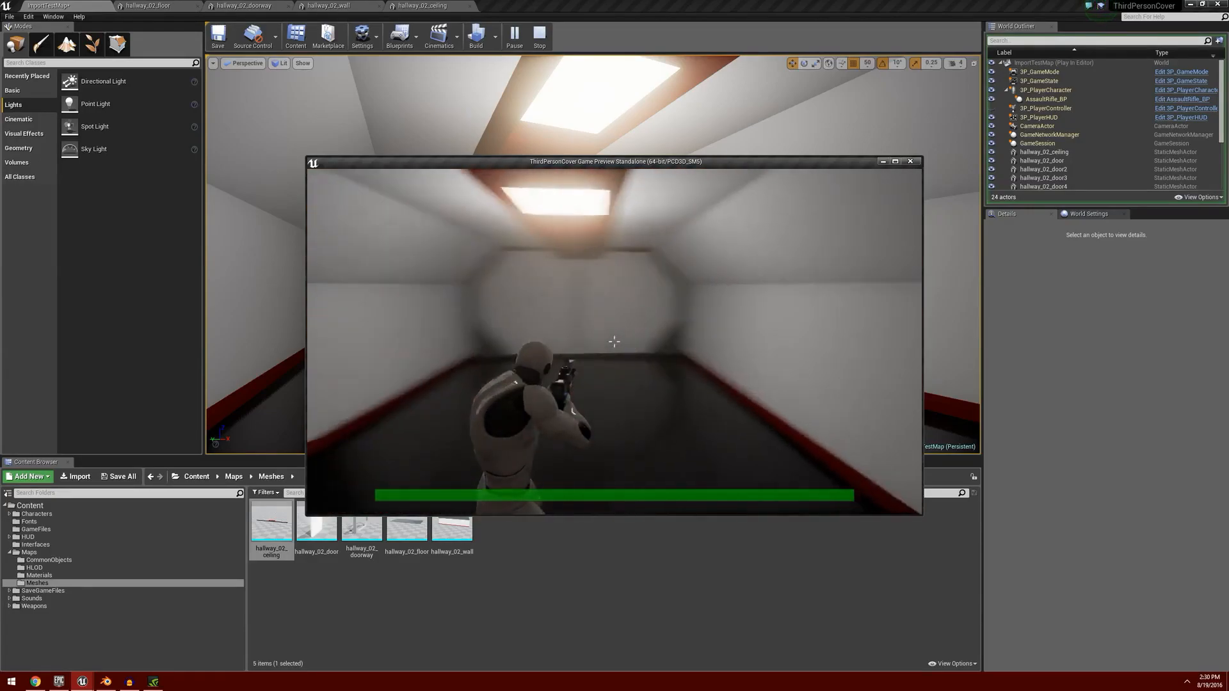
key("Escape")
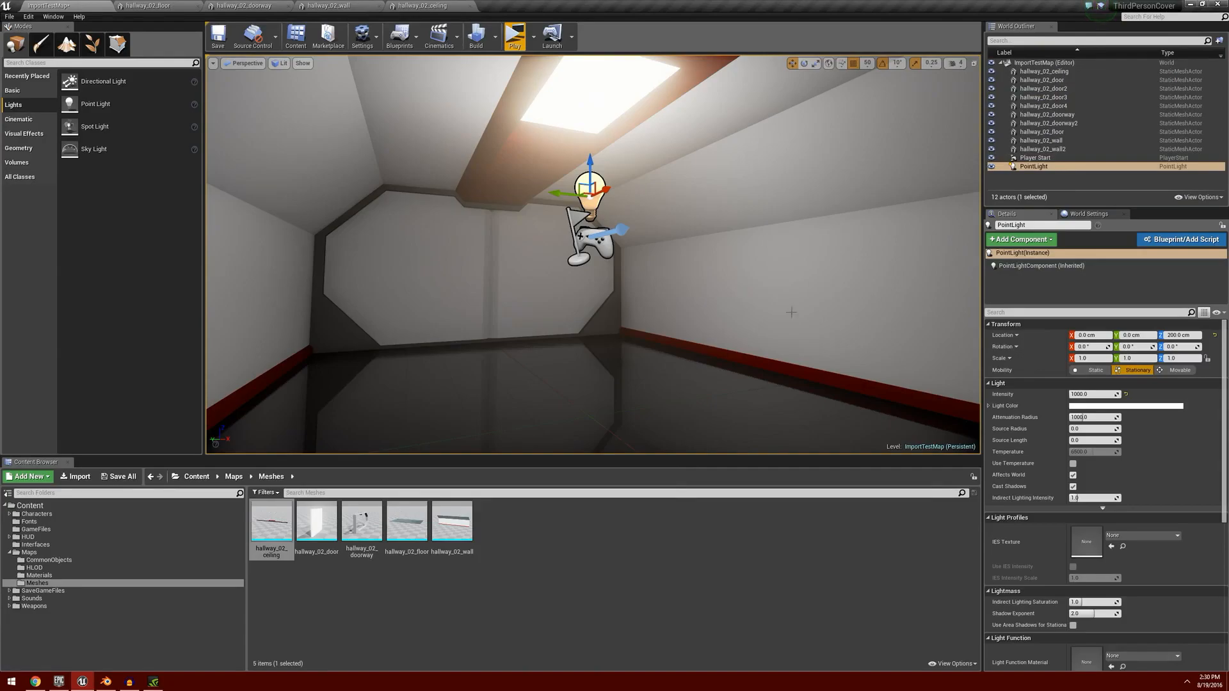
Step: Select the hallway_02_wall mesh and inspect the lit floor, wall and closed doorway at the hallway's end
left_click(833, 225)
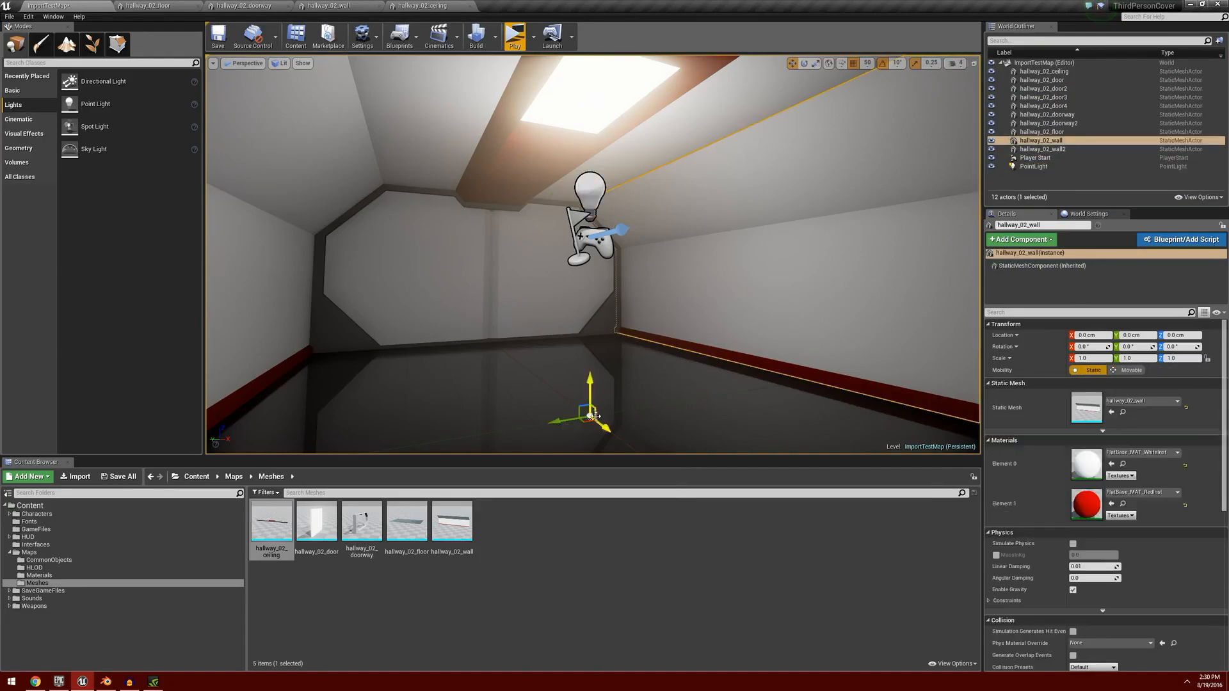
scroll(672, 403, "down", 3)
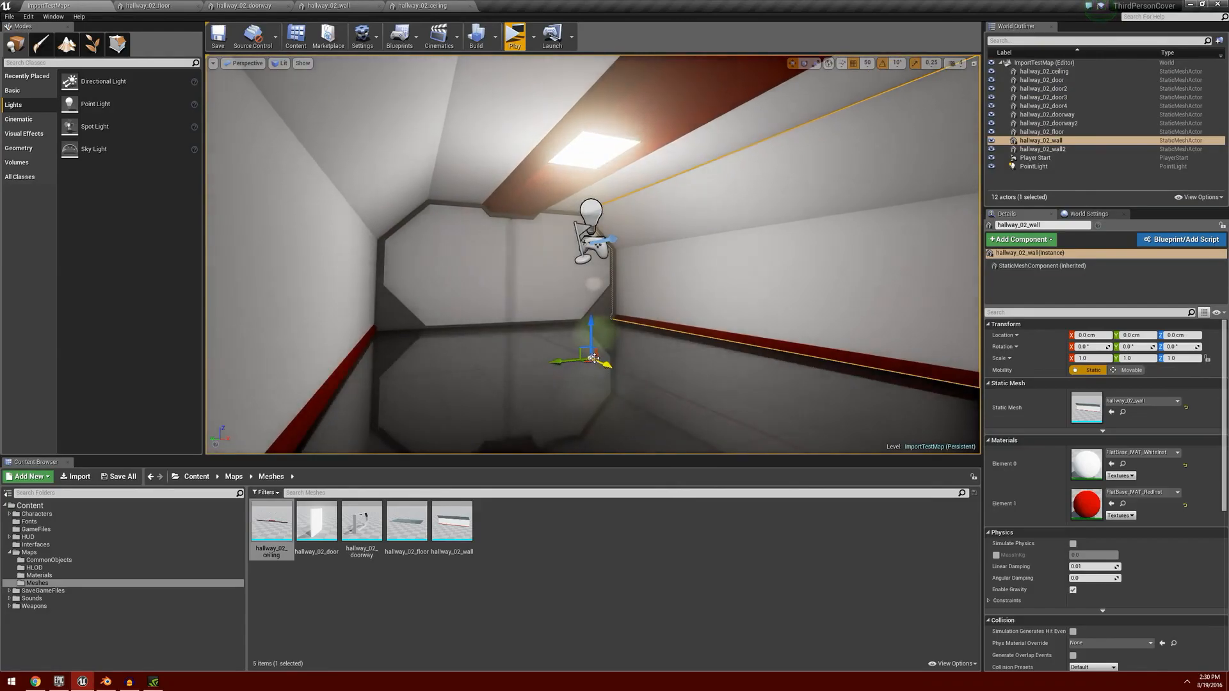
key("s")
right_click_drag(703, 366, 590, 344)
key("w")
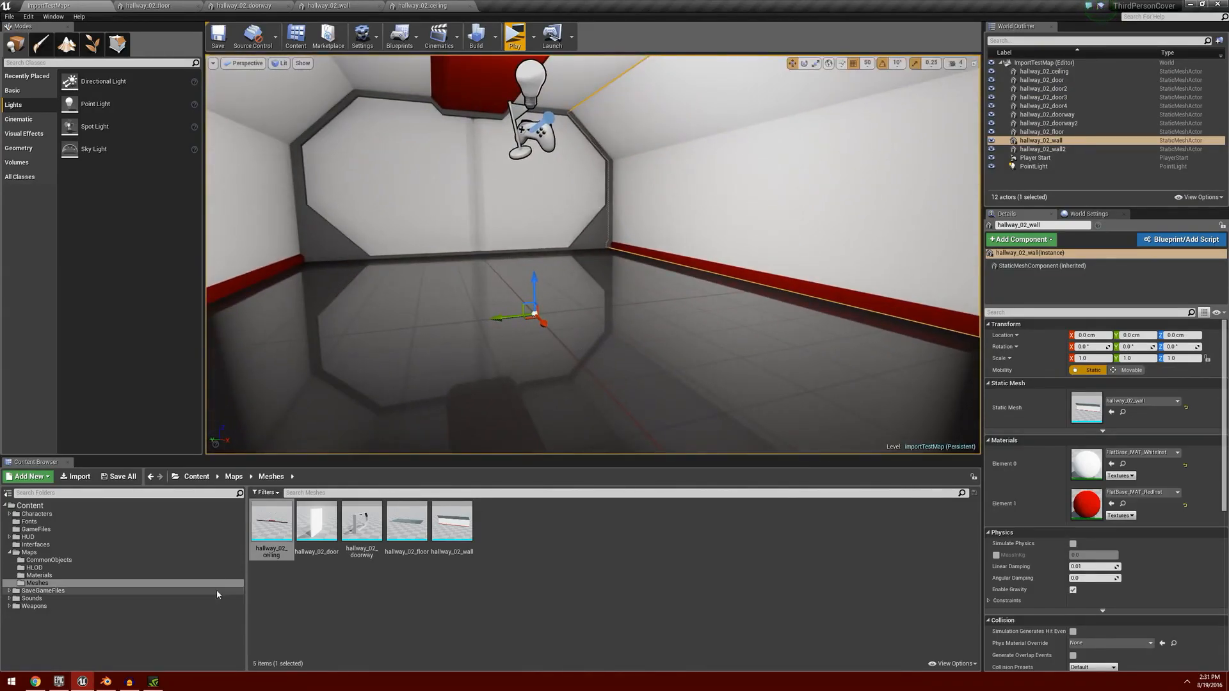
Step: Switch to Blender and examine the hallway model's doorway, door, ceiling and wall from outside and inside
left_click(106, 681)
left_click(594, 498)
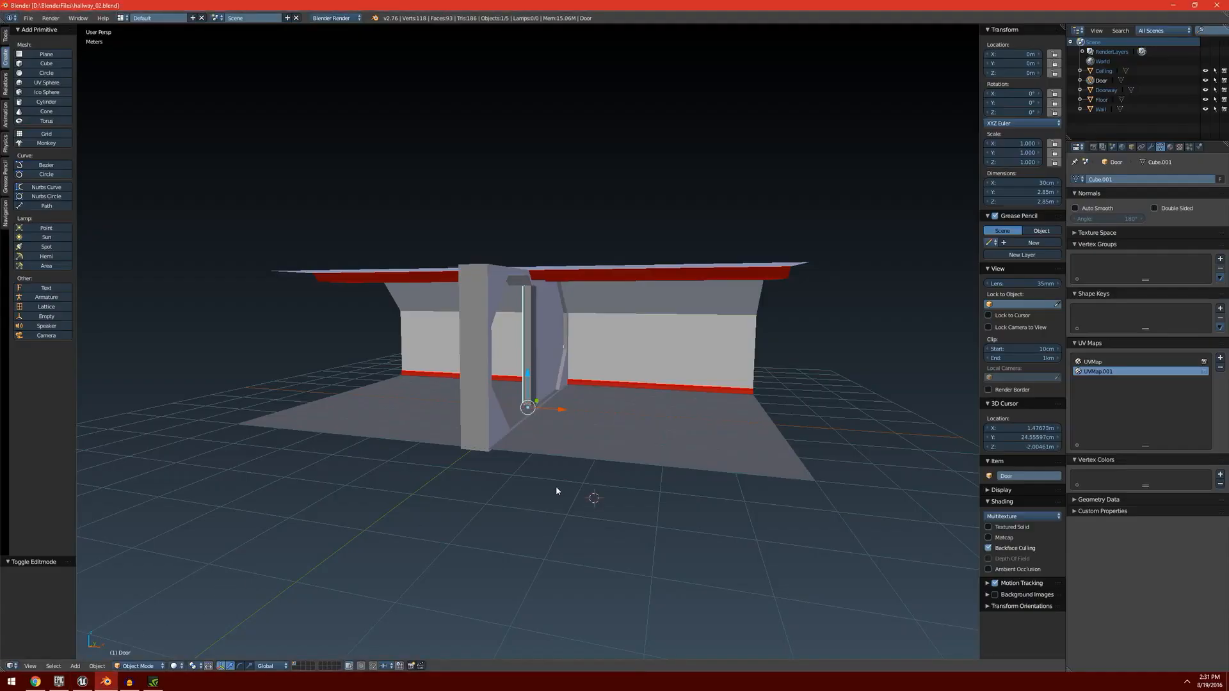
middle_click_drag(606, 473, 573, 466)
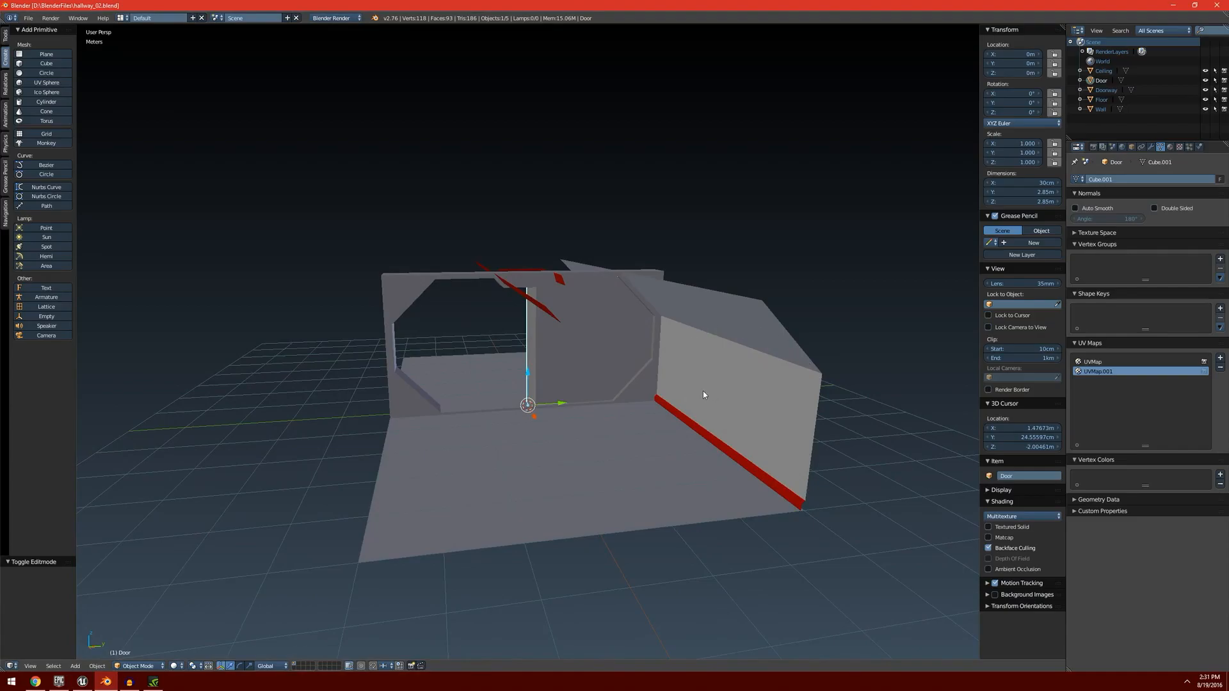
scroll(704, 392, "up", 3)
middle_click_drag(528, 467, 568, 458)
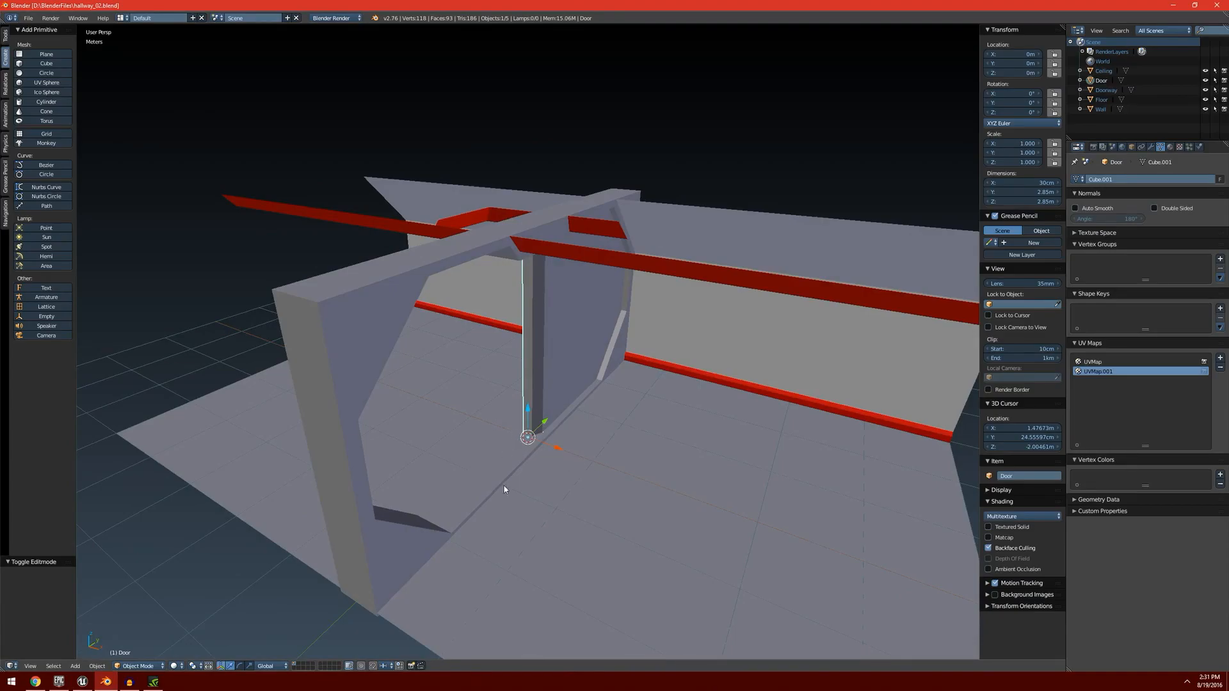
middle_click_drag(619, 479, 560, 457)
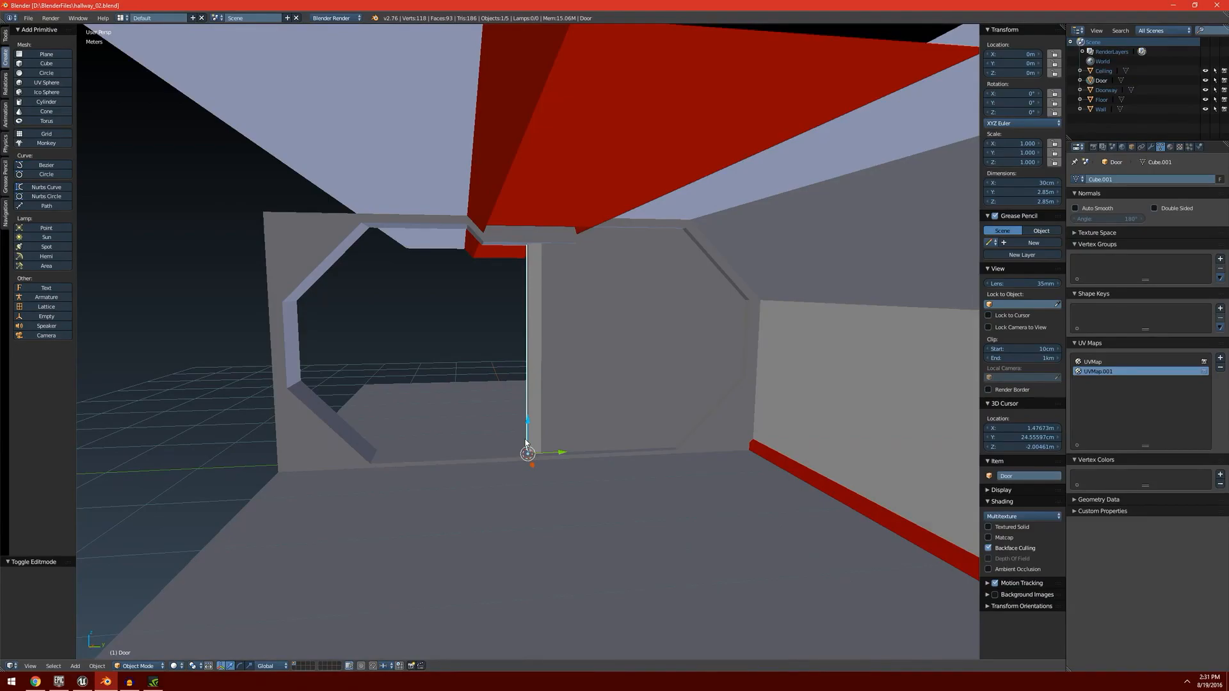
Step: Switch back to Unreal Editor and examine the lit hallway's floor reflections, walls, doorway and ceiling light
left_click(82, 682)
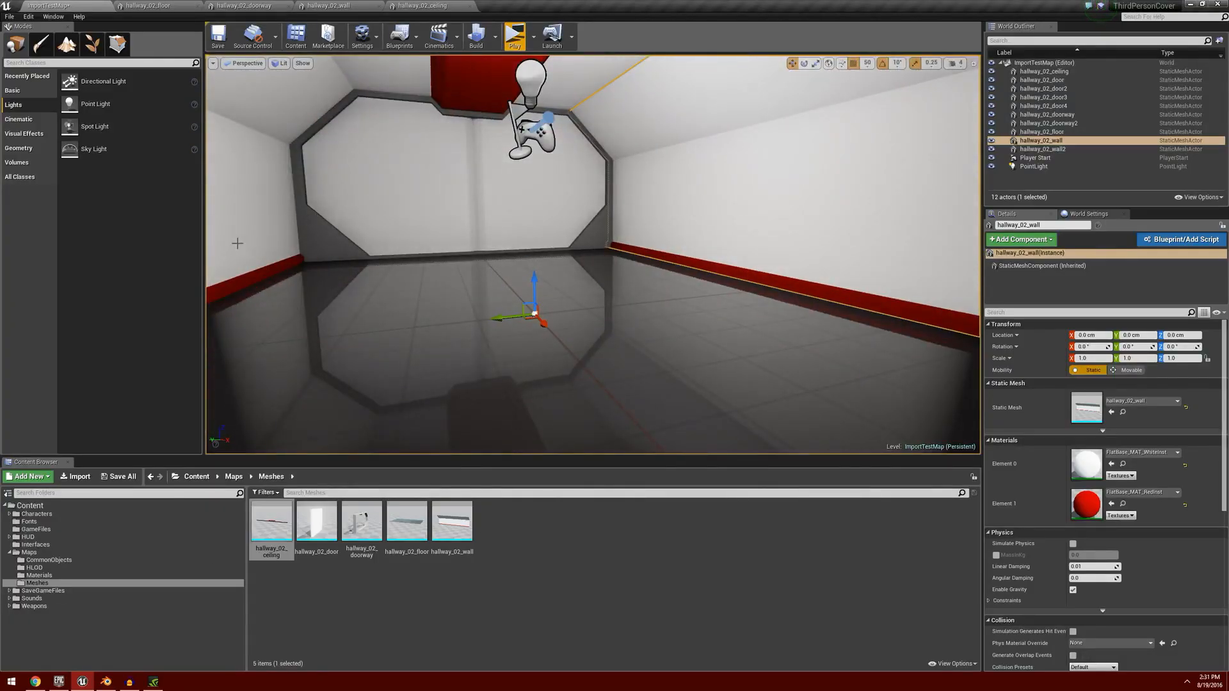
scroll(699, 368, "up", 5)
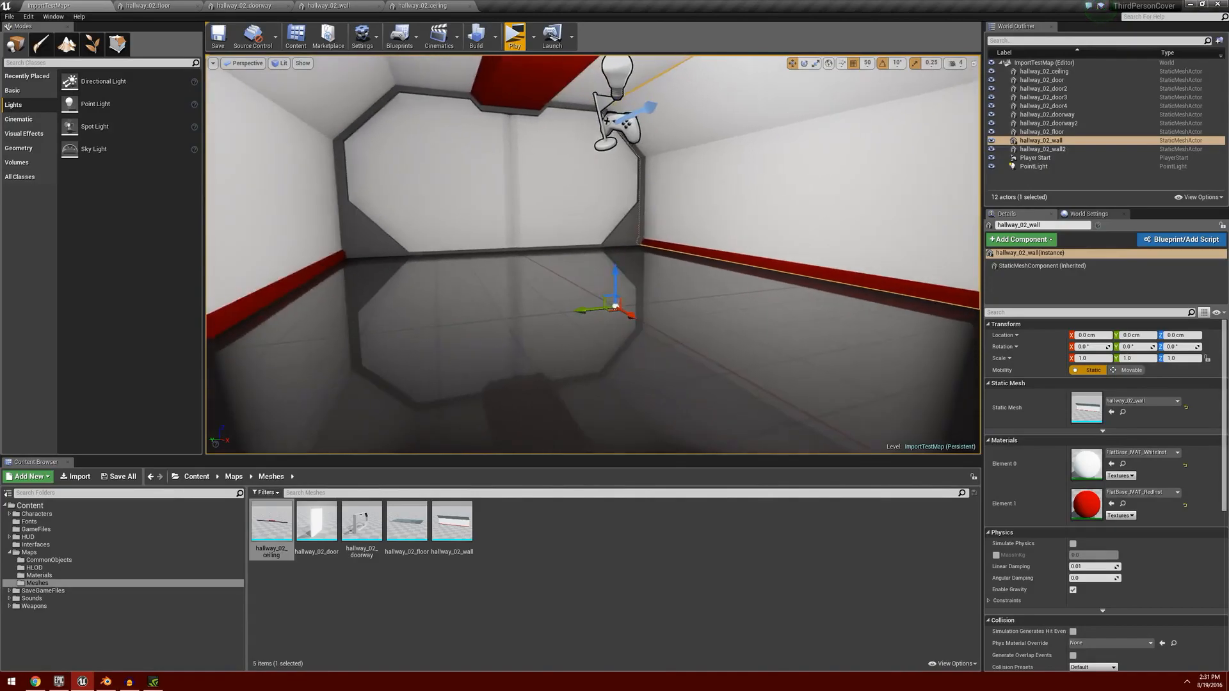
right_click_drag(701, 365, 601, 307)
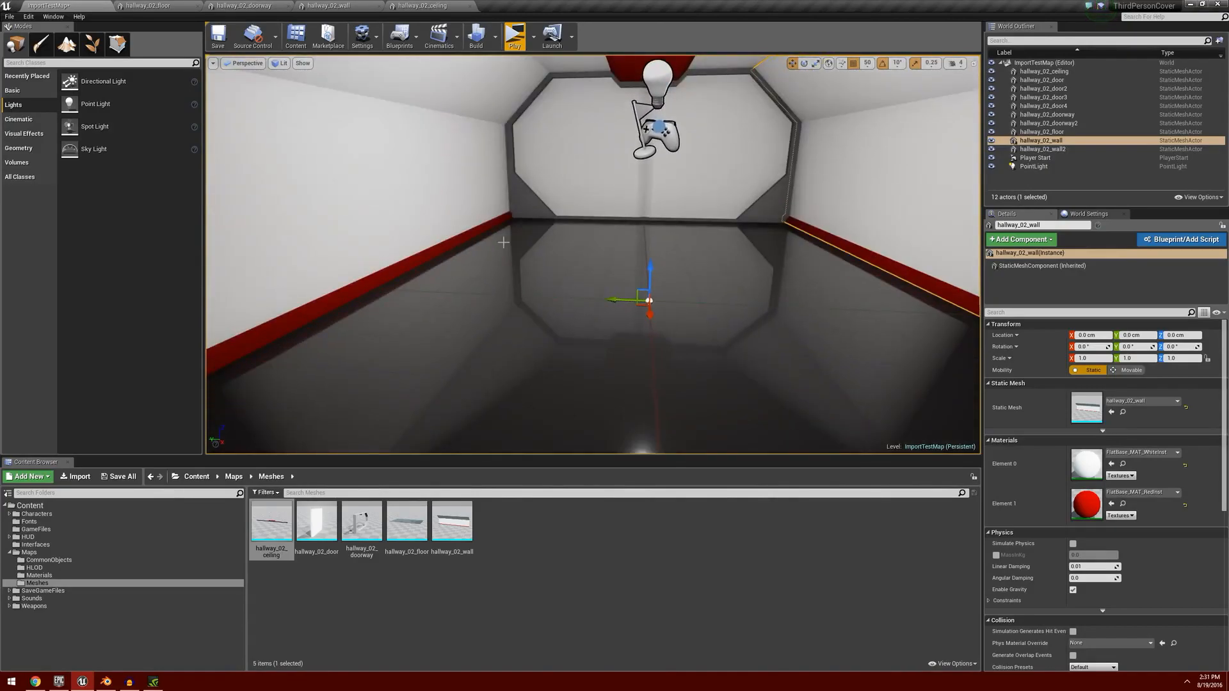
right_click_drag(718, 368, 699, 215)
right_click_drag(688, 390, 690, 383)
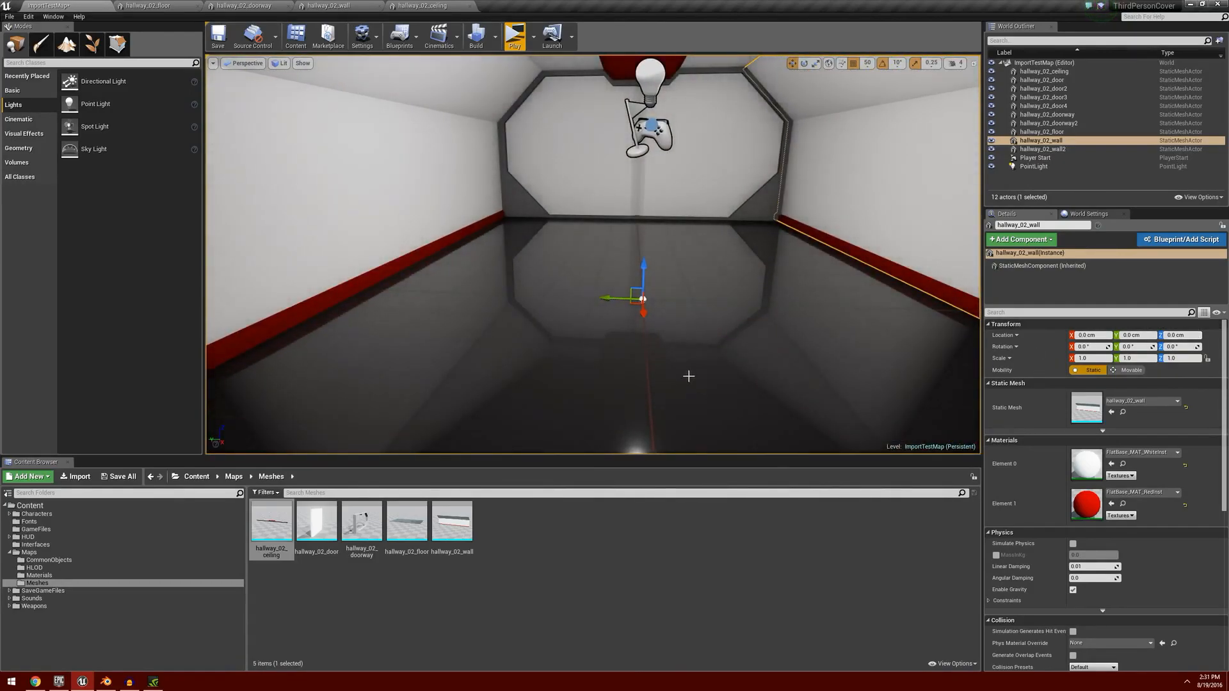
right_click_drag(689, 377, 768, 374)
right_click_drag(629, 367, 635, 364)
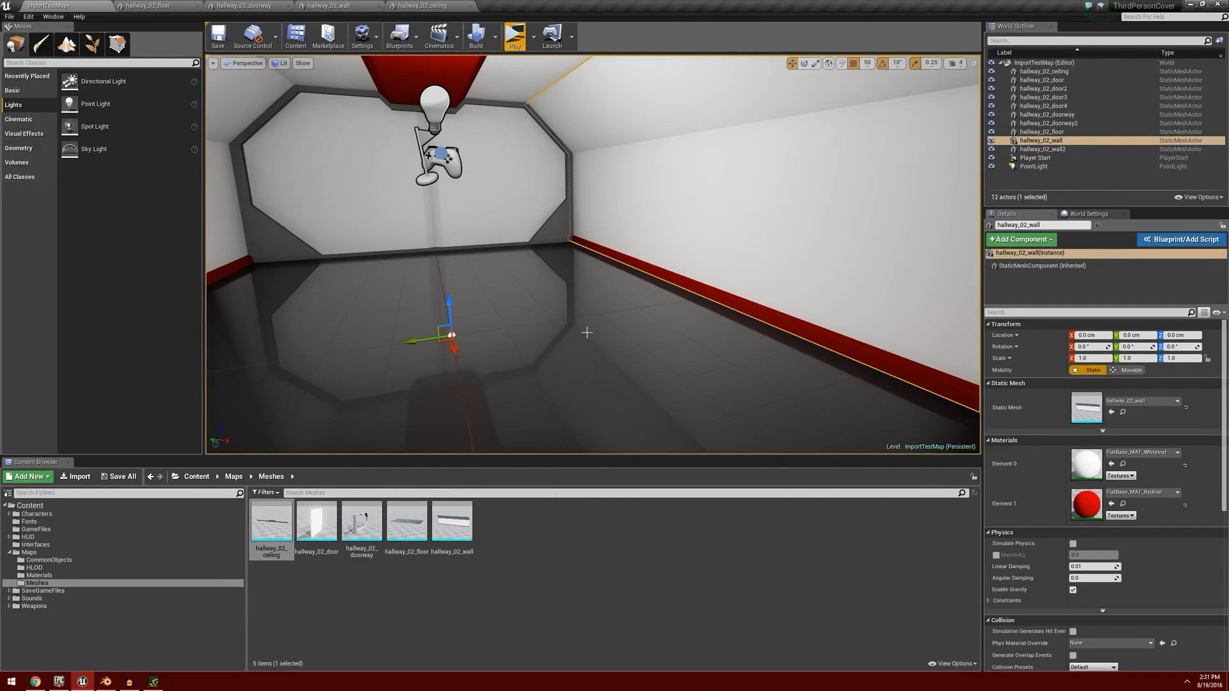
key("f")
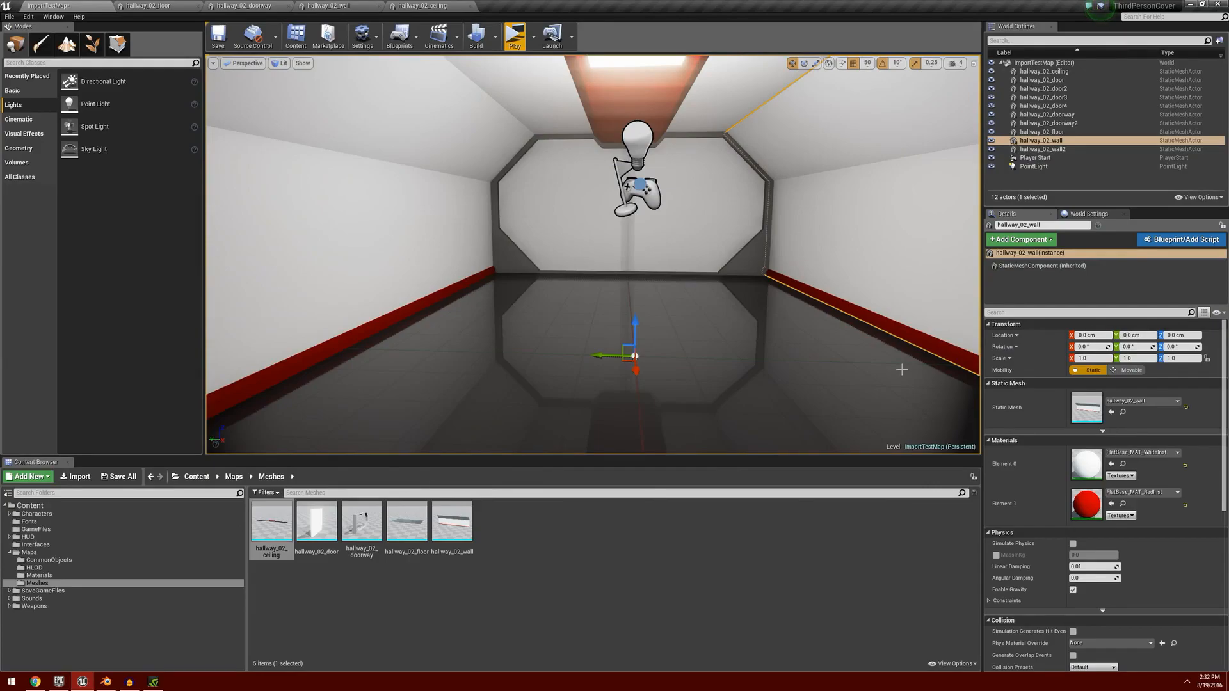
key("f")
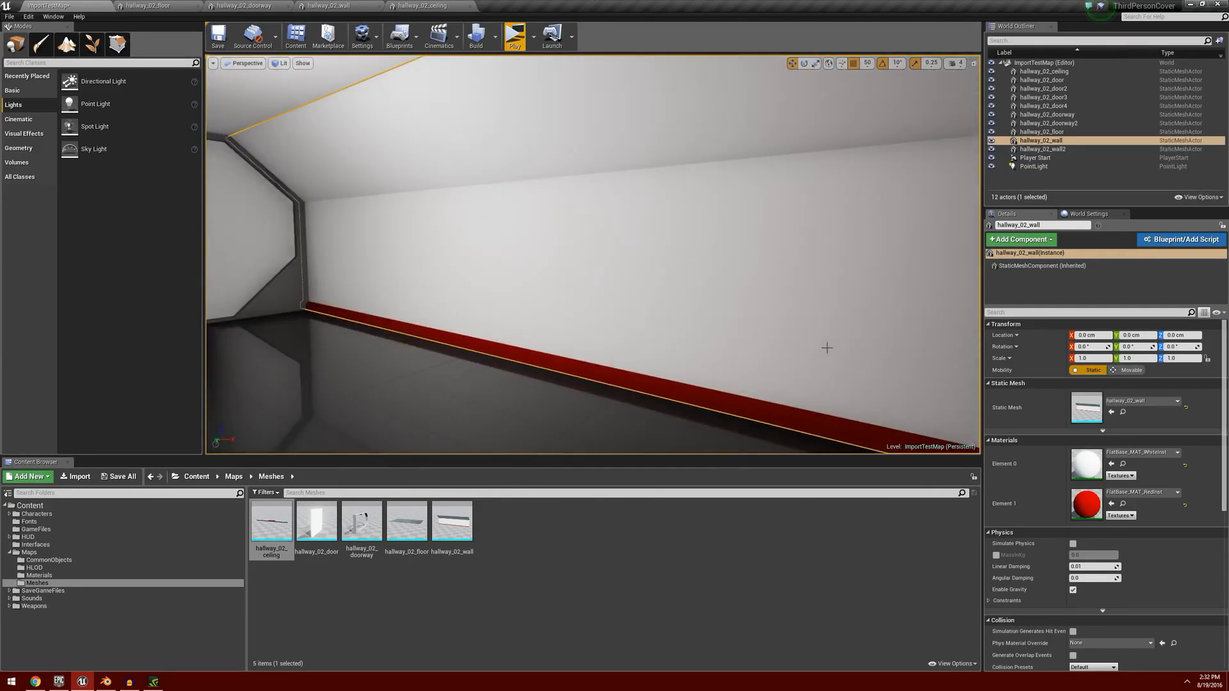
mouse_move(451, 403)
right_mouse_down()
mouse_move(217, 397)
mouse_move(447, 403)
right_mouse_up()
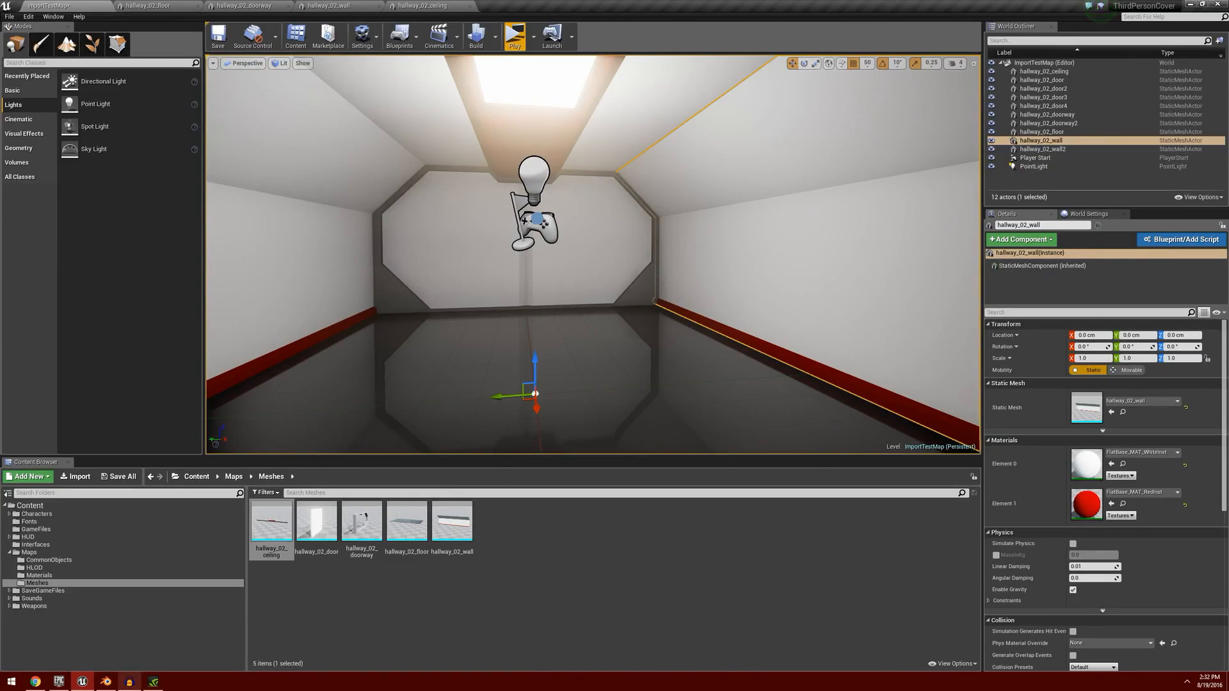
Step: Switch to Blender and reset the 3D cursor to the scene origin
left_click(105, 682)
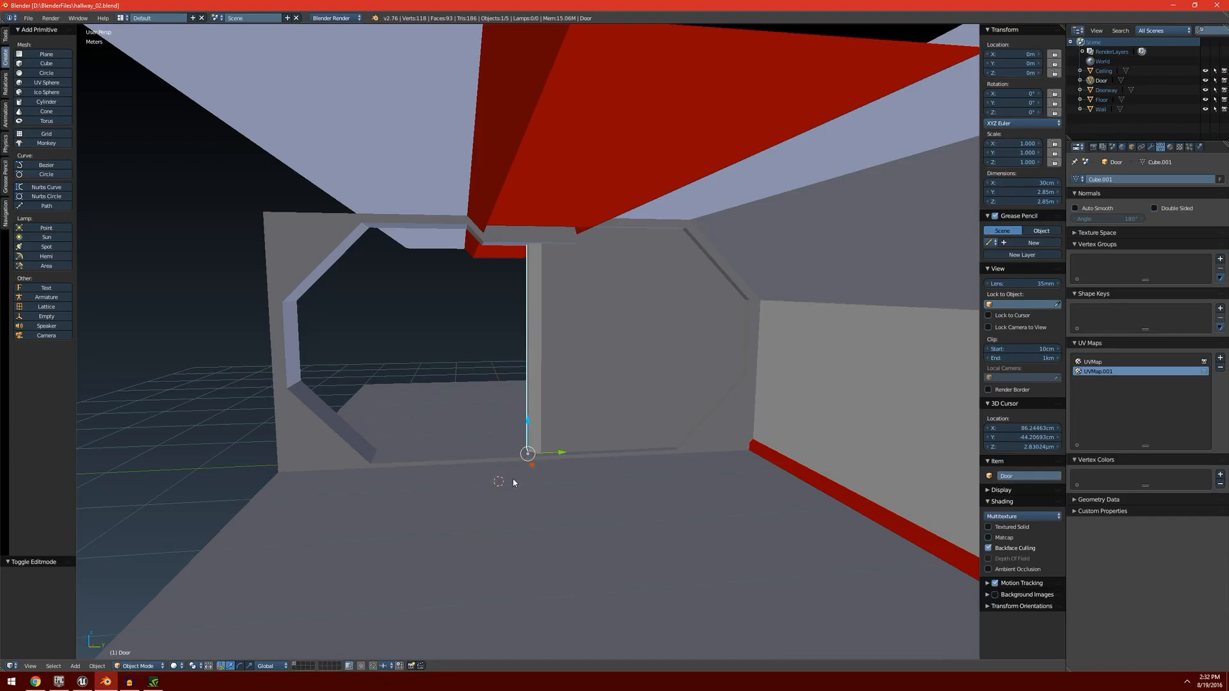
key("shift+c")
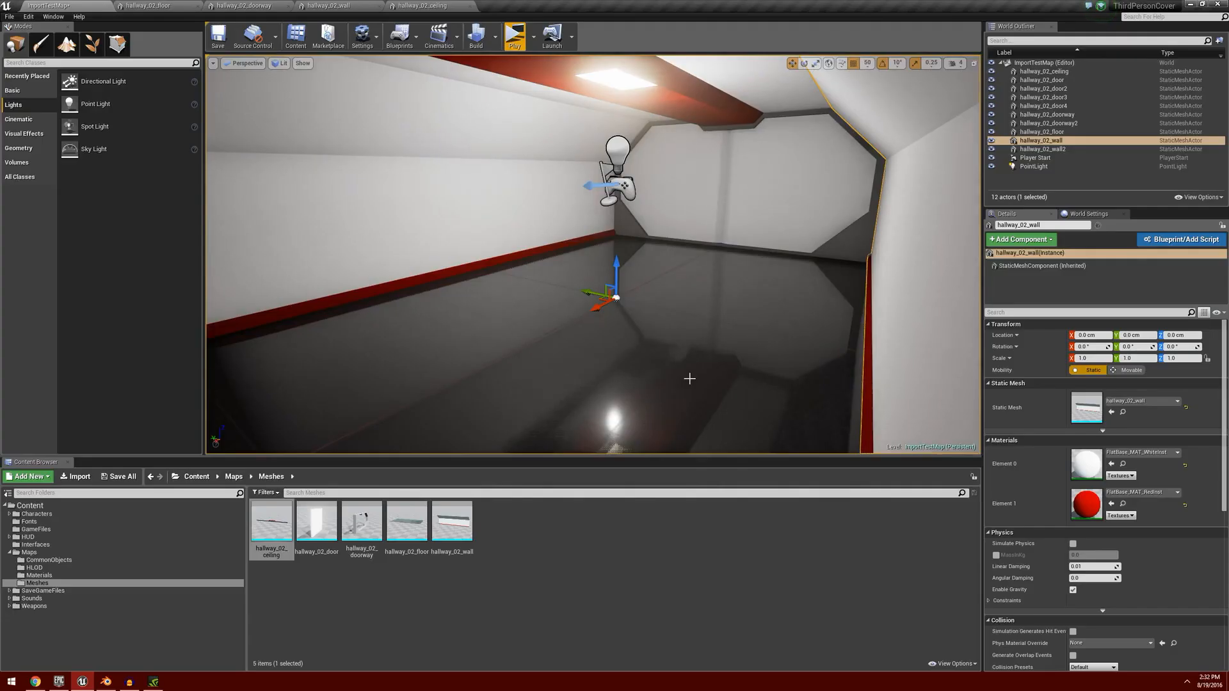
Step: Duplicate the hallway's ceiling, floor and both walls twice along X, placing the copies at -1000 cm and -2000 cm
scroll(593, 255, "down", 5)
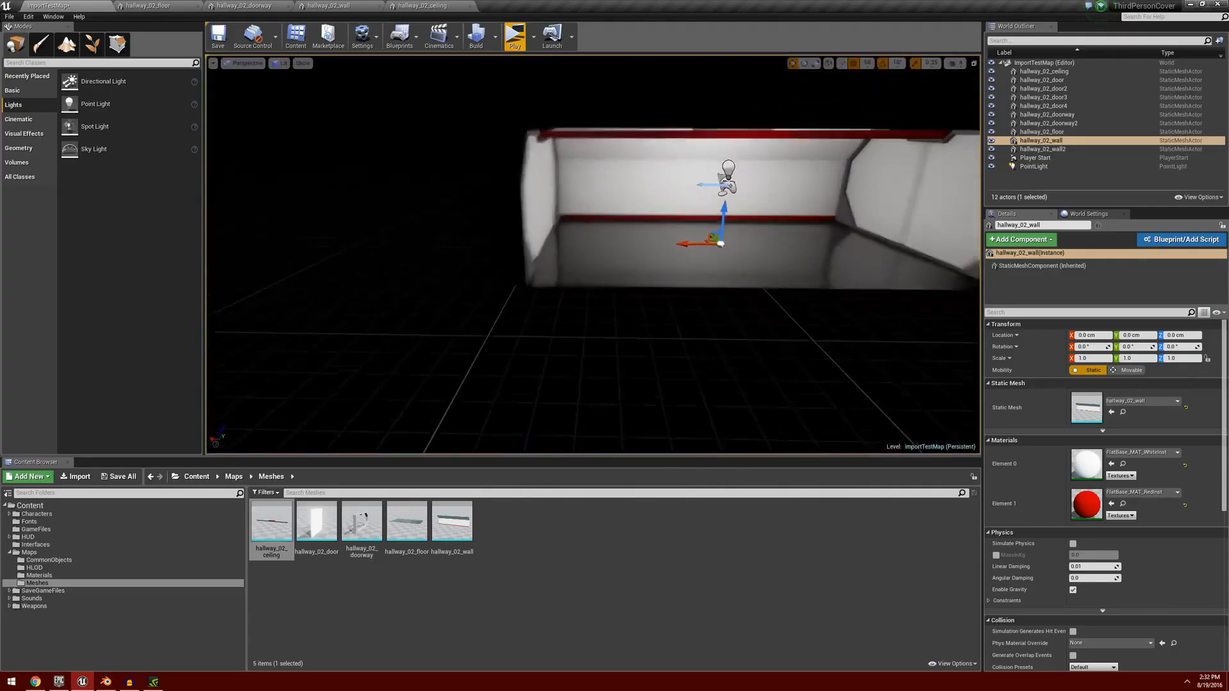
right_click_drag(574, 280, 537, 266)
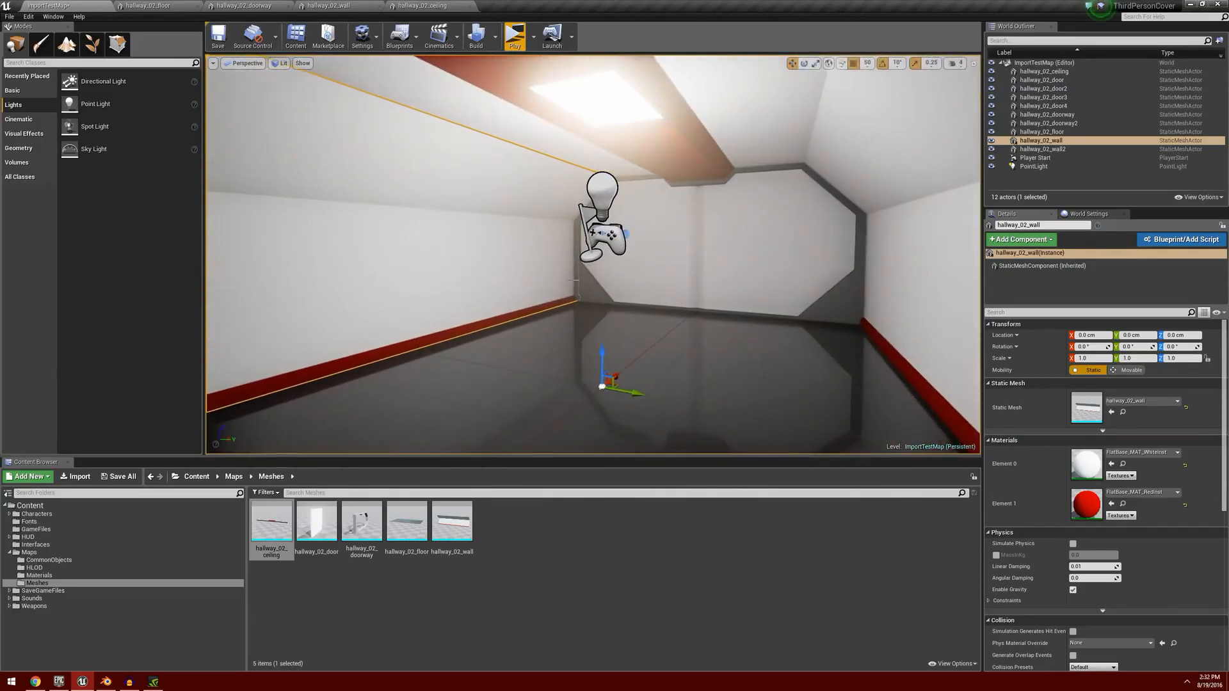
left_click(716, 349, "ctrl")
left_click(893, 266, "ctrl")
left_click(766, 154, "ctrl")
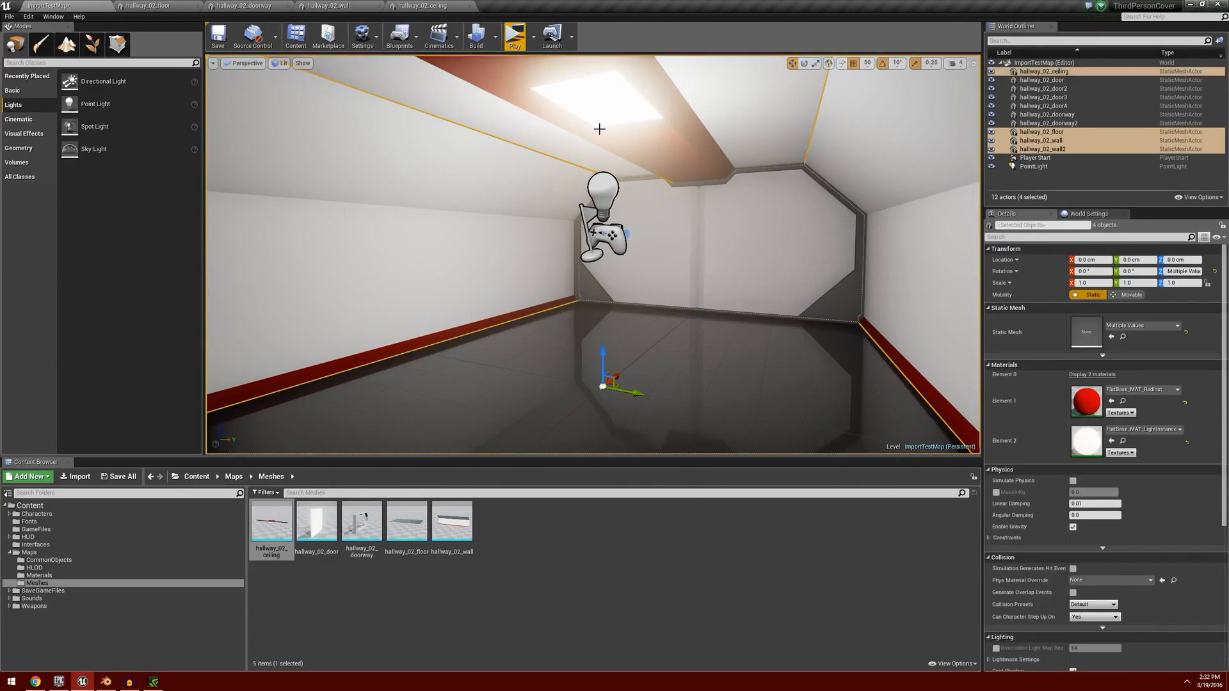
right_click_drag(782, 323, 832, 330)
key("f")
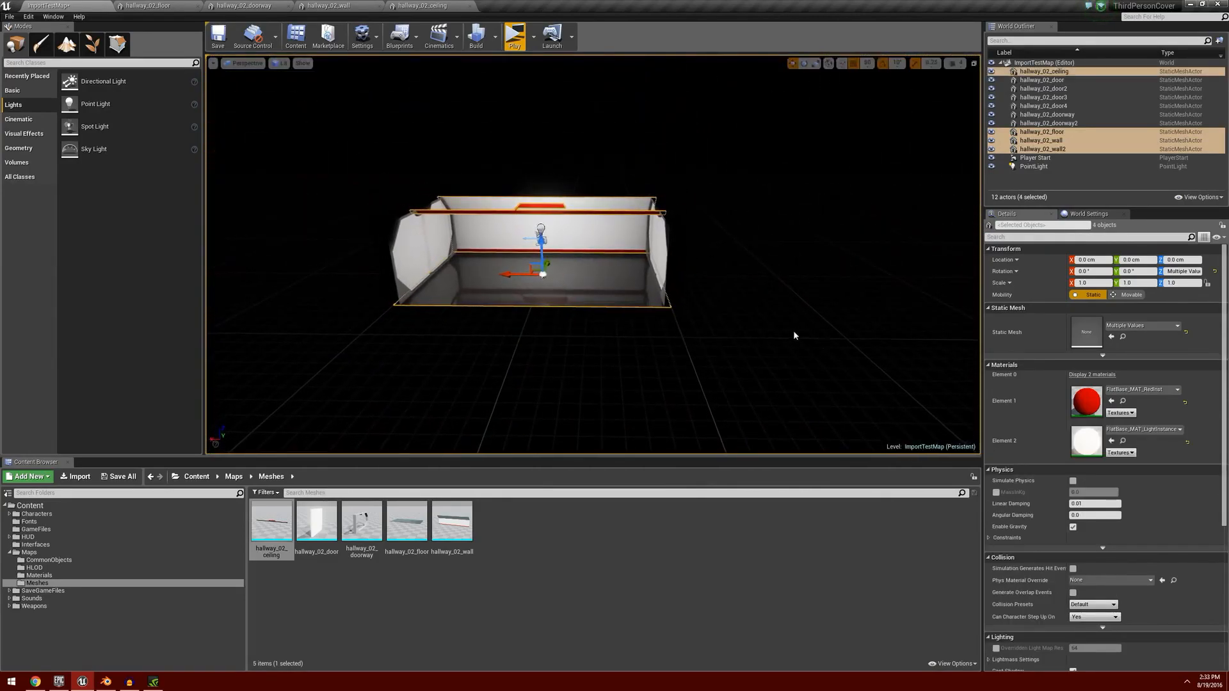
left_click_drag(507, 274, 737, 290, "alt")
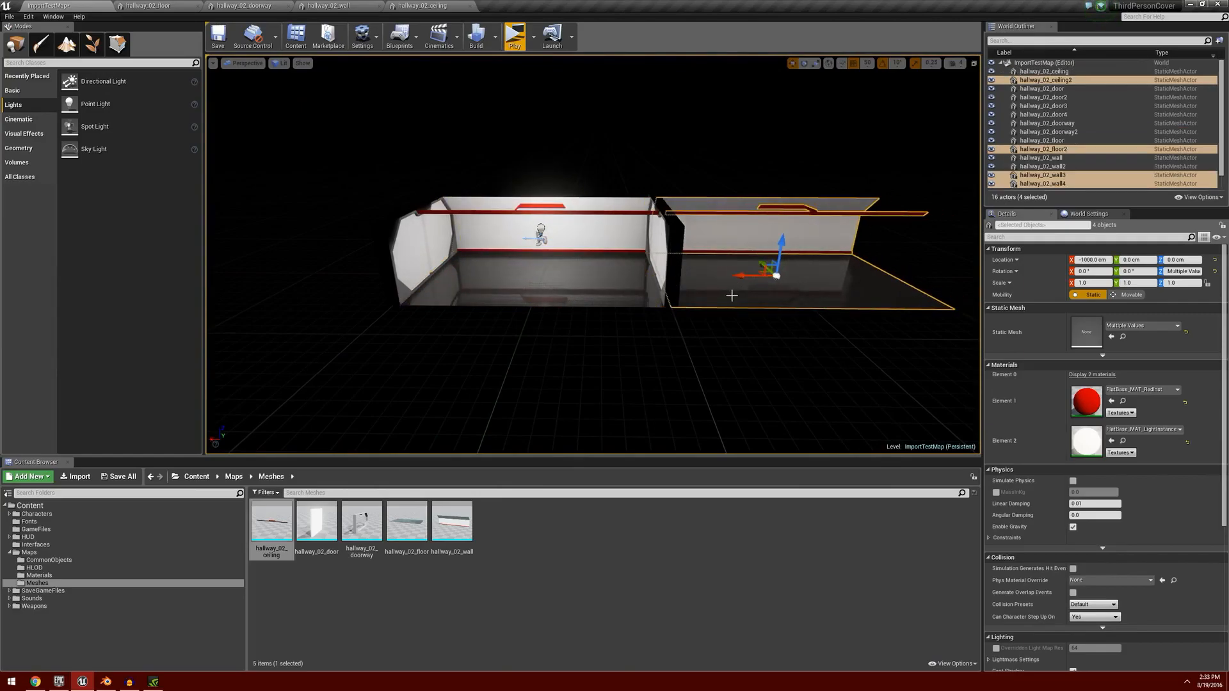
key("f")
left_click_drag(532, 289, 762, 289, "alt")
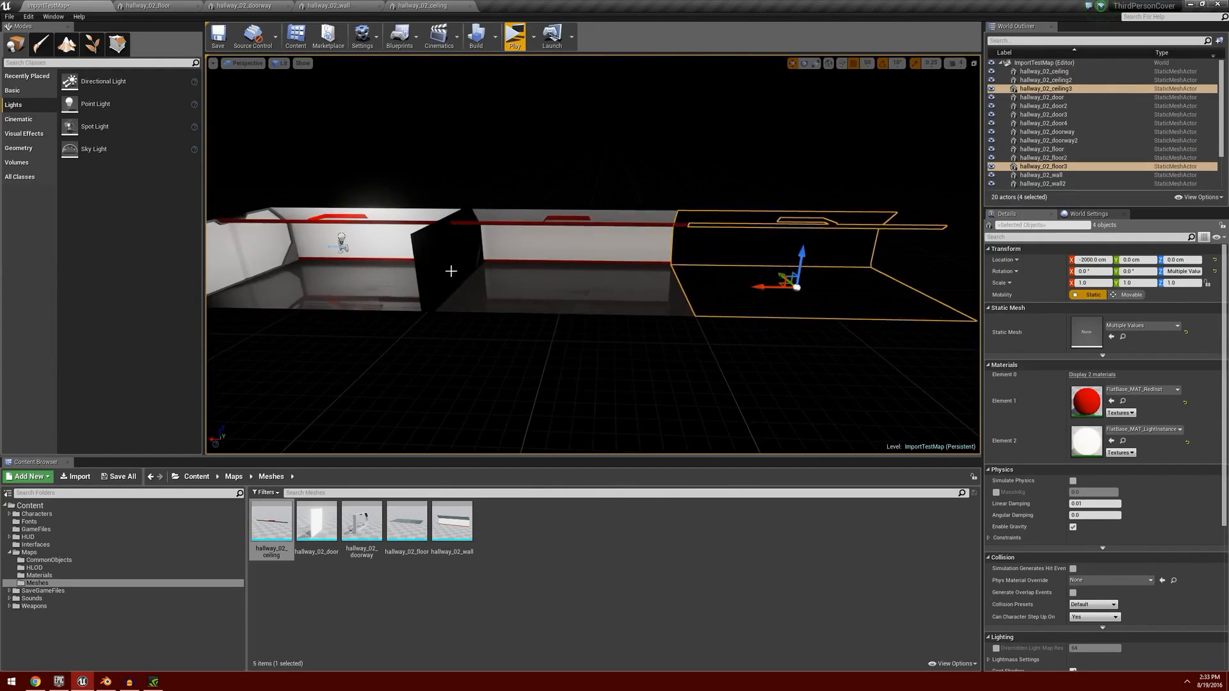
Step: Duplicate the doorway along X to the second section's end, then copy the doorway with its two doors to the third section's far end
left_click(422, 279)
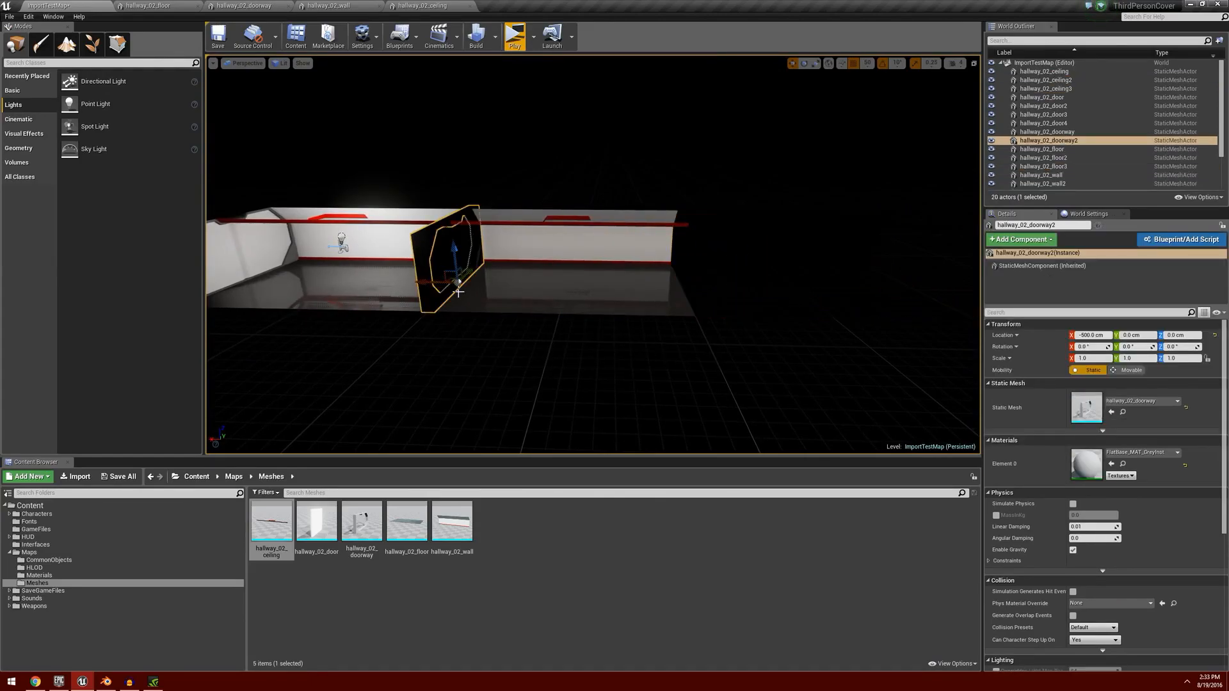
left_click_drag(425, 282, 643, 300, "alt")
left_click(430, 290)
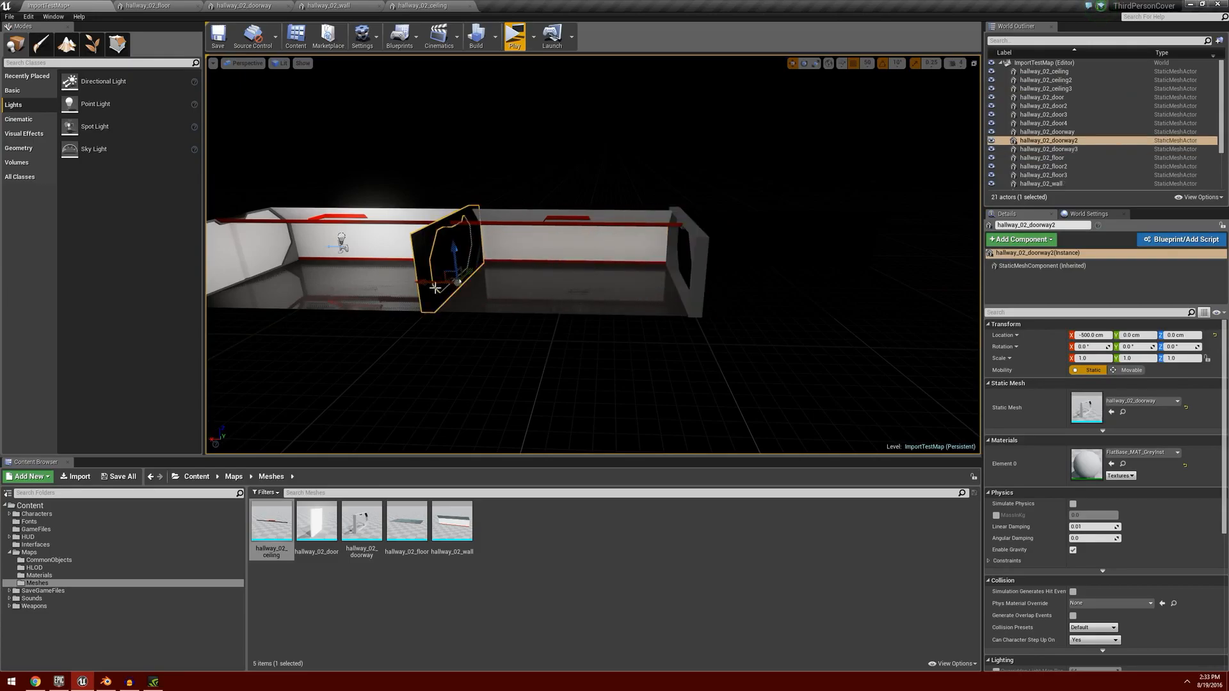
left_click(443, 261, "ctrl")
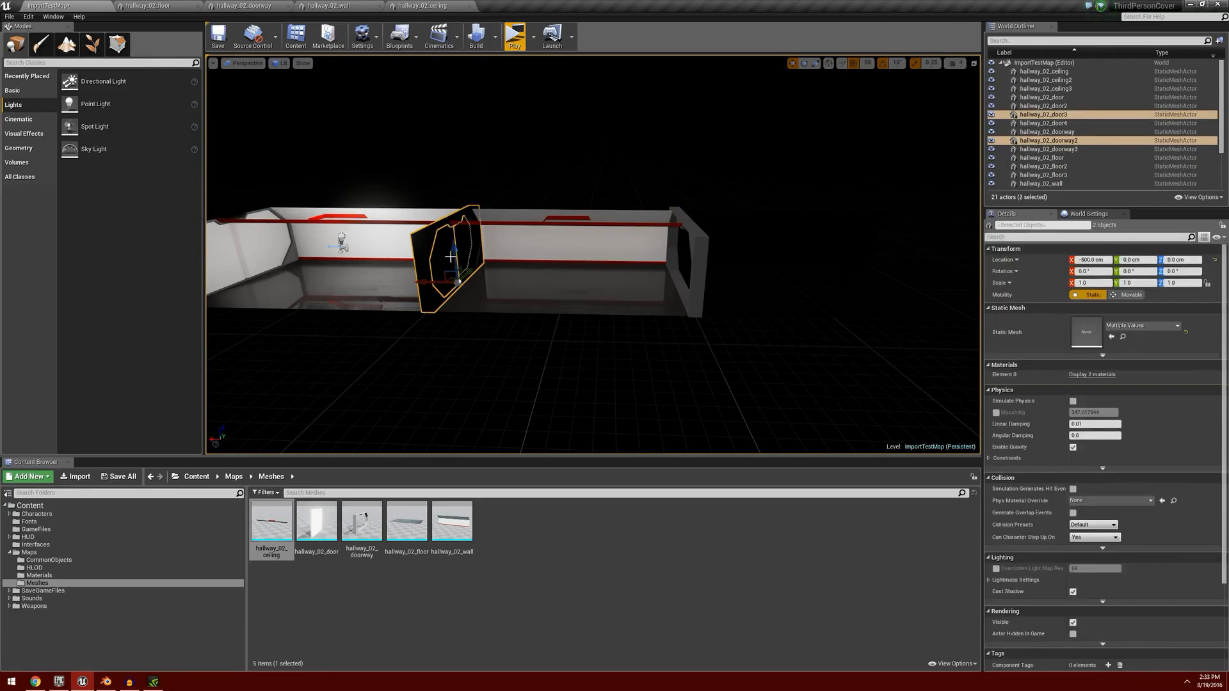
left_click(471, 249, "ctrl")
left_click_drag(425, 282, 876, 290, "alt")
key("d")
right_click_drag(677, 321, 640, 319)
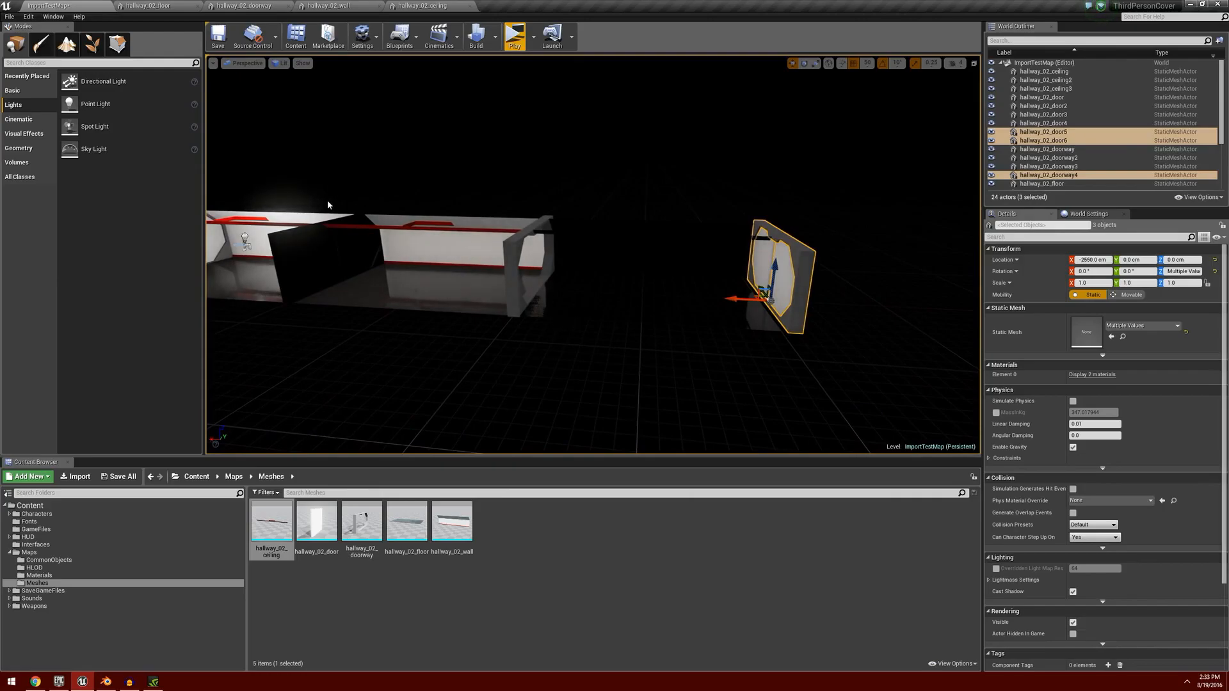
Step: Switch the viewport to Unlit and move the far-end doorway with its doors along X to -2500 cm
left_click(282, 63)
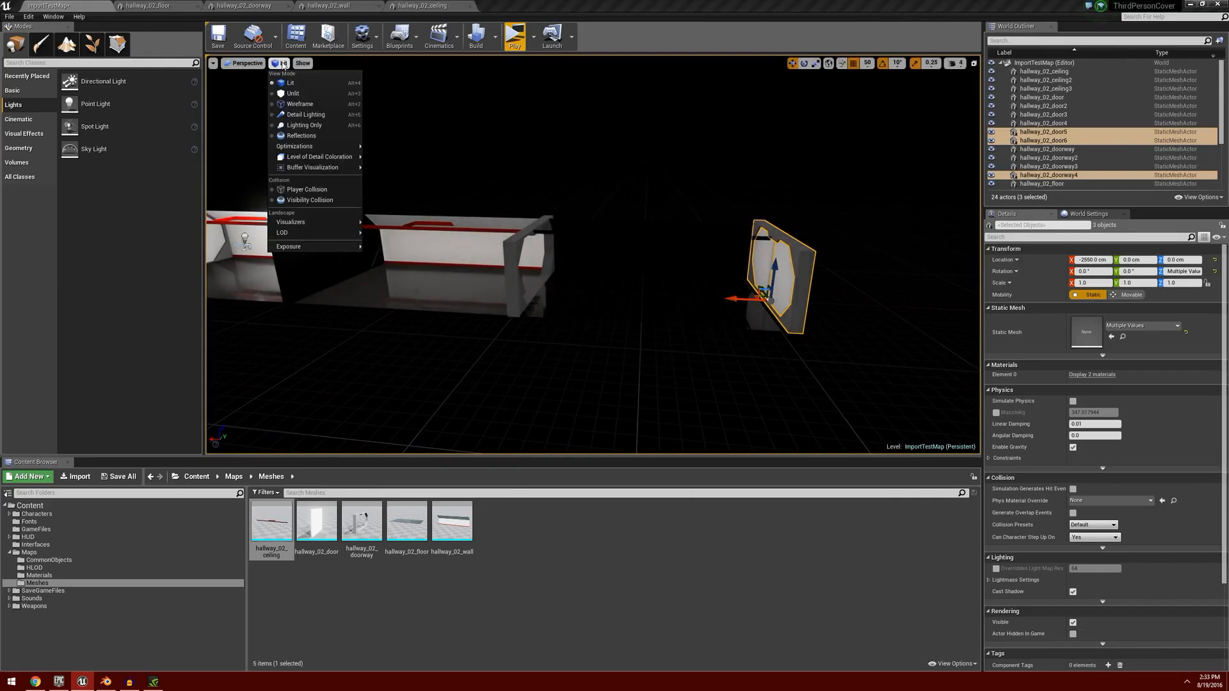
left_click(291, 94)
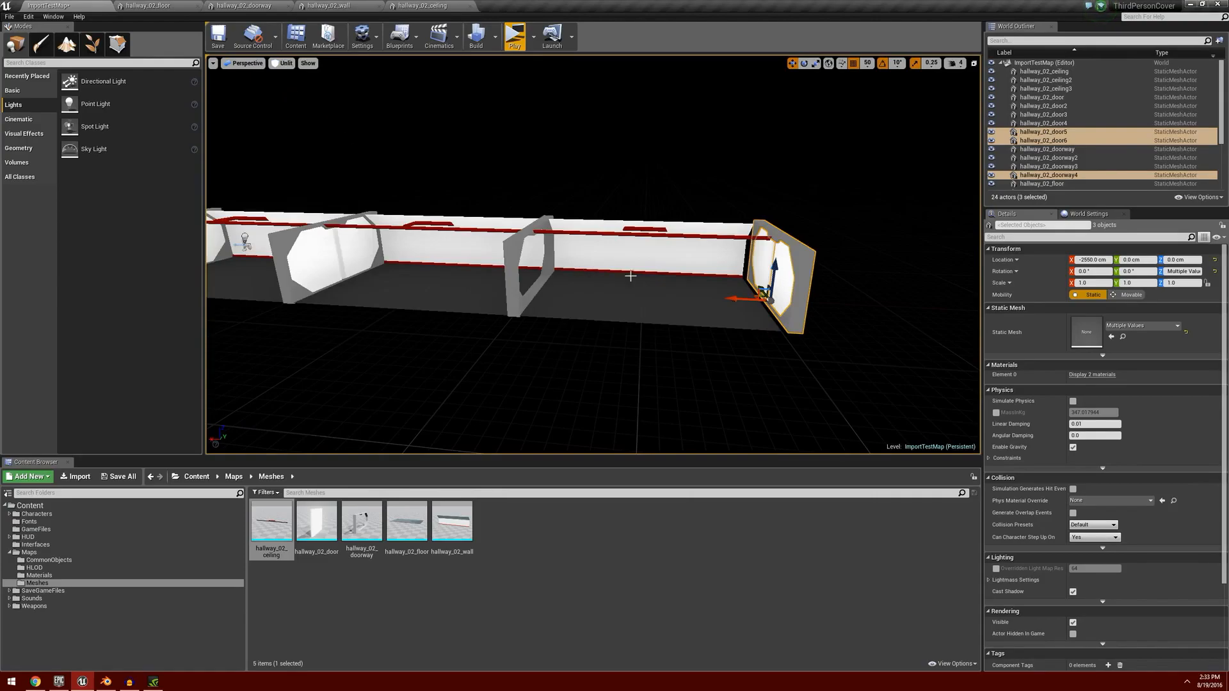
right_click_drag(721, 358, 728, 355)
key("d")
key("w")
left_click_drag(643, 309, 625, 310)
Step: Delete the two doors from the doorway between the first and second hallway sections
right_click_drag(603, 356, 562, 365)
left_click(462, 280)
key("Delete")
left_click(535, 235)
key("Delete")
Step: Duplicate the point light twice along X, placing one copy in each new hallway section, the last at -2000 cm
right_click_drag(638, 326, 674, 322)
left_click(486, 206)
left_click_drag(386, 244, 617, 246, "alt")
right_click_drag(566, 288, 631, 289)
left_click_drag(459, 266, 673, 262, "alt")
Step: Delete the two intermediate doorways between the hallway sections, leaving one open corridor
key("d")
right_click_drag(642, 302, 409, 315)
key("w")
key("w")
key("d")
right_click_drag(565, 274, 565, 274)
key("d")
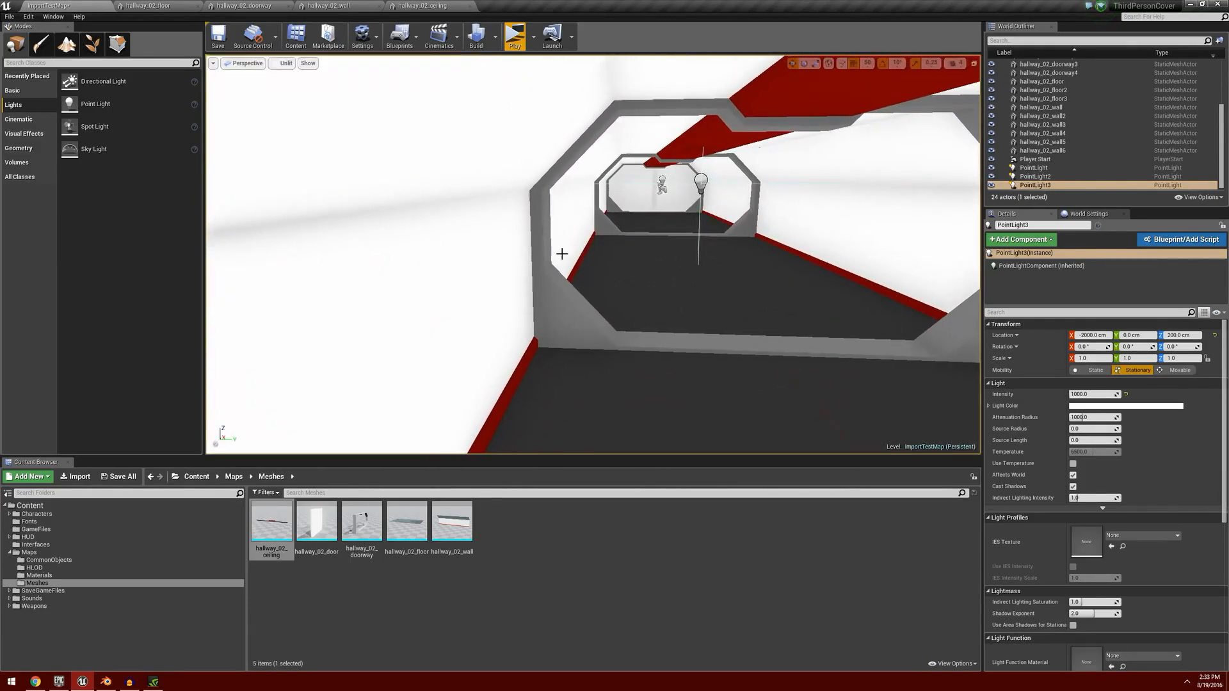
right_click_drag(790, 278, 838, 279)
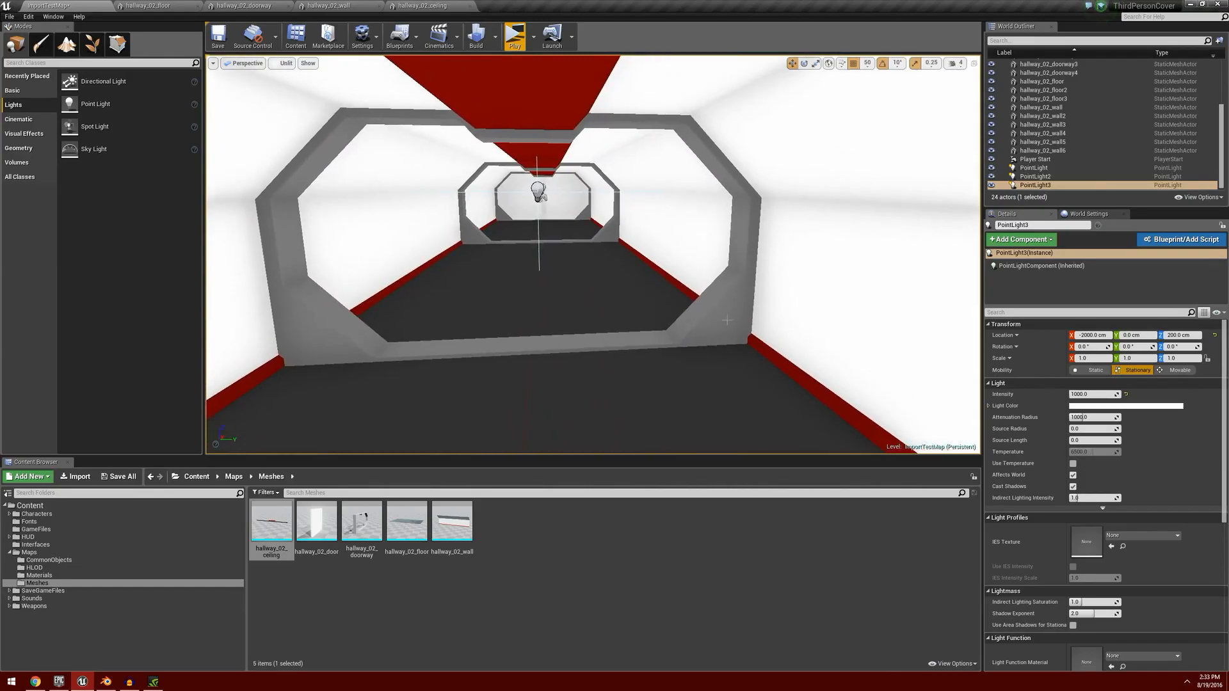
left_click(719, 321)
key("Delete")
left_click(607, 234)
key("Delete")
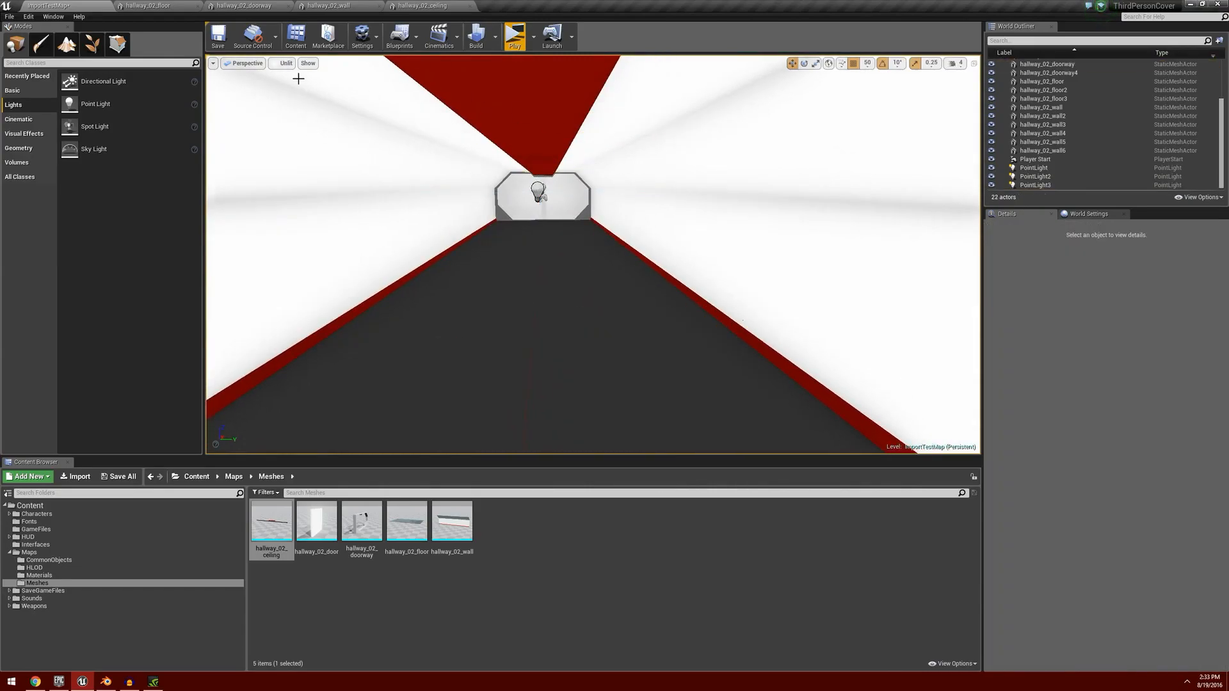
Step: Build the level's lighting and return the viewport to the Lit view mode
left_click(474, 38)
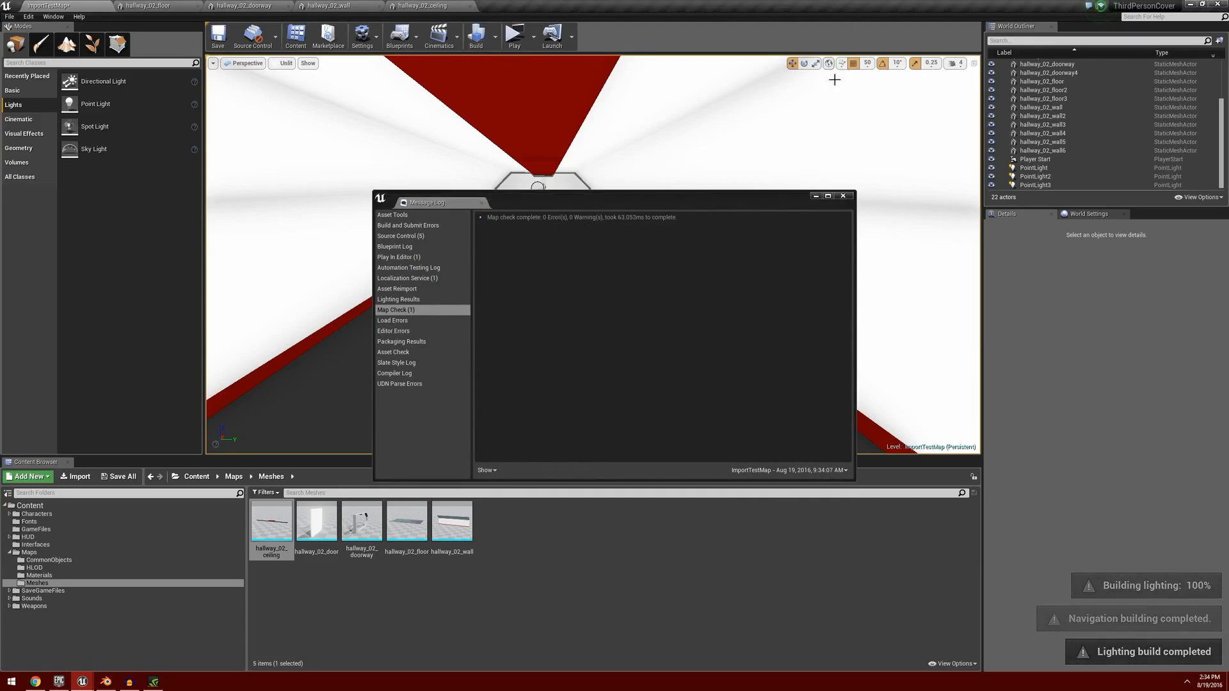
left_click(843, 196)
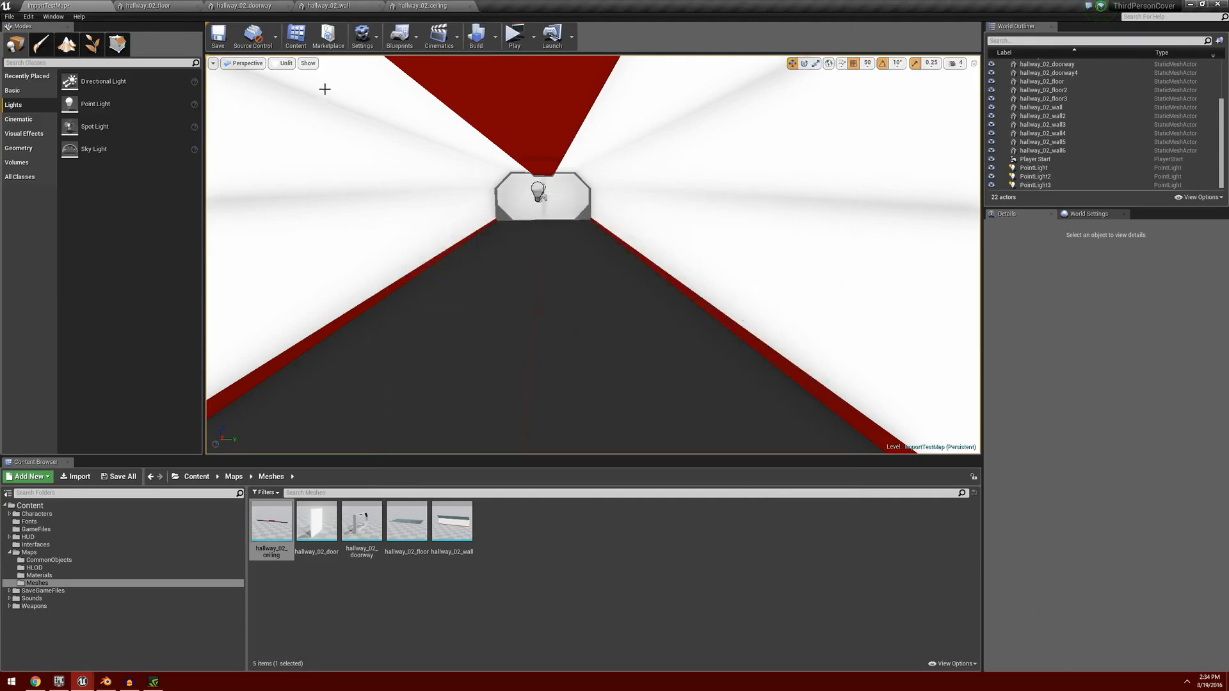
left_click(285, 64)
left_click(288, 81)
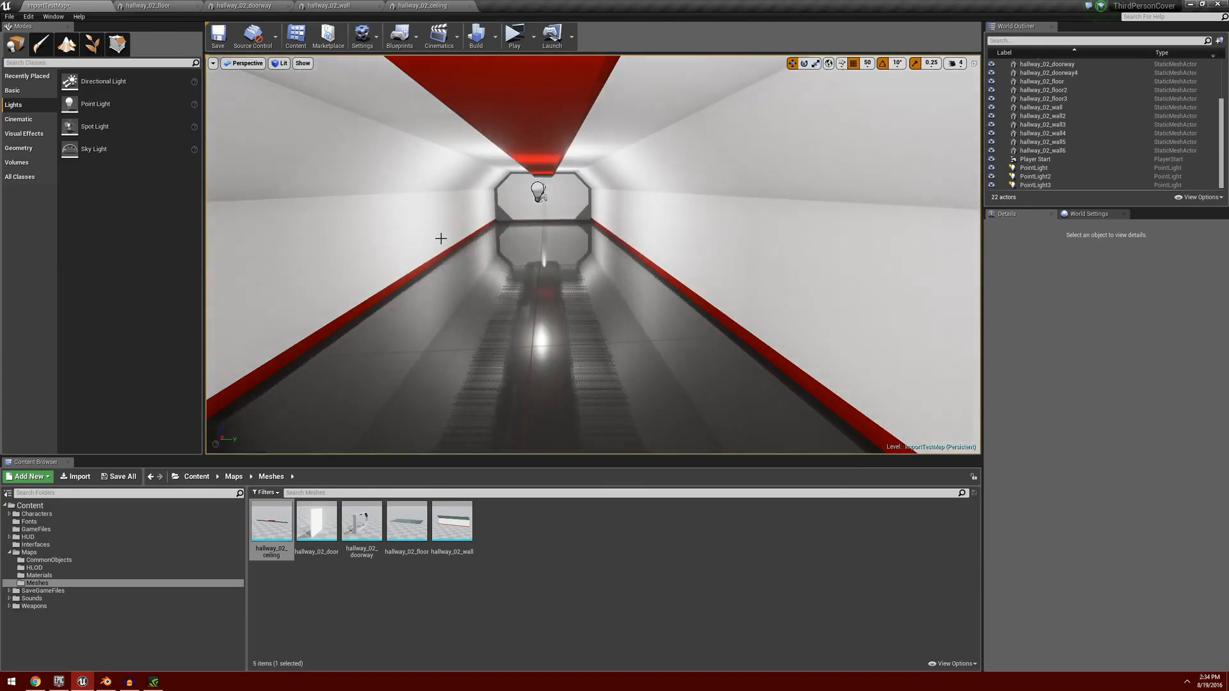
Step: Examine the lit walls, ceiling and floor for shading seams where the hallway sections join
right_click_drag(480, 266, 542, 360)
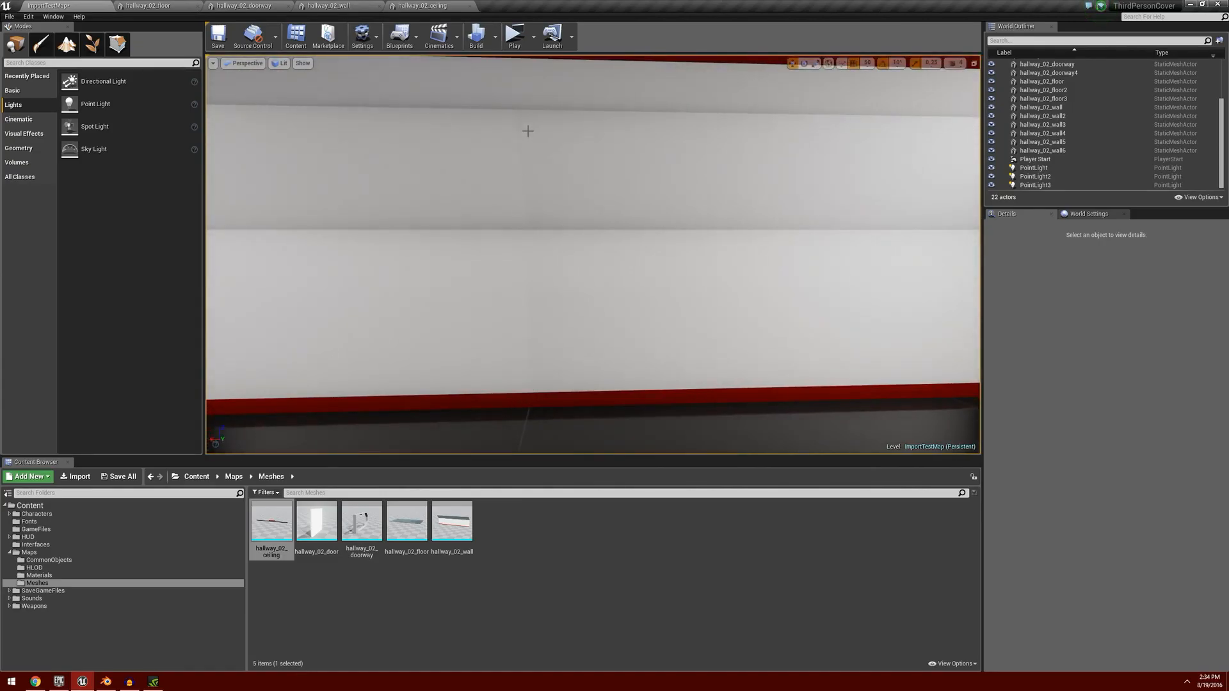
right_click_drag(609, 356, 593, 271)
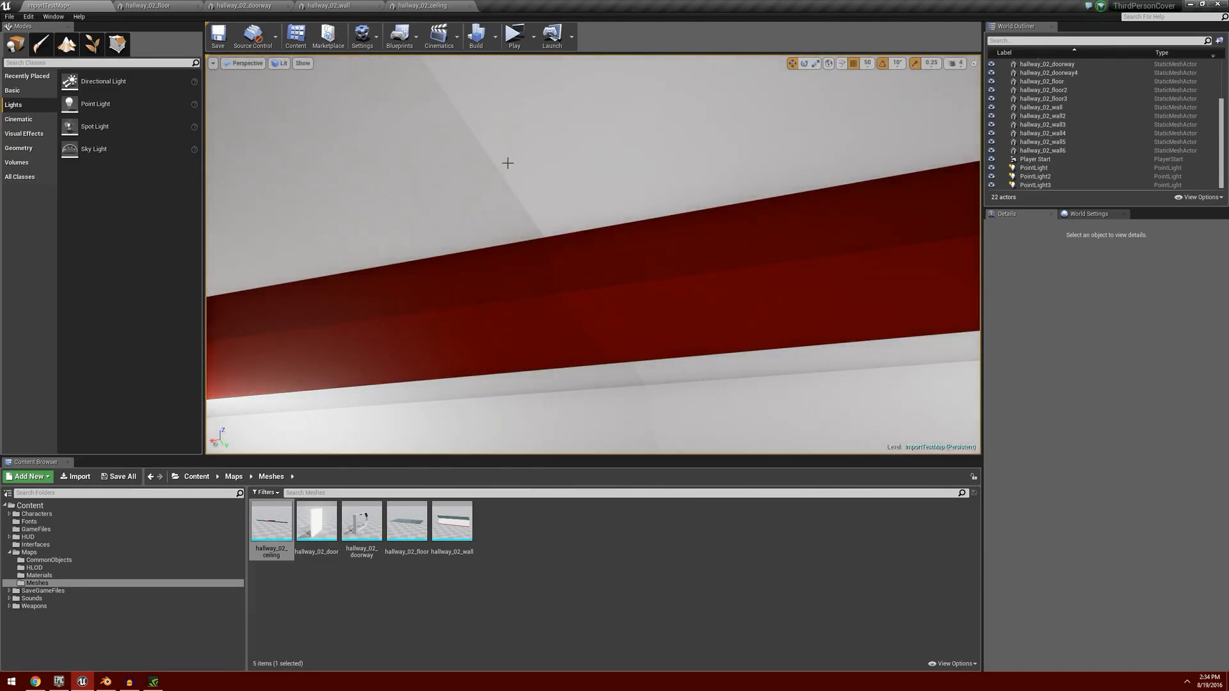
right_click_drag(521, 214, 598, 267)
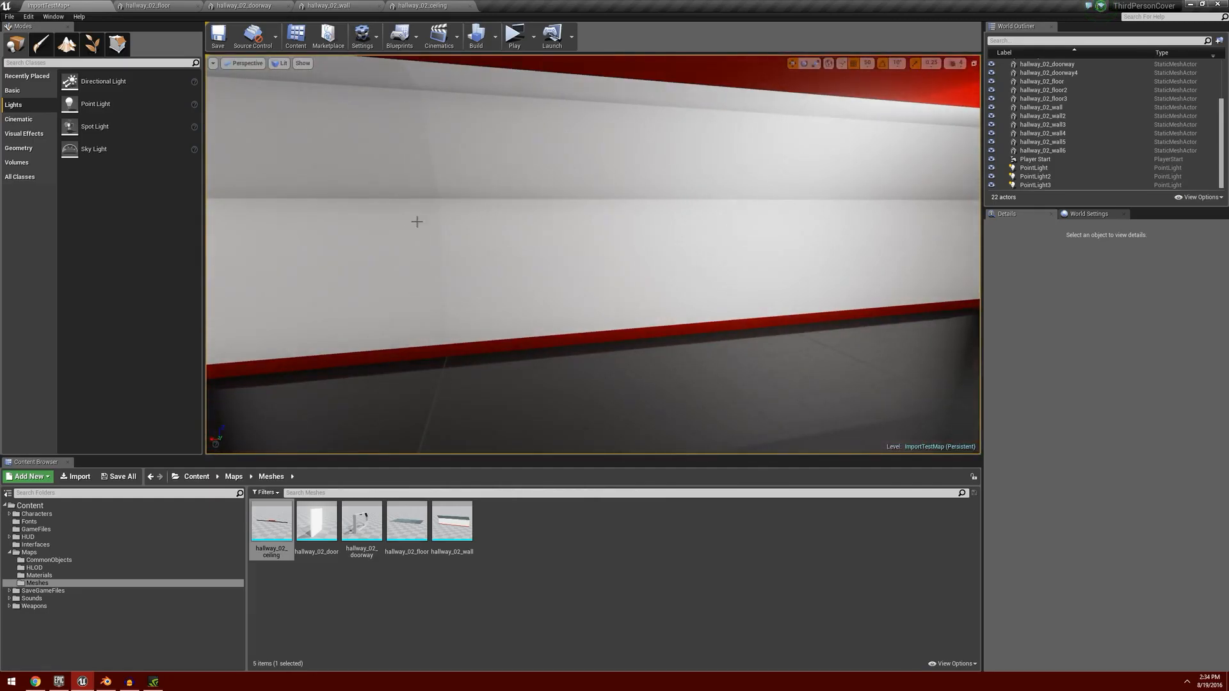
right_click_drag(500, 205, 510, 208)
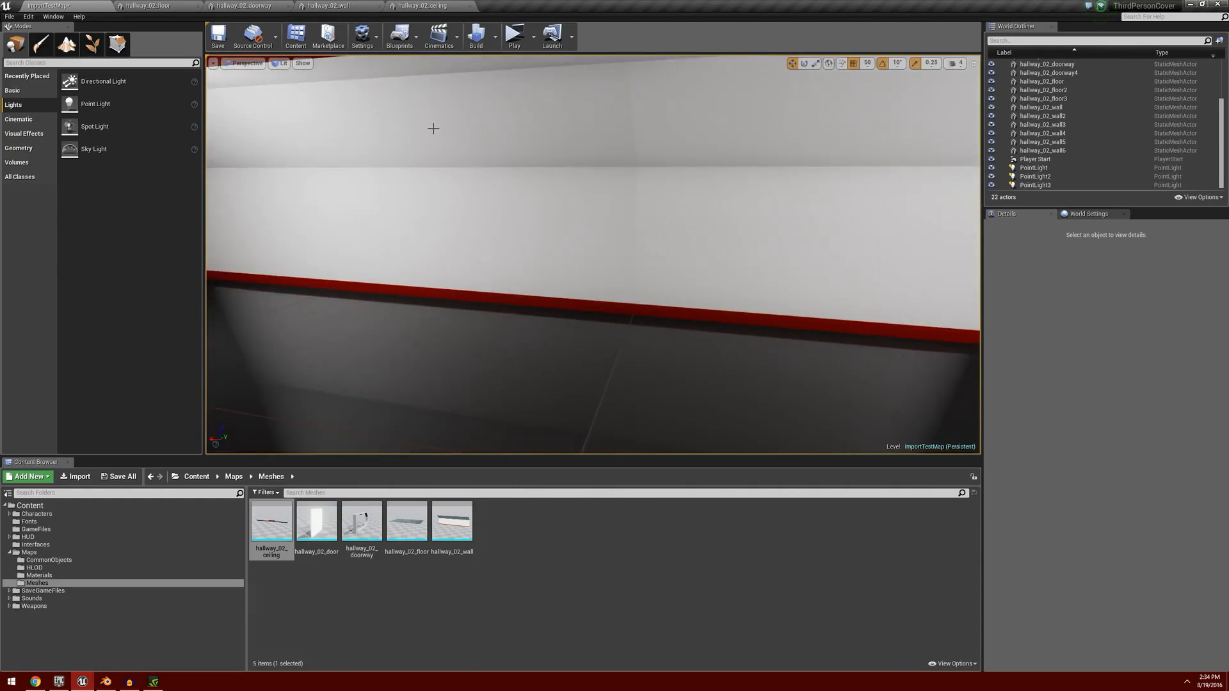
right_click_drag(805, 211, 805, 212)
right_click_drag(565, 194, 566, 195)
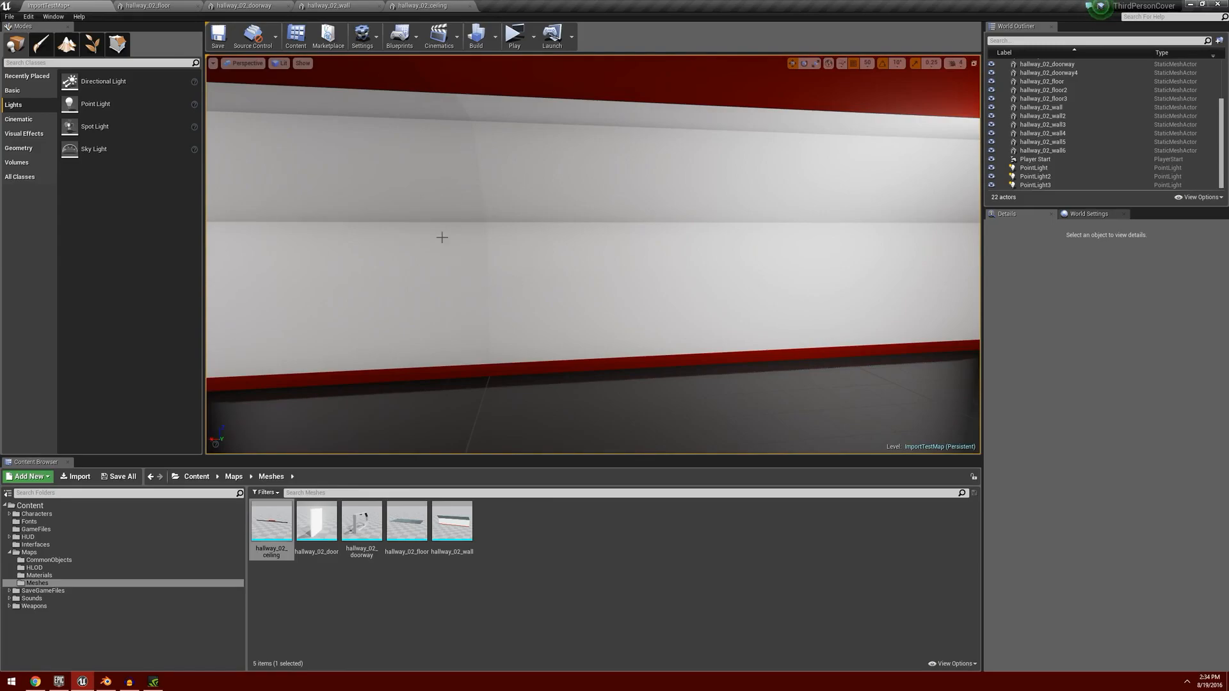
right_click_drag(623, 276, 628, 292)
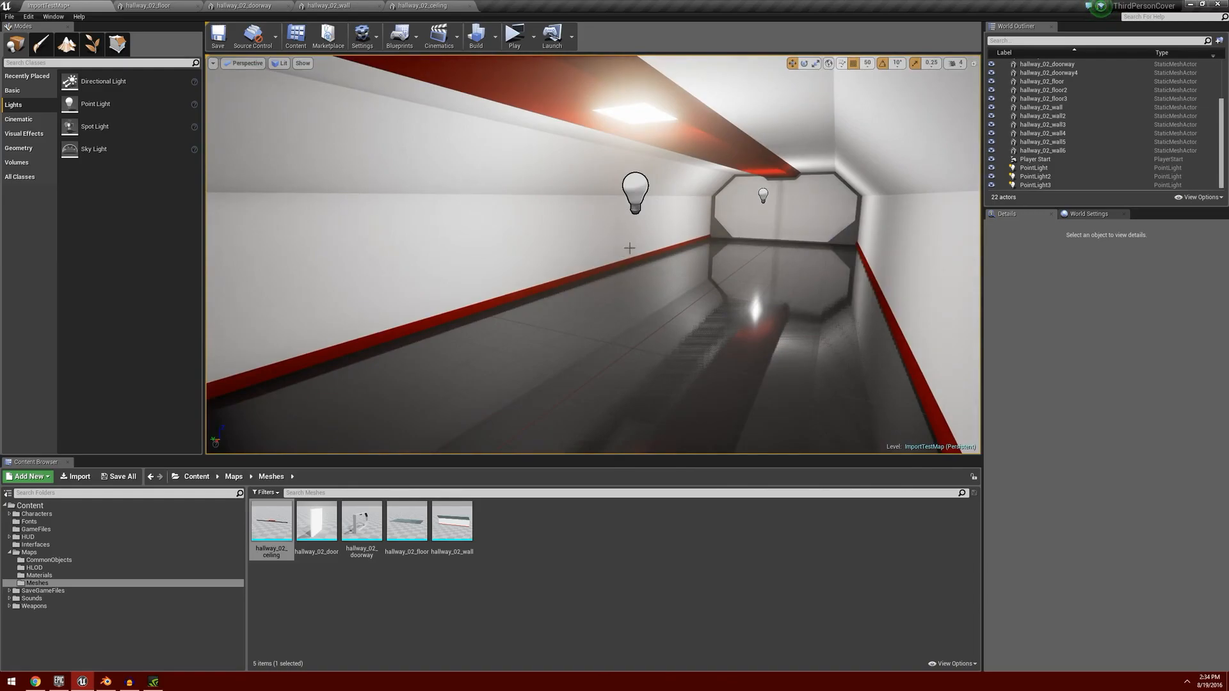
right_click_drag(626, 256, 665, 307)
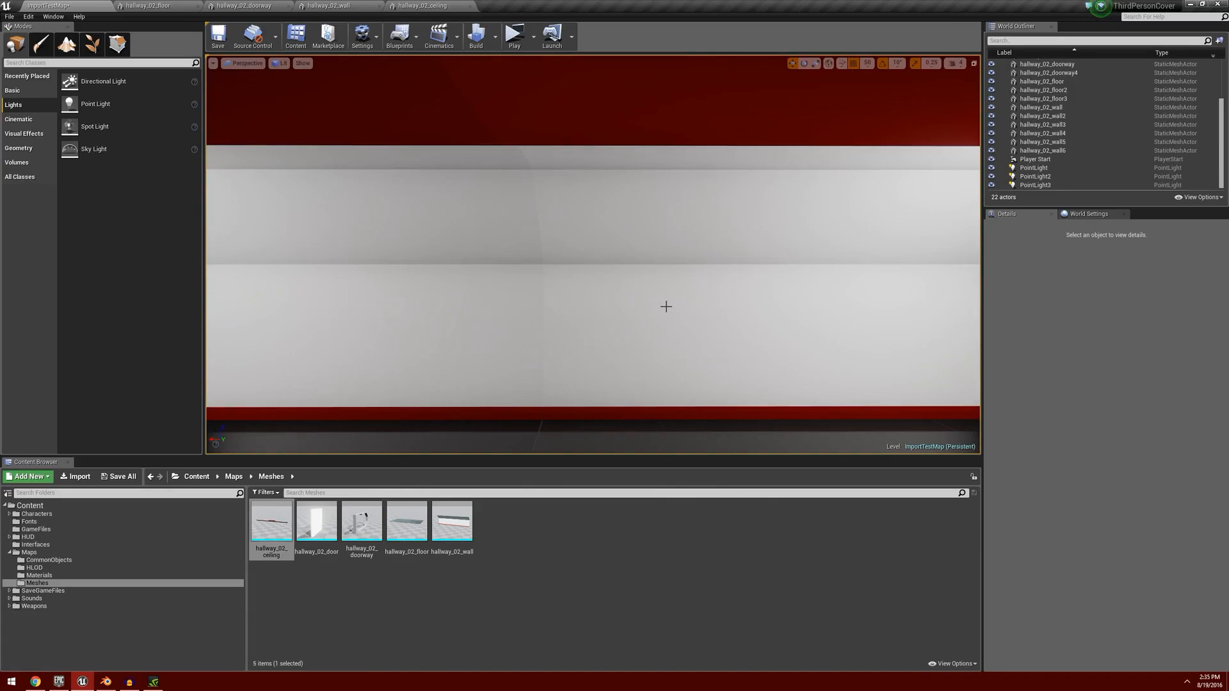
right_click_drag(740, 314, 737, 322)
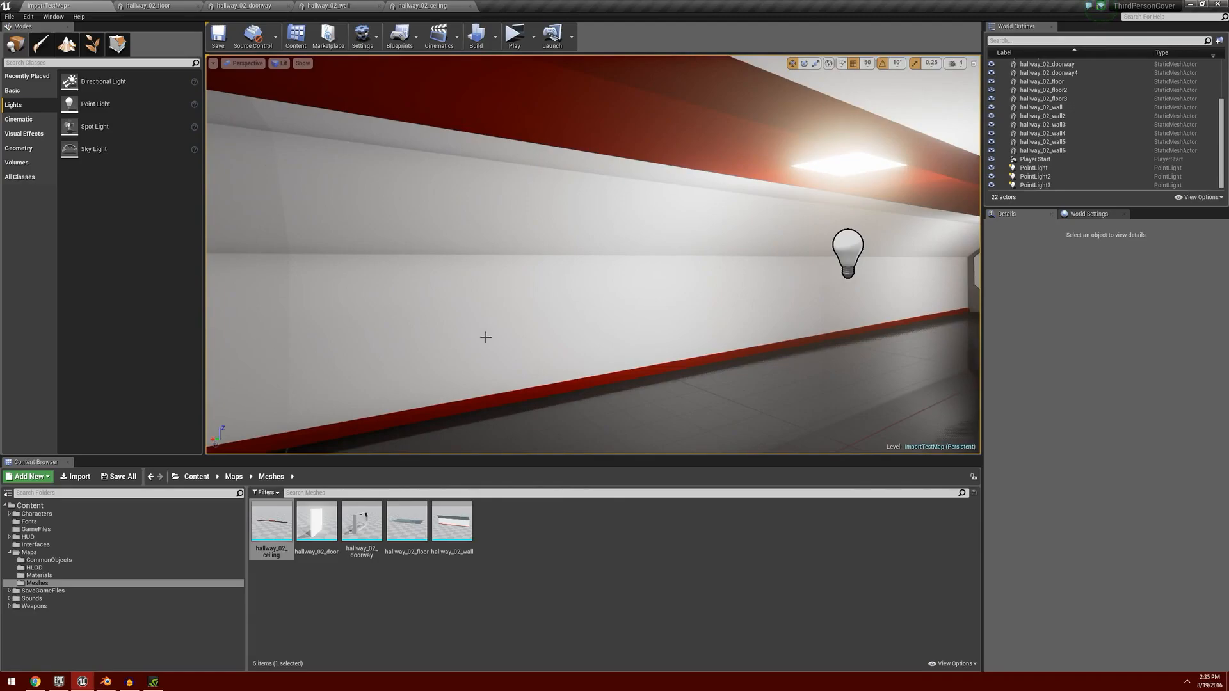
Step: Duplicate the end doorway twice along X to cover the section joints, placing the copies at -1500 cm and -500 cm
right_click_drag(706, 385, 634, 399)
key("s")
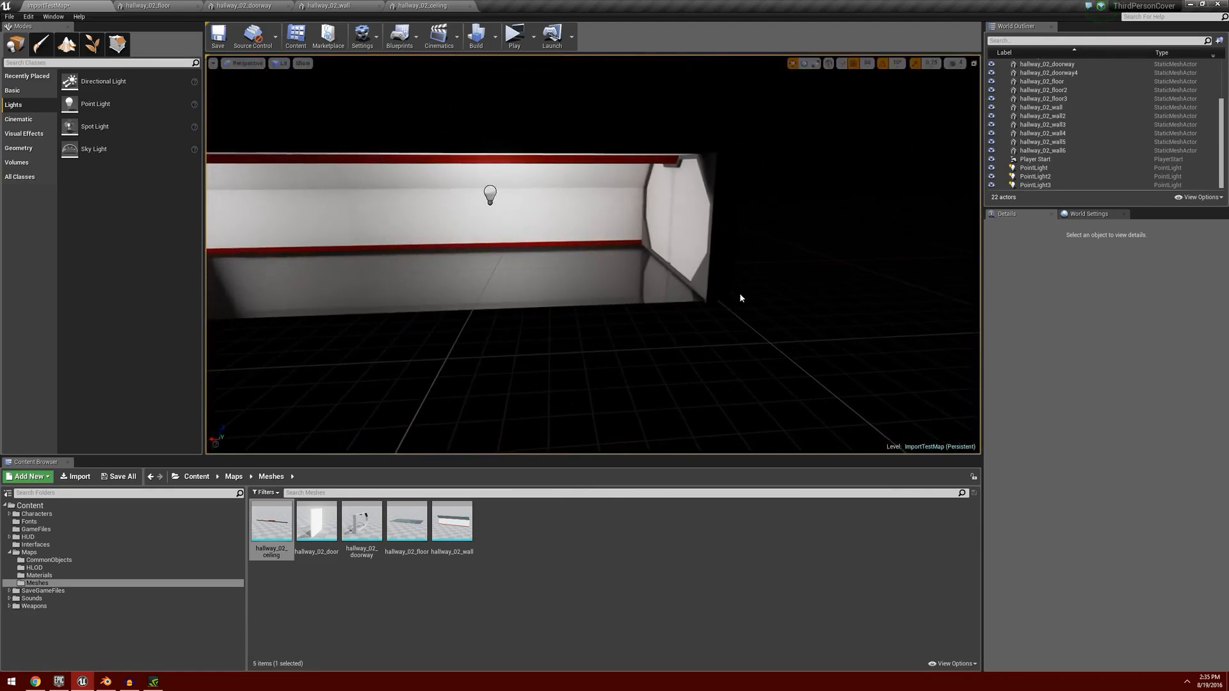
left_click(713, 286)
key("a")
right_click_drag(650, 348, 678, 348)
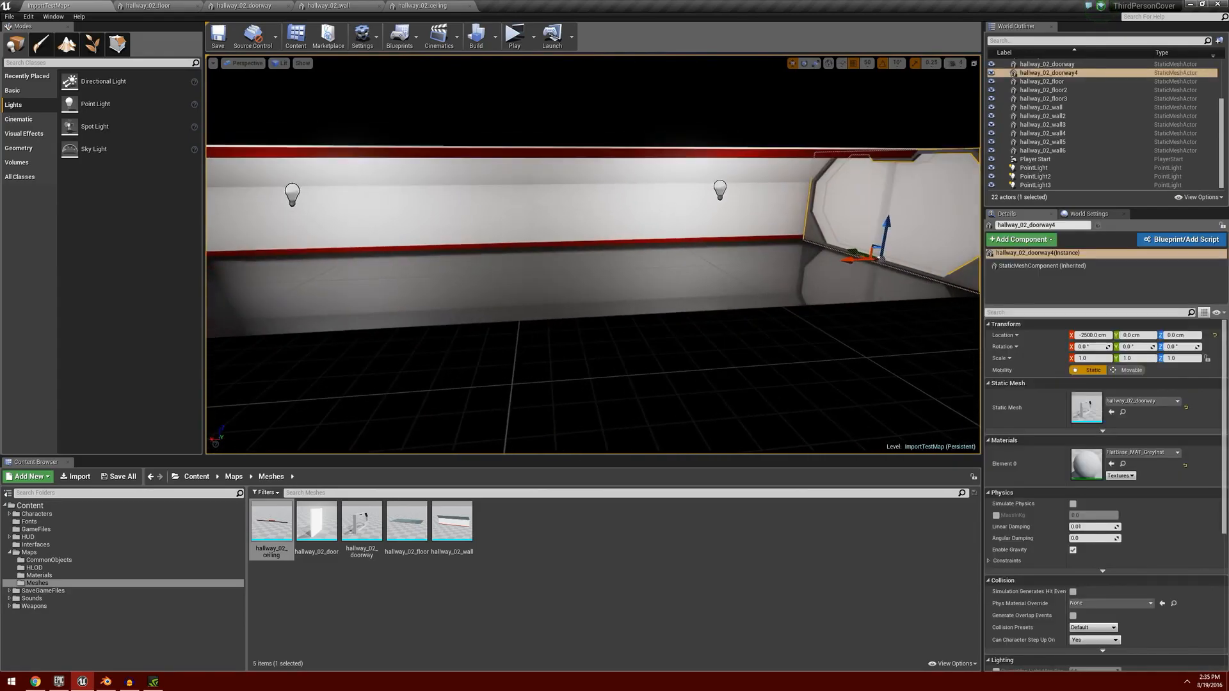
left_click_drag(851, 261, 501, 288, "alt")
key("a")
right_click_drag(433, 309, 437, 317)
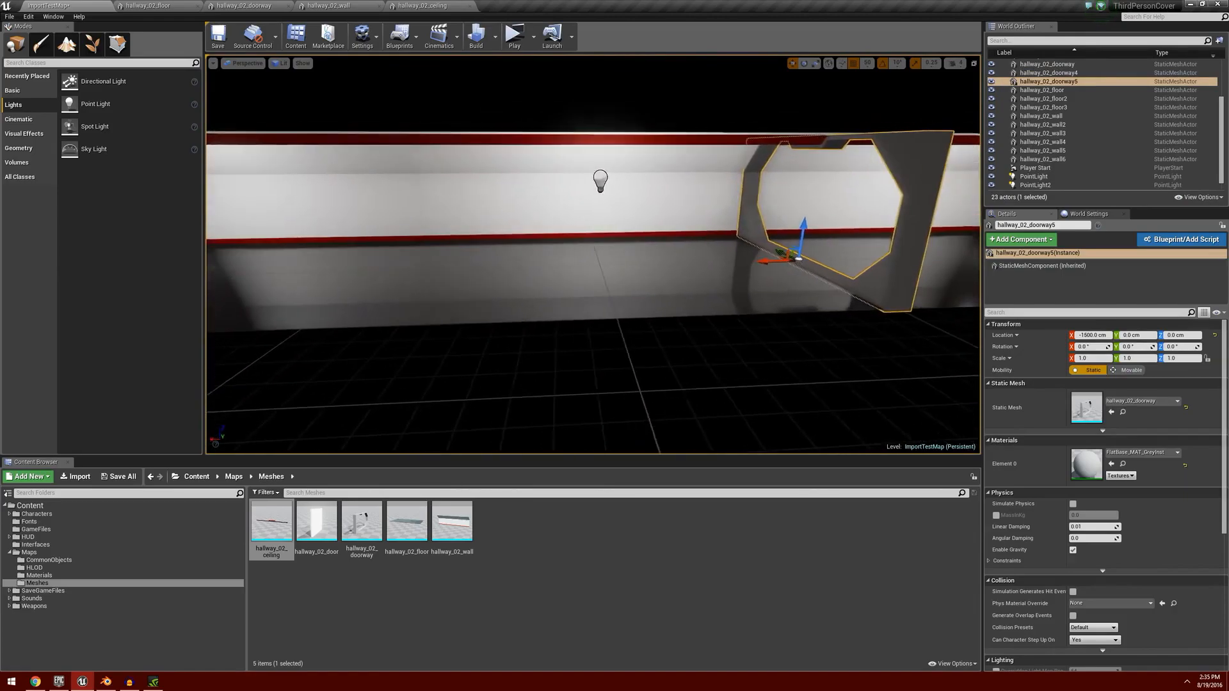
left_click_drag(785, 263, 374, 269, "alt")
key("a")
right_click_drag(484, 297, 608, 294)
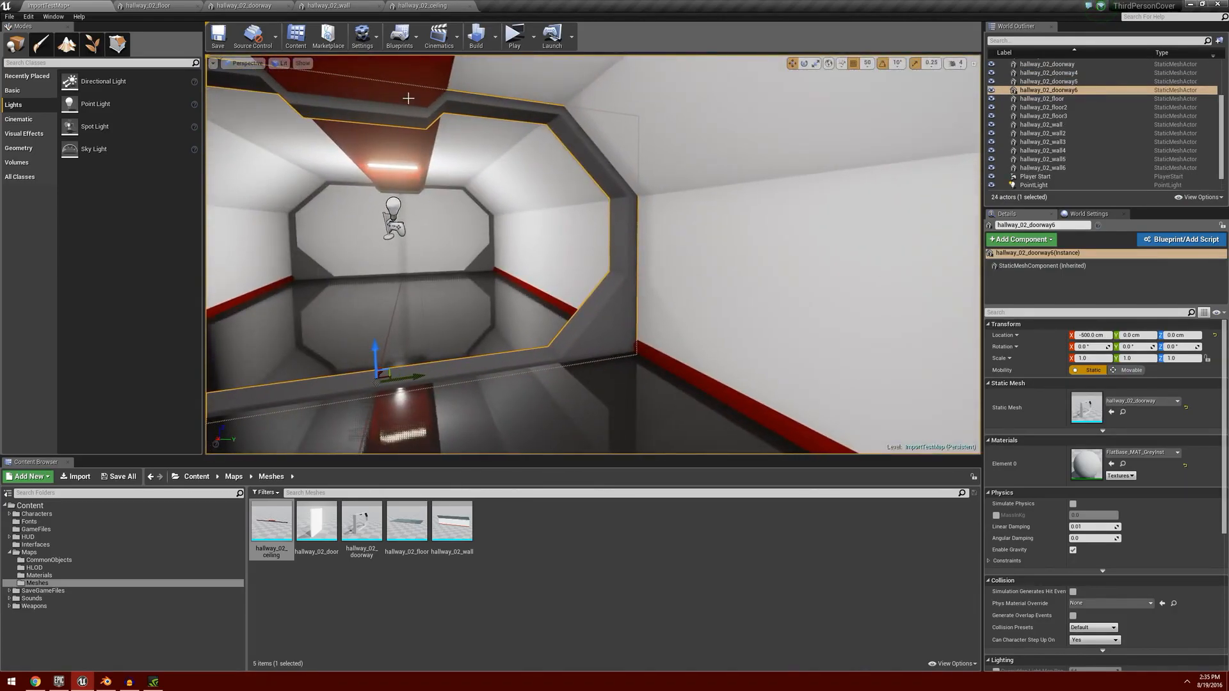
Step: Rebuild the lighting with the doorways in place and start the standalone game preview
left_click(475, 35)
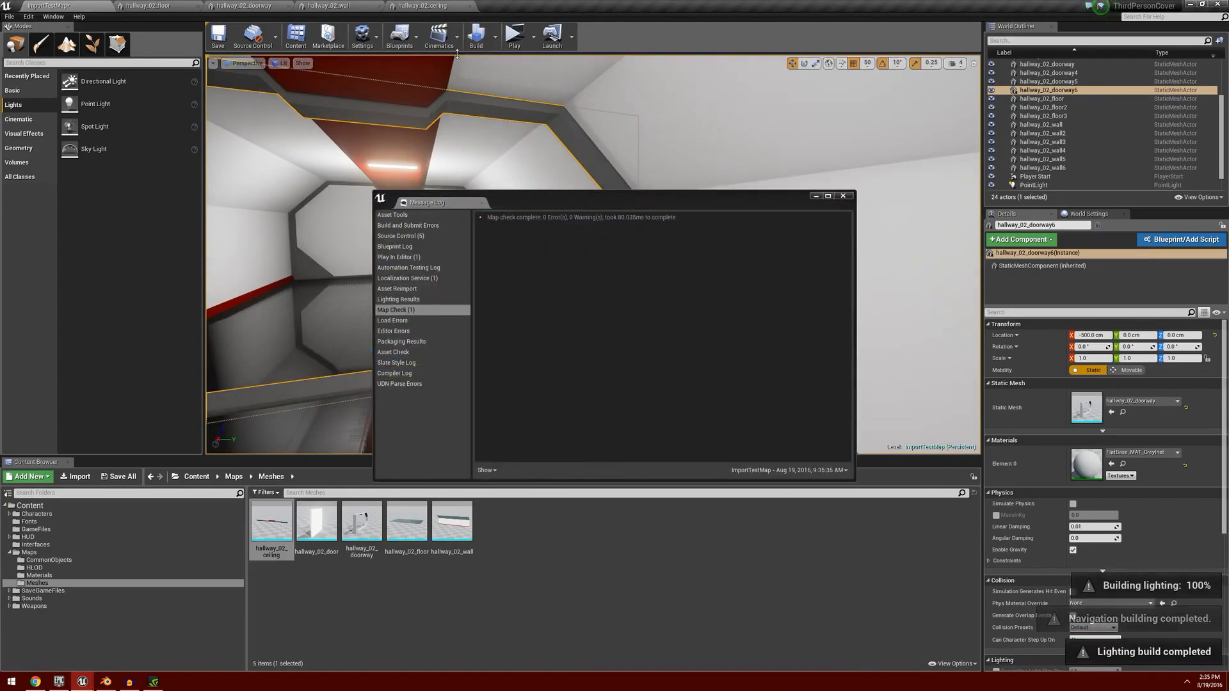
left_click(843, 196)
left_click(514, 36)
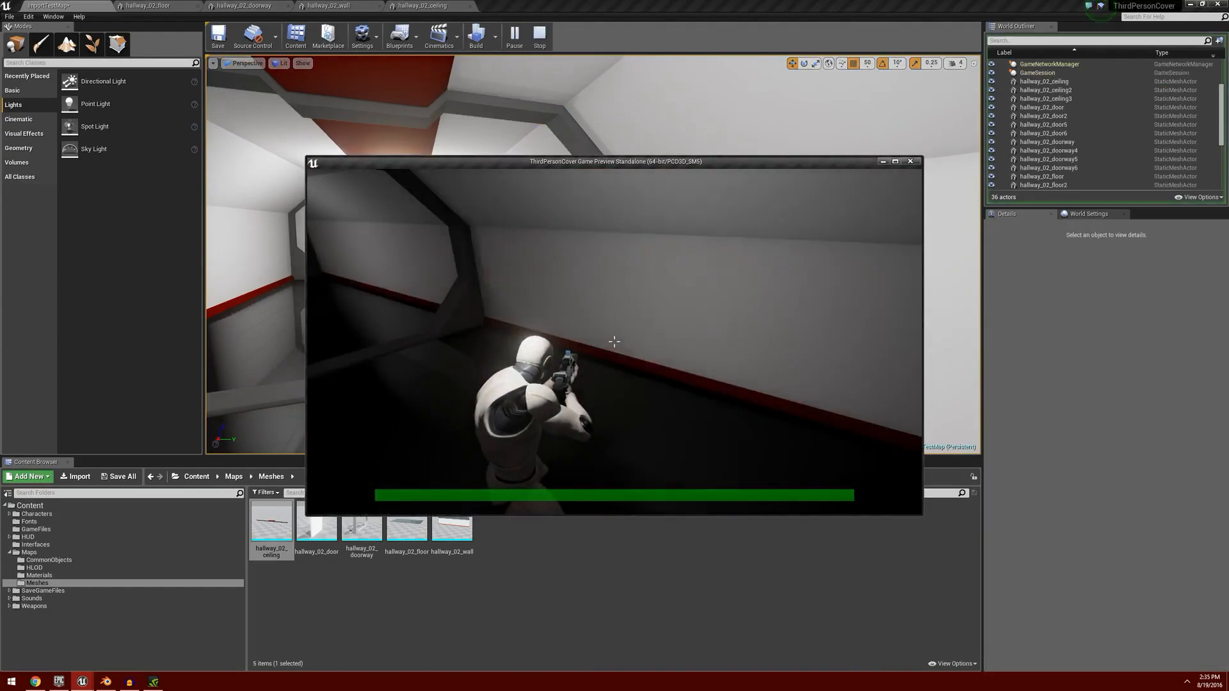